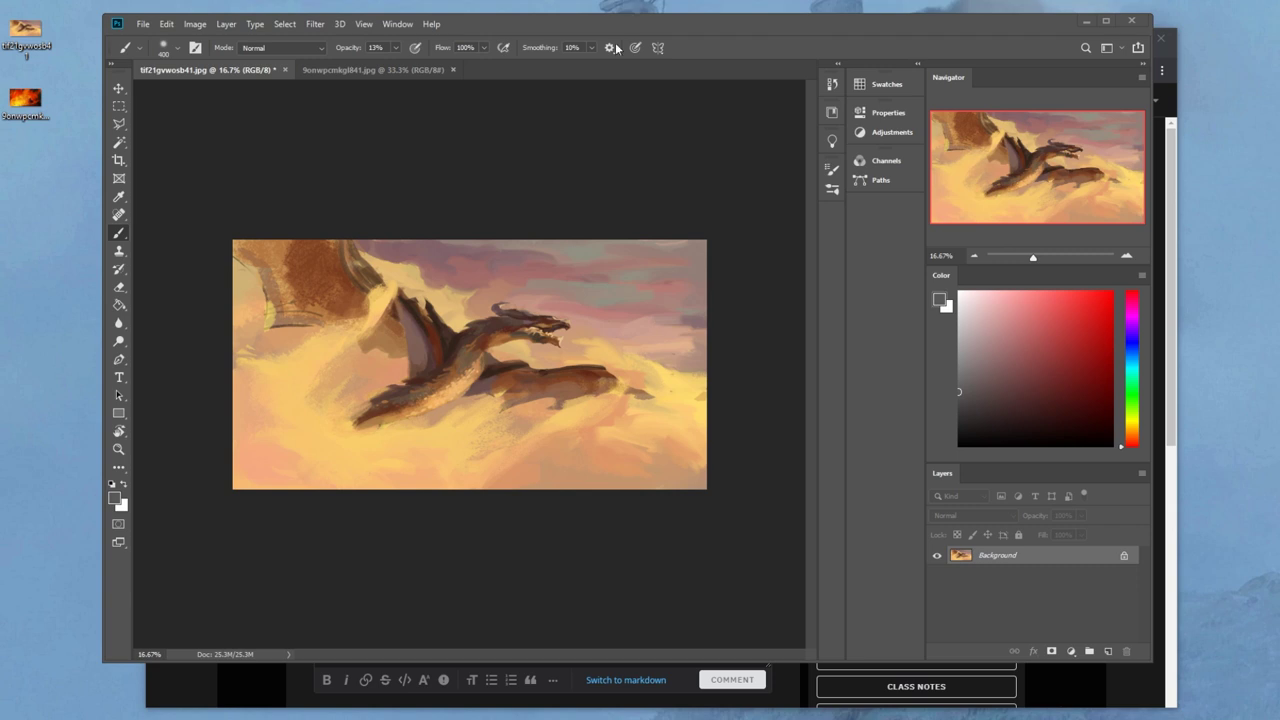
# Shrink the side panels to icons and maximize the program window.
pyautogui.moveTo(845, 221); pyautogui.dragTo(898, 219)
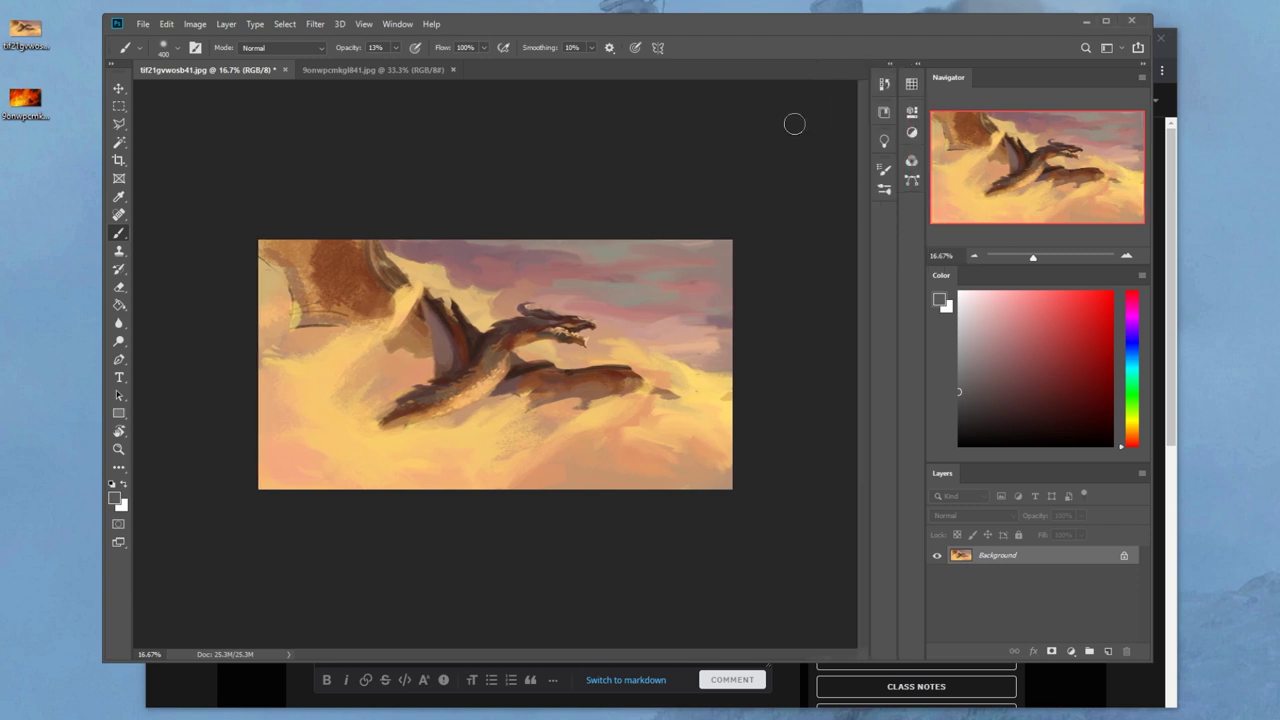
pyautogui.click(1106, 22)
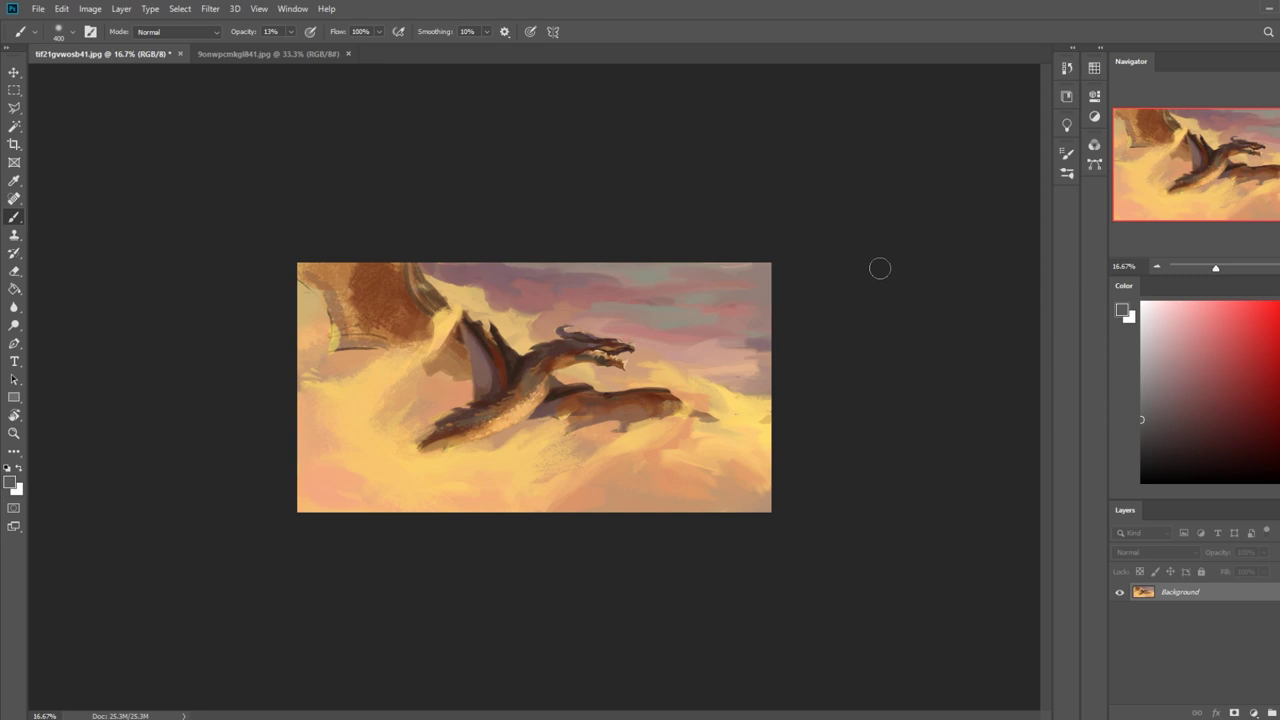
pyautogui.press('XF86AudioLowerVolume')
pyautogui.press('XF86AudioLowerVolume')
pyautogui.press('XF86AudioLowerVolume')
pyautogui.press('XF86AudioLowerVolume')
pyautogui.press('XF86AudioLowerVolume')
pyautogui.press('XF86AudioLowerVolume')
pyautogui.press('XF86AudioLowerVolume')
pyautogui.press('XF86AudioLowerVolume')
pyautogui.press('XF86AudioLowerVolume')
pyautogui.press('XF86AudioLowerVolume')
# View the fire explosion painting, and return to the dragon painting.
pyautogui.click(256, 55)
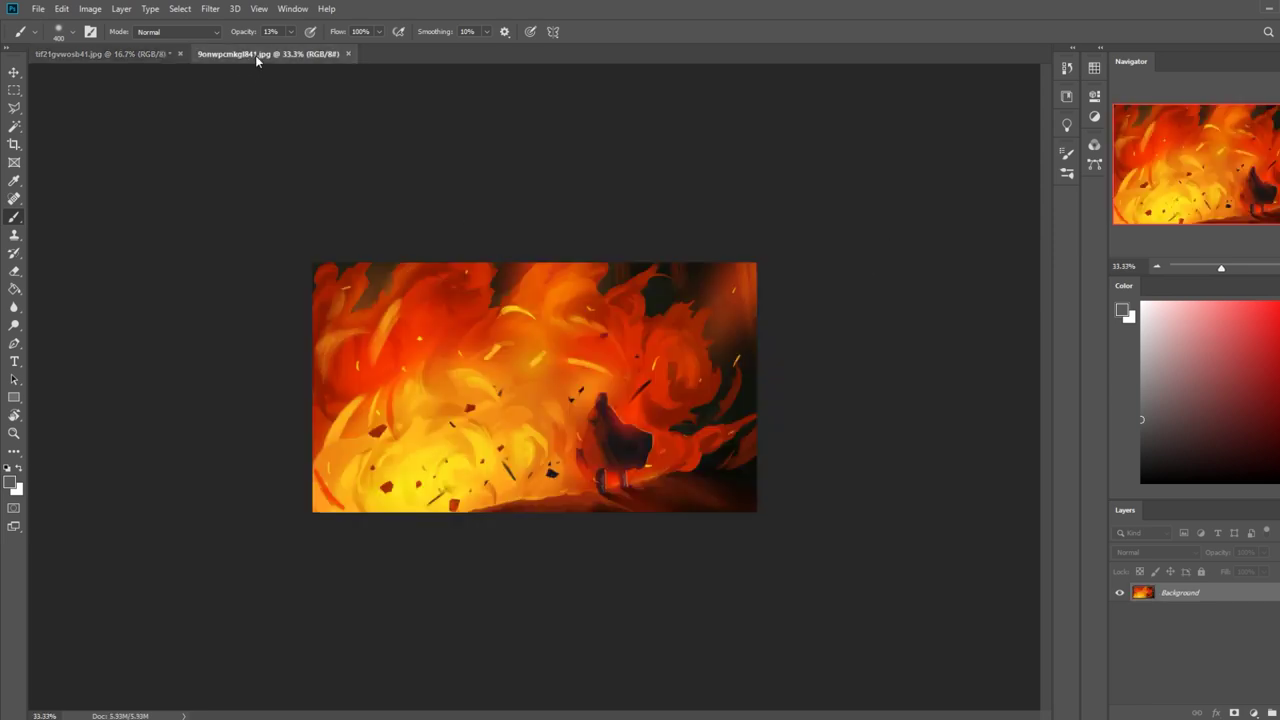
pyautogui.click(131, 53)
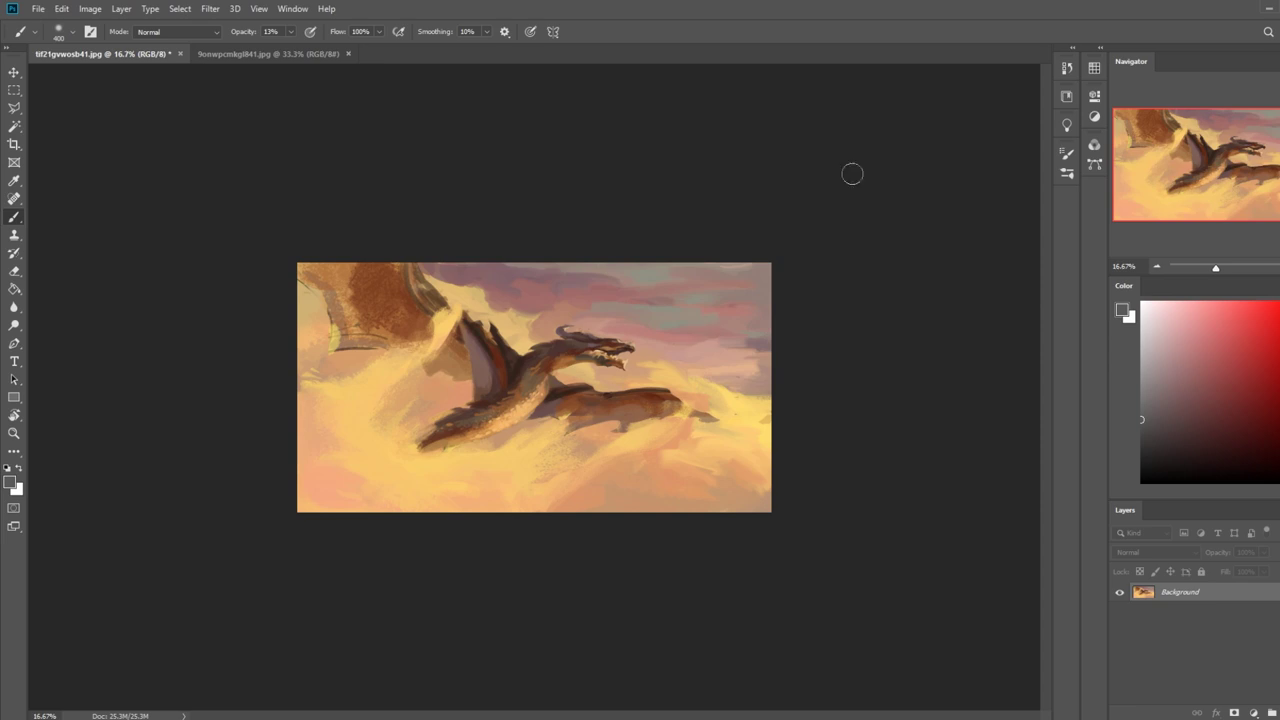
# Set the brush to bright red at 100% opacity and try straight horizontal strokes across the sky.
pyautogui.click(1269, 333)
pyautogui.click(290, 31)
pyautogui.moveTo(289, 47); pyautogui.dragTo(474, 69)
pyautogui.moveTo(574, 301); pyautogui.dragTo(708, 301)
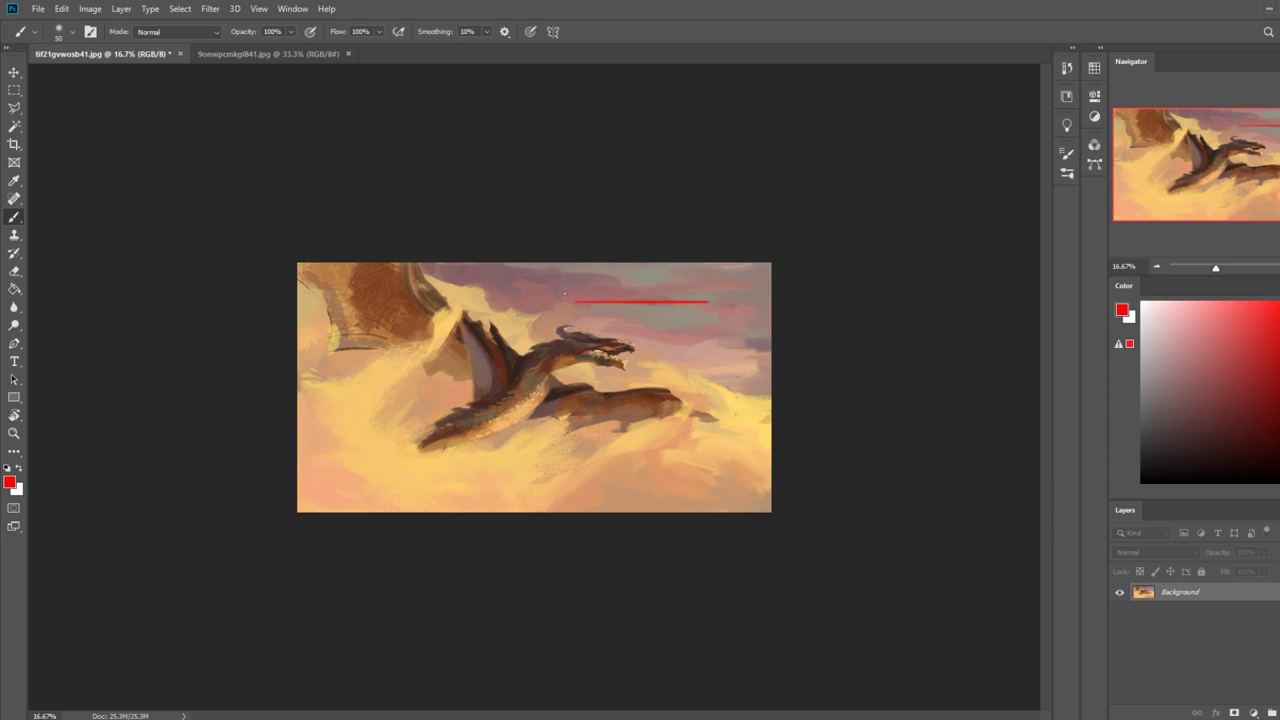
pyautogui.moveTo(557, 289)
pyautogui.mouseDown()
pyautogui.moveTo(610, 260)
pyautogui.moveTo(716, 291)
pyautogui.mouseUp()
pyautogui.hotkey('ctrl', 'z')
pyautogui.hotkey('ctrl', 'z')
pyautogui.moveTo(574, 301); pyautogui.dragTo(668, 304)
pyautogui.hotkey('ctrl', 'z')
# Sketch a red horizontal line with an arc and converging arrow strokes in the sky above the dragon's head.
pyautogui.moveTo(590, 306); pyautogui.dragTo(712, 306)
pyautogui.moveTo(570, 316)
pyautogui.mouseDown()
pyautogui.moveTo(626, 270)
pyautogui.moveTo(731, 312)
pyautogui.moveTo(700, 281)
pyautogui.moveTo(736, 315)
pyautogui.moveTo(667, 297)
pyautogui.mouseUp()
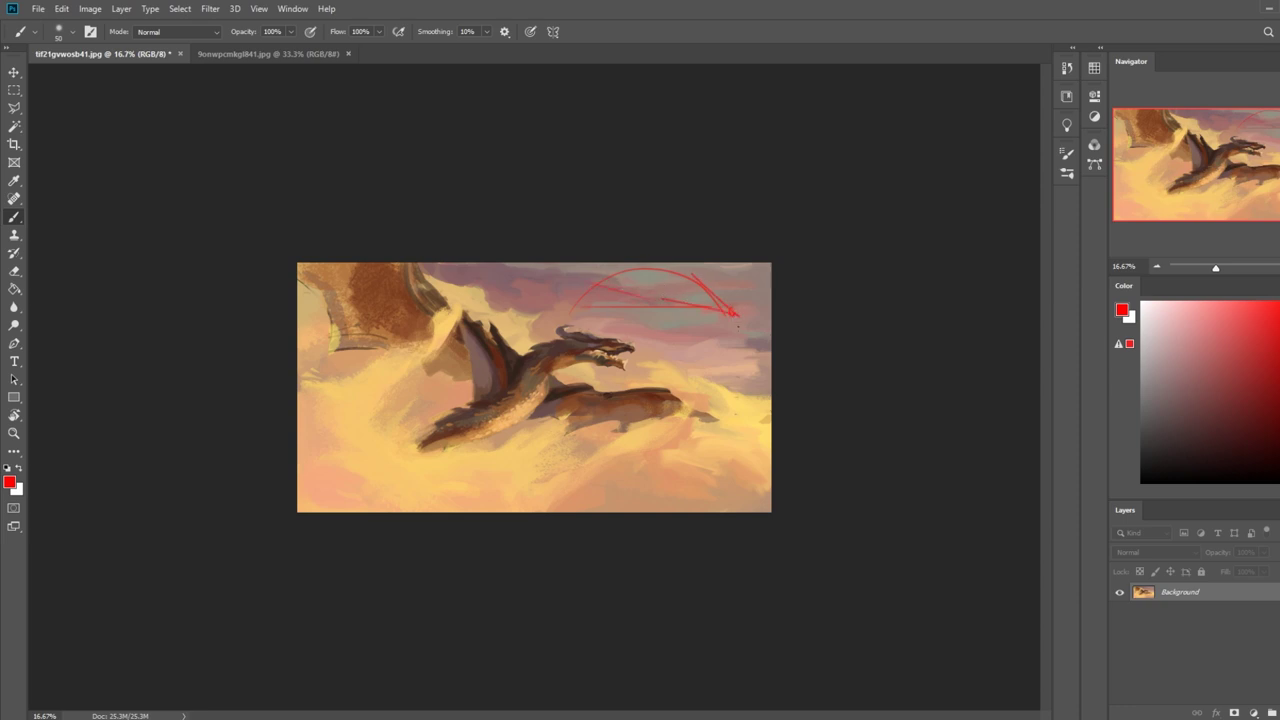
pyautogui.moveTo(662, 298)
pyautogui.mouseDown()
pyautogui.moveTo(616, 302)
pyautogui.moveTo(580, 296)
pyautogui.moveTo(568, 311)
pyautogui.moveTo(599, 267)
pyautogui.moveTo(680, 270)
pyautogui.mouseUp()
pyautogui.hotkey('ctrl', 'z')
pyautogui.moveTo(724, 301); pyautogui.dragTo(598, 277)
pyautogui.moveTo(716, 302); pyautogui.dragTo(562, 326)
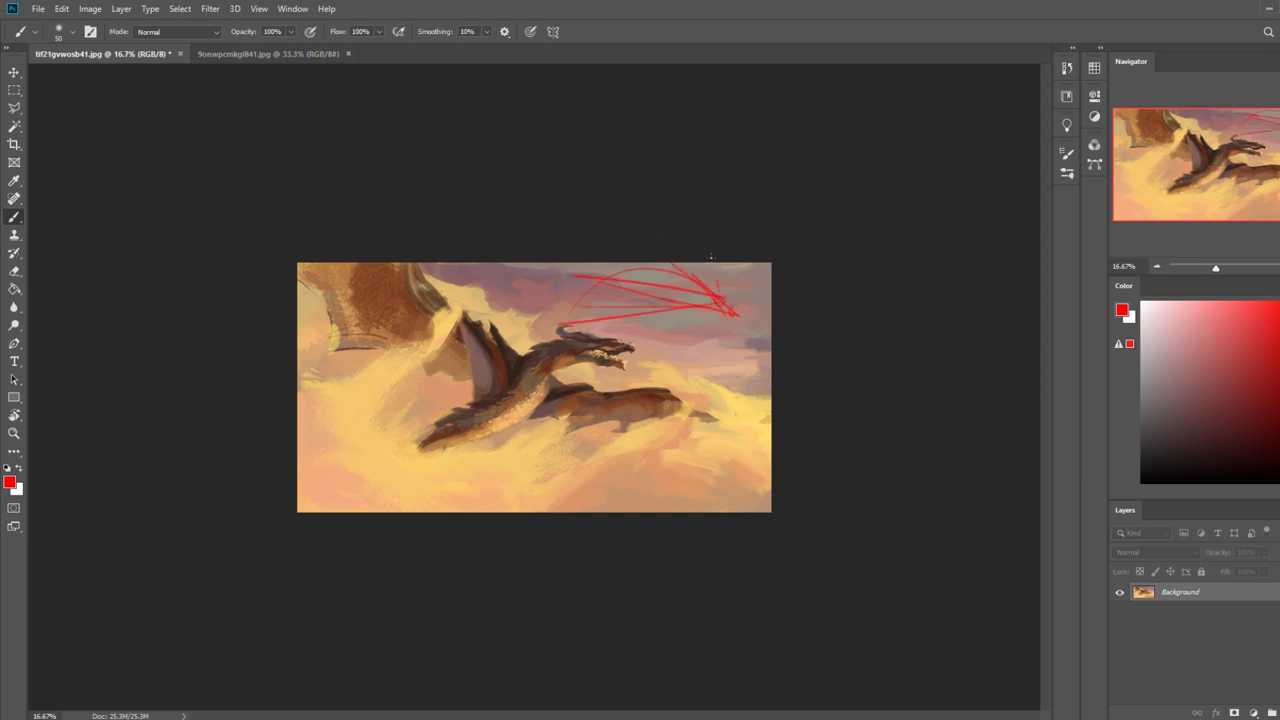
# Undo all the red annotation strokes over the sky.
pyautogui.press('ctrl')
pyautogui.hotkey('ctrl', 'z')
pyautogui.hotkey('ctrl', 'z')
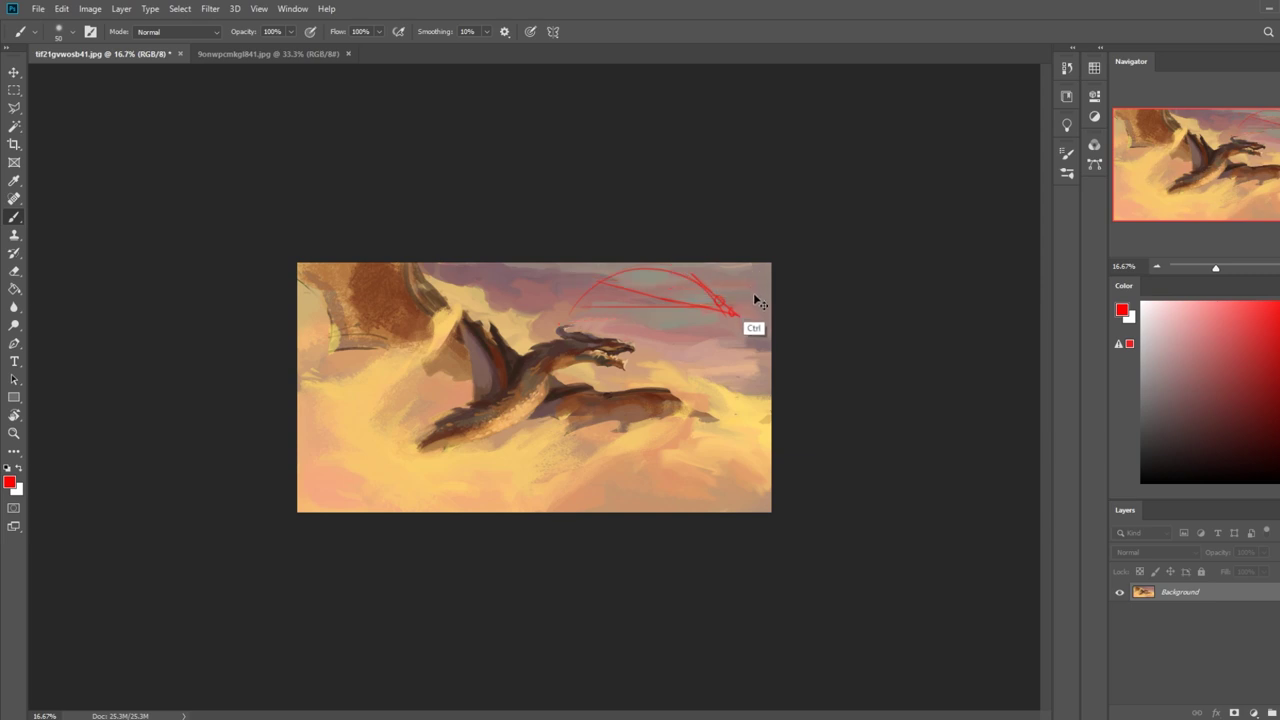
pyautogui.press('ctrl')
pyautogui.hotkey('ctrl', 'z')
pyautogui.hotkey('ctrl', 'z')
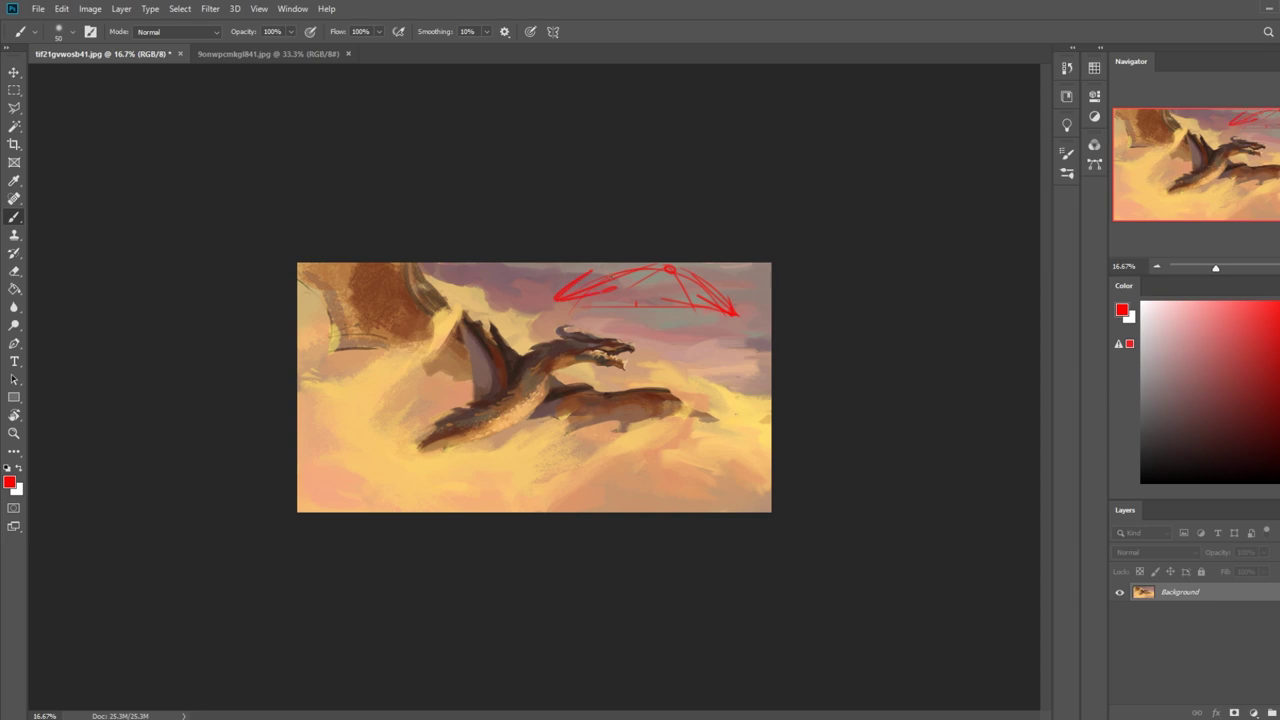
pyautogui.hotkey('ctrl', 'z')
pyautogui.hotkey('ctrl', 'z')
pyautogui.hotkey('ctrl', 'z')
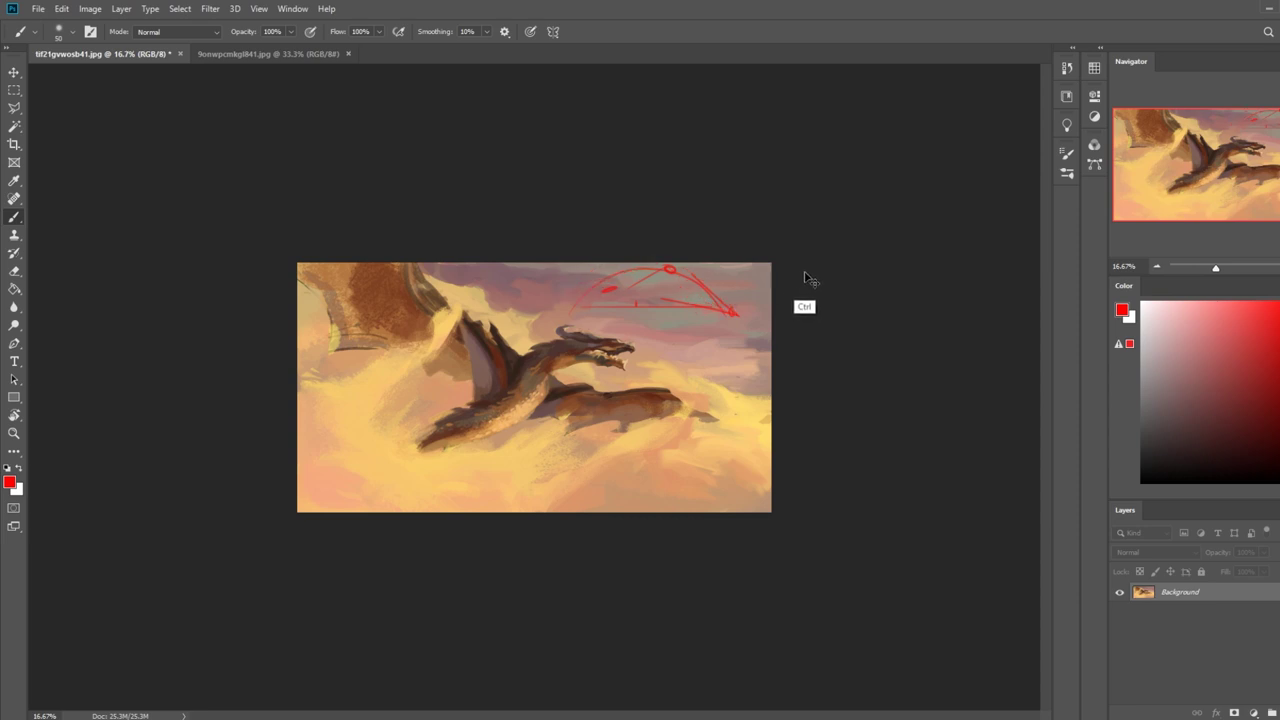
pyautogui.hotkey('ctrl', 'z')
pyautogui.hotkey('ctrl', 'z')
pyautogui.hotkey('ctrl', 'z')
pyautogui.hotkey('ctrl', 'z')
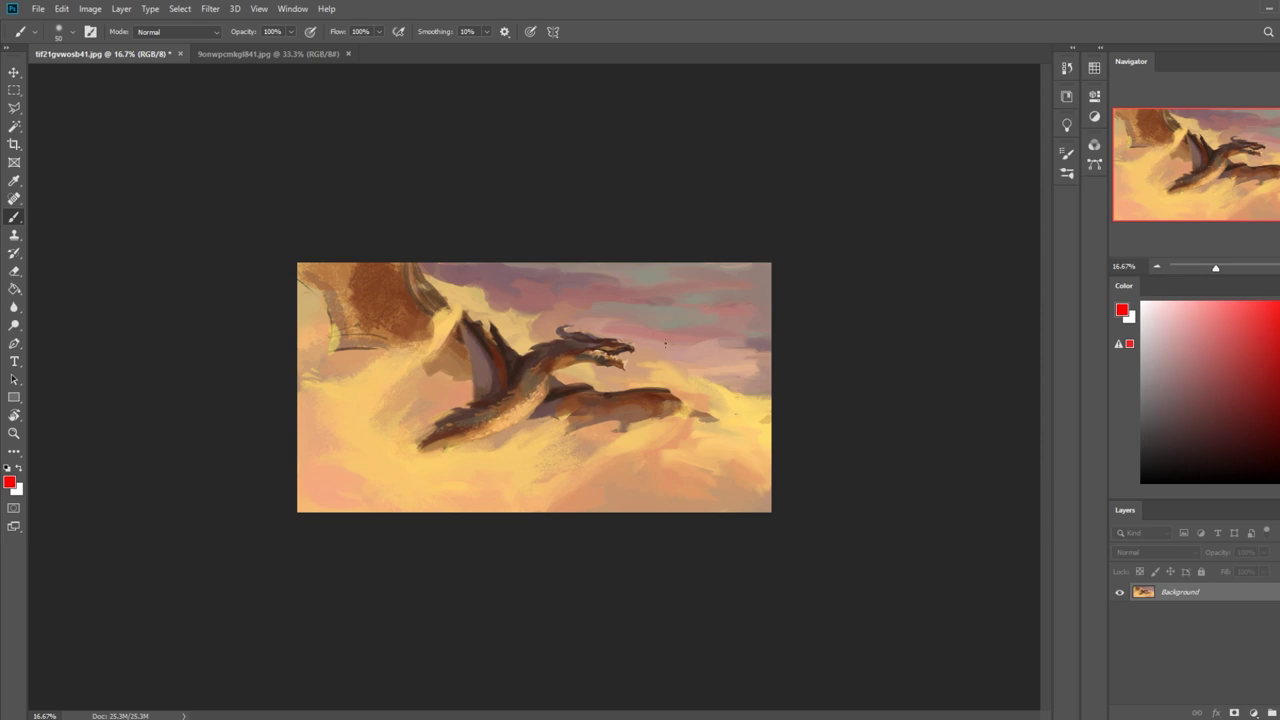
# Enlarge the brush to 2500 px and set its colour to dark purple.
pyautogui.rightClick(670, 344)
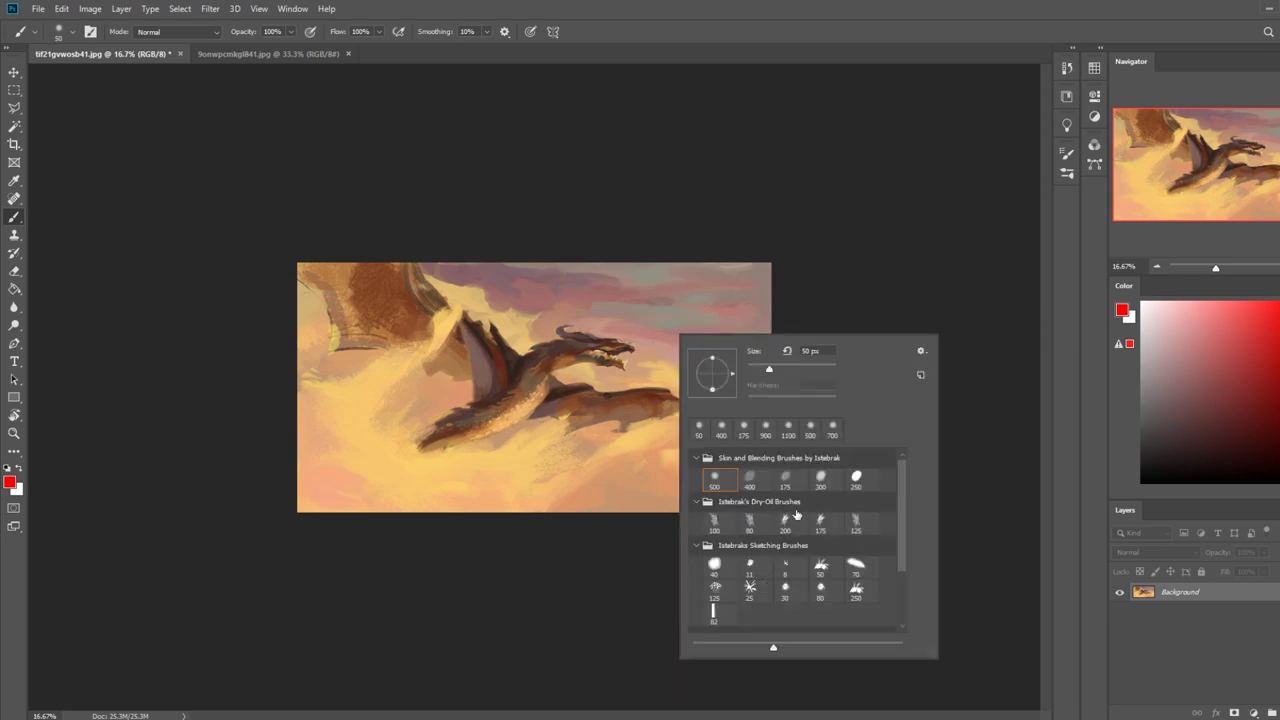
pyautogui.click(850, 214)
pyautogui.keyDown('alt'); pyautogui.click(497, 345); pyautogui.keyUp('alt')
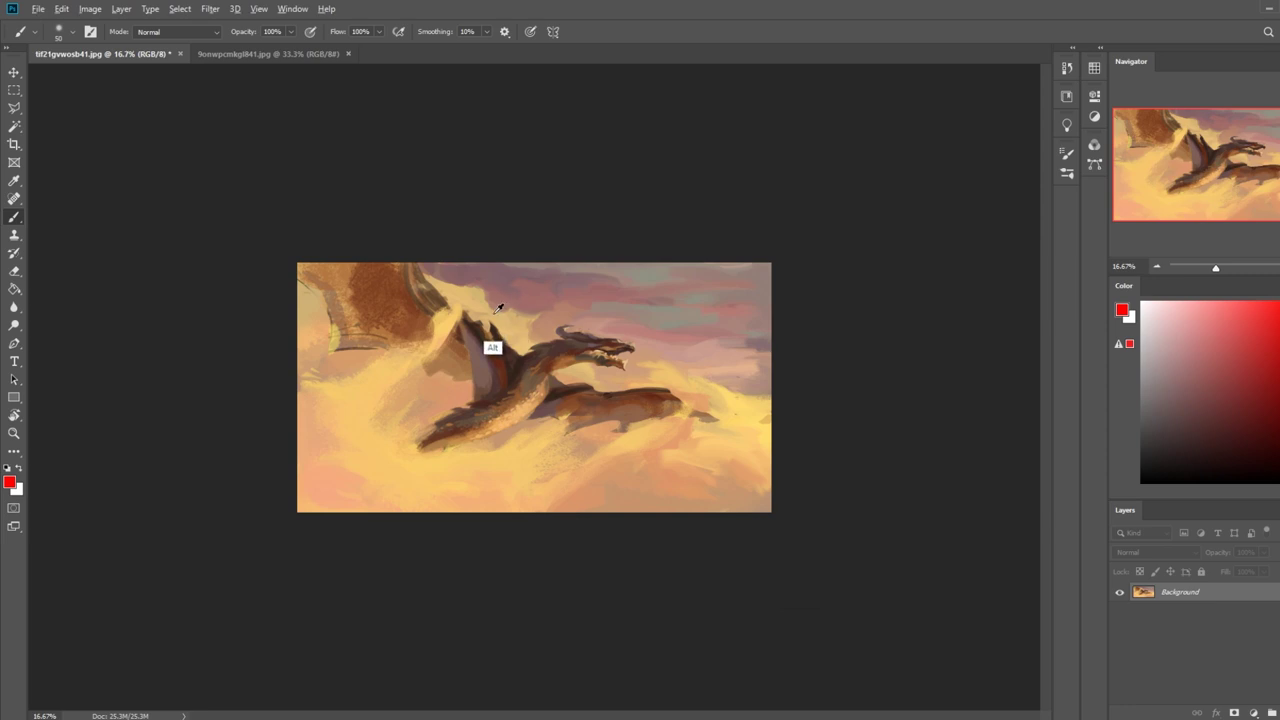
pyautogui.press(']')
pyautogui.press(']')
pyautogui.press(']')
pyautogui.press(']')
pyautogui.press(']')
pyautogui.press(']')
pyautogui.press(']')
pyautogui.press(']')
pyautogui.press(']')
pyautogui.press(']')
pyautogui.press(']')
pyautogui.press(']')
pyautogui.press(']')
pyautogui.press(']')
pyautogui.press(']')
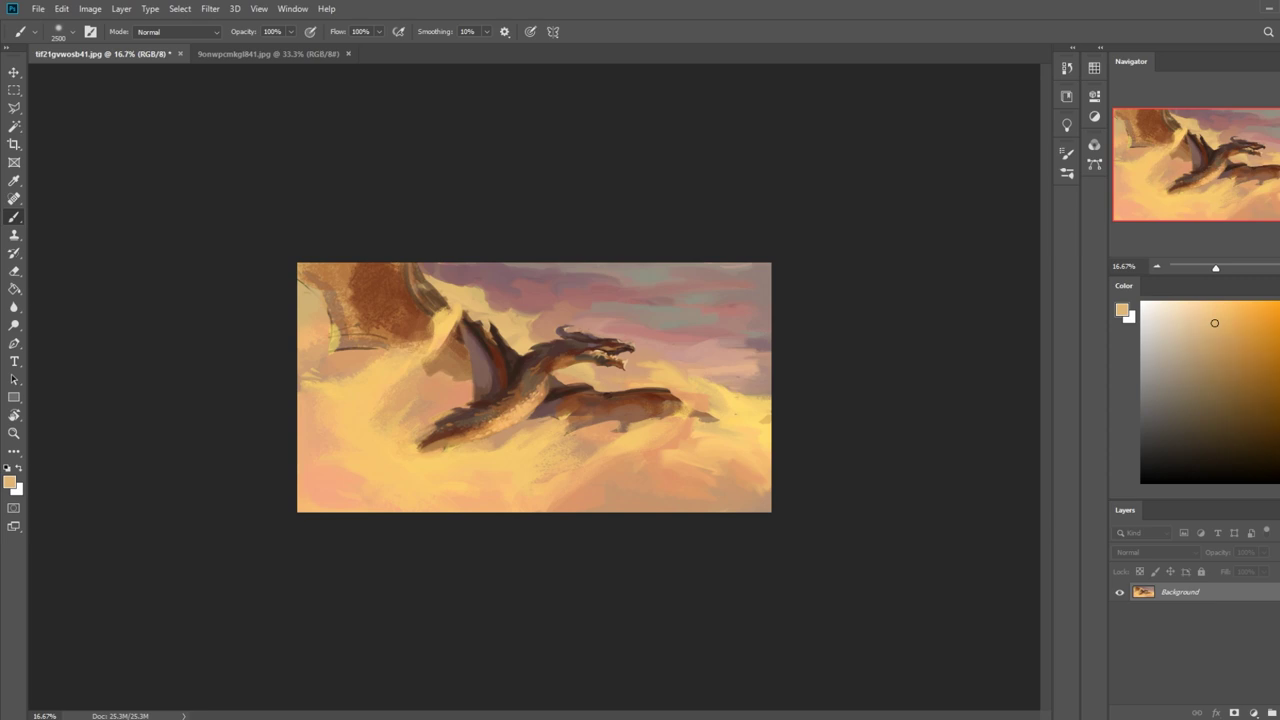
pyautogui.click(1204, 420)
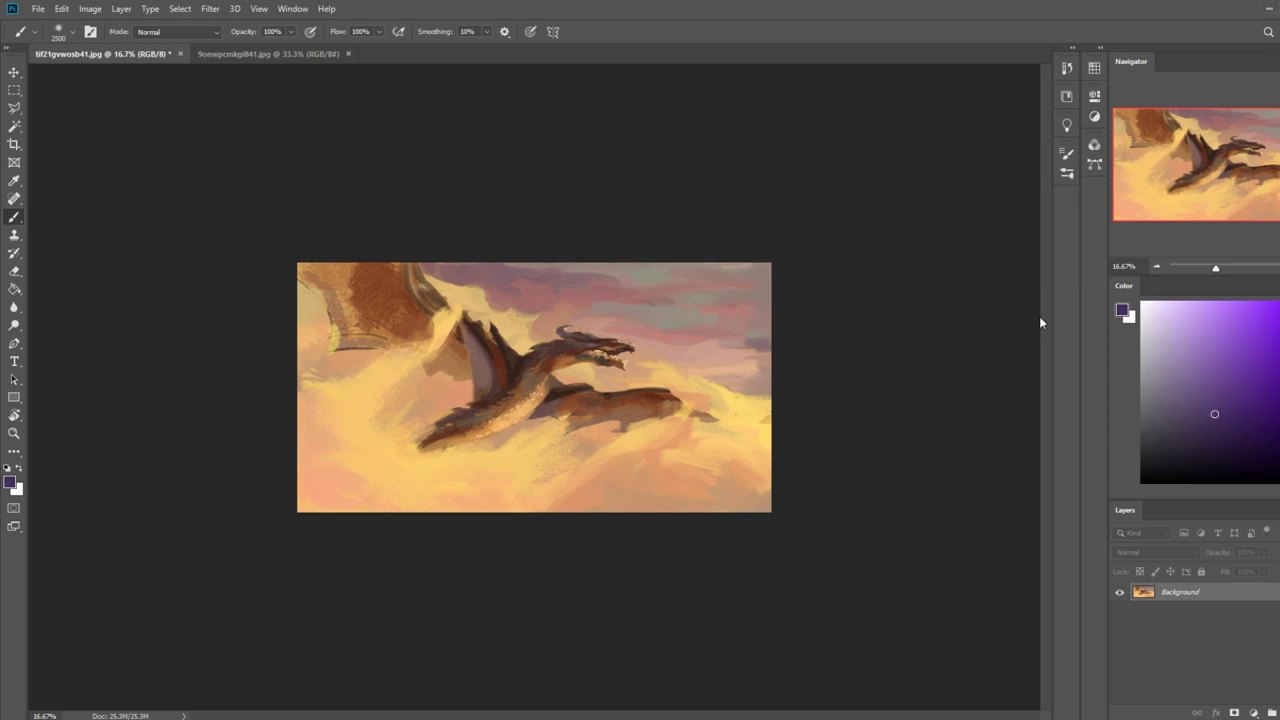
# Add a new layer above the Background and set its blend mode to Darken.
pyautogui.hotkey('ctrl', 'shift', 'alt', 'n')
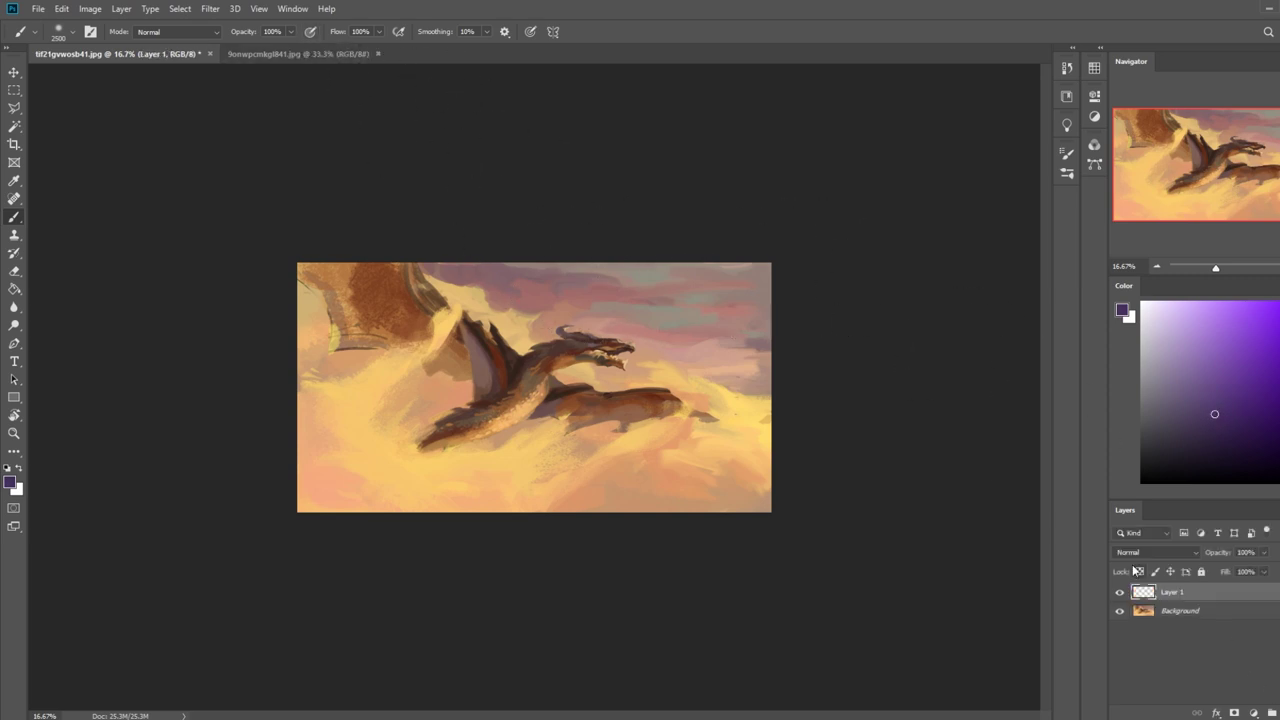
pyautogui.click(1148, 552)
pyautogui.click(1125, 418)
# Paint dark purple over the sky and upper clouds, reducing the brush opacity to 33% for the area around the dragon.
pyautogui.moveTo(457, 252)
pyautogui.mouseDown()
pyautogui.moveTo(515, 302)
pyautogui.moveTo(451, 263)
pyautogui.mouseUp()
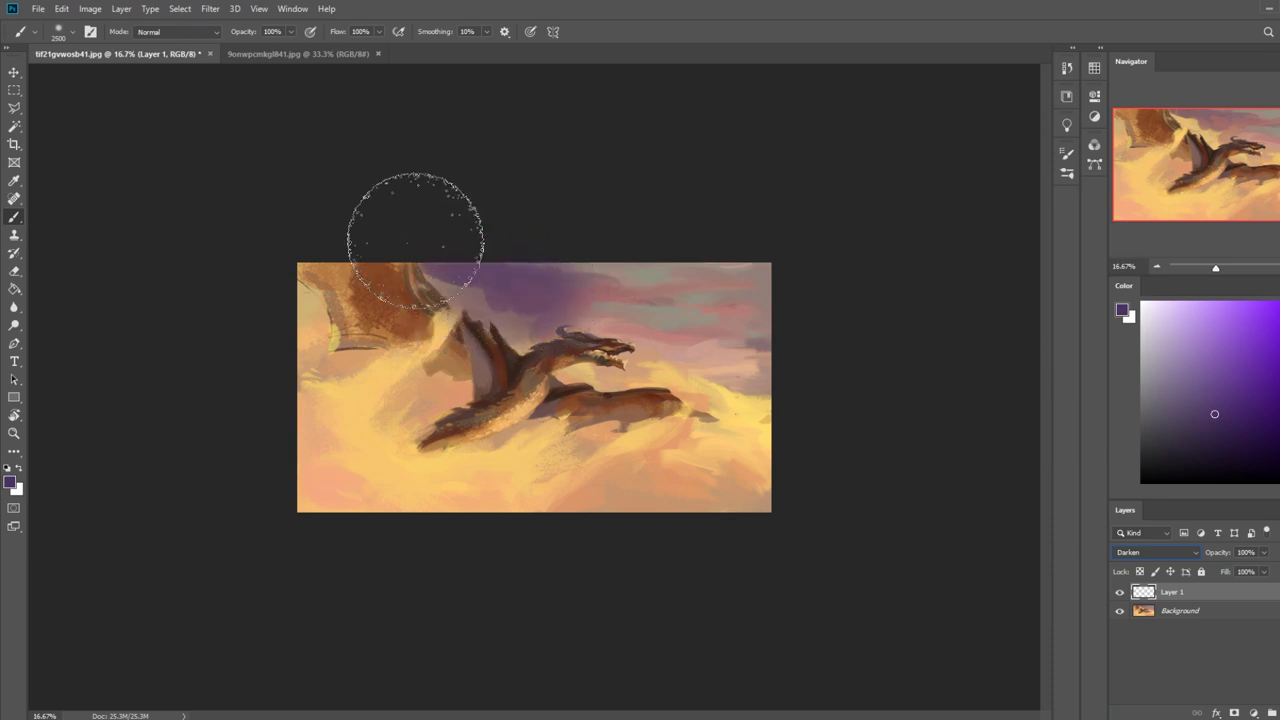
pyautogui.moveTo(431, 387)
pyautogui.mouseDown()
pyautogui.moveTo(384, 361)
pyautogui.moveTo(338, 364)
pyautogui.moveTo(300, 329)
pyautogui.mouseUp()
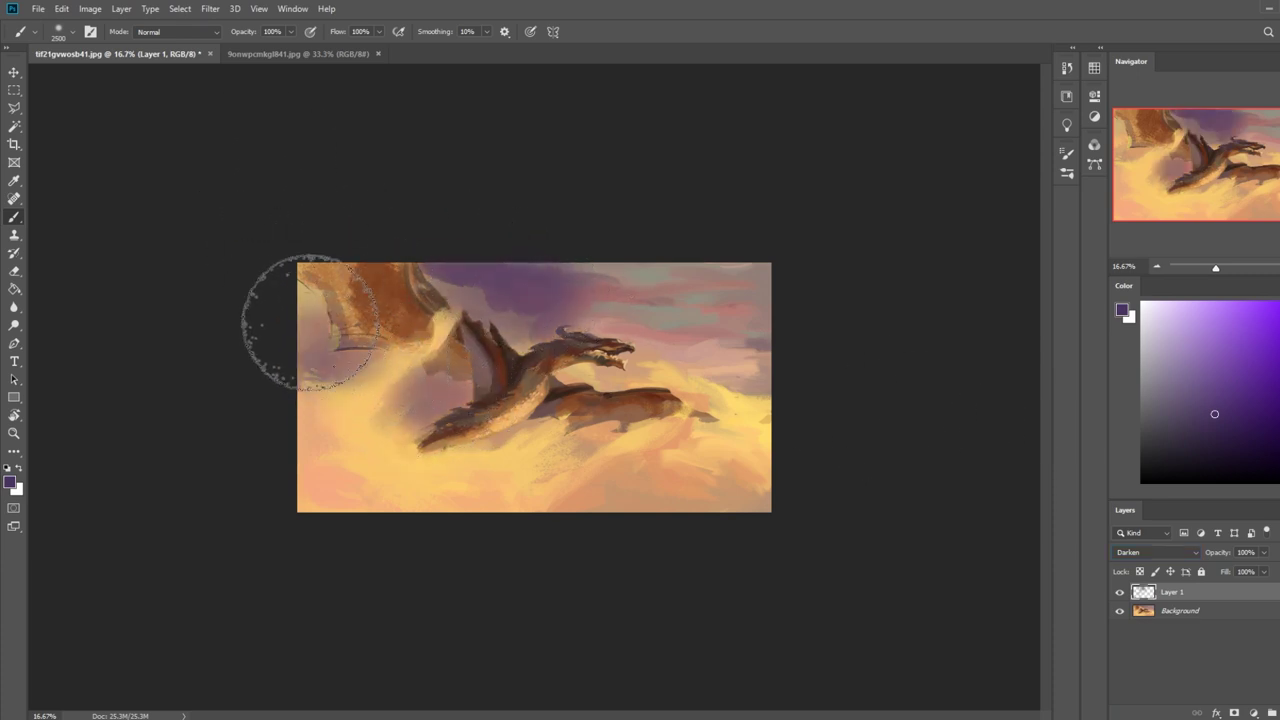
pyautogui.click(291, 33)
pyautogui.click(248, 49)
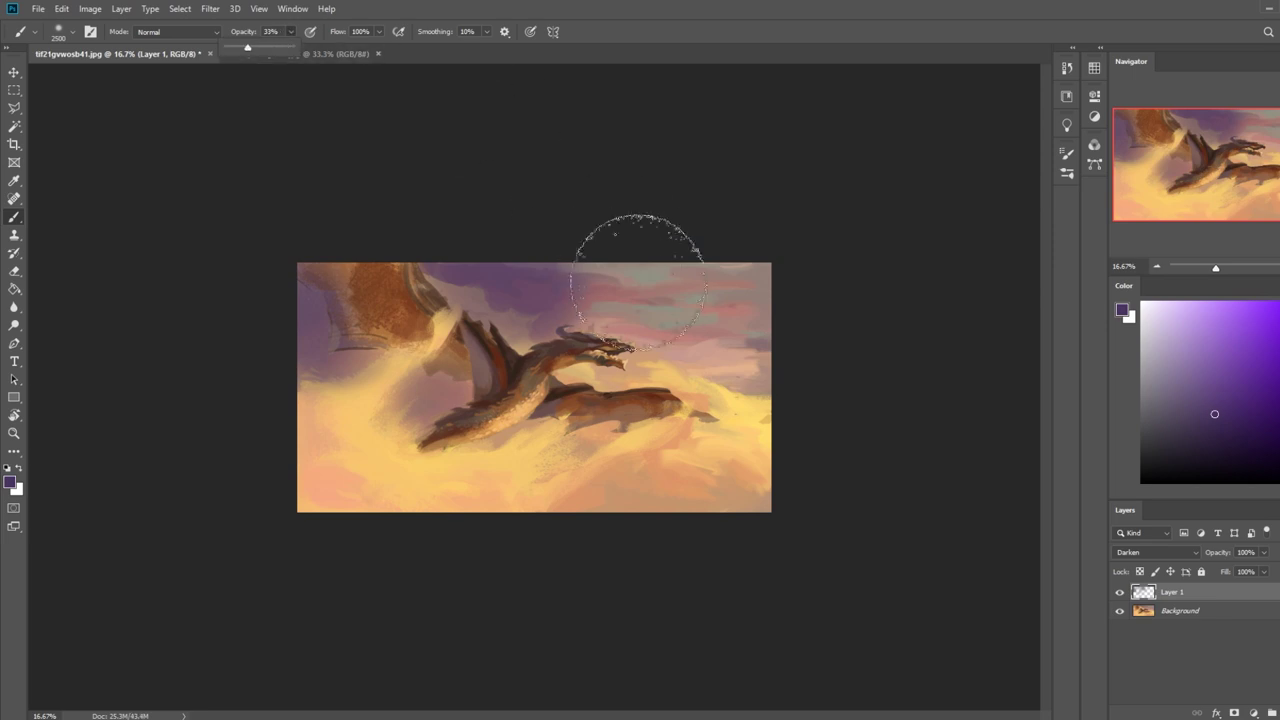
pyautogui.moveTo(582, 371)
pyautogui.mouseDown()
pyautogui.moveTo(664, 400)
pyautogui.moveTo(612, 410)
pyautogui.moveTo(660, 385)
pyautogui.moveTo(466, 308)
pyautogui.mouseUp()
pyautogui.moveTo(567, 333)
pyautogui.mouseDown()
pyautogui.moveTo(642, 336)
pyautogui.moveTo(795, 381)
pyautogui.moveTo(603, 287)
pyautogui.moveTo(663, 286)
pyautogui.moveTo(866, 363)
pyautogui.mouseUp()
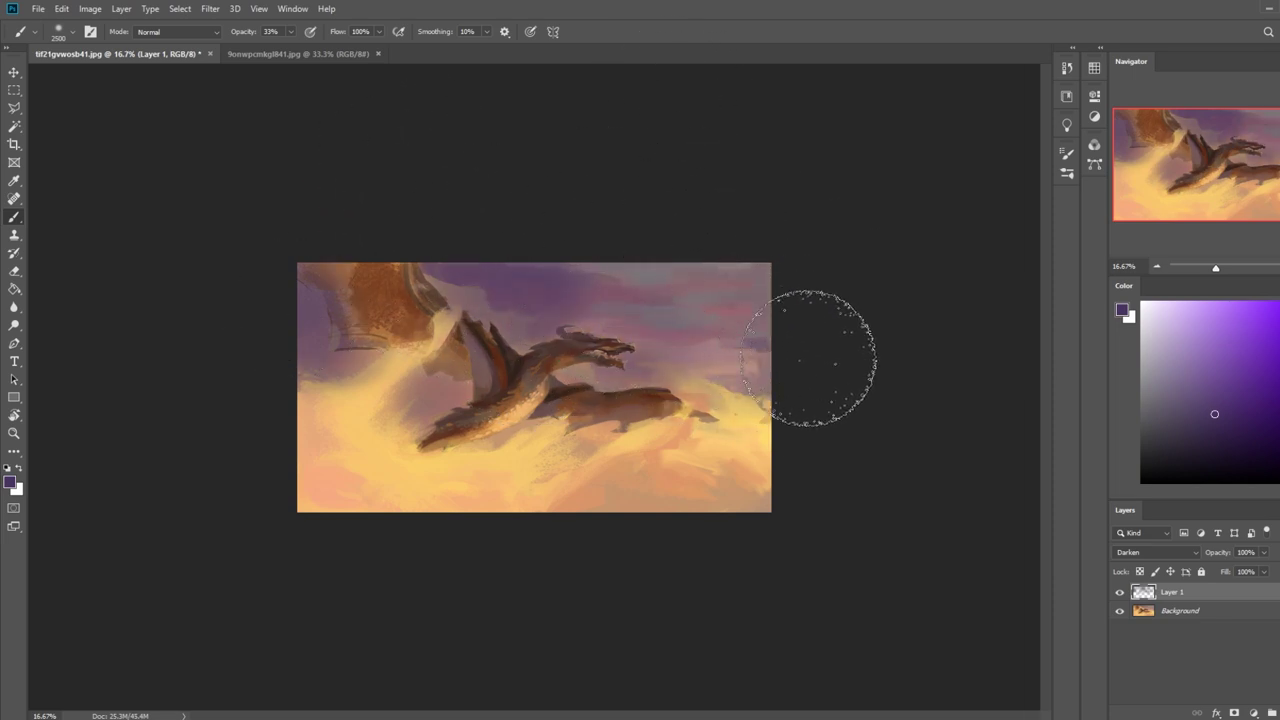
pyautogui.moveTo(703, 326); pyautogui.dragTo(628, 300)
pyautogui.moveTo(463, 391); pyautogui.dragTo(410, 409)
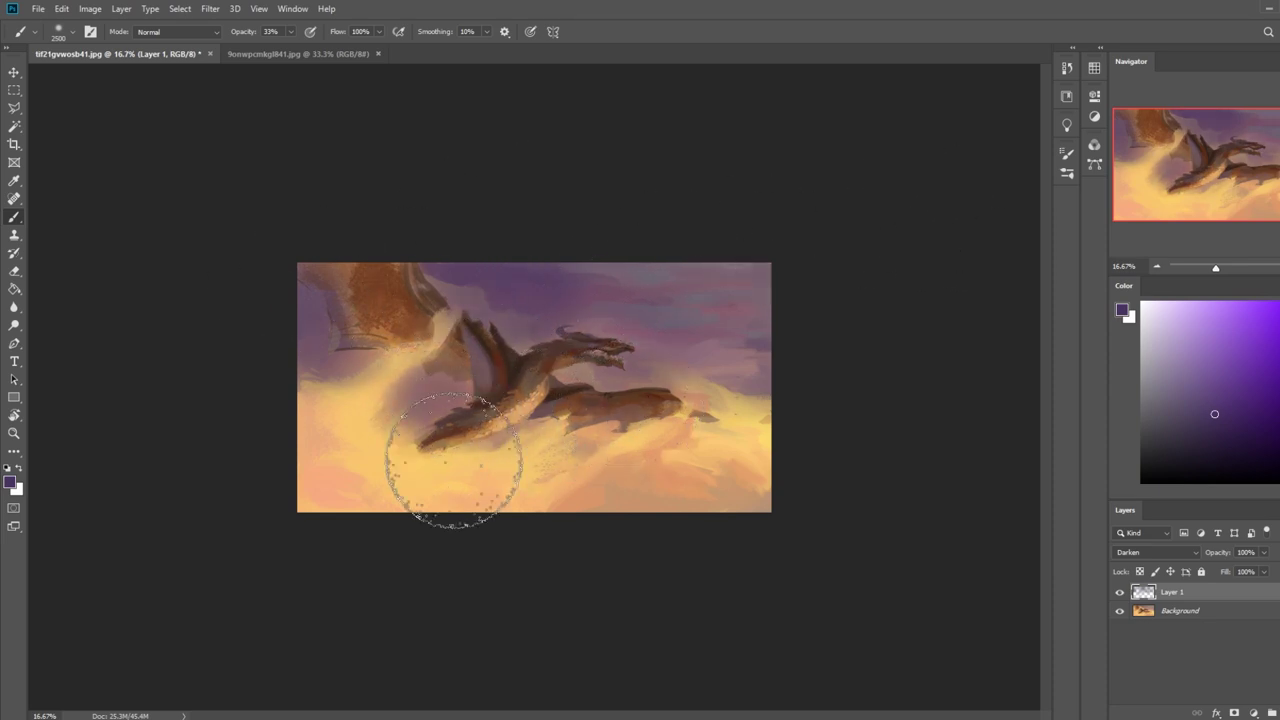
# Erase the purple paint from the dragon's head, neck and chest.
pyautogui.press('e')
pyautogui.moveTo(598, 354); pyautogui.dragTo(574, 346)
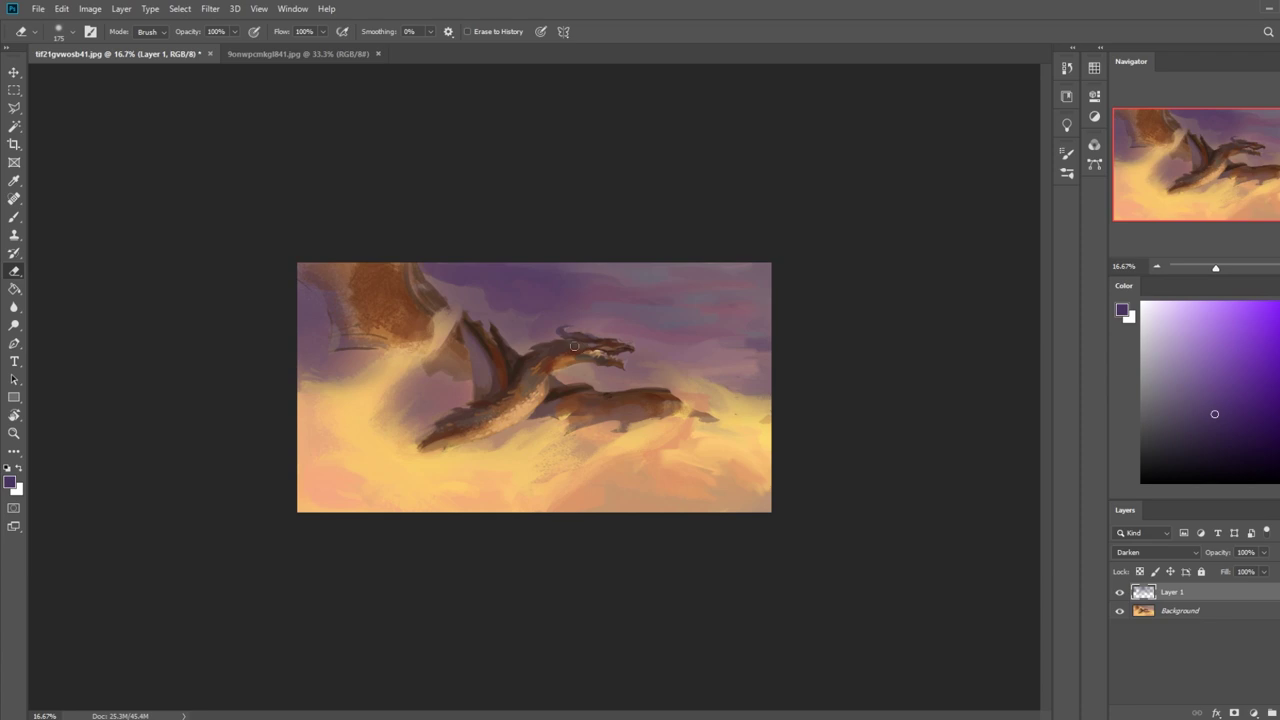
pyautogui.moveTo(505, 410); pyautogui.dragTo(472, 441)
# Lighten the purple over the sky using a 4600 px eraser at 43% opacity.
pyautogui.rightClick(723, 341)
pyautogui.click(775, 481)
pyautogui.click(822, 255)
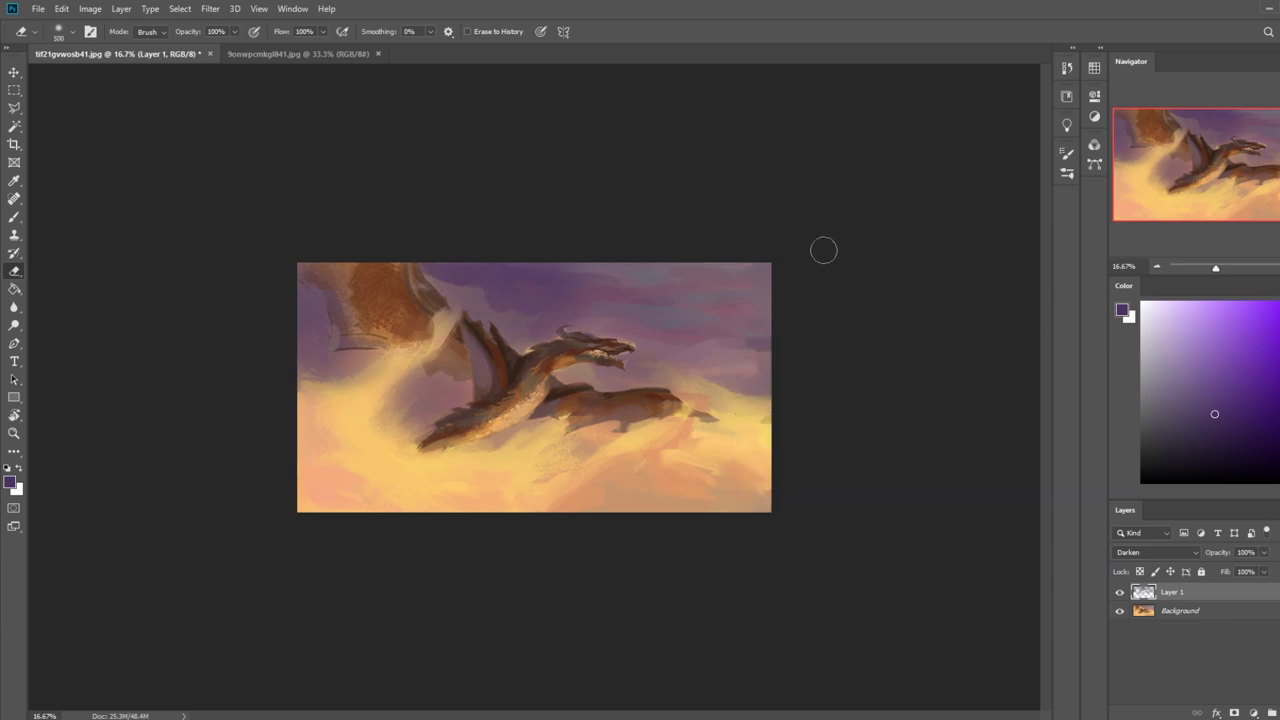
pyautogui.press(']')
pyautogui.press(']')
pyautogui.press(']')
pyautogui.press(']')
pyautogui.press(']')
pyautogui.press(']')
pyautogui.press(']')
pyautogui.press(']')
pyautogui.press(']')
pyautogui.press(']')
pyautogui.press(']')
pyautogui.press(']')
pyautogui.press(']')
pyautogui.press(']')
pyautogui.press(']')
pyautogui.press(']')
pyautogui.press(']')
pyautogui.press(']')
pyautogui.press(']')
pyautogui.press(']')
pyautogui.click(233, 33)
pyautogui.click(198, 47)
pyautogui.click(672, 229)
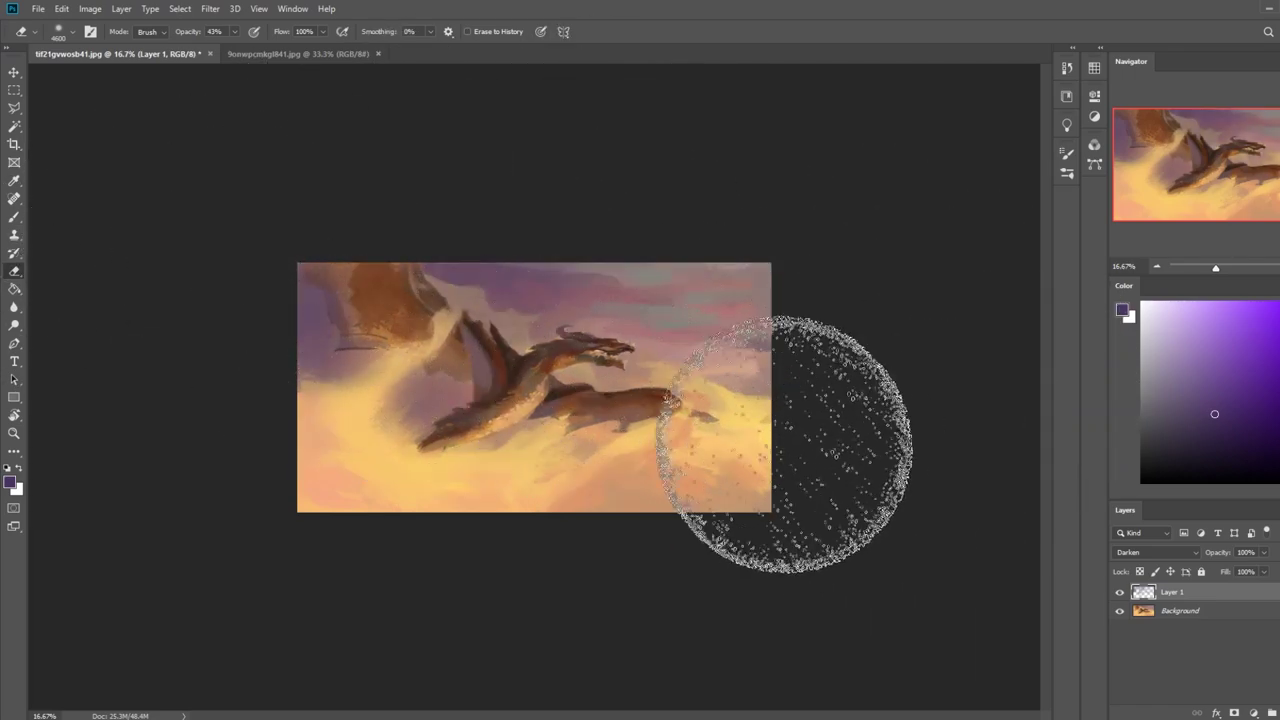
# Dodge the bright clouds around the dragon on the Background layer with a 1600 px brush.
pyautogui.press('b')
pyautogui.click(1205, 614)
pyautogui.press('o')
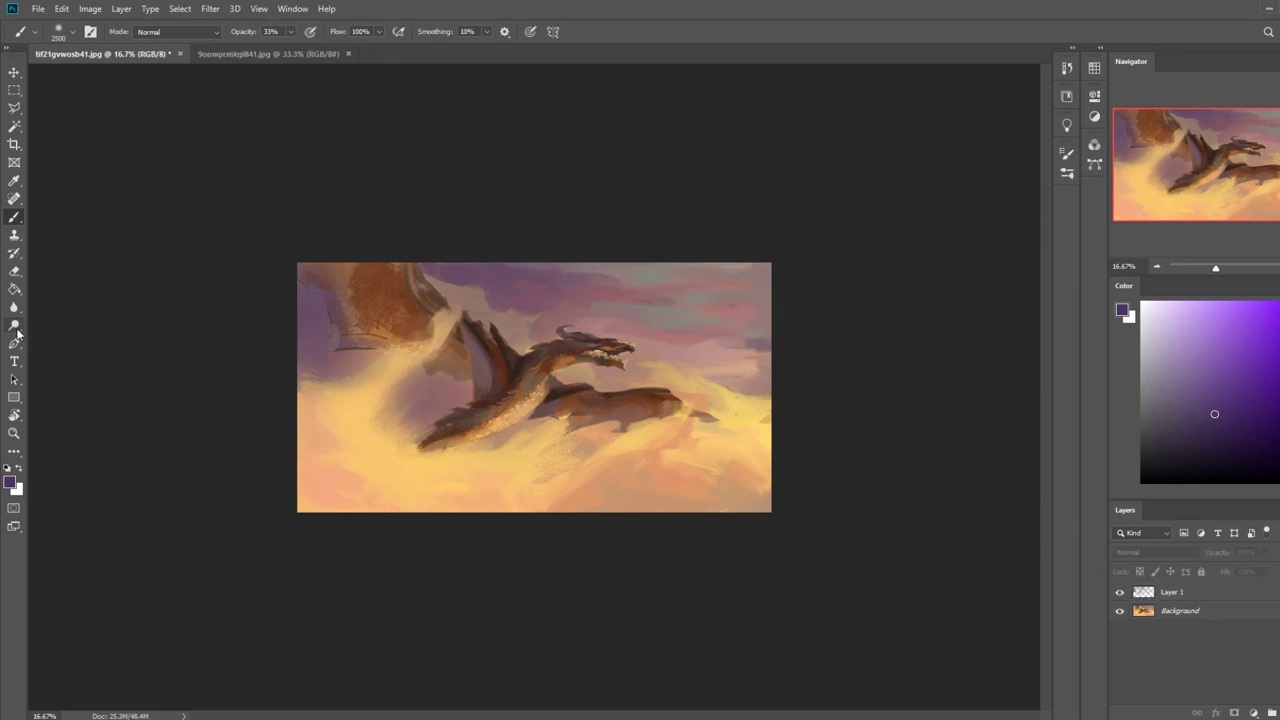
pyautogui.press(']')
pyautogui.press(']')
pyautogui.press(']')
pyautogui.press(']')
pyautogui.press(']')
pyautogui.press(']')
pyautogui.press(']')
pyautogui.press(']')
pyautogui.press(']')
pyautogui.press(']')
pyautogui.press(']')
pyautogui.press(']')
pyautogui.press(']')
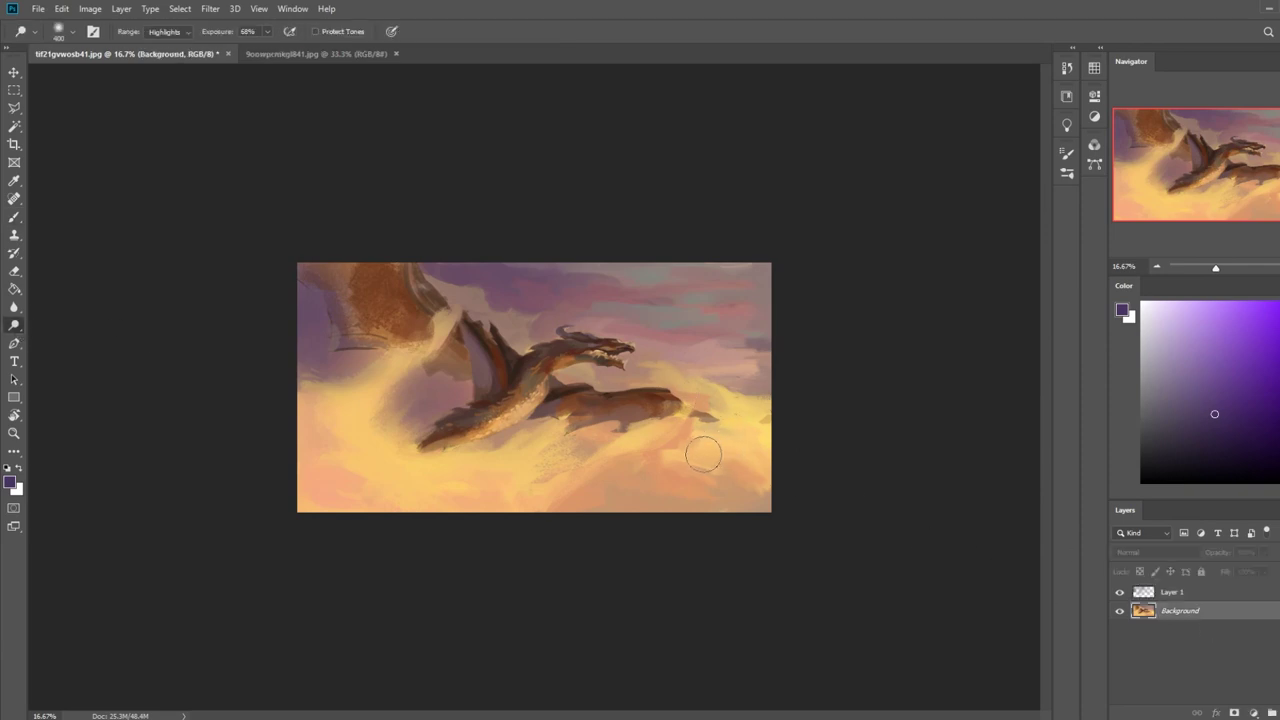
pyautogui.click(700, 444)
pyautogui.moveTo(387, 392)
pyautogui.mouseDown()
pyautogui.moveTo(560, 432)
pyautogui.moveTo(690, 382)
pyautogui.mouseUp()
# Undo the first dodge strokes and dodge the area around the dragon's chest instead.
pyautogui.hotkey('ctrl', 'z')
pyautogui.hotkey('ctrl', 'z')
pyautogui.hotkey('ctrl', 'z')
pyautogui.click(540, 421)
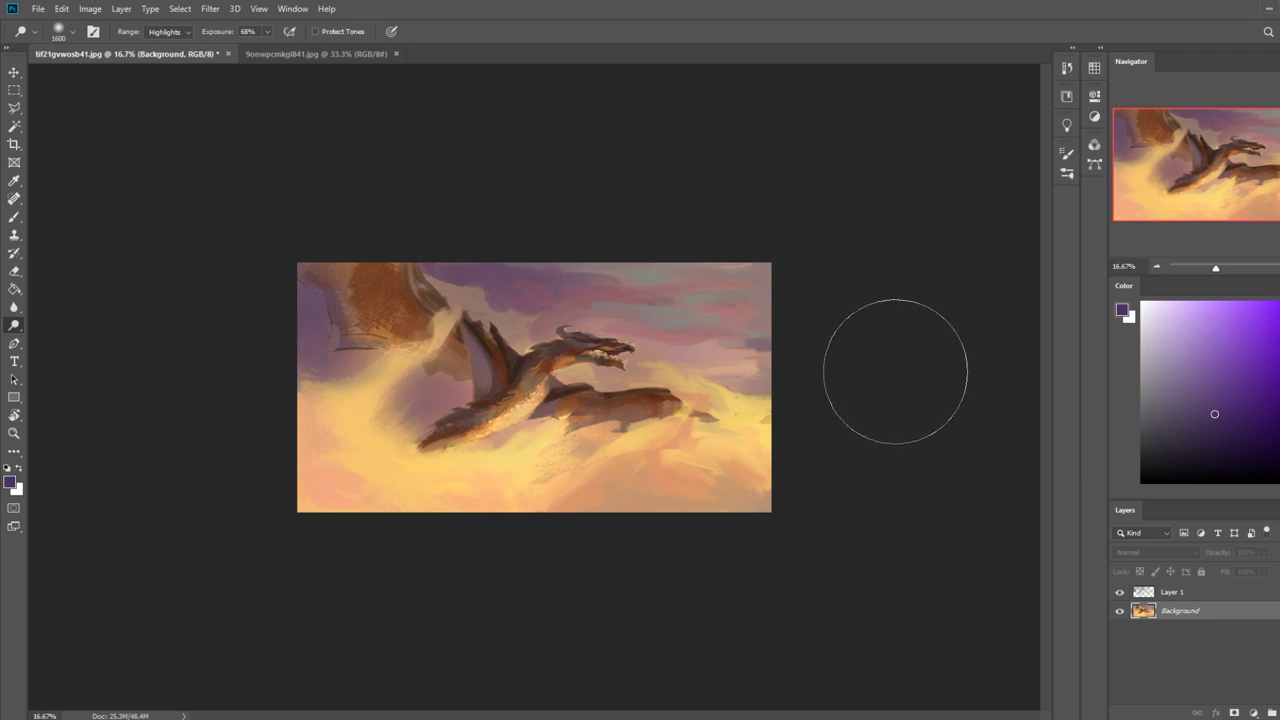
# Undo the dodging, erasing and purple painting back to the empty Darken layer.
pyautogui.hotkey('ctrl', 'z')
pyautogui.hotkey('ctrl', 'z')
pyautogui.hotkey('ctrl', 'z')
pyautogui.hotkey('ctrl', 'z')
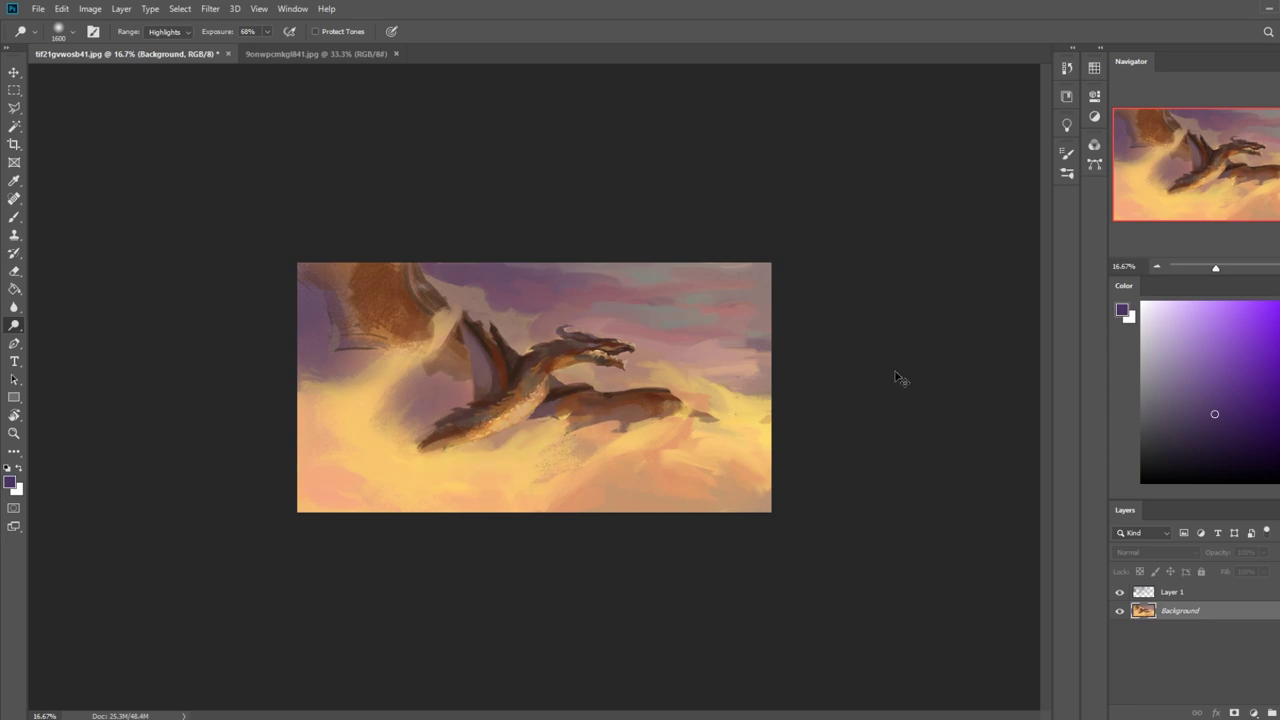
pyautogui.hotkey('ctrl', 'shift', 'z')
pyautogui.hotkey('ctrl', 'shift', 'z')
pyautogui.hotkey('ctrl', 'shift', 'z')
pyautogui.hotkey('ctrl', 'shift', 'z')
pyautogui.hotkey('ctrl', 'shift', 'z')
pyautogui.hotkey('ctrl', 'shift', 'z')
pyautogui.hotkey('ctrl', 'shift', 'z')
pyautogui.hotkey('ctrl', 'shift', 'z')
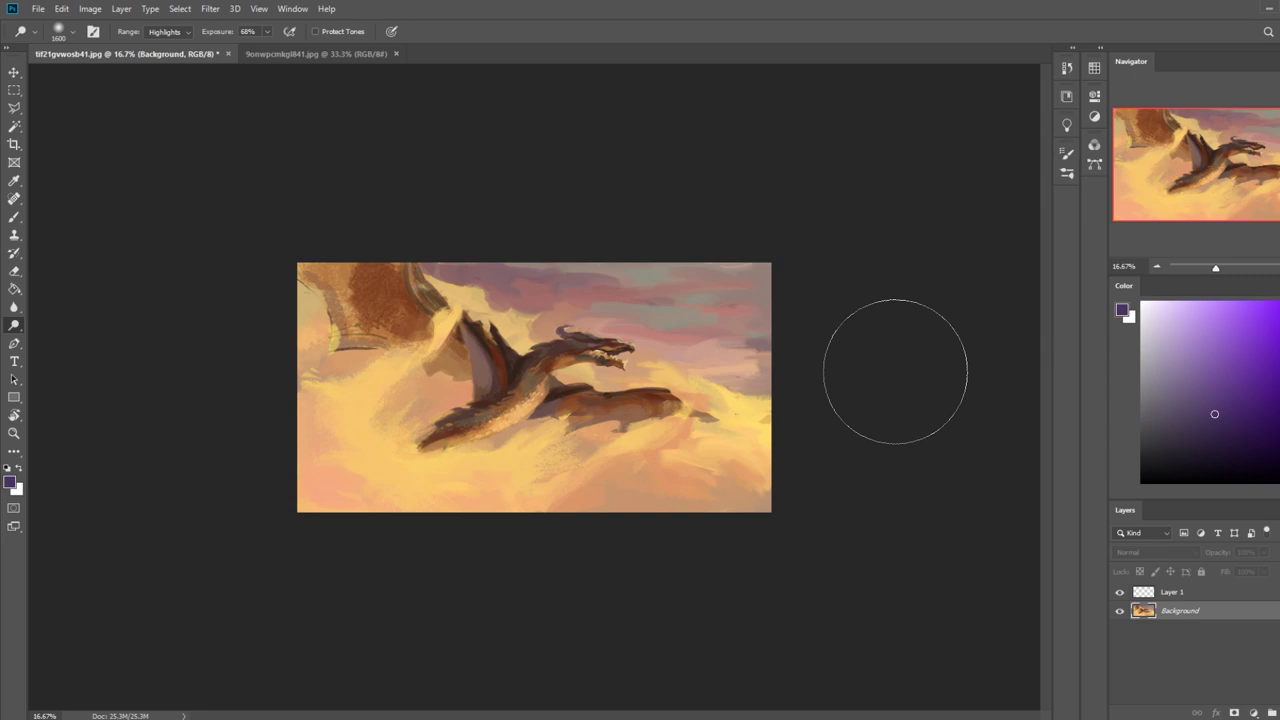
# Prepare Layer 1 for painting in Normal mode with a pale yellow sampled from the clouds at 85% brush opacity.
pyautogui.click(1200, 592)
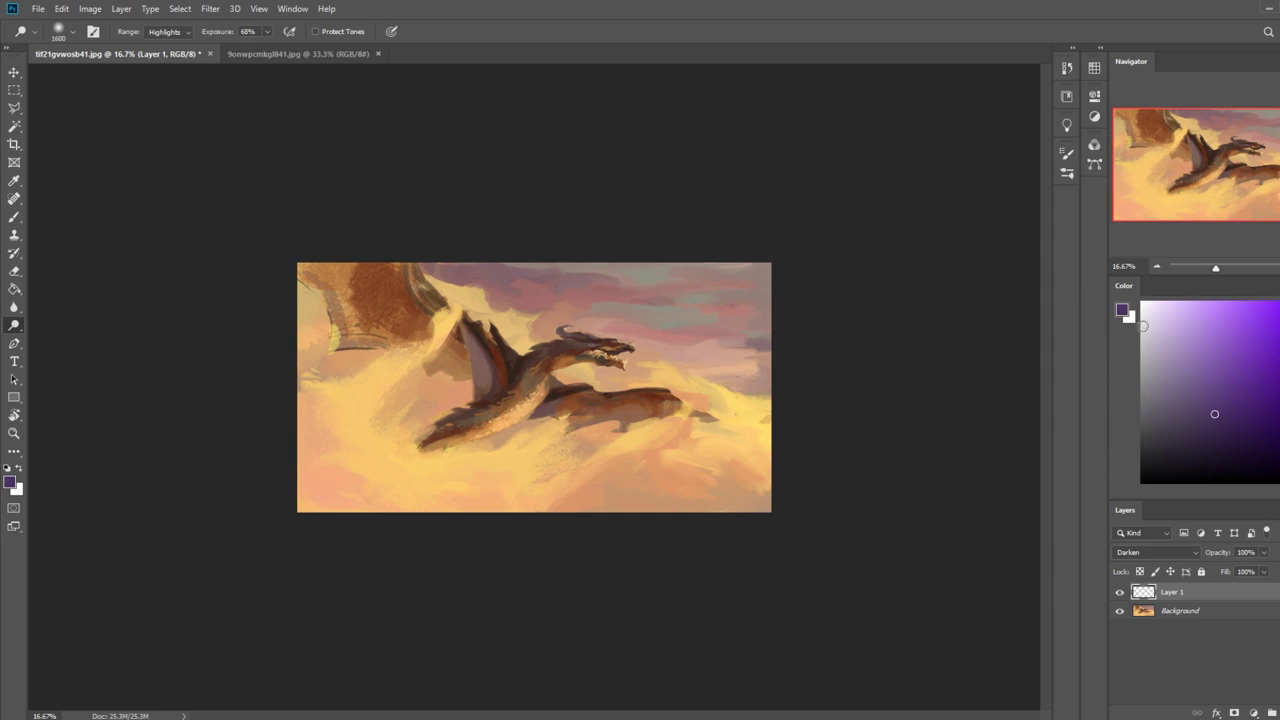
pyautogui.press('b')
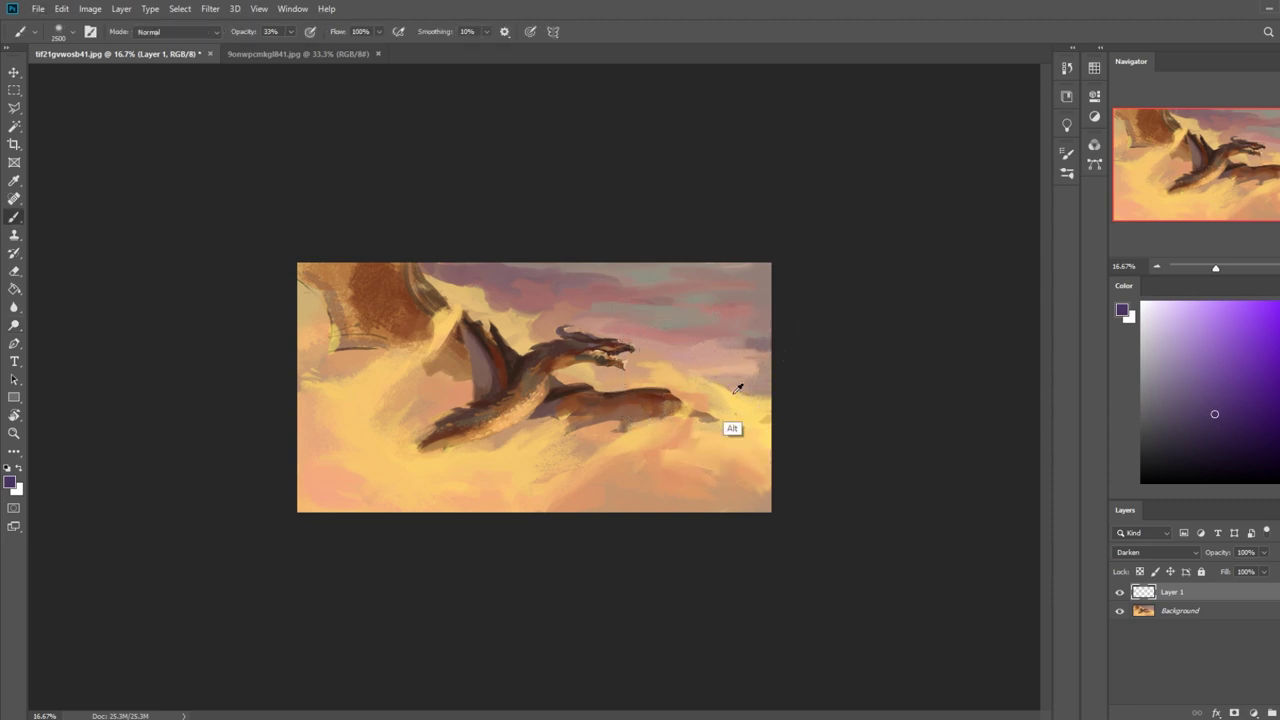
pyautogui.keyDown('alt'); pyautogui.click(735, 430); pyautogui.keyUp('alt')
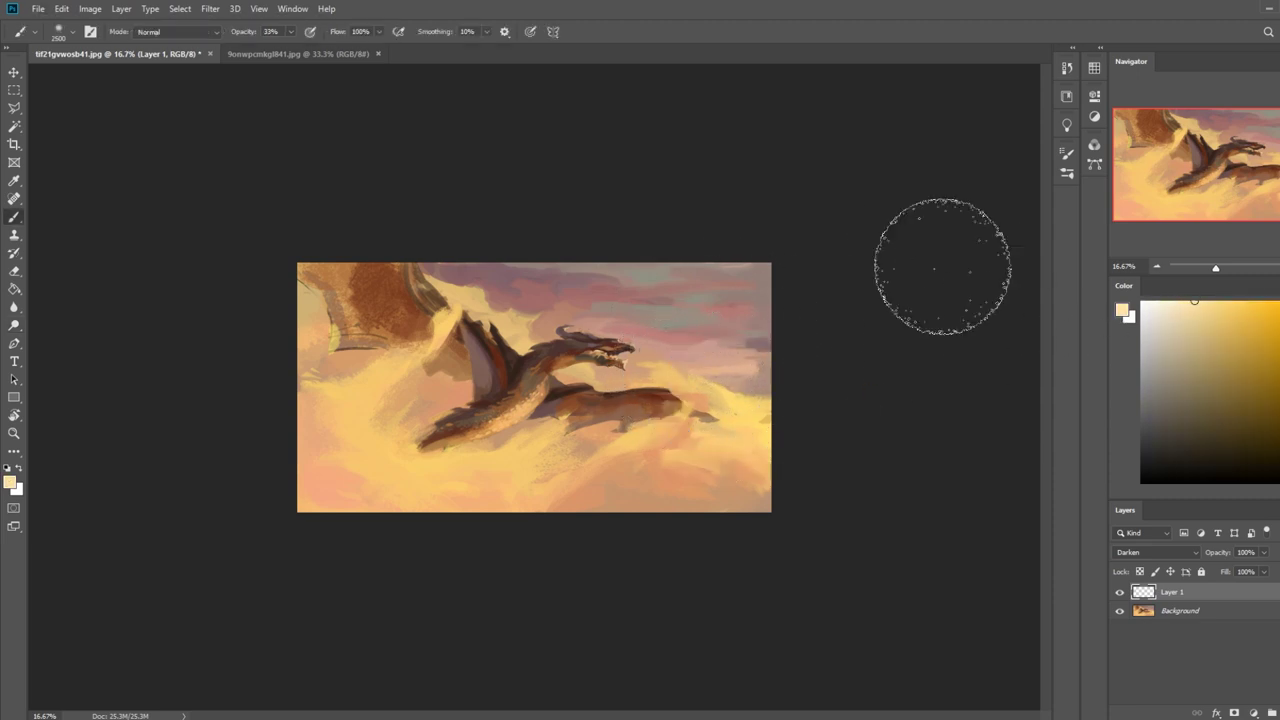
pyautogui.moveTo(291, 31)
pyautogui.mouseDown()
pyautogui.moveTo(298, 53)
pyautogui.moveTo(323, 50)
pyautogui.mouseUp()
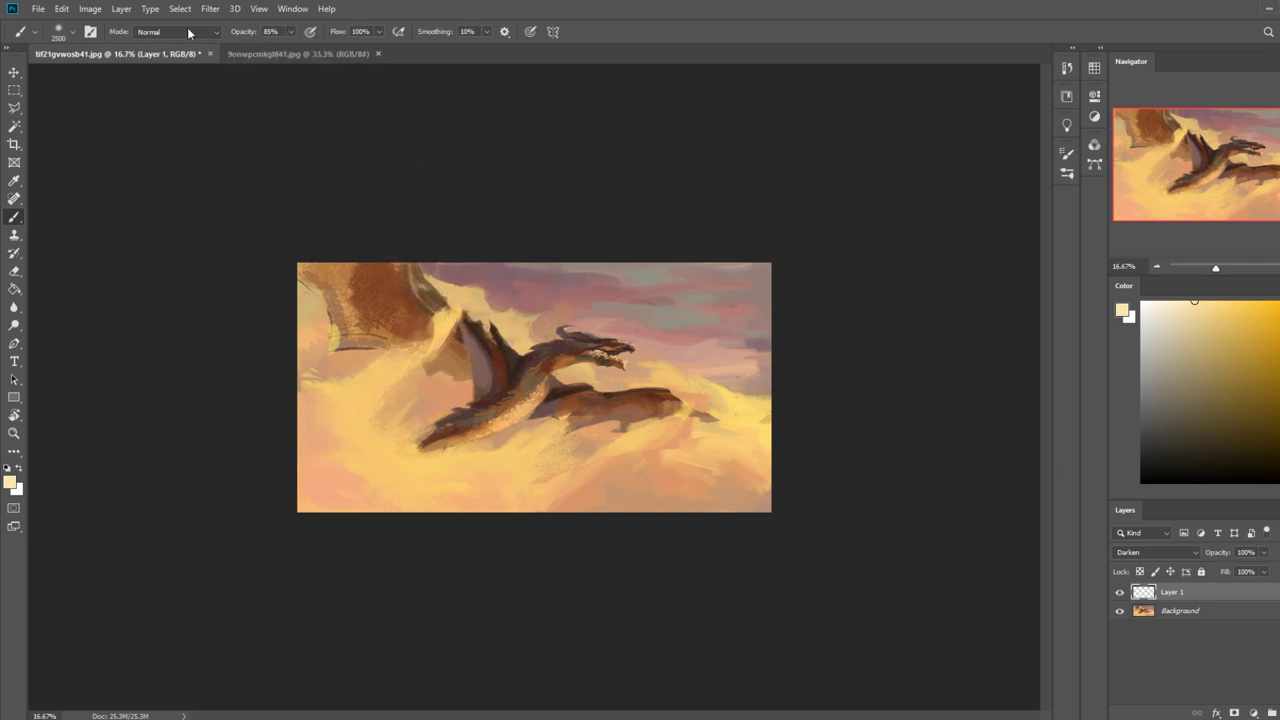
pyautogui.click(1155, 552)
pyautogui.click(1138, 388)
# Paint pale yellow haze over the whole sky and the clouds behind the dragon on Layer 1.
pyautogui.moveTo(440, 262)
pyautogui.mouseDown()
pyautogui.moveTo(550, 286)
pyautogui.moveTo(722, 291)
pyautogui.moveTo(746, 307)
pyautogui.moveTo(690, 373)
pyautogui.moveTo(580, 377)
pyautogui.moveTo(803, 380)
pyautogui.mouseUp()
pyautogui.moveTo(477, 378)
pyautogui.mouseDown()
pyautogui.moveTo(439, 393)
pyautogui.moveTo(302, 337)
pyautogui.moveTo(254, 283)
pyautogui.moveTo(320, 364)
pyautogui.mouseUp()
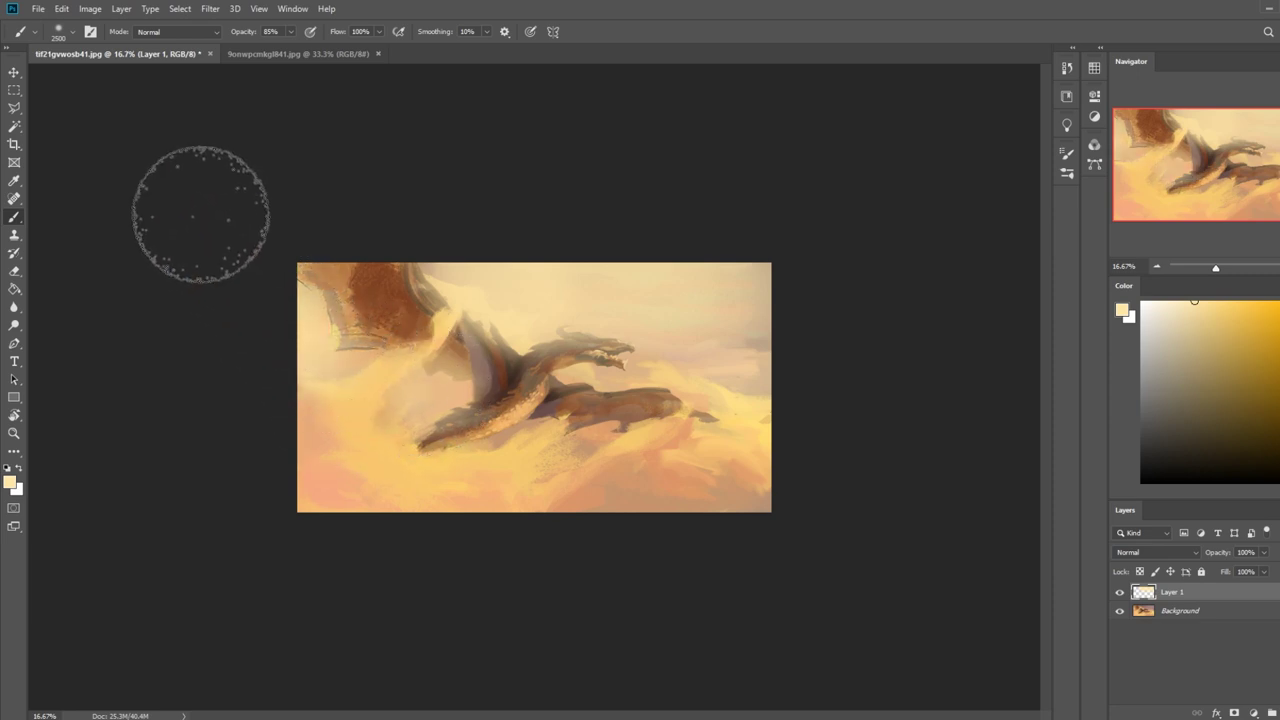
pyautogui.moveTo(692, 365); pyautogui.dragTo(963, 414)
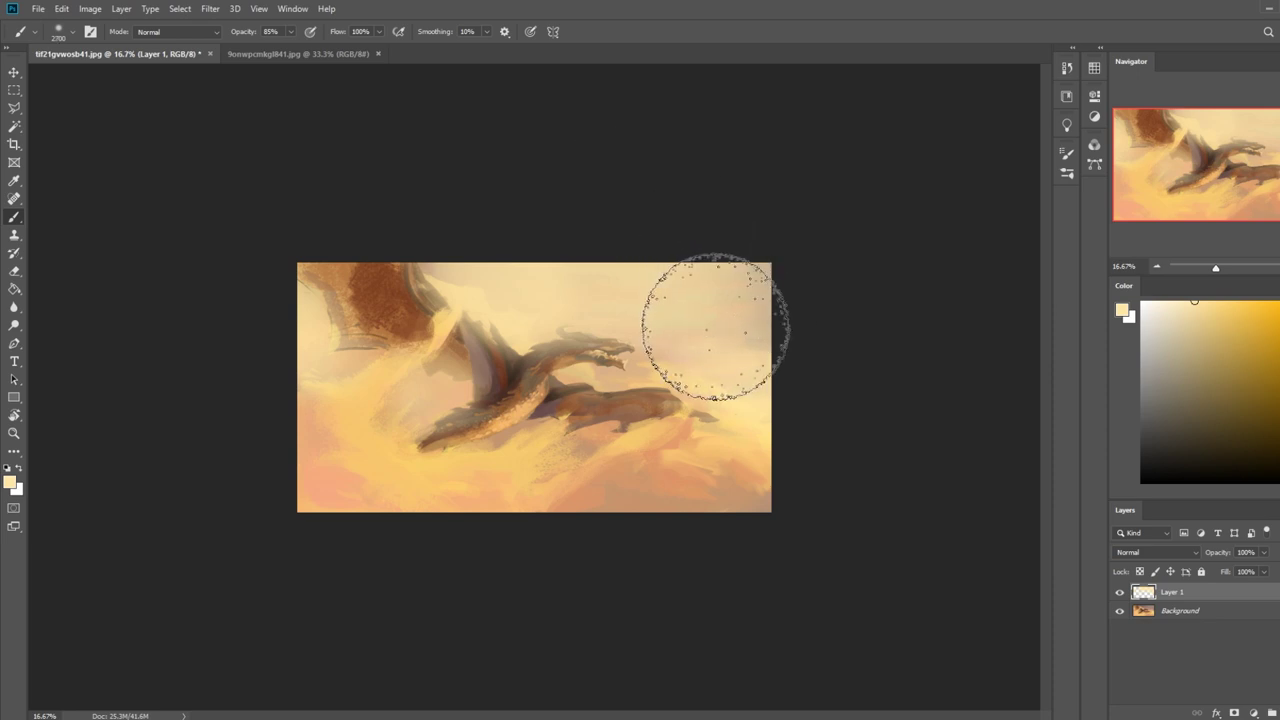
# Paint a soft pale peach haze sampled from the sky over the sky and dragon with a 5000 px brush at 24% opacity.
pyautogui.press(']')
pyautogui.press(']')
pyautogui.press(']')
pyautogui.press(']')
pyautogui.press(']')
pyautogui.press(']')
pyautogui.press(']')
pyautogui.press(']')
pyautogui.press(']')
pyautogui.press(']')
pyautogui.click(291, 31)
pyautogui.keyDown('alt'); pyautogui.click(709, 345); pyautogui.keyUp('alt')
pyautogui.moveTo(686, 400)
pyautogui.mouseDown()
pyautogui.moveTo(342, 285)
pyautogui.moveTo(666, 377)
pyautogui.moveTo(529, 371)
pyautogui.moveTo(791, 337)
pyautogui.moveTo(559, 365)
pyautogui.moveTo(506, 334)
pyautogui.mouseUp()
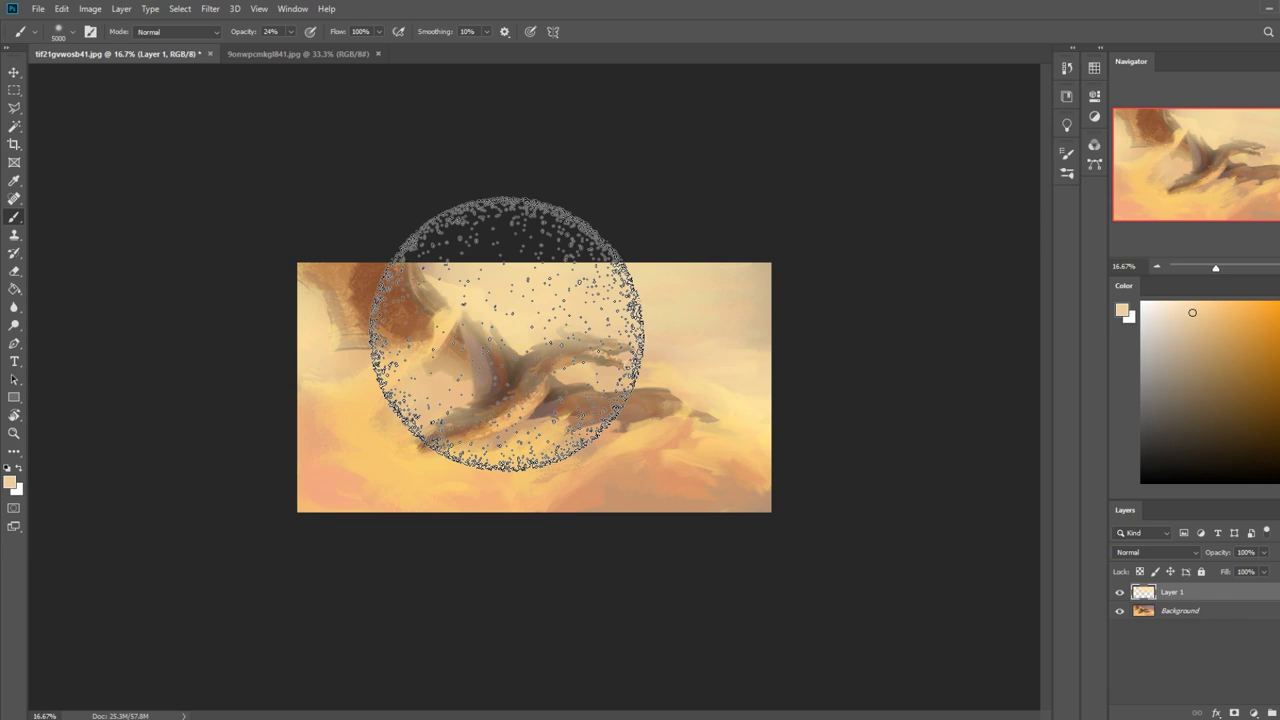
# Erase the haze over the dragon's head, wing and body on Layer 1 with a 1500 px eraser at 43% opacity.
pyautogui.press('e')
pyautogui.press('[')
pyautogui.press('[')
pyautogui.press('[')
pyautogui.press('[')
pyautogui.press('[')
pyautogui.press('[')
pyautogui.press('[')
pyautogui.press('[')
pyautogui.press('[')
pyautogui.press('[')
pyautogui.press('[')
pyautogui.press('[')
pyautogui.press('[')
pyautogui.press('[')
pyautogui.press('[')
pyautogui.moveTo(625, 350)
pyautogui.mouseDown()
pyautogui.moveTo(562, 354)
pyautogui.moveTo(616, 352)
pyautogui.moveTo(576, 354)
pyautogui.mouseUp()
pyautogui.press('[')
pyautogui.moveTo(420, 322)
pyautogui.mouseDown()
pyautogui.moveTo(575, 404)
pyautogui.moveTo(526, 400)
pyautogui.moveTo(744, 411)
pyautogui.moveTo(546, 402)
pyautogui.moveTo(719, 431)
pyautogui.mouseUp()
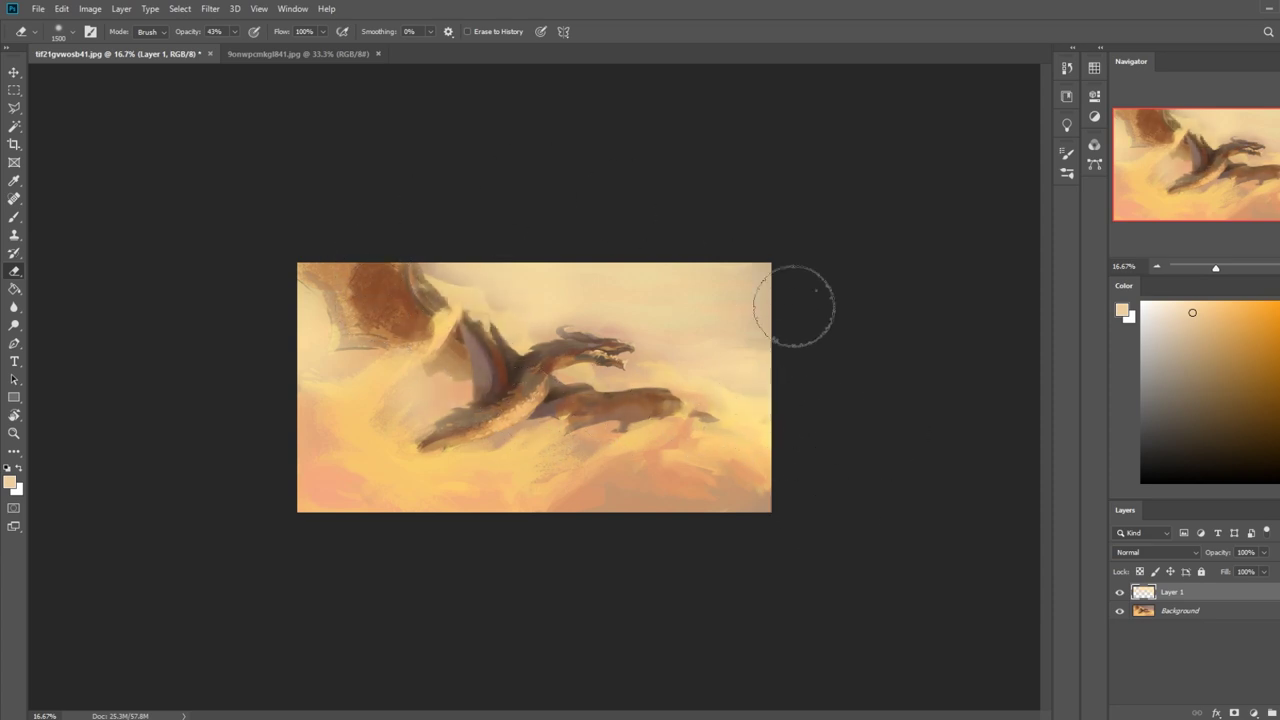
pyautogui.press('b')
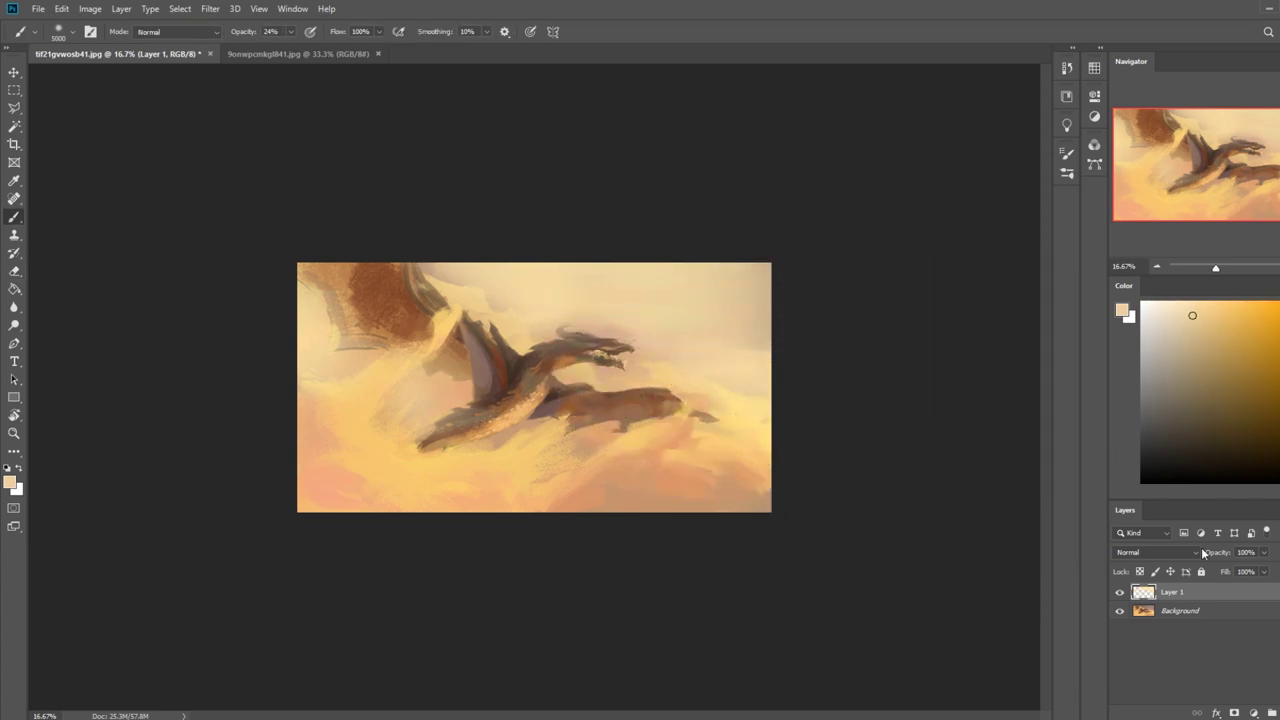
# Raise the lightness of Layer 1's haze to about +49 with Hue/Saturation.
pyautogui.hotkey('ctrl', 'u')
pyautogui.moveTo(943, 362); pyautogui.dragTo(979, 360)
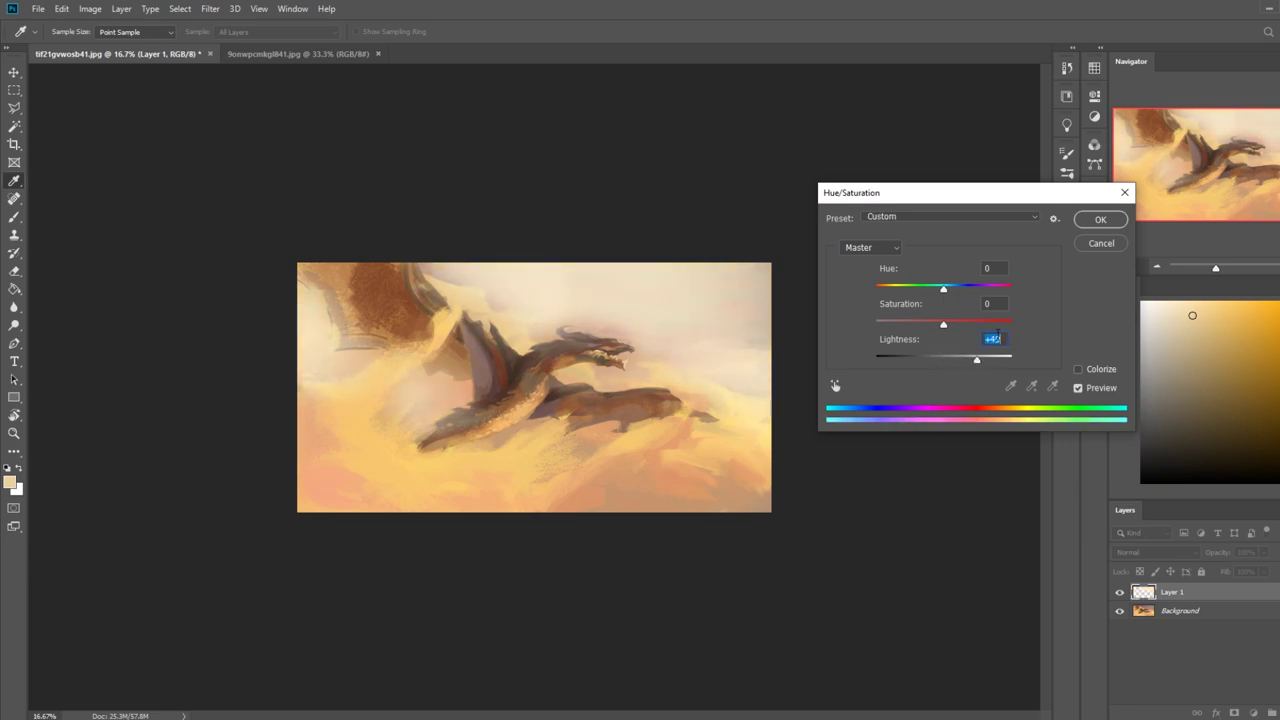
pyautogui.click(1099, 220)
pyautogui.press('b')
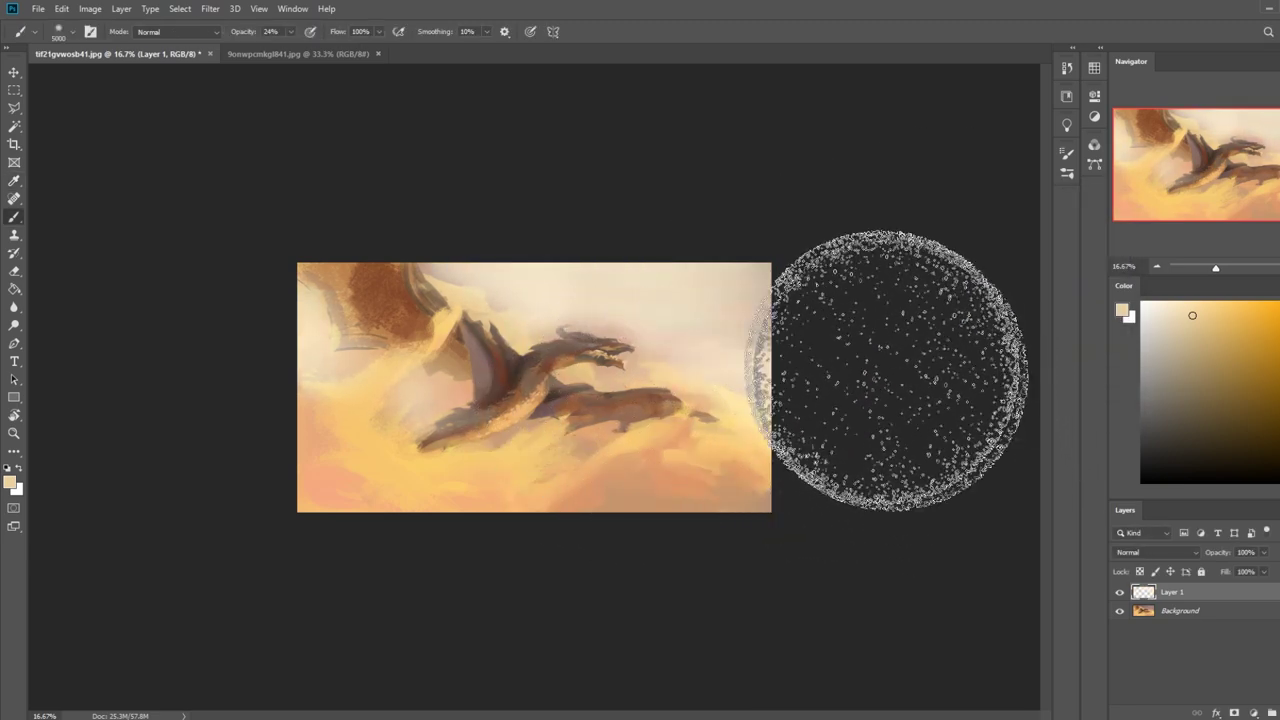
# Paint pale peach haze over the lower clouds, and undo it together with the lightness change.
pyautogui.moveTo(803, 501); pyautogui.dragTo(146, 435)
pyautogui.moveTo(837, 483)
pyautogui.mouseDown()
pyautogui.moveTo(571, 508)
pyautogui.moveTo(129, 447)
pyautogui.mouseUp()
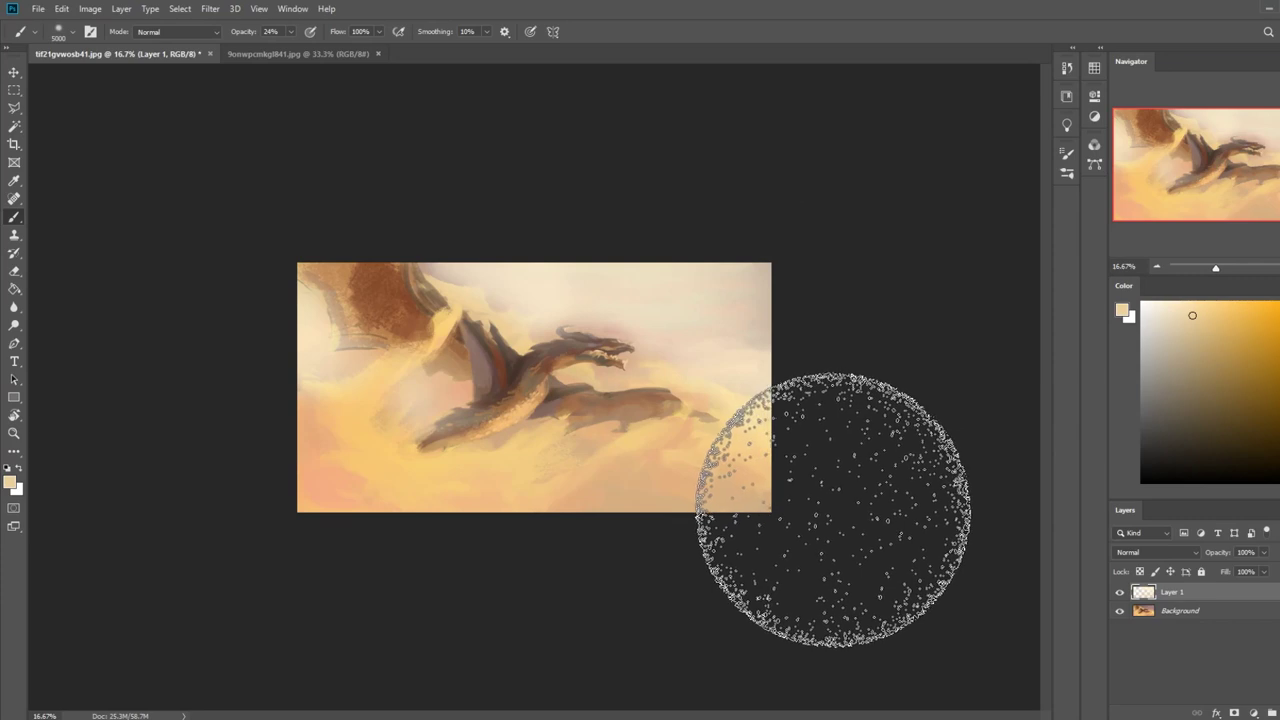
pyautogui.press('ctrl')
pyautogui.hotkey('ctrl', 'z')
pyautogui.hotkey('ctrl', 'z')
pyautogui.hotkey('ctrl', 'z')
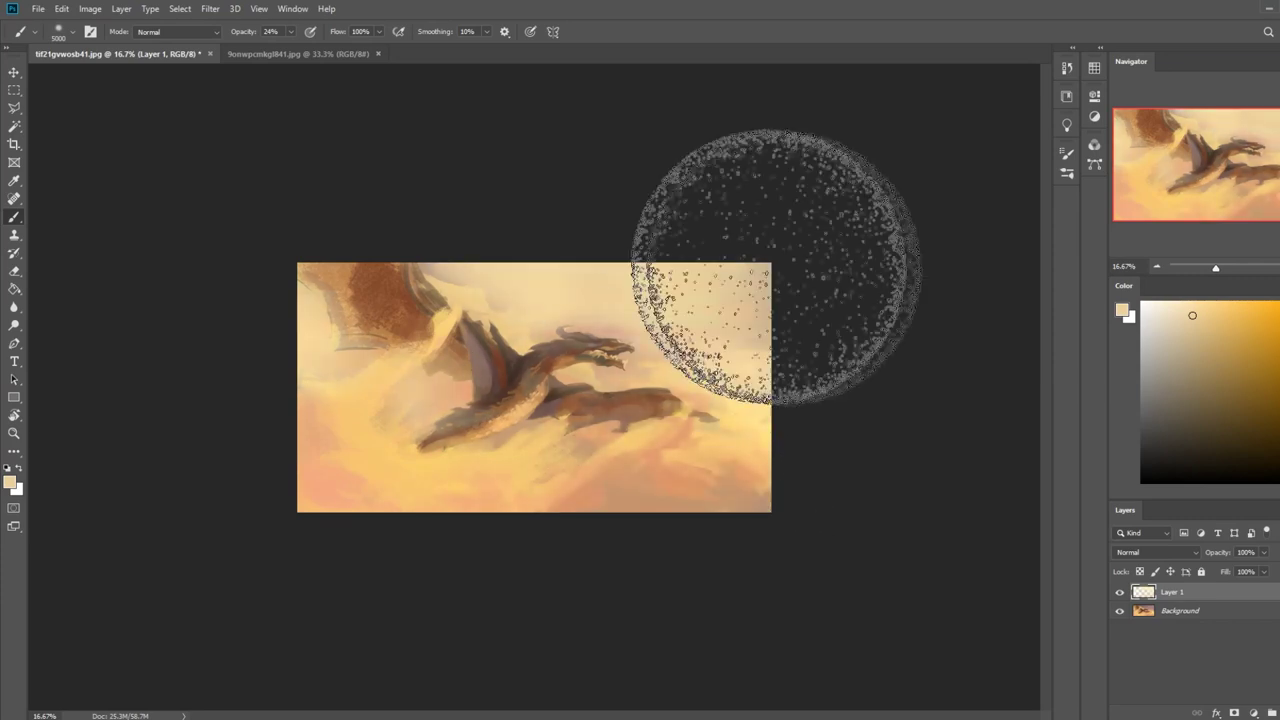
# Lighten the haze on Layer 1 slightly with Hue/Saturation.
pyautogui.hotkey('ctrl', 'u')
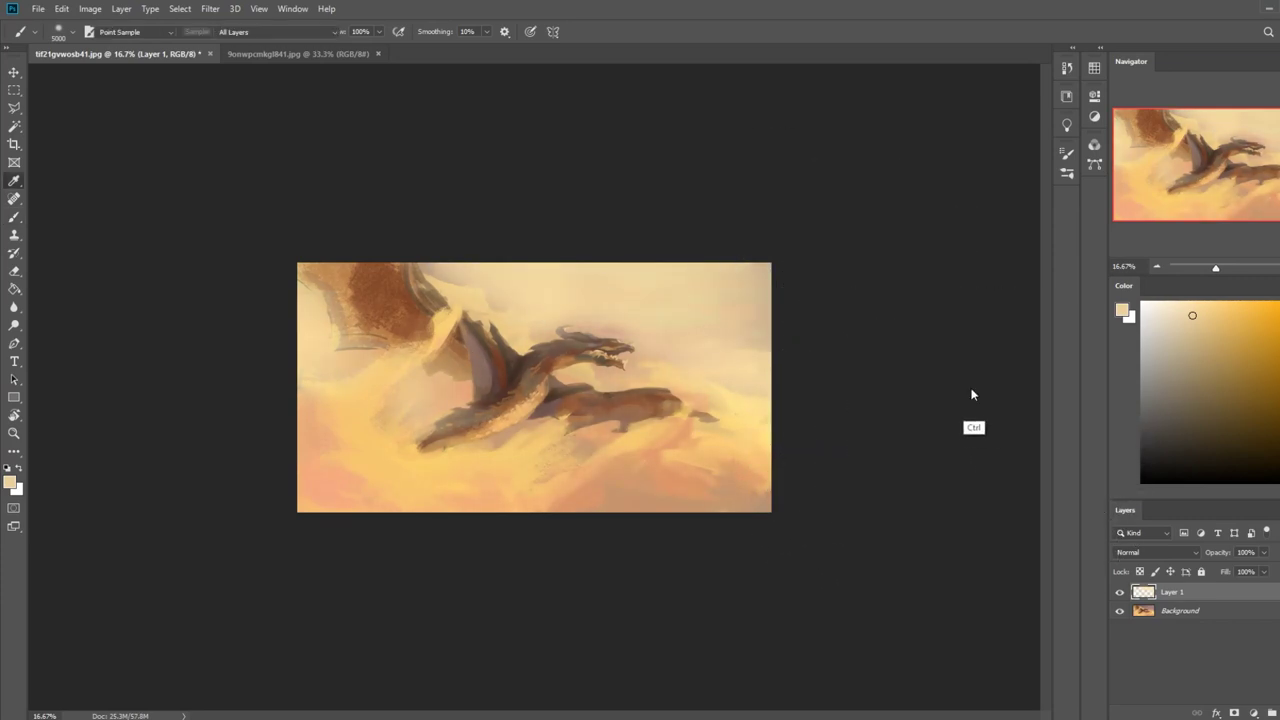
pyautogui.moveTo(953, 358)
pyautogui.mouseDown()
pyautogui.moveTo(940, 363)
pyautogui.moveTo(951, 358)
pyautogui.mouseUp()
pyautogui.click(1097, 220)
pyautogui.press('b')
# Try burning the shadows of the lower clouds on the Background layer with a 1700 px brush at 50% exposure, and undo it.
pyautogui.click(1165, 610)
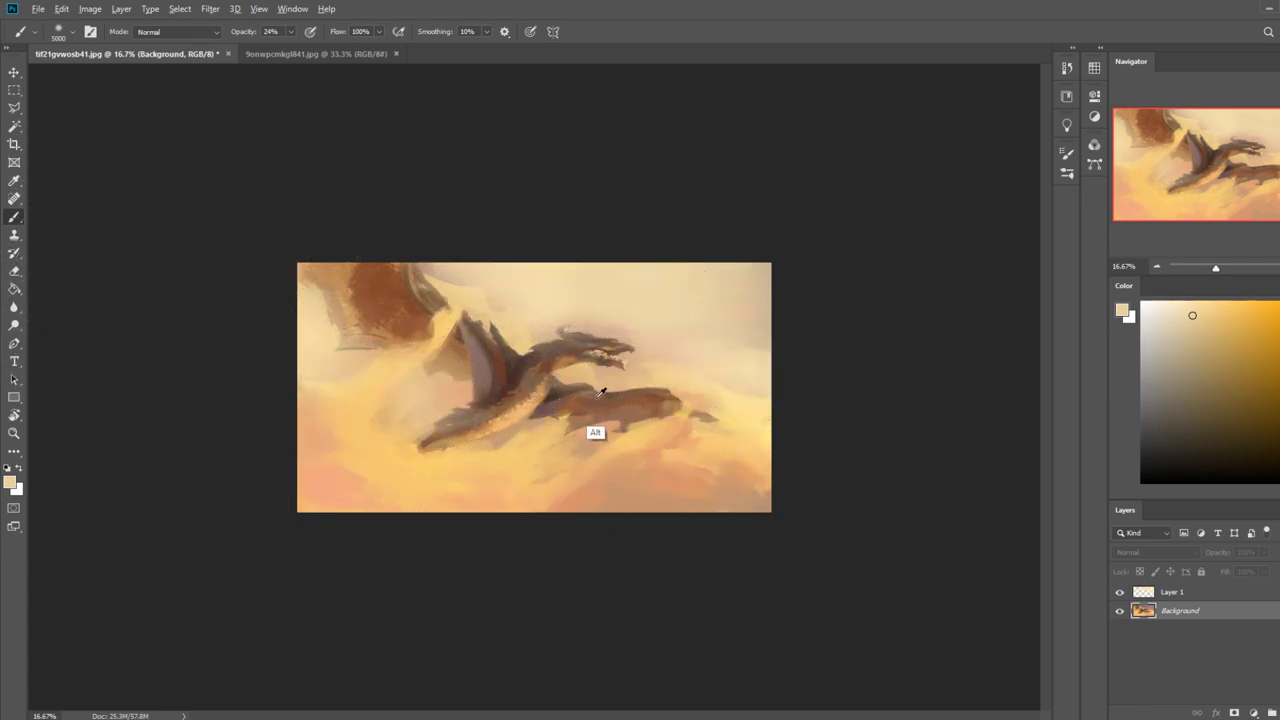
pyautogui.rightClick(14, 325)
pyautogui.click(55, 324)
pyautogui.click(172, 33)
pyautogui.click(162, 42)
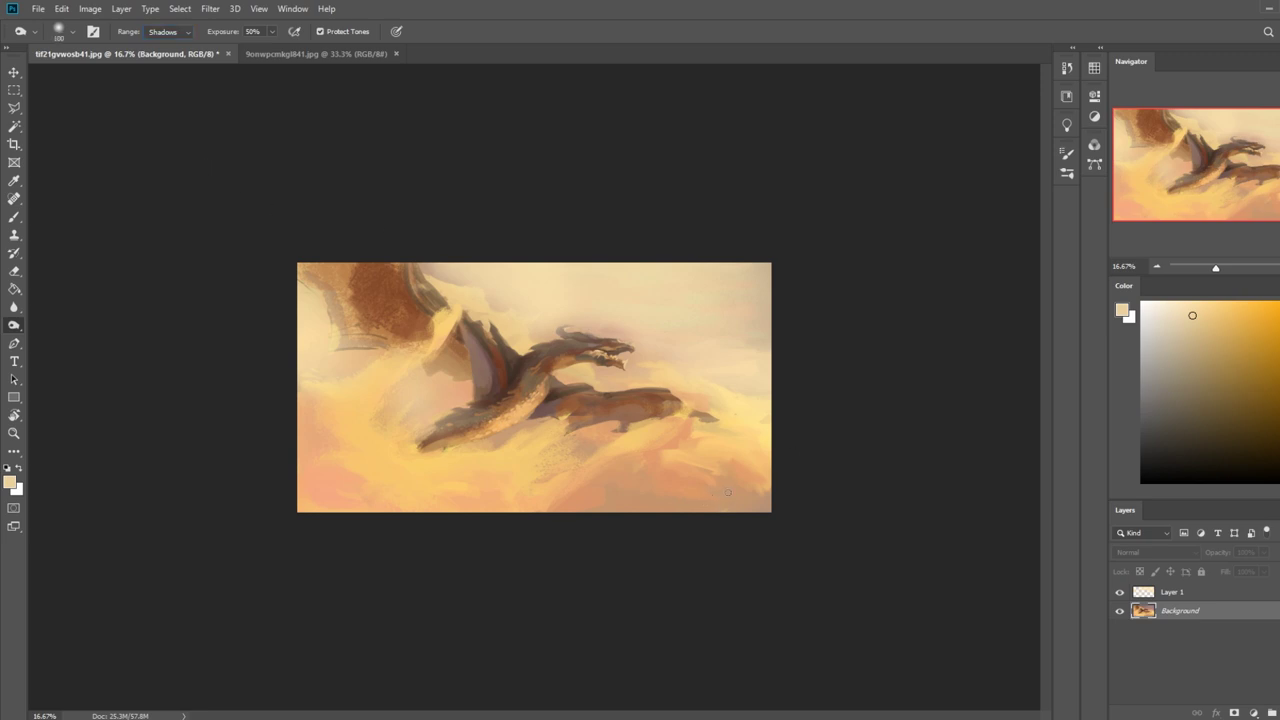
pyautogui.press(']')
pyautogui.press(']')
pyautogui.press(']')
pyautogui.press(']')
pyautogui.press(']')
pyautogui.press(']')
pyautogui.press(']')
pyautogui.press(']')
pyautogui.moveTo(771, 491)
pyautogui.mouseDown()
pyautogui.moveTo(387, 464)
pyautogui.moveTo(370, 283)
pyautogui.moveTo(776, 491)
pyautogui.moveTo(294, 365)
pyautogui.moveTo(596, 144)
pyautogui.moveTo(859, 507)
pyautogui.mouseUp()
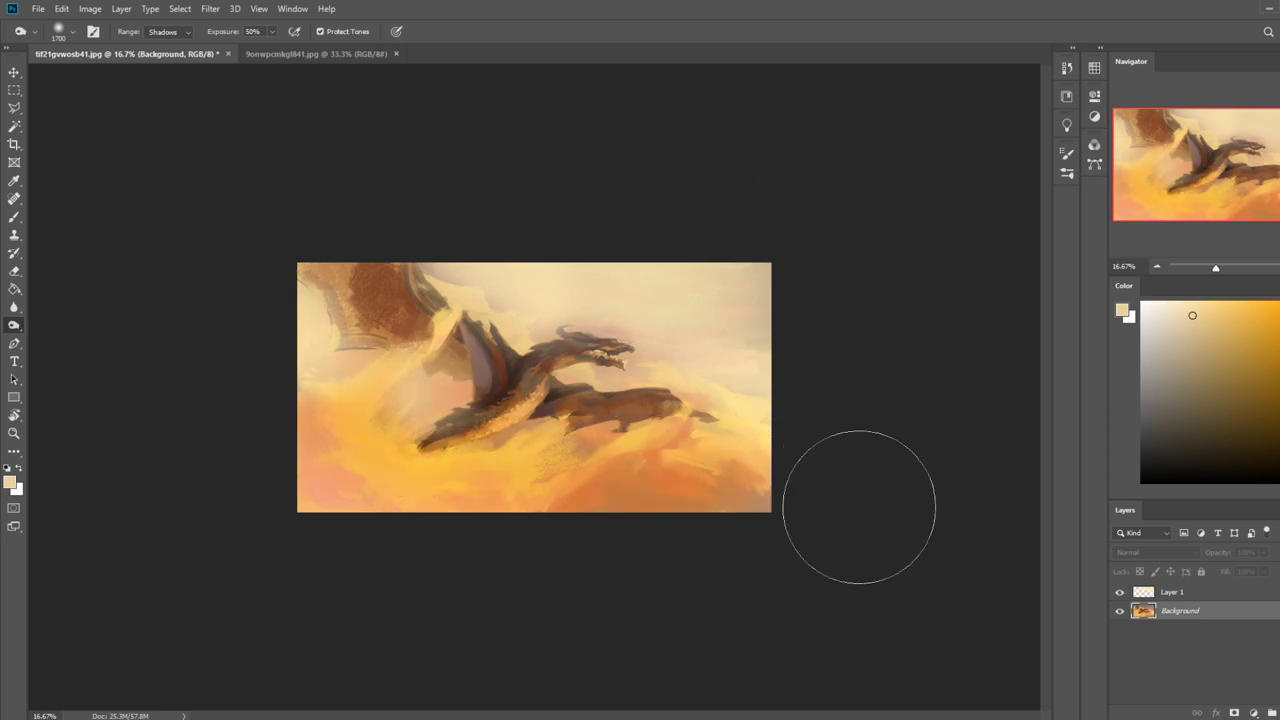
pyautogui.hotkey('ctrl', 'shift', 'z')
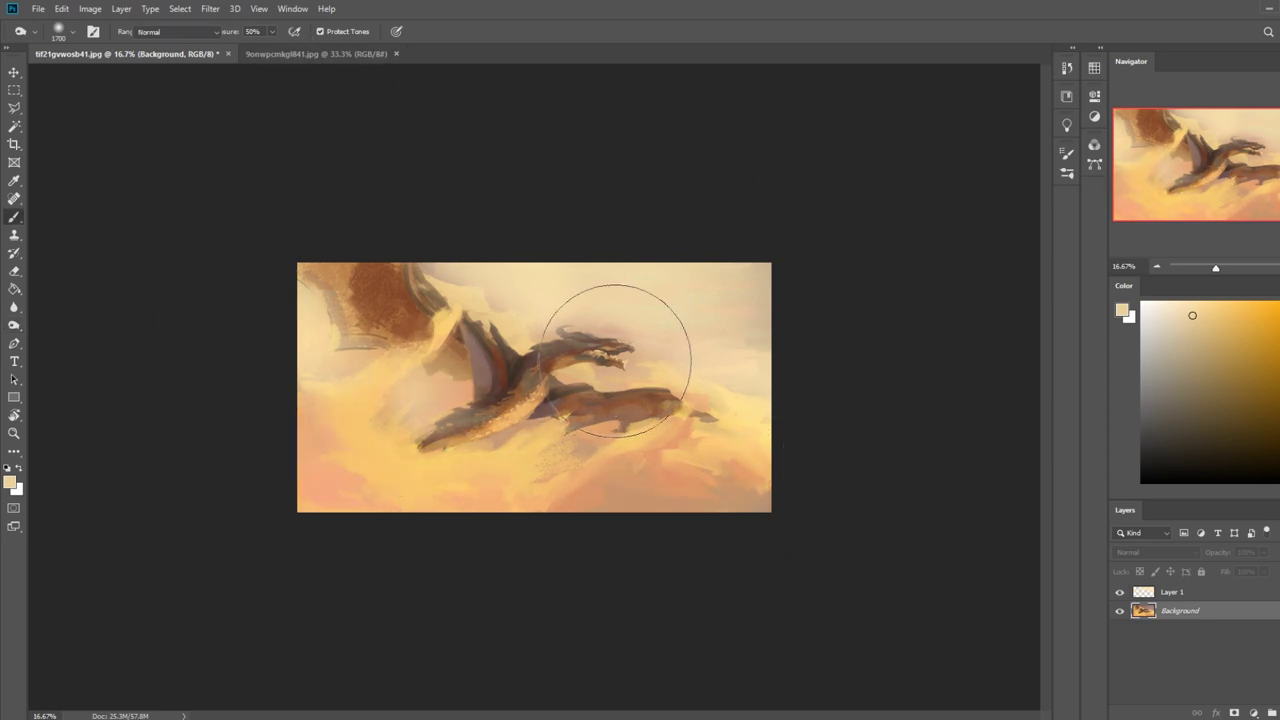
# Paint the Background's lower clouds in a redder version of their sampled orange, using Darken mode at 24% opacity.
pyautogui.press('b')
pyautogui.keyDown('alt'); pyautogui.click(654, 461); pyautogui.keyUp('alt')
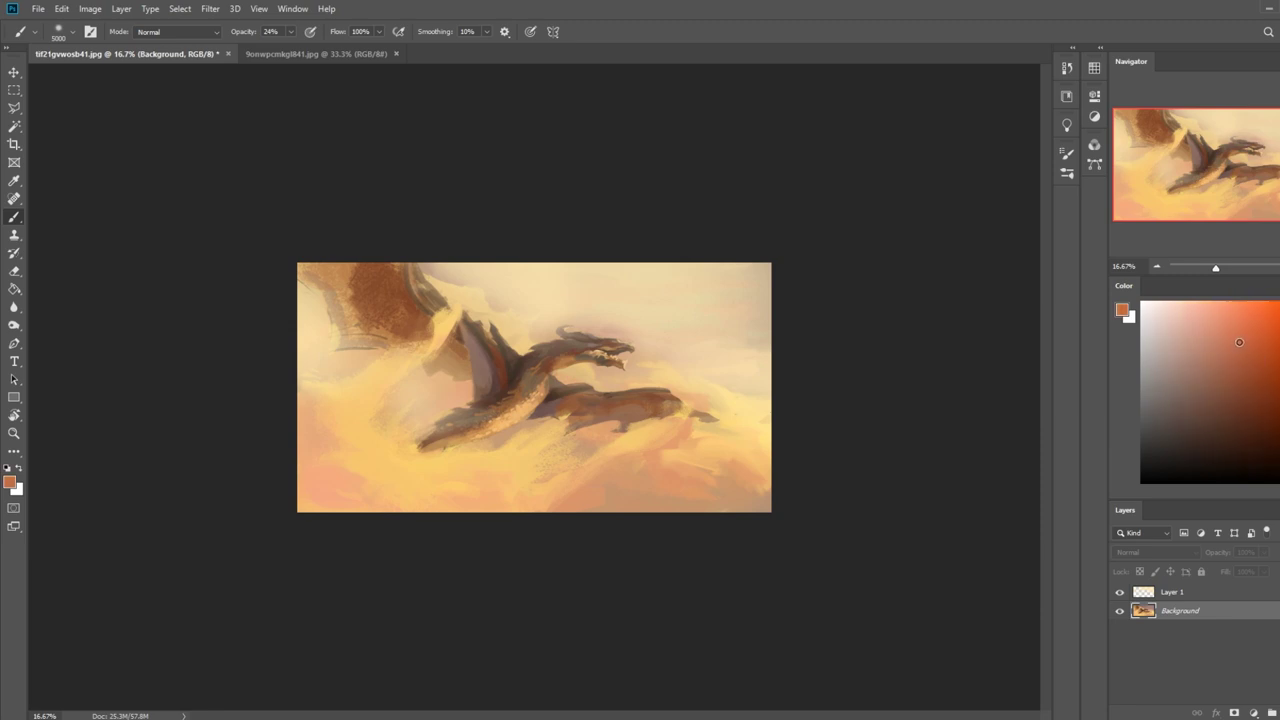
pyautogui.click(1228, 332)
pyautogui.moveTo(769, 440)
pyautogui.mouseDown()
pyautogui.moveTo(590, 507)
pyautogui.moveTo(427, 503)
pyautogui.mouseUp()
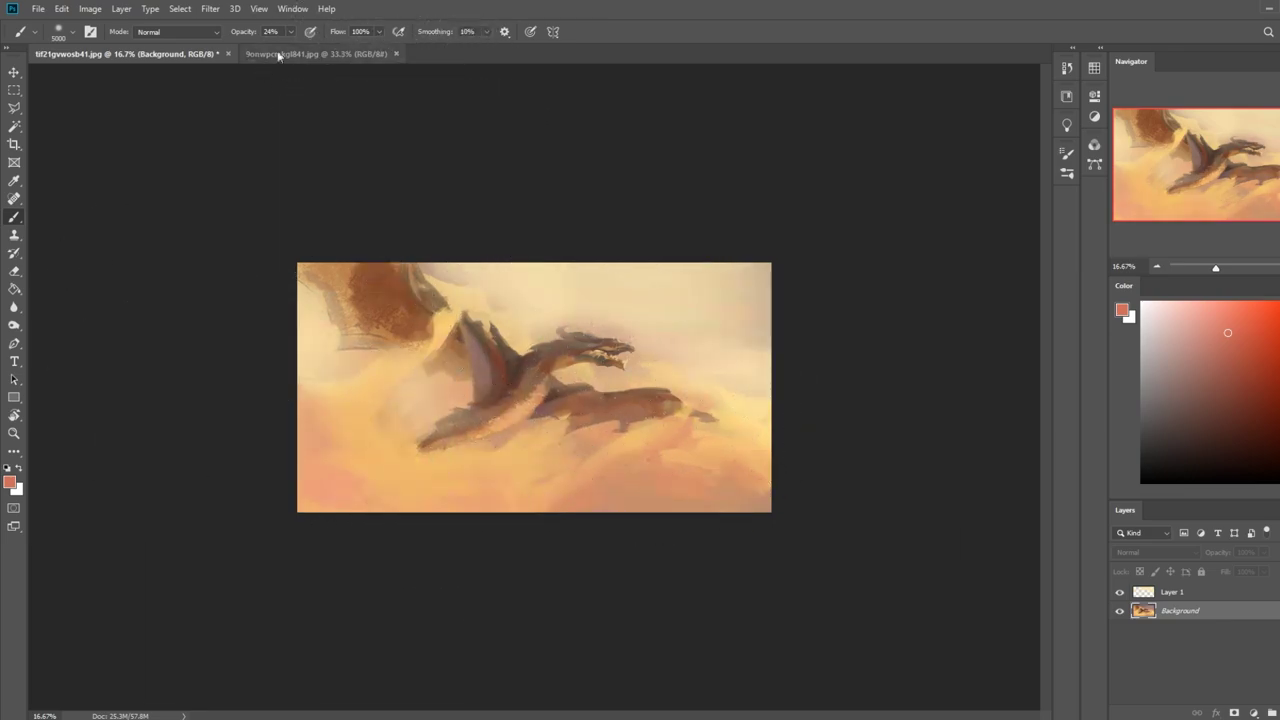
pyautogui.click(176, 31)
pyautogui.click(180, 108)
pyautogui.moveTo(601, 476)
pyautogui.mouseDown()
pyautogui.moveTo(296, 471)
pyautogui.moveTo(412, 394)
pyautogui.moveTo(231, 476)
pyautogui.moveTo(403, 358)
pyautogui.moveTo(361, 454)
pyautogui.moveTo(304, 483)
pyautogui.moveTo(445, 434)
pyautogui.moveTo(464, 485)
pyautogui.moveTo(872, 501)
pyautogui.moveTo(391, 512)
pyautogui.moveTo(560, 180)
pyautogui.mouseUp()
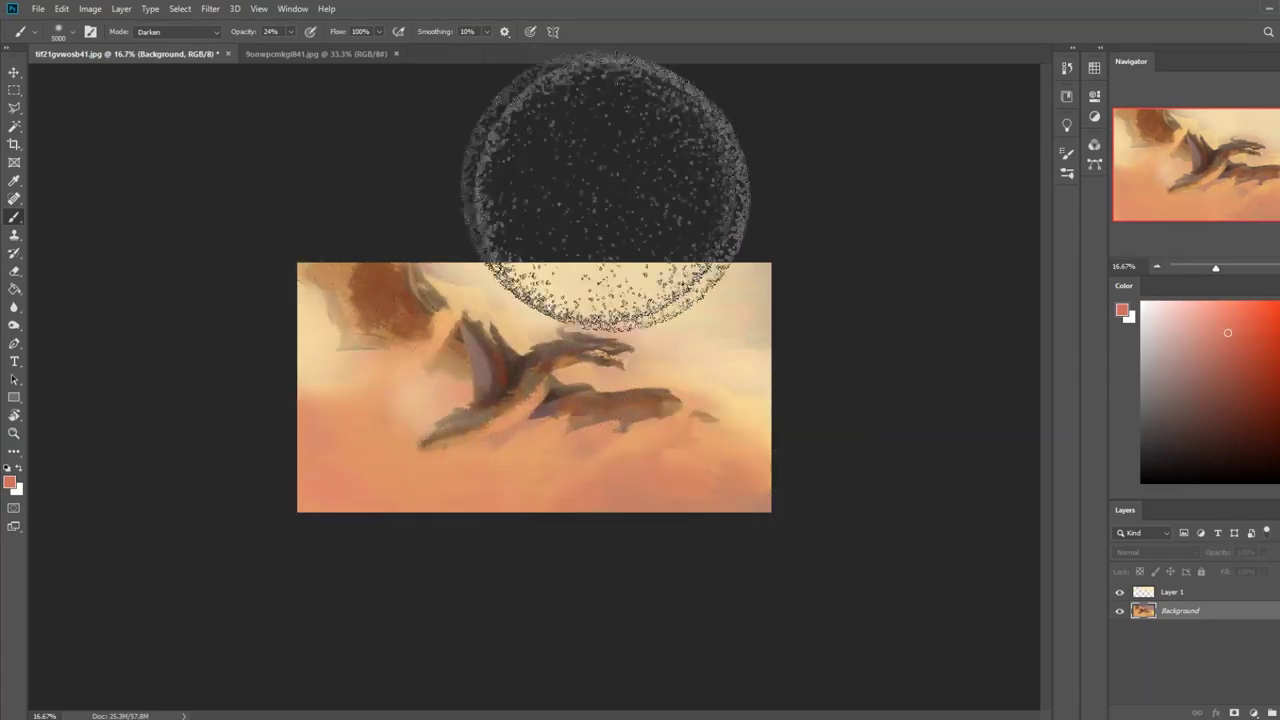
# Copy the whole recoloured Background, revert its red-orange painting through the history, and paste the copy as a new layer above it.
pyautogui.press('e')
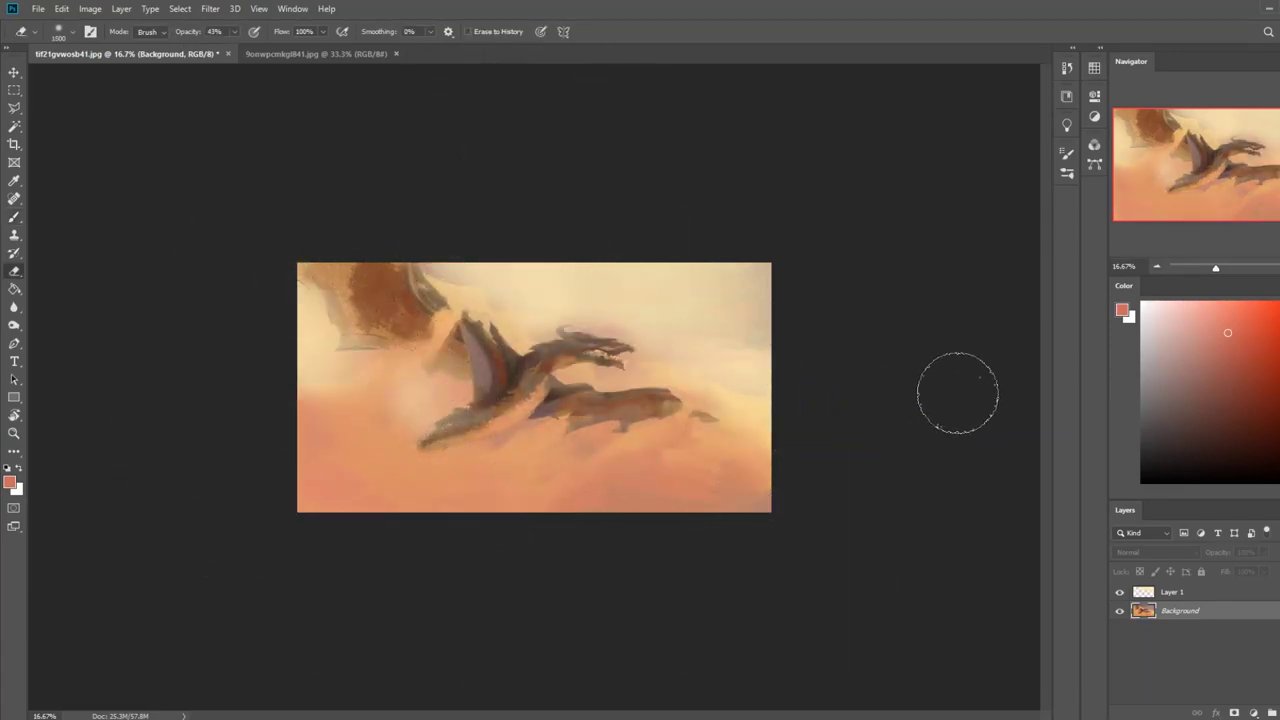
pyautogui.hotkey('ctrl', 'a')
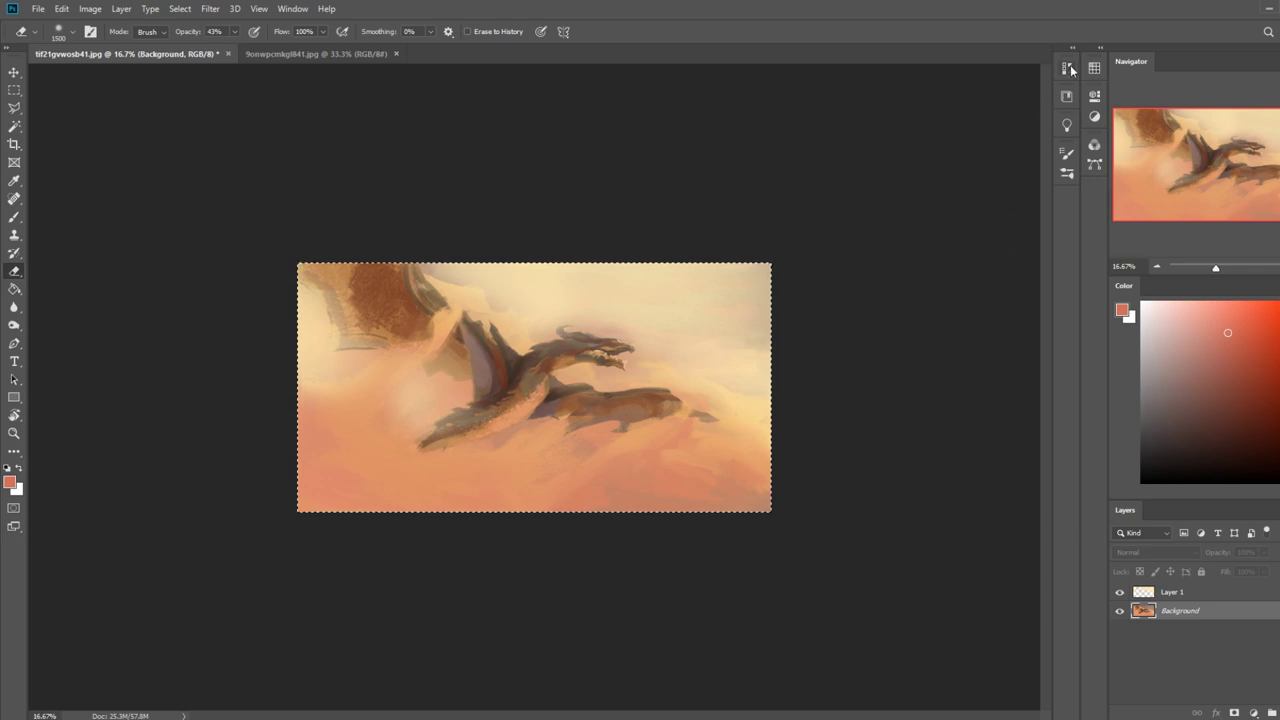
pyautogui.click(1068, 68)
pyautogui.hotkey('ctrl', 'c')
pyautogui.hotkey('ctrl', 'v')
pyautogui.click(966, 381)
pyautogui.hotkey('ctrl', 'z')
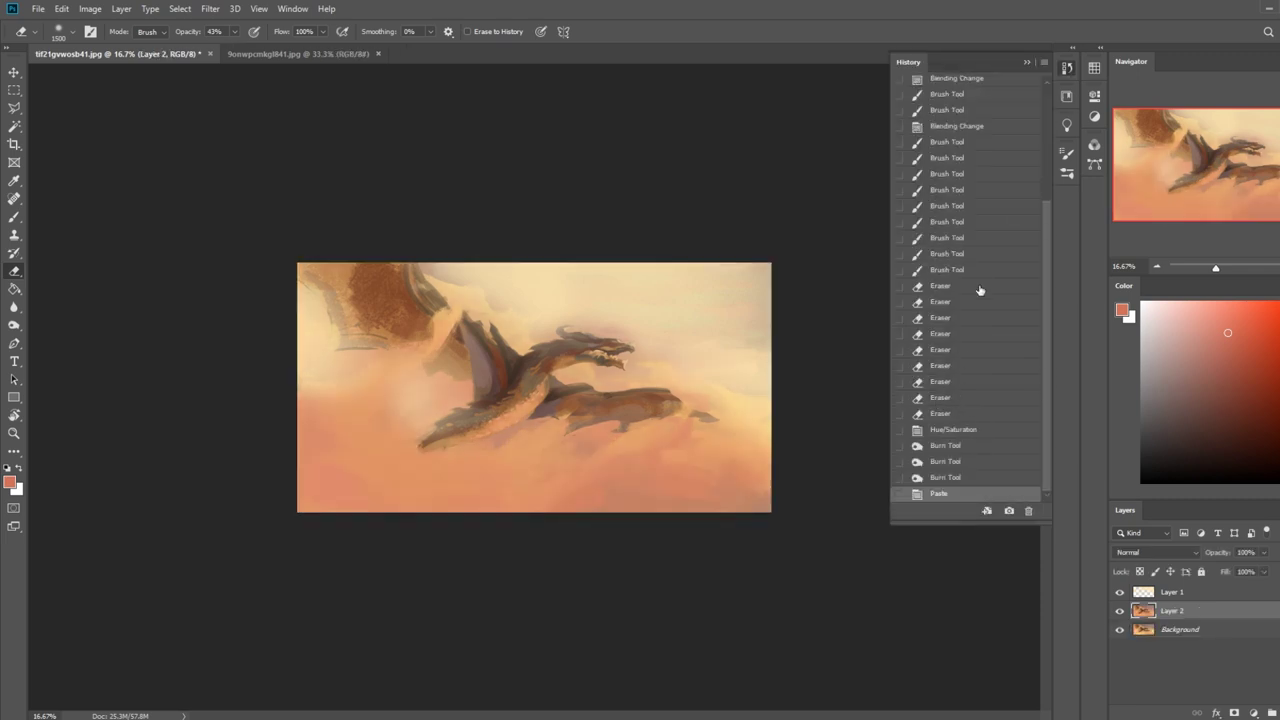
pyautogui.click(1026, 63)
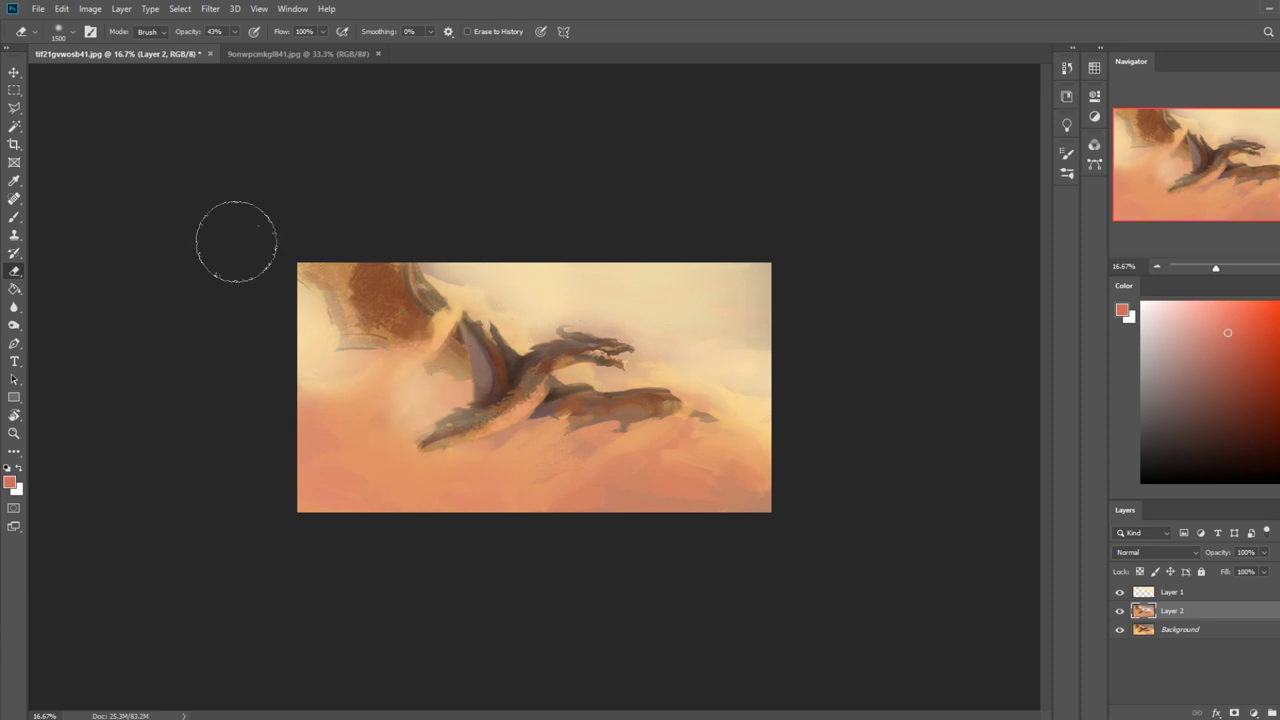
# Erase the red-orange tint from the dragon and sky on Layer 2 at 100% eraser opacity, and hide Layer 1.
pyautogui.moveTo(237, 32); pyautogui.dragTo(290, 50)
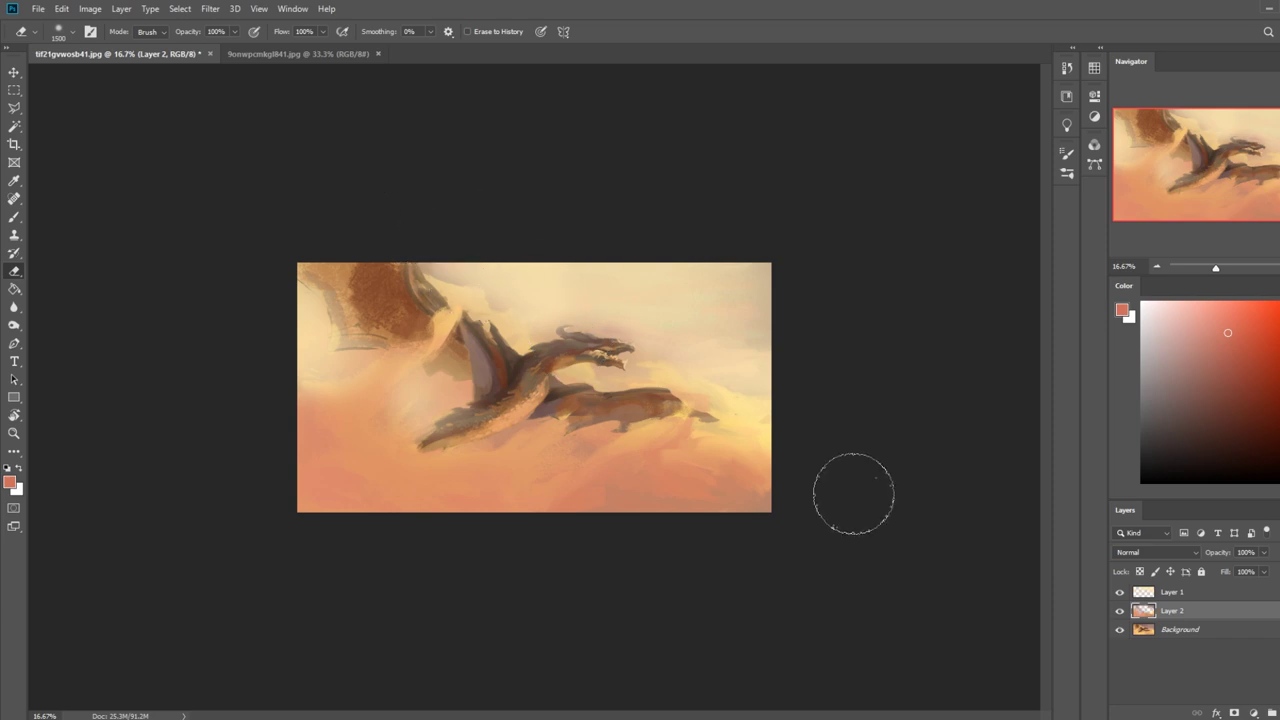
pyautogui.click(1119, 593)
pyautogui.click(1120, 595)
pyautogui.click(1120, 594)
pyautogui.click(1120, 594)
pyautogui.click(1120, 594)
# Select the sky and clouds around the dragon on the Background layer with the Magic Wand, adding area by area at tolerance 32.
pyautogui.click(1194, 629)
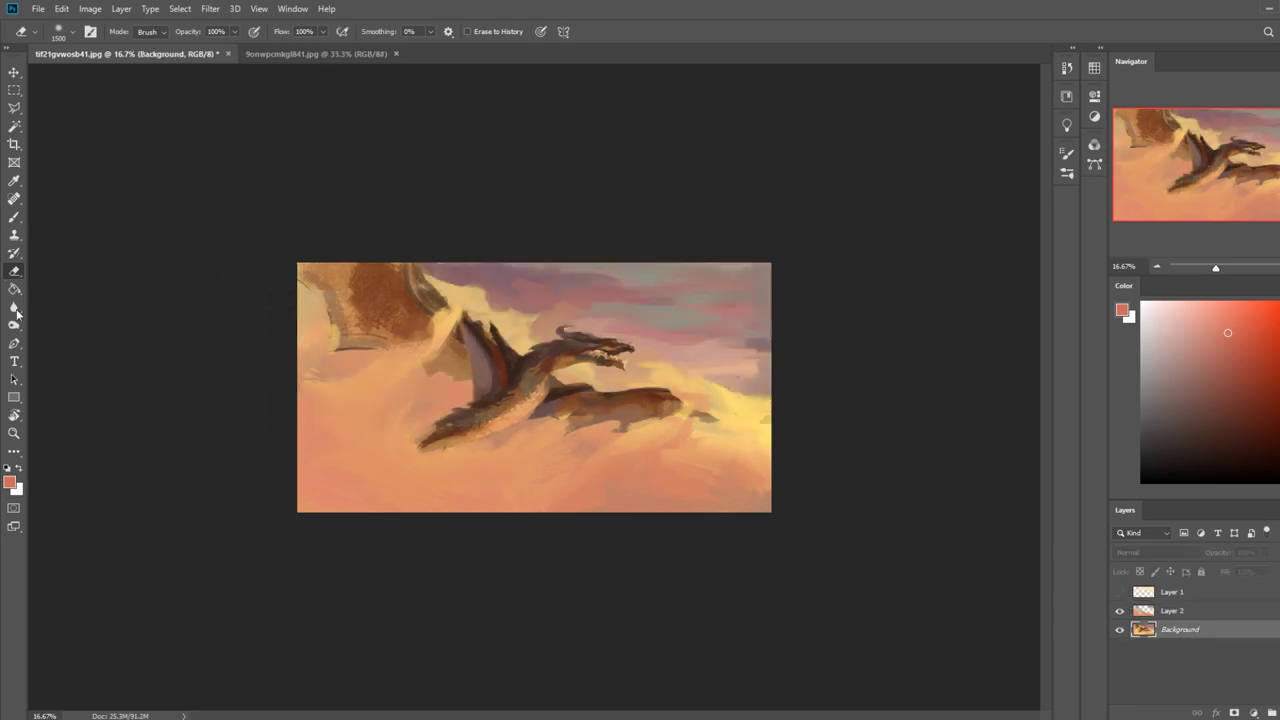
pyautogui.click(14, 126)
pyautogui.click(607, 381)
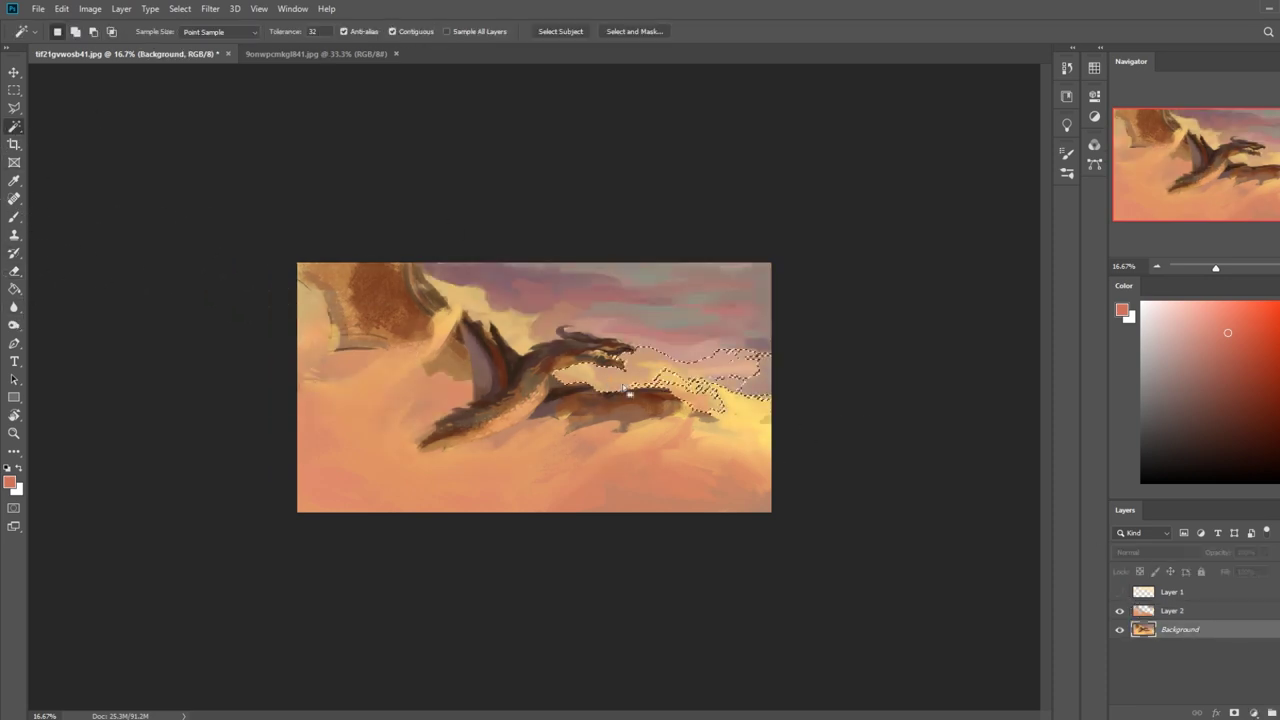
pyautogui.keyDown('shift'); pyautogui.click(552, 333); pyautogui.keyUp('shift')
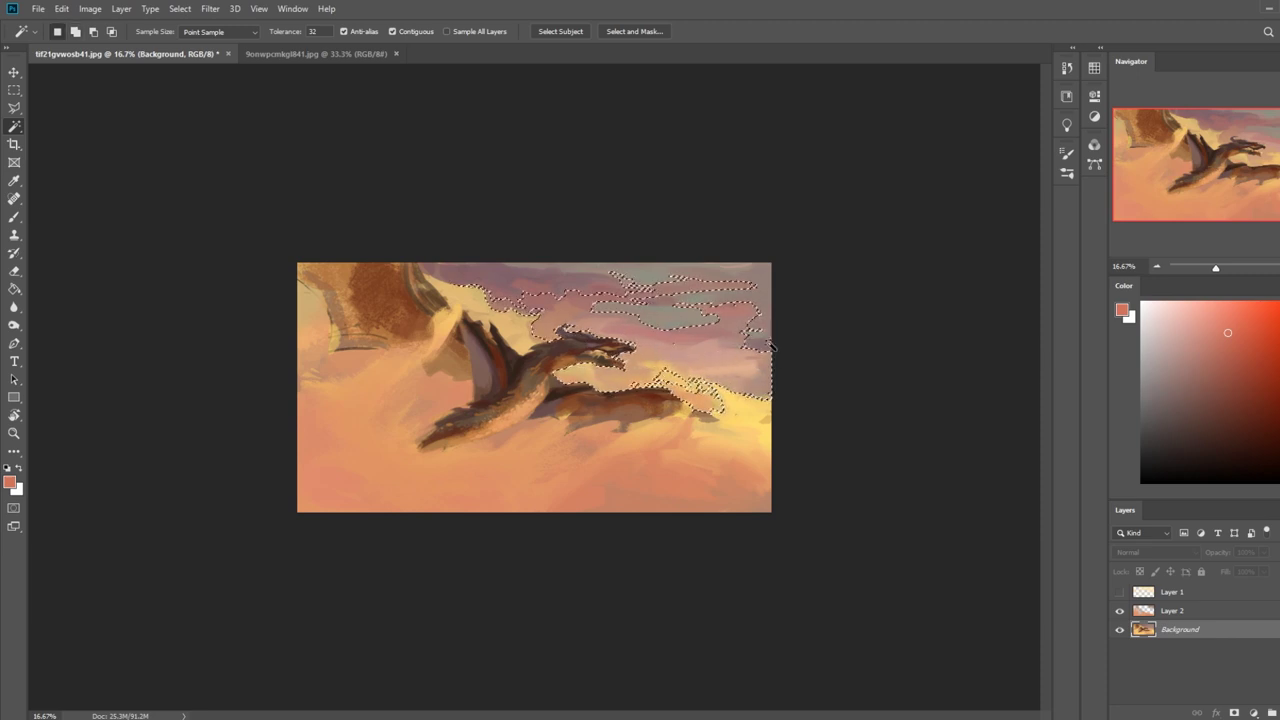
pyautogui.keyDown('shift'); pyautogui.click(683, 308); pyautogui.keyUp('shift')
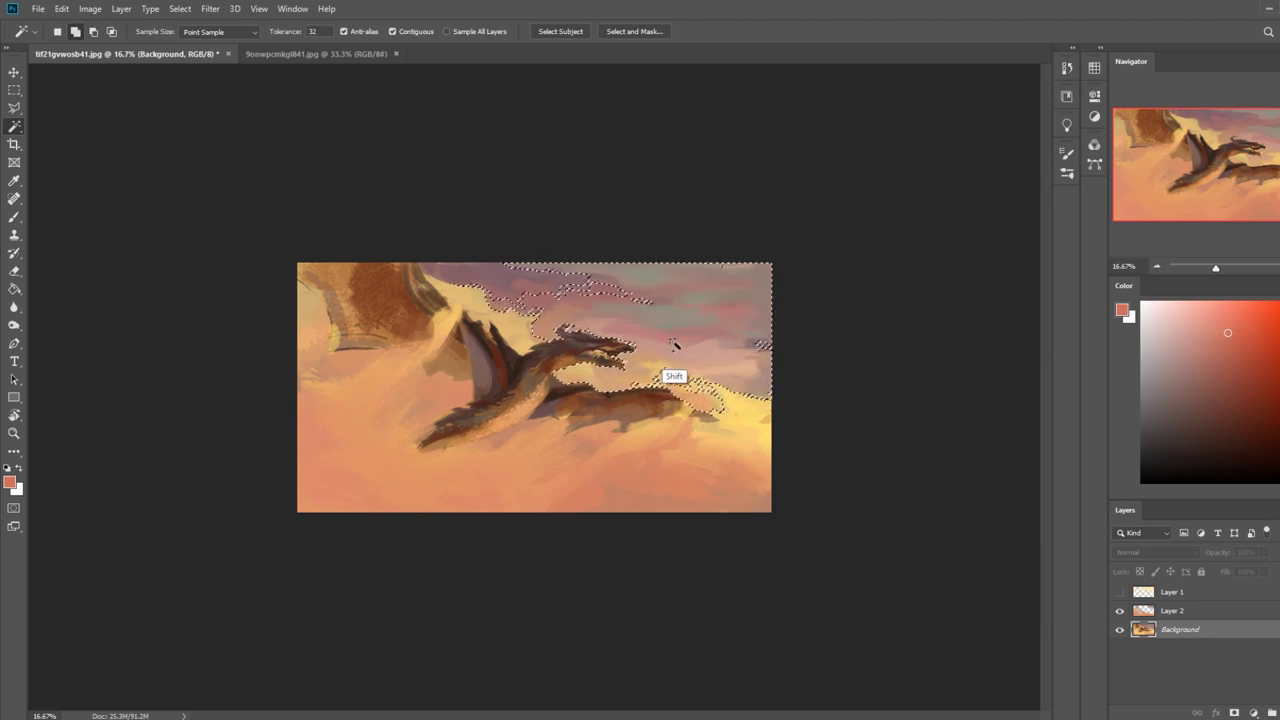
pyautogui.keyDown('shift'); pyautogui.click(703, 398); pyautogui.keyUp('shift')
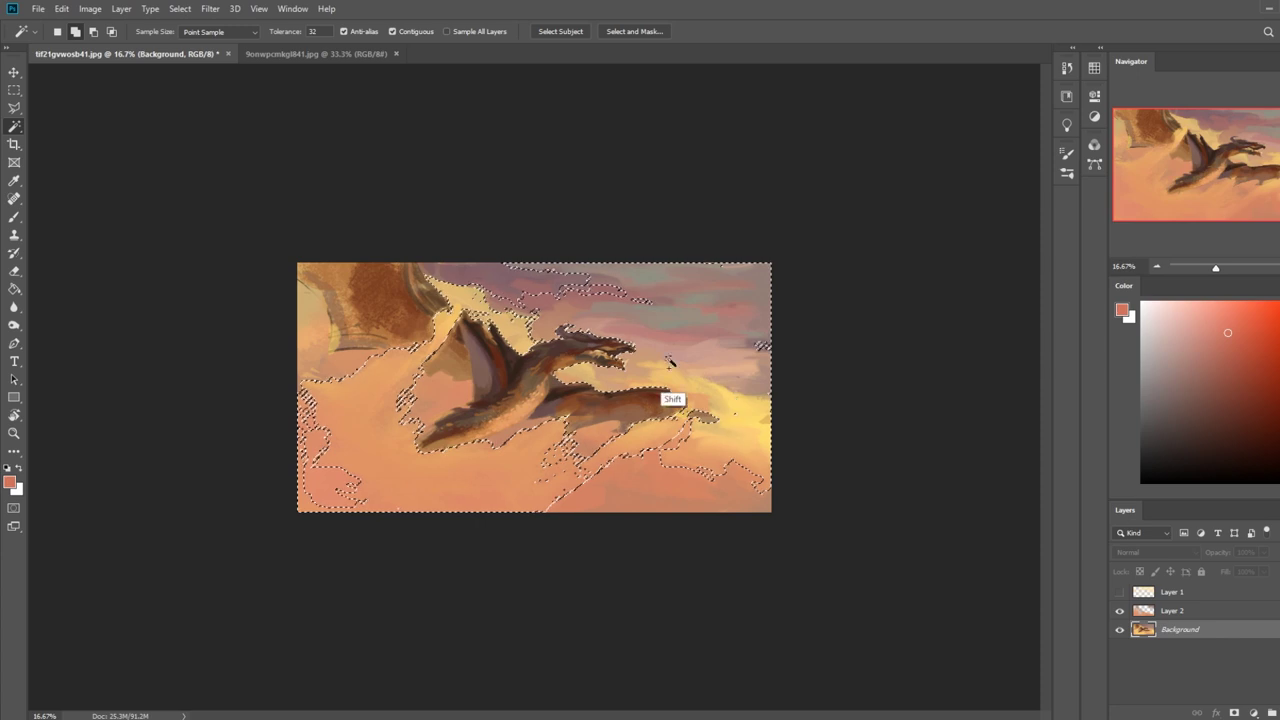
pyautogui.keyDown('shift'); pyautogui.click(524, 293); pyautogui.keyUp('shift')
pyautogui.keyDown('shift'); pyautogui.click(524, 335); pyautogui.keyUp('shift')
pyautogui.keyDown('shift'); pyautogui.click(532, 325); pyautogui.keyUp('shift')
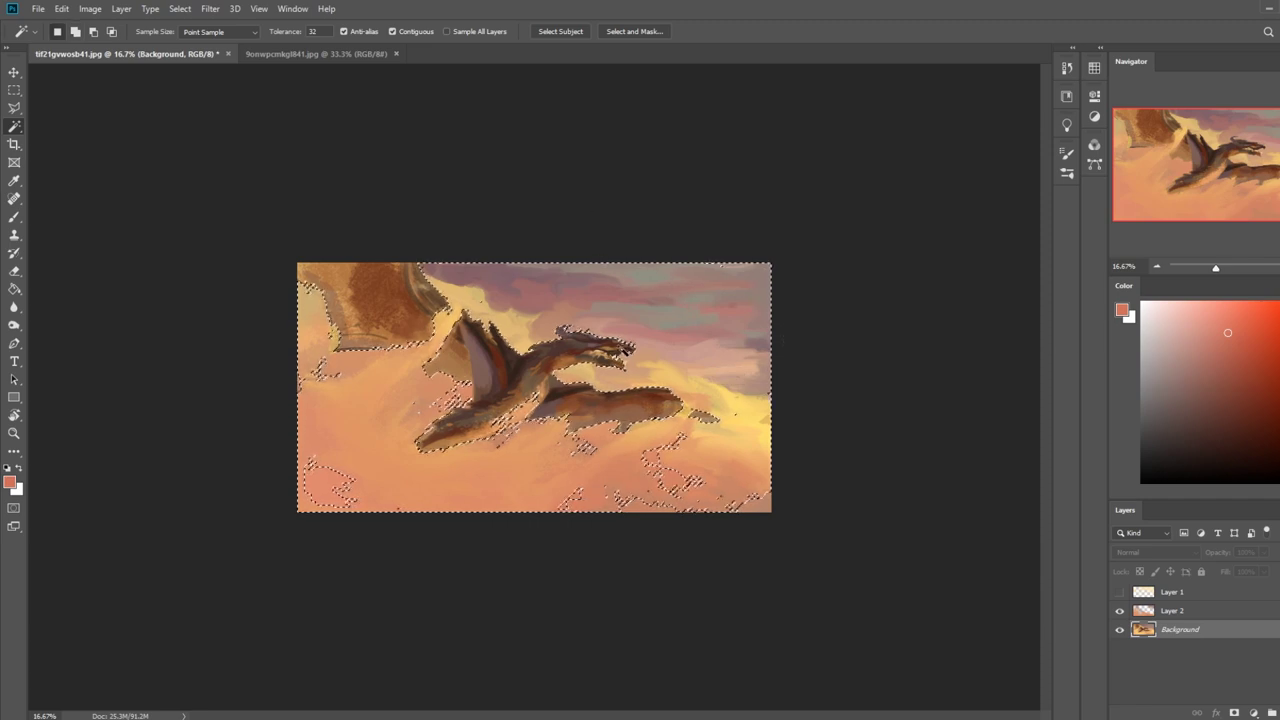
# Refine the selection with the freehand Lasso: subtract the lower clouds and wing area, and add the cloud gap between wing and neck.
pyautogui.press('l')
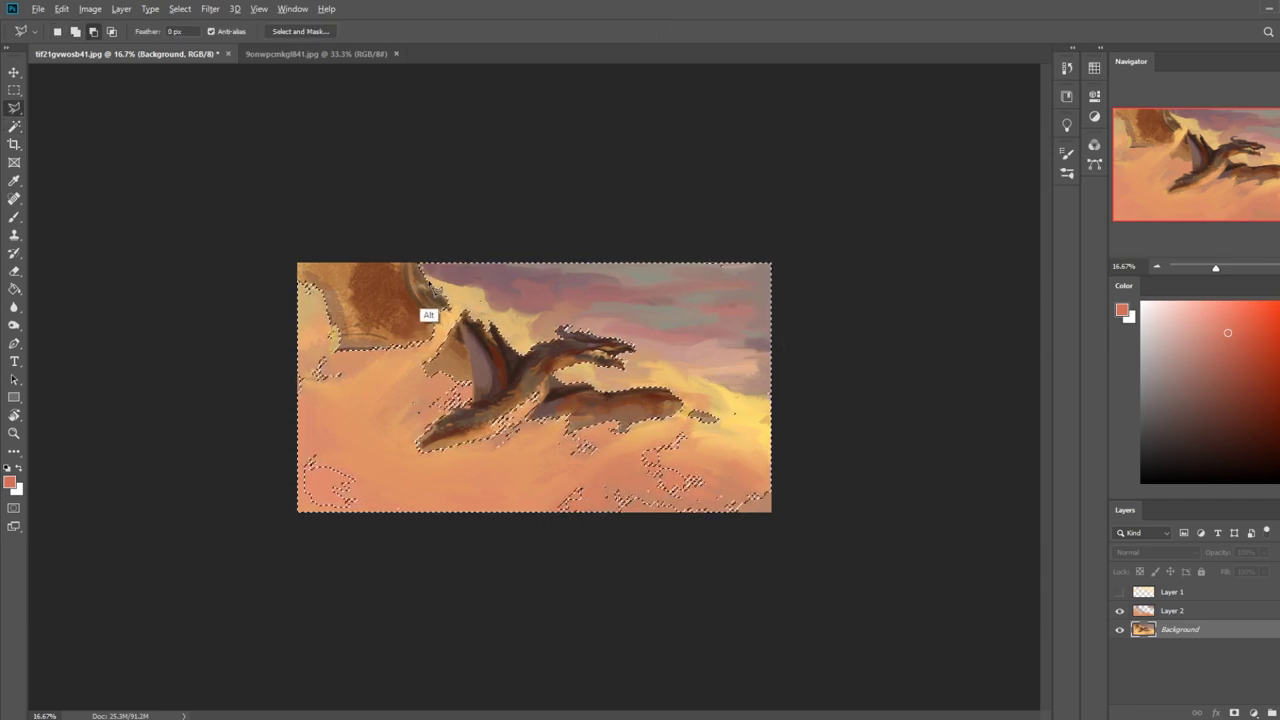
pyautogui.rightClick(14, 107)
pyautogui.click(70, 112)
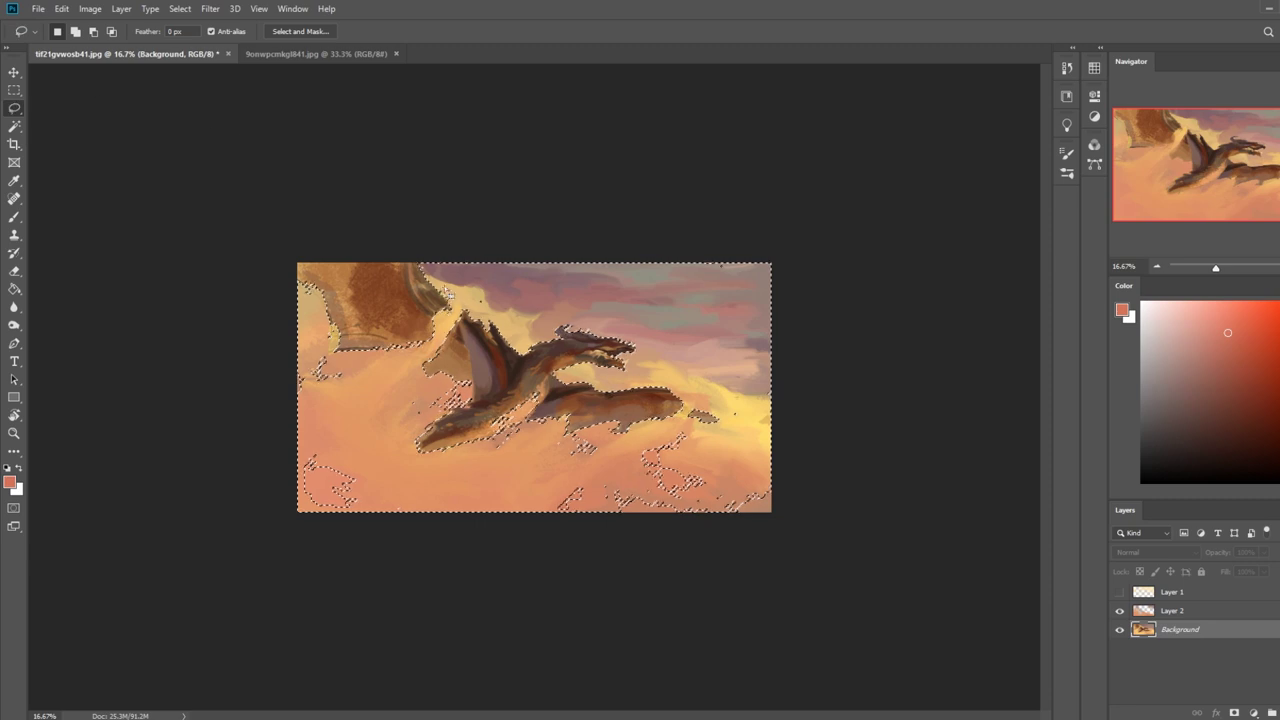
pyautogui.moveTo(485, 292)
pyautogui.mouseDown()
pyautogui.moveTo(526, 314)
pyautogui.moveTo(537, 356)
pyautogui.moveTo(240, 426)
pyautogui.mouseUp()
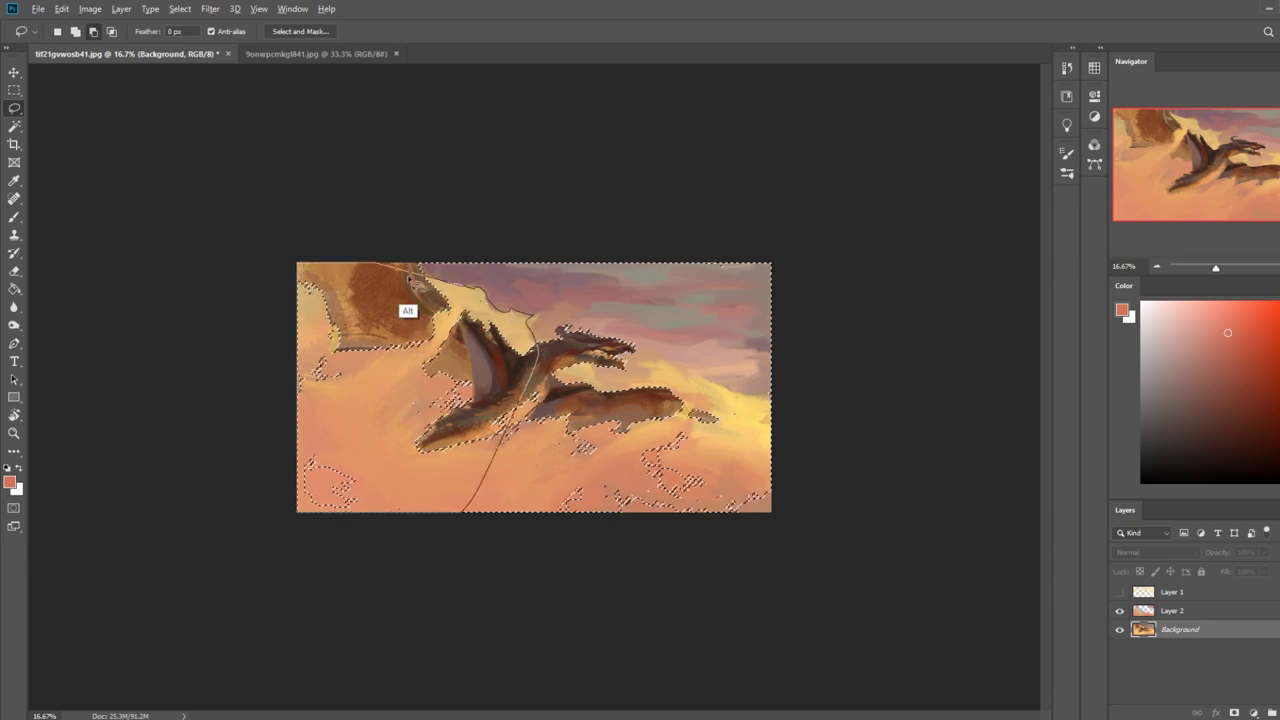
pyautogui.moveTo(497, 402)
pyautogui.mouseDown()
pyautogui.moveTo(639, 560)
pyautogui.moveTo(795, 505)
pyautogui.mouseUp()
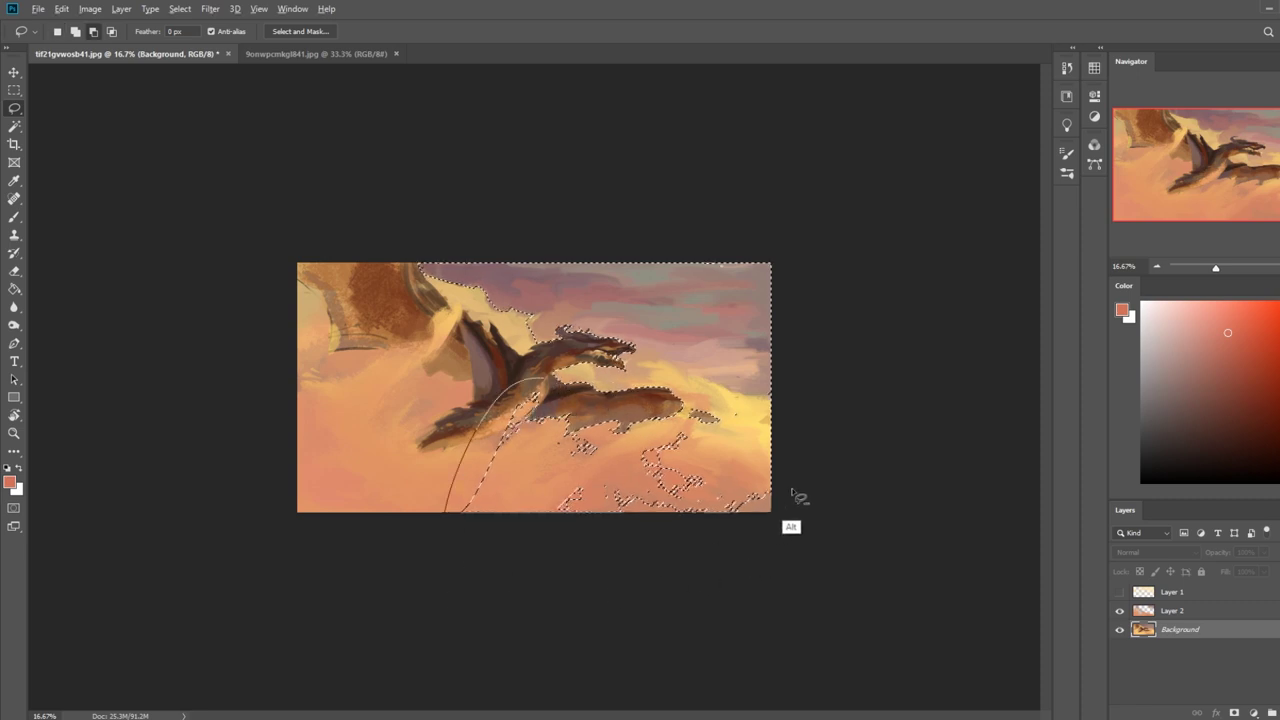
pyautogui.moveTo(724, 396)
pyautogui.mouseDown()
pyautogui.moveTo(661, 368)
pyautogui.moveTo(664, 393)
pyautogui.moveTo(631, 406)
pyautogui.moveTo(528, 386)
pyautogui.moveTo(505, 410)
pyautogui.mouseUp()
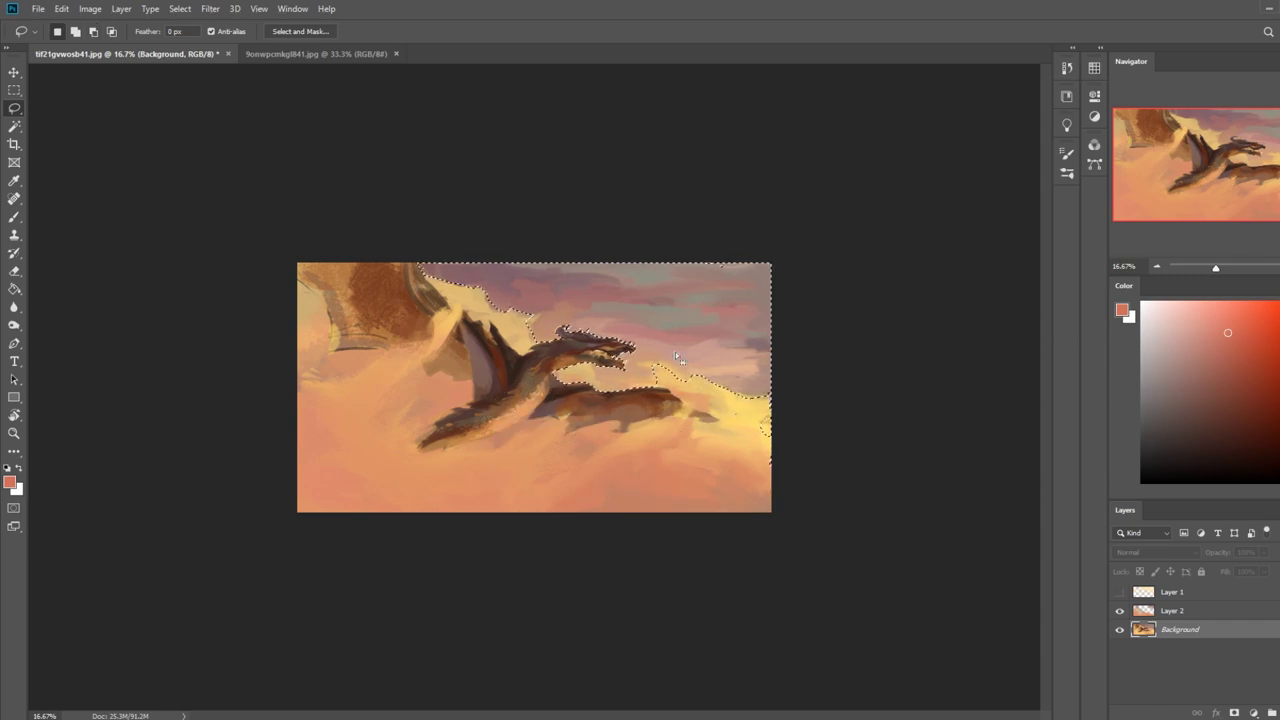
pyautogui.press('shift')
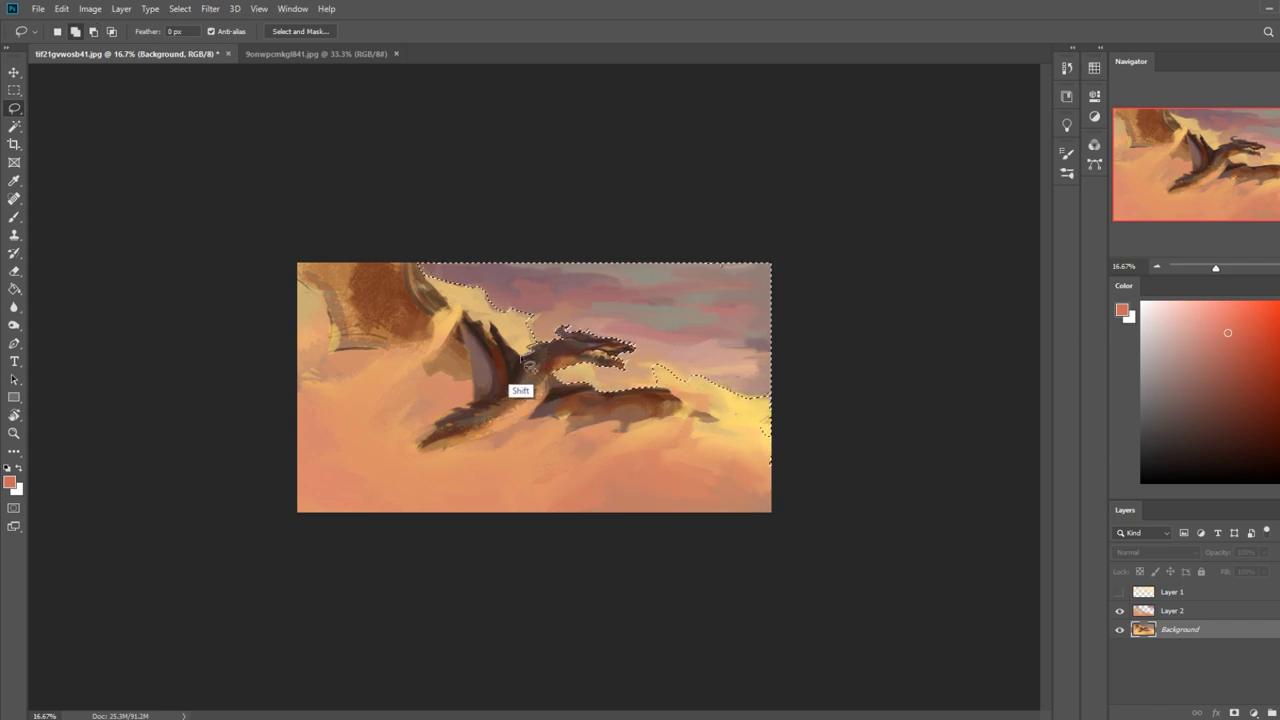
pyautogui.moveTo(460, 291)
pyautogui.mouseDown()
pyautogui.moveTo(505, 282)
pyautogui.moveTo(560, 340)
pyautogui.moveTo(552, 348)
pyautogui.mouseUp()
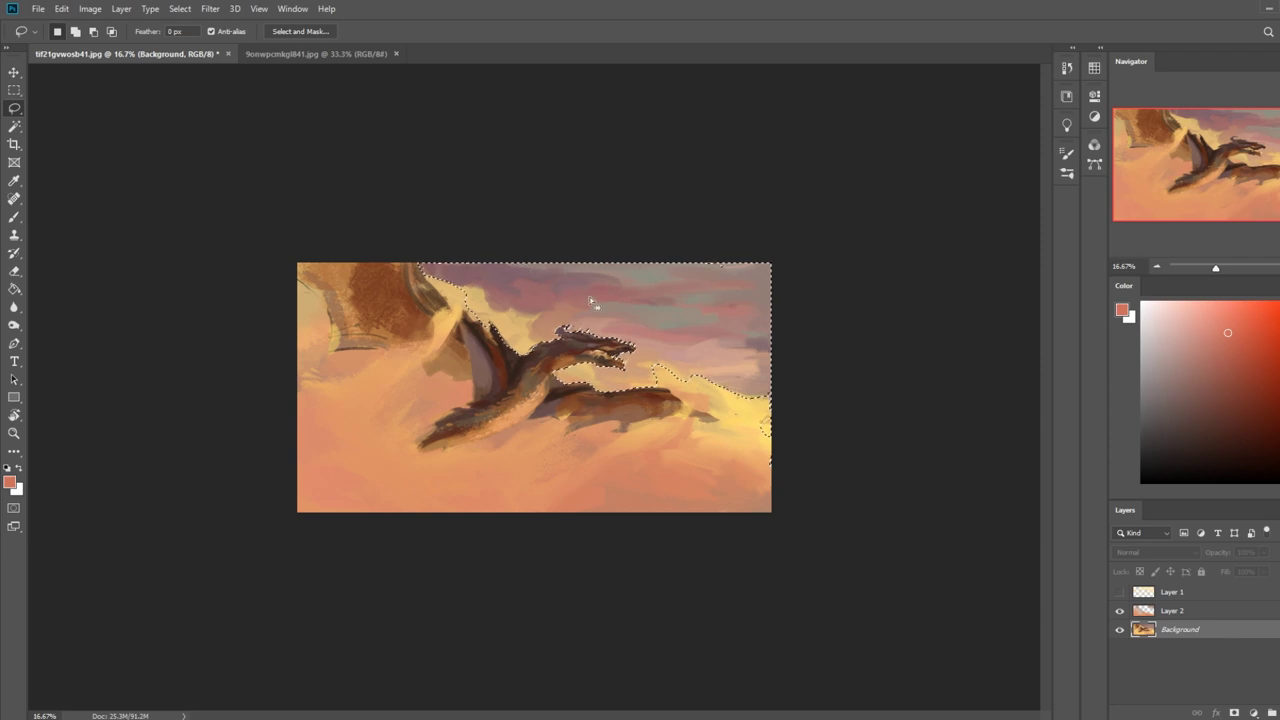
# Show Layer 1, invert the selection and delete the layer's haze from the dragon and lower clouds.
pyautogui.click(1119, 592)
pyautogui.click(1175, 595)
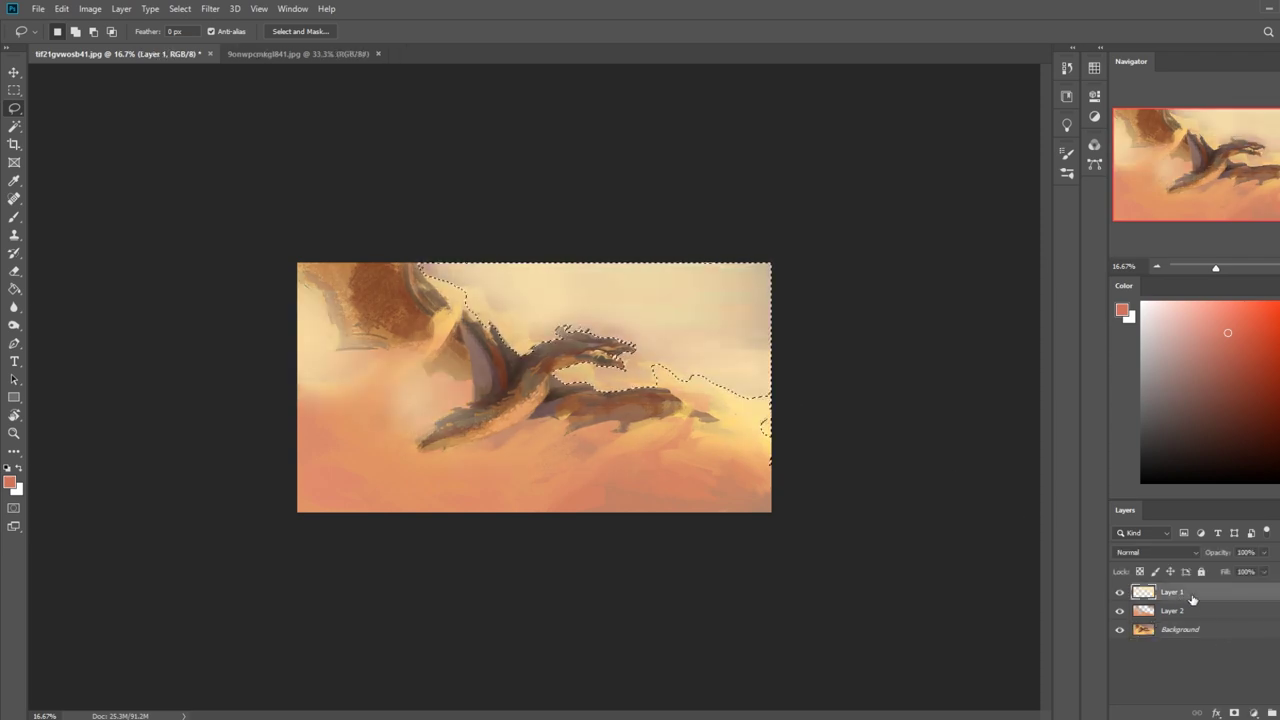
pyautogui.press('m')
pyautogui.rightClick(639, 385)
pyautogui.click(665, 402)
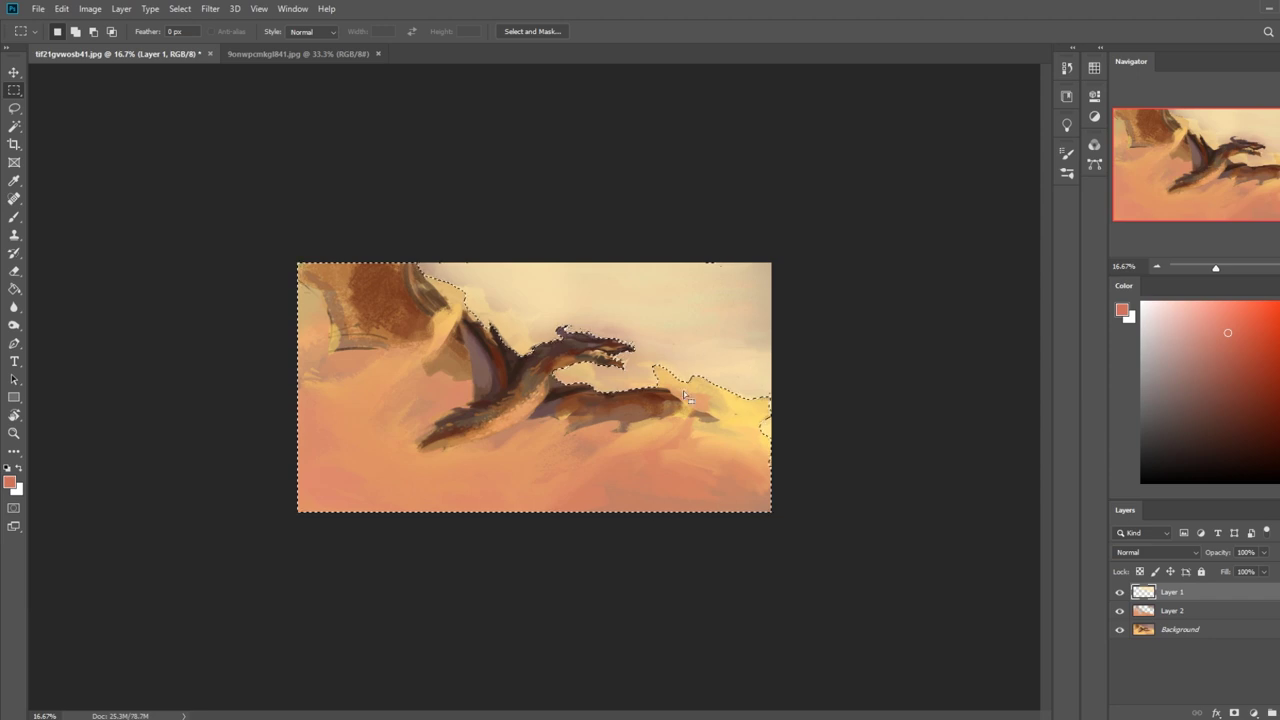
# Fill the selected dragon and lower clouds with the red-orange foreground colour on a new layer, deselect, and hide that layer.
pyautogui.click(1278, 712)
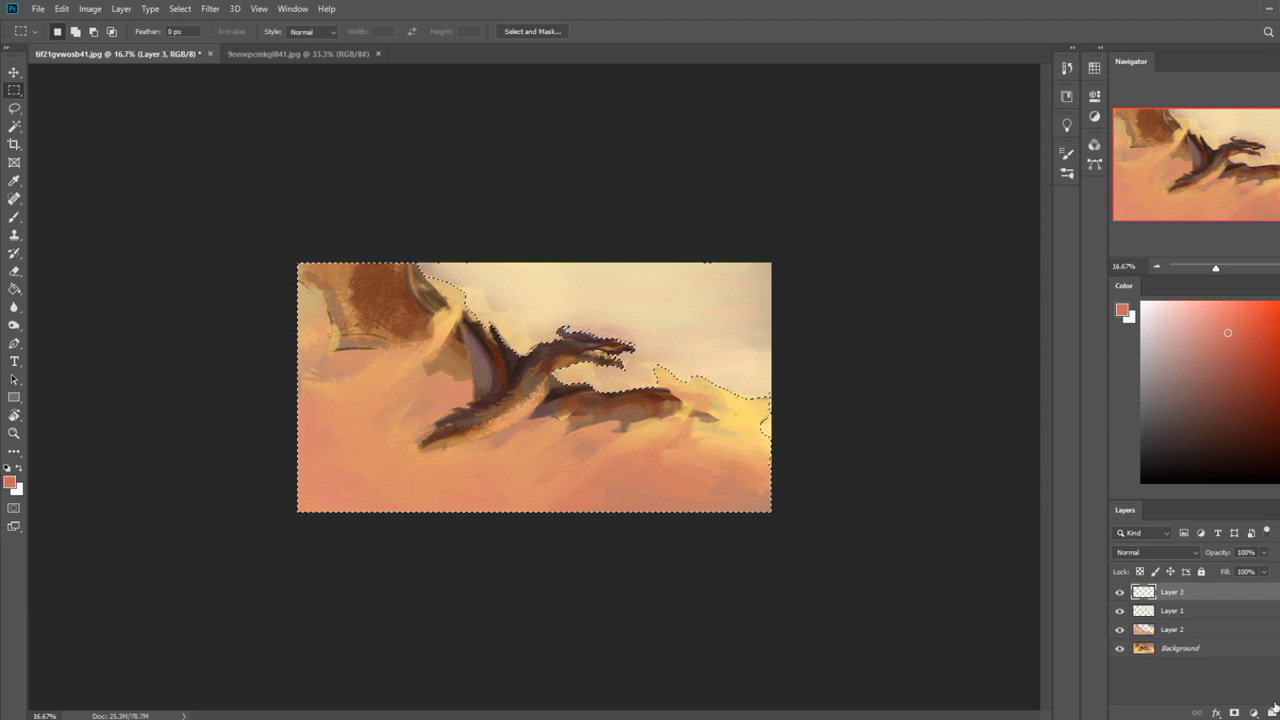
pyautogui.press('g')
pyautogui.click(723, 405)
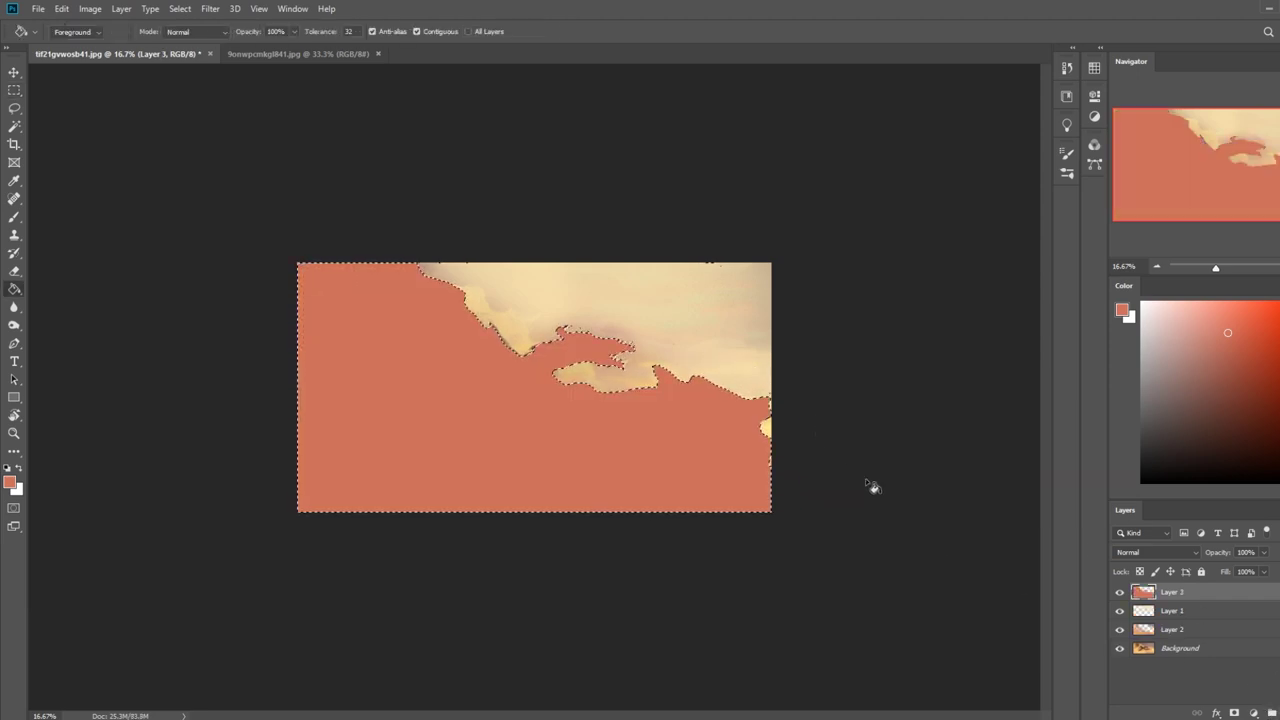
pyautogui.press('m')
pyautogui.rightClick(664, 432)
pyautogui.click(700, 438)
pyautogui.click(1120, 592)
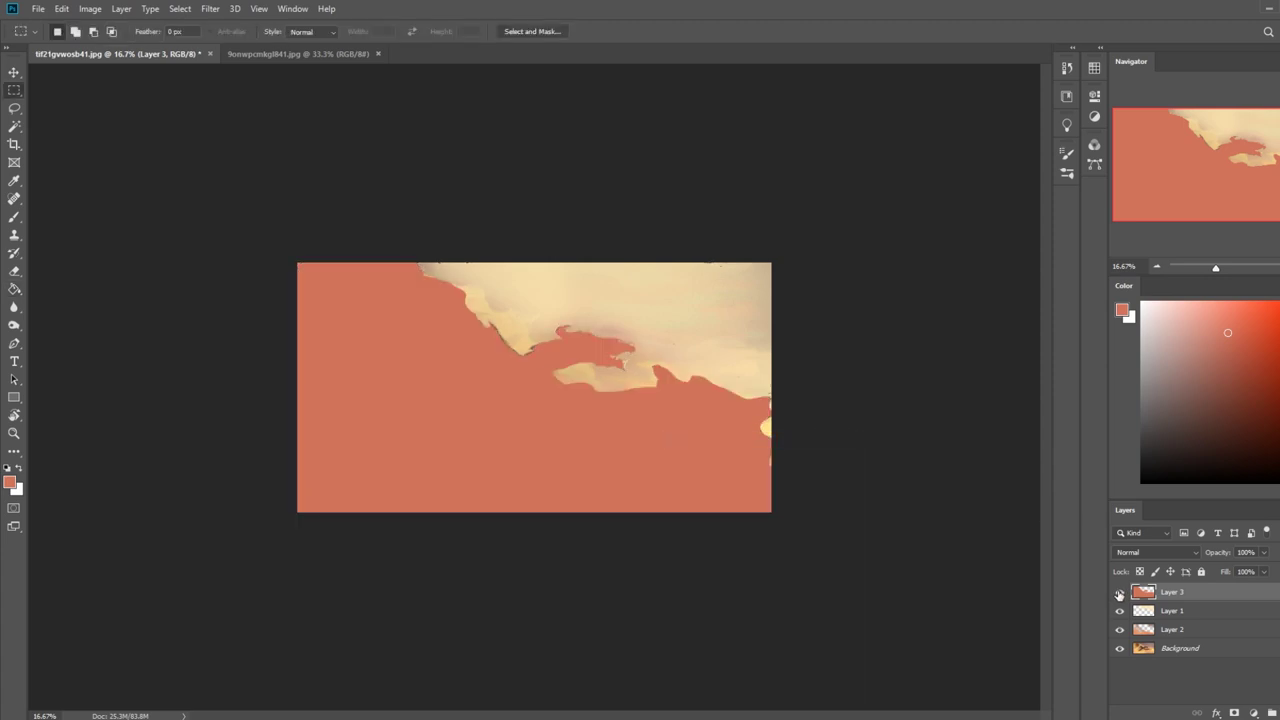
# Strengthen the pale sky haze by duplicating Layer 1 twice and merging both copies down into Layer 1.
pyautogui.click(1174, 611)
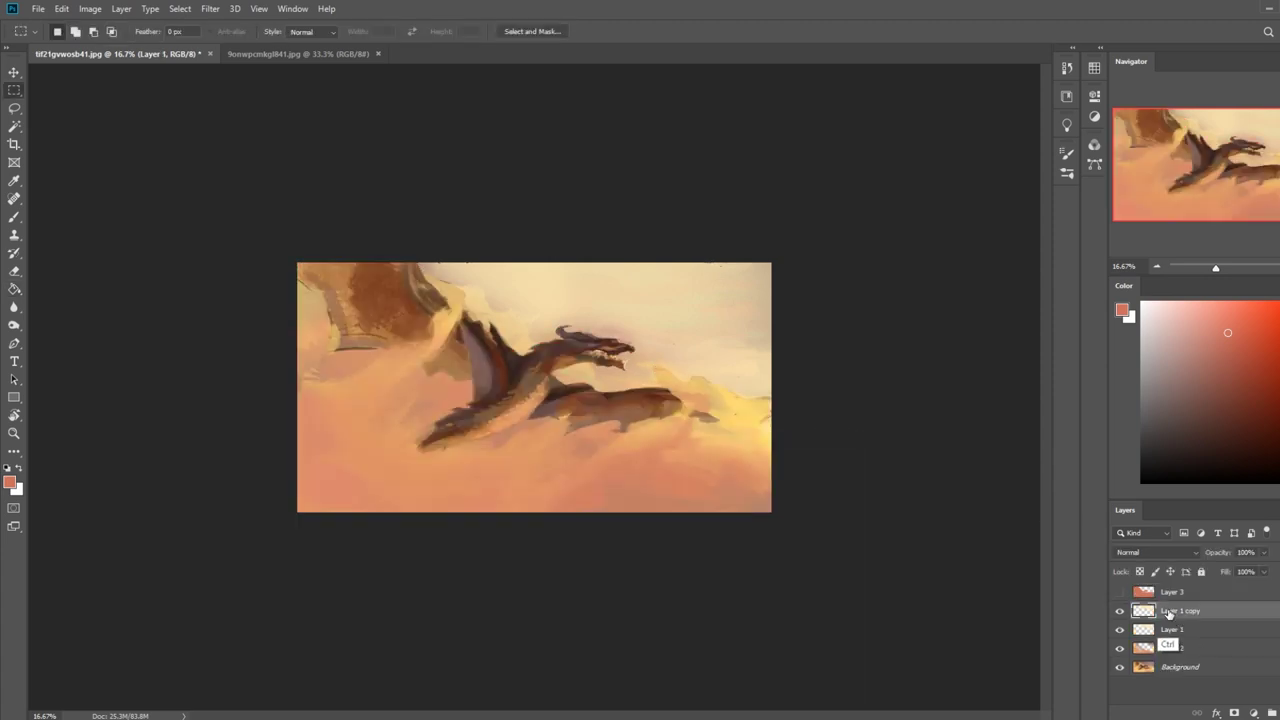
pyautogui.hotkey('ctrl', 'j')
pyautogui.hotkey('ctrl', 'j')
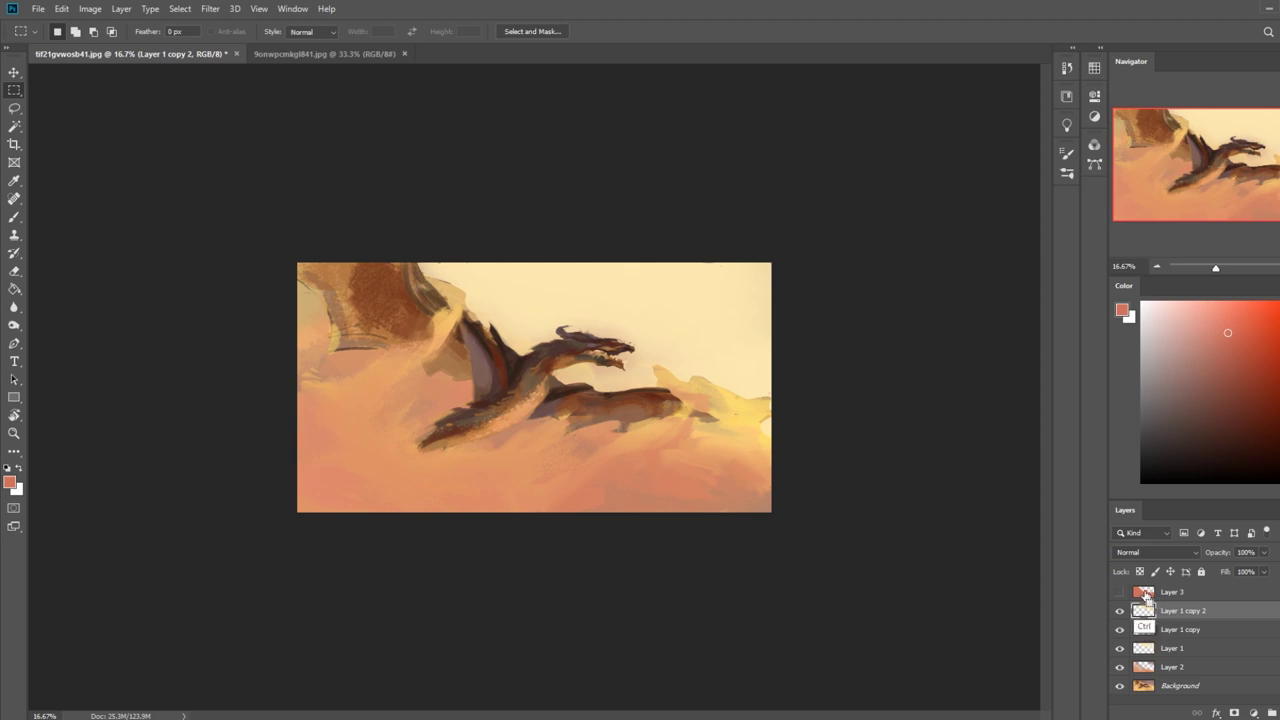
pyautogui.rightClick(1174, 613)
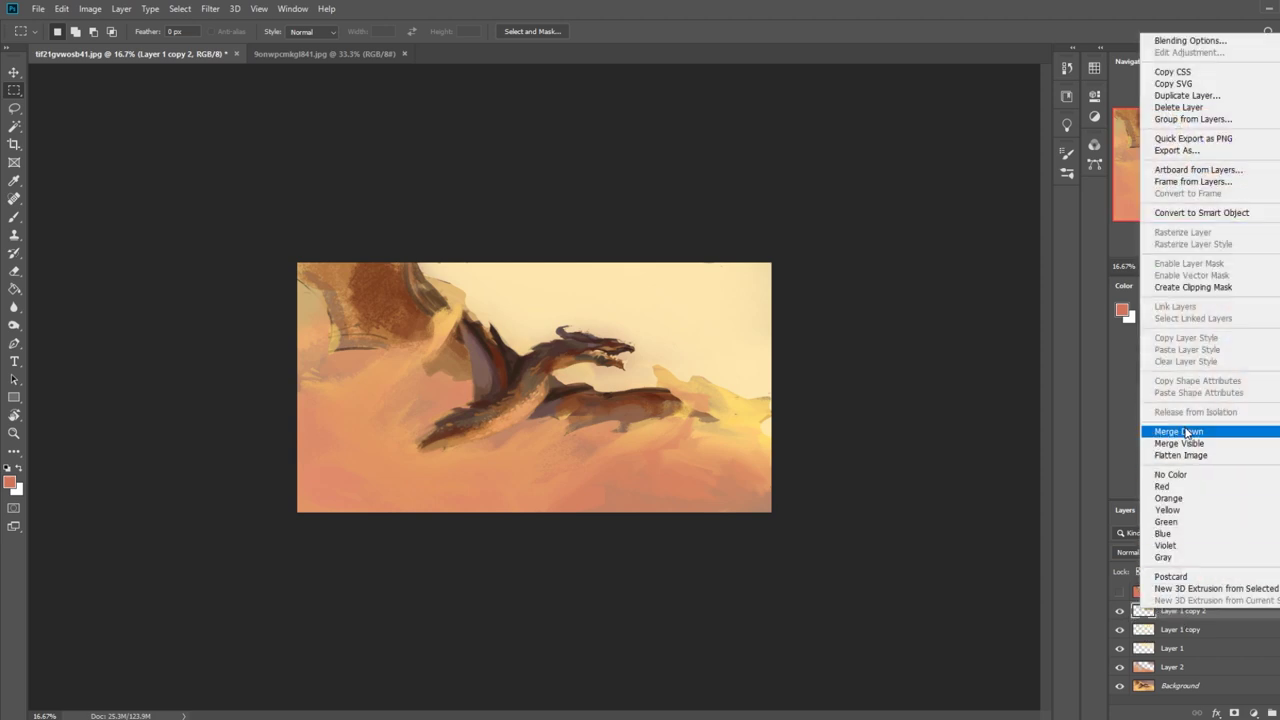
pyautogui.click(1195, 430)
pyautogui.rightClick(1160, 617)
pyautogui.click(1172, 433)
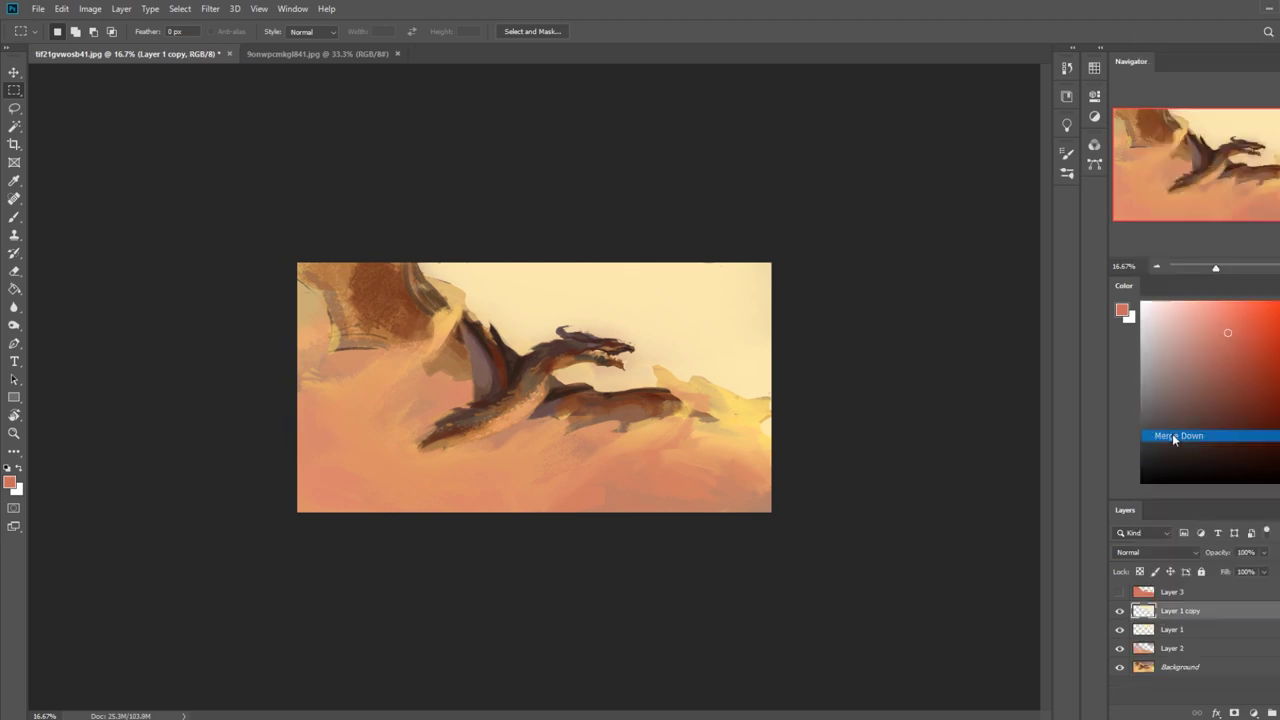
# Switch to a smaller textured brush at size 175 in Normal mode, and sample the pale sky beyond the dragon's head.
pyautogui.press('b')
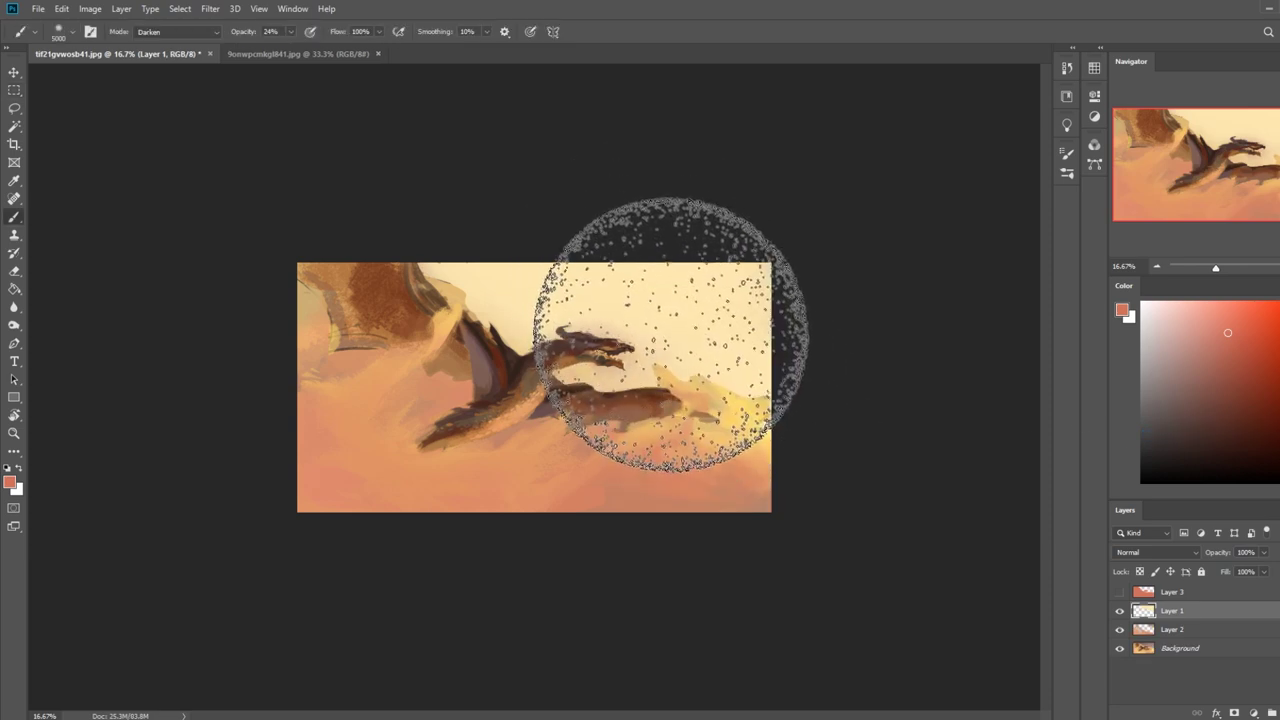
pyautogui.rightClick(676, 336)
pyautogui.click(744, 525)
pyautogui.click(868, 230)
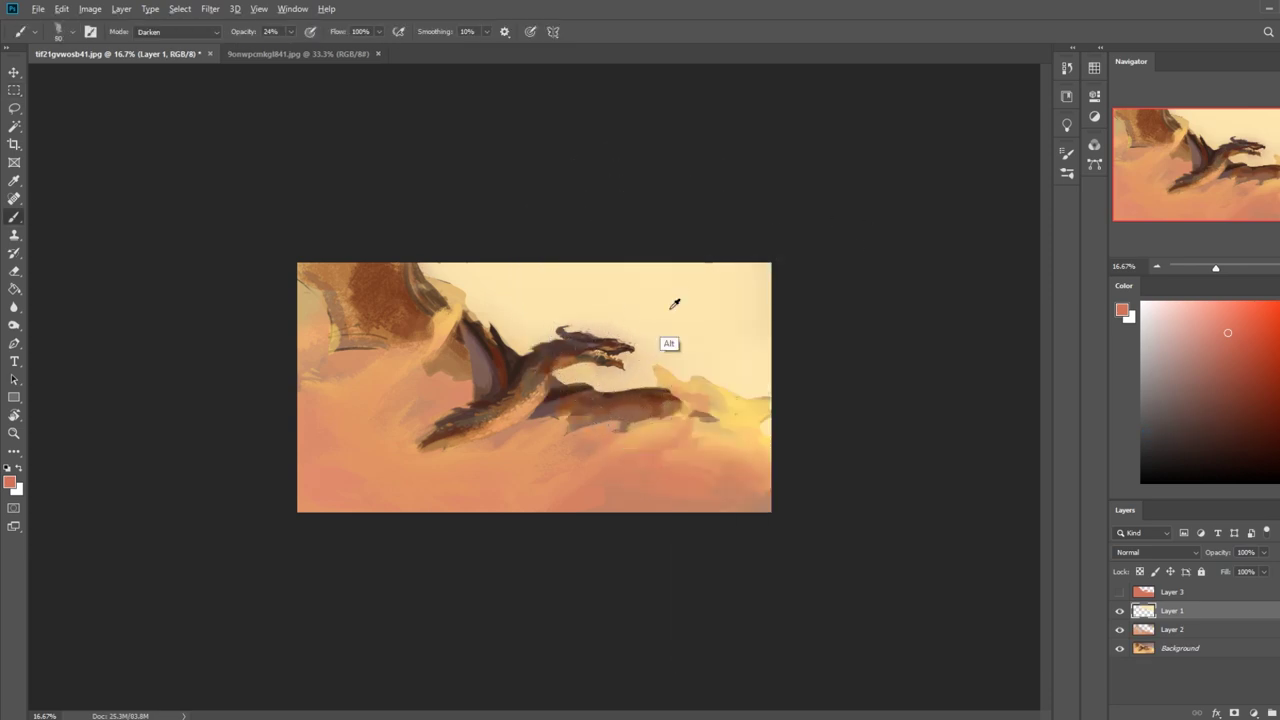
pyautogui.keyDown('alt'); pyautogui.click(672, 310); pyautogui.keyUp('alt')
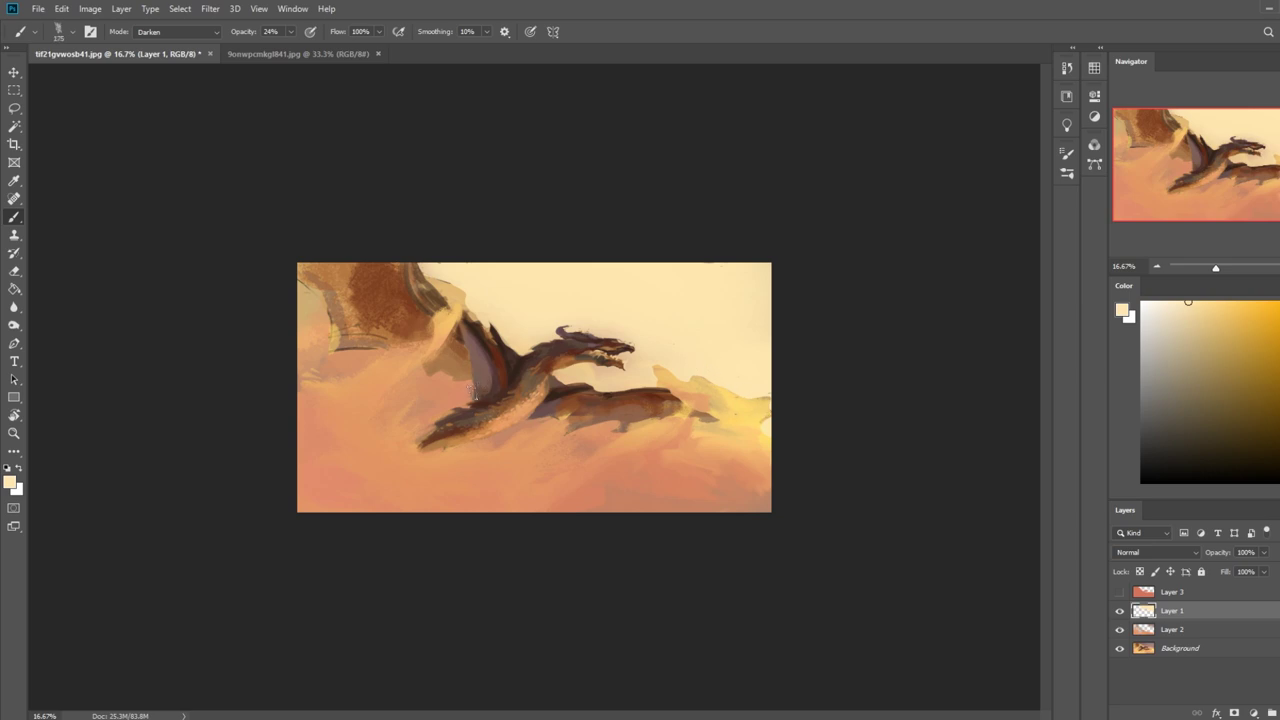
pyautogui.click(200, 31)
pyautogui.click(205, 47)
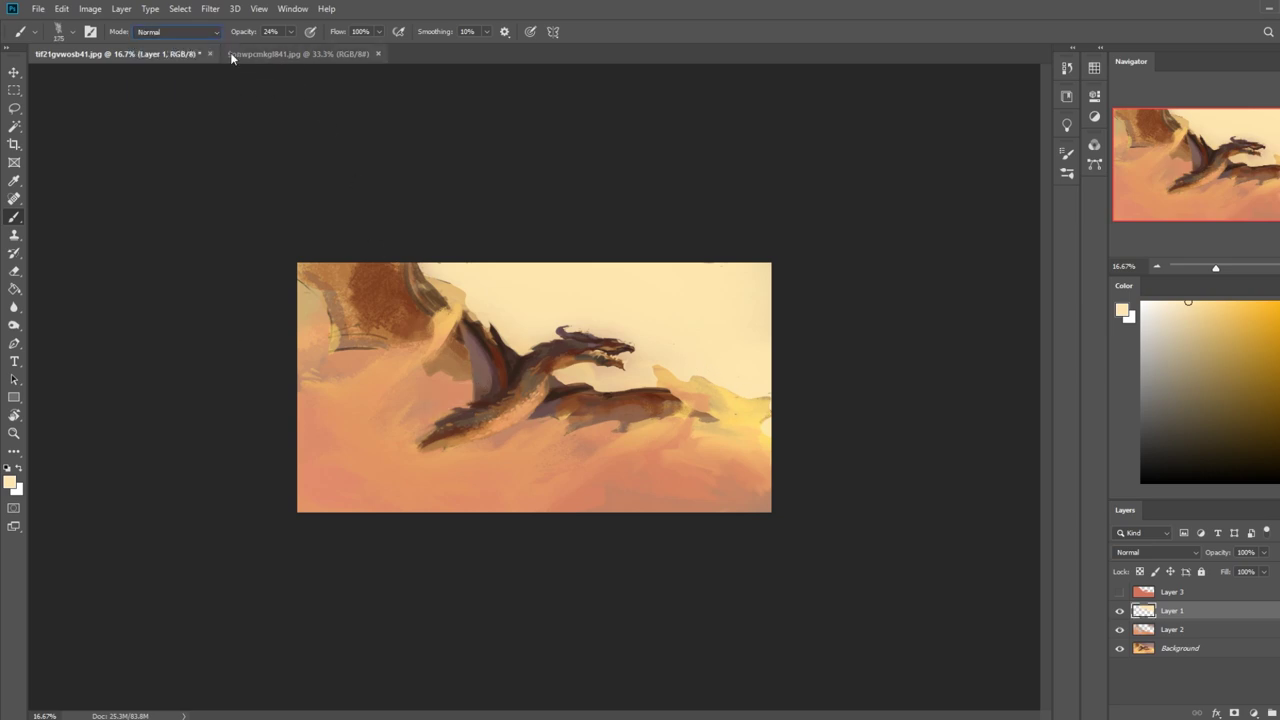
# At 100% opacity, paint pale sky gaps below the wing, beside the neck, under the body and at the image's right edge, and compare Layer 1 hidden and shown.
pyautogui.moveTo(441, 399); pyautogui.dragTo(409, 404)
pyautogui.moveTo(292, 34); pyautogui.dragTo(325, 54)
pyautogui.moveTo(441, 385)
pyautogui.mouseDown()
pyautogui.moveTo(418, 400)
pyautogui.moveTo(432, 408)
pyautogui.moveTo(420, 418)
pyautogui.mouseUp()
pyautogui.moveTo(374, 352)
pyautogui.mouseDown()
pyautogui.moveTo(314, 366)
pyautogui.moveTo(330, 366)
pyautogui.moveTo(316, 362)
pyautogui.moveTo(323, 343)
pyautogui.moveTo(300, 349)
pyautogui.moveTo(312, 327)
pyautogui.moveTo(302, 296)
pyautogui.moveTo(264, 388)
pyautogui.mouseUp()
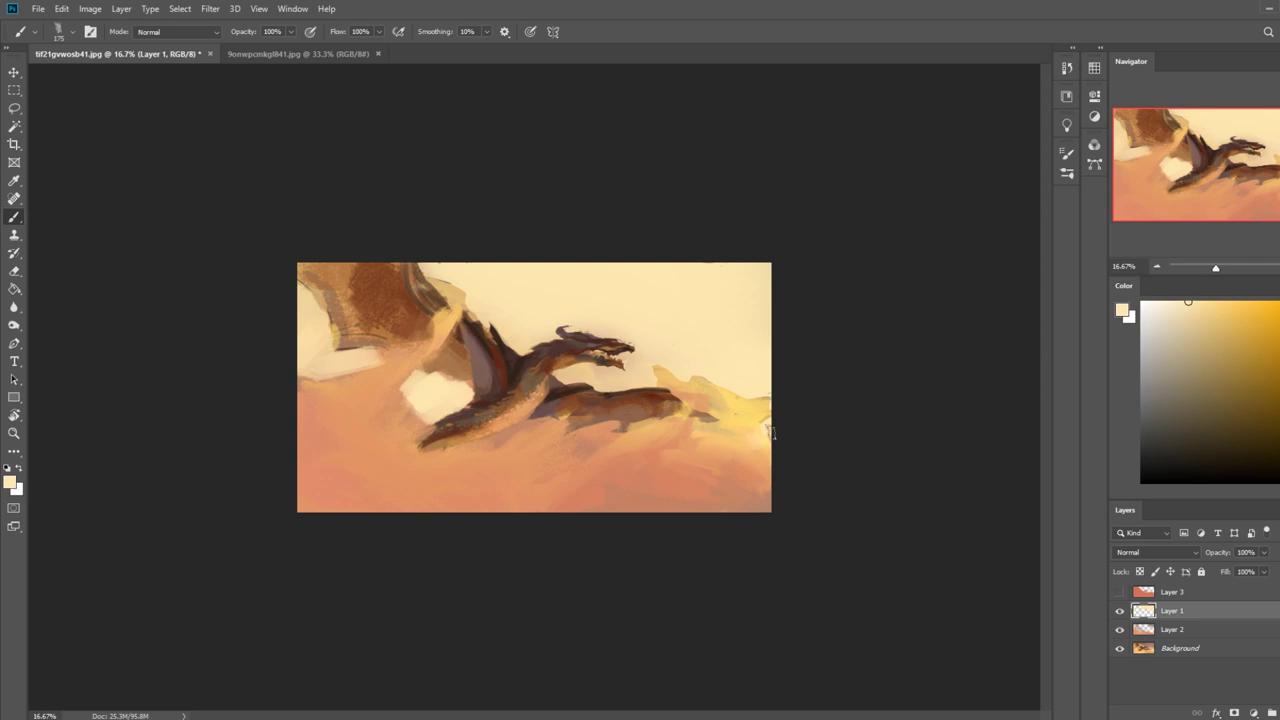
pyautogui.moveTo(579, 423)
pyautogui.mouseDown()
pyautogui.moveTo(519, 431)
pyautogui.moveTo(622, 428)
pyautogui.mouseUp()
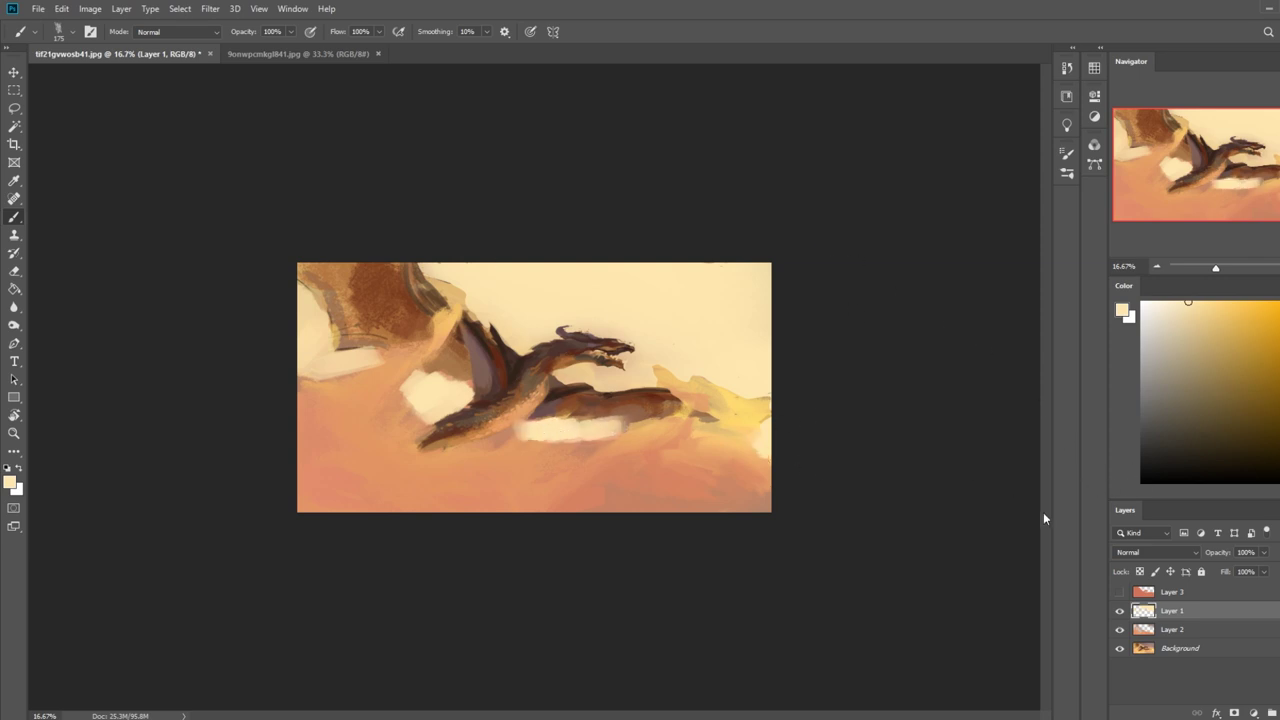
pyautogui.click(1120, 611)
pyautogui.click(1120, 611)
# Adjust Layer 1's sky with Hue/Saturation, trying several hues and applying Hue +16 and Lightness +53.
pyautogui.hotkey('ctrl', 'u')
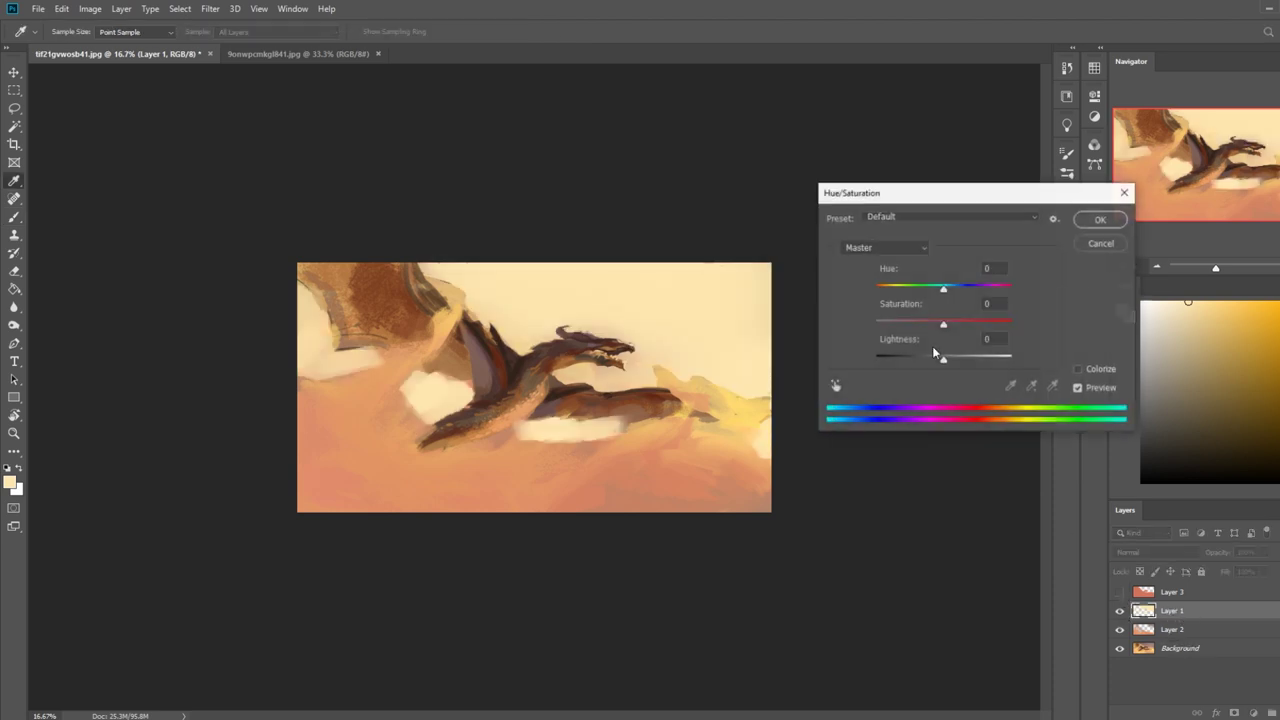
pyautogui.moveTo(946, 289); pyautogui.dragTo(1006, 307)
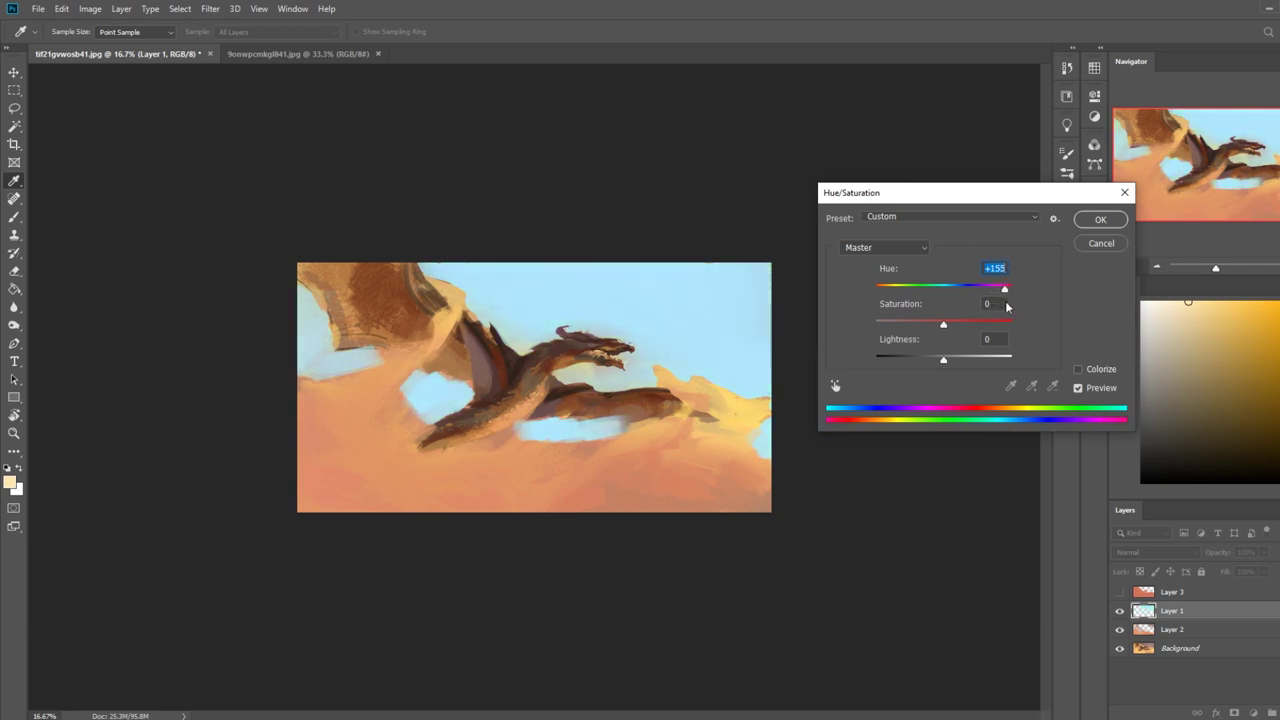
pyautogui.moveTo(943, 360); pyautogui.dragTo(967, 366)
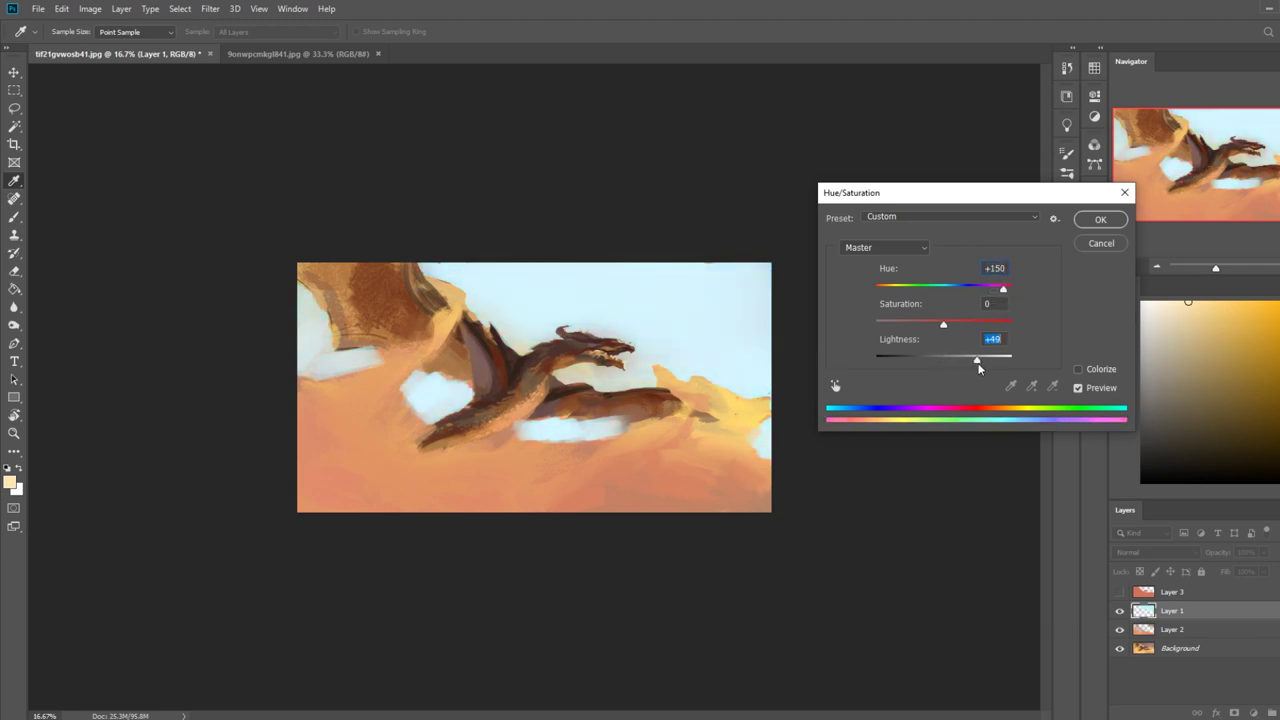
pyautogui.moveTo(982, 363); pyautogui.dragTo(980, 363)
pyautogui.moveTo(1003, 289); pyautogui.dragTo(936, 290)
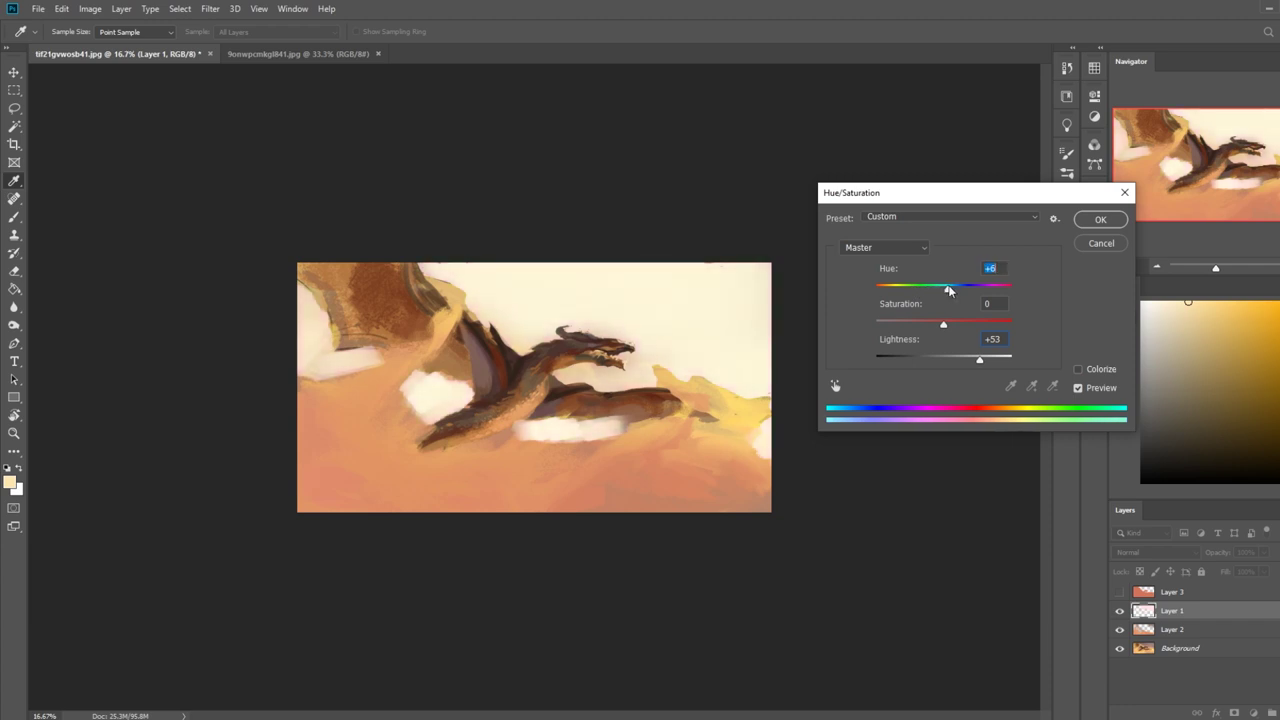
pyautogui.moveTo(944, 292); pyautogui.dragTo(997, 291)
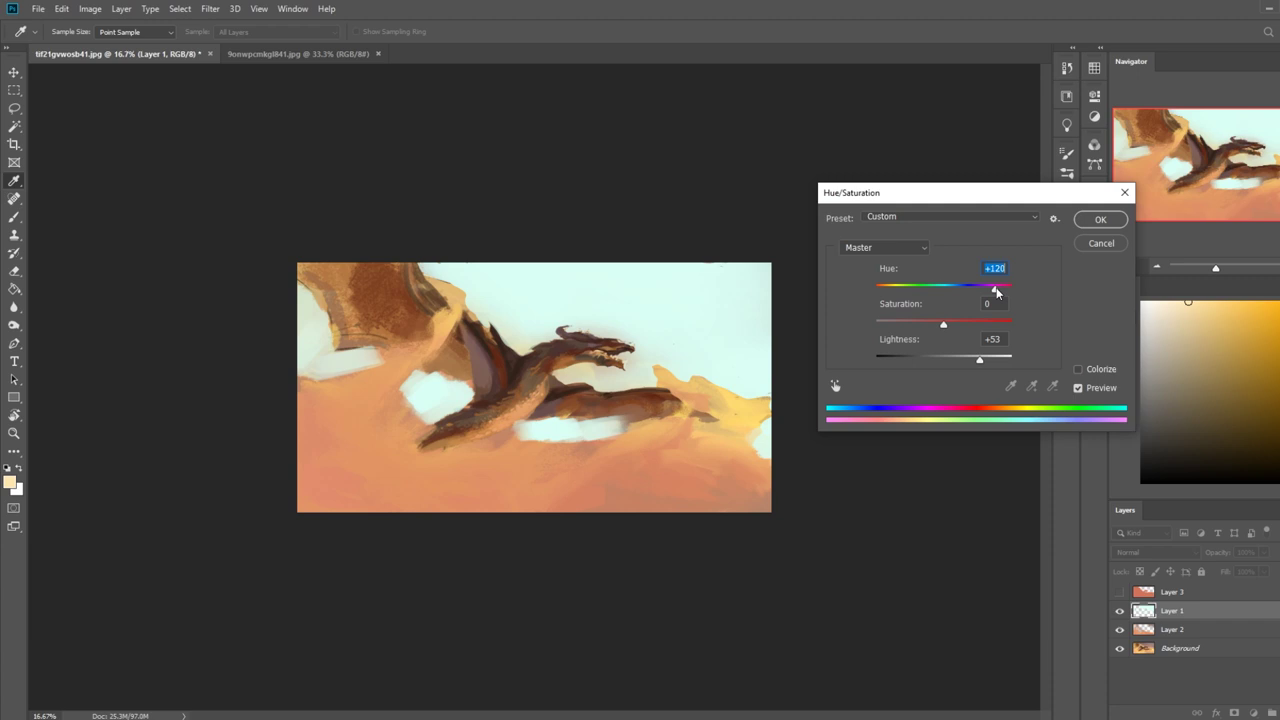
pyautogui.moveTo(997, 291); pyautogui.dragTo(964, 291)
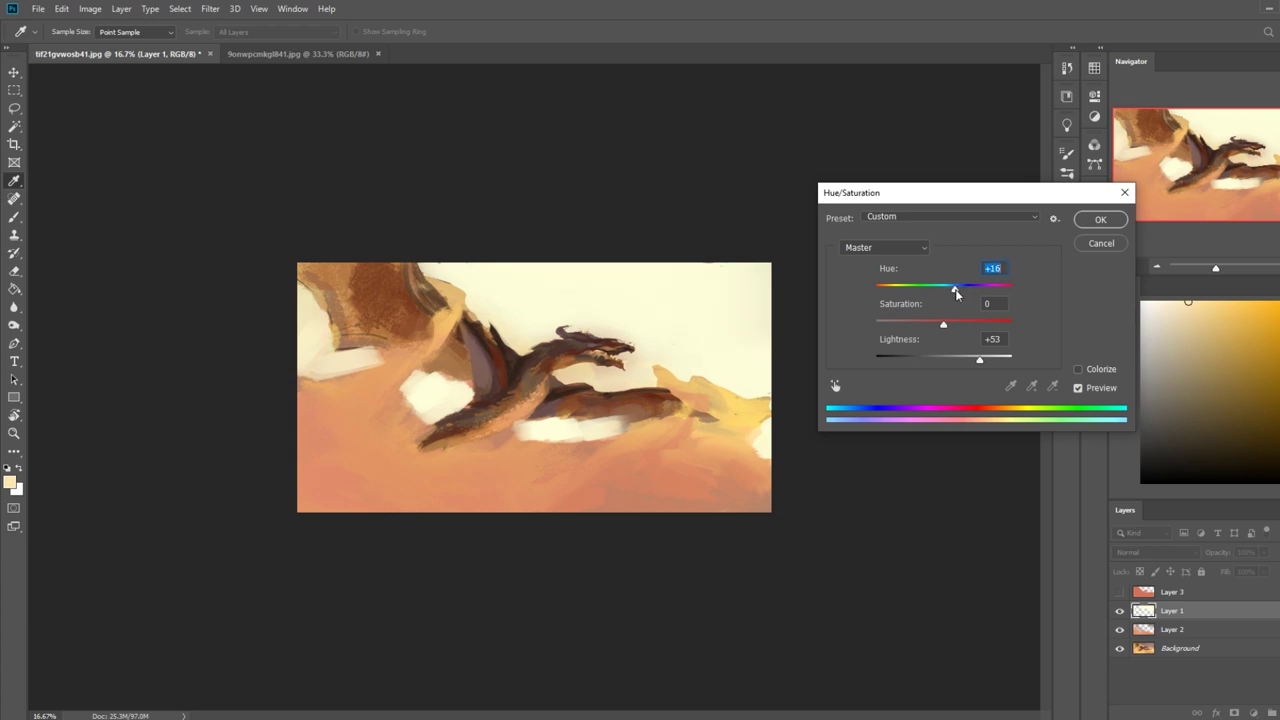
pyautogui.click(1101, 220)
# Sample colours at the dragon's head and toggle Layer 1's visibility repeatedly to compare the head's contrast against the sky.
pyautogui.press('b')
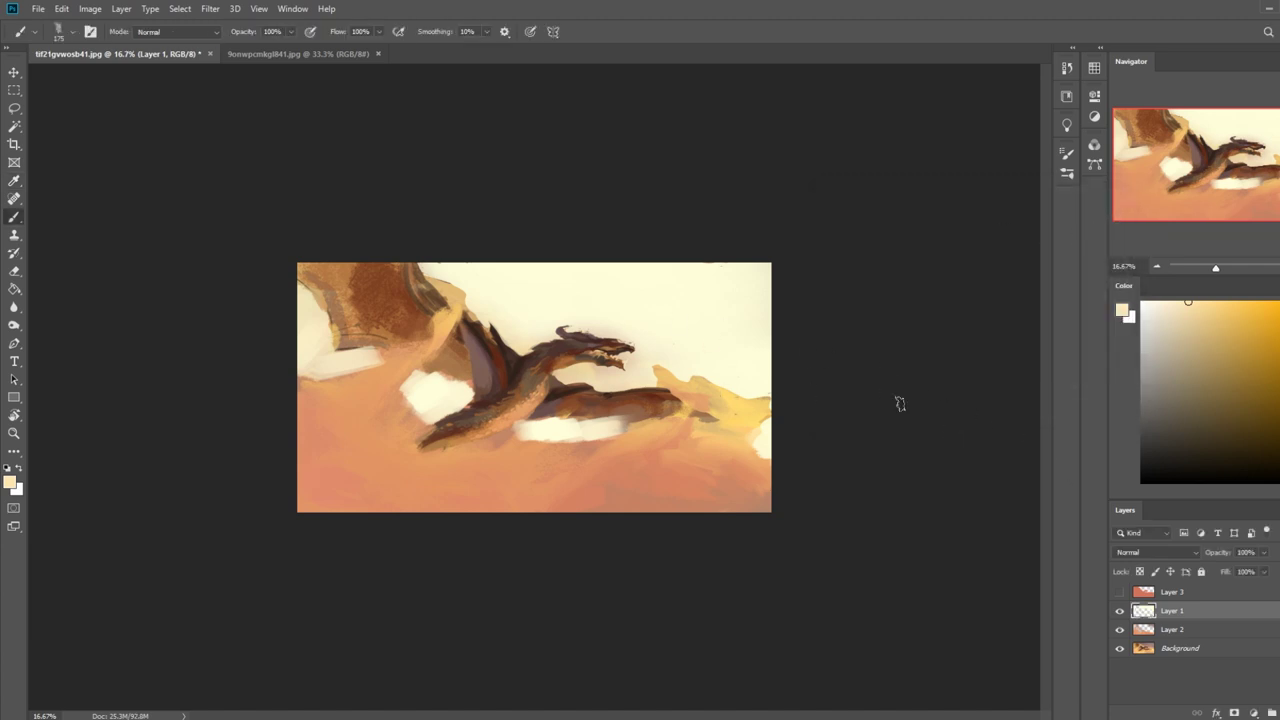
pyautogui.keyDown('alt'); pyautogui.click(635, 341); pyautogui.keyUp('alt')
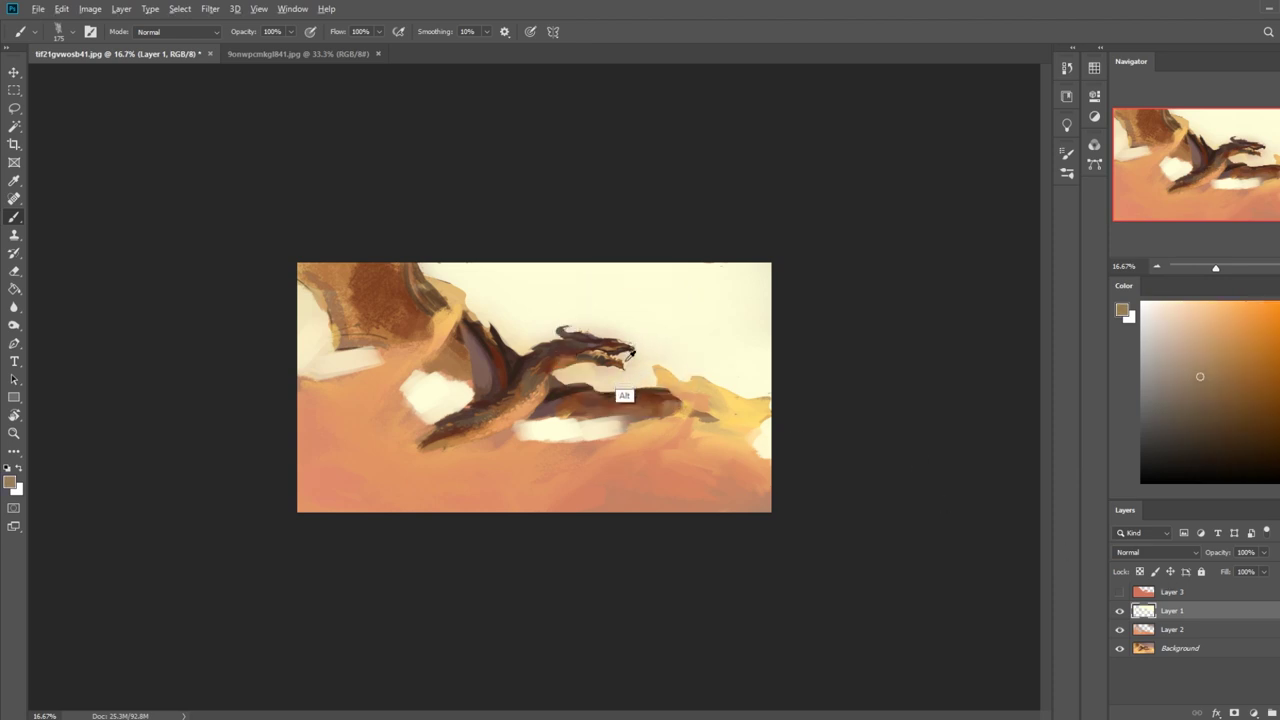
pyautogui.keyDown('alt'); pyautogui.click(629, 340); pyautogui.keyUp('alt')
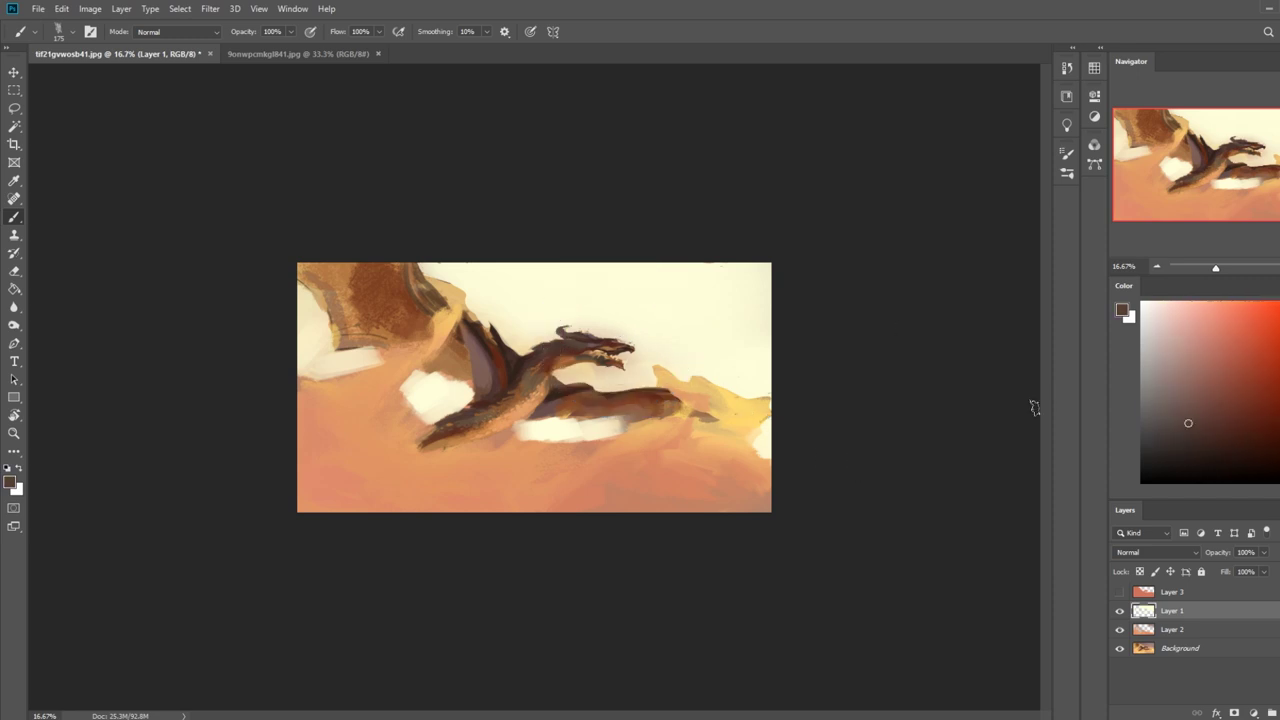
pyautogui.click(1120, 611)
pyautogui.click(1121, 613)
pyautogui.click(1120, 612)
pyautogui.click(1121, 612)
pyautogui.click(1120, 612)
pyautogui.click(1120, 612)
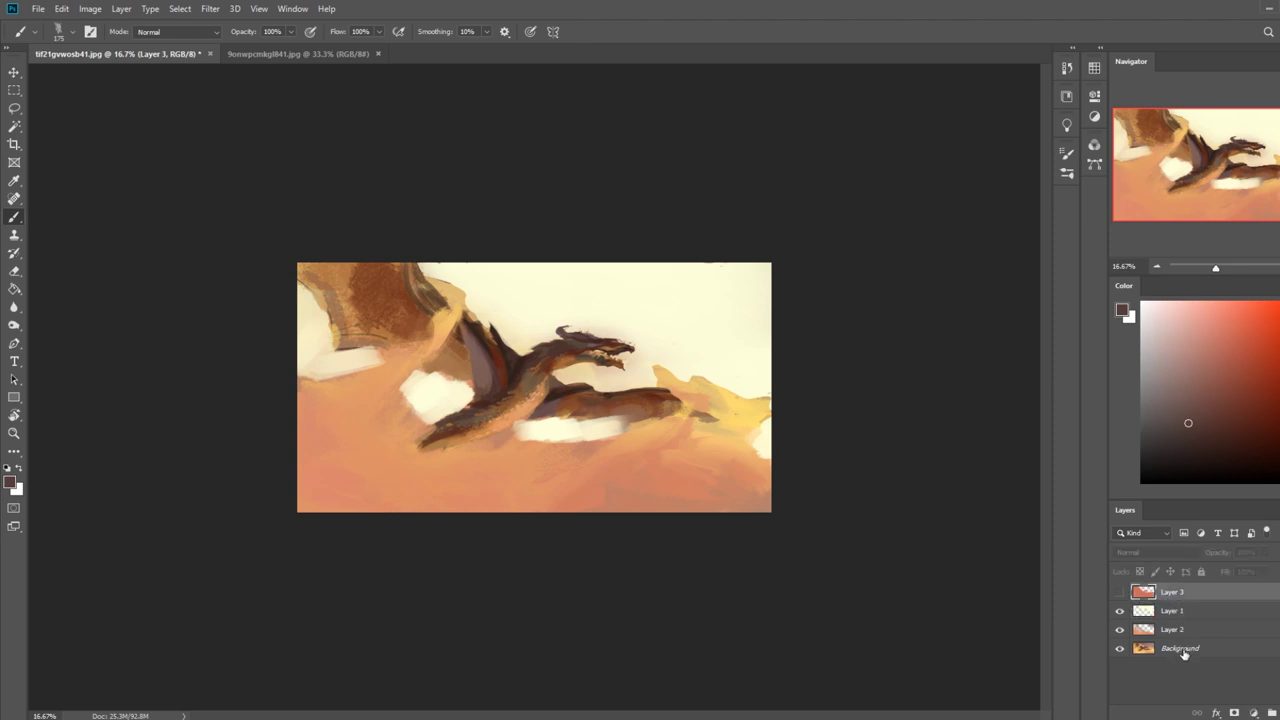
# Load Layer 3's outline as a selection, make the Background layer active and clear the selection.
pyautogui.keyDown('ctrl'); pyautogui.click(1150, 592); pyautogui.keyUp('ctrl')
pyautogui.press('v')
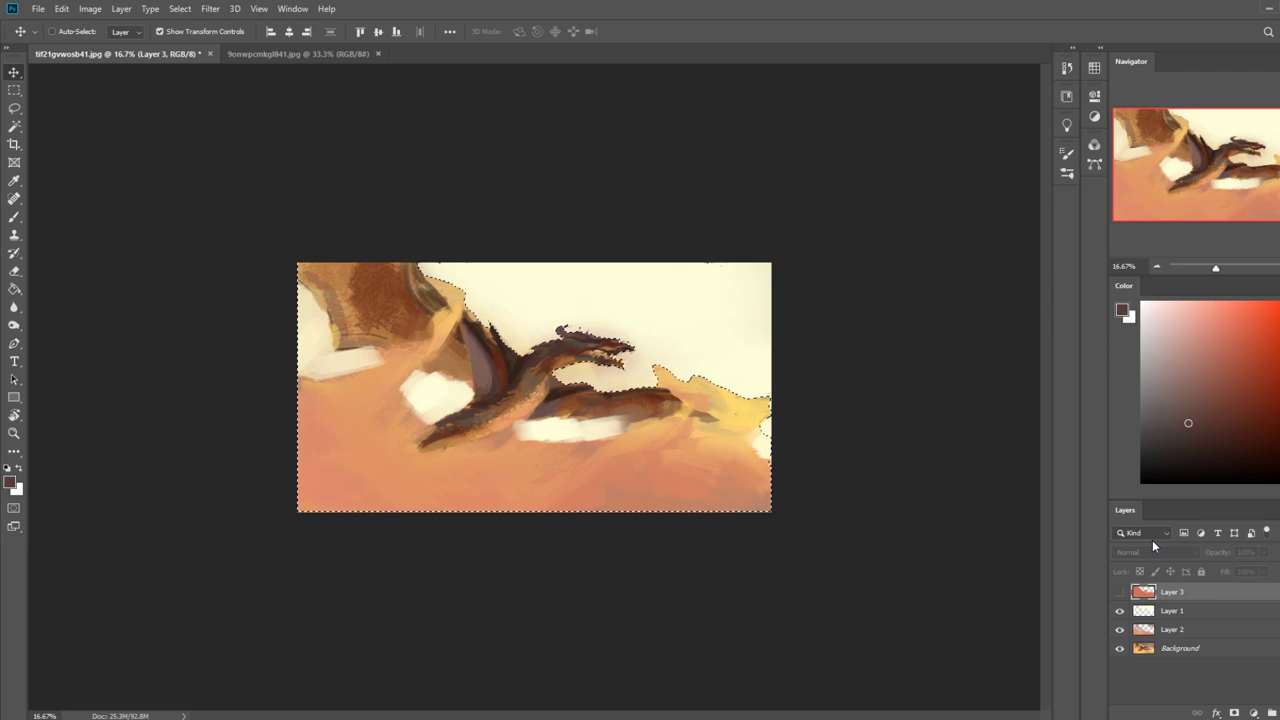
pyautogui.click(1180, 648)
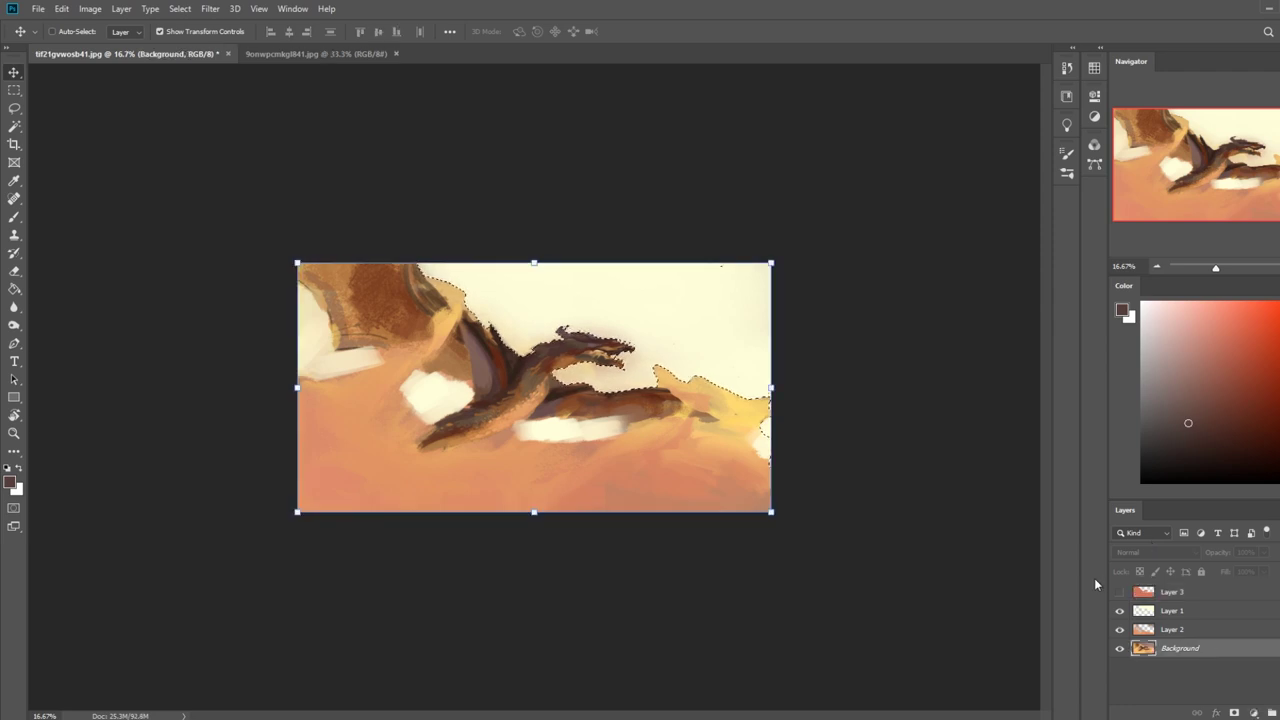
pyautogui.hotkey('ctrl', 'd')
pyautogui.press('b')
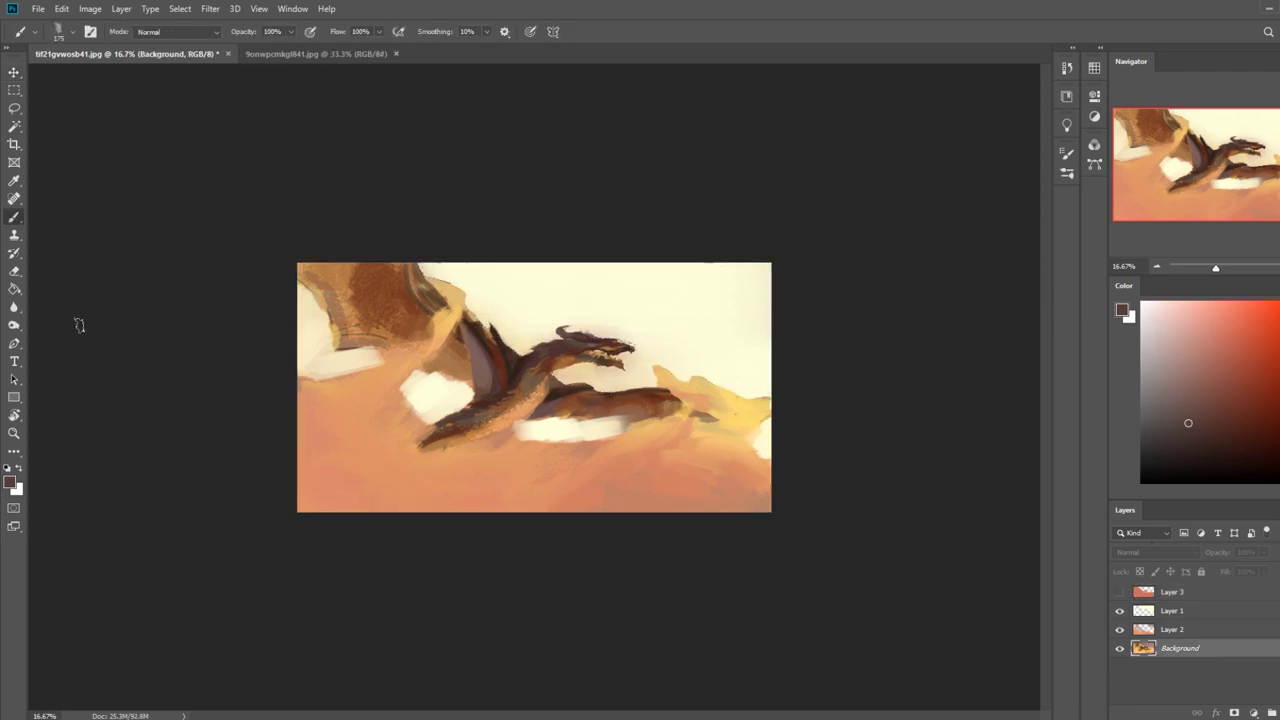
# Dodge the dragon's head, upper wing edge and bright clouds on the Background layer with range Highlights and 68% exposure.
pyautogui.click(14, 326)
pyautogui.click(65, 327)
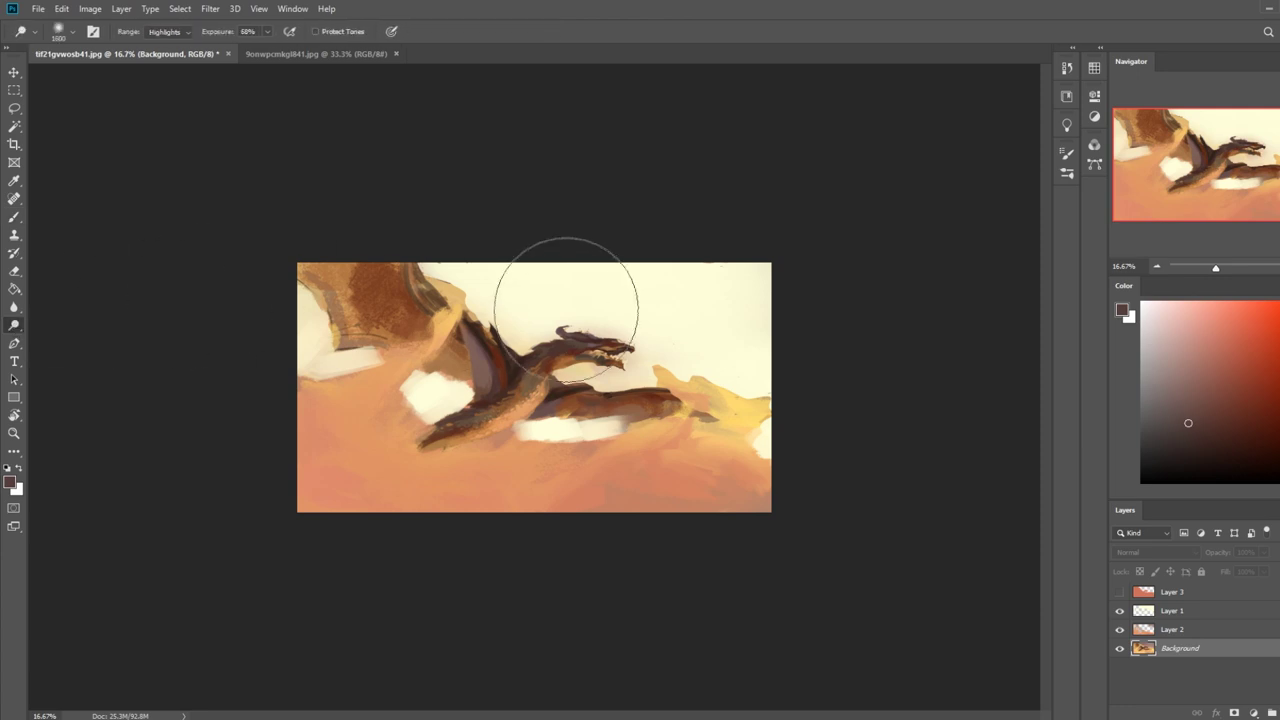
pyautogui.moveTo(602, 340)
pyautogui.mouseDown()
pyautogui.moveTo(691, 366)
pyautogui.moveTo(657, 320)
pyautogui.moveTo(818, 421)
pyautogui.mouseUp()
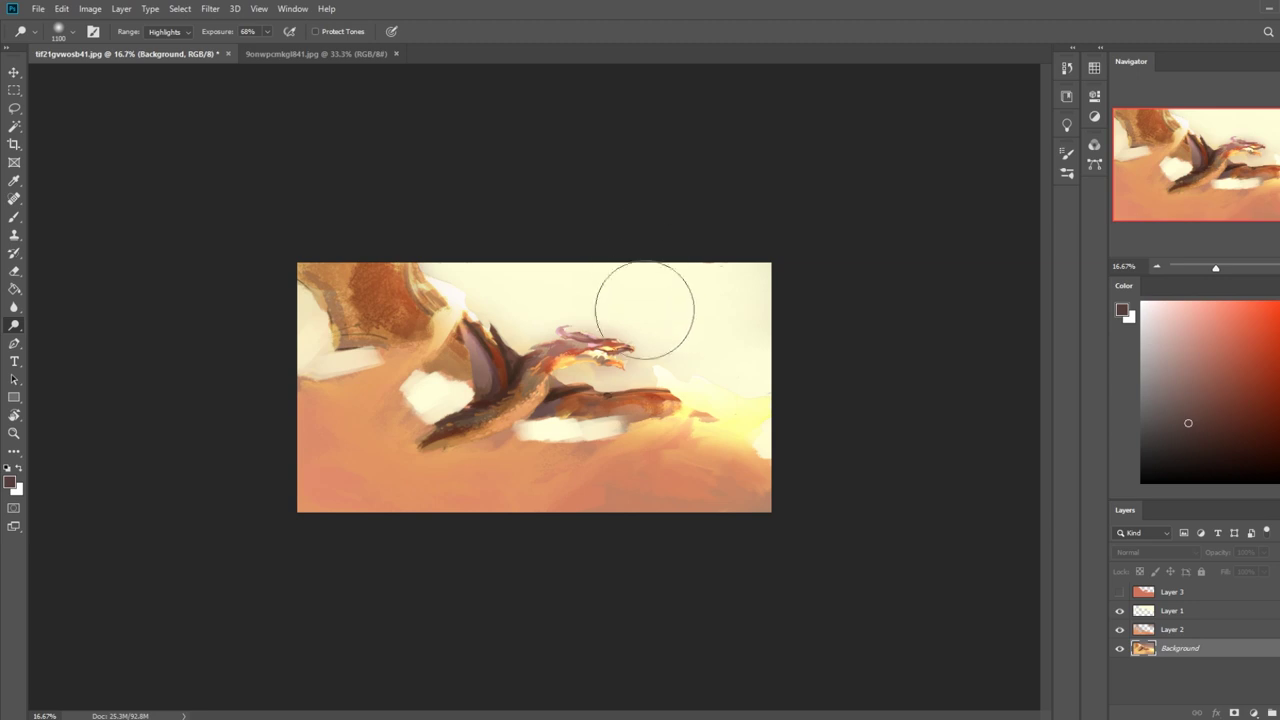
pyautogui.moveTo(590, 345); pyautogui.dragTo(505, 320)
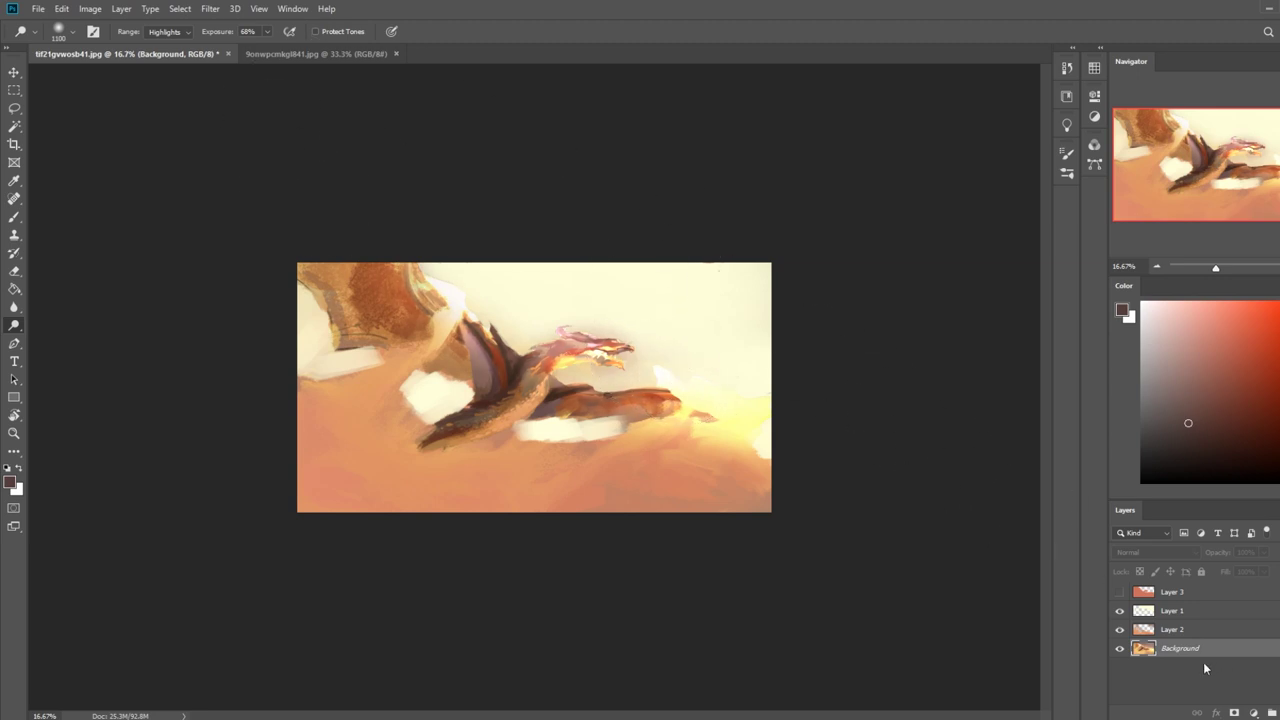
# Copy the whole dodged Background, return the history to the Nudge state, and paste the copy as a new layer directly below Layer 2.
pyautogui.hotkey('ctrl', 'a')
pyautogui.click(1066, 68)
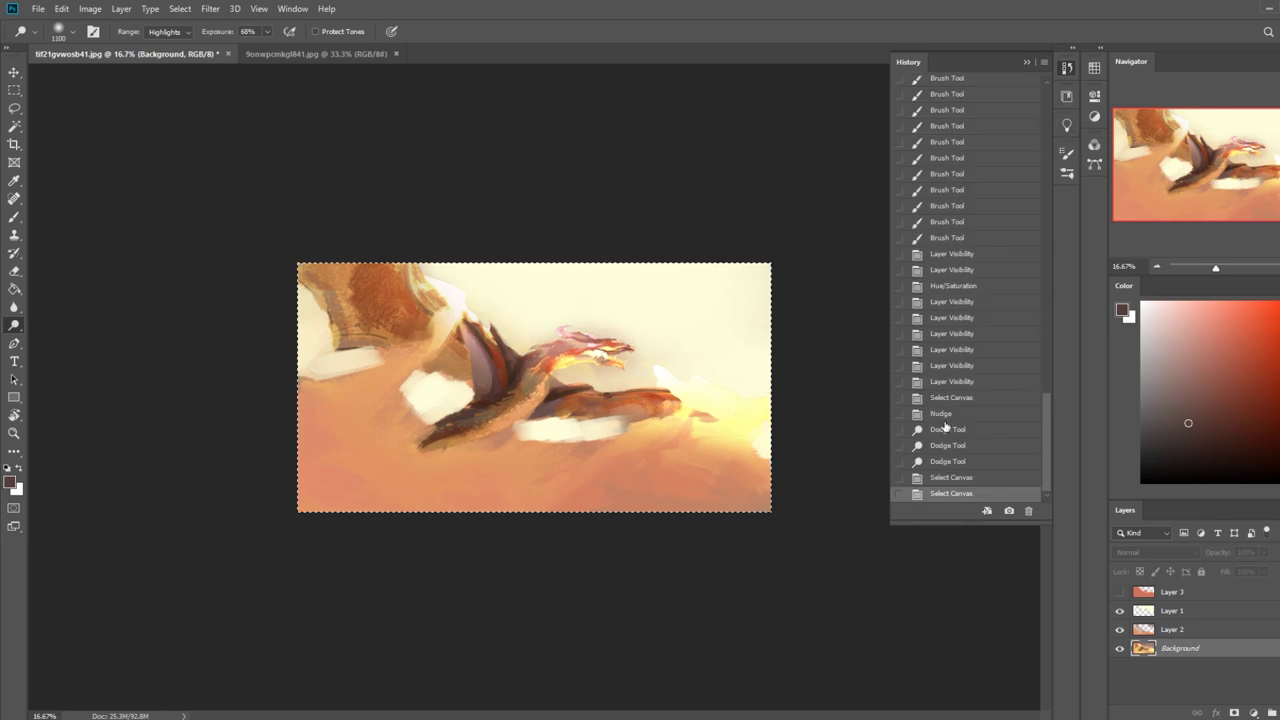
pyautogui.hotkey('ctrl', 'v')
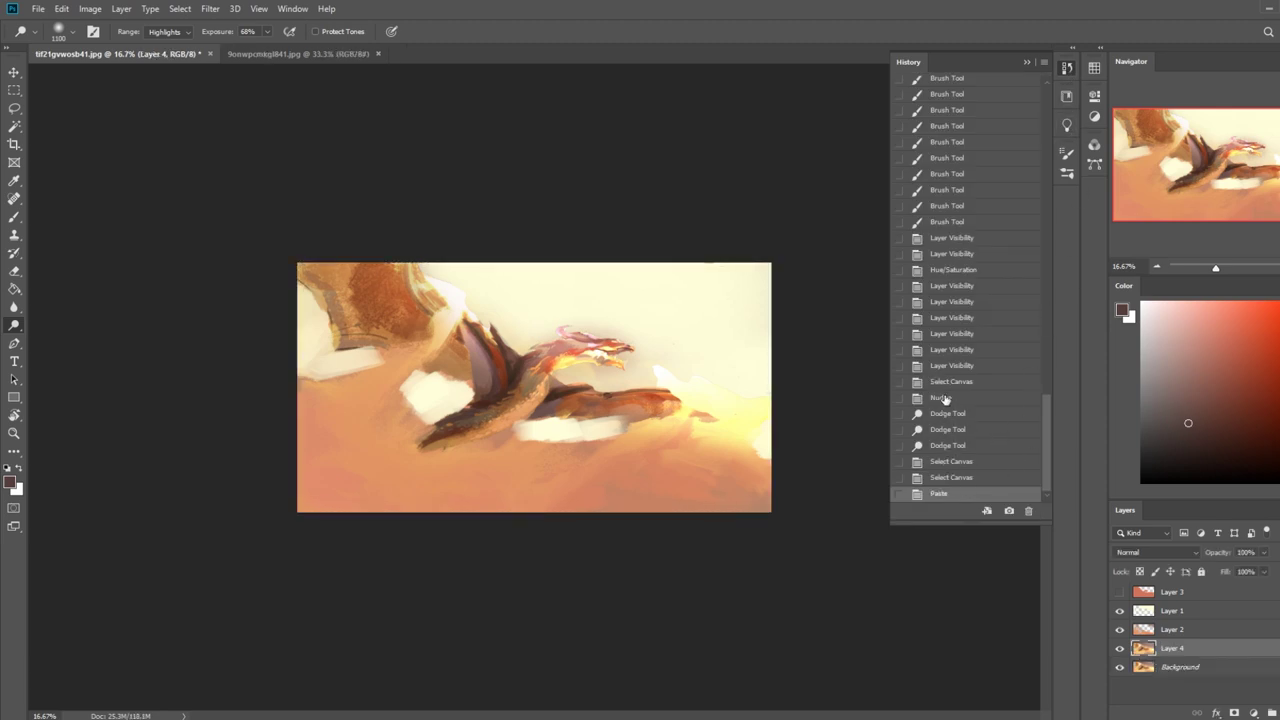
pyautogui.click(943, 398)
pyautogui.hotkey('ctrl', 'v')
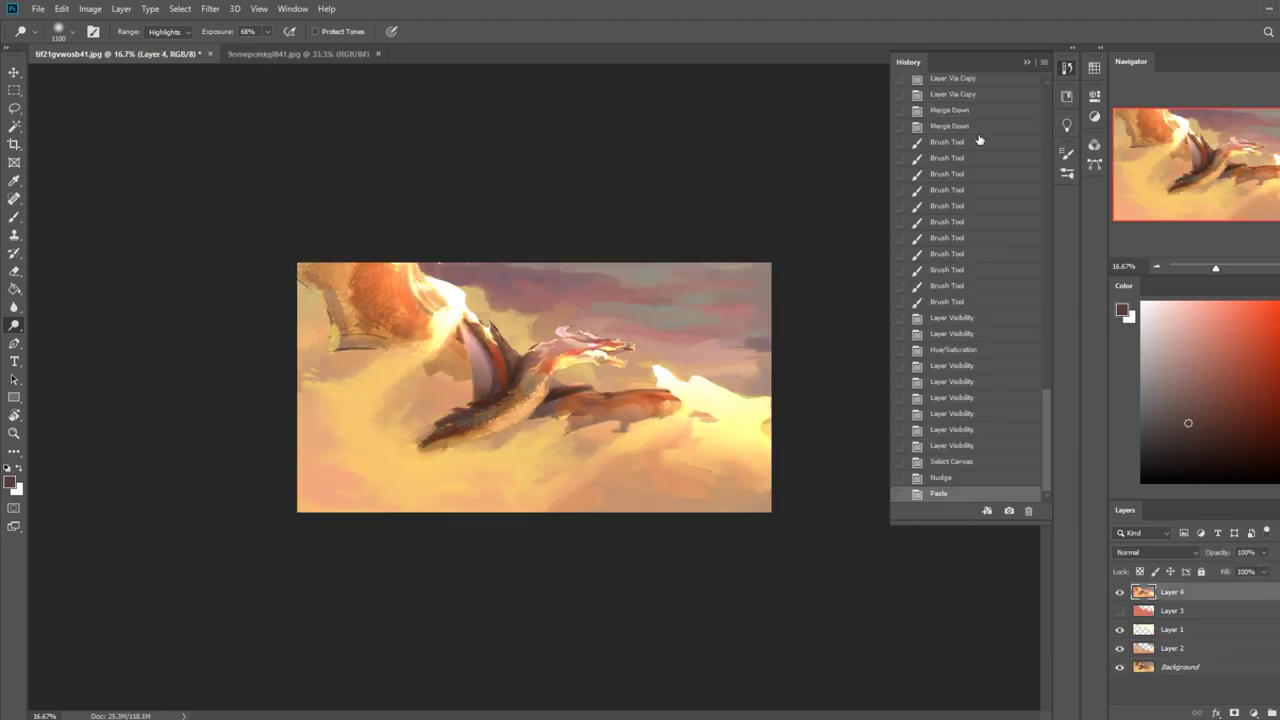
pyautogui.click(1027, 61)
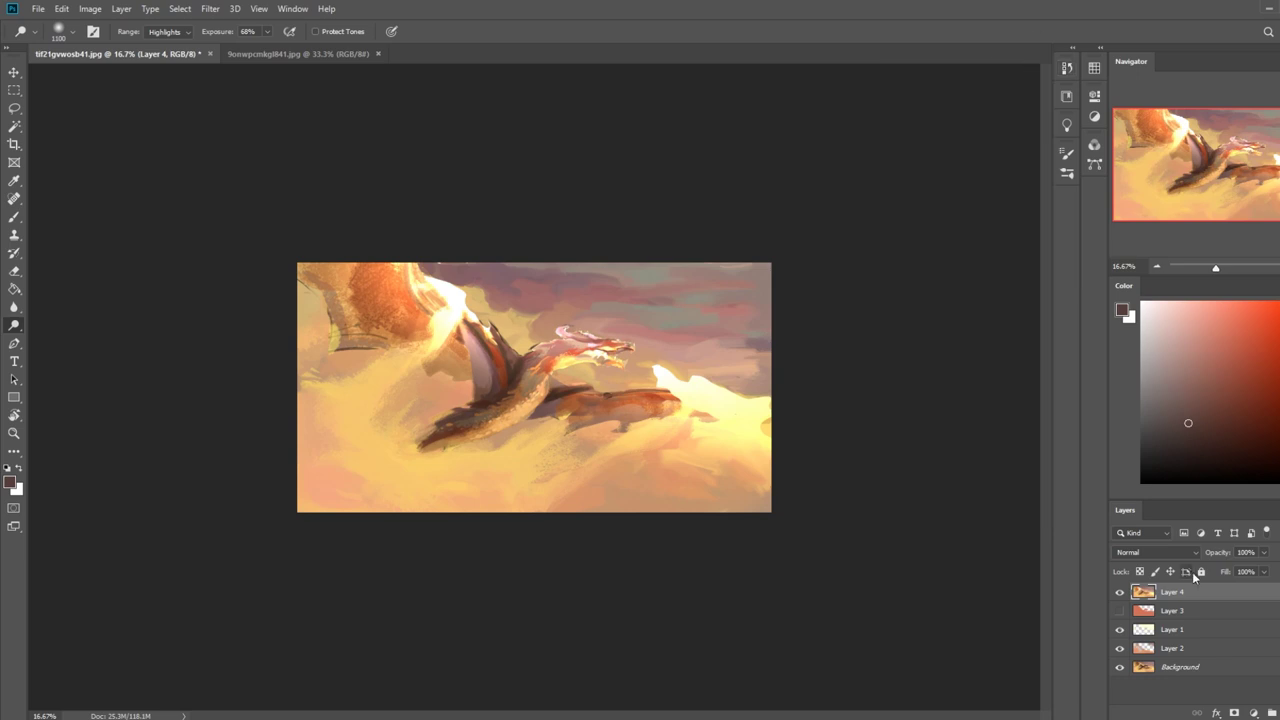
pyautogui.moveTo(1195, 600); pyautogui.dragTo(1185, 657)
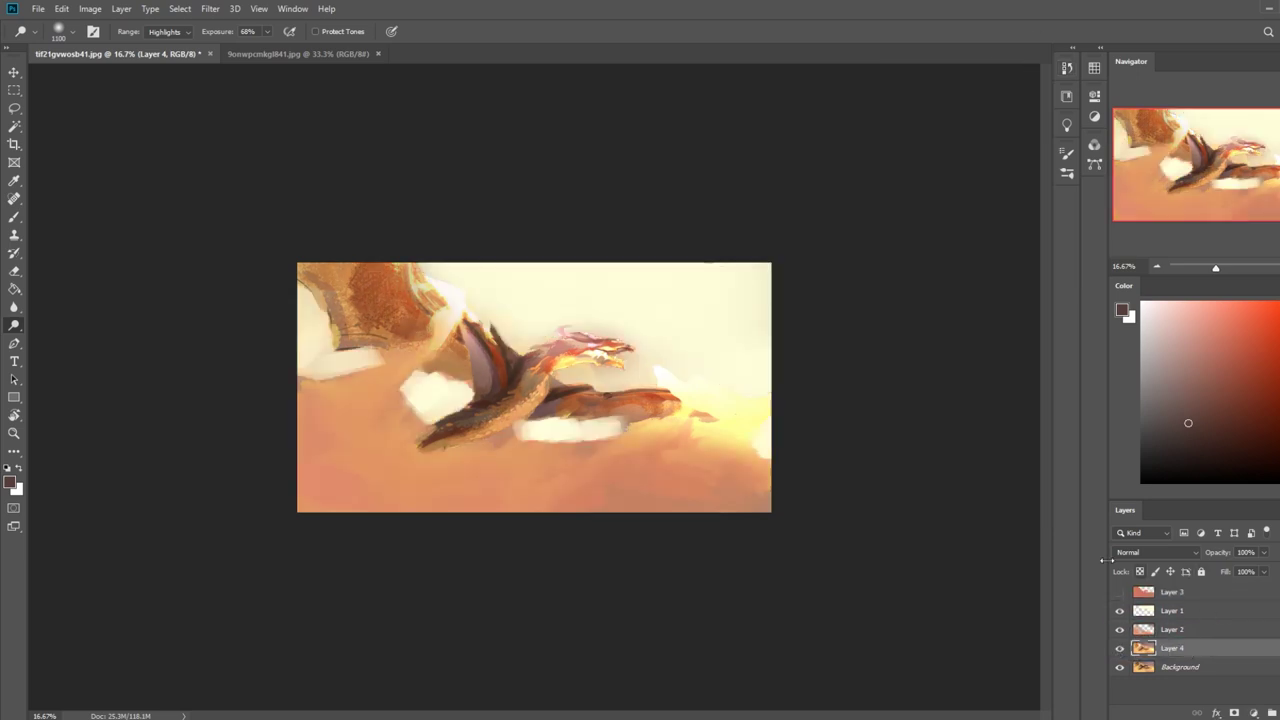
# Erase the dodged copy over the dragon's wing, body and nearby clouds with the eraser at 100% opacity, reduced to size 400.
pyautogui.press('e')
pyautogui.moveTo(452, 310)
pyautogui.mouseDown()
pyautogui.moveTo(426, 318)
pyautogui.moveTo(428, 332)
pyautogui.moveTo(545, 385)
pyautogui.moveTo(420, 312)
pyautogui.mouseUp()
pyautogui.press('[')
pyautogui.press('[')
pyautogui.press('[')
pyautogui.moveTo(610, 405)
pyautogui.mouseDown()
pyautogui.moveTo(683, 449)
pyautogui.moveTo(778, 460)
pyautogui.mouseUp()
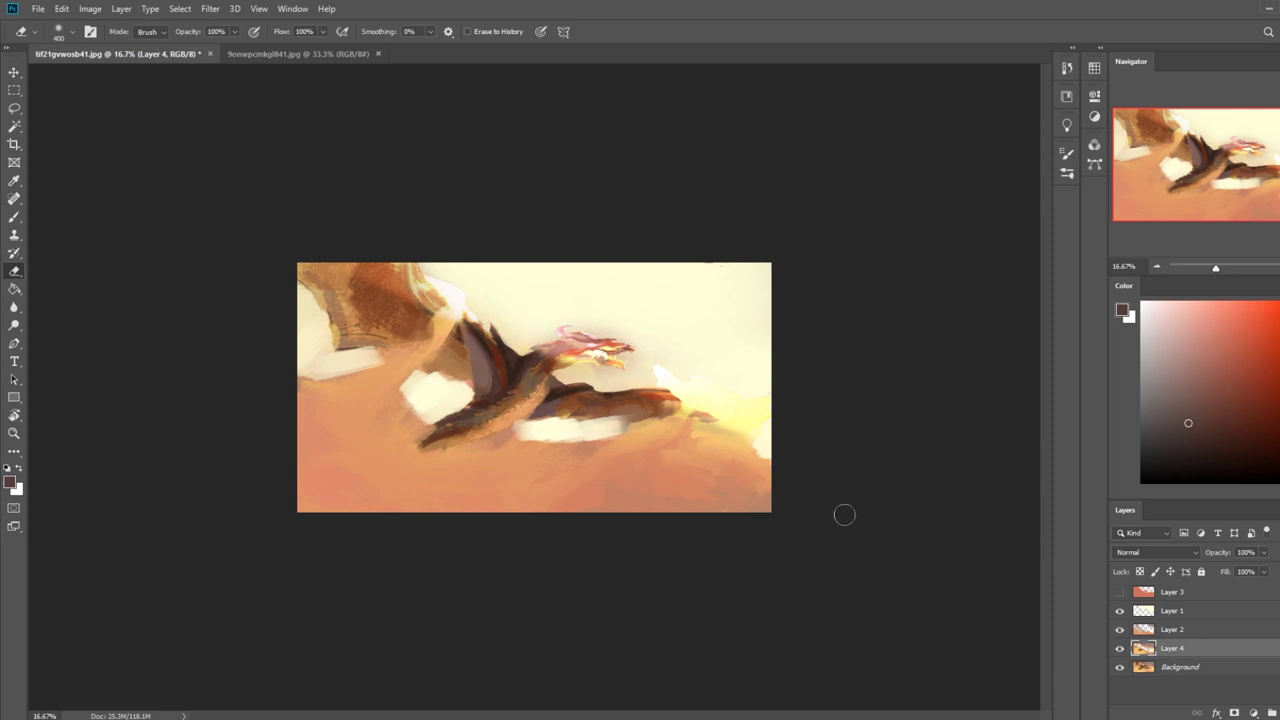
# Test erasing Layer 4's highlights around the dragon's head and wing with undone strokes, and erase them over the clouds by its tail.
pyautogui.moveTo(781, 432)
pyautogui.mouseDown()
pyautogui.moveTo(540, 421)
pyautogui.moveTo(450, 350)
pyautogui.moveTo(380, 330)
pyautogui.mouseUp()
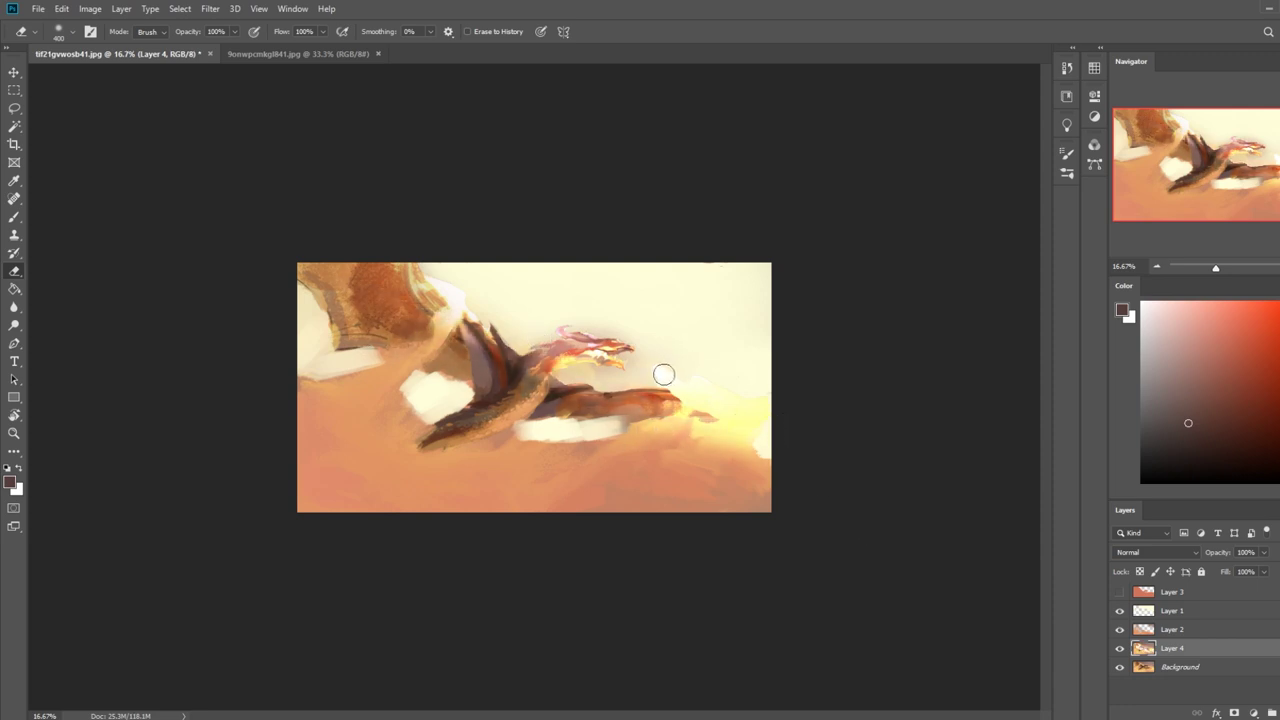
pyautogui.moveTo(527, 359); pyautogui.dragTo(628, 361)
pyautogui.hotkey('ctrl', 'z')
pyautogui.moveTo(530, 362); pyautogui.dragTo(668, 374)
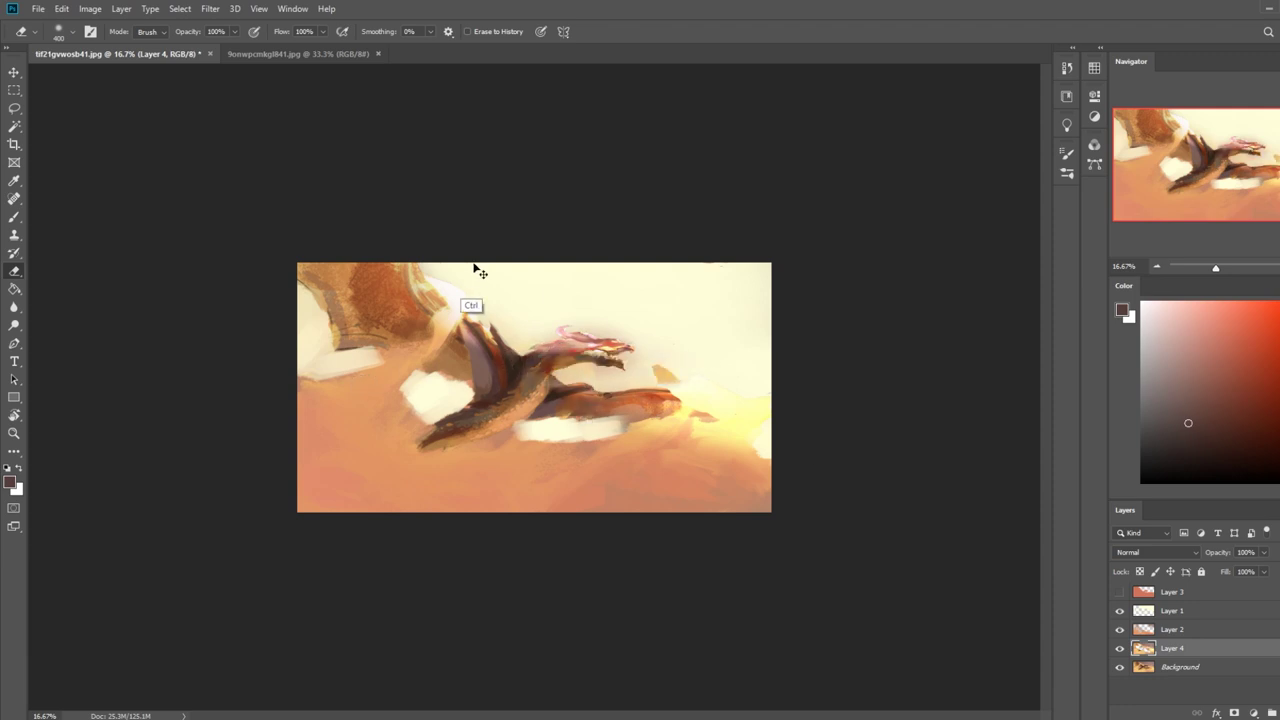
pyautogui.hotkey('ctrl', 'z')
pyautogui.hotkey('ctrl', 'z')
pyautogui.moveTo(433, 302)
pyautogui.mouseDown()
pyautogui.moveTo(512, 388)
pyautogui.moveTo(403, 255)
pyautogui.moveTo(625, 408)
pyautogui.mouseUp()
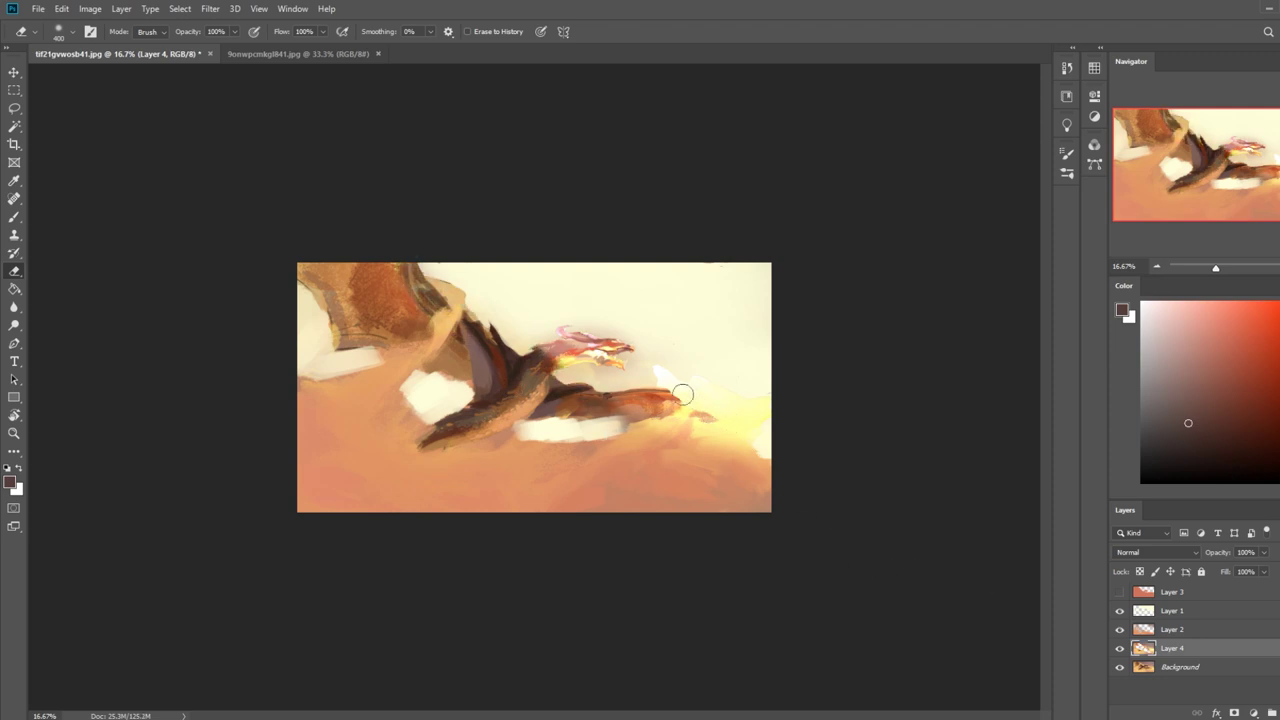
pyautogui.hotkey('ctrl', 'z')
pyautogui.hotkey('ctrl', 'z')
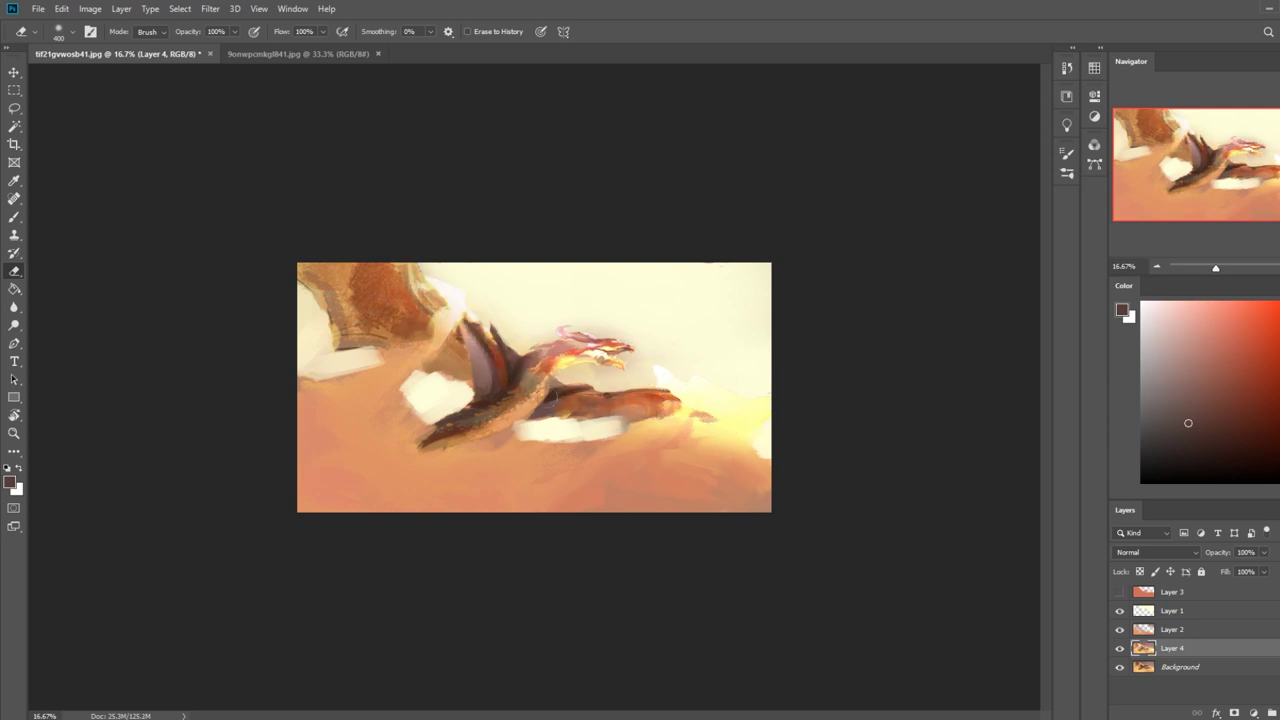
pyautogui.hotkey('ctrl', 'z')
pyautogui.hotkey('ctrl', 'z')
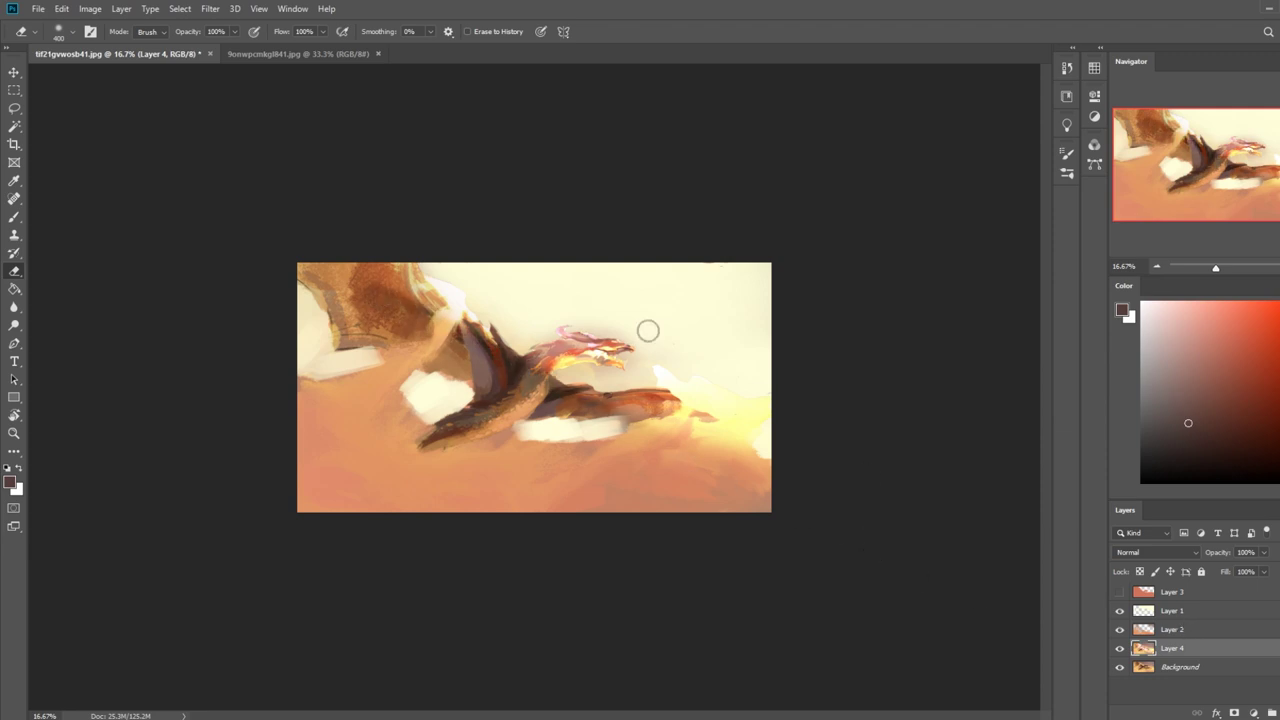
pyautogui.moveTo(656, 446)
pyautogui.mouseDown()
pyautogui.moveTo(690, 410)
pyautogui.moveTo(749, 409)
pyautogui.moveTo(705, 428)
pyautogui.mouseUp()
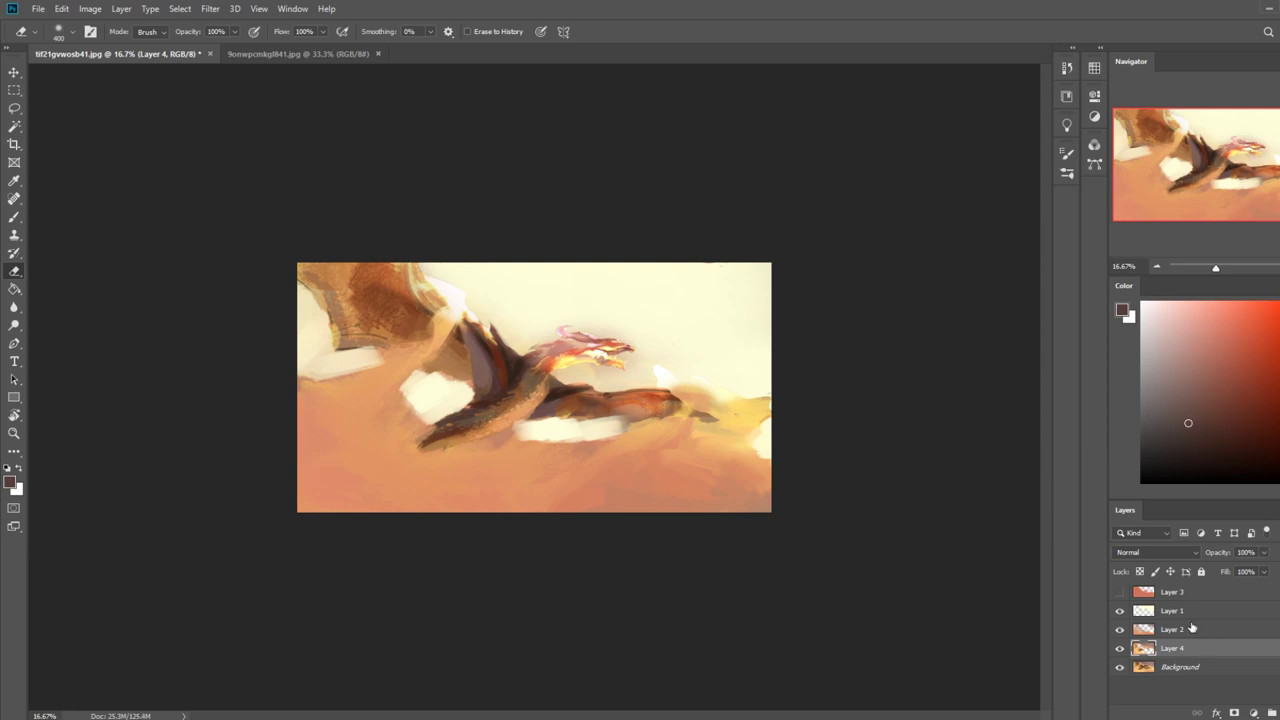
# Raise Layer 1's lightness to +72 with Hue/Saturation.
pyautogui.click(1186, 611)
pyautogui.hotkey('ctrl', 'u')
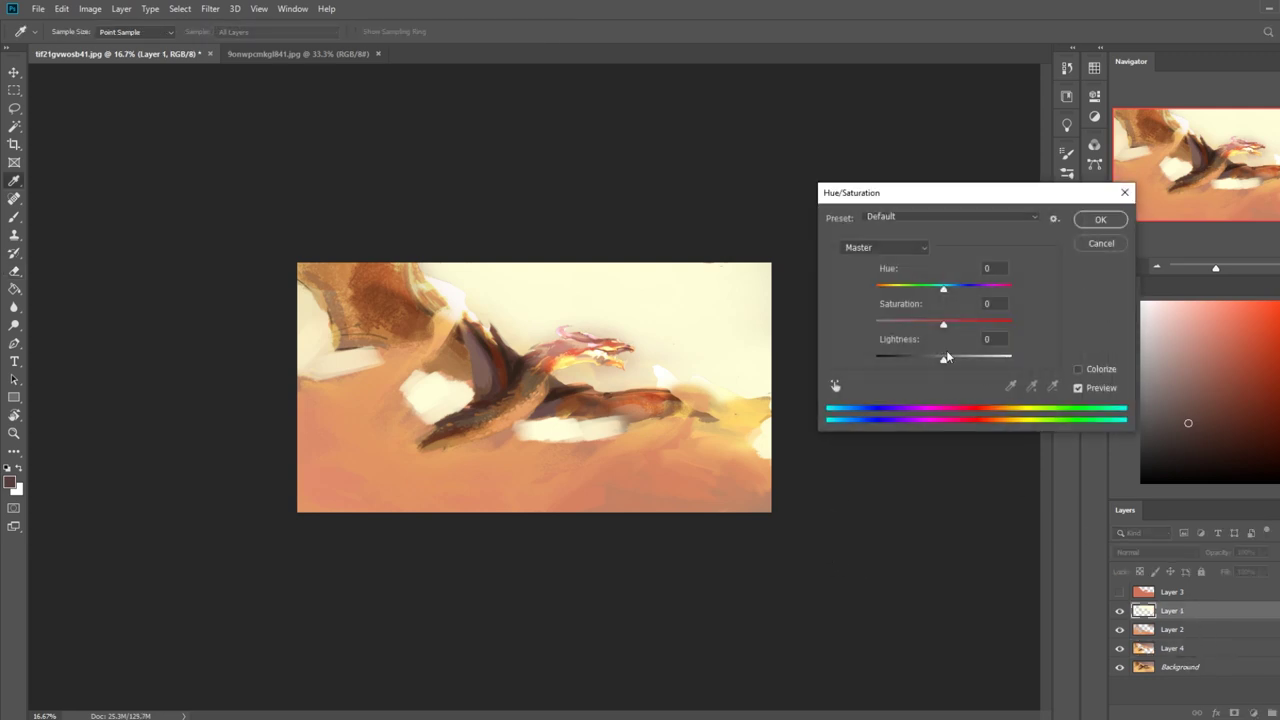
pyautogui.moveTo(946, 360)
pyautogui.mouseDown()
pyautogui.moveTo(913, 361)
pyautogui.moveTo(943, 361)
pyautogui.mouseUp()
pyautogui.click(943, 358)
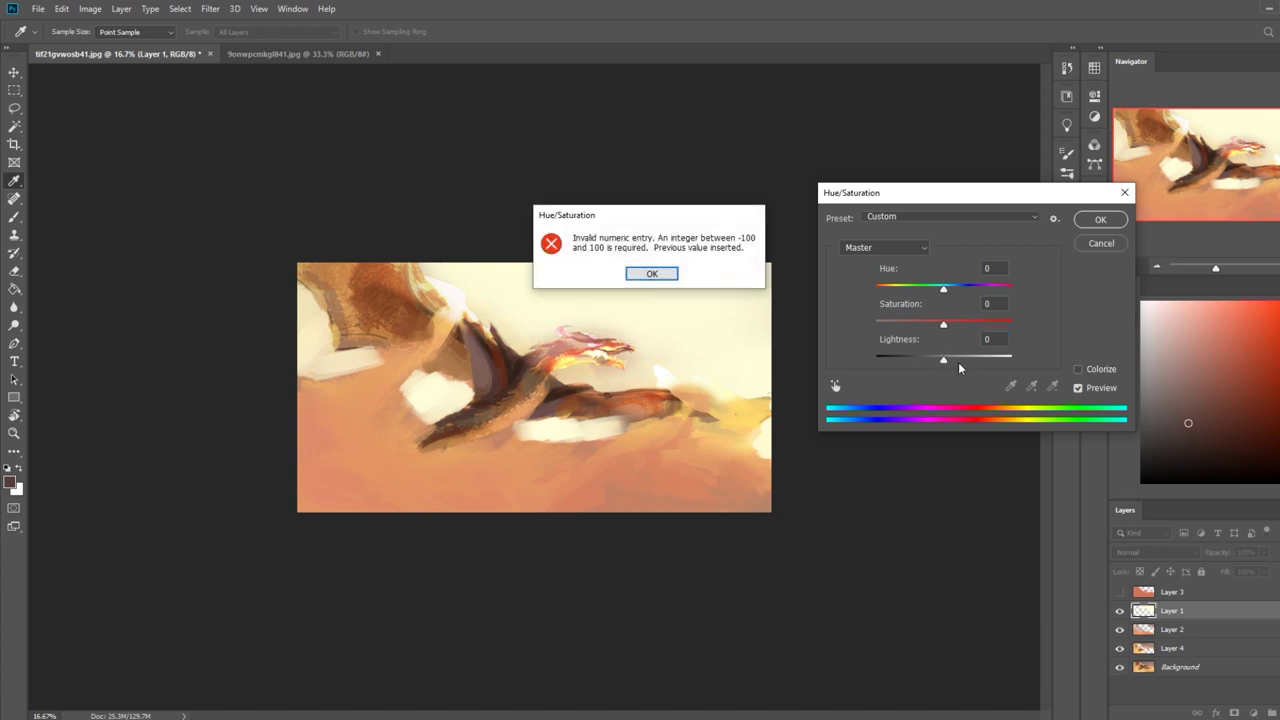
pyautogui.click(651, 274)
pyautogui.moveTo(937, 364); pyautogui.dragTo(993, 376)
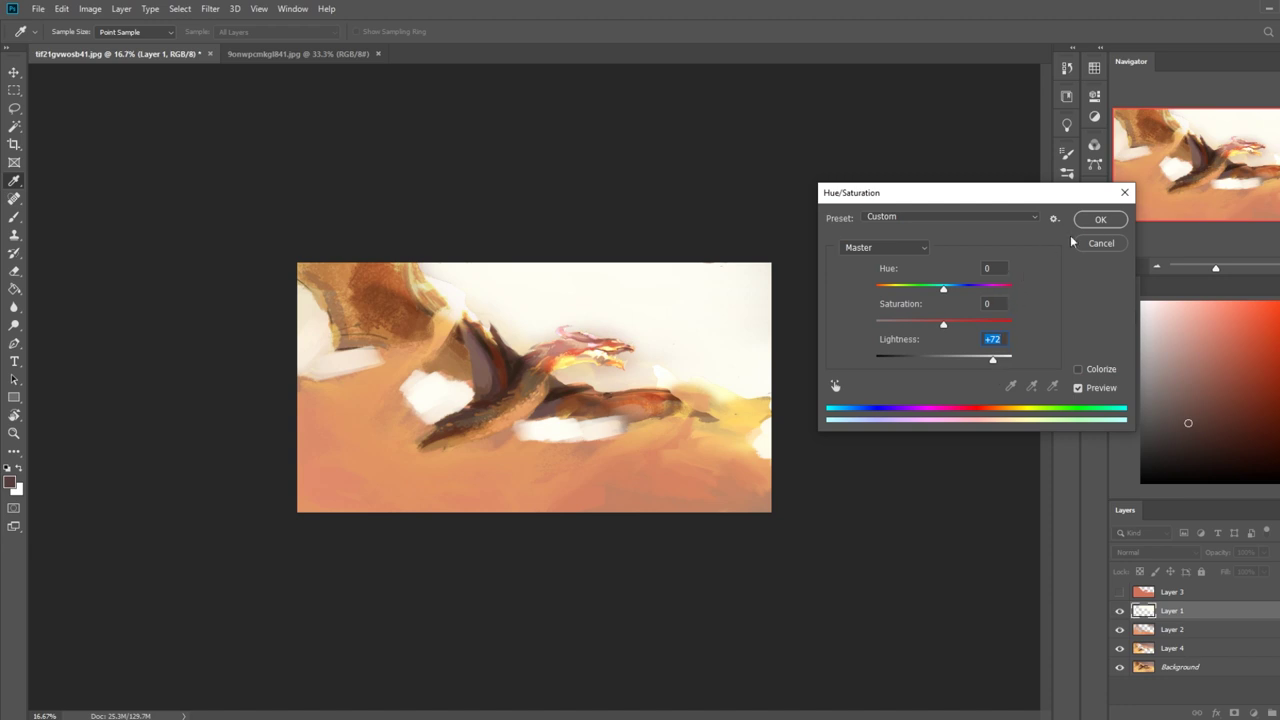
pyautogui.click(1101, 220)
# Add a new layer at the top, pick a dark purple, and choose the 500 px brush from Skin and Blending Brushes.
pyautogui.press('e')
pyautogui.hotkey('ctrl', 'shift', 'alt', 'n')
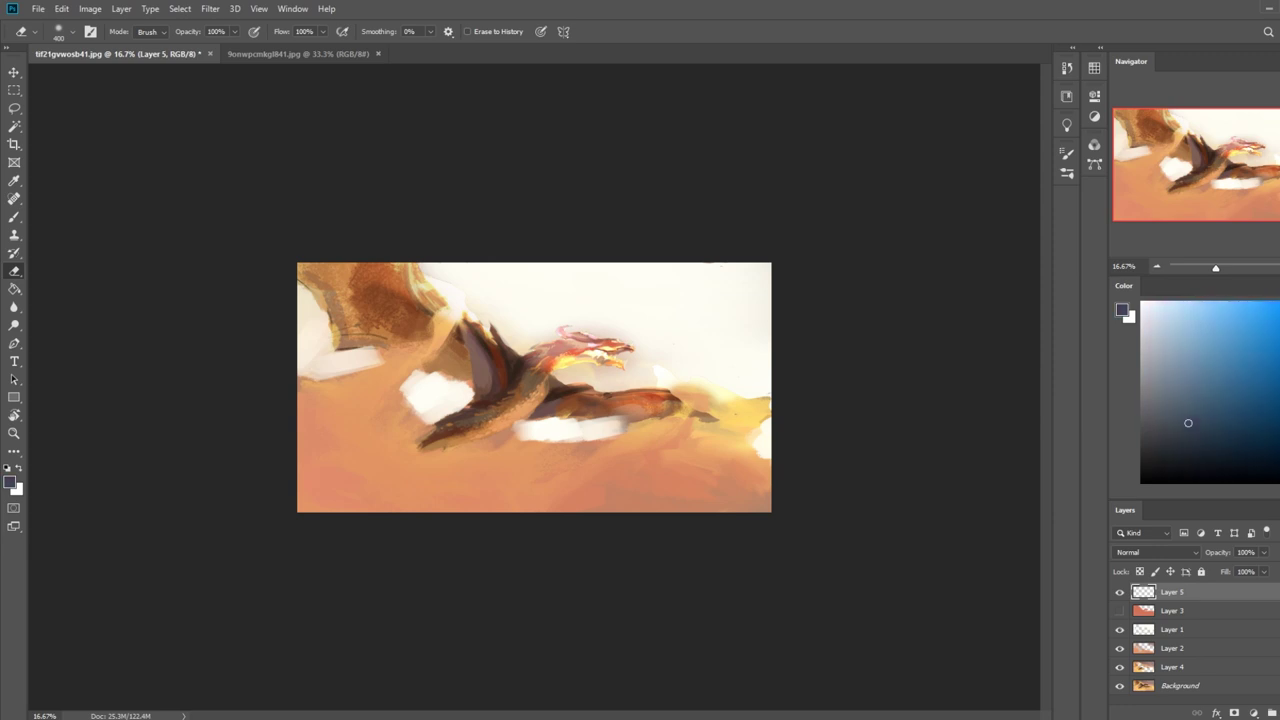
pyautogui.moveTo(1233, 420); pyautogui.dragTo(1227, 441)
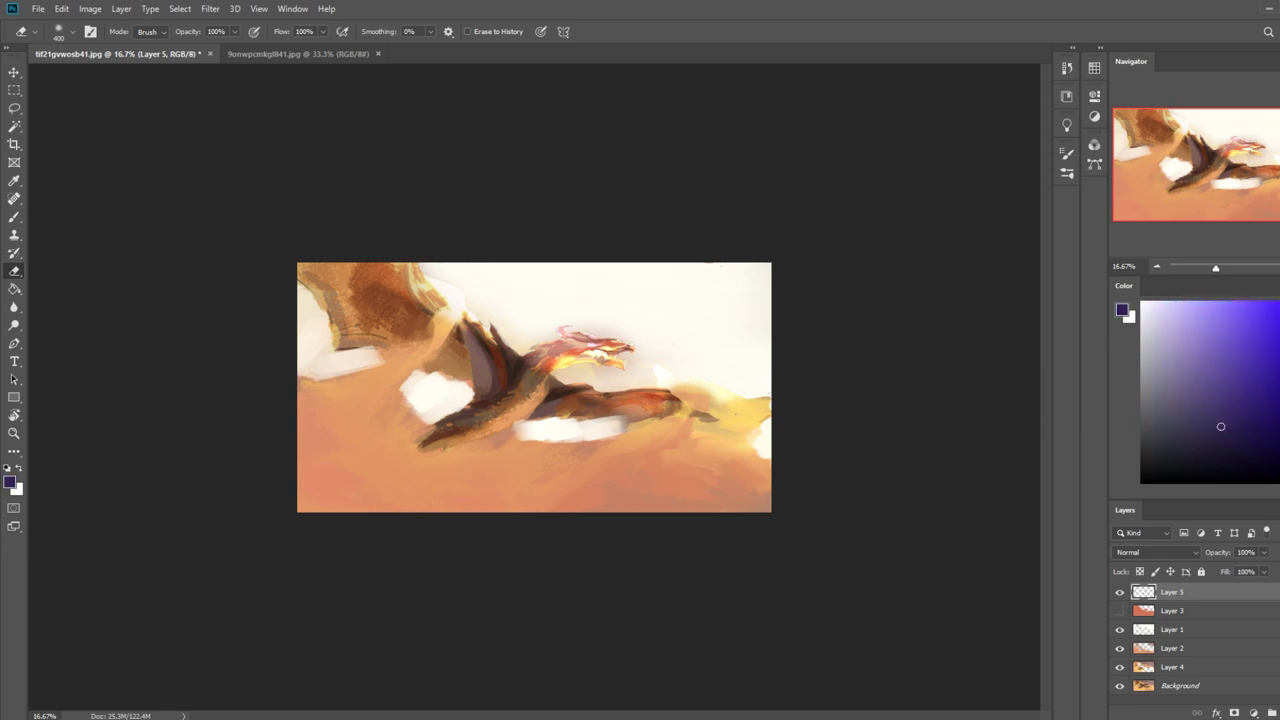
pyautogui.press('b')
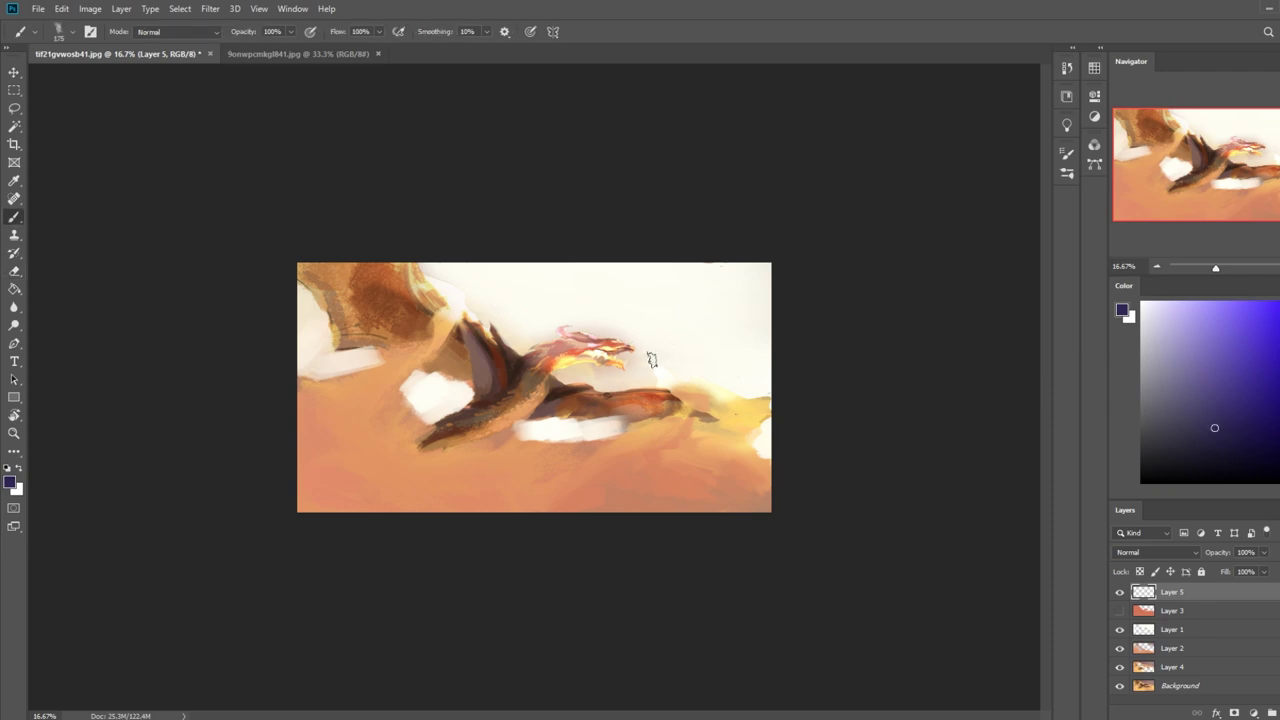
pyautogui.rightClick(648, 358)
pyautogui.click(703, 512)
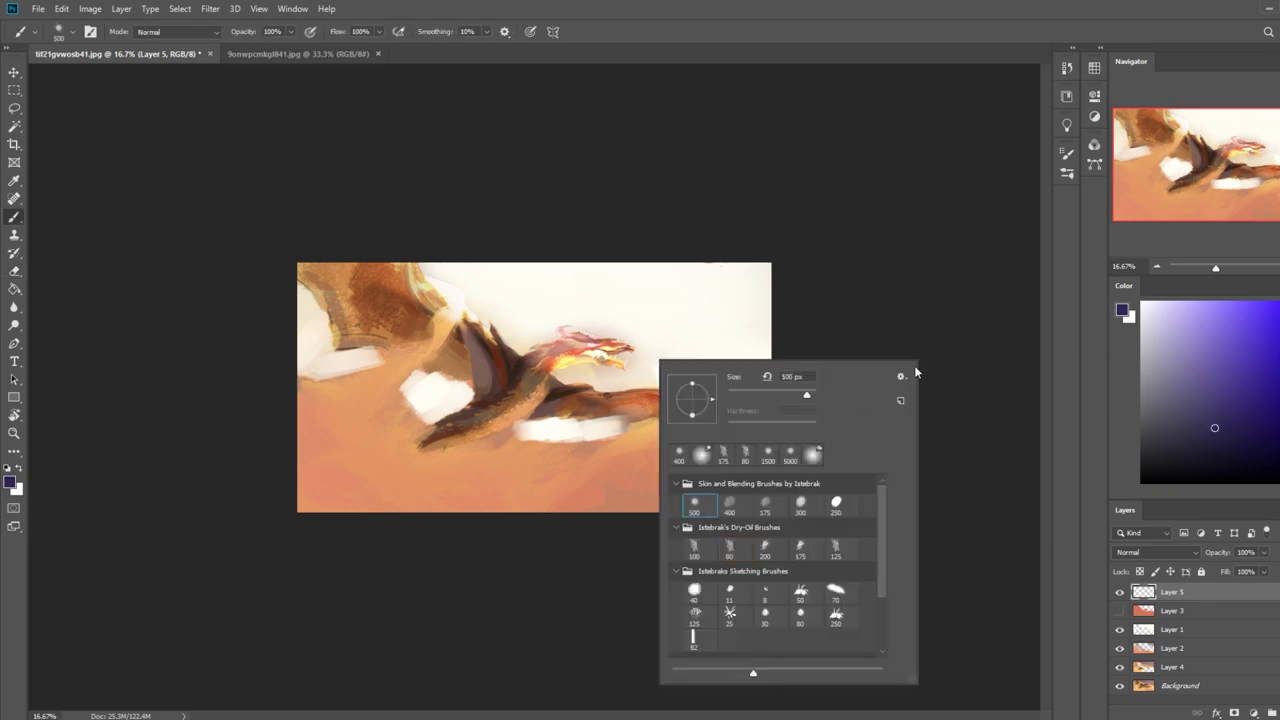
# Enlarge the brush to size 5000 and set the new layer's blend mode to Darken.
pyautogui.click(935, 304)
pyautogui.press(']')
pyautogui.press(']')
pyautogui.press(']')
pyautogui.press(']')
pyautogui.click(1157, 552)
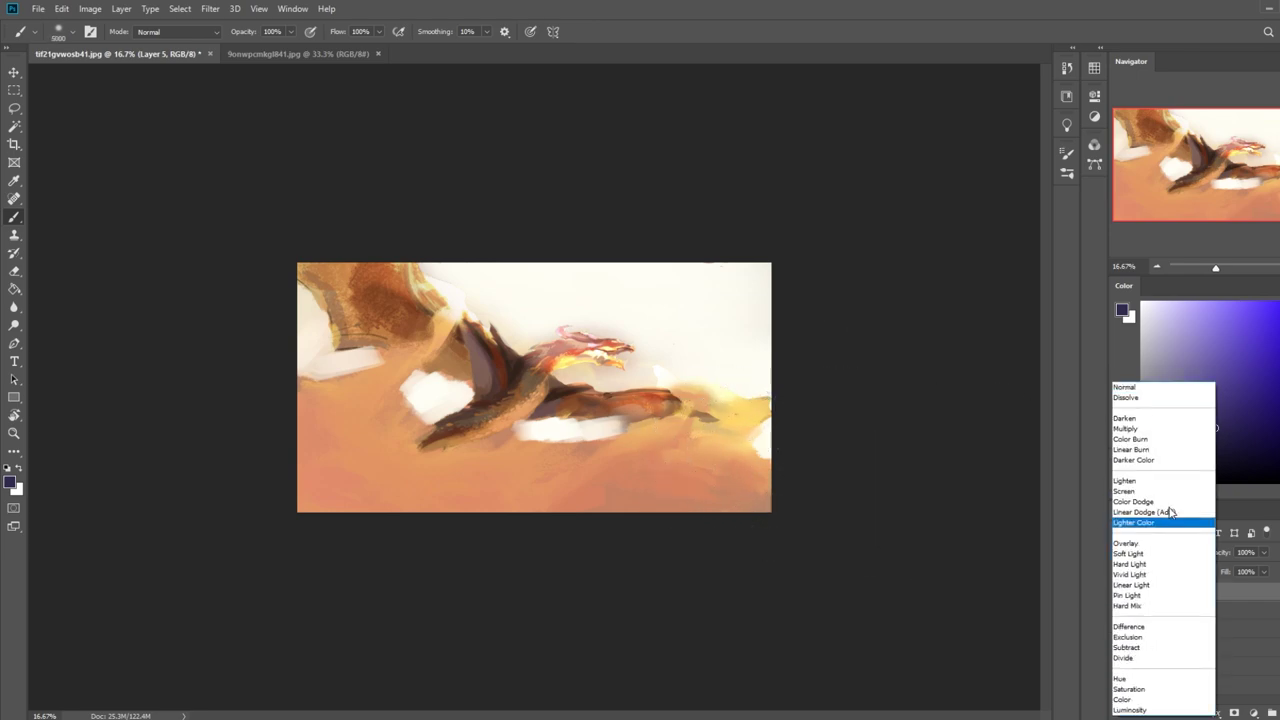
pyautogui.click(1125, 418)
# Try darkening the lower clouds with purple strokes, lower the brush opacity to 17%, and undo the strokes.
pyautogui.moveTo(823, 514)
pyautogui.mouseDown()
pyautogui.moveTo(229, 443)
pyautogui.moveTo(325, 130)
pyautogui.mouseUp()
pyautogui.click(291, 32)
pyautogui.moveTo(292, 47); pyautogui.dragTo(237, 48)
pyautogui.hotkey('ctrl', 'z')
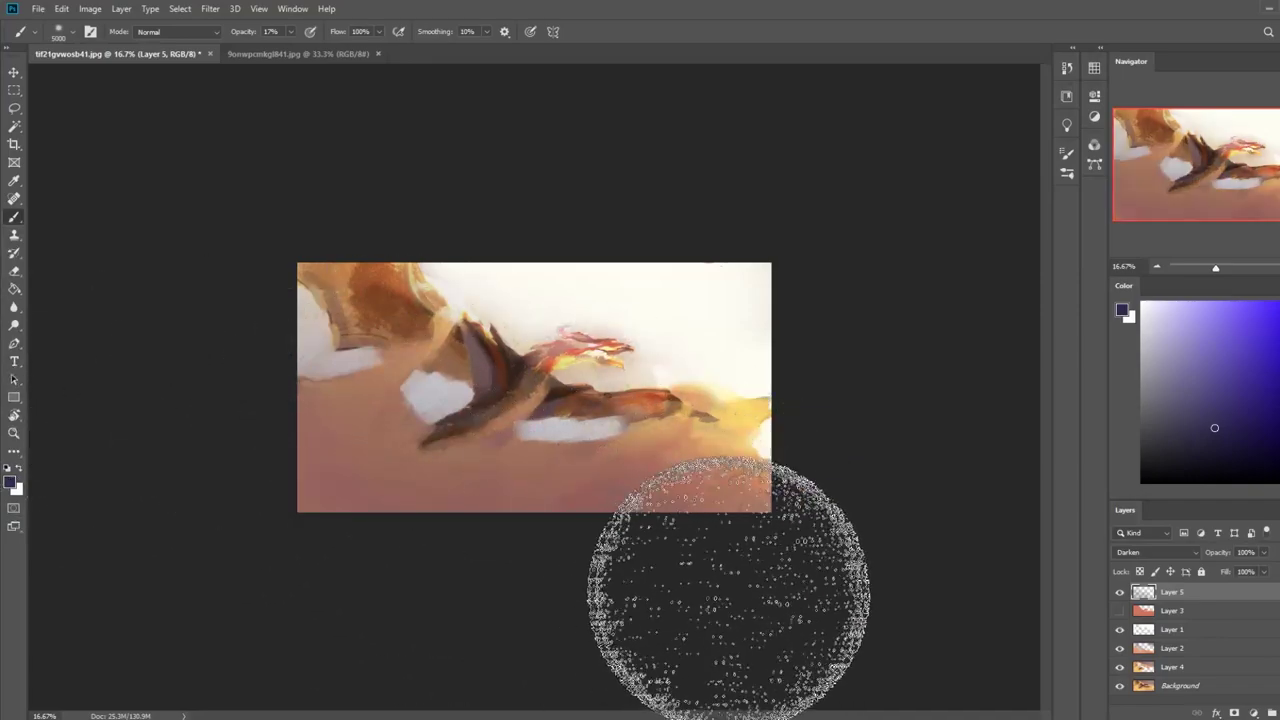
pyautogui.hotkey('ctrl', 'z')
# Paint dark purple over the lower clouds with the brush reduced to size 3700 and its opacity set to 48%.
pyautogui.press('[')
pyautogui.press('[')
pyautogui.press('[')
pyautogui.press('[')
pyautogui.press('[')
pyautogui.press('[')
pyautogui.press('[')
pyautogui.press('[')
pyautogui.press('[')
pyautogui.press('[')
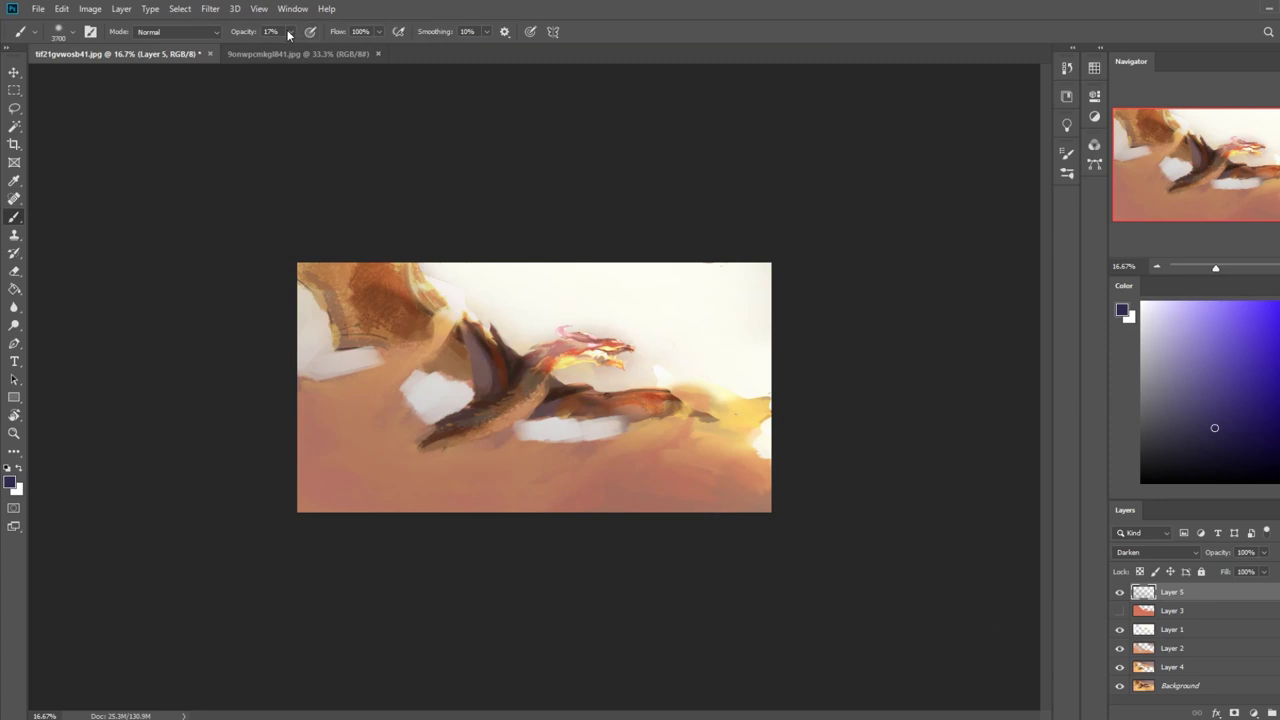
pyautogui.moveTo(294, 55); pyautogui.dragTo(304, 47)
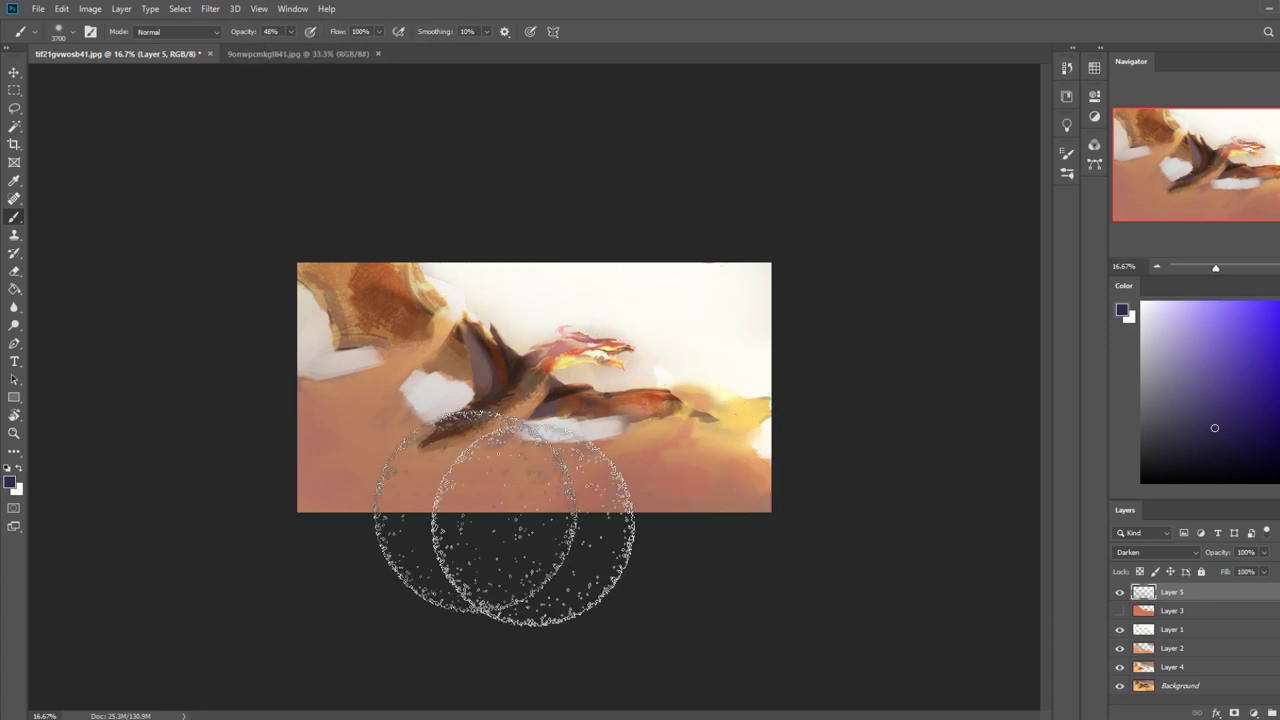
pyautogui.moveTo(528, 600); pyautogui.dragTo(708, 560)
pyautogui.moveTo(814, 596); pyautogui.dragTo(71, 423)
pyautogui.moveTo(791, 571); pyautogui.dragTo(300, 570)
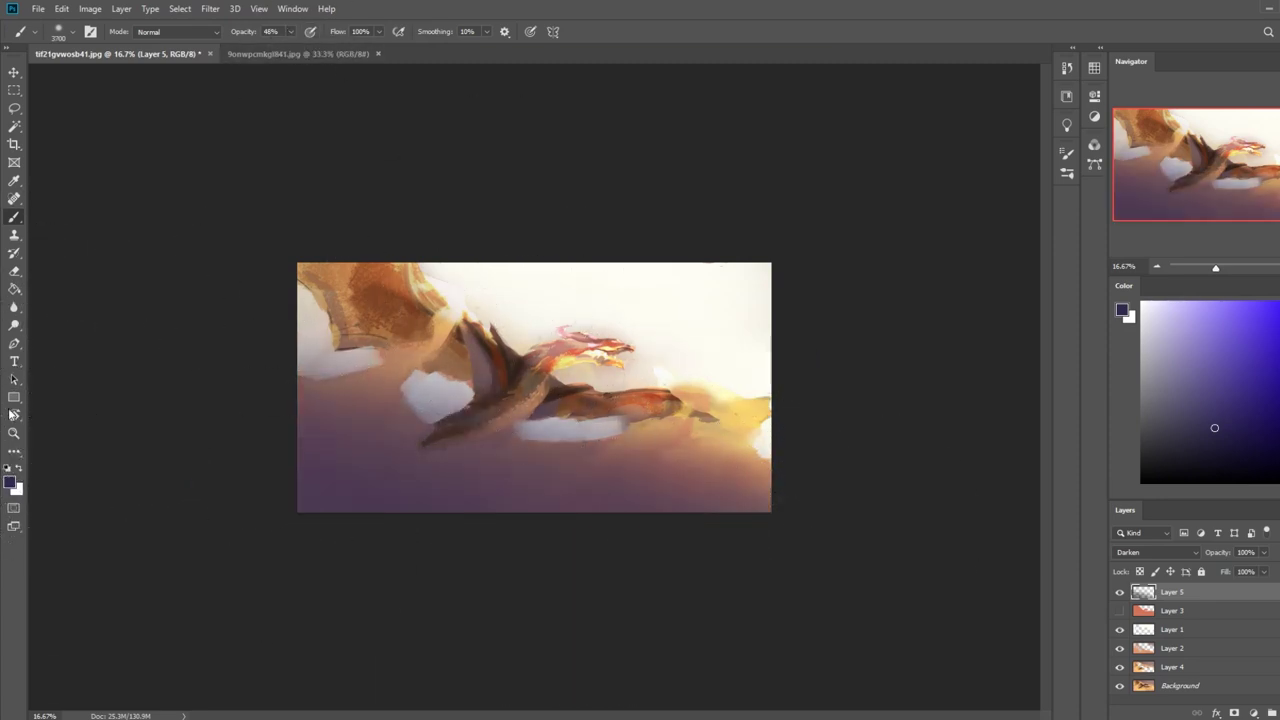
# Compare the painting with and without the purple Layer 5, and delete that layer.
pyautogui.click(1120, 592)
pyautogui.click(1120, 592)
pyautogui.click(1120, 592)
pyautogui.click(1120, 592)
pyautogui.click(1120, 593)
pyautogui.doubleClick(1120, 593)
pyautogui.click(1120, 593)
pyautogui.click(1120, 593)
pyautogui.press('Delete')
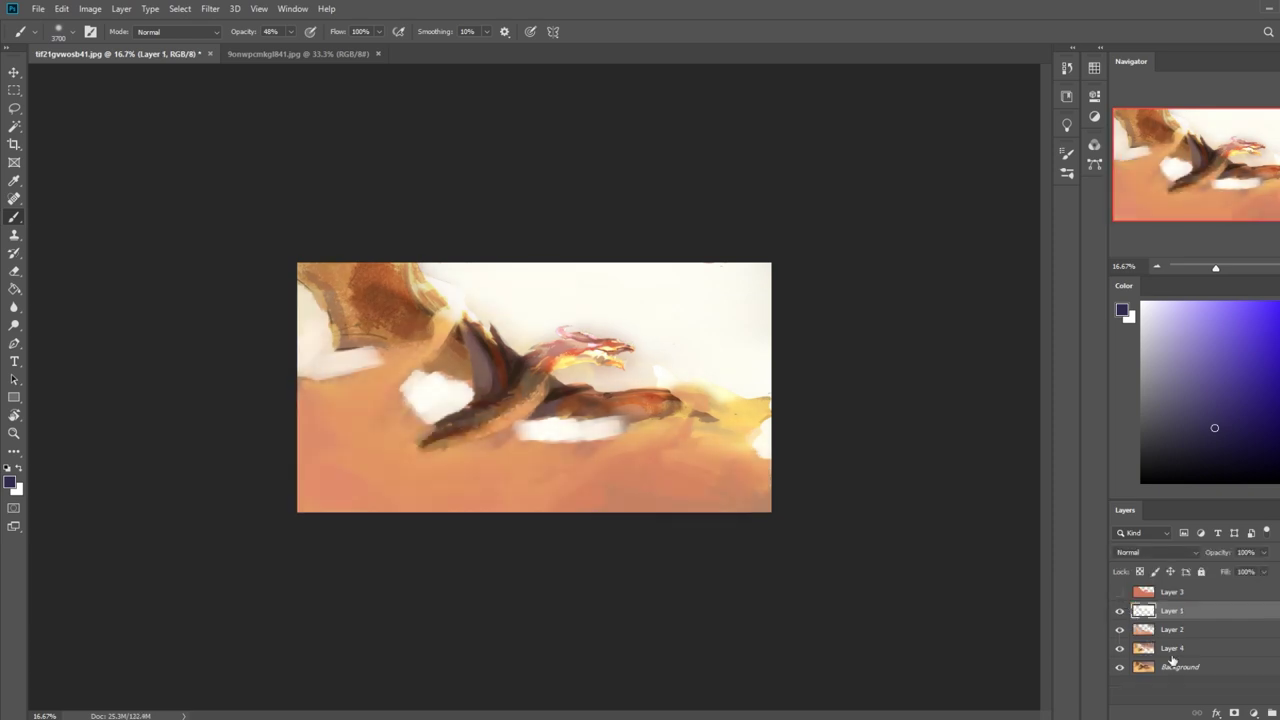
# Compare the painting with and without Layer 4, and undo back to the state before the dodged copy was added.
pyautogui.click(1120, 649)
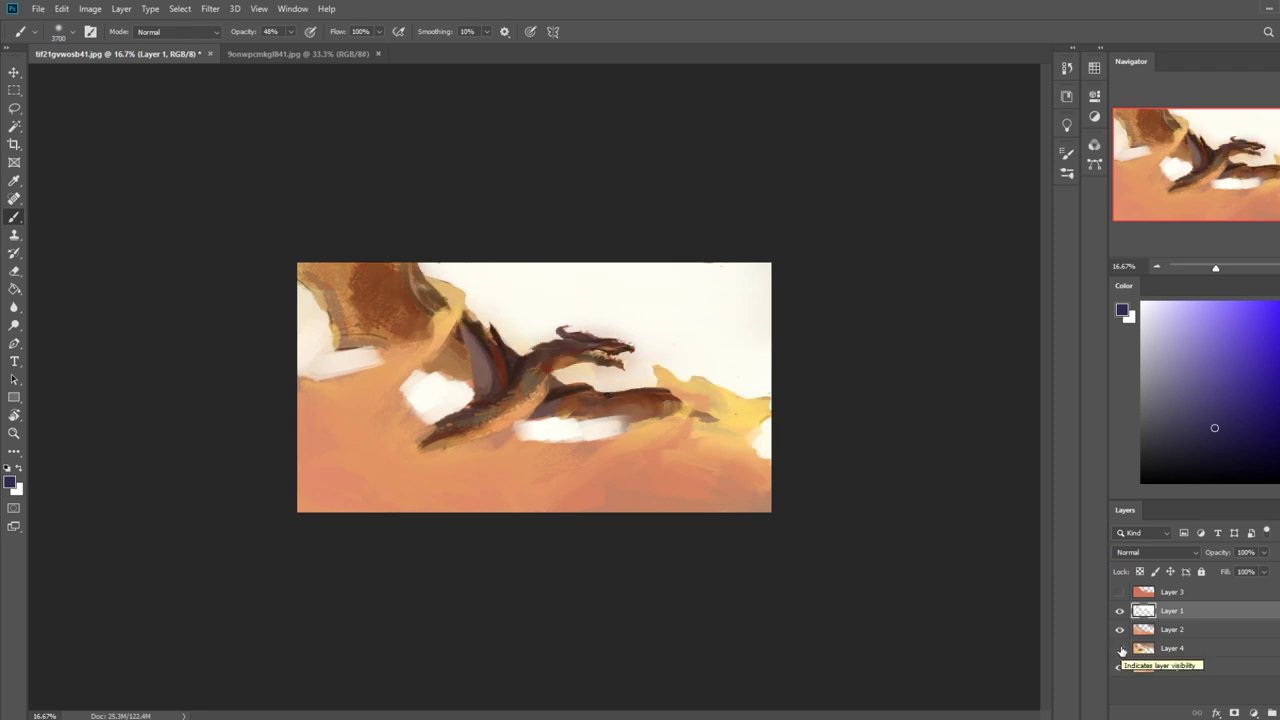
pyautogui.click(1120, 648)
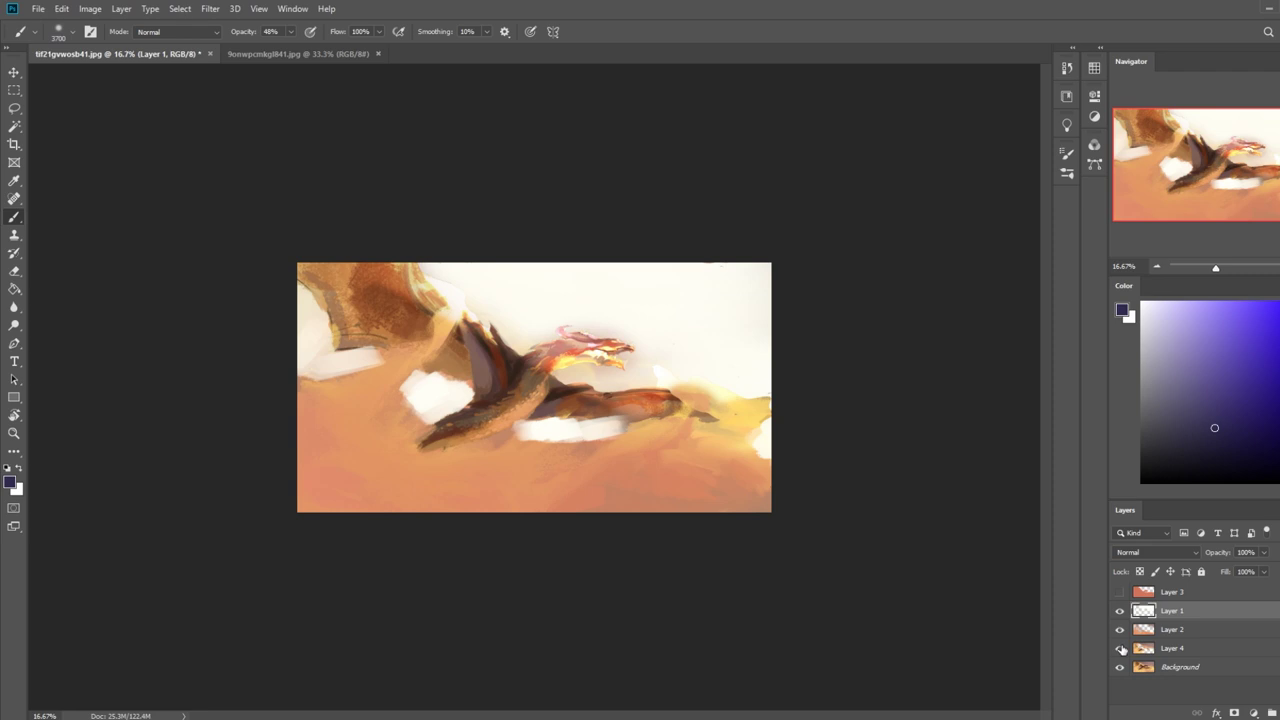
pyautogui.keyDown('ctrl'); pyautogui.click(1138, 635); pyautogui.keyUp('ctrl')
pyautogui.hotkey('ctrl', 'z')
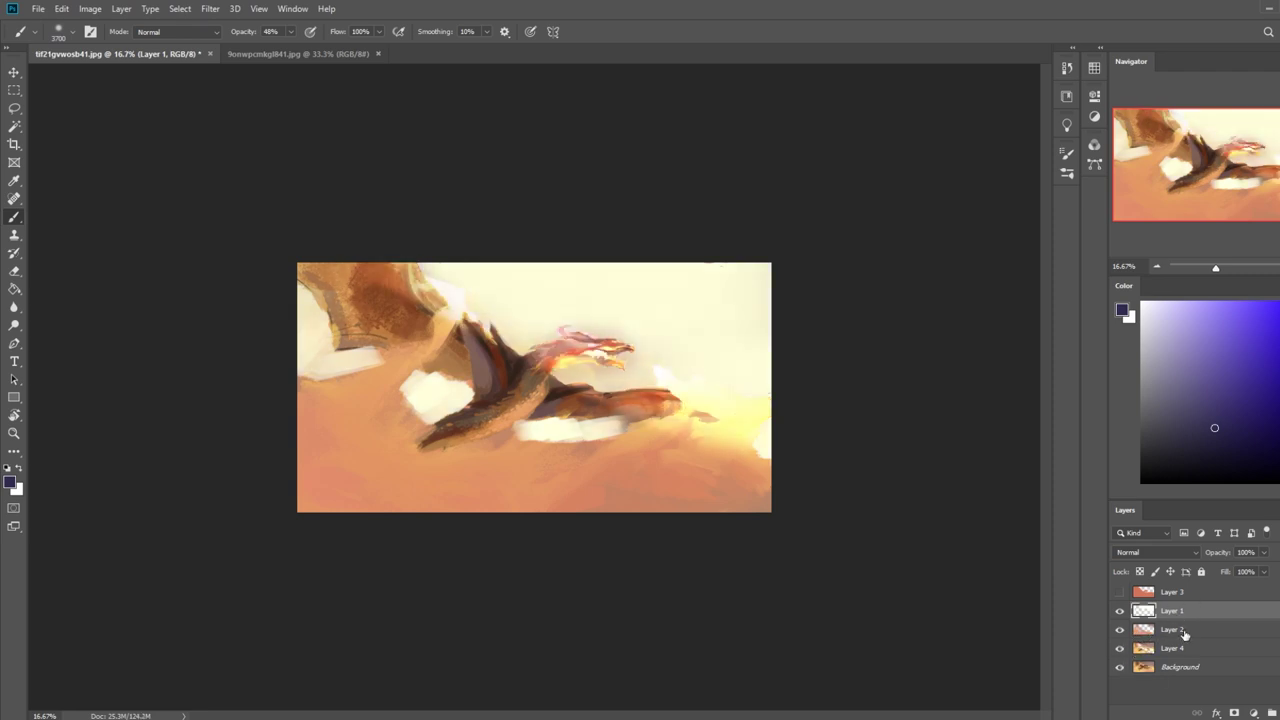
pyautogui.hotkey('ctrl', 'z')
pyautogui.hotkey('ctrl', 'z')
pyautogui.hotkey('ctrl', 'z')
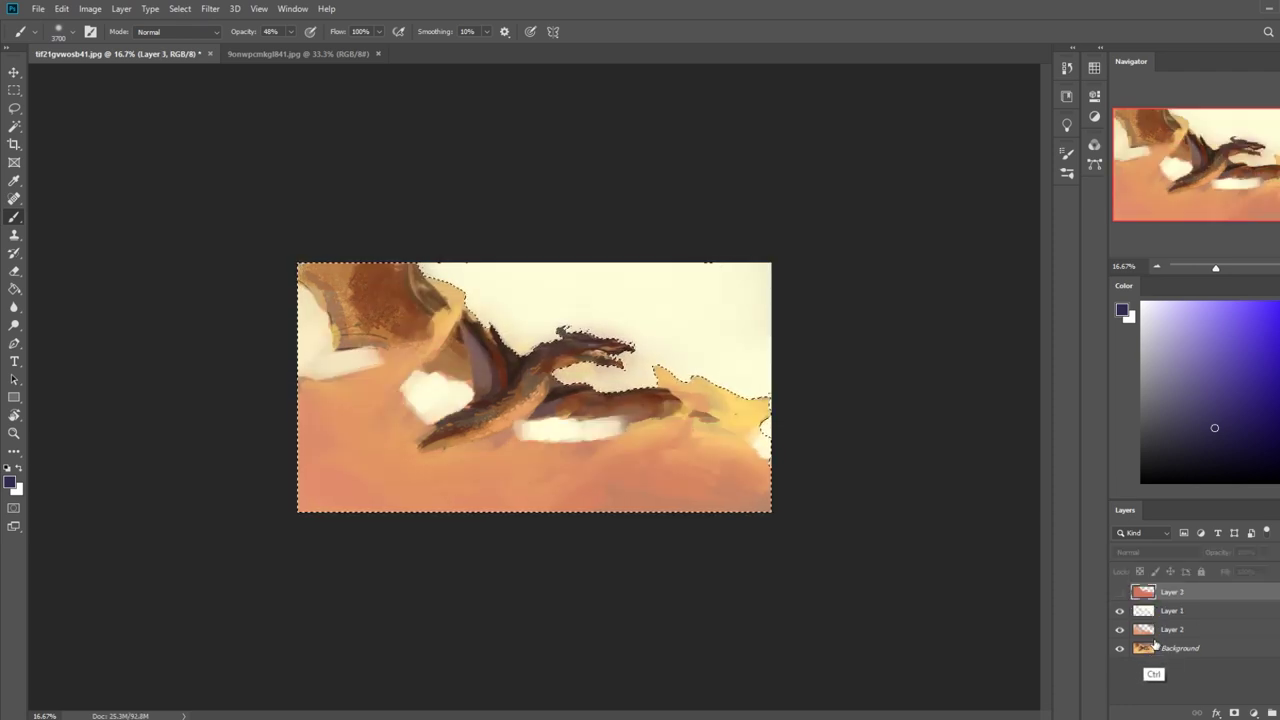
# Check Layer 1 by toggling its visibility, make the Background layer active and clear the selection.
pyautogui.click(1120, 612)
pyautogui.click(1120, 614)
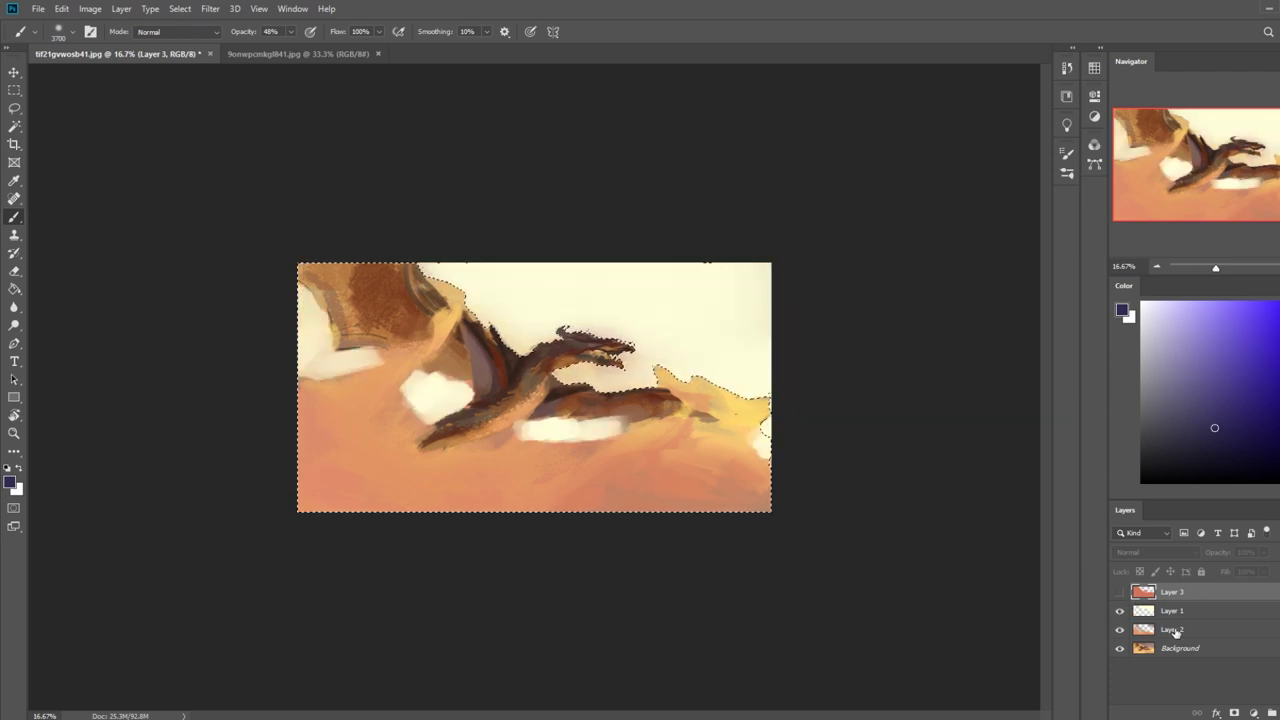
pyautogui.click(1170, 614)
pyautogui.click(1176, 634)
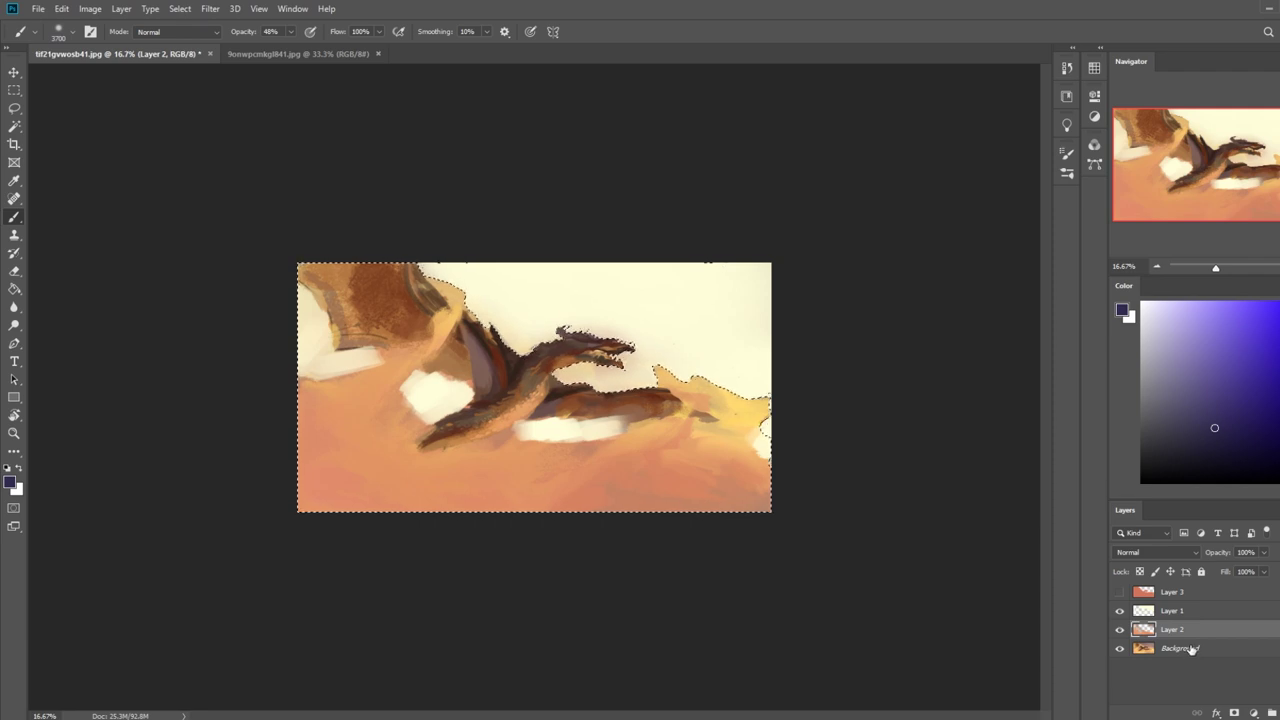
pyautogui.click(1187, 651)
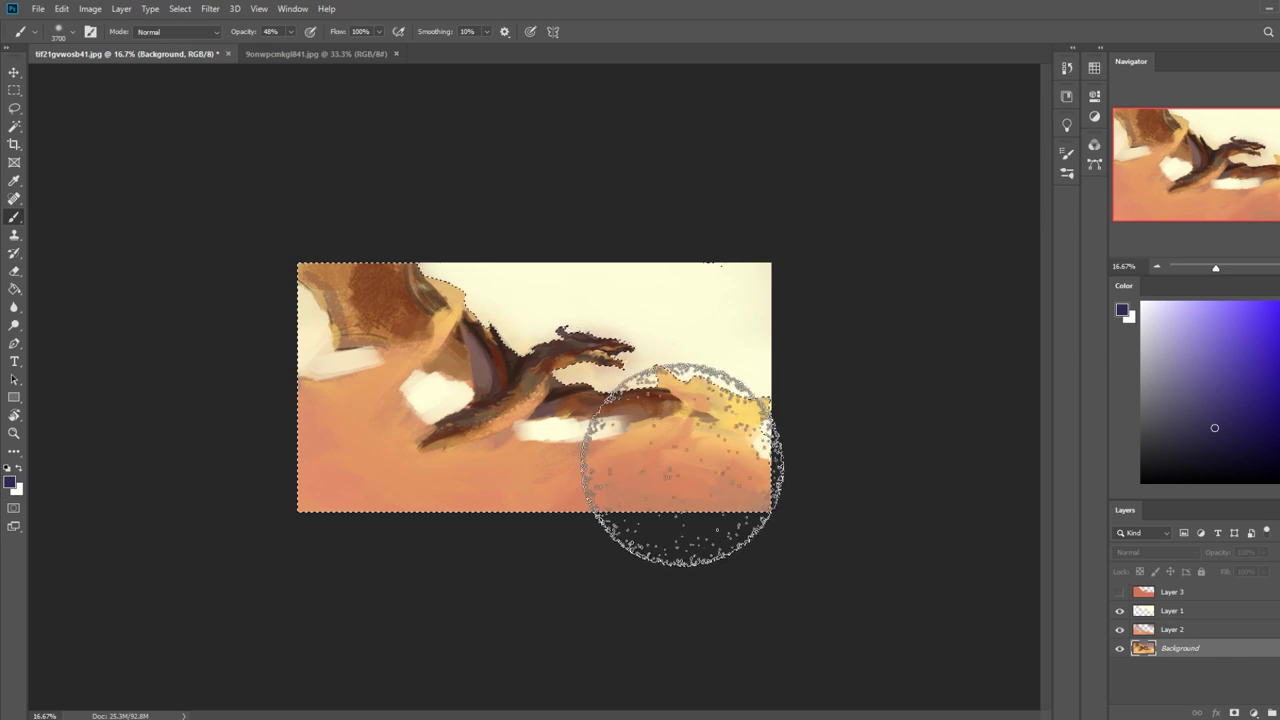
pyautogui.press('w')
pyautogui.rightClick(634, 390)
pyautogui.click(660, 397)
pyautogui.press('b')
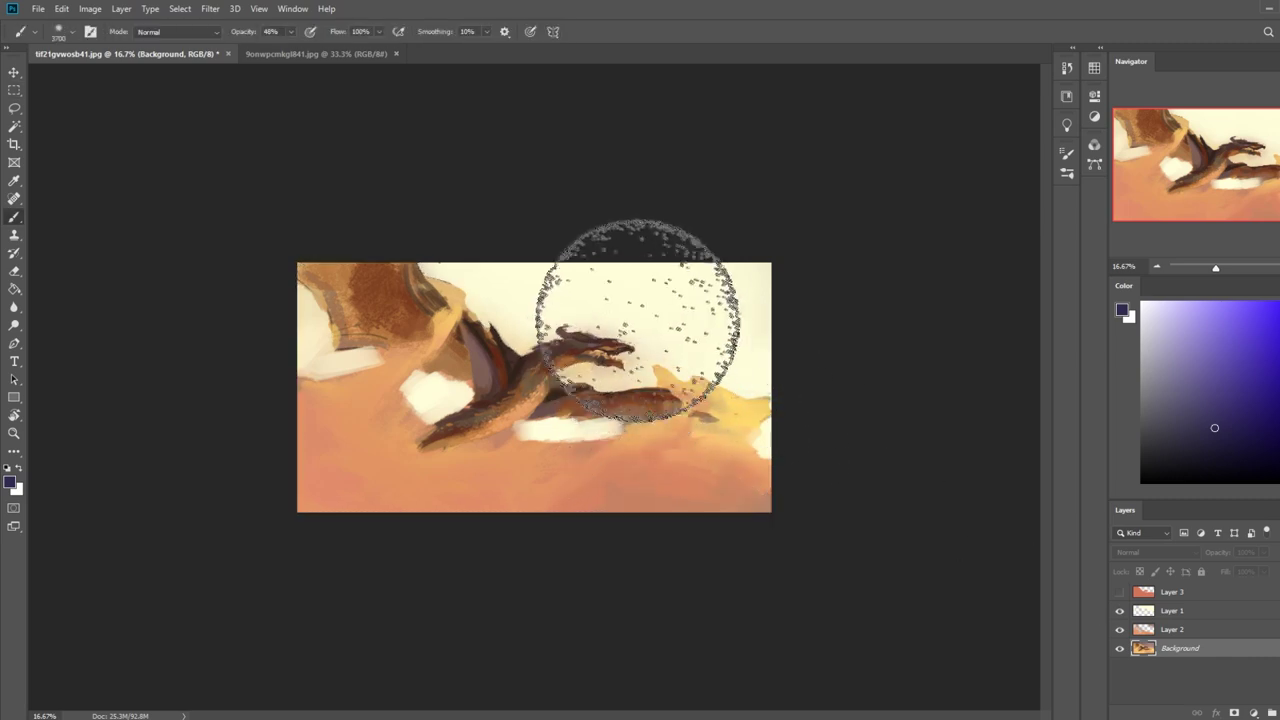
# Try painting the sampled pale sky colour across the Background with the large soft brush, and undo it.
pyautogui.keyDown('alt'); pyautogui.click(700, 310); pyautogui.keyUp('alt')
pyautogui.moveTo(697, 354)
pyautogui.mouseDown()
pyautogui.moveTo(468, 377)
pyautogui.moveTo(258, 262)
pyautogui.mouseUp()
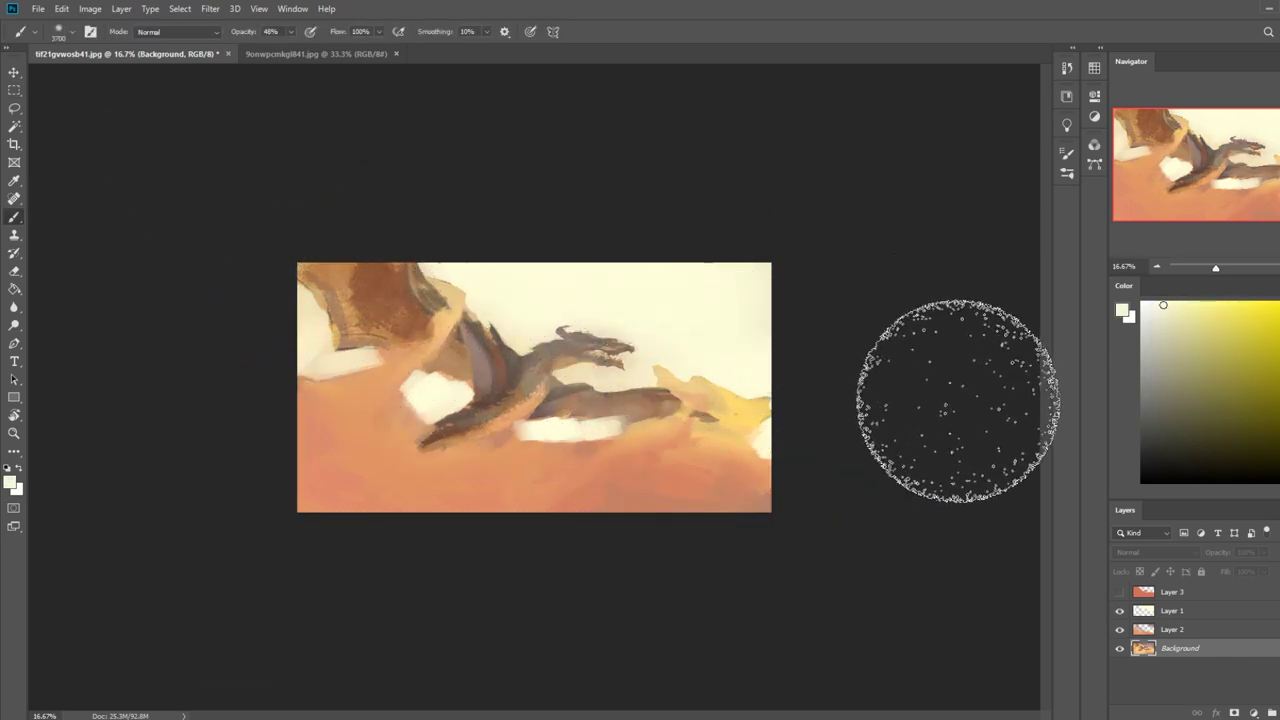
pyautogui.hotkey('ctrl', 'z')
# Paint the sampled golden cloud colour over the dragon on the Background in Lighten brush mode, enlarging the brush to size 4700.
pyautogui.keyDown('alt'); pyautogui.click(714, 406); pyautogui.keyUp('alt')
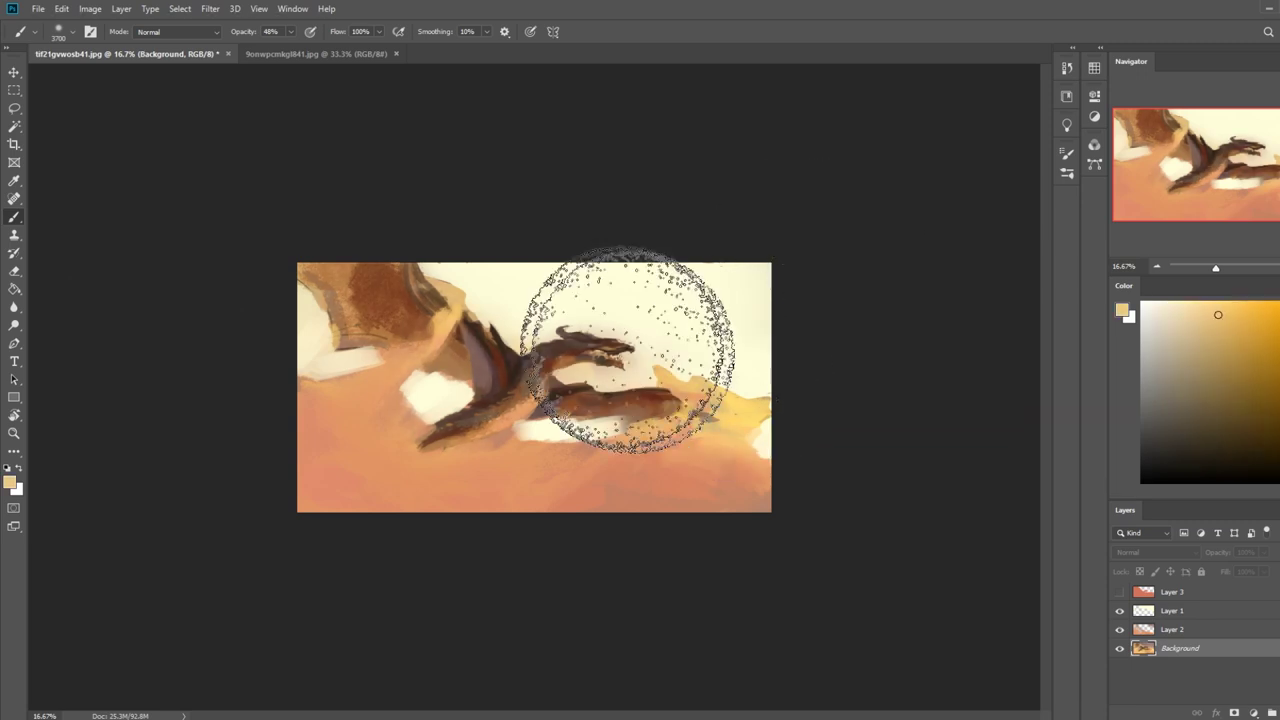
pyautogui.click(192, 32)
pyautogui.click(178, 157)
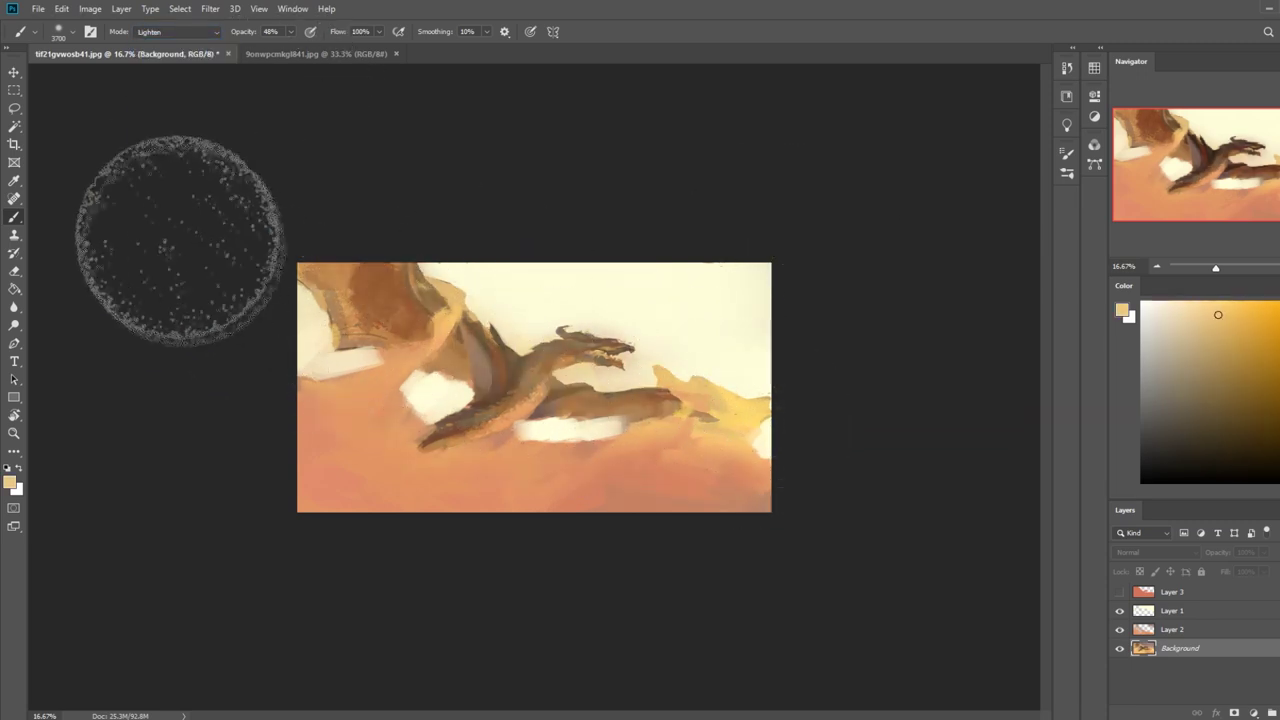
pyautogui.moveTo(208, 265); pyautogui.dragTo(831, 434)
pyautogui.press(']')
pyautogui.press(']')
pyautogui.press(']')
pyautogui.press(']')
pyautogui.press(']')
pyautogui.press(']')
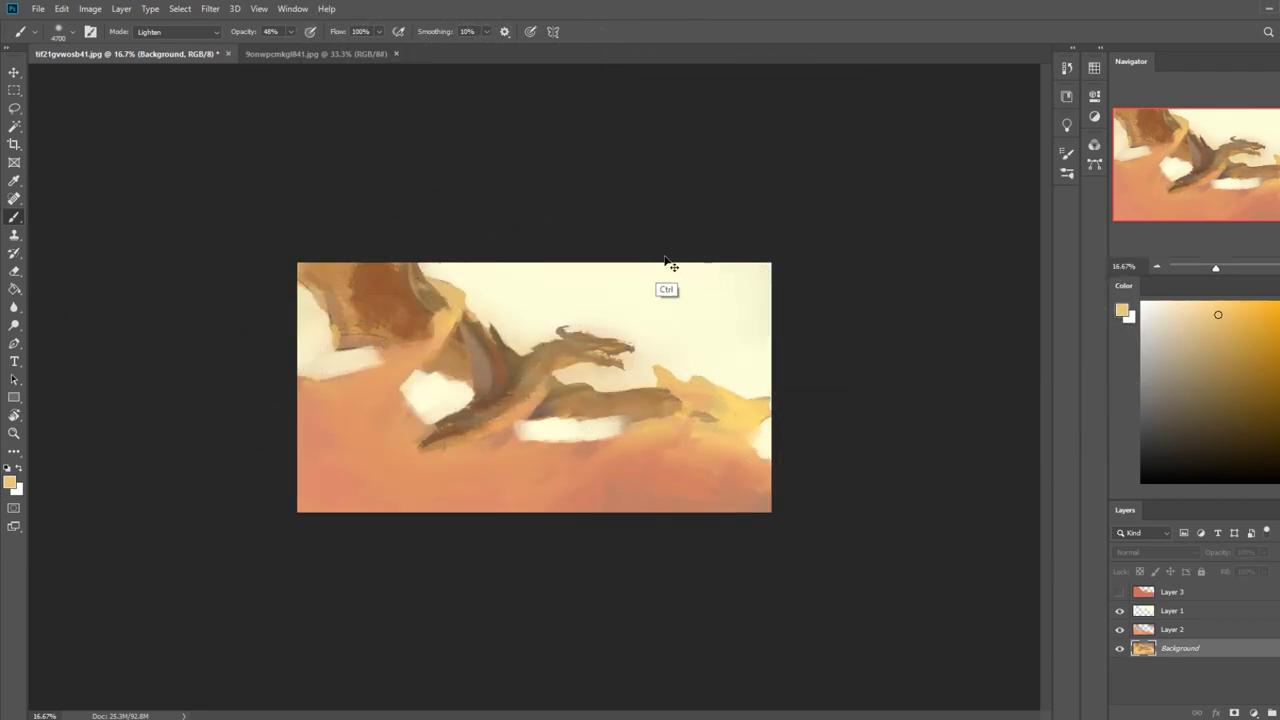
# Paint the sampled pale sky yellow along the Background's lower edge in Normal brush mode at 91% opacity.
pyautogui.keyDown('alt'); pyautogui.click(686, 320); pyautogui.keyUp('alt')
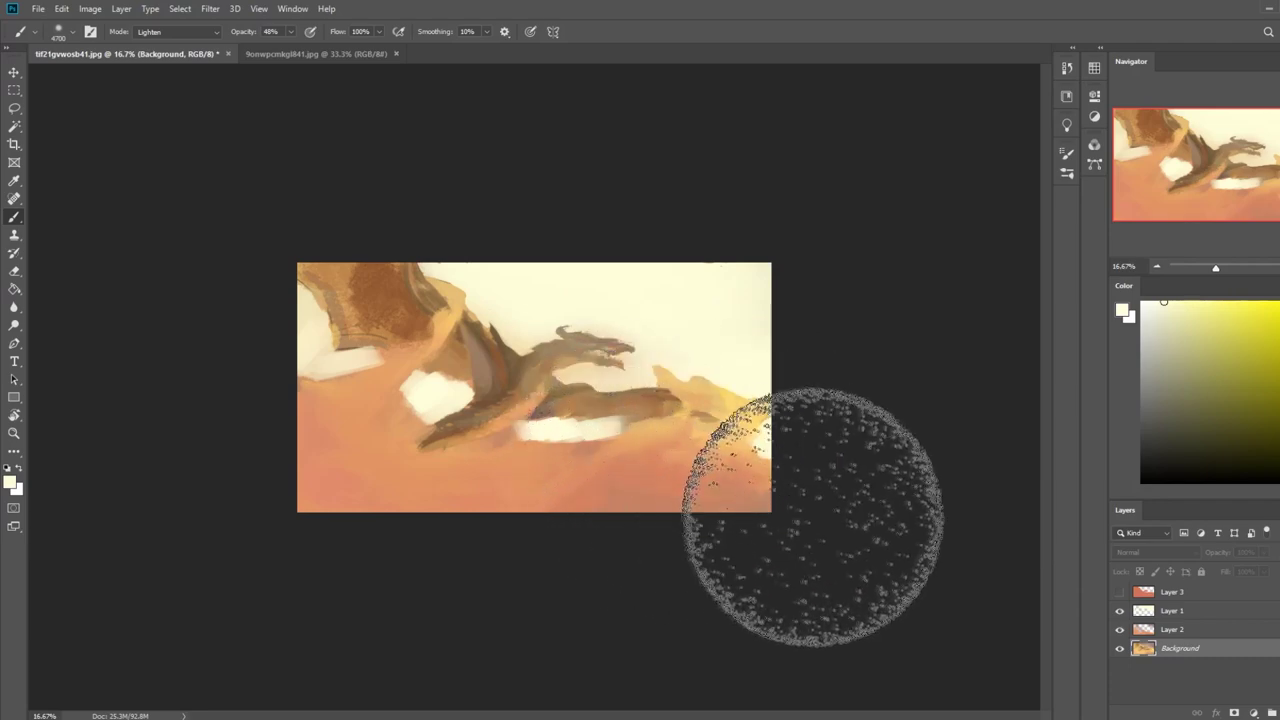
pyautogui.click(175, 31)
pyautogui.click(160, 42)
pyautogui.click(290, 32)
pyautogui.moveTo(294, 45); pyautogui.dragTo(319, 47)
pyautogui.click(287, 560)
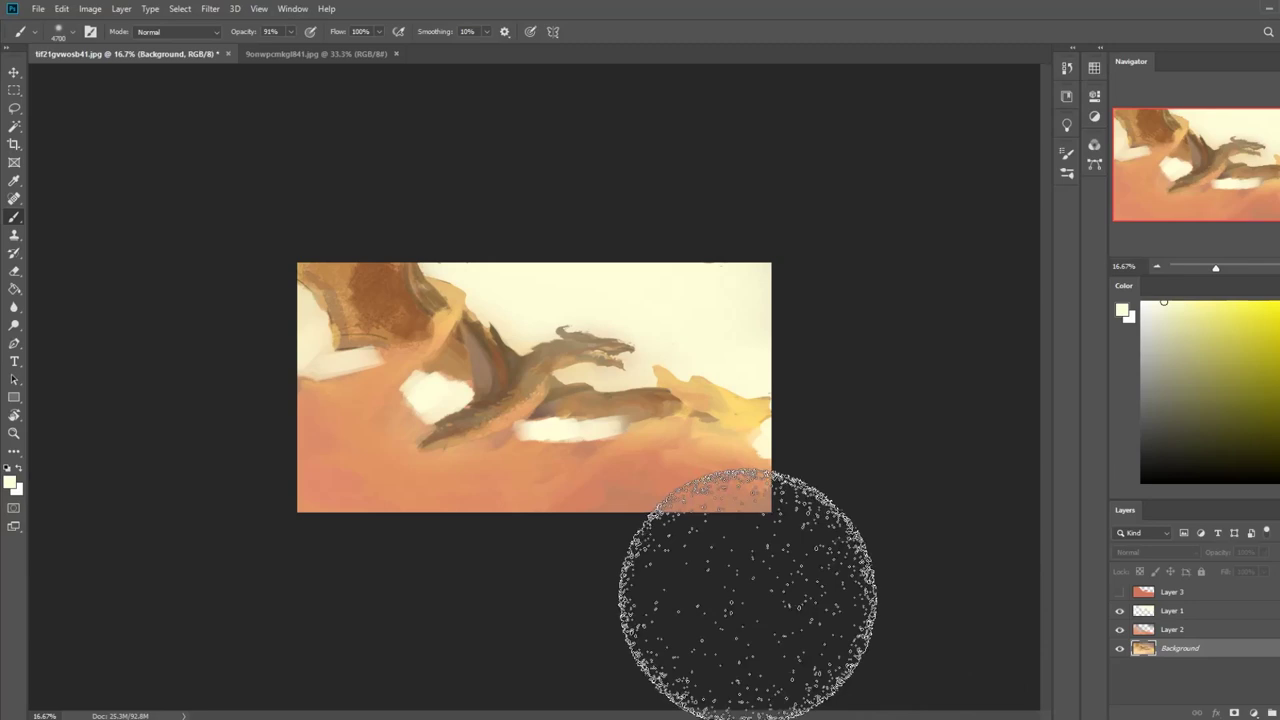
# Make Layer 1 active and hide Layer 2.
pyautogui.click(1140, 615)
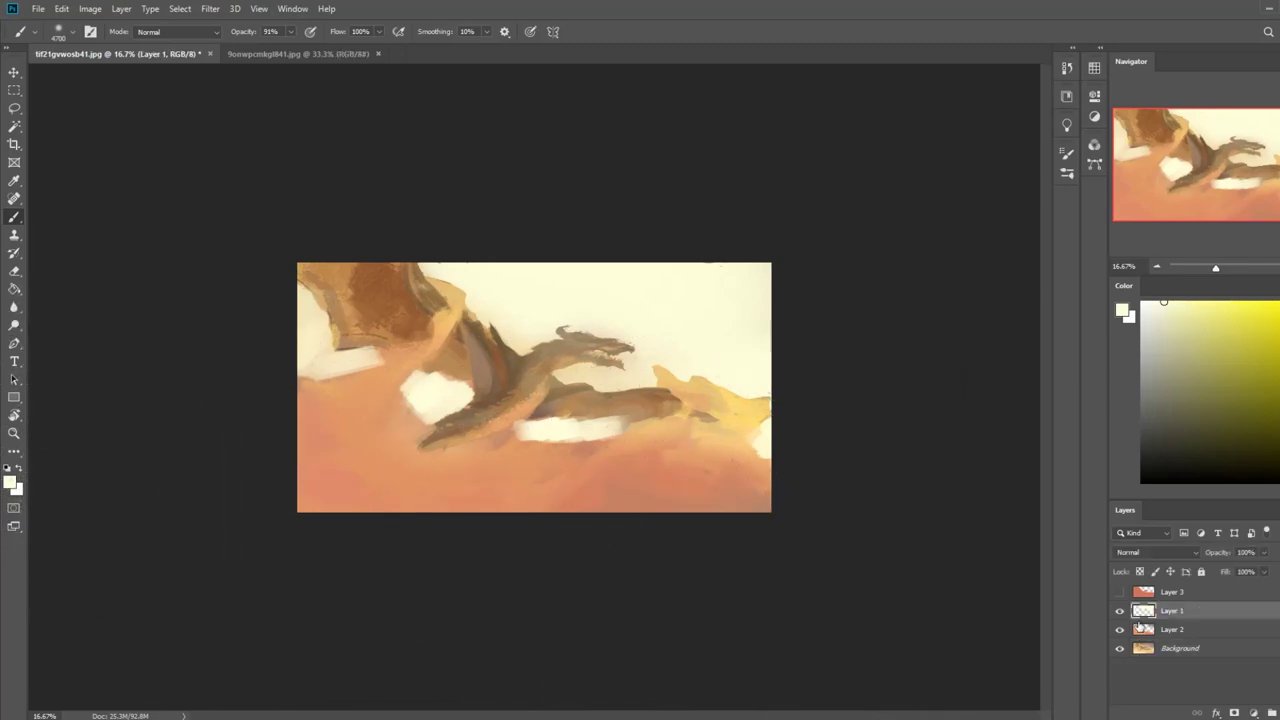
pyautogui.click(1120, 632)
pyautogui.click(1120, 632)
pyautogui.click(1120, 632)
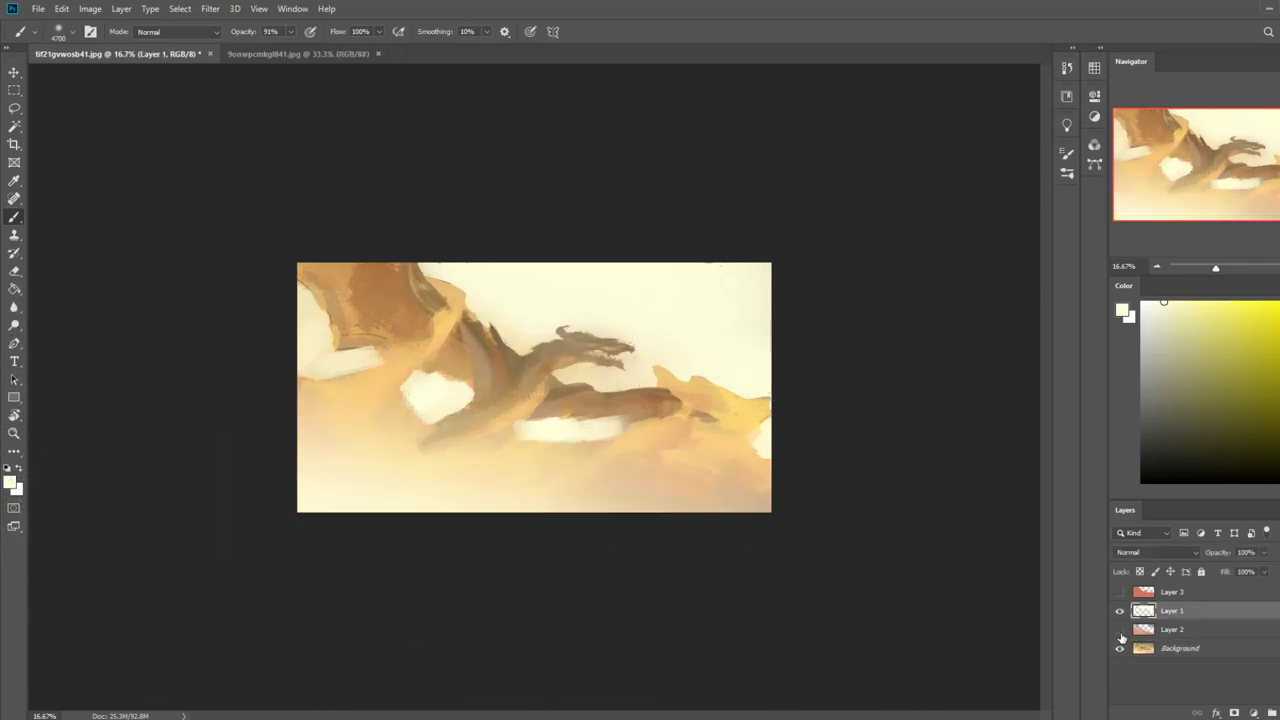
# Show Layer 2, set its fill to 33%, and merge it down into the Background.
pyautogui.click(1178, 631)
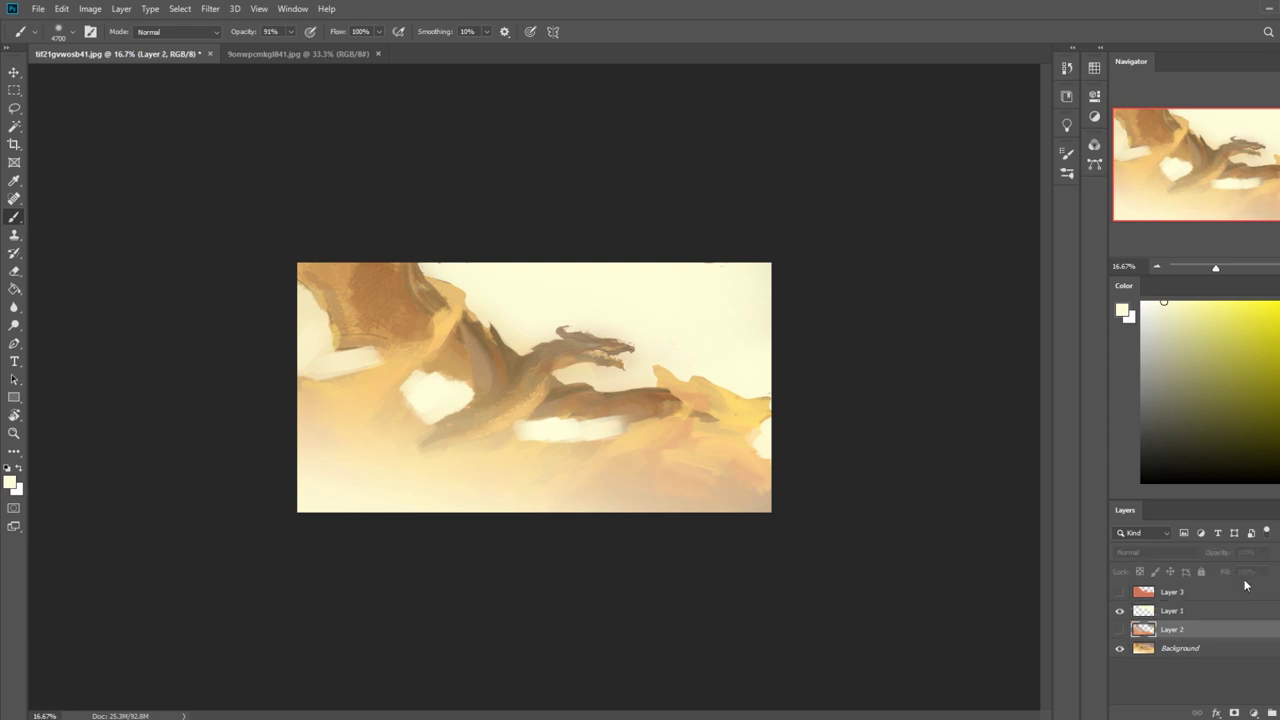
pyautogui.click(1120, 629)
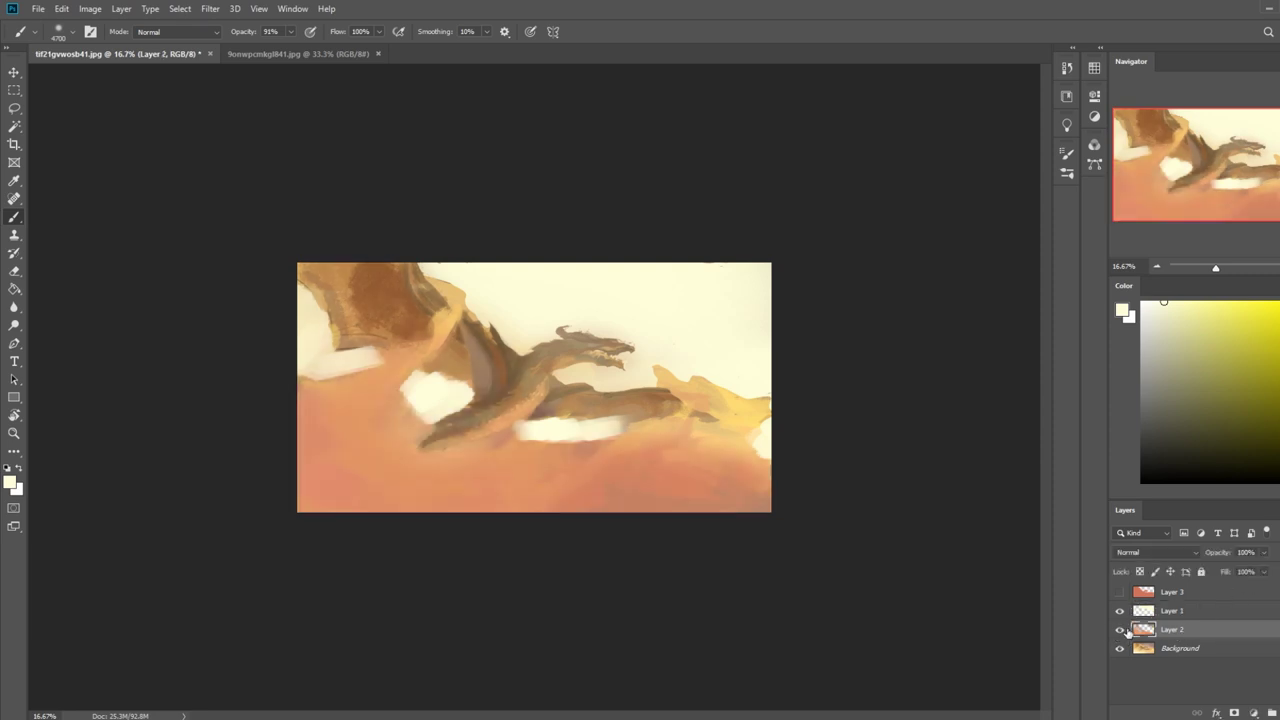
pyautogui.click(1263, 571)
pyautogui.moveTo(1264, 590); pyautogui.dragTo(1221, 591)
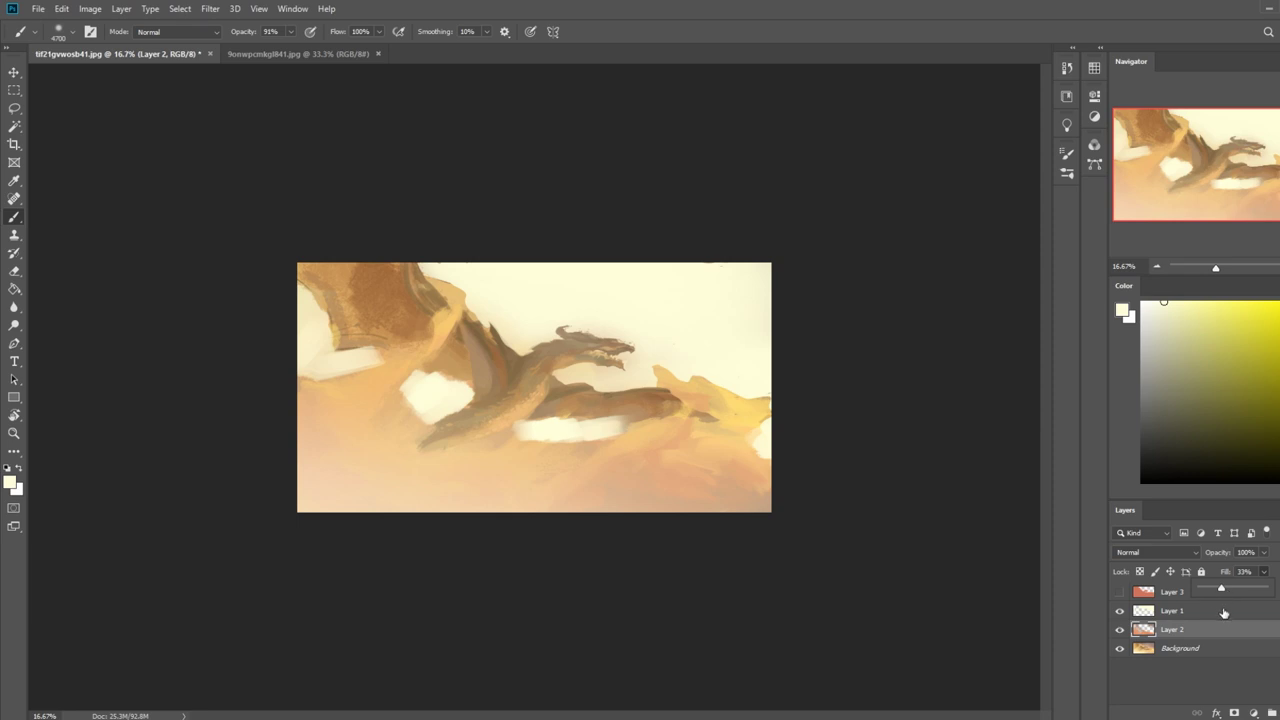
pyautogui.click(1190, 630)
pyautogui.rightClick(1193, 630)
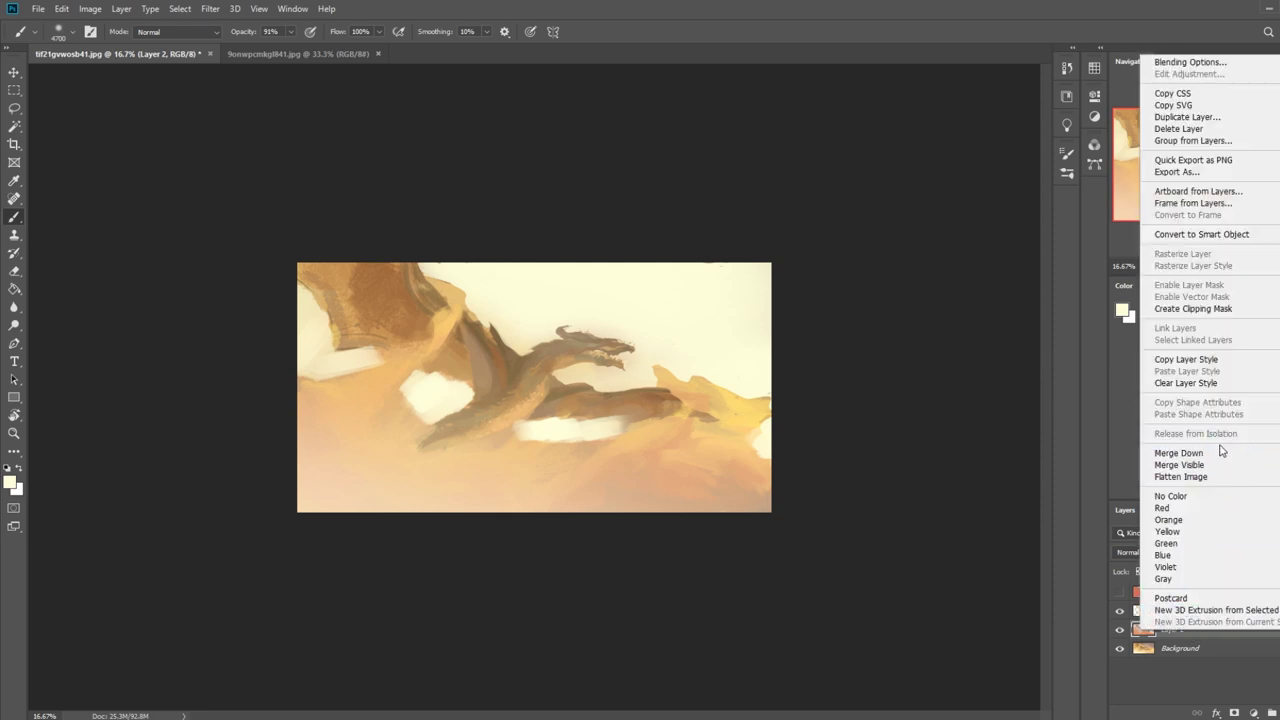
pyautogui.click(1190, 453)
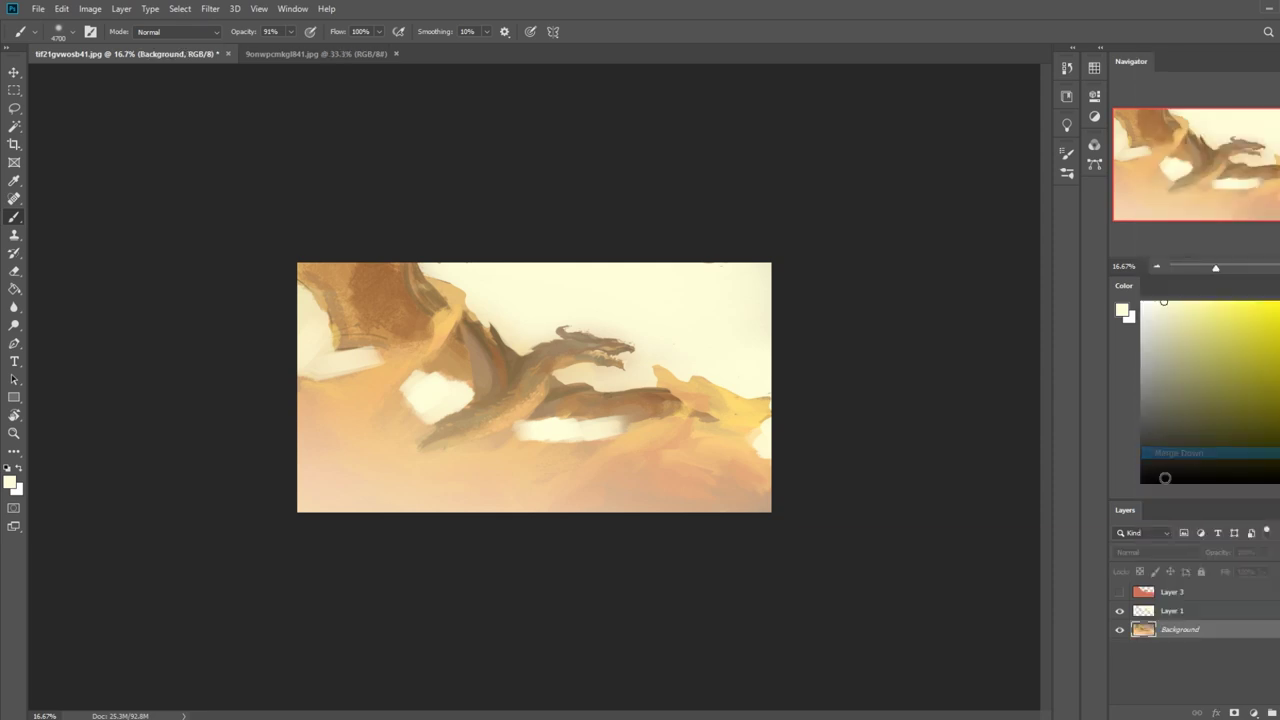
# Load Layer 3's red shape as a selection, hide Layer 3 again, and add a new layer above Layer 1.
pyautogui.click(1121, 592)
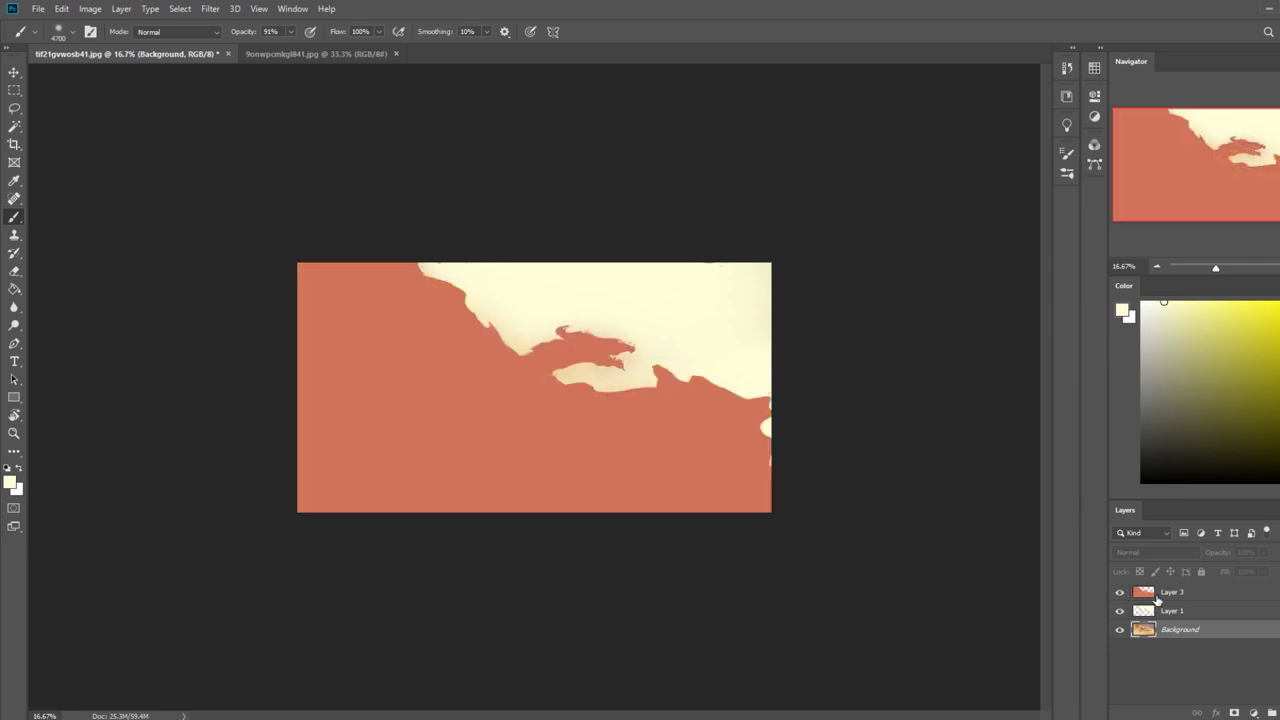
pyautogui.click(1170, 597)
pyautogui.press('v')
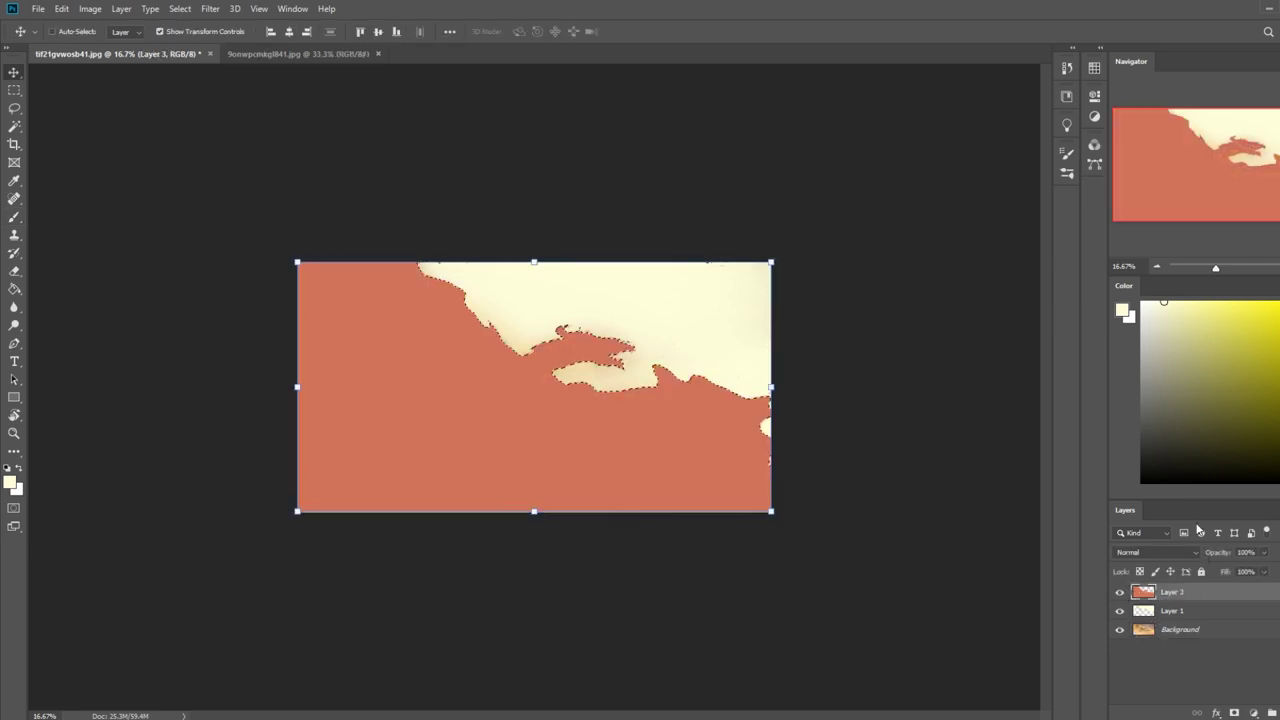
pyautogui.click(1170, 610)
pyautogui.keyDown('ctrl'); pyautogui.click(1146, 611); pyautogui.keyUp('ctrl')
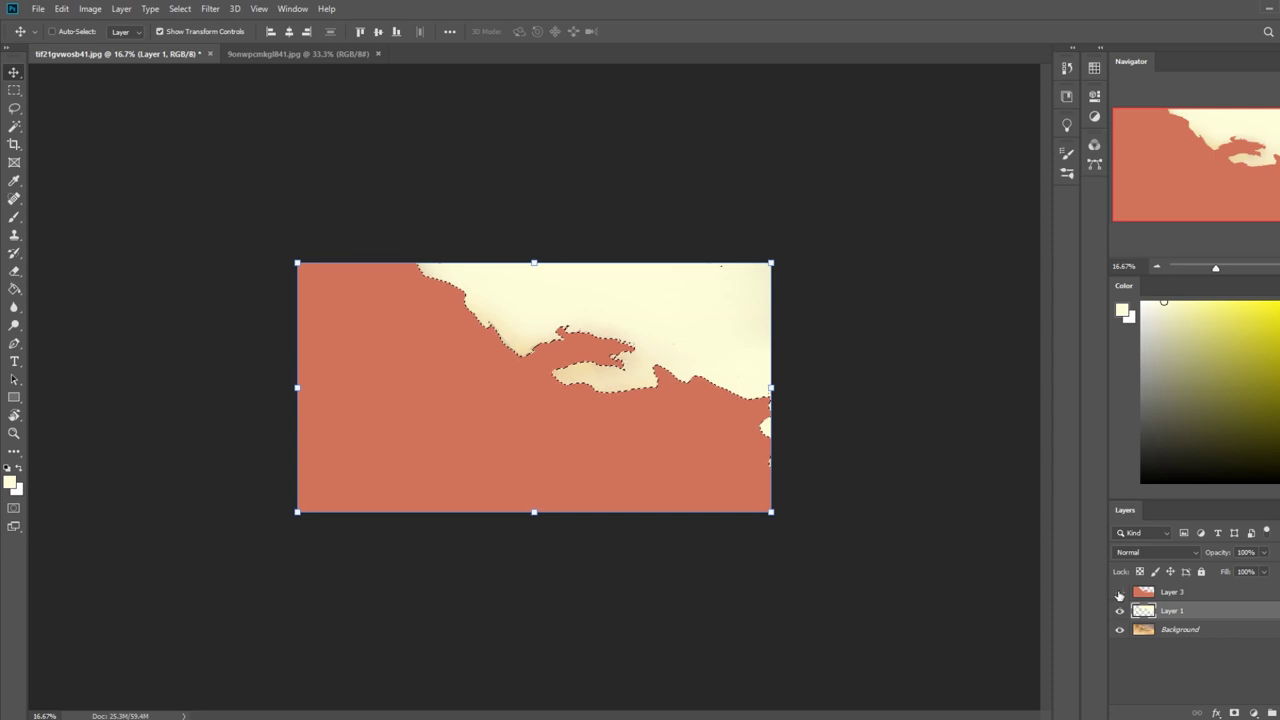
pyautogui.click(1120, 592)
pyautogui.hotkey('ctrl', 'j')
pyautogui.press('g')
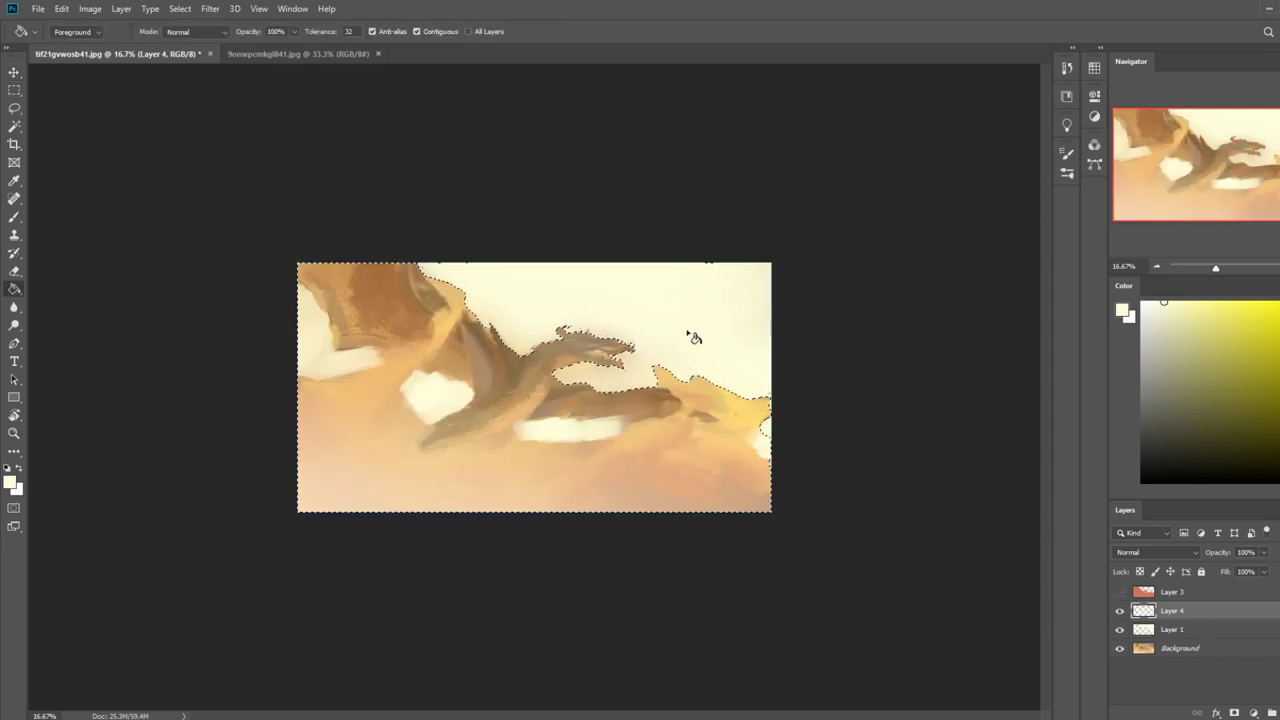
pyautogui.click(686, 350)
pyautogui.hotkey('ctrl', 'z')
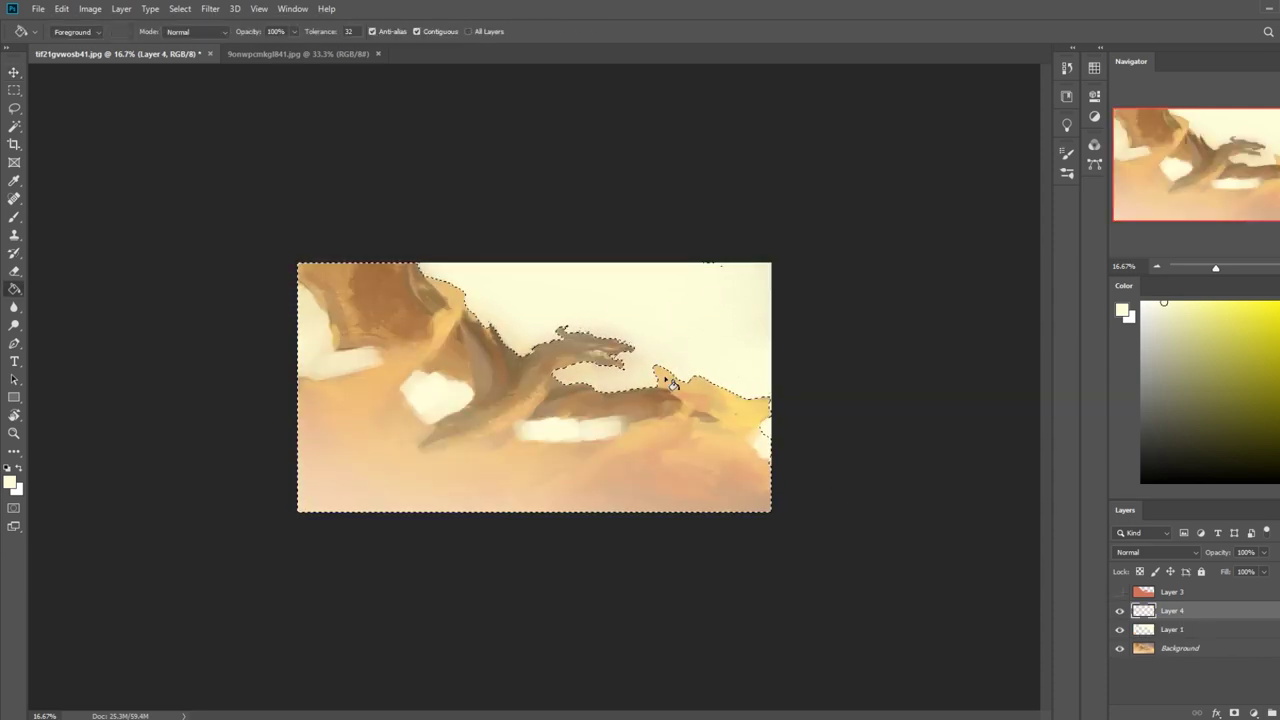
# Invert the selection to the sky, fill it with the pale yellow foreground colour on Layer 4, and deselect.
pyautogui.press('m')
pyautogui.rightClick(665, 372)
pyautogui.click(705, 394)
pyautogui.press('g')
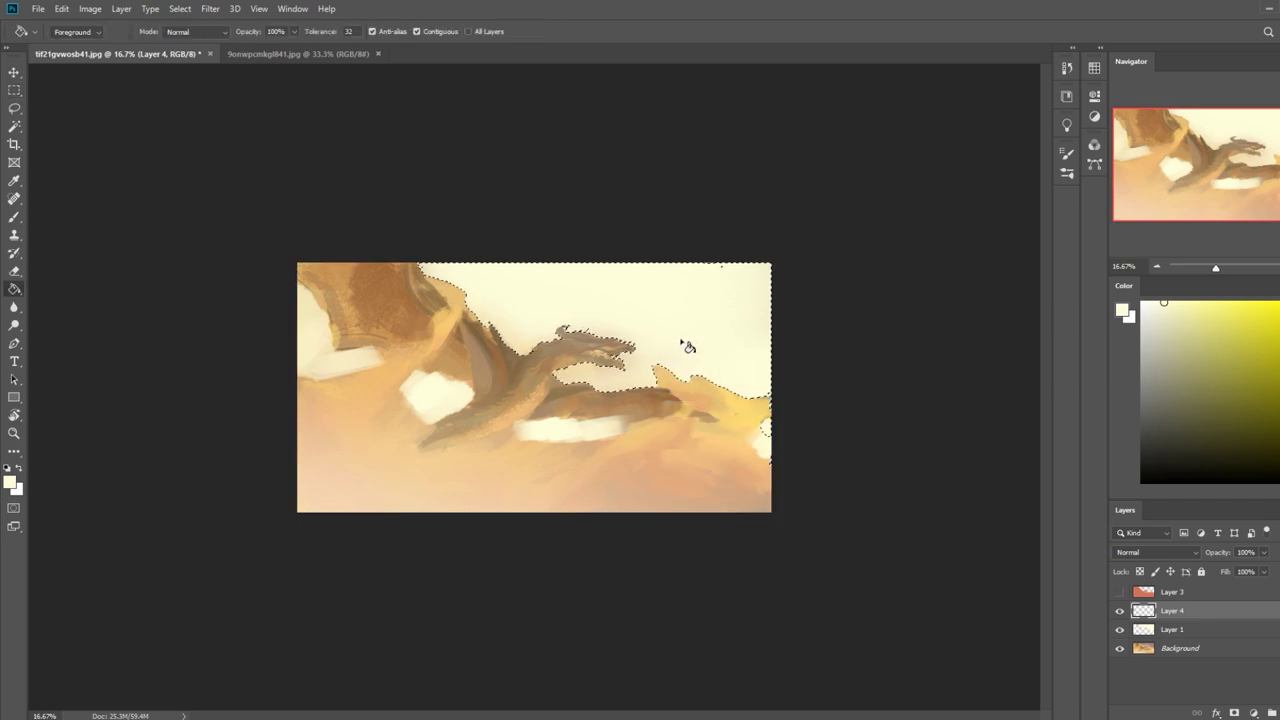
pyautogui.press('m')
pyautogui.rightClick(664, 337)
pyautogui.click(699, 359)
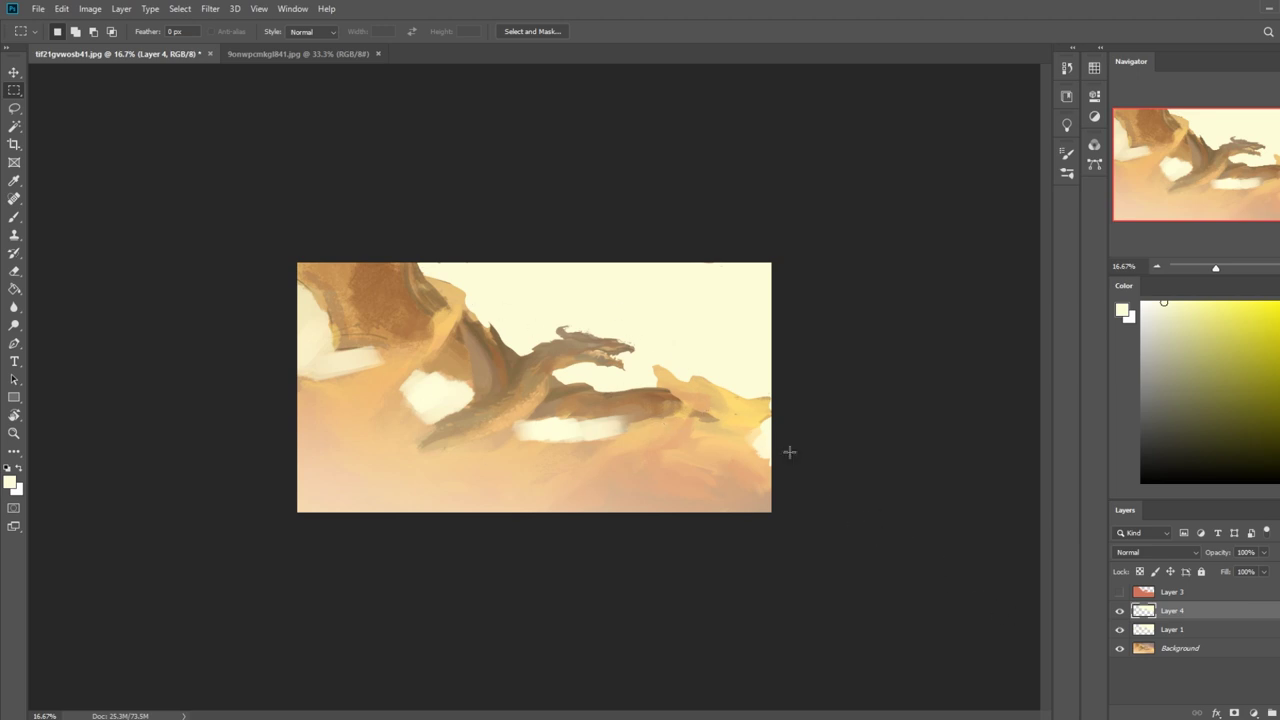
# Add a new layer above Layer 3 and set up the size 30 sketching brush with a bright orange-red colour.
pyautogui.click(1165, 591)
pyautogui.hotkey('ctrl', 'shift', 'alt', 'n')
pyautogui.press('b')
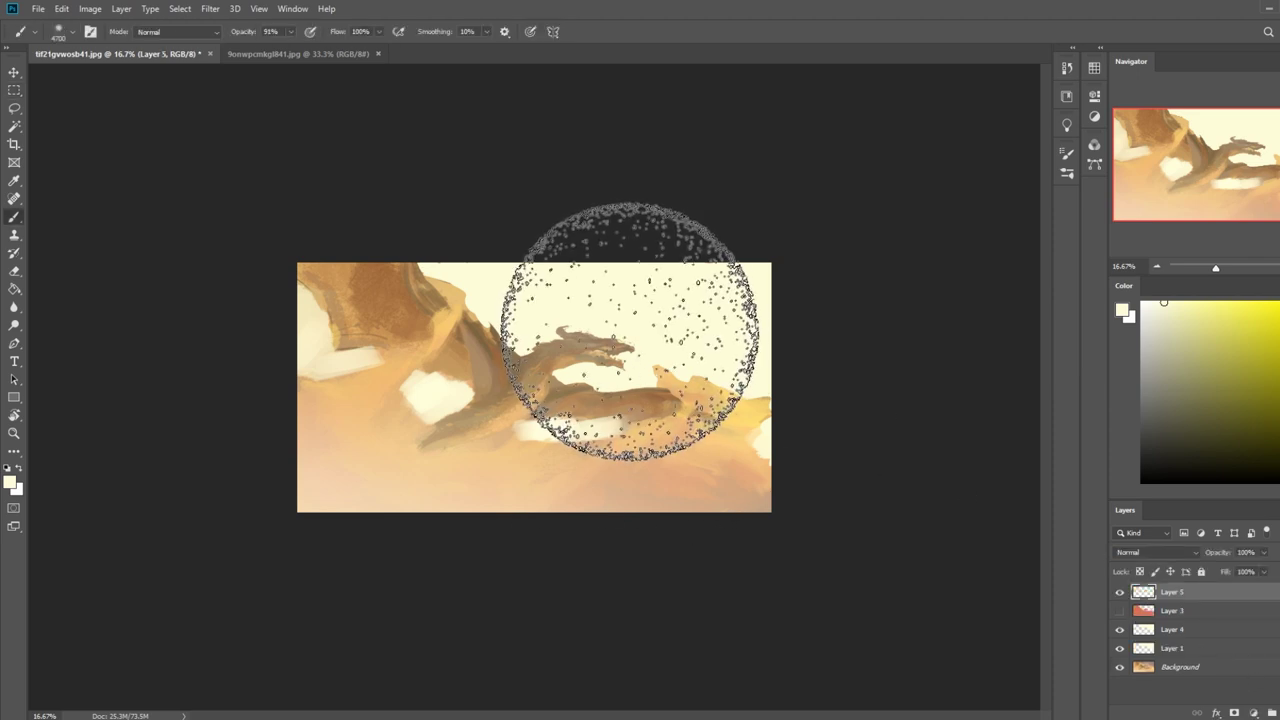
pyautogui.rightClick(641, 348)
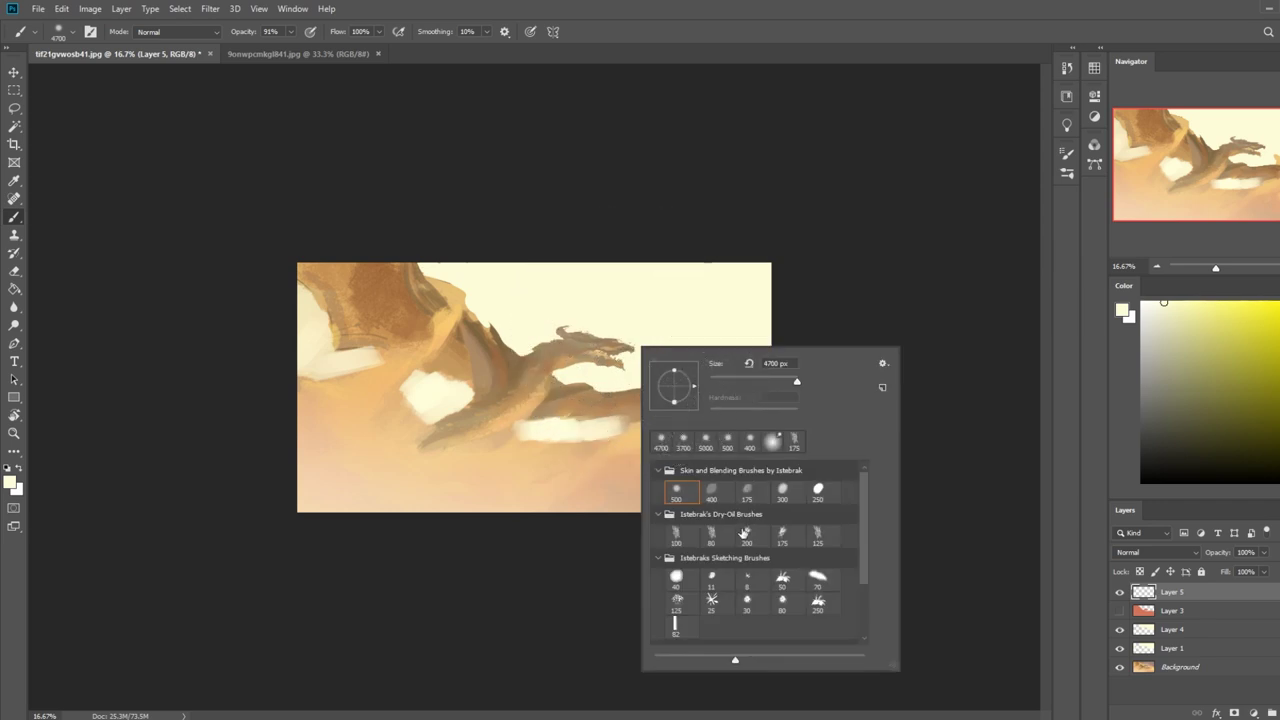
pyautogui.click(750, 604)
pyautogui.click(1272, 334)
pyautogui.moveTo(1278, 334); pyautogui.dragTo(1278, 304)
pyautogui.click(1278, 470)
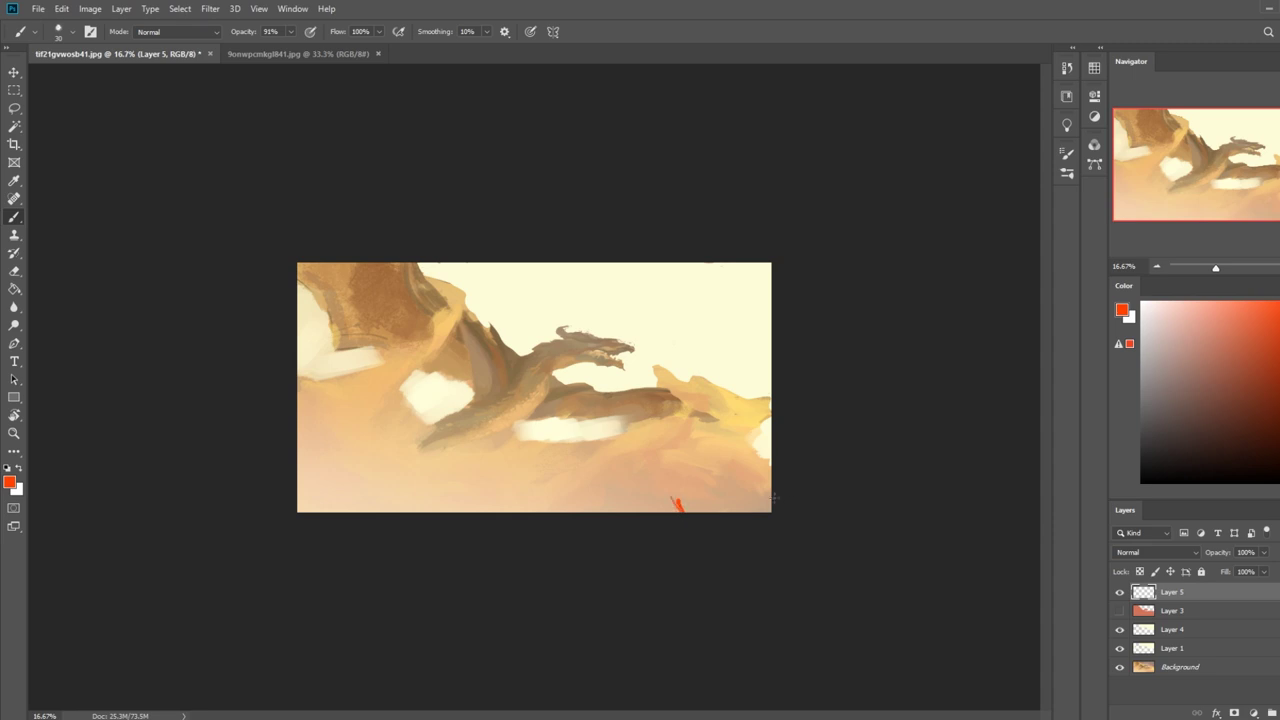
# Sketch spiky orange-red outlines along the painting's lower edge and both sides on Layer 5, undoing unwanted strokes.
pyautogui.hotkey('ctrl', 'z')
pyautogui.hotkey('ctrl', 'z')
pyautogui.hotkey('ctrl', 'z')
pyautogui.hotkey('ctrl', 'z')
pyautogui.hotkey('ctrl', 'z')
pyautogui.hotkey('ctrl', 'z')
pyautogui.hotkey('ctrl', 'z')
pyautogui.hotkey('ctrl', 'z')
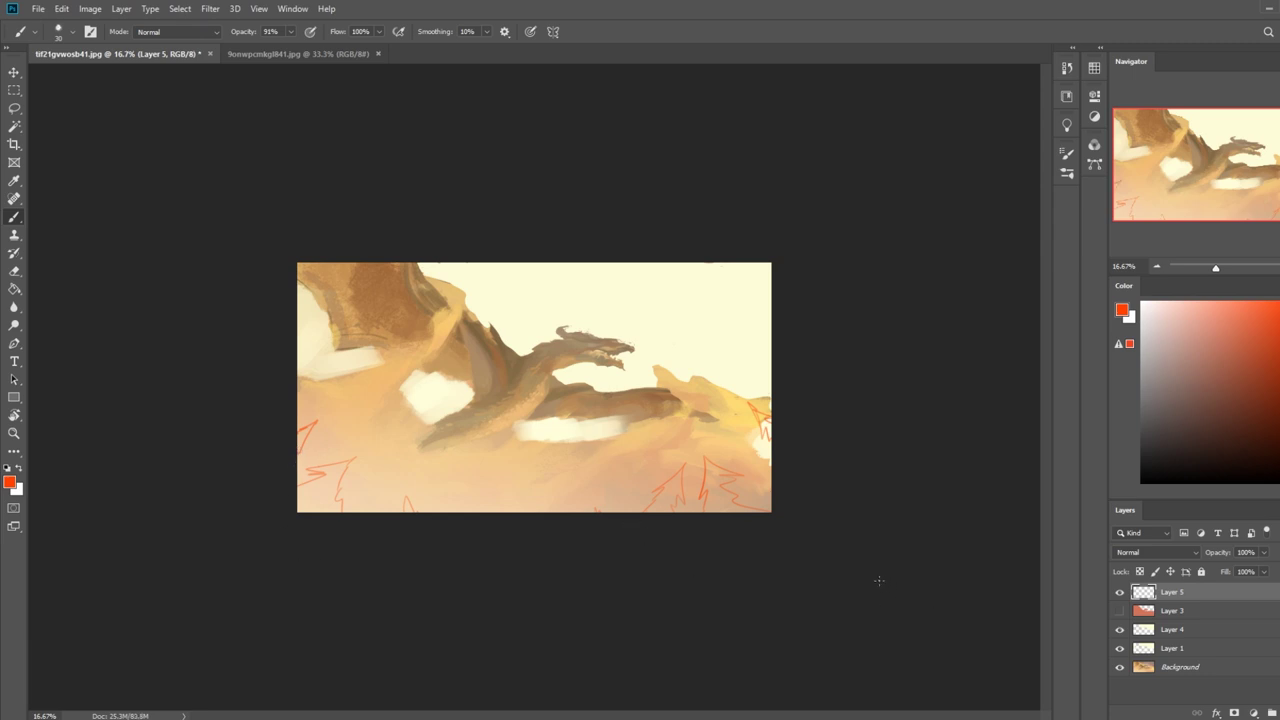
# Hide Layer 5, merge Layer 4 down into Layer 1, and toggle the merged layer to compare.
pyautogui.click(1122, 592)
pyautogui.click(1153, 630)
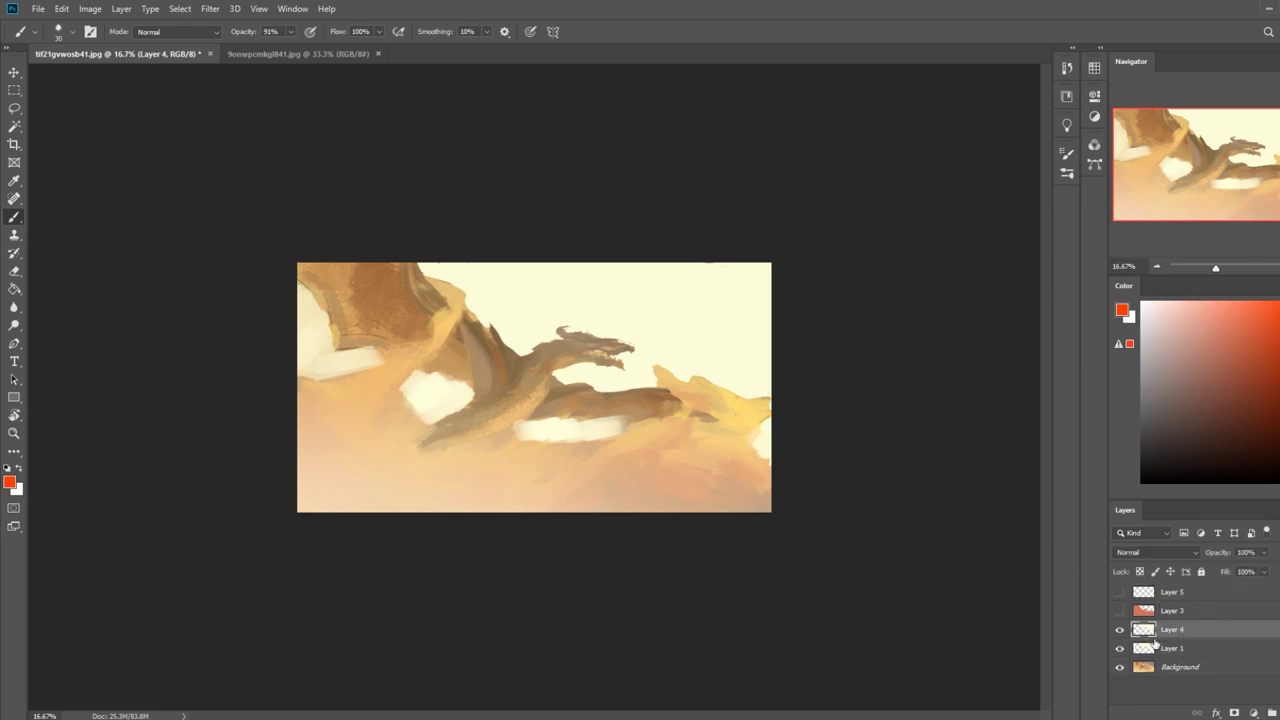
pyautogui.rightClick(1180, 631)
pyautogui.click(1195, 452)
pyautogui.click(1120, 629)
pyautogui.click(1120, 629)
# Keep a hidden duplicate of Layer 1 and merge the original down into the Background.
pyautogui.hotkey('ctrl', 'j')
pyautogui.click(1118, 631)
pyautogui.click(1197, 650)
pyautogui.rightClick(1211, 656)
pyautogui.click(1170, 477)
# Smudge the clouds below the dragon's wing and around its lower neck at 10% strength, starting at brush size 100.
pyautogui.rightClick(15, 307)
pyautogui.click(75, 331)
pyautogui.press(']')
pyautogui.press(']')
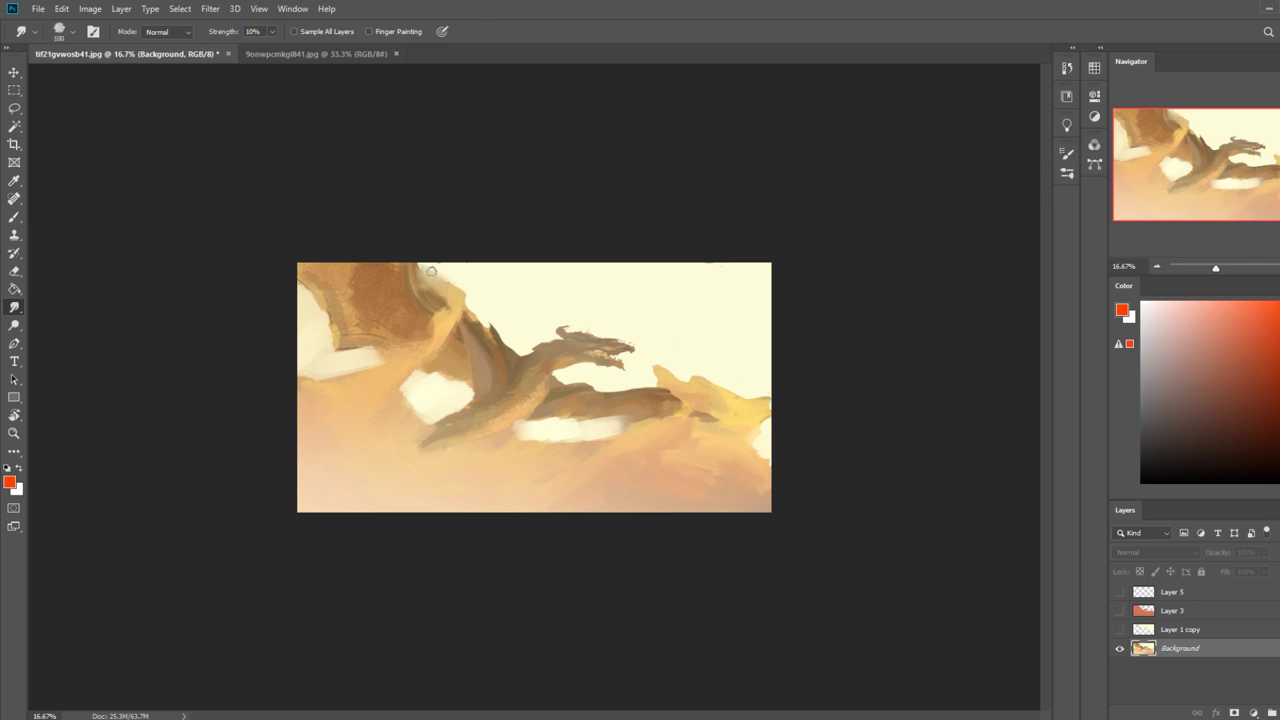
pyautogui.moveTo(394, 399); pyautogui.dragTo(429, 353)
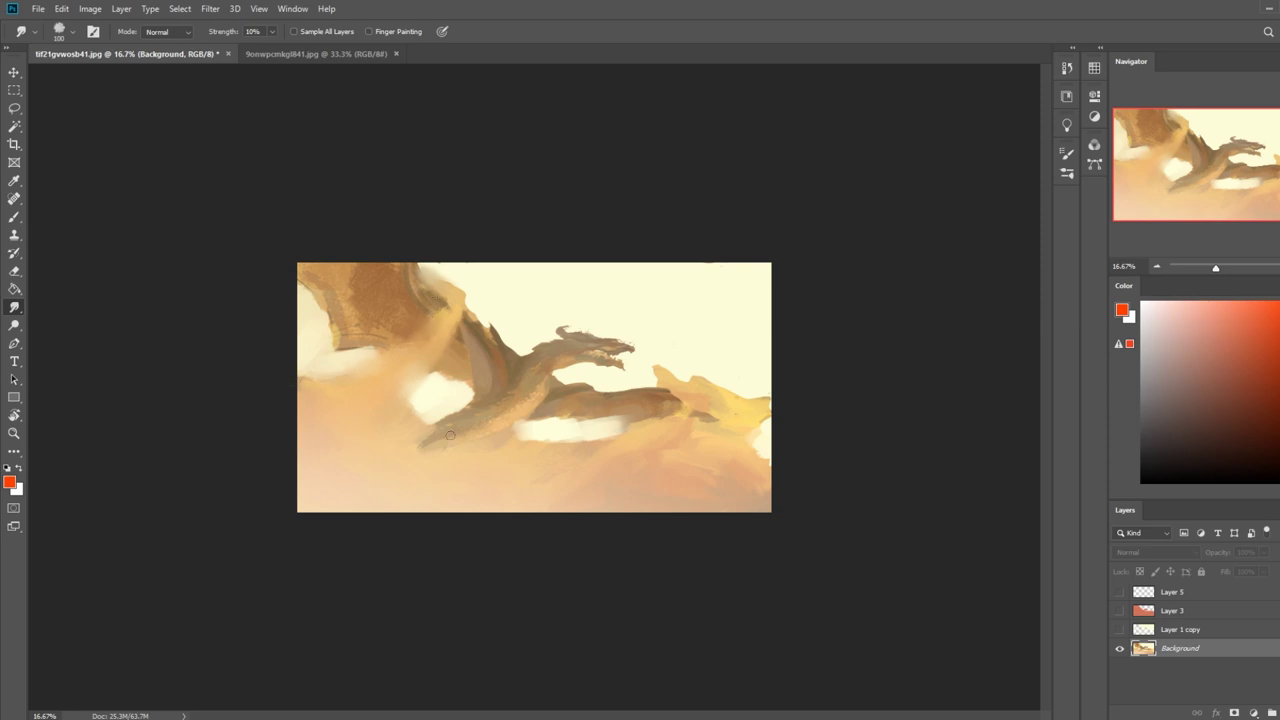
pyautogui.moveTo(449, 450); pyautogui.dragTo(391, 408)
# Smudge the cloud edges around the dragon's tail, along the right side and beneath the left wing with the size 175 brush.
pyautogui.moveTo(682, 386); pyautogui.dragTo(662, 364)
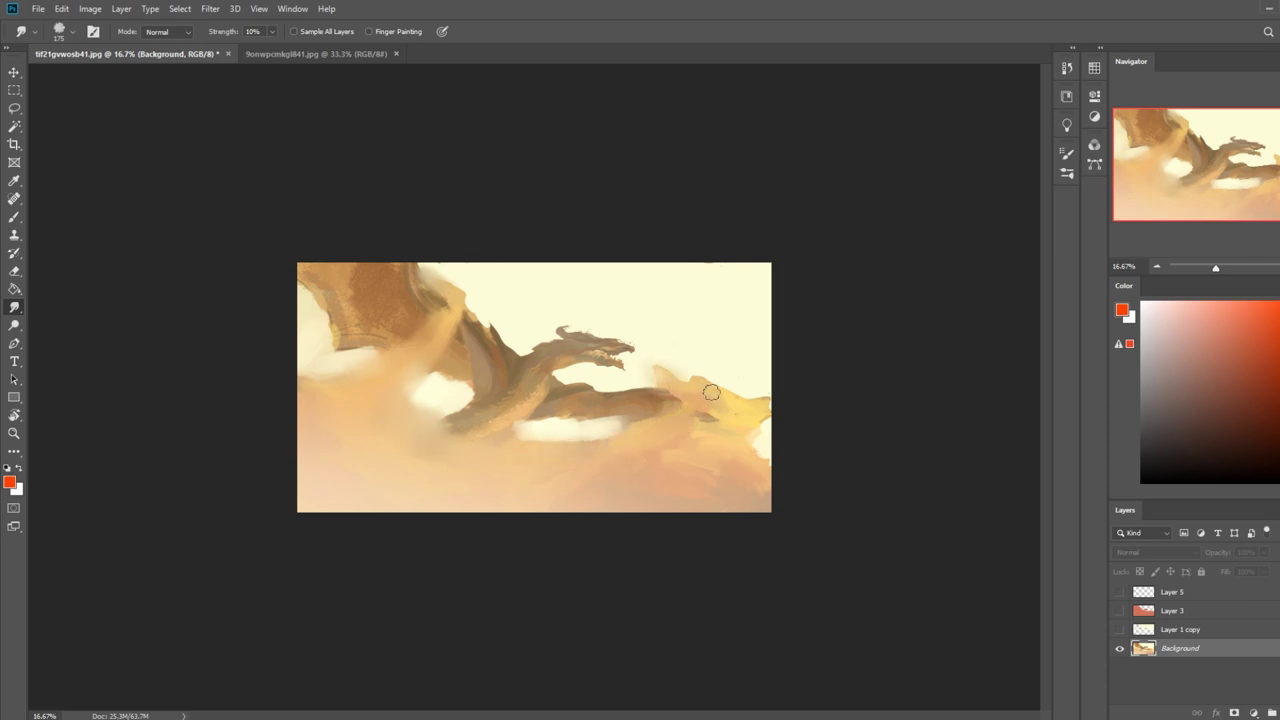
pyautogui.moveTo(667, 412)
pyautogui.mouseDown()
pyautogui.moveTo(623, 444)
pyautogui.moveTo(652, 423)
pyautogui.moveTo(485, 474)
pyautogui.moveTo(618, 460)
pyautogui.moveTo(562, 458)
pyautogui.mouseUp()
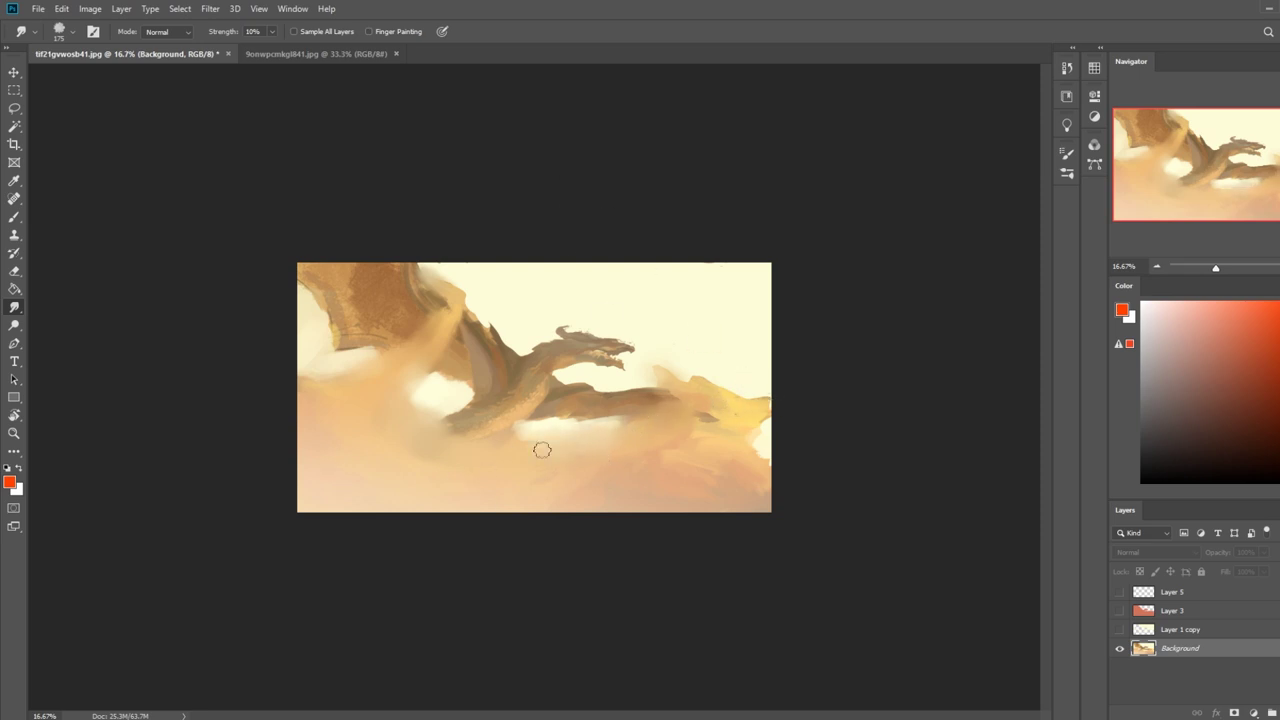
pyautogui.moveTo(690, 435)
pyautogui.mouseDown()
pyautogui.moveTo(715, 402)
pyautogui.moveTo(749, 399)
pyautogui.moveTo(780, 425)
pyautogui.moveTo(765, 404)
pyautogui.moveTo(757, 439)
pyautogui.moveTo(791, 471)
pyautogui.mouseUp()
pyautogui.moveTo(379, 362); pyautogui.dragTo(262, 376)
# Sample the pale cream gap beneath the dragon's wing as the brush colour.
pyautogui.press('b')
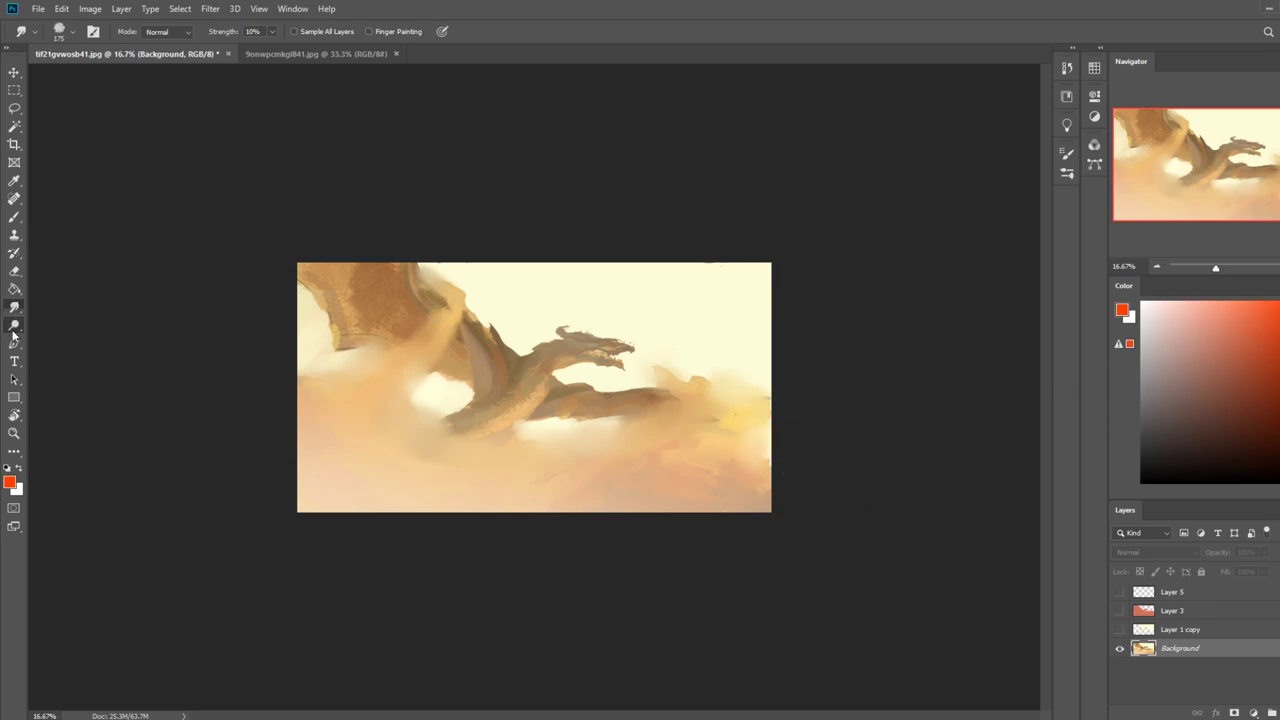
pyautogui.keyDown('alt'); pyautogui.click(443, 423); pyautogui.keyUp('alt')
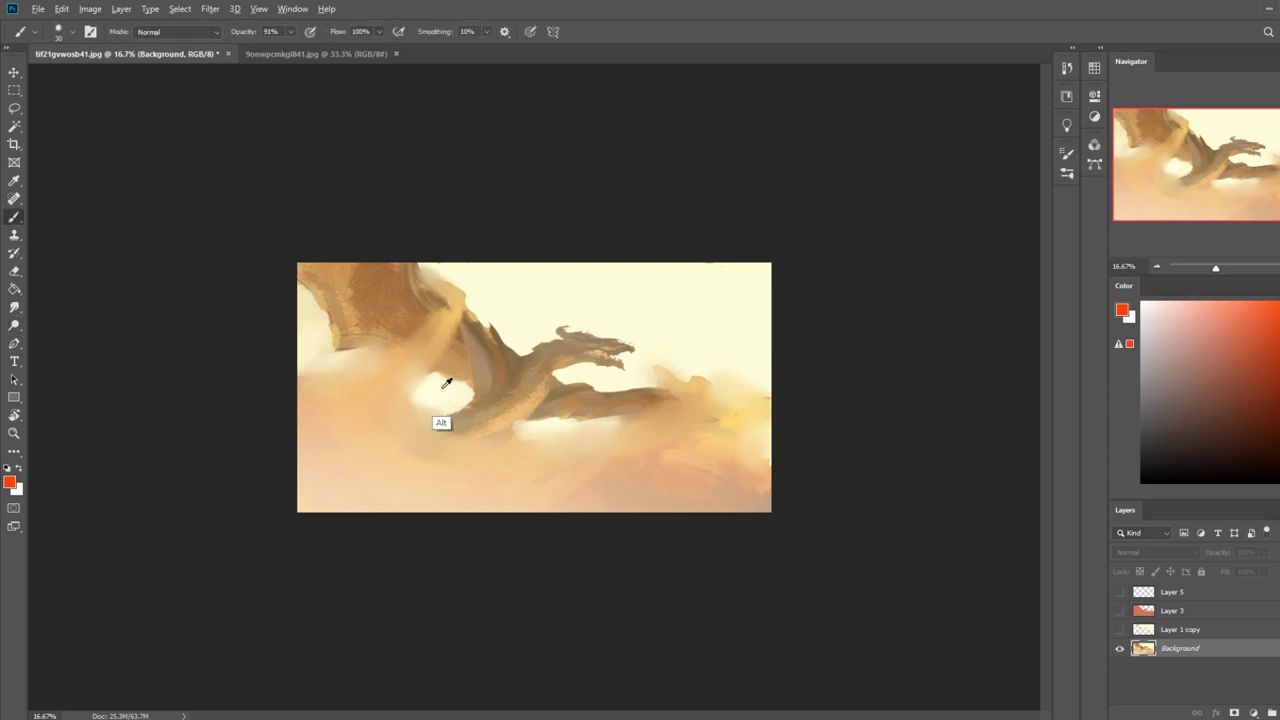
# Try painting pale cream mist over the clouds with the sketching brush enlarged to size 1000, and undo it.
pyautogui.press(']')
pyautogui.press(']')
pyautogui.press(']')
pyautogui.press(']')
pyautogui.press(']')
pyautogui.press(']')
pyautogui.press(']')
pyautogui.press(']')
pyautogui.press(']')
pyautogui.press(']')
pyautogui.press(']')
pyautogui.press(']')
pyautogui.press(']')
pyautogui.press(']')
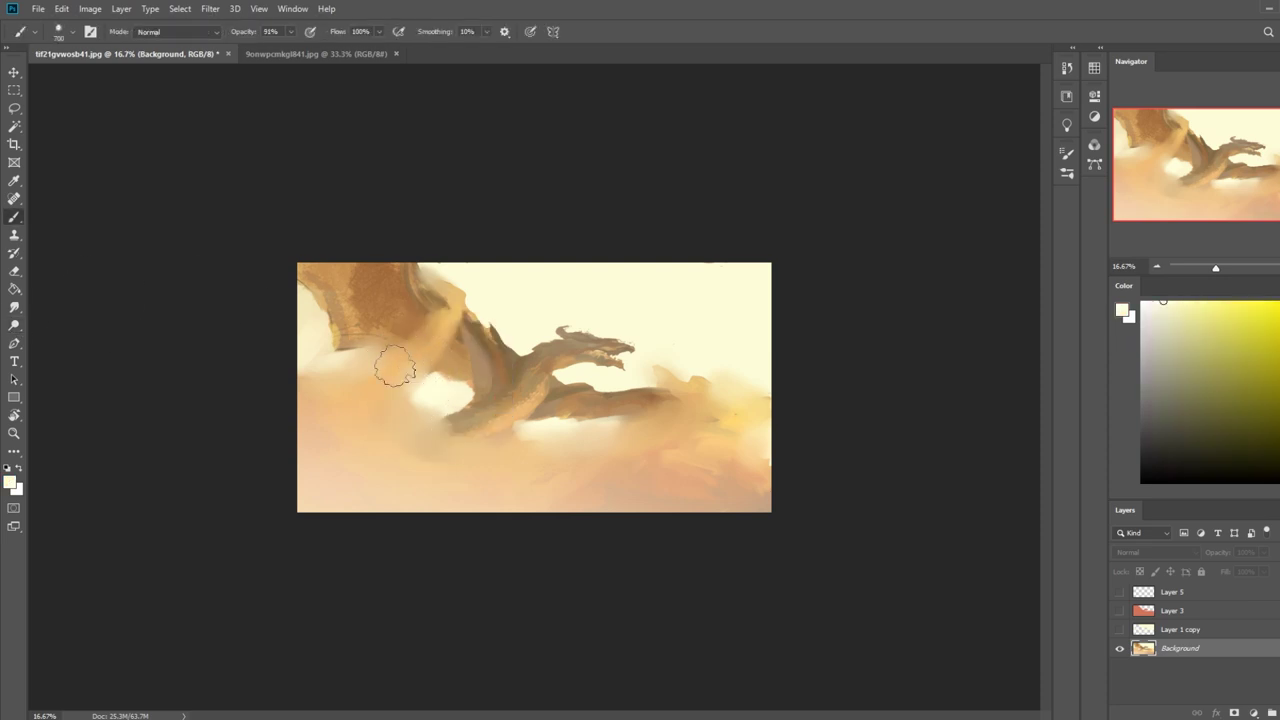
pyautogui.moveTo(360, 367); pyautogui.dragTo(409, 379)
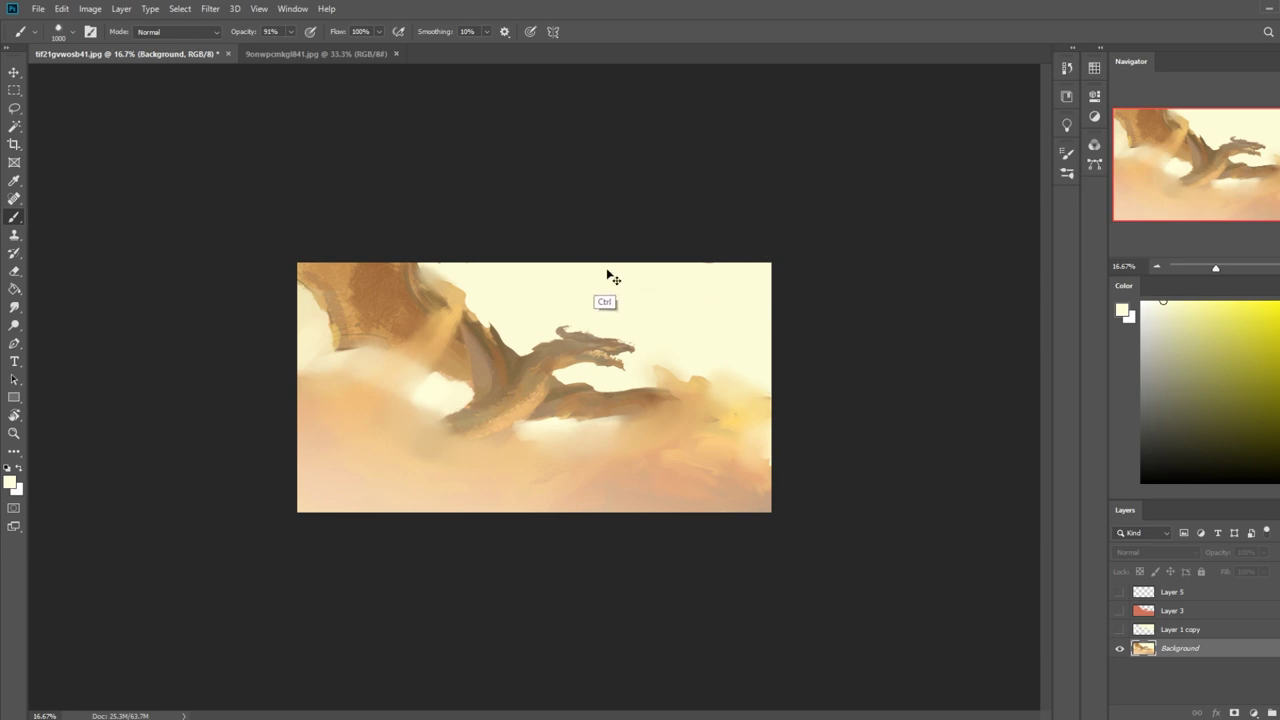
pyautogui.moveTo(611, 436); pyautogui.dragTo(795, 433)
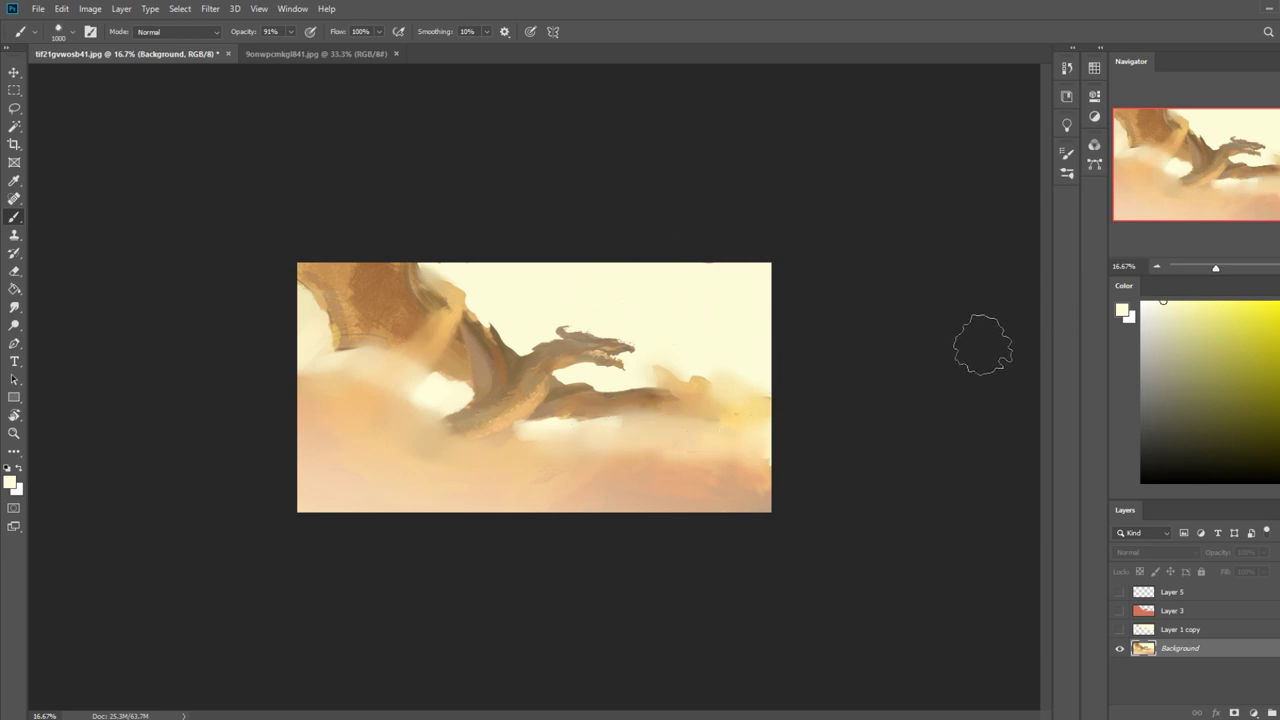
pyautogui.press('ctrl')
# Paint pale cream mist over the clouds beneath the wing and tail with the soft blending brush enlarged to size 1400.
pyautogui.rightClick(652, 382)
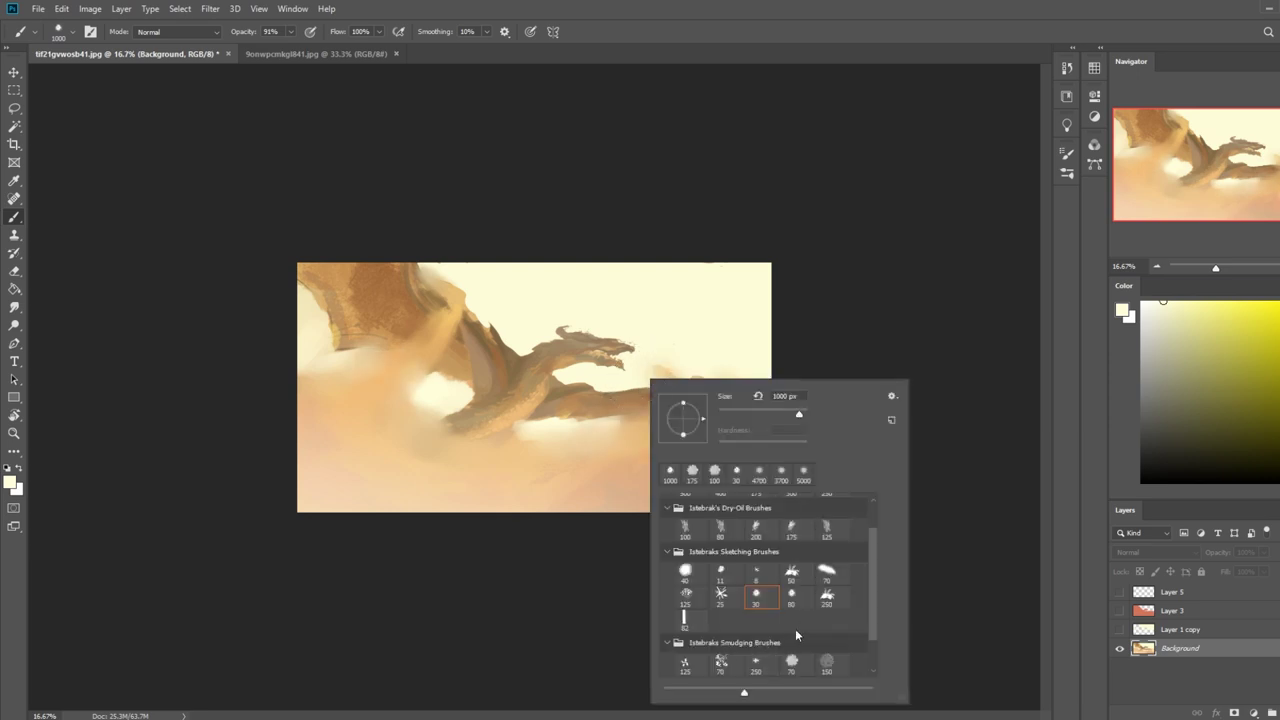
pyautogui.scroll(2, 877, 578)
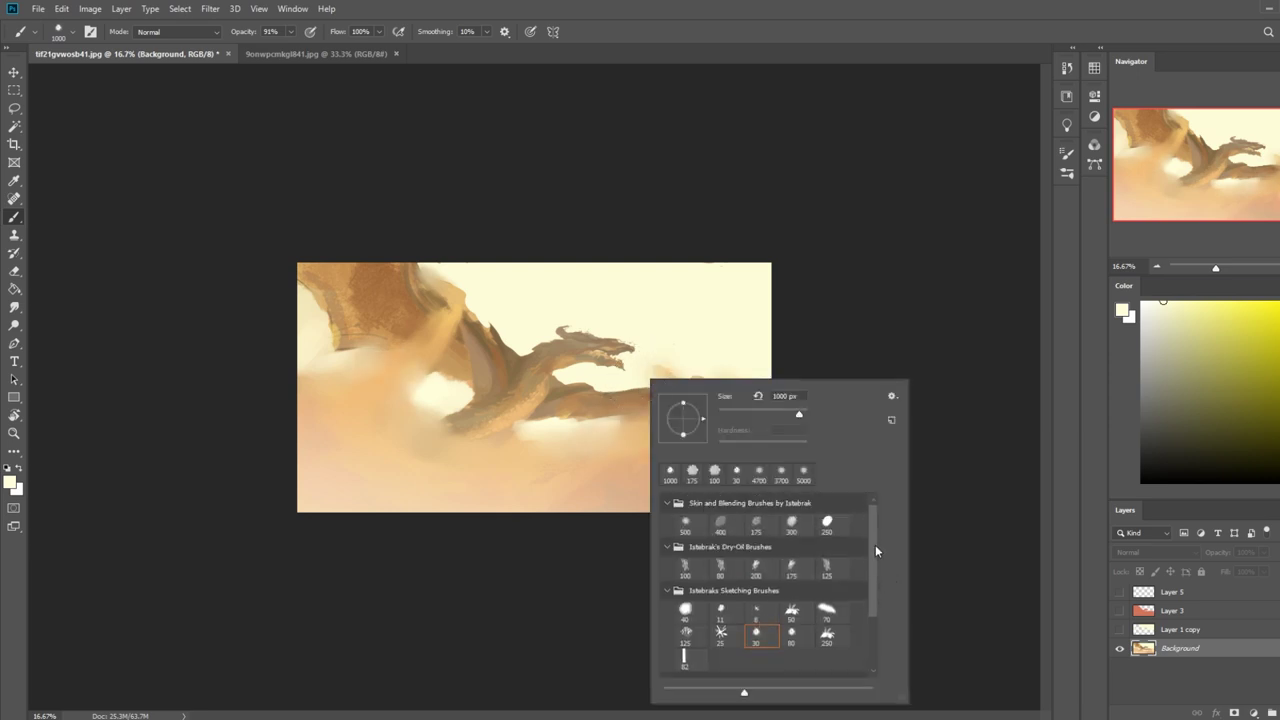
pyautogui.click(685, 522)
pyautogui.click(860, 232)
pyautogui.press(']')
pyautogui.press(']')
pyautogui.press(']')
pyautogui.press(']')
pyautogui.press(']')
pyautogui.press(']')
pyautogui.press(']')
pyautogui.press(']')
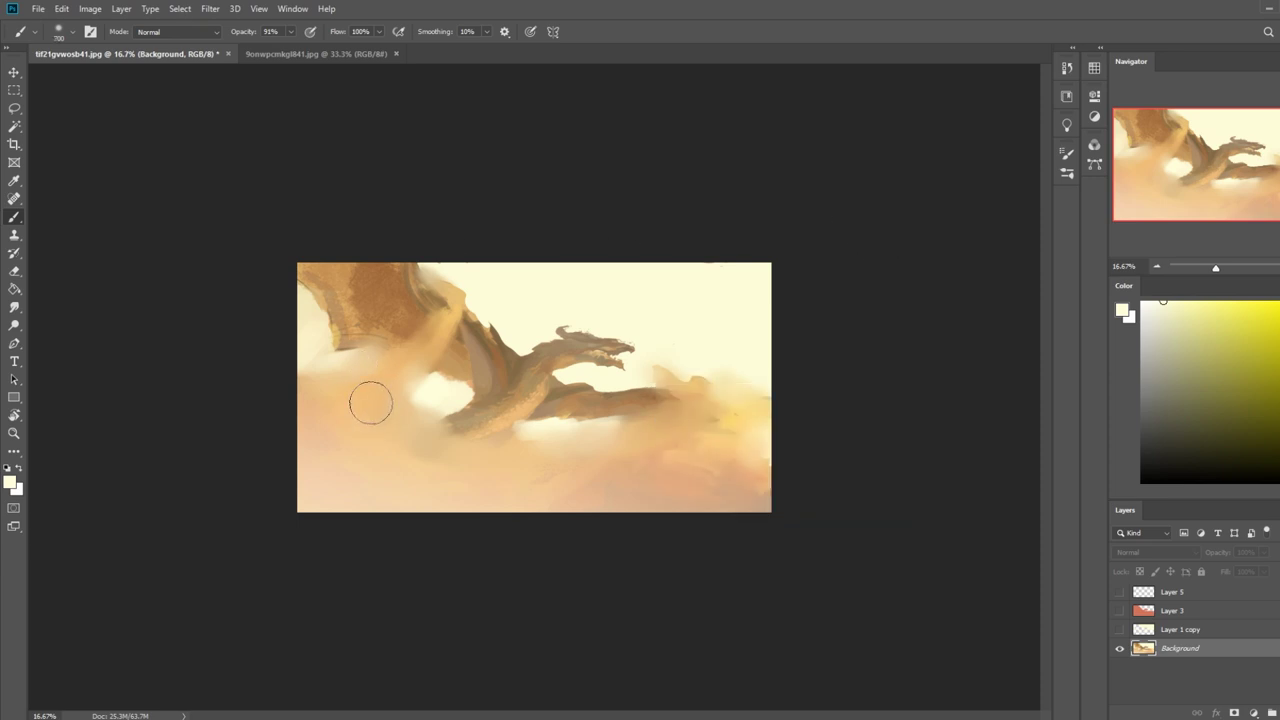
pyautogui.moveTo(356, 365); pyautogui.dragTo(400, 377)
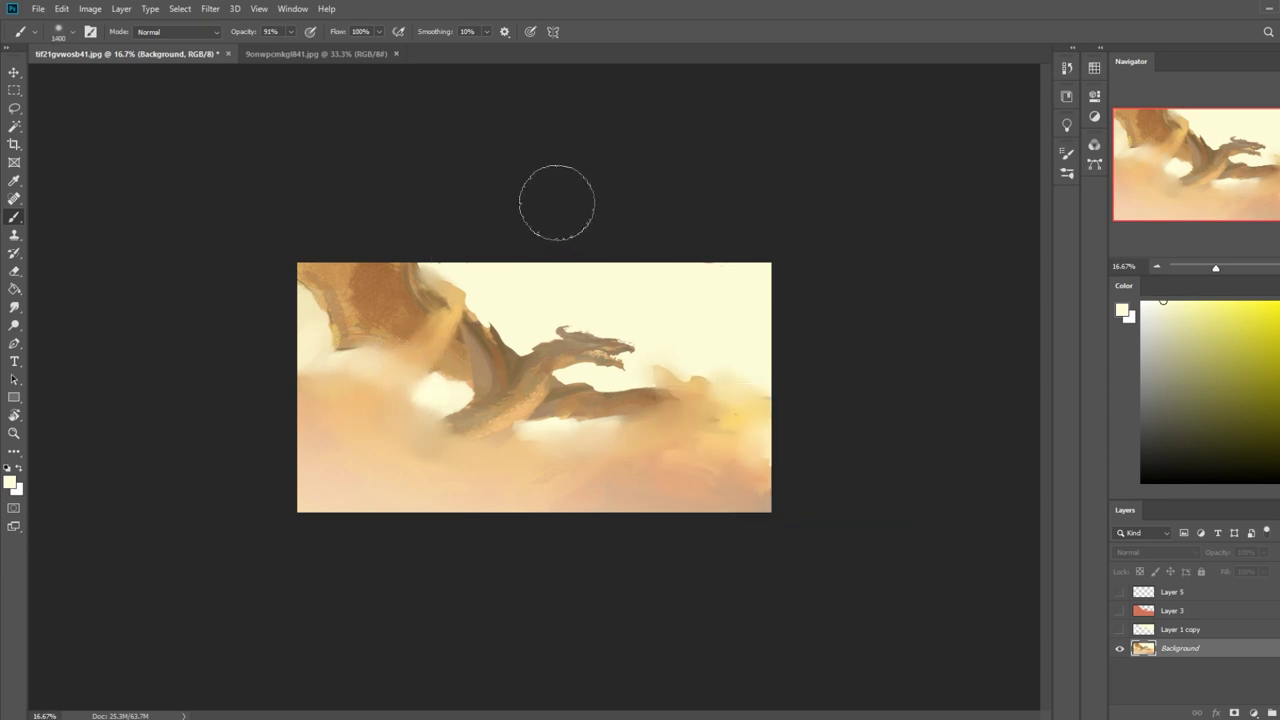
pyautogui.moveTo(645, 437)
pyautogui.mouseDown()
pyautogui.moveTo(663, 426)
pyautogui.moveTo(711, 443)
pyautogui.mouseUp()
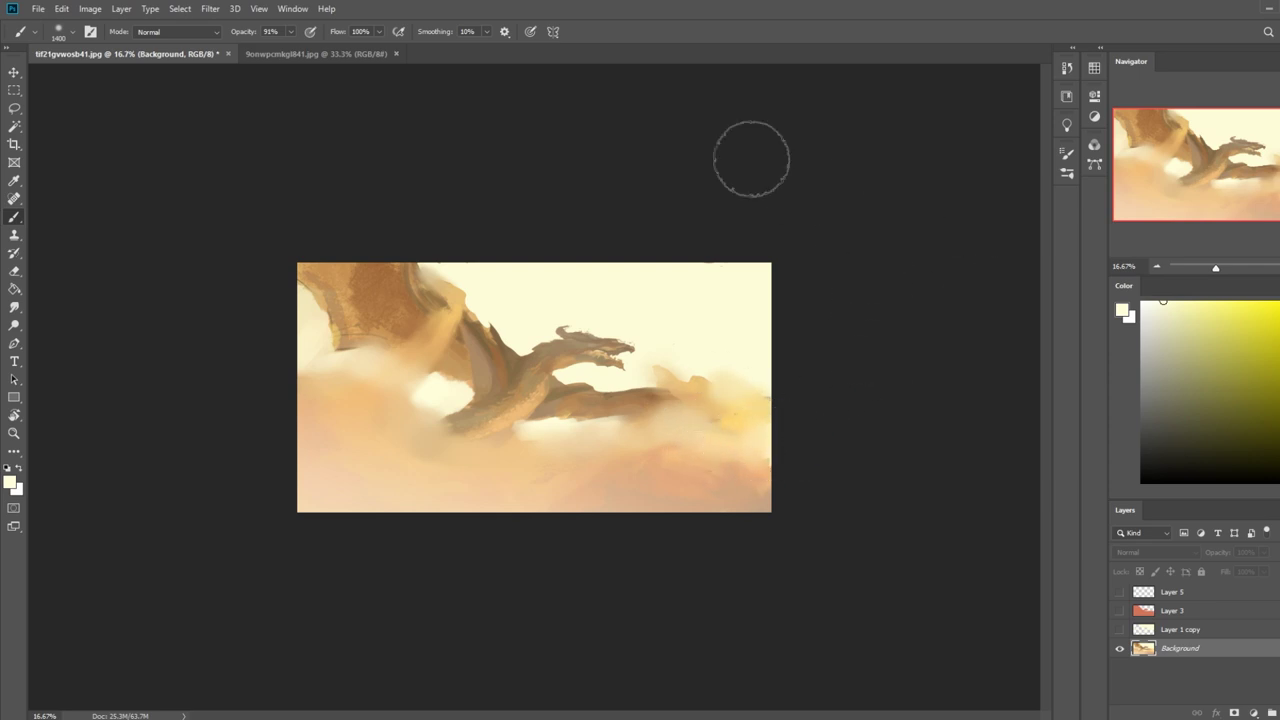
# Sample the light orange cloud colour beneath the wing and set the brush opacity to 100%.
pyautogui.press('alt')
pyautogui.keyDown('alt'); pyautogui.click(340, 385); pyautogui.keyUp('alt')
pyautogui.click(290, 31)
pyautogui.moveTo(290, 47); pyautogui.dragTo(340, 52)
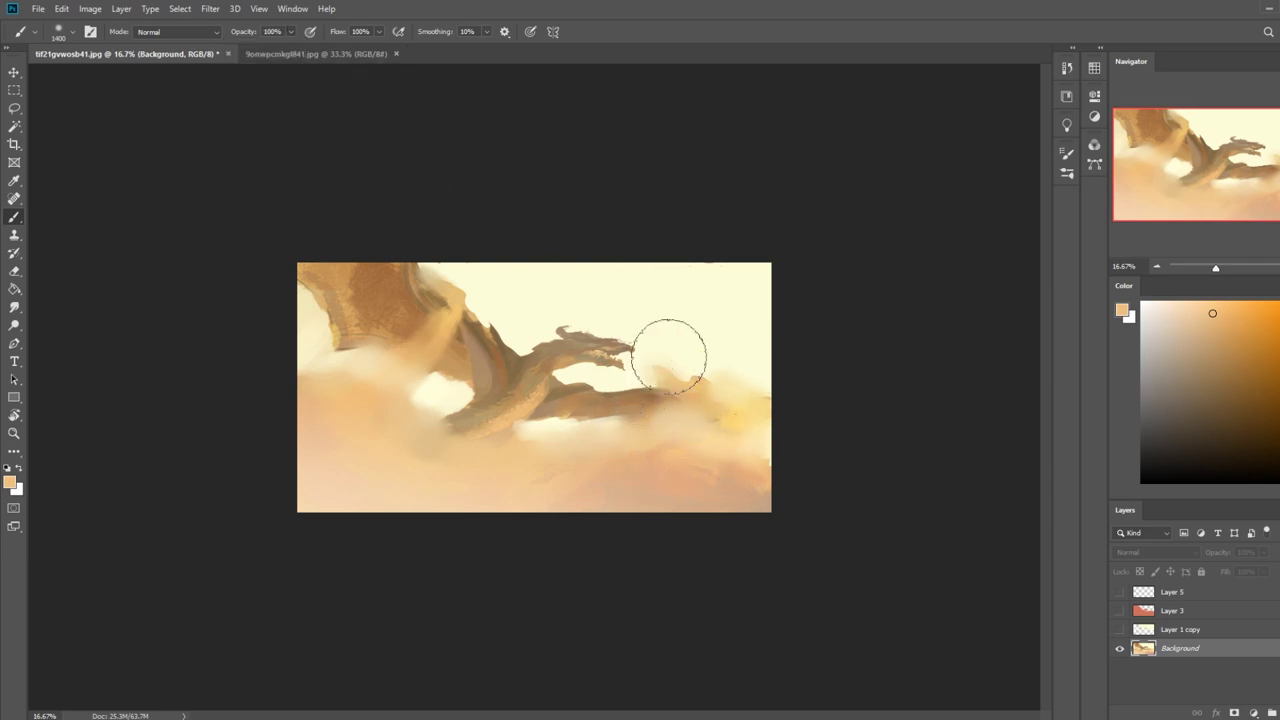
# Lasso billowing cloud shapes in the painting's lower right corner and below the dragon's wing as one combined selection.
pyautogui.press('l')
pyautogui.moveTo(731, 446)
pyautogui.mouseDown()
pyautogui.moveTo(675, 416)
pyautogui.moveTo(685, 497)
pyautogui.moveTo(641, 492)
pyautogui.moveTo(613, 506)
pyautogui.moveTo(662, 529)
pyautogui.moveTo(739, 481)
pyautogui.moveTo(737, 405)
pyautogui.moveTo(772, 430)
pyautogui.moveTo(771, 464)
pyautogui.moveTo(720, 510)
pyautogui.mouseUp()
pyautogui.press('shift')
pyautogui.moveTo(640, 497)
pyautogui.mouseDown()
pyautogui.moveTo(613, 456)
pyautogui.moveTo(573, 485)
pyautogui.moveTo(640, 512)
pyautogui.mouseUp()
pyautogui.press('shift')
pyautogui.moveTo(424, 451)
pyautogui.mouseDown()
pyautogui.moveTo(385, 414)
pyautogui.moveTo(333, 407)
pyautogui.moveTo(333, 434)
pyautogui.moveTo(383, 454)
pyautogui.moveTo(462, 440)
pyautogui.moveTo(388, 438)
pyautogui.mouseUp()
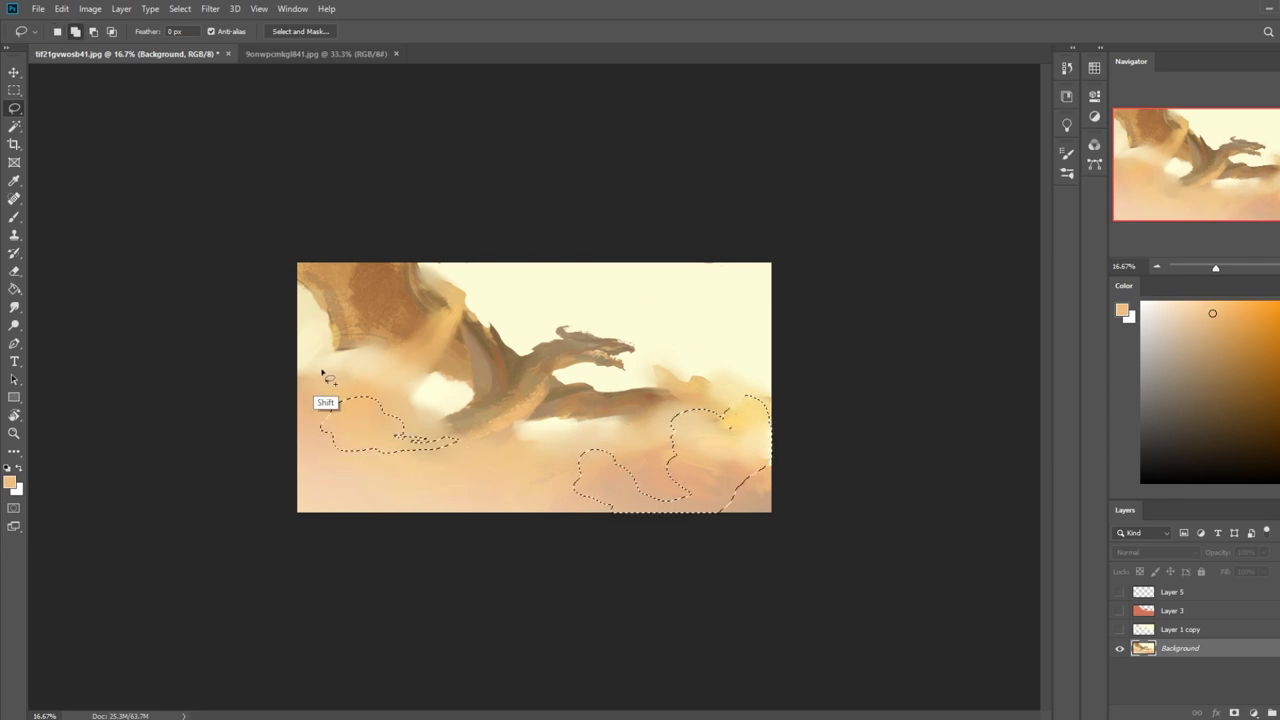
# Add more lassoed cloud shapes at the painting's left edge, below the dragon's neck, in the lower left and beneath the tail.
pyautogui.moveTo(393, 389)
pyautogui.mouseDown()
pyautogui.moveTo(328, 372)
pyautogui.moveTo(329, 338)
pyautogui.moveTo(283, 350)
pyautogui.moveTo(296, 385)
pyautogui.moveTo(356, 392)
pyautogui.mouseUp()
pyautogui.moveTo(287, 338)
pyautogui.mouseDown()
pyautogui.moveTo(343, 357)
pyautogui.moveTo(318, 354)
pyautogui.moveTo(326, 368)
pyautogui.mouseUp()
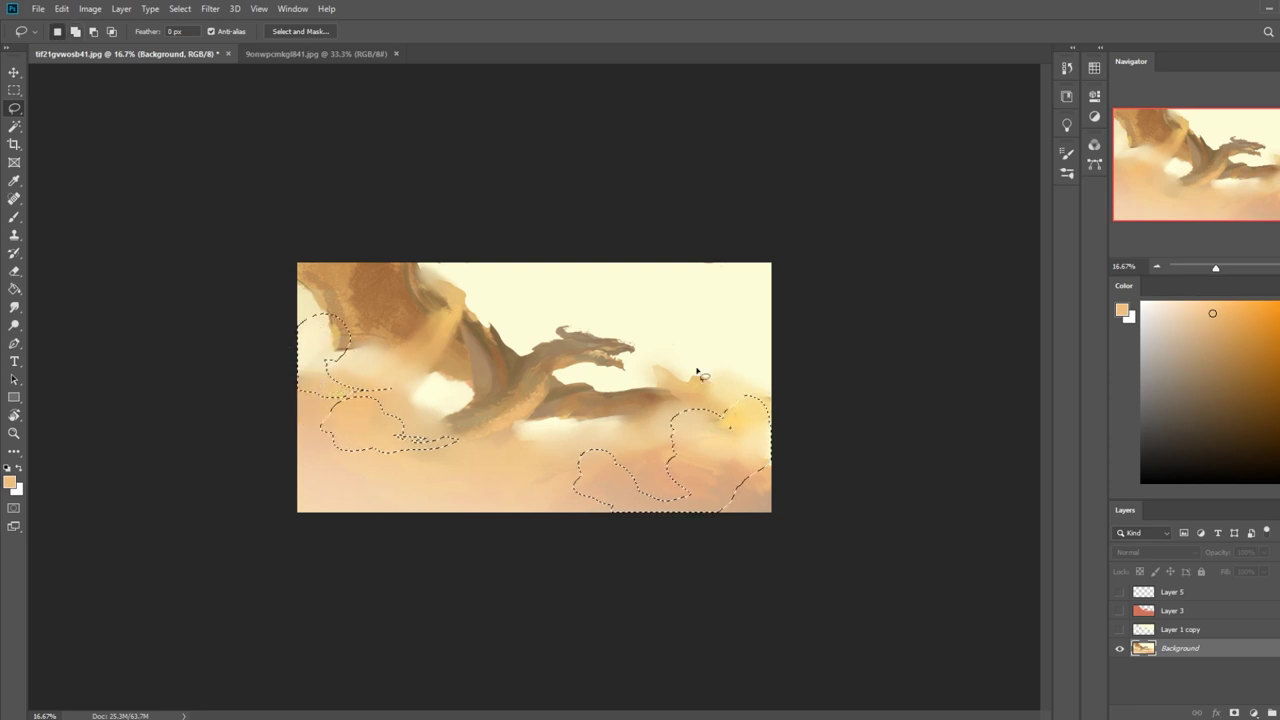
pyautogui.moveTo(402, 412)
pyautogui.mouseDown()
pyautogui.moveTo(434, 419)
pyautogui.moveTo(453, 443)
pyautogui.mouseUp()
pyautogui.moveTo(367, 488); pyautogui.dragTo(320, 483)
pyautogui.moveTo(737, 406)
pyautogui.mouseDown()
pyautogui.moveTo(648, 470)
pyautogui.moveTo(706, 464)
pyautogui.moveTo(591, 480)
pyautogui.moveTo(610, 505)
pyautogui.mouseUp()
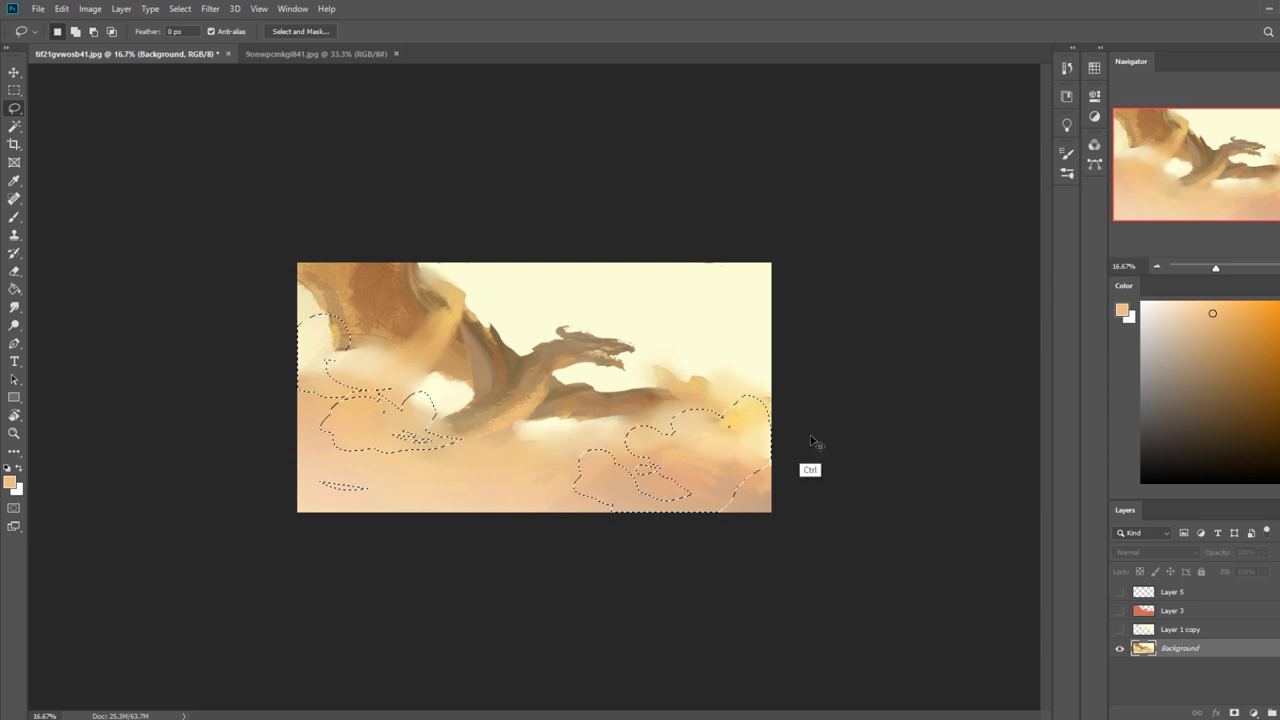
# Hide the selection edges and paint the lassoed cloud shapes with a peachy orange sampled from the cloud at the right edge.
pyautogui.hotkey('ctrl', 'h')
pyautogui.press('b')
pyautogui.keyDown('alt'); pyautogui.click(751, 423); pyautogui.keyUp('alt')
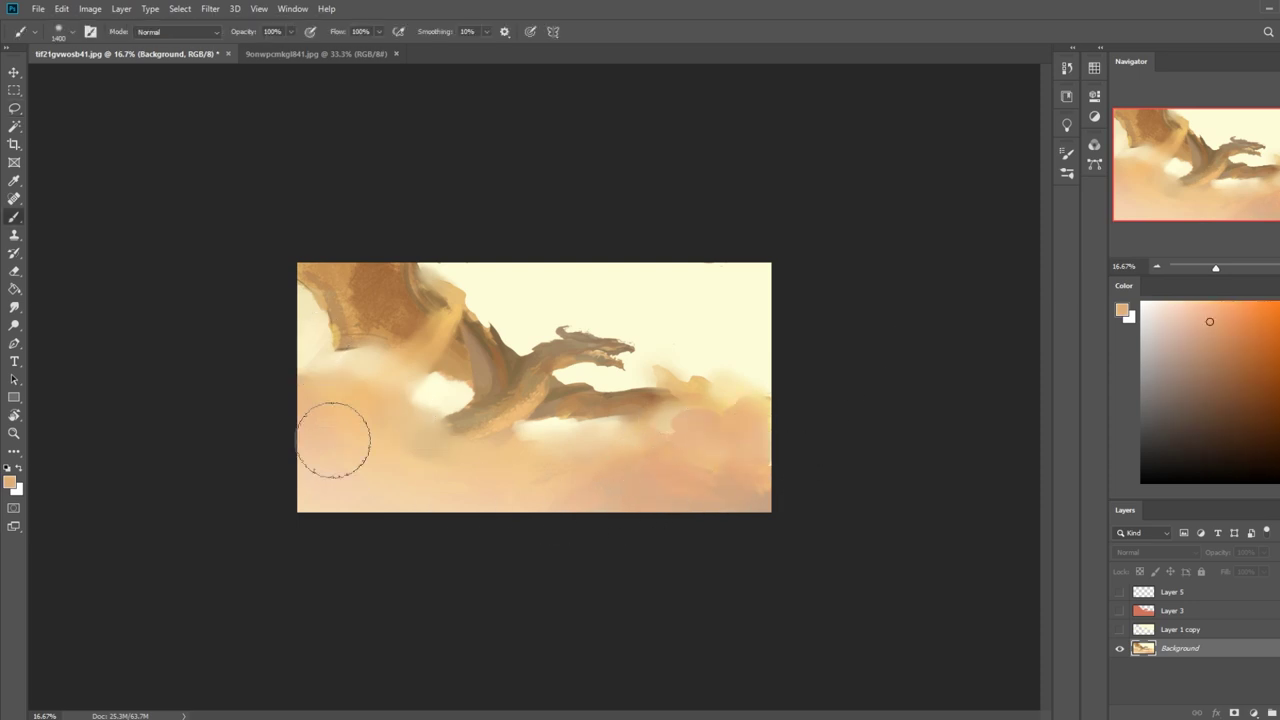
pyautogui.moveTo(357, 457); pyautogui.dragTo(340, 354)
pyautogui.moveTo(344, 437); pyautogui.dragTo(460, 449)
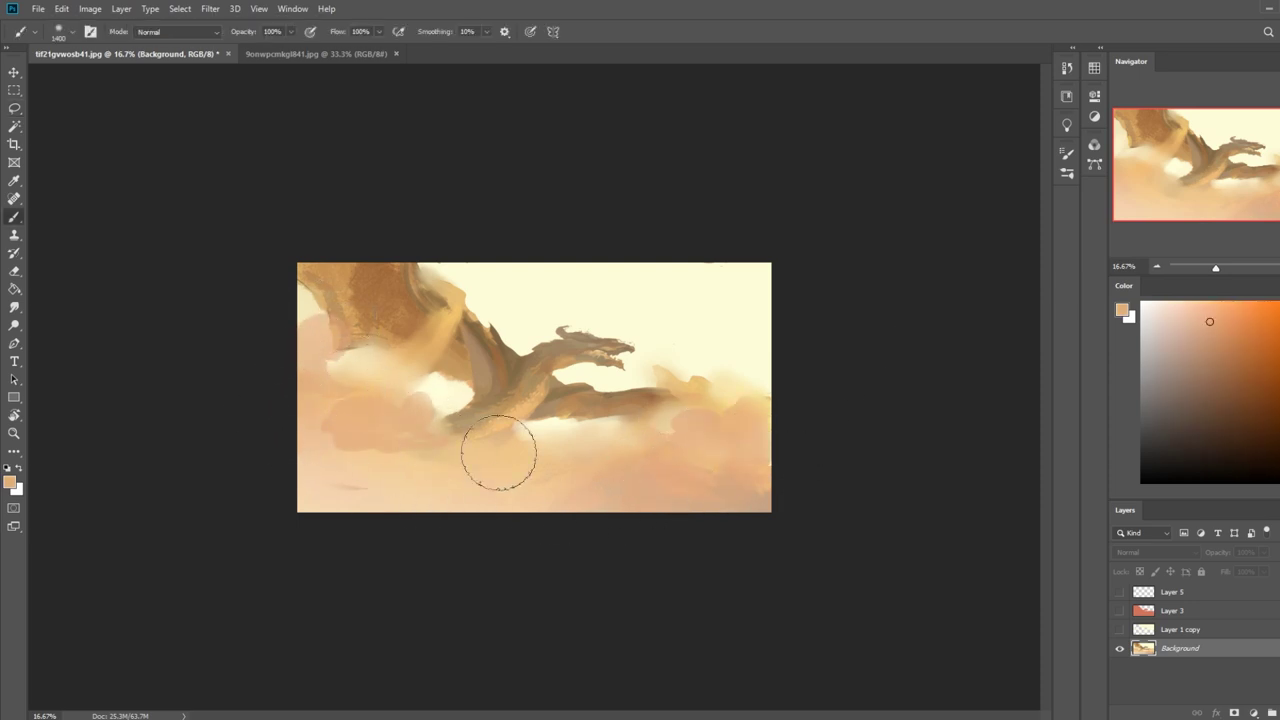
pyautogui.moveTo(722, 452)
pyautogui.mouseDown()
pyautogui.moveTo(541, 476)
pyautogui.moveTo(656, 449)
pyautogui.moveTo(406, 526)
pyautogui.mouseUp()
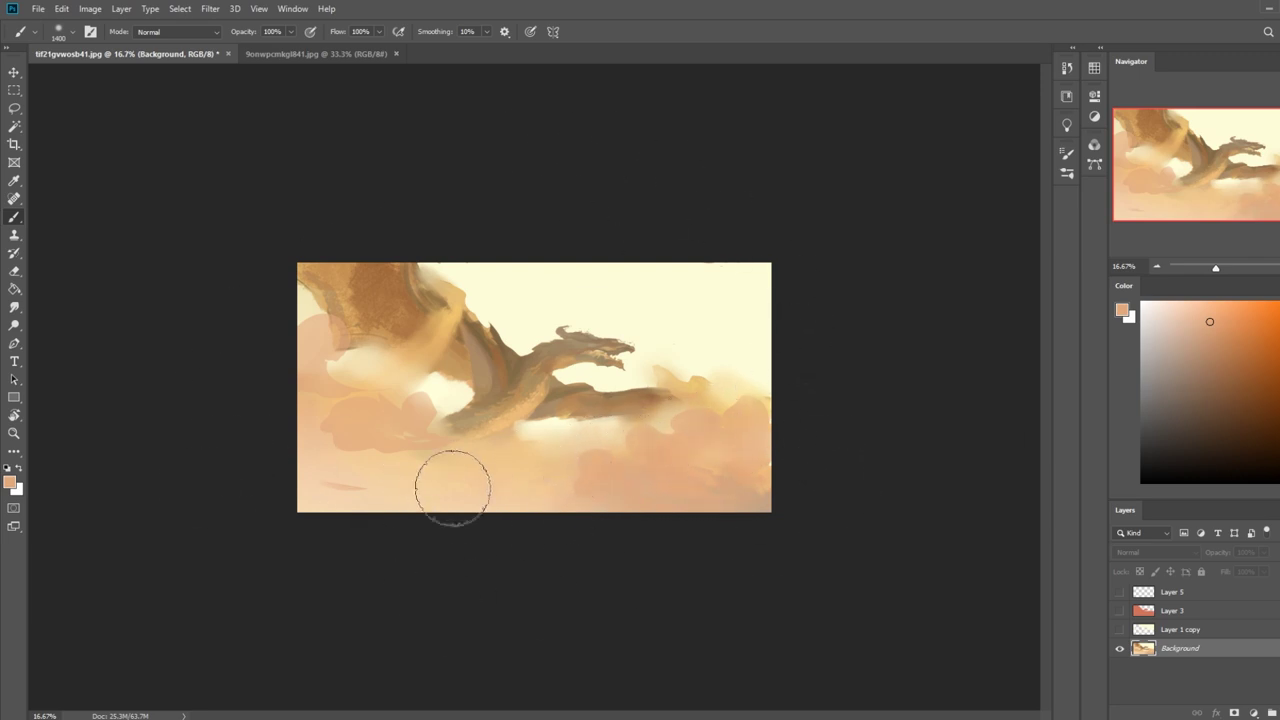
# Sample a pale cream from the sky and softly lighten the tops of the billowing clouds in the lower right.
pyautogui.keyDown('alt'); pyautogui.click(773, 321); pyautogui.keyUp('alt')
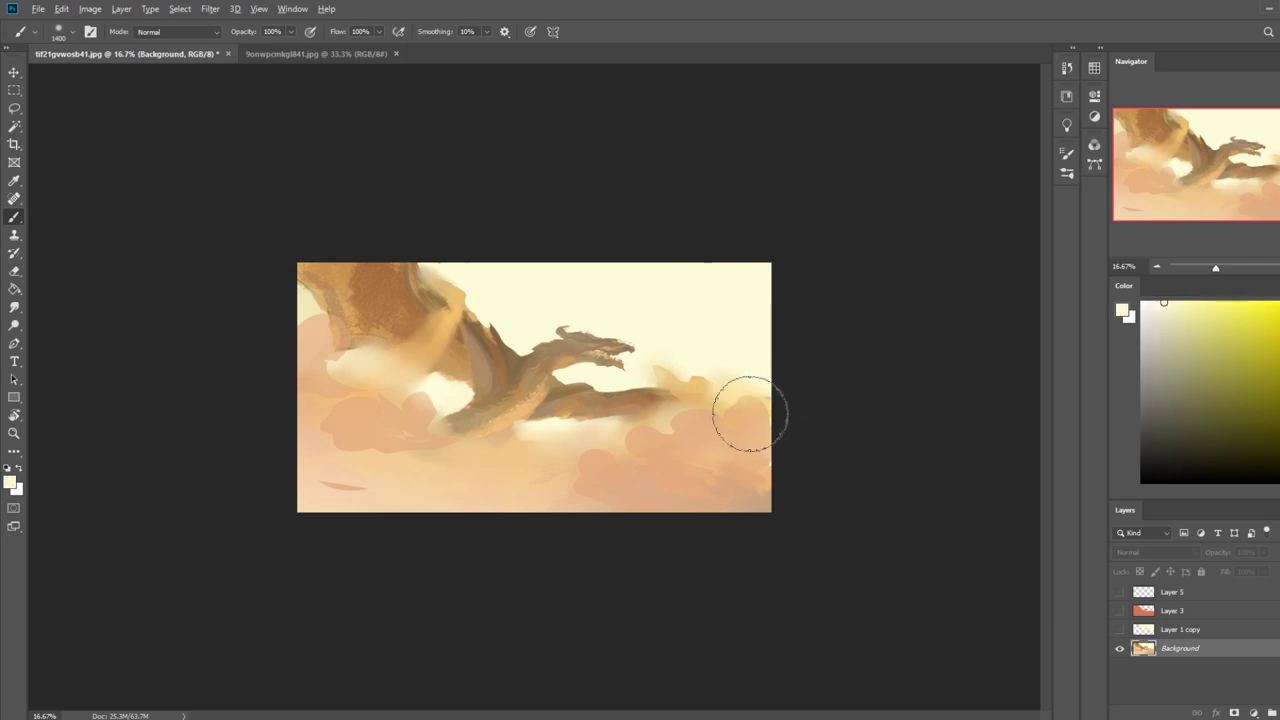
pyautogui.moveTo(710, 422)
pyautogui.mouseDown()
pyautogui.moveTo(694, 411)
pyautogui.moveTo(654, 437)
pyautogui.moveTo(671, 443)
pyautogui.mouseUp()
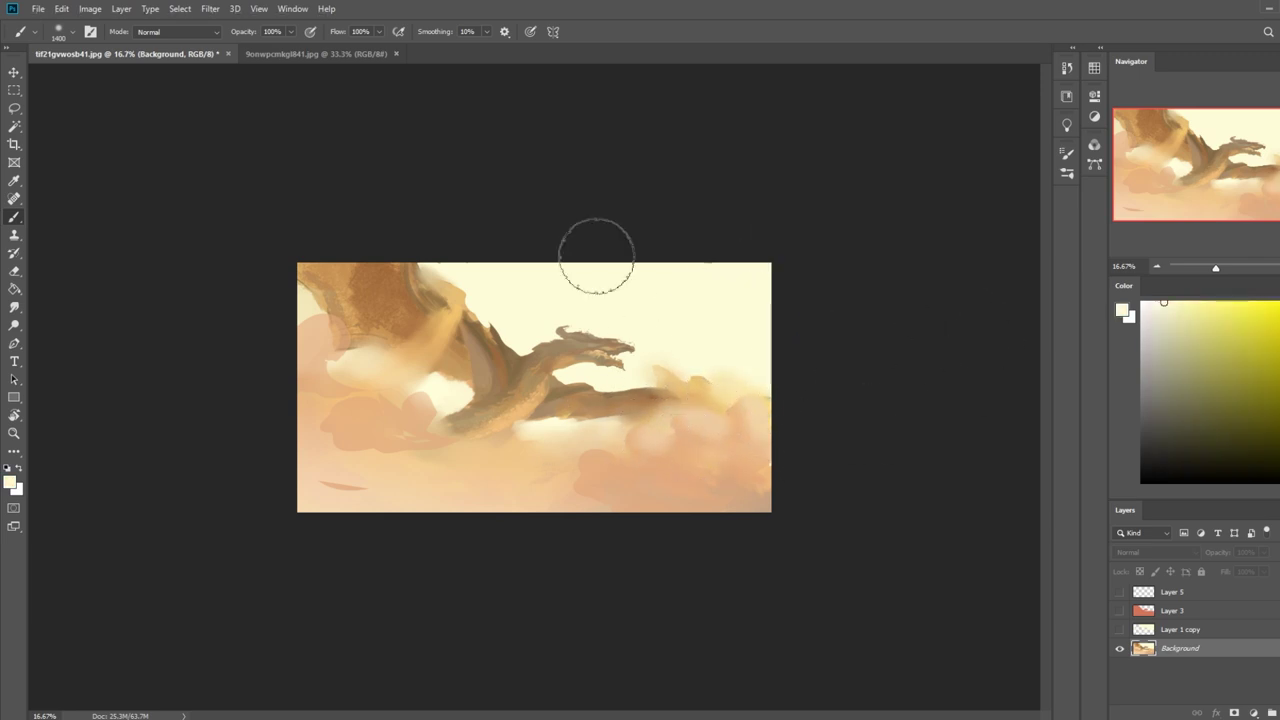
pyautogui.moveTo(600, 457); pyautogui.dragTo(609, 466)
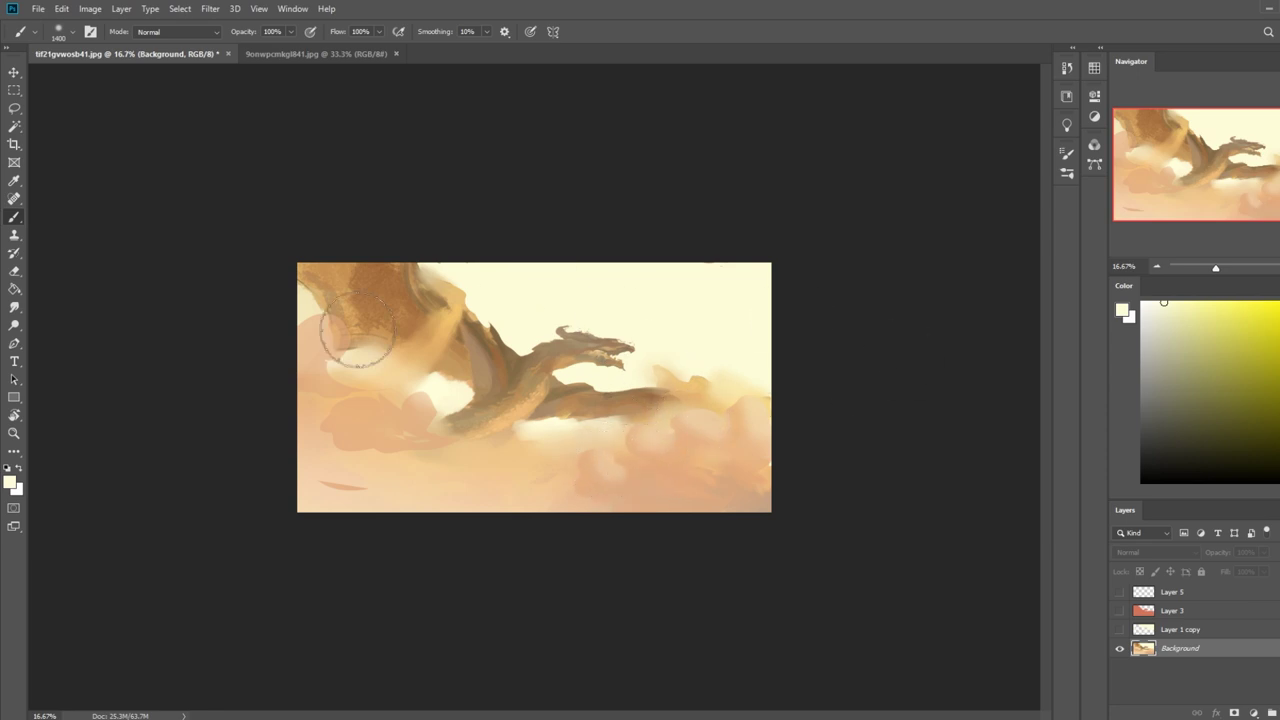
# Highlight the rounded cloud beneath the wing at the painting's left edge with pale cream sampled from the sky.
pyautogui.keyDown('alt'); pyautogui.click(373, 415); pyautogui.keyUp('alt')
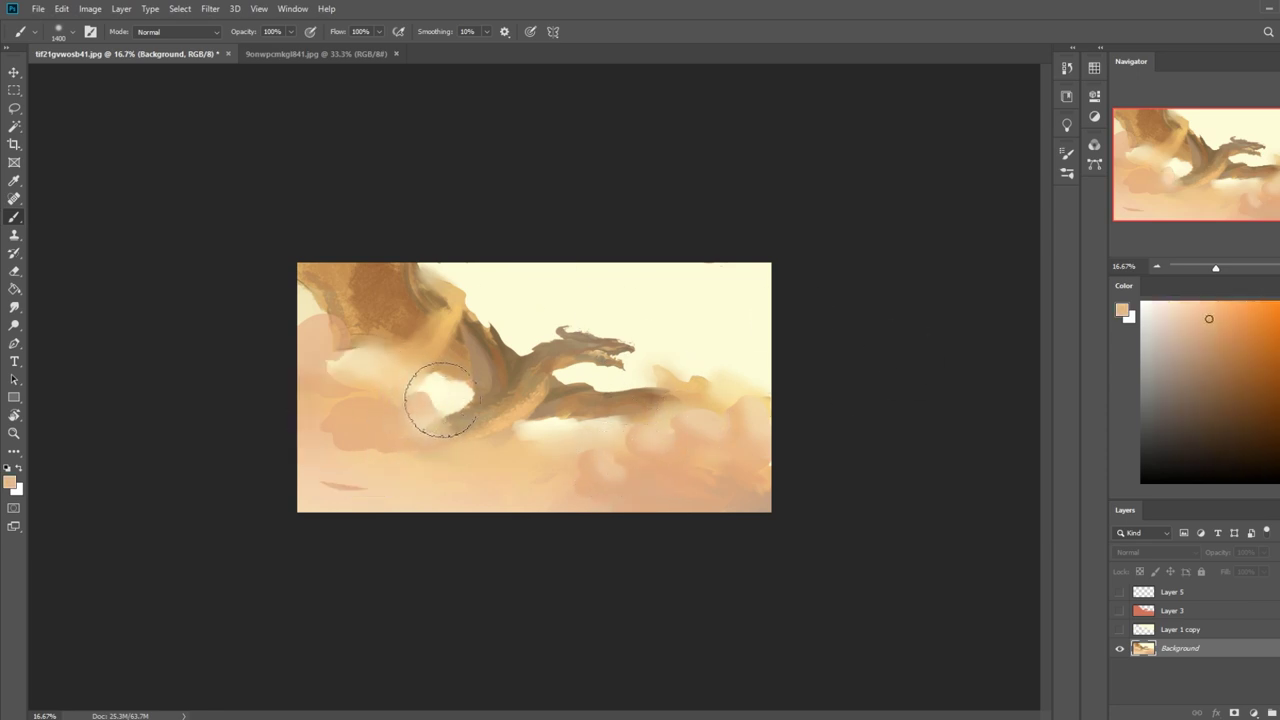
pyautogui.keyDown('alt'); pyautogui.click(711, 289); pyautogui.keyUp('alt')
pyautogui.moveTo(344, 341)
pyautogui.mouseDown()
pyautogui.moveTo(319, 358)
pyautogui.moveTo(342, 369)
pyautogui.mouseUp()
pyautogui.keyDown('alt'); pyautogui.click(326, 379); pyautogui.keyUp('alt')
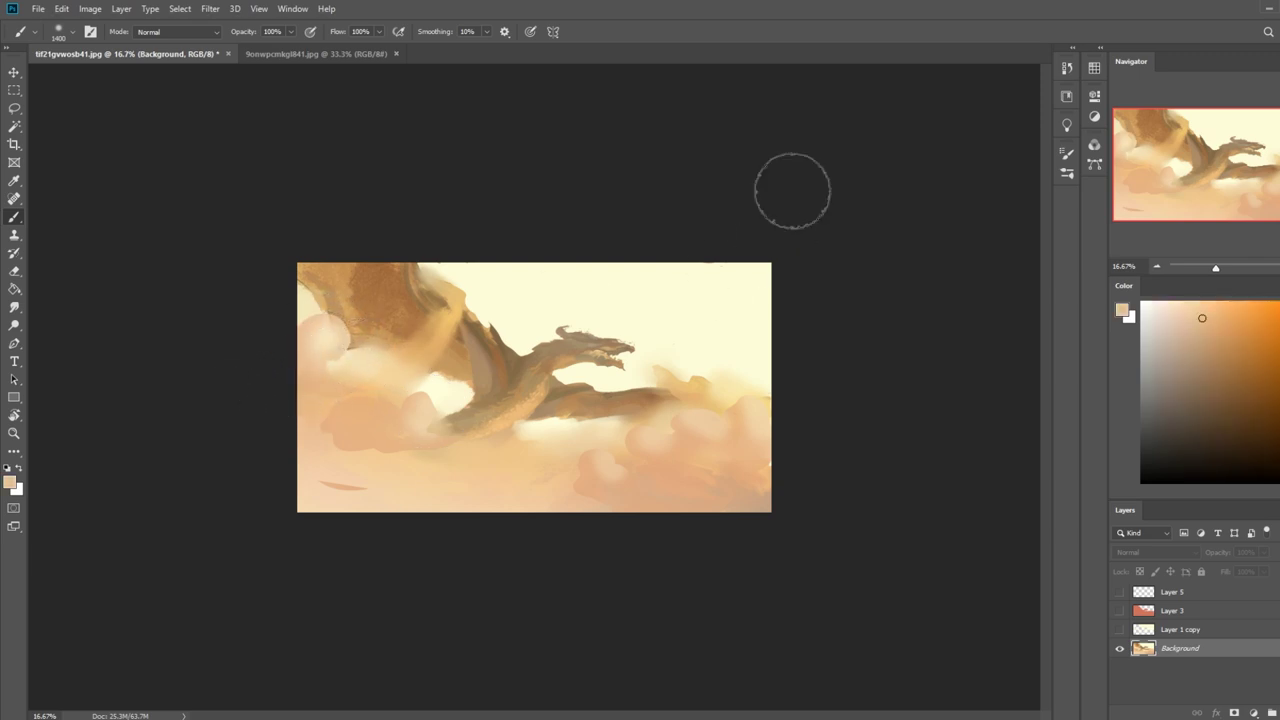
# Sample the light orange of the lower-right clouds and reduce the brush to size 400 to refine their forms.
pyautogui.keyDown('alt'); pyautogui.click(697, 429); pyautogui.keyUp('alt')
pyautogui.press('[')
pyautogui.press('[')
pyautogui.press('[')
pyautogui.press('[')
pyautogui.press('[')
pyautogui.press('[')
pyautogui.press('[')
pyautogui.press('[')
pyautogui.press('[')
pyautogui.press('[')
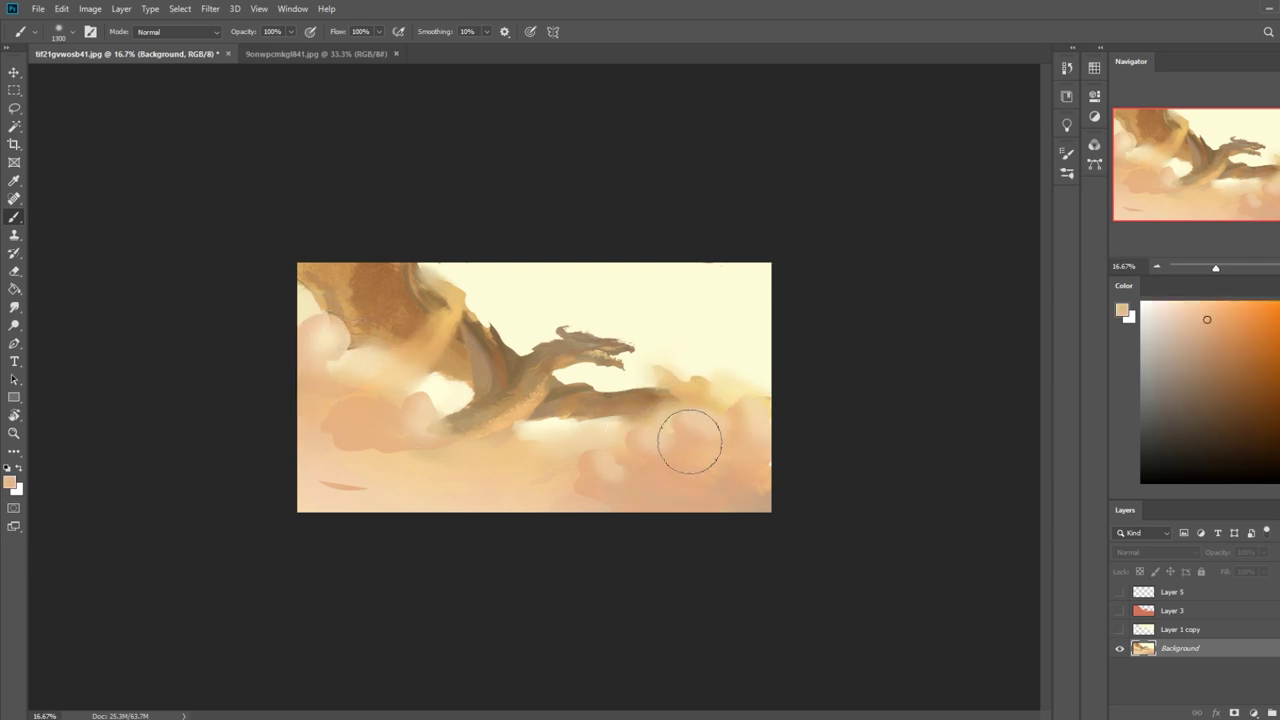
pyautogui.keyDown('alt'); pyautogui.click(679, 447); pyautogui.keyUp('alt')
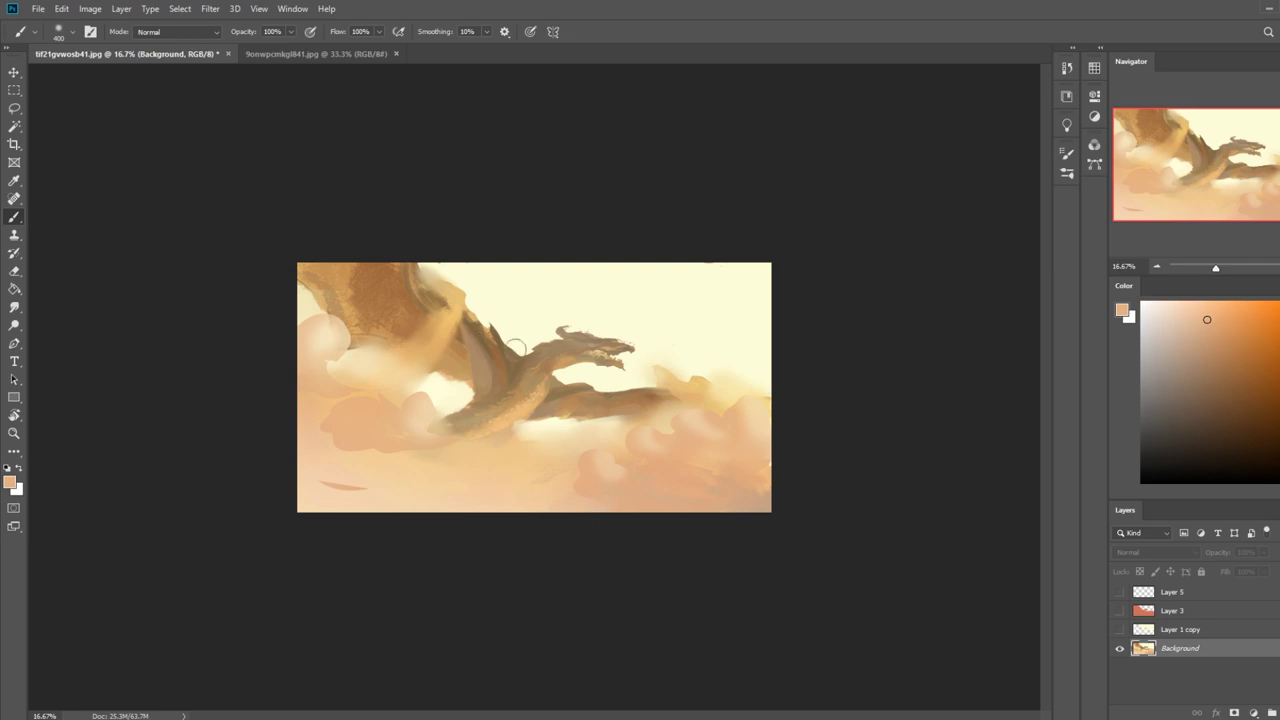
# Lasso a ragged-edged gap in the clouds beneath the dragon's tail and paint it with the sampled pale sky colour.
pyautogui.press('l')
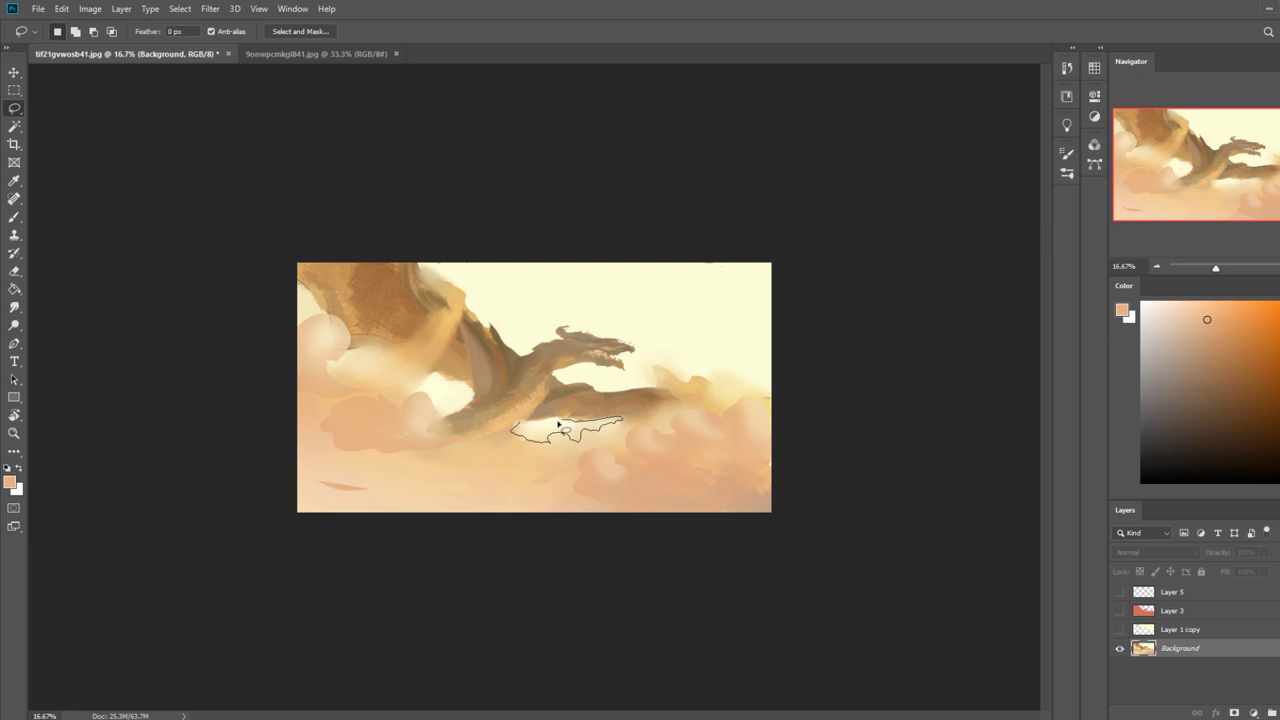
pyautogui.moveTo(528, 424); pyautogui.dragTo(524, 423)
pyautogui.hotkey('ctrl', 'd')
pyautogui.press('b')
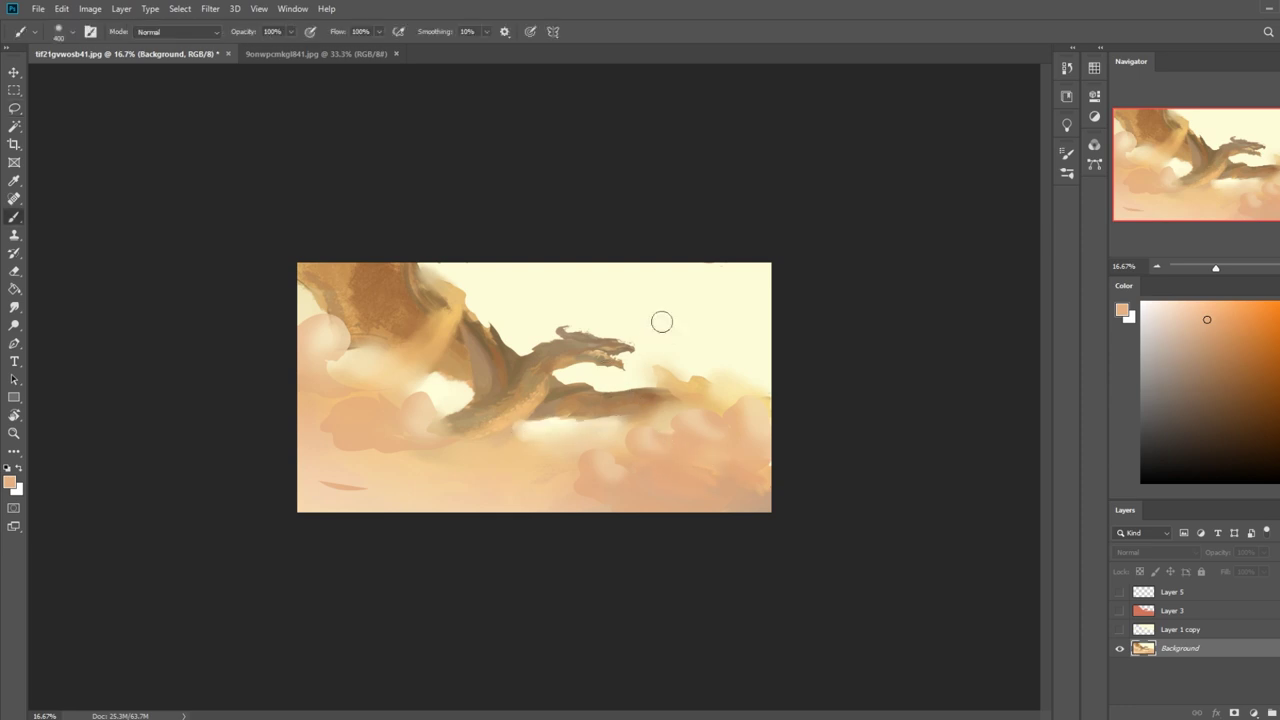
pyautogui.keyDown('alt'); pyautogui.click(661, 300); pyautogui.keyUp('alt')
pyautogui.moveTo(561, 436); pyautogui.dragTo(515, 432)
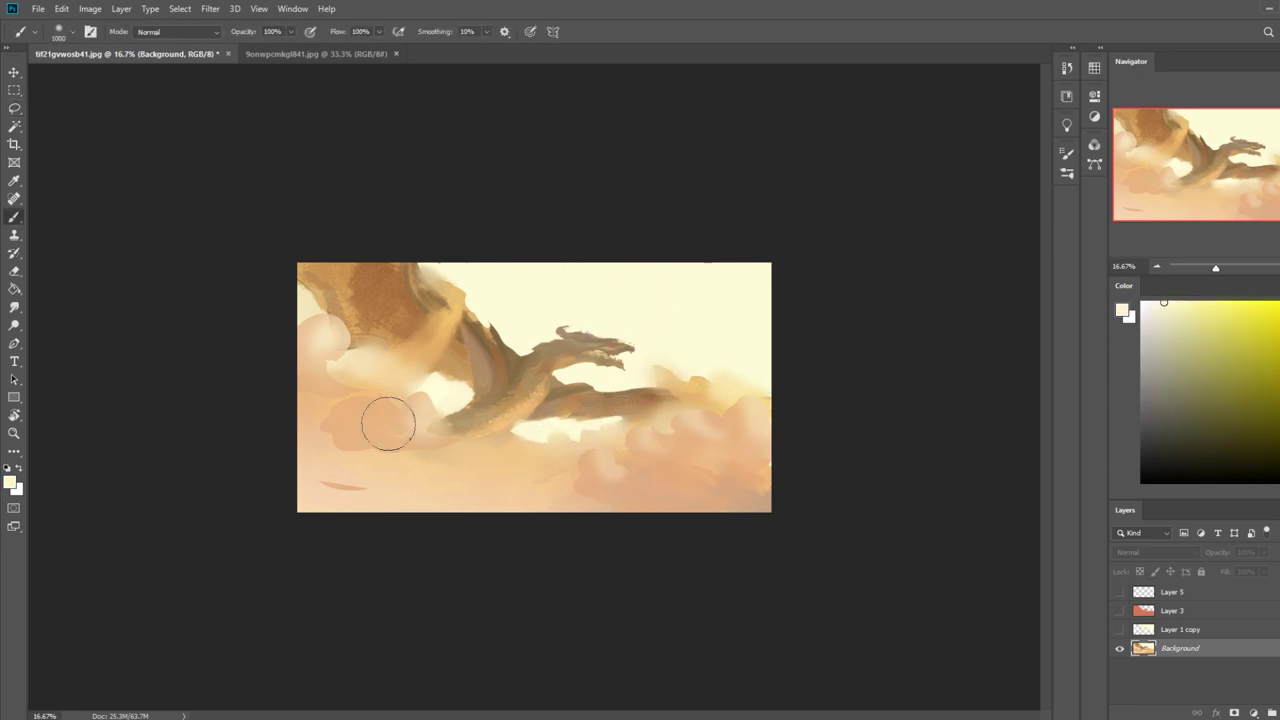
# Lasso ragged cloud gaps beside the dragon's neck and under its wing, and fill them with the pale sky colour.
pyautogui.press('l')
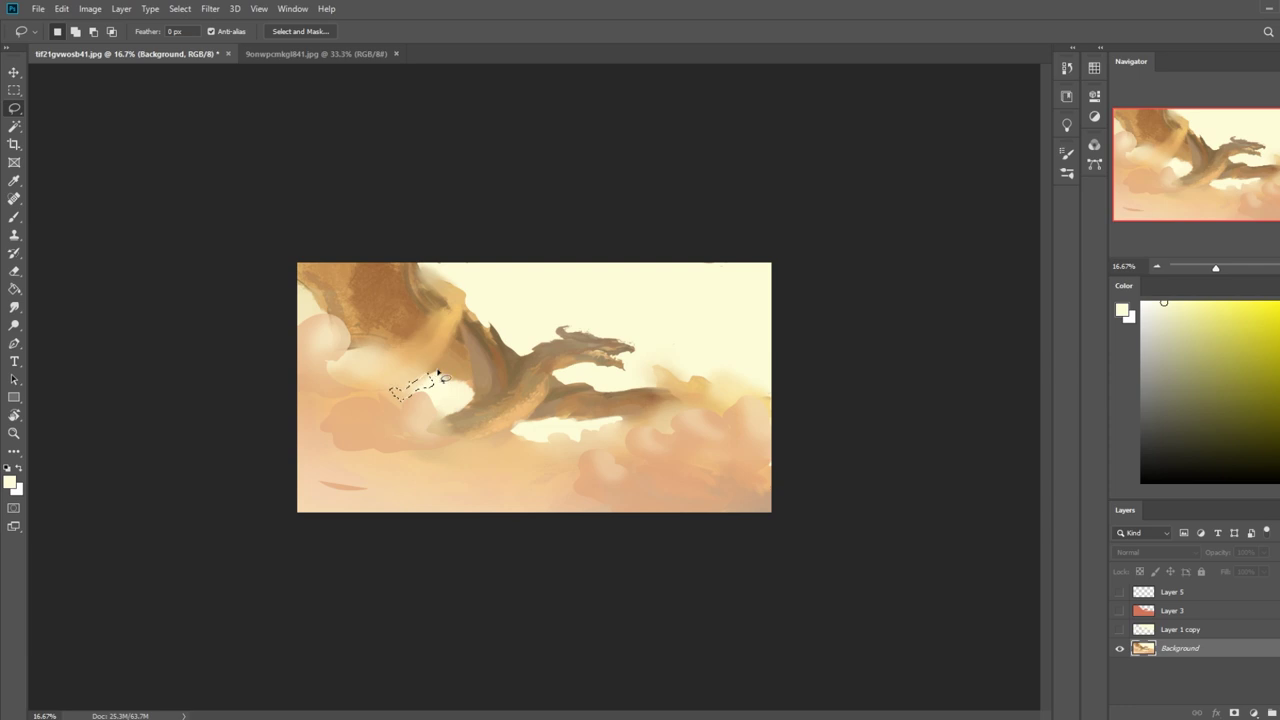
pyautogui.press('b')
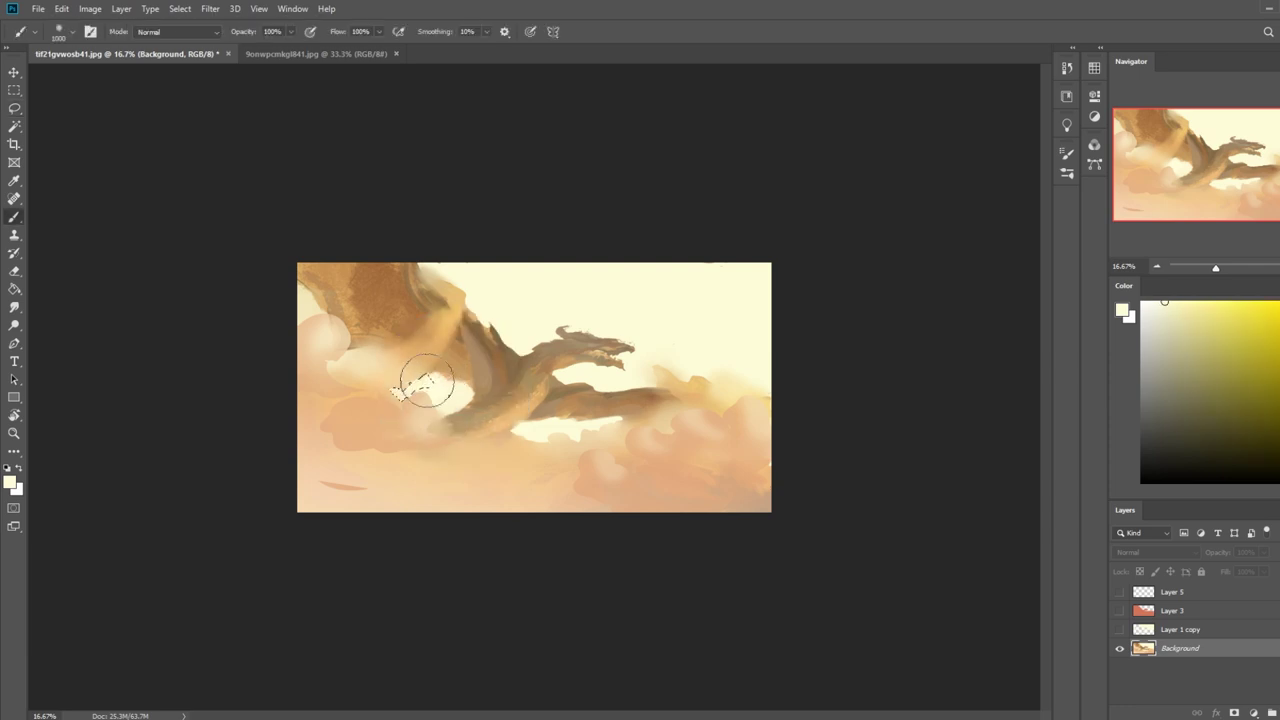
pyautogui.press('l')
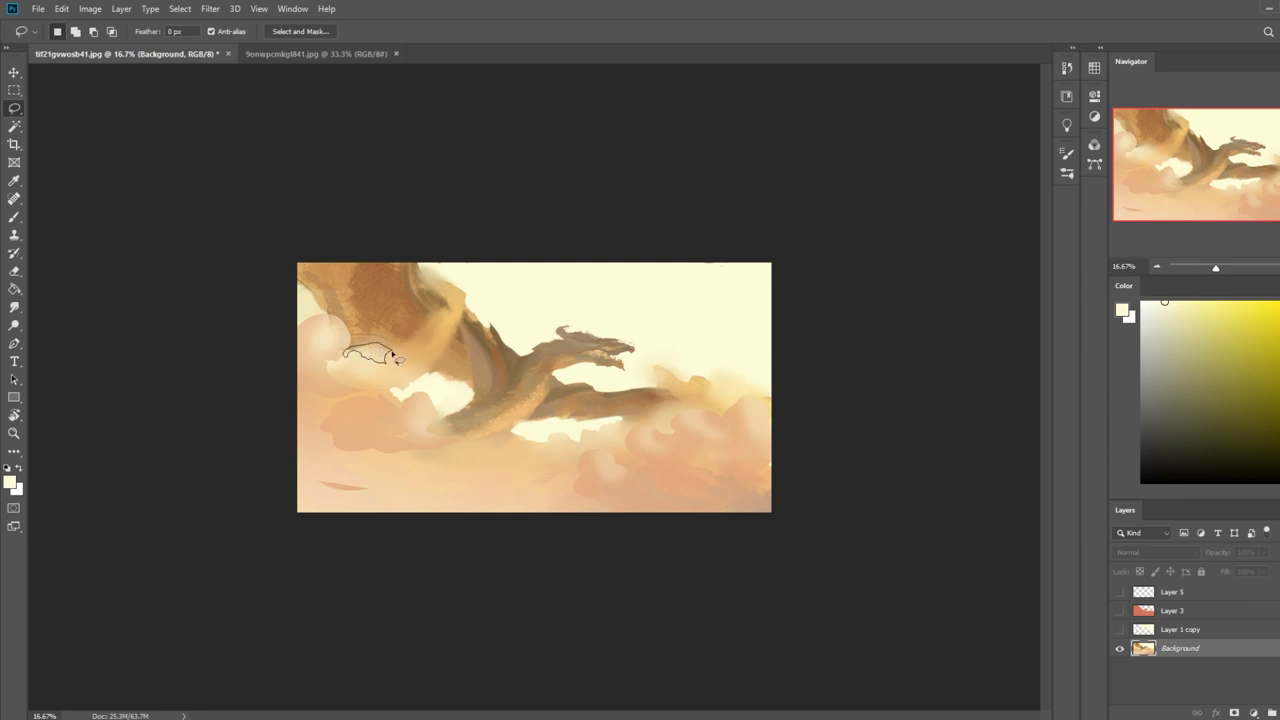
pyautogui.press('b')
pyautogui.moveTo(362, 351); pyautogui.dragTo(276, 358)
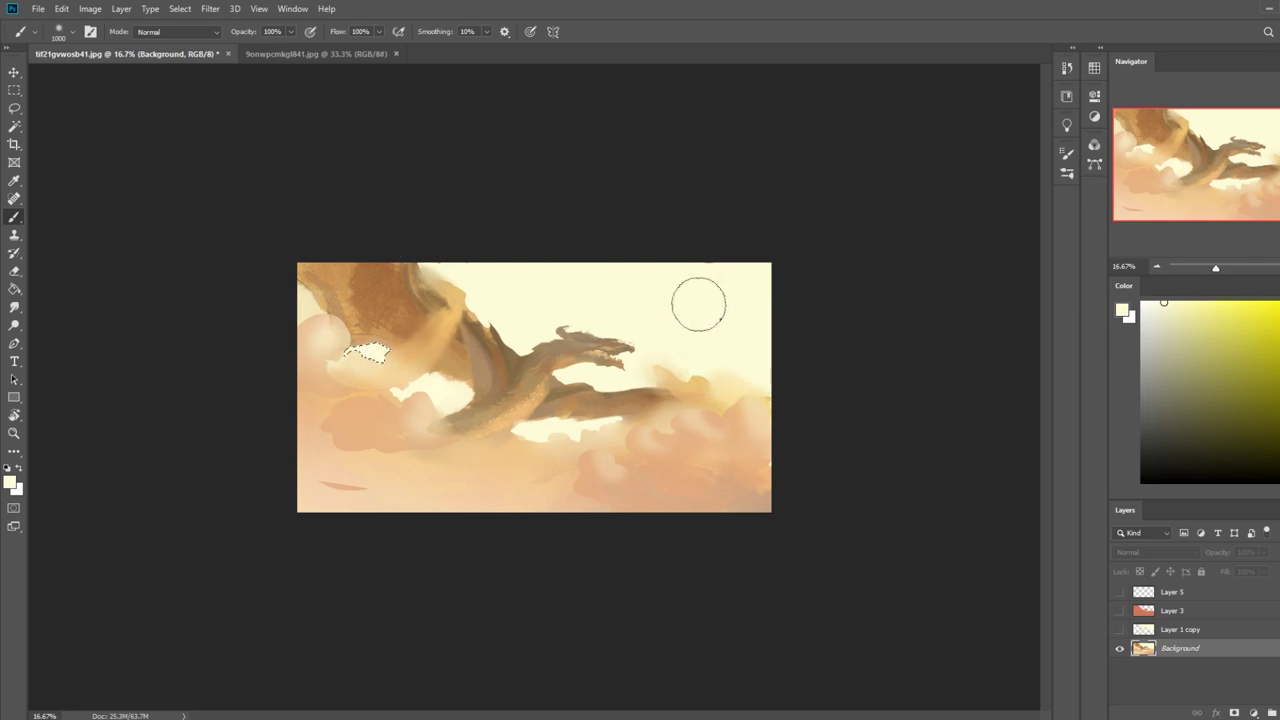
# Deselect, lasso the hazy area along the wing's upper edge and paint it with sky colour for a crisp silhouette.
pyautogui.press('l')
pyautogui.rightClick(602, 322)
pyautogui.click(630, 341)
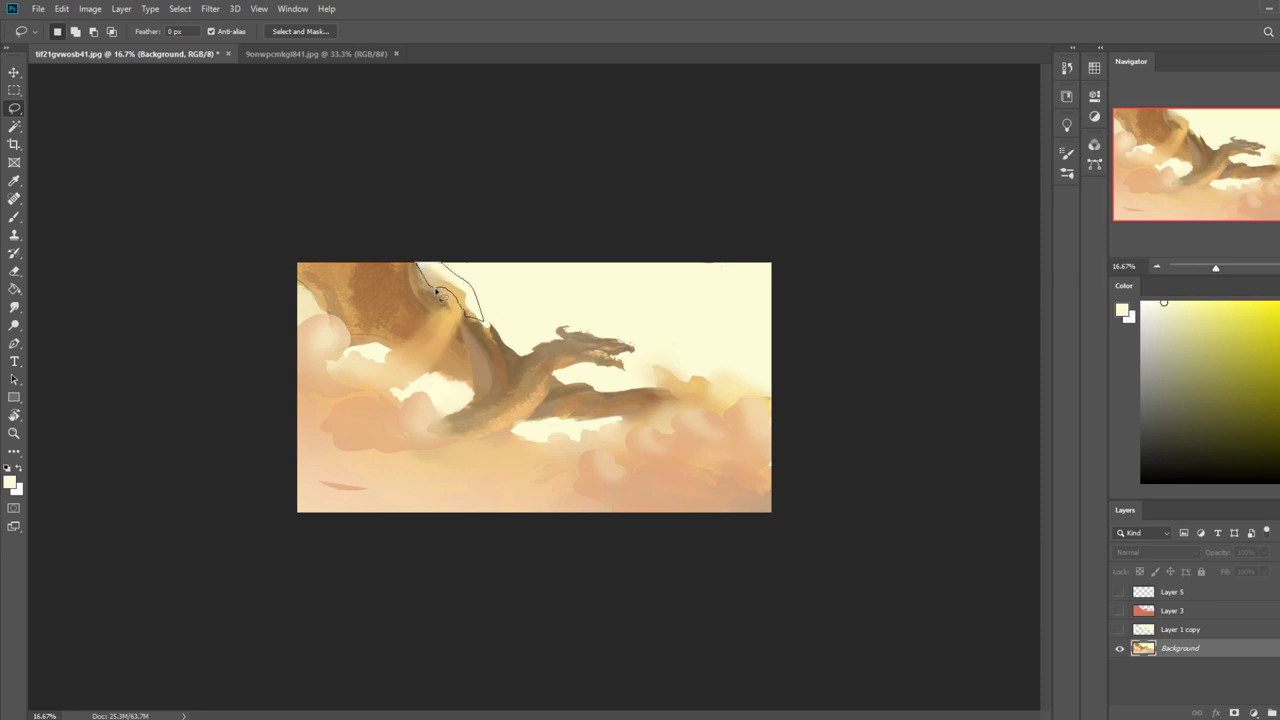
pyautogui.moveTo(440, 295); pyautogui.dragTo(442, 294)
pyautogui.press('b')
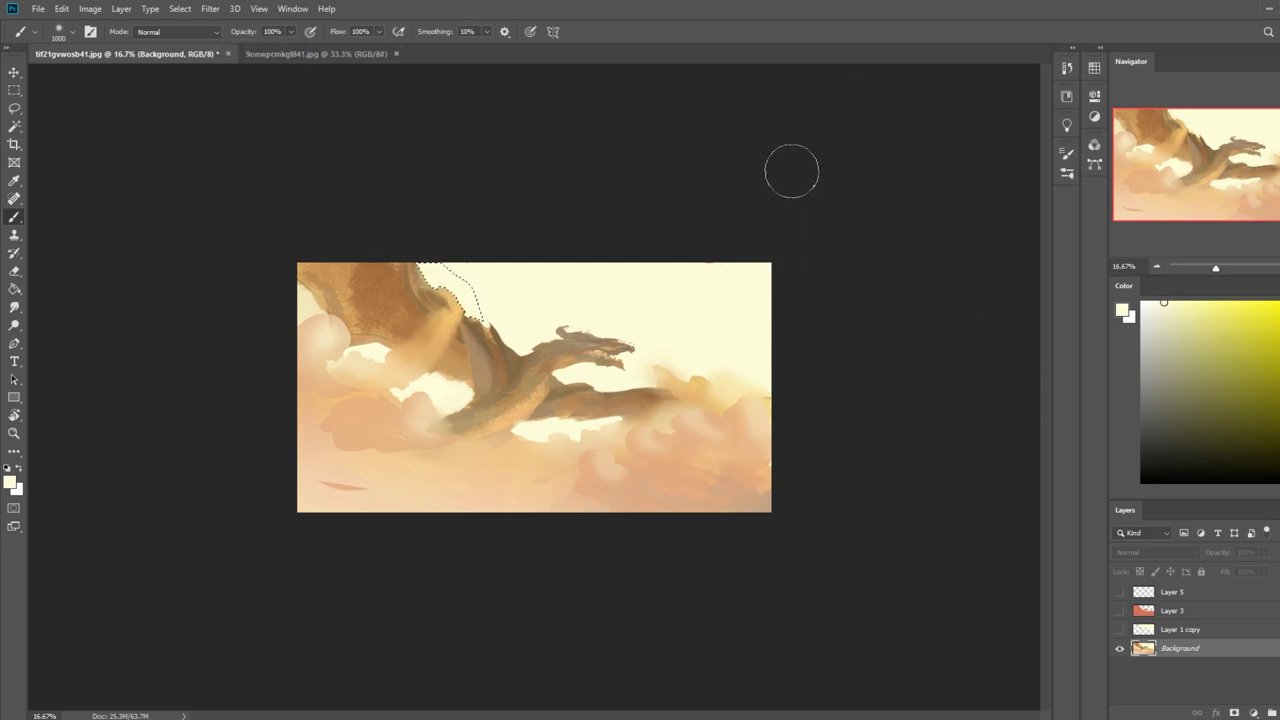
# Lasso the sky above the cloud at the tail's end, paint it pale cream for a sharp cloud edge, and deselect.
pyautogui.press('l')
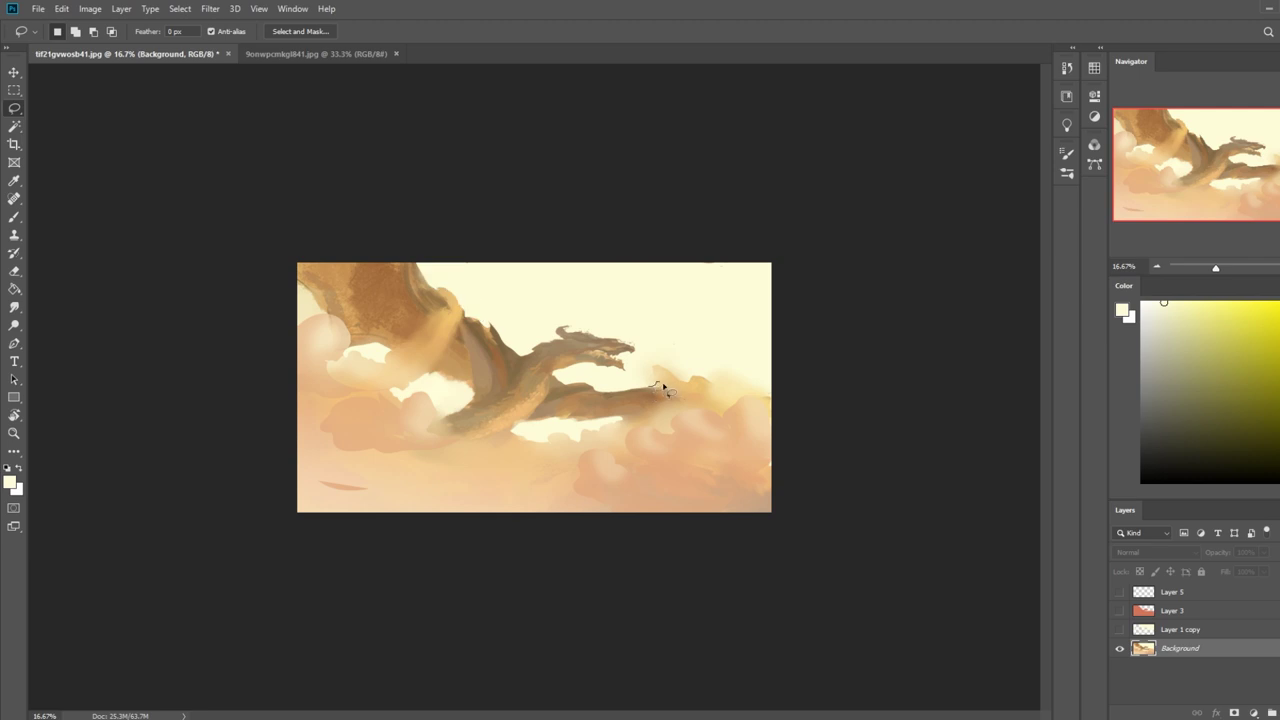
pyautogui.moveTo(651, 392); pyautogui.dragTo(645, 387)
pyautogui.press('b')
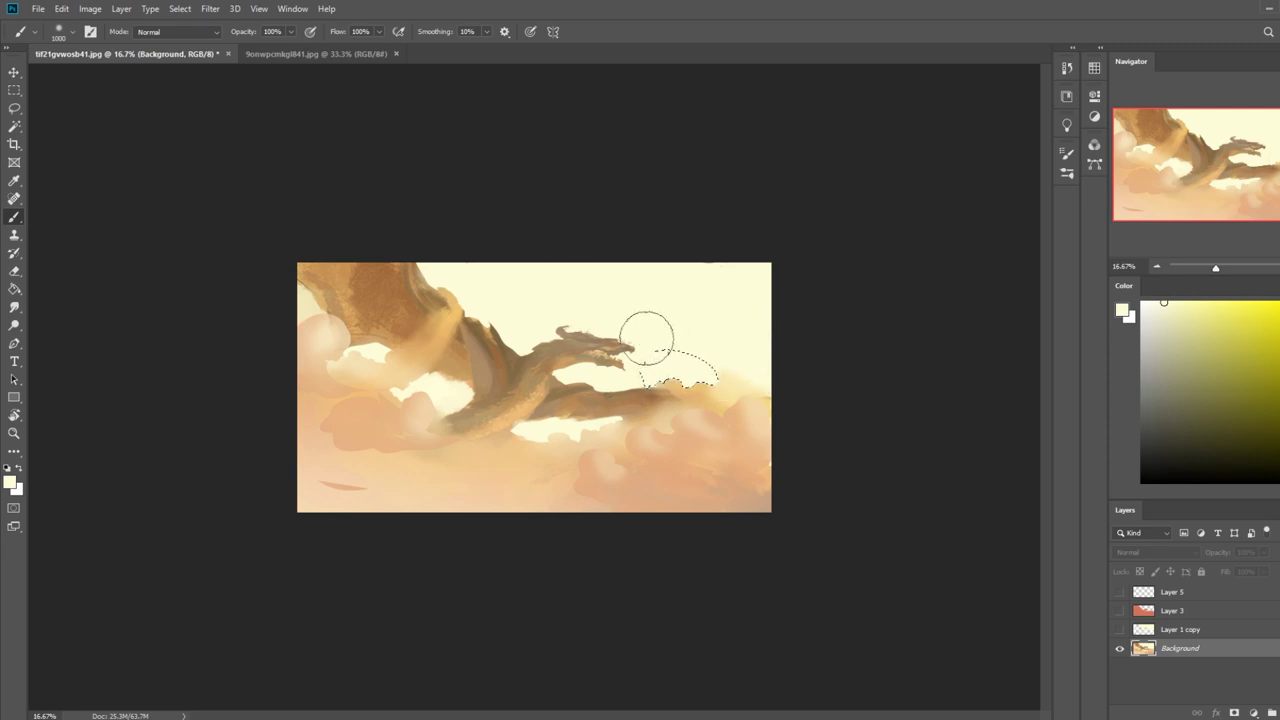
pyautogui.press('m')
pyautogui.rightClick(597, 416)
pyautogui.click(597, 416)
# Try a diagonal dark brown shadow across the clouds beneath the dragon, with the brush at 19% opacity and size 1500.
pyautogui.press('b')
pyautogui.keyDown('alt'); pyautogui.click(533, 362); pyautogui.keyUp('alt')
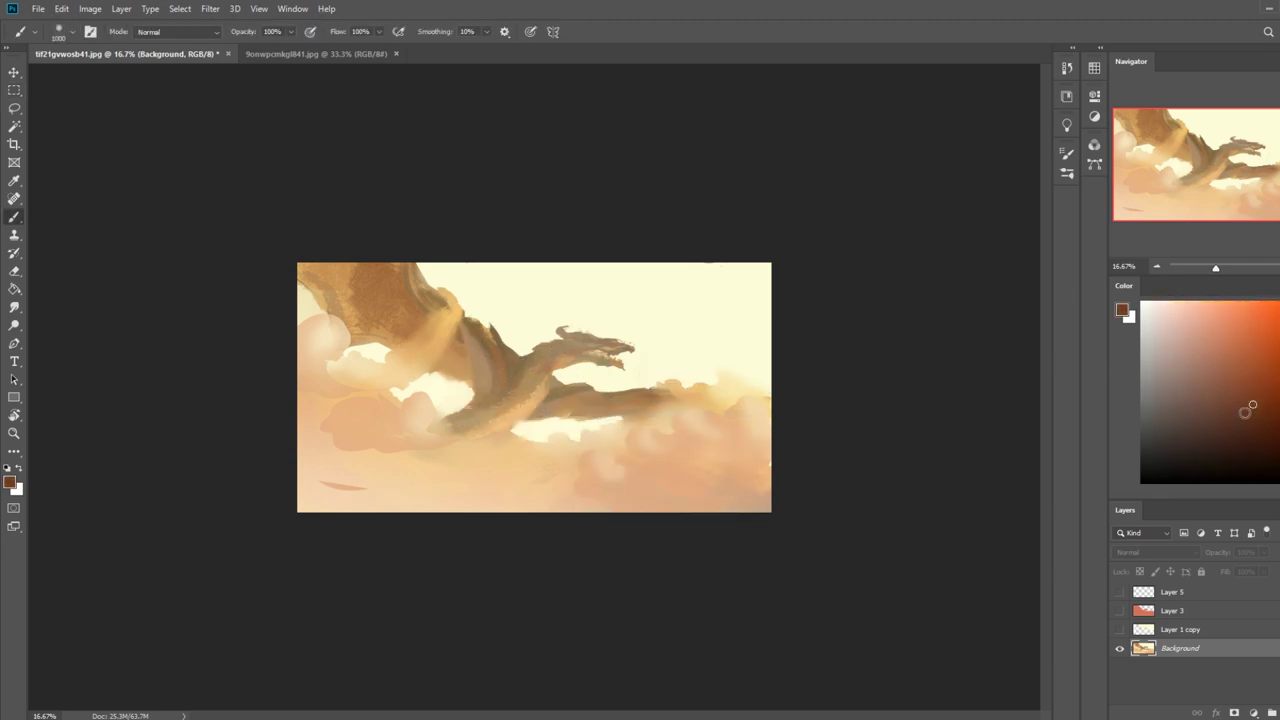
pyautogui.moveTo(462, 450)
pyautogui.mouseDown()
pyautogui.moveTo(340, 517)
pyautogui.moveTo(330, 500)
pyautogui.mouseUp()
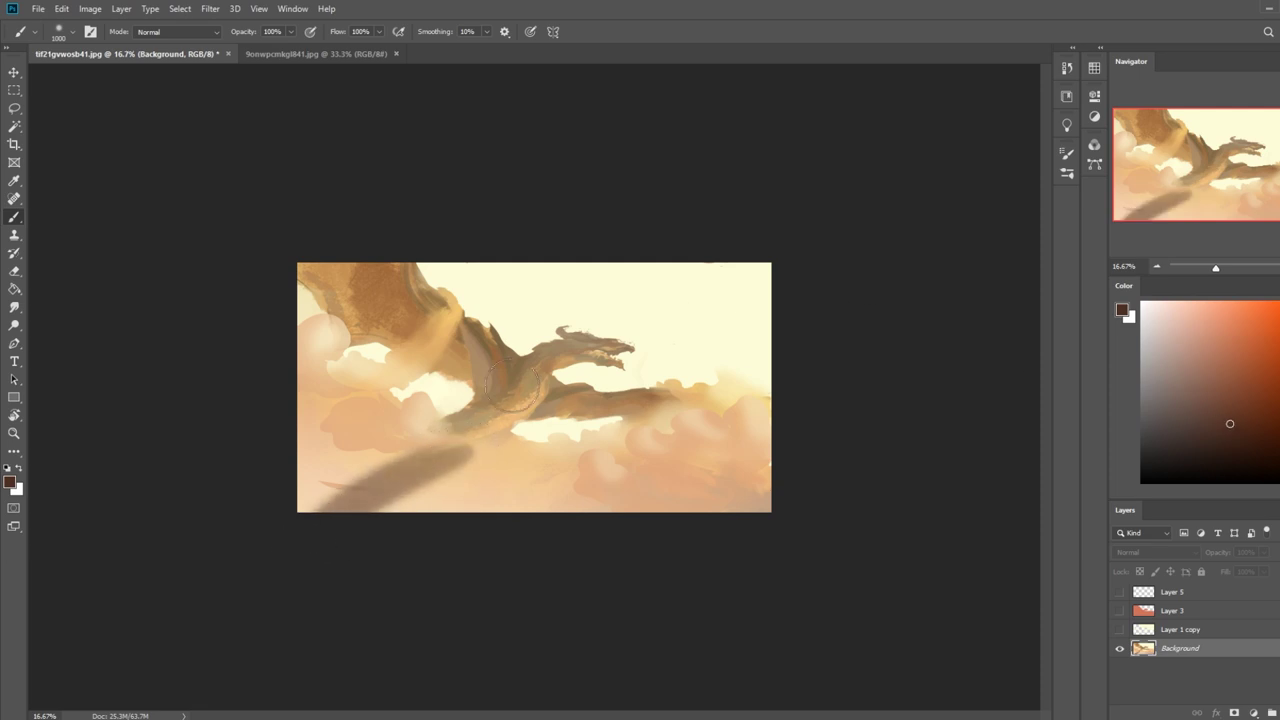
pyautogui.hotkey('ctrl', 'z')
pyautogui.press('1')
pyautogui.press('9')
pyautogui.press(']')
pyautogui.moveTo(463, 449); pyautogui.dragTo(257, 634)
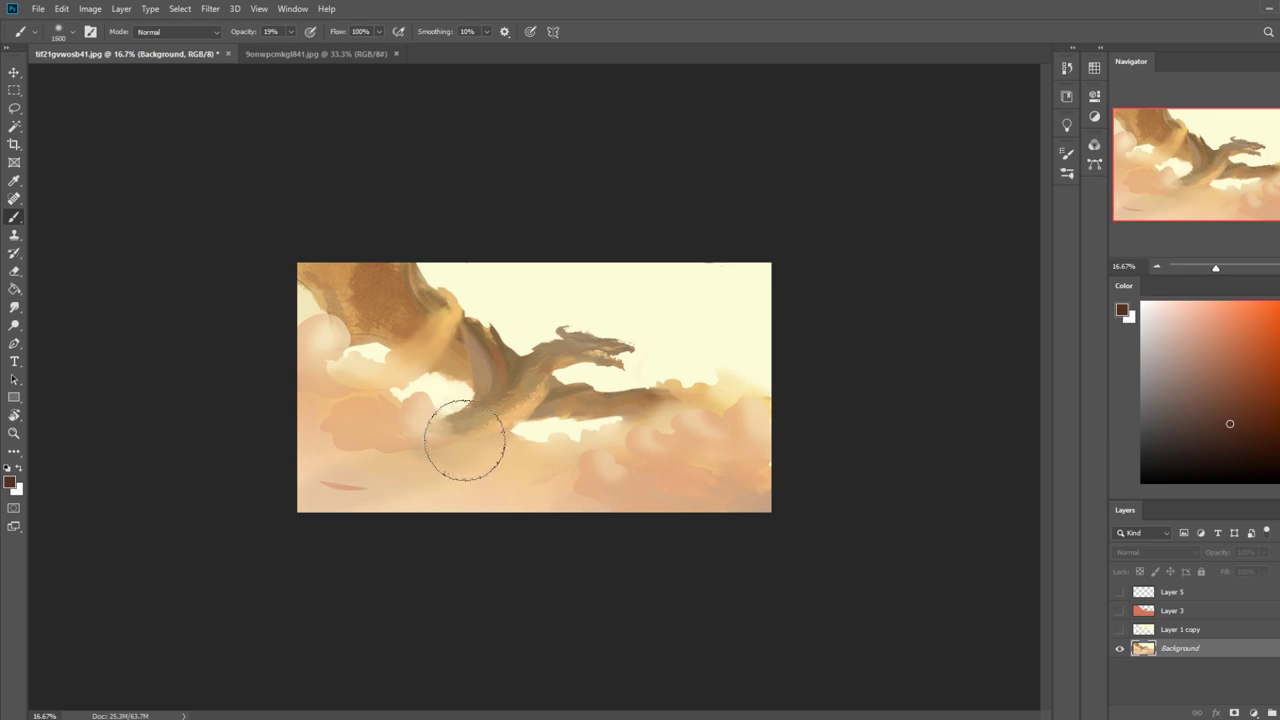
# Try extending the shadow toward the lower-left corner with the brush at size 1400, soften it with peach and smudging, and undo it.
pyautogui.press(']')
pyautogui.press(']')
pyautogui.press(']')
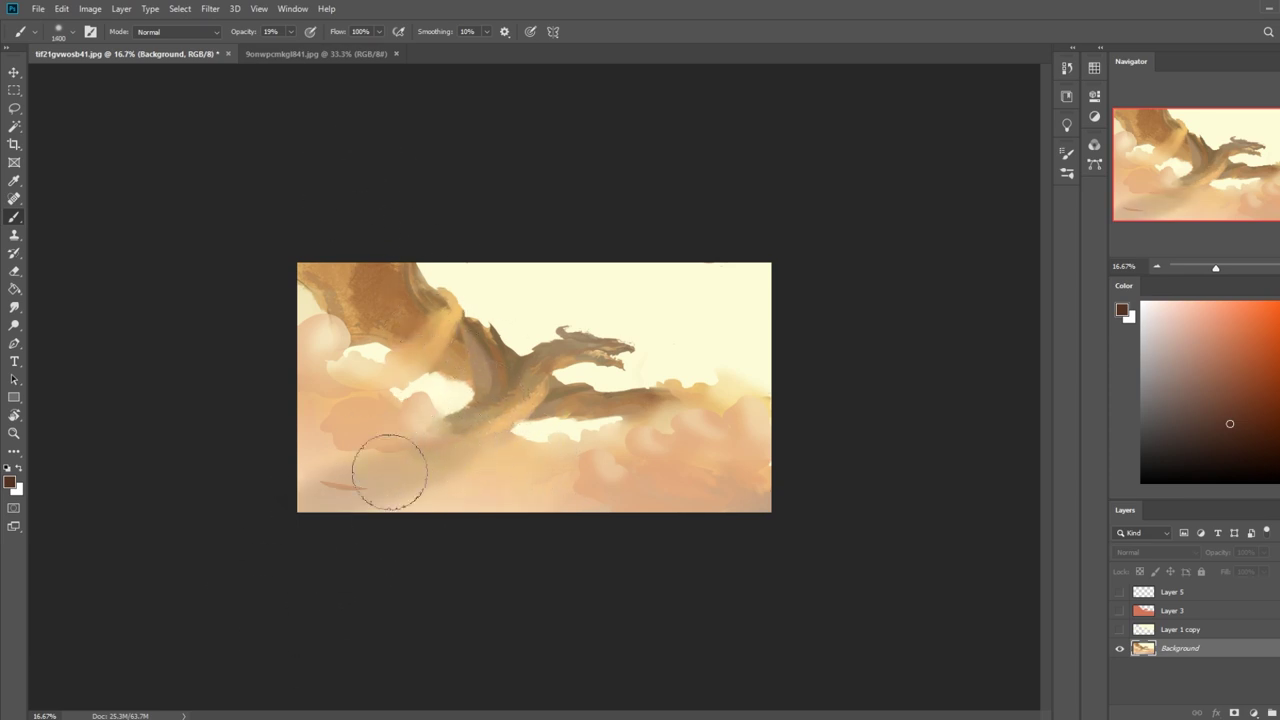
pyautogui.moveTo(389, 471); pyautogui.dragTo(318, 505)
pyautogui.keyDown('alt'); pyautogui.click(491, 474); pyautogui.keyUp('alt')
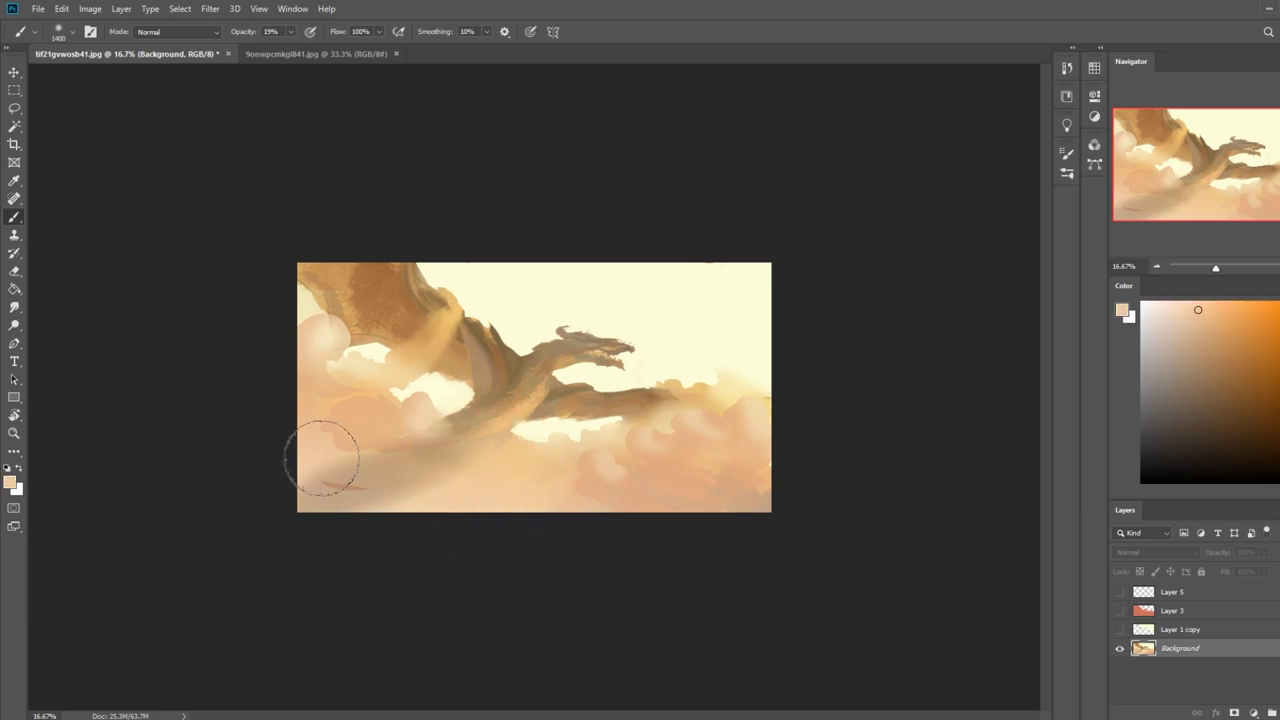
pyautogui.click(14, 307)
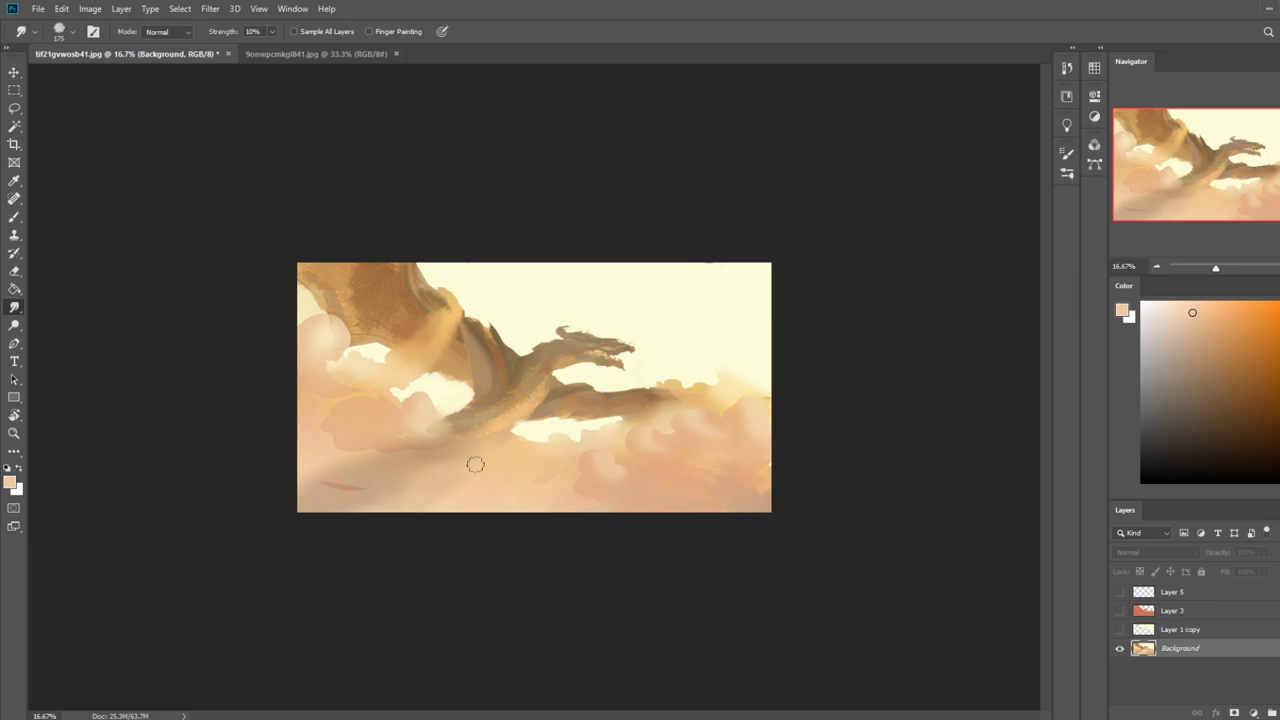
pyautogui.press('b')
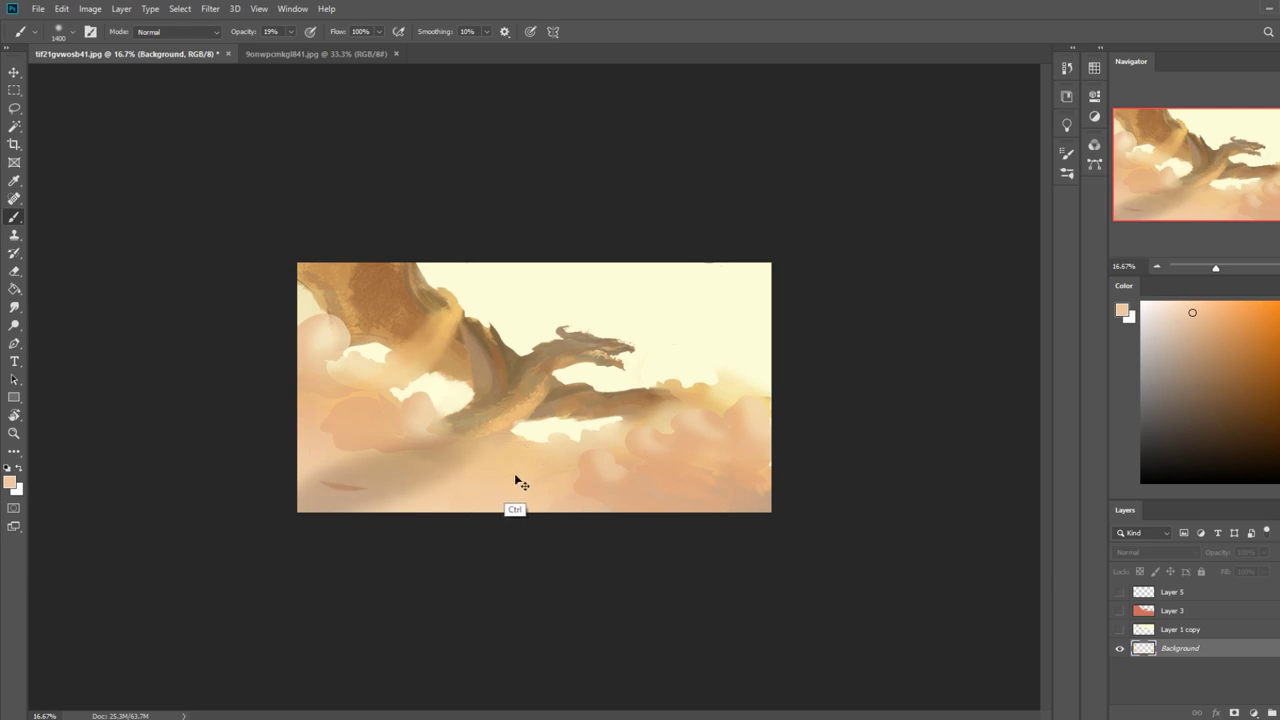
pyautogui.hotkey('ctrl', 'z')
pyautogui.hotkey('ctrl', 'z')
# Paint a diagonal shadow across the lower-left clouds in brown sampled from the dragon at 86% opacity, and smudge it at 10% strength.
pyautogui.keyDown('alt'); pyautogui.click(506, 364); pyautogui.keyUp('alt')
pyautogui.click(291, 32)
pyautogui.click(330, 47)
pyautogui.moveTo(424, 412); pyautogui.dragTo(273, 561)
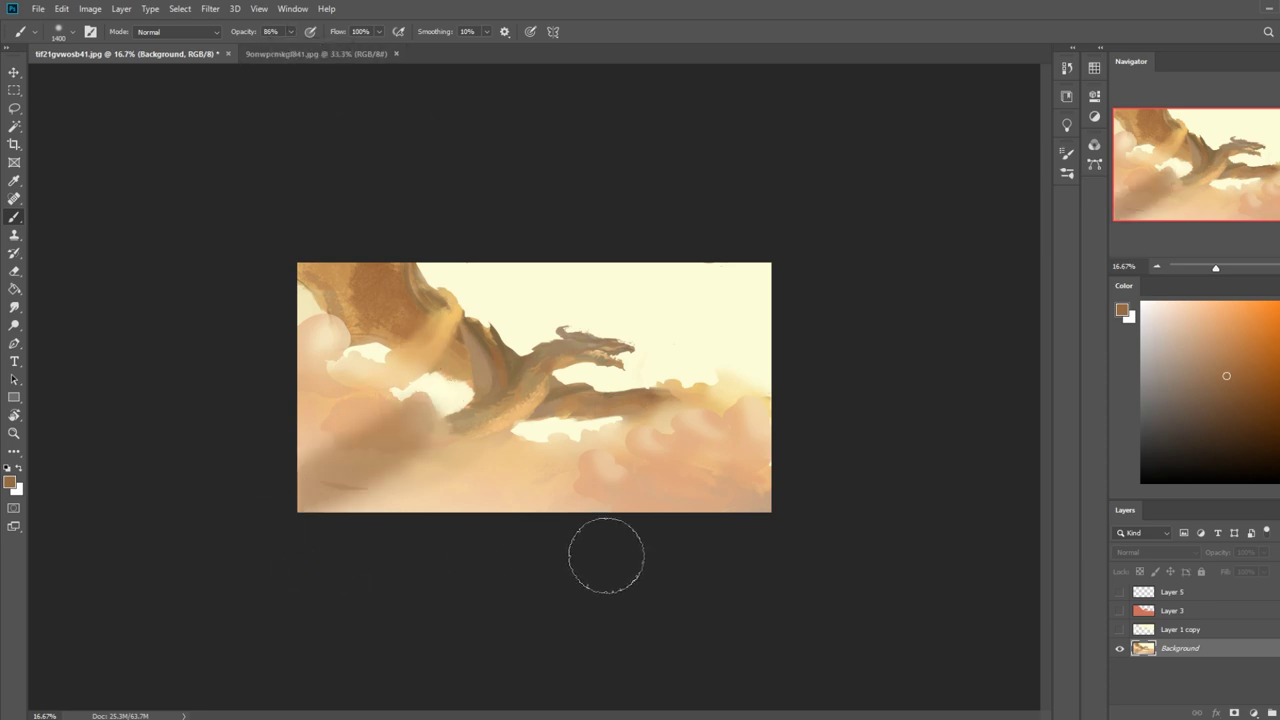
pyautogui.hotkey('ctrl', 'z')
pyautogui.moveTo(574, 451); pyautogui.dragTo(394, 549)
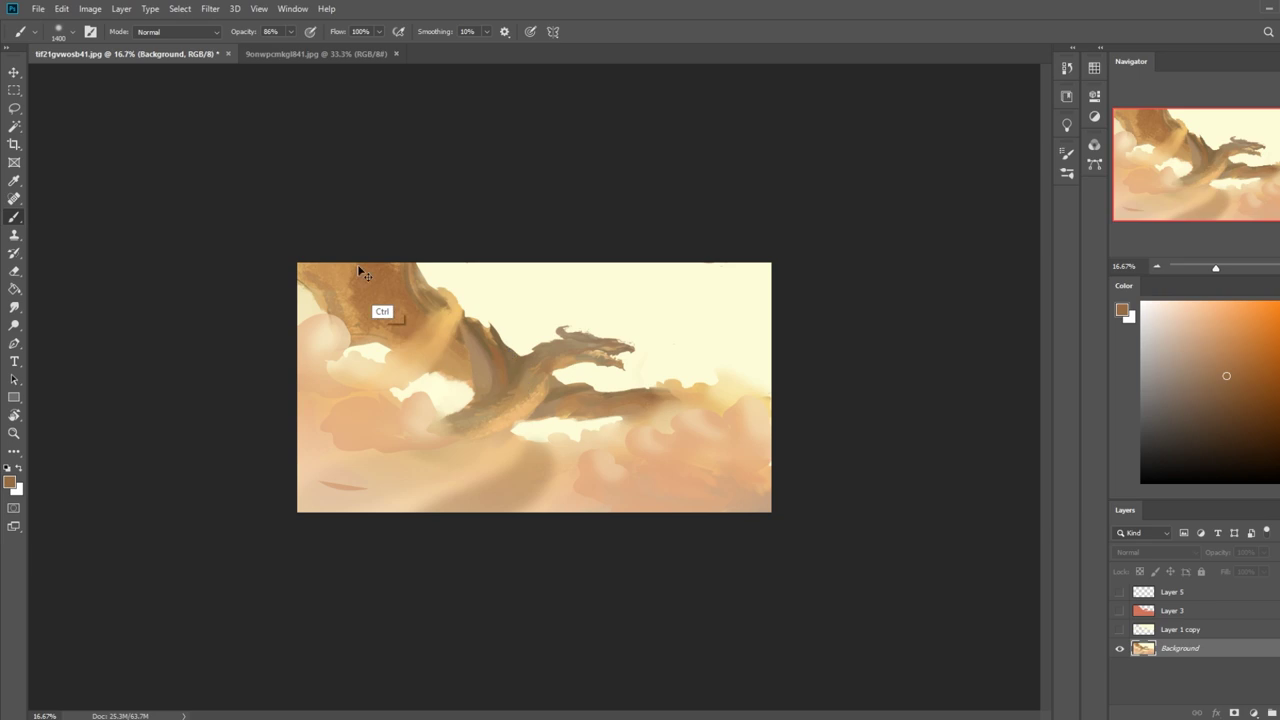
pyautogui.hotkey('ctrl', 'z')
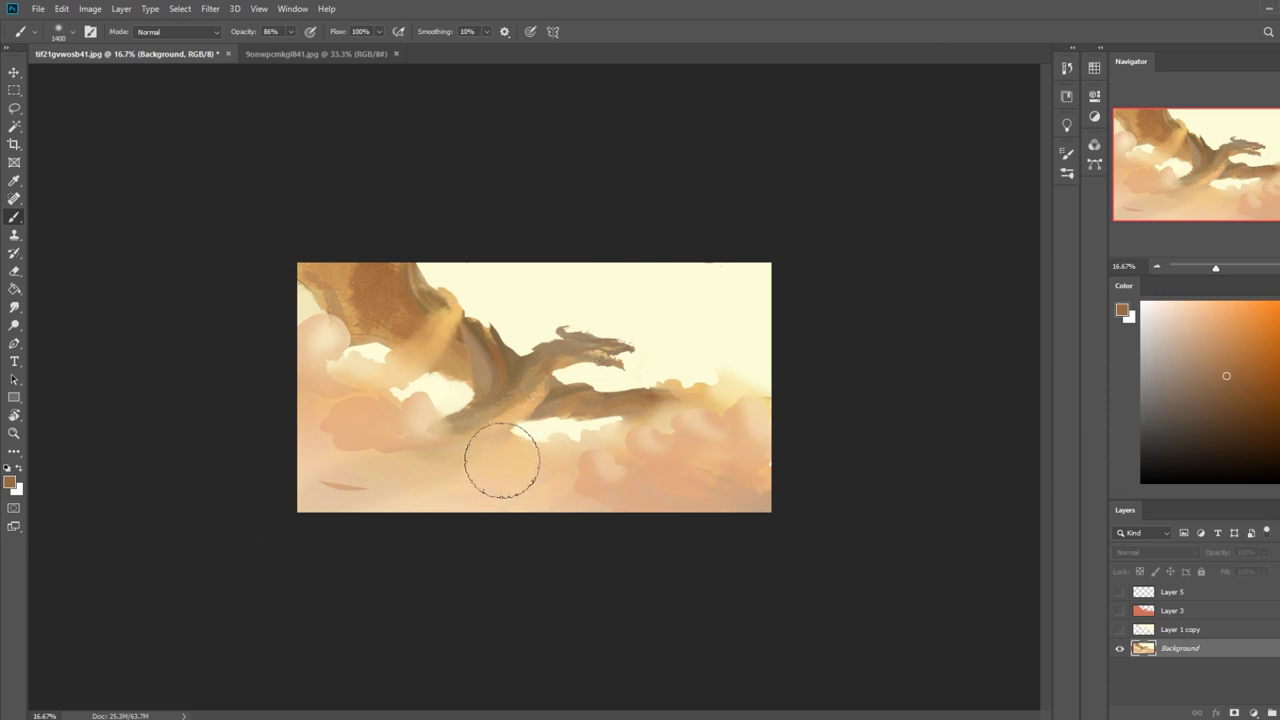
pyautogui.moveTo(414, 449)
pyautogui.mouseDown()
pyautogui.moveTo(330, 497)
pyautogui.moveTo(201, 604)
pyautogui.mouseUp()
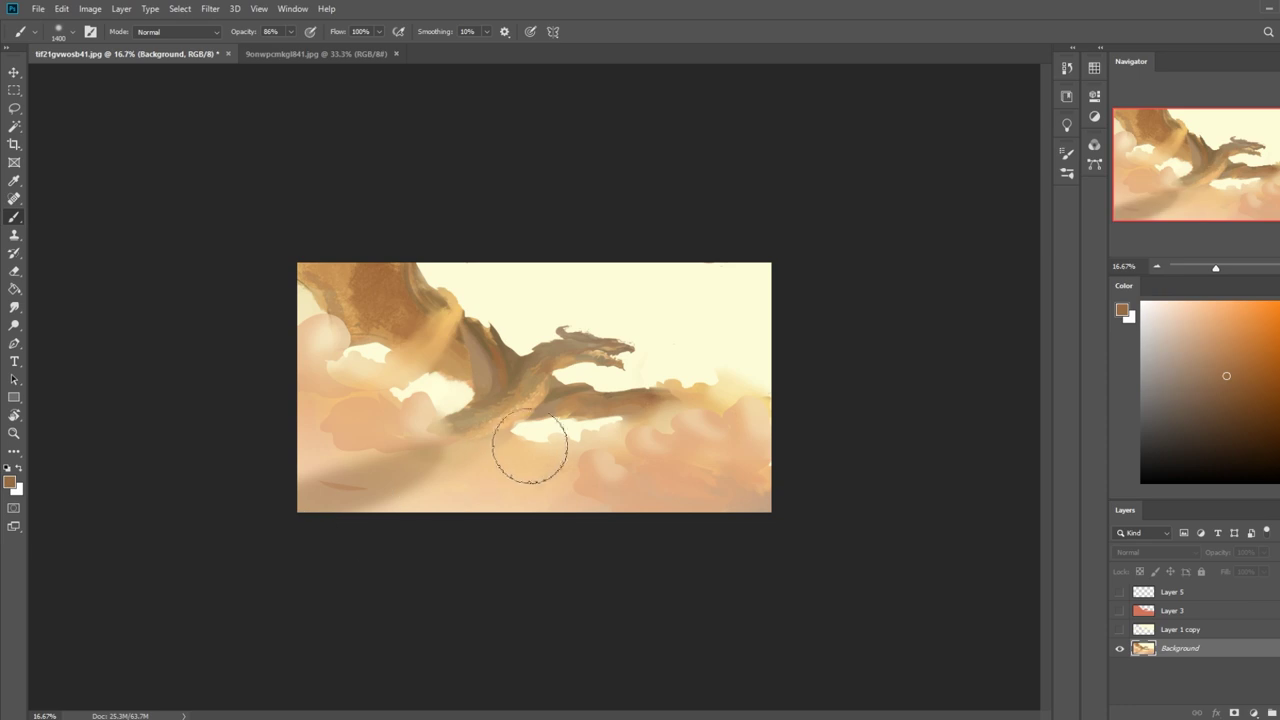
pyautogui.hotkey('ctrl', 'z')
pyautogui.moveTo(434, 414); pyautogui.dragTo(297, 490)
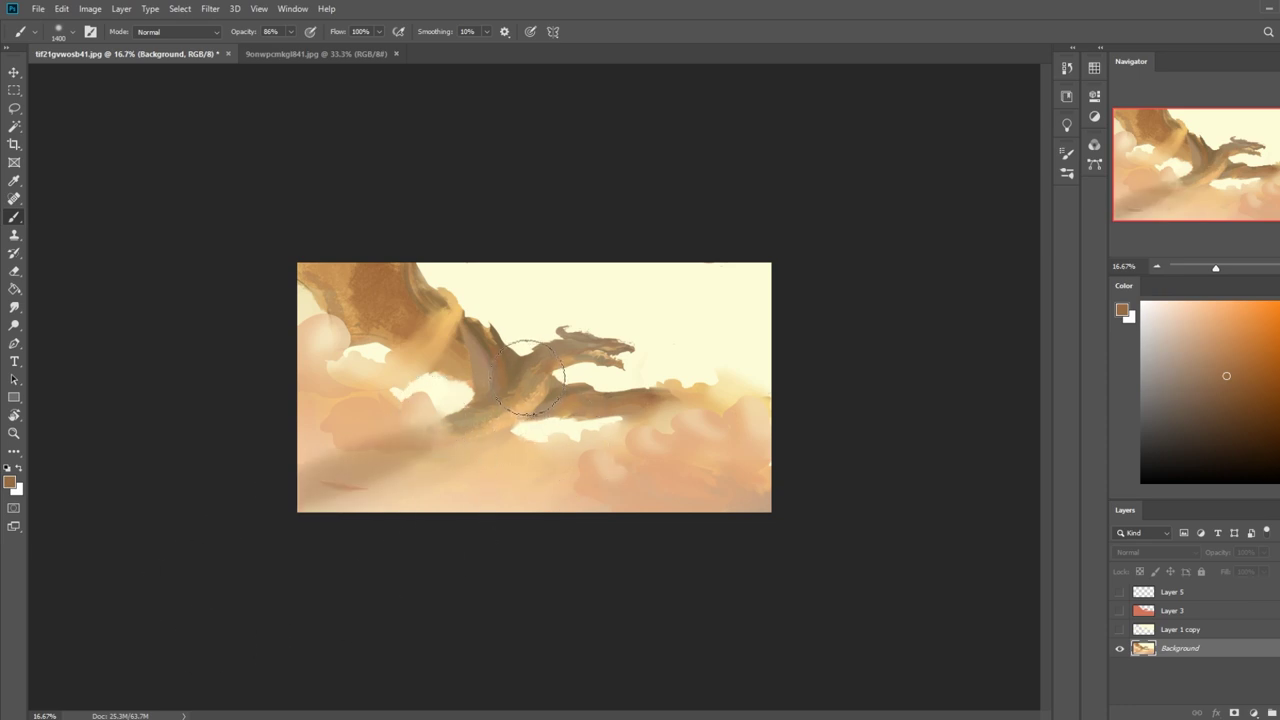
pyautogui.click(14, 307)
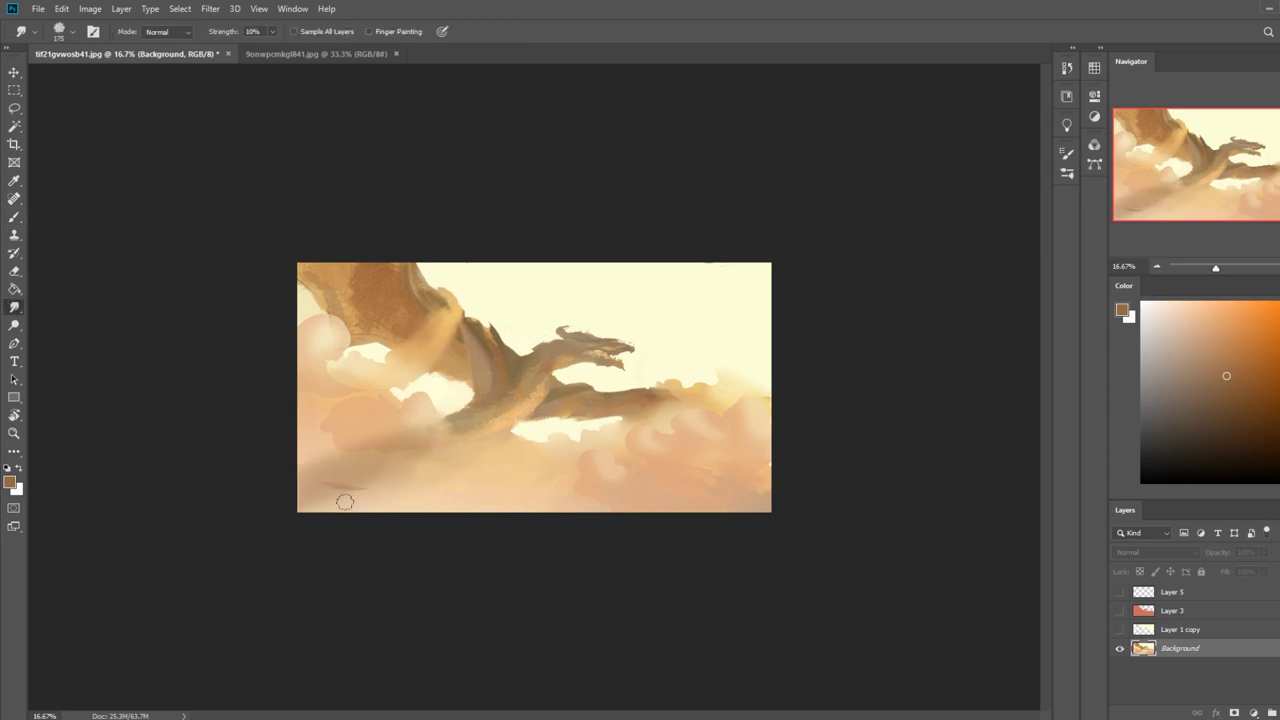
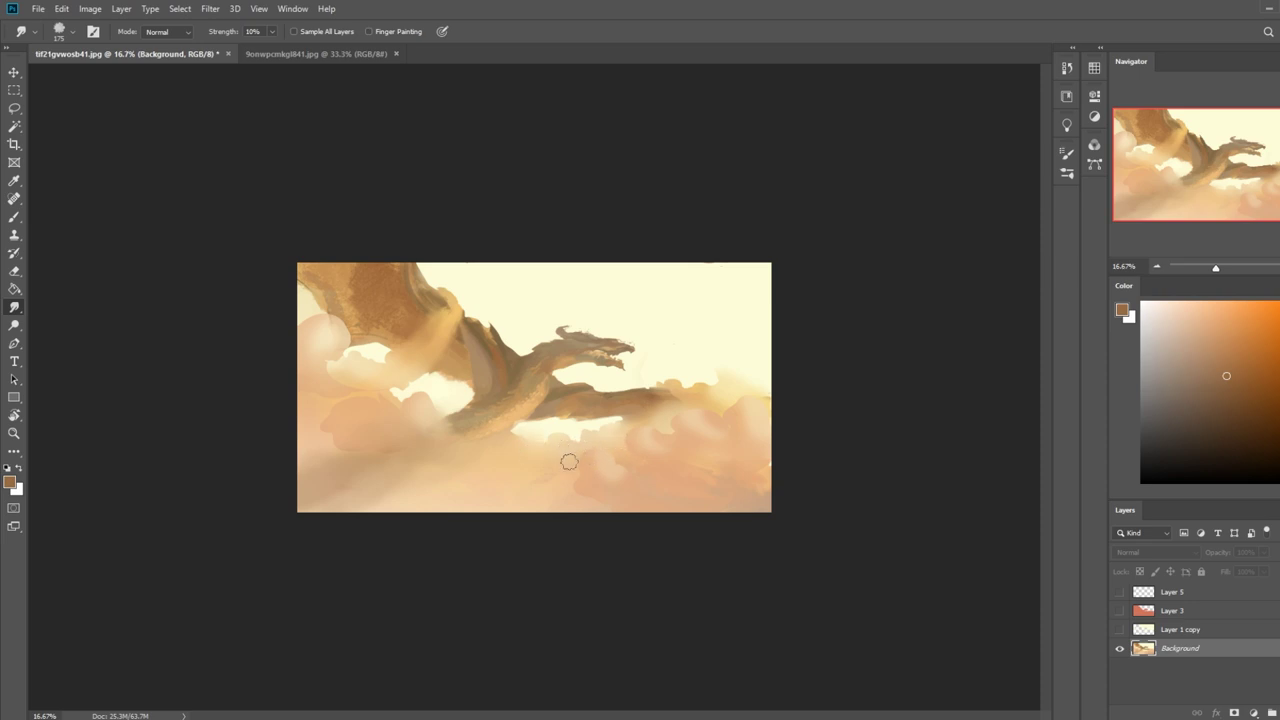
# Try brushing pale cream sampled from the sky across the lower-right clouds at size 1400 and 86% opacity.
pyautogui.click(14, 322)
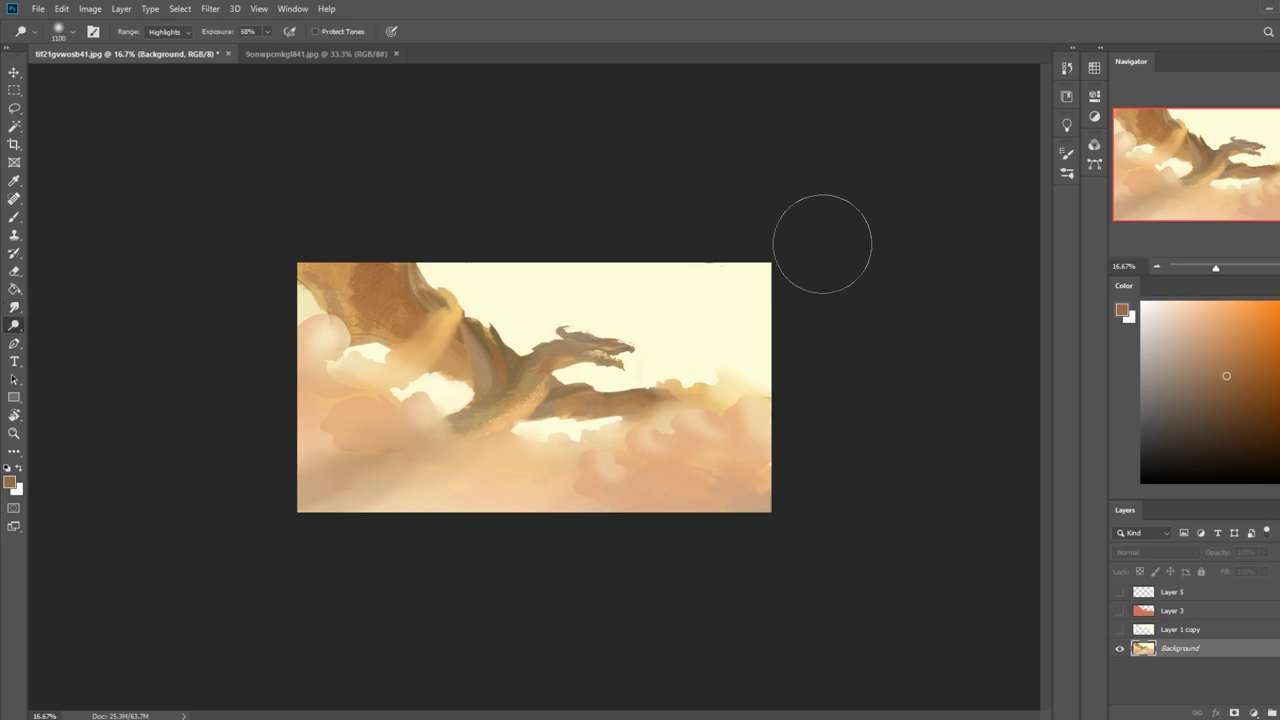
pyautogui.click(14, 307)
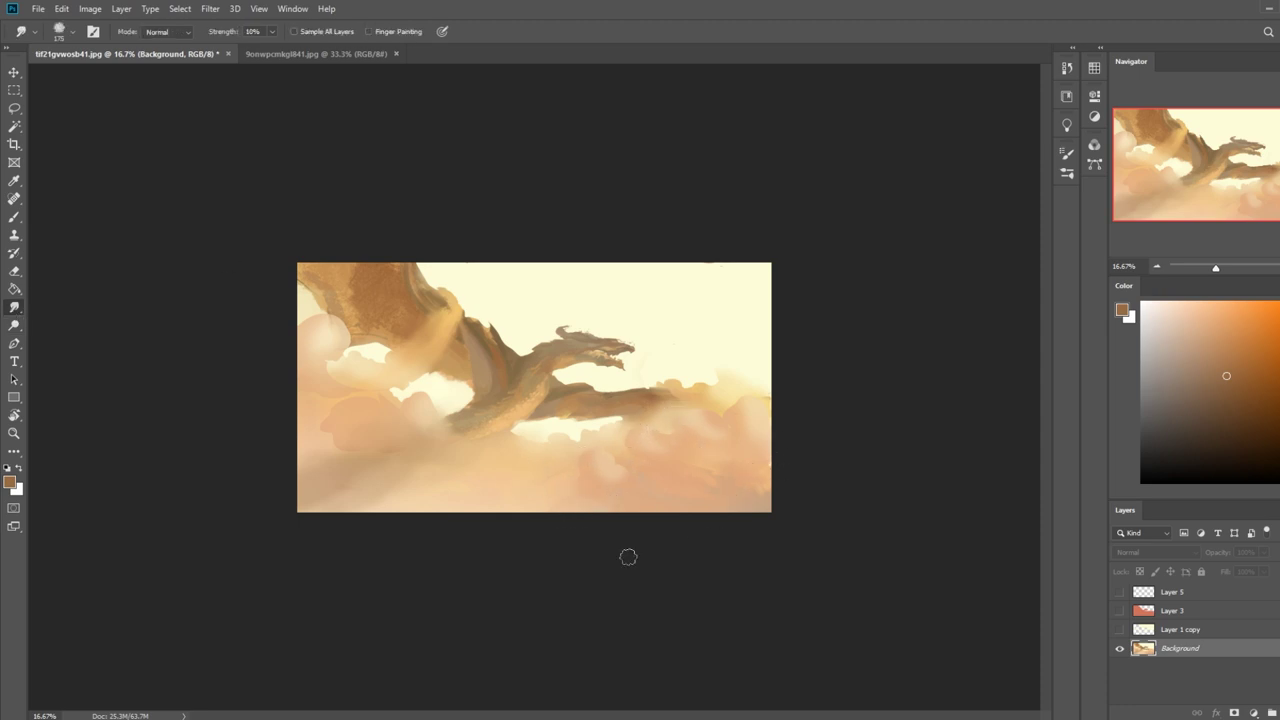
pyautogui.press('b')
pyautogui.keyDown('alt'); pyautogui.click(616, 318); pyautogui.keyUp('alt')
pyautogui.moveTo(795, 472); pyautogui.dragTo(560, 525)
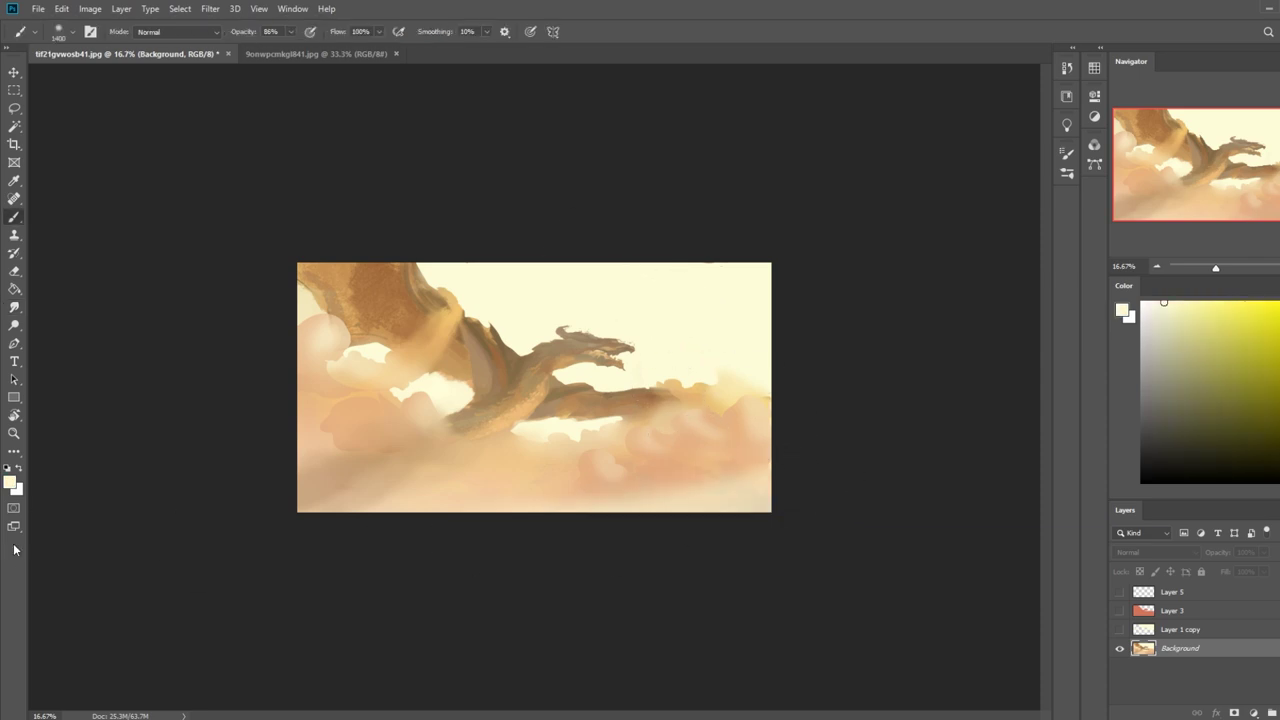
# Brush a soft pale cream haze along the clouds at the painting's lower edge with the brush at size 2800.
pyautogui.press(']')
pyautogui.press(']')
pyautogui.press(']')
pyautogui.press(']')
pyautogui.press(']')
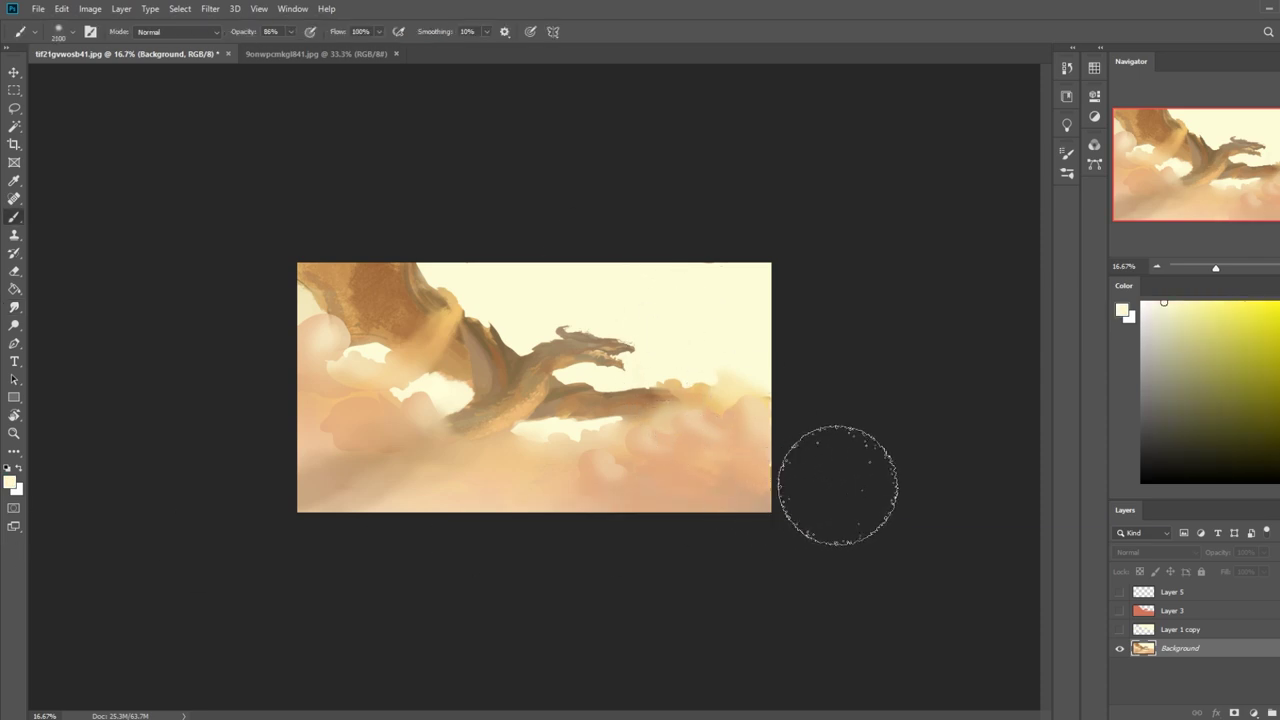
pyautogui.press(']')
pyautogui.moveTo(857, 500)
pyautogui.mouseDown()
pyautogui.moveTo(466, 491)
pyautogui.moveTo(360, 537)
pyautogui.mouseUp()
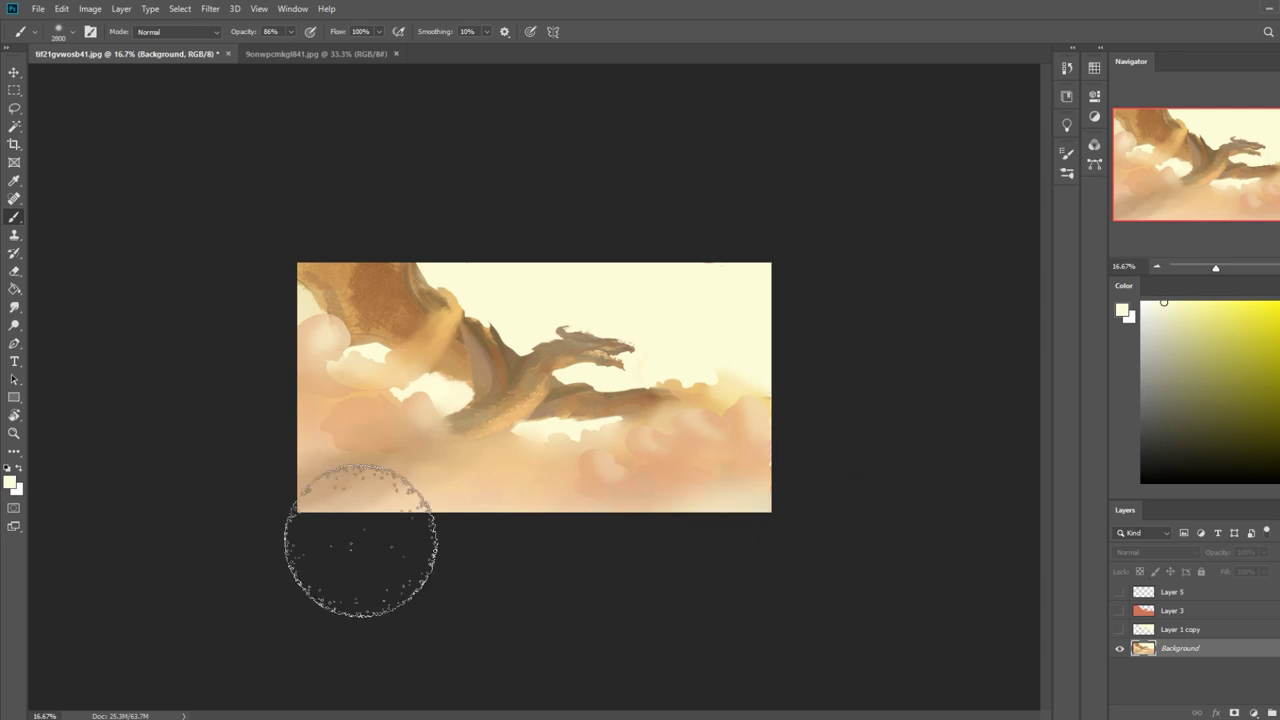
pyautogui.hotkey('ctrl', 'z')
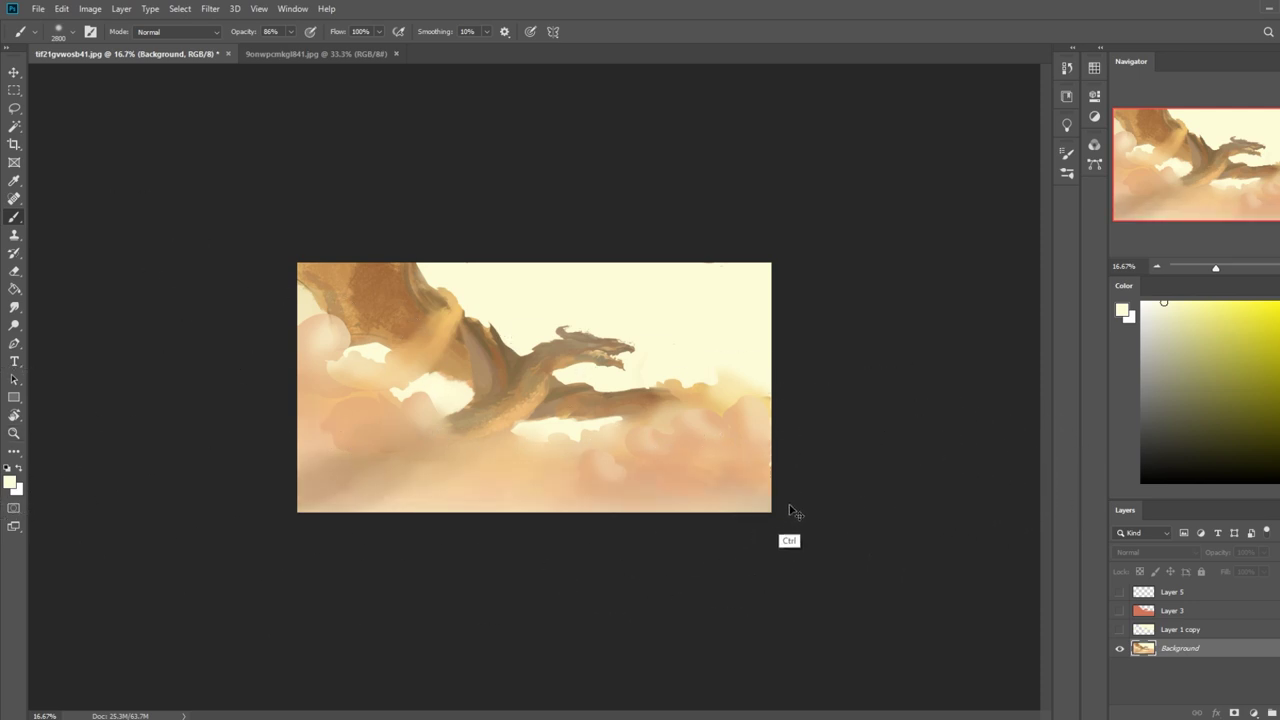
pyautogui.moveTo(341, 535); pyautogui.dragTo(264, 500)
pyautogui.moveTo(747, 539)
pyautogui.mouseDown()
pyautogui.moveTo(536, 539)
pyautogui.moveTo(300, 510)
pyautogui.mouseUp()
pyautogui.moveTo(770, 504); pyautogui.dragTo(616, 525)
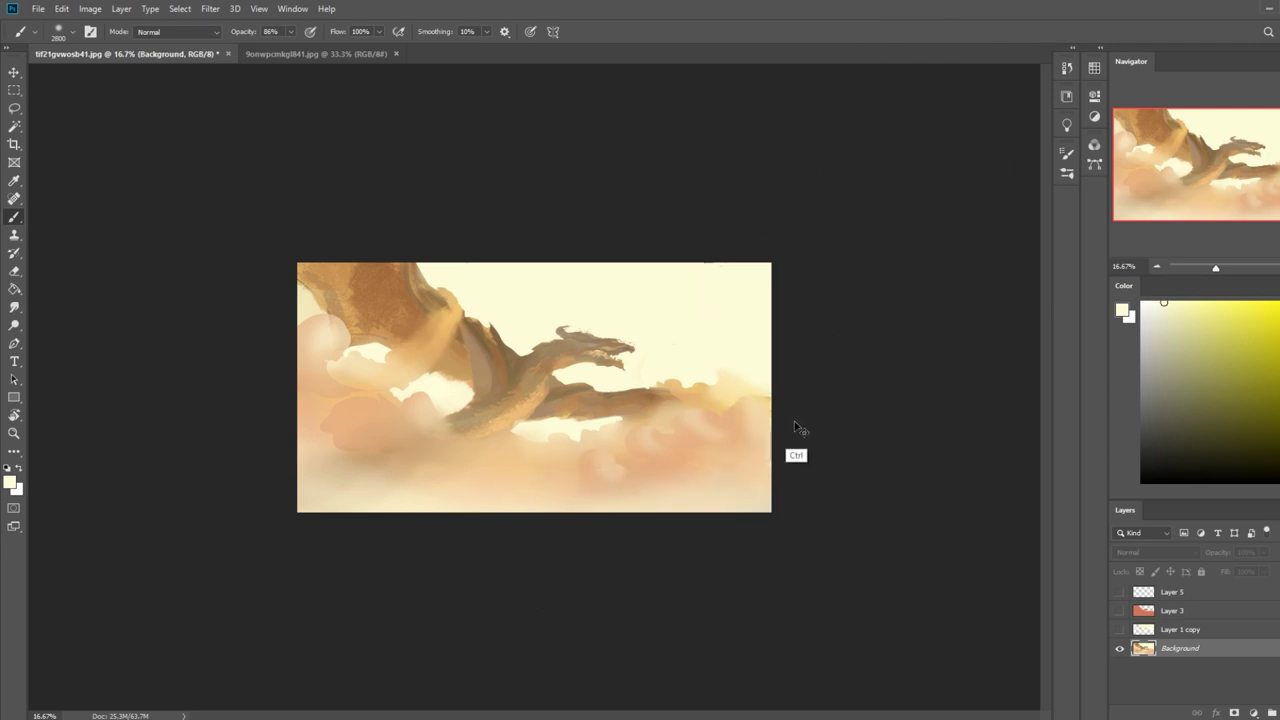
pyautogui.moveTo(736, 539); pyautogui.dragTo(51, 349)
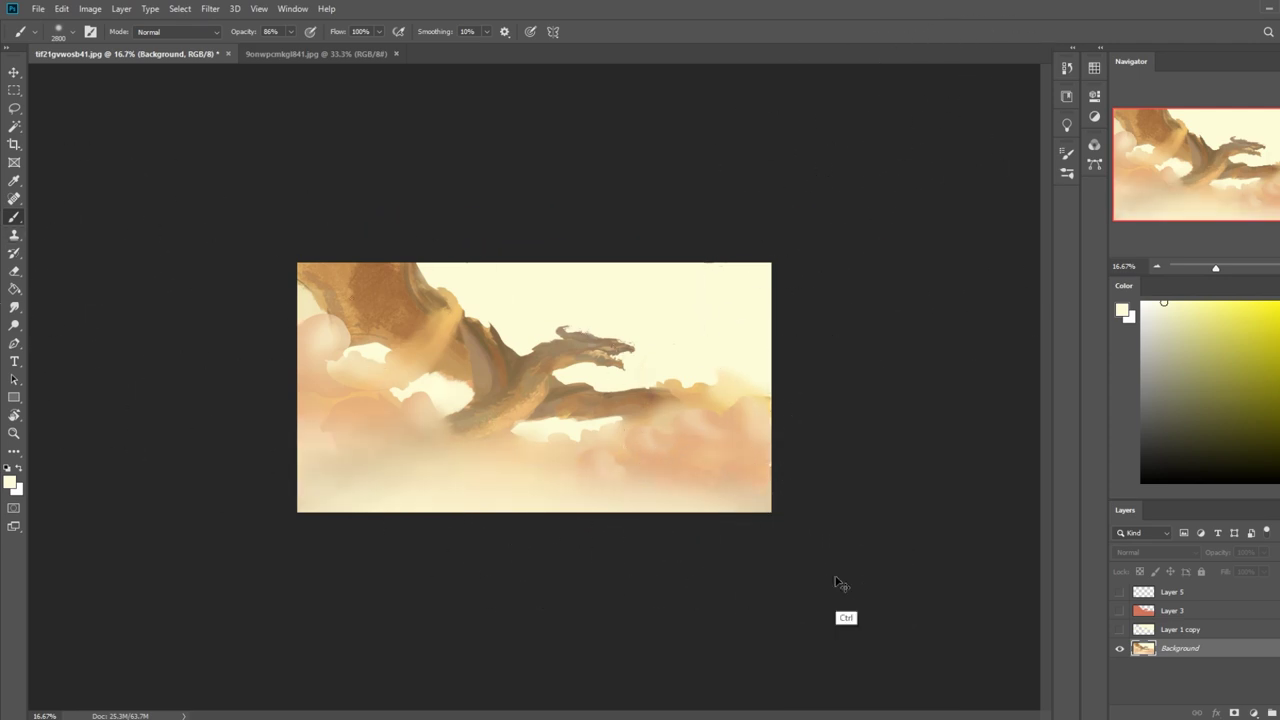
pyautogui.hotkey('ctrl', 'z')
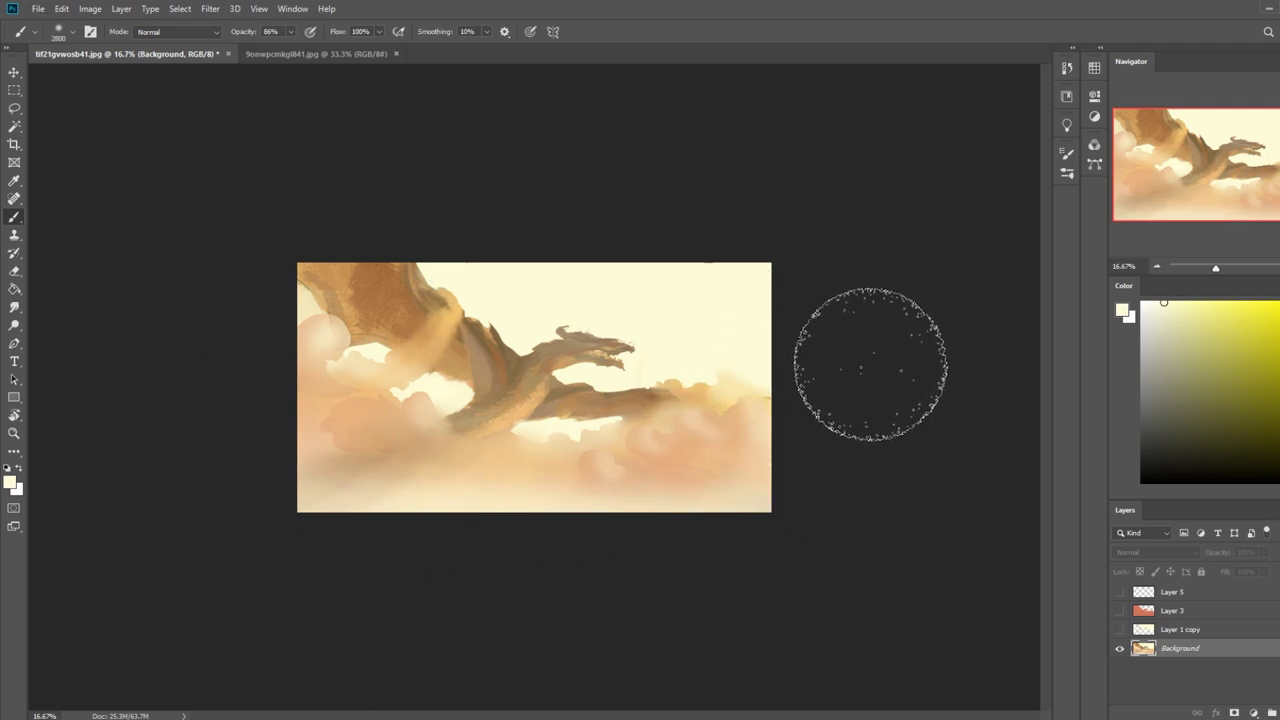
# Brighten the highlights on the dragon's chest and neck with the Dodge tool at size 600 and 68% exposure.
pyautogui.click(14, 325)
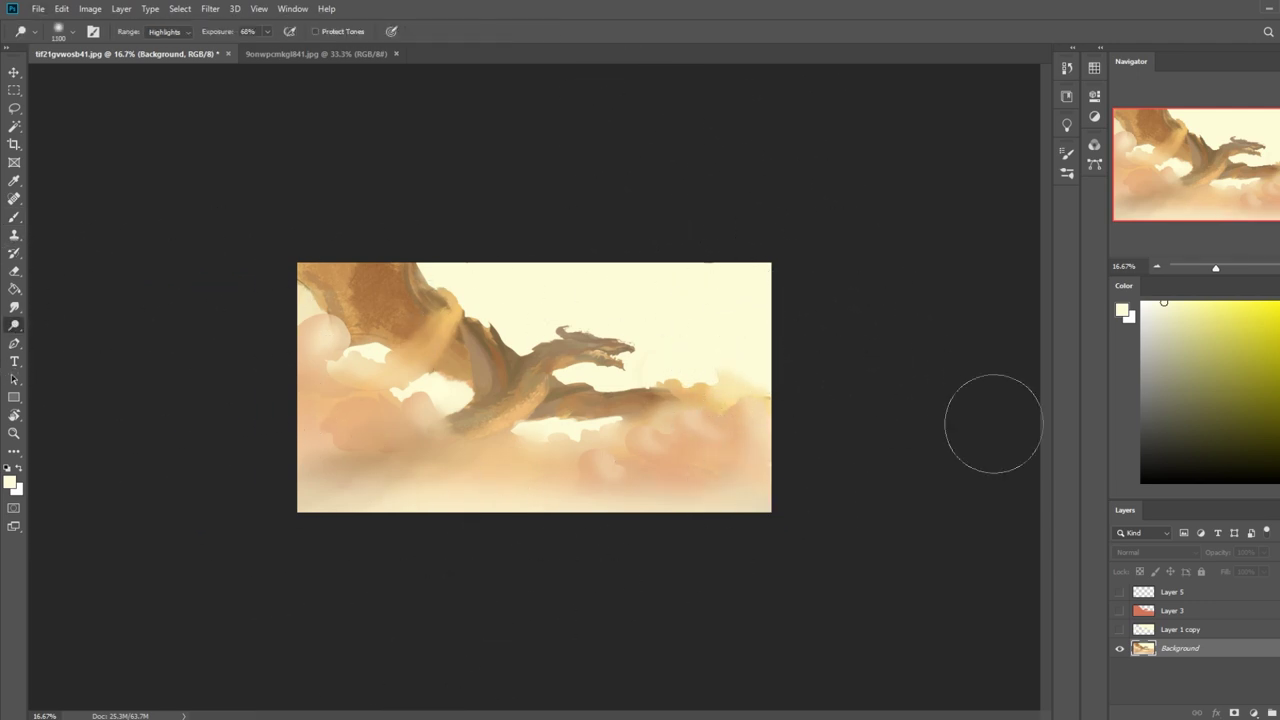
pyautogui.press('[')
pyautogui.press('[')
pyautogui.press('[')
pyautogui.press('[')
pyautogui.press('[')
pyautogui.press('[')
pyautogui.press('[')
pyautogui.moveTo(521, 405); pyautogui.dragTo(546, 378)
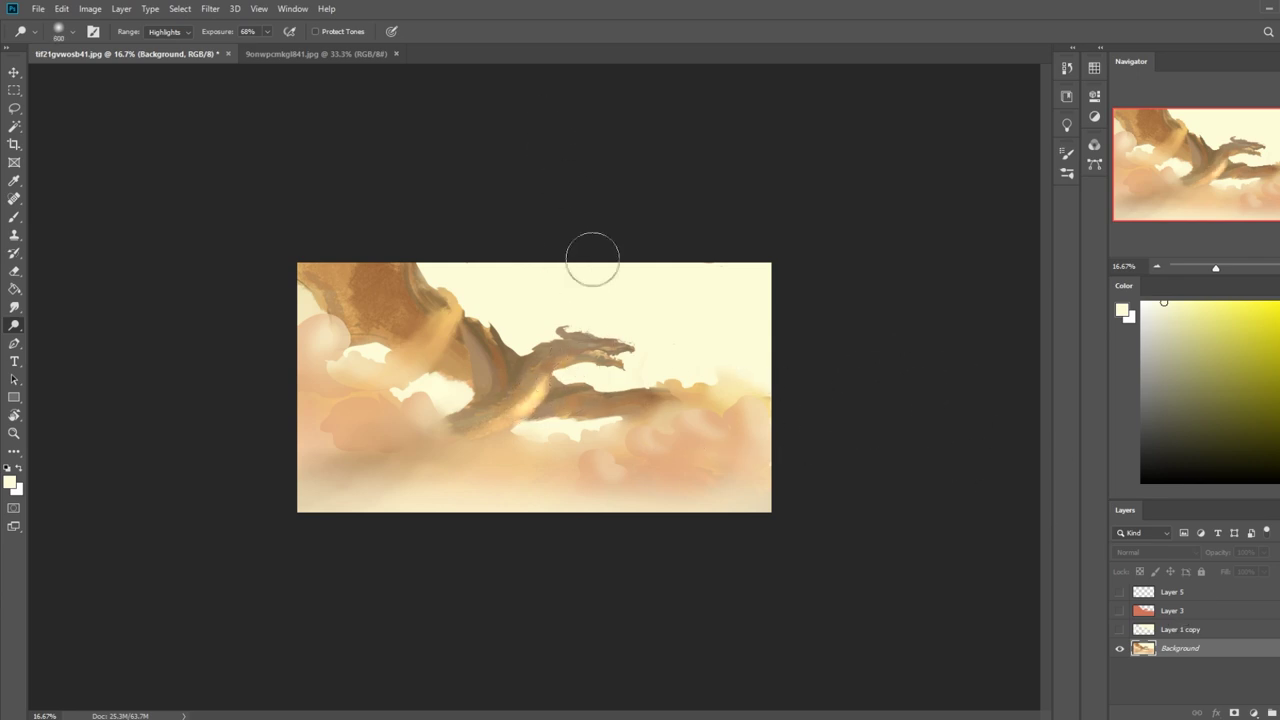
pyautogui.moveTo(505, 420); pyautogui.dragTo(532, 385)
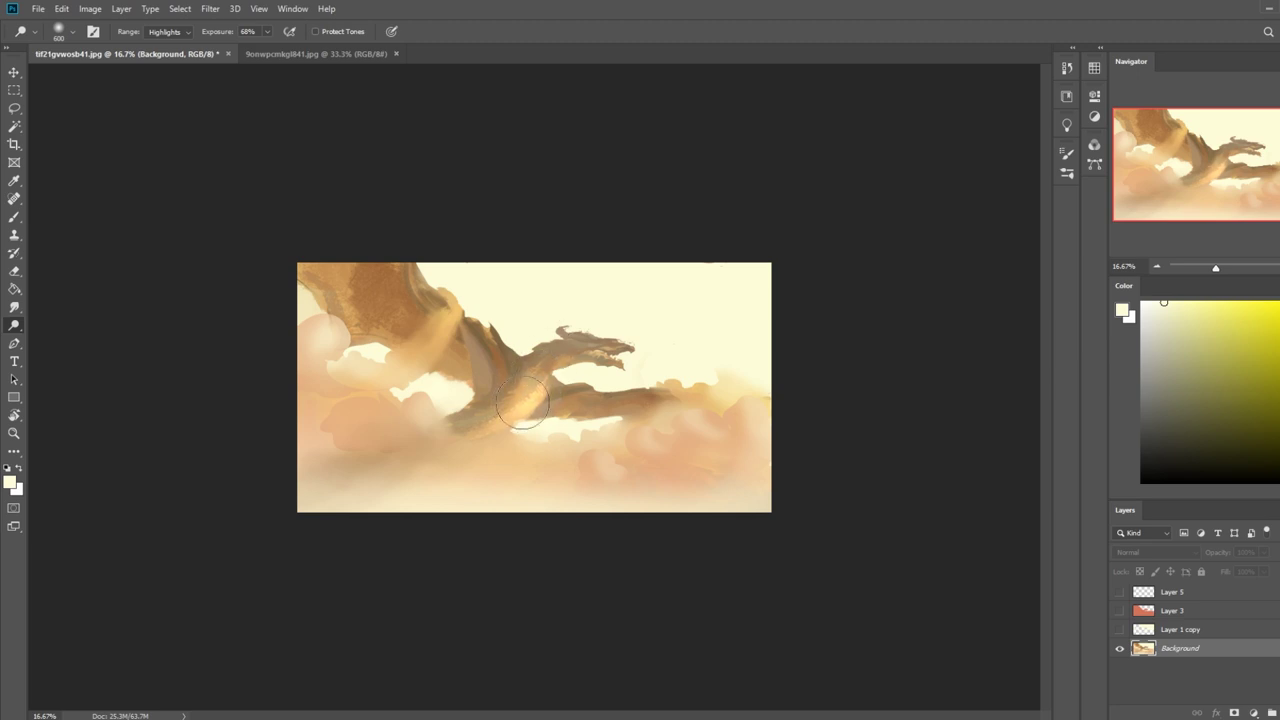
# Try dodging the dragon's head at size 200, undo it, and lighten the area between the wing base and neck instead.
pyautogui.press('[')
pyautogui.press('[')
pyautogui.moveTo(620, 352); pyautogui.dragTo(593, 343)
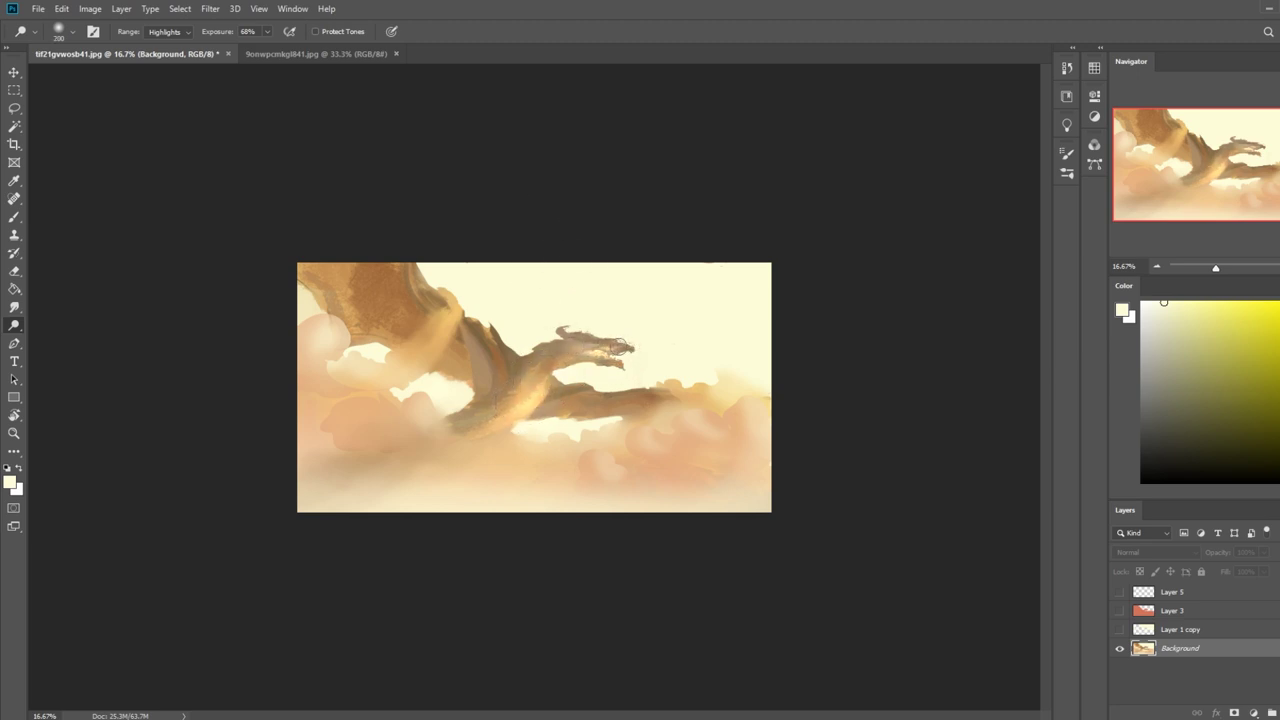
pyautogui.hotkey('ctrl', 'z')
pyautogui.moveTo(506, 364); pyautogui.dragTo(478, 322)
pyautogui.moveTo(504, 367); pyautogui.dragTo(466, 309)
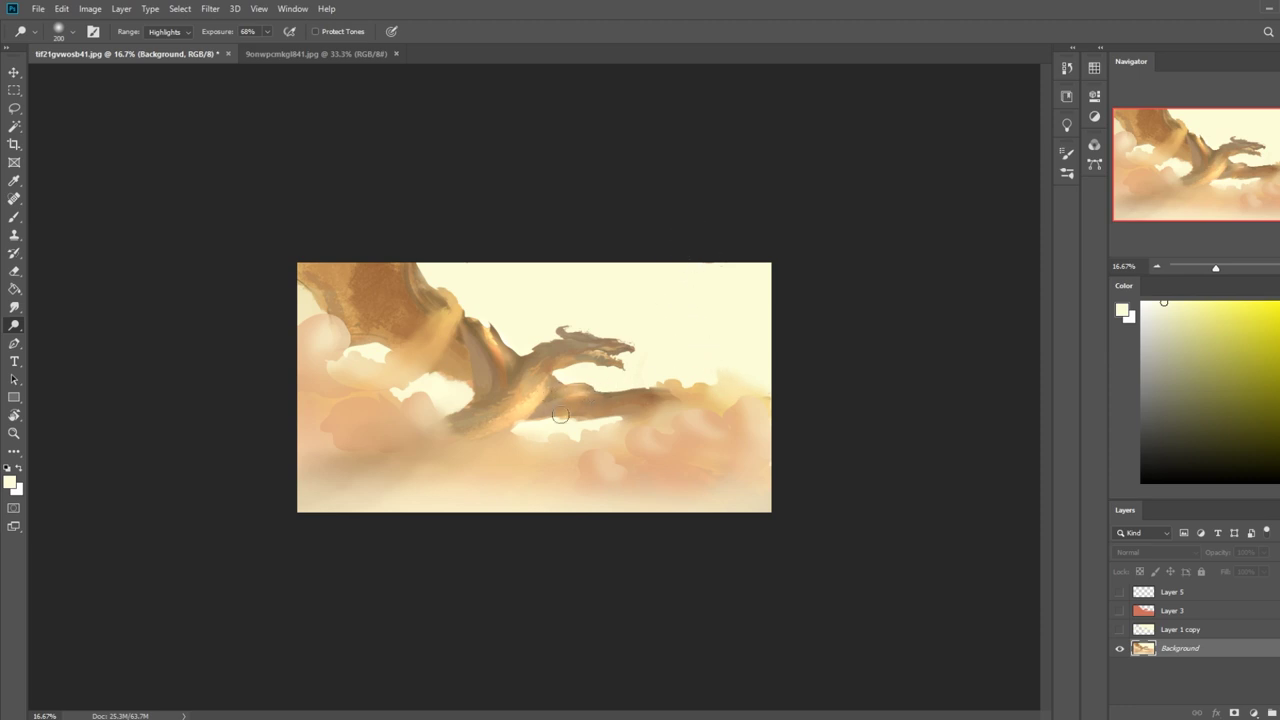
pyautogui.click(15, 127)
pyautogui.click(622, 356)
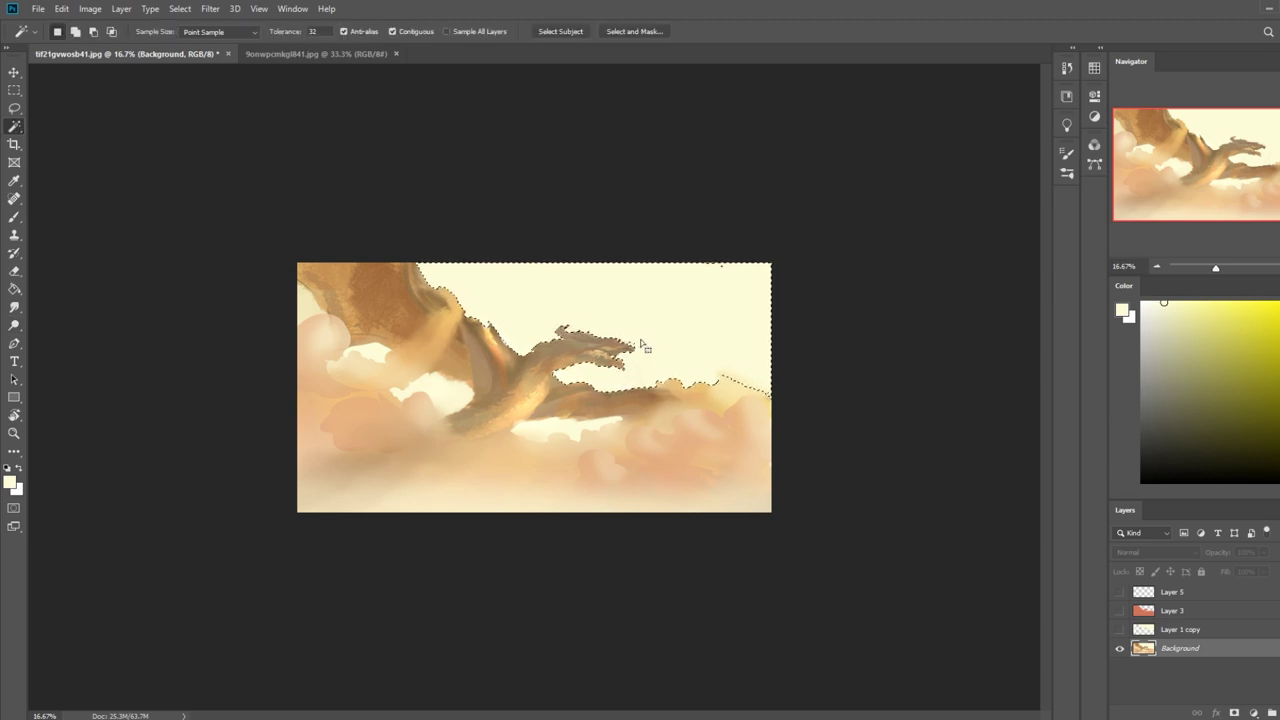
pyautogui.press('m')
pyautogui.rightClick(645, 340)
pyautogui.click(684, 361)
pyautogui.hotkey('ctrl', 'd')
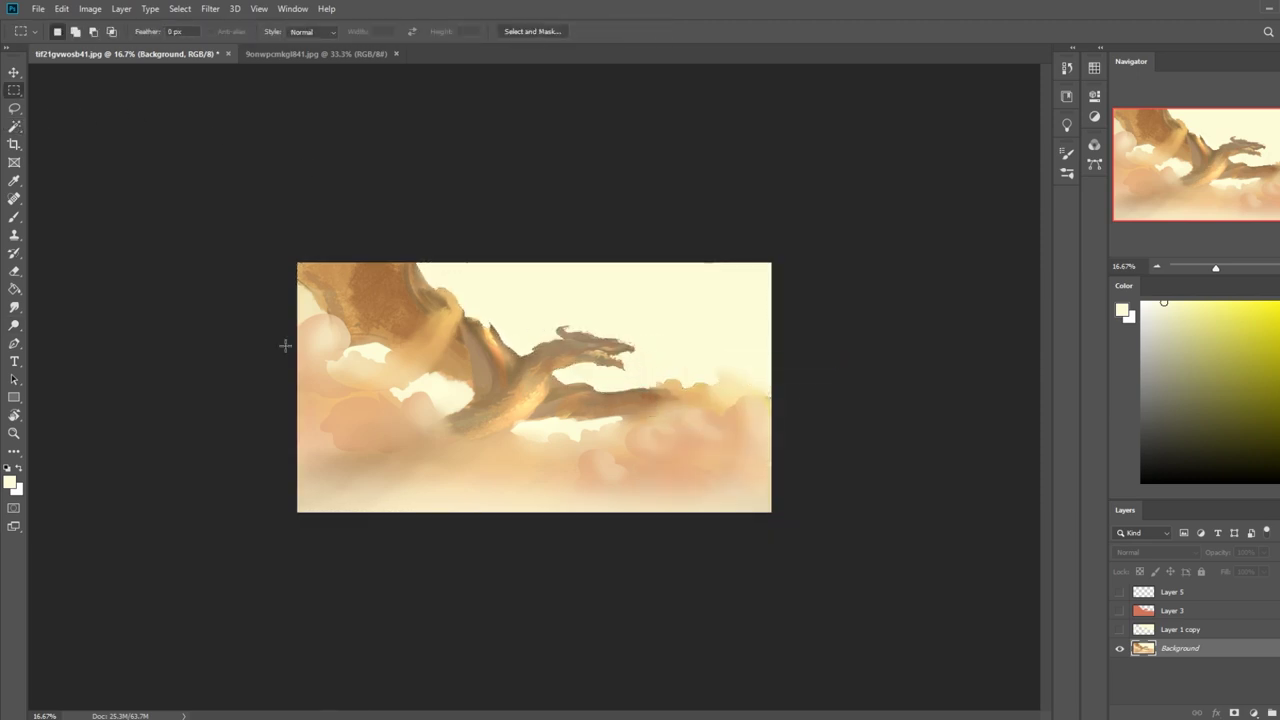
# Try dodging the highlights of the dragon's wing membrane with a brush enlarged to size 1000, and undo the strokes.
pyautogui.click(14, 326)
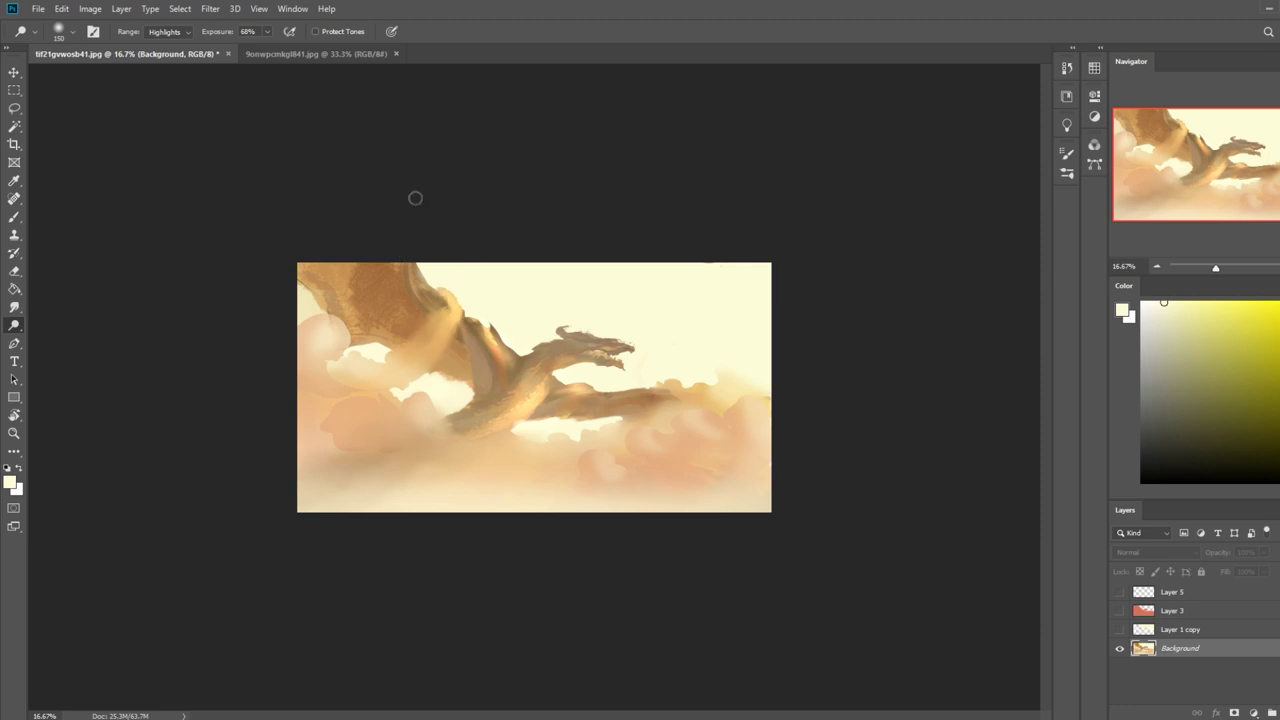
pyautogui.press(']')
pyautogui.moveTo(442, 288)
pyautogui.mouseDown()
pyautogui.moveTo(351, 264)
pyautogui.moveTo(376, 303)
pyautogui.moveTo(349, 257)
pyautogui.mouseUp()
pyautogui.press(']')
pyautogui.moveTo(391, 321); pyautogui.dragTo(335, 240)
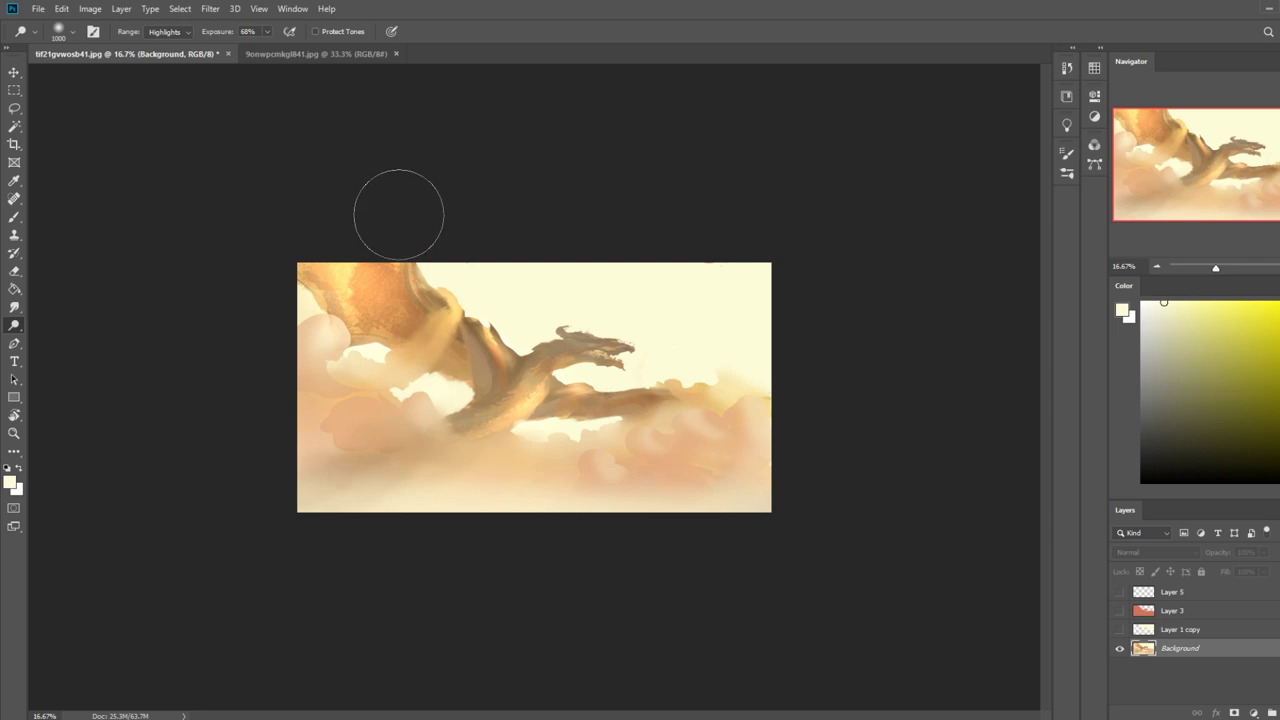
pyautogui.hotkey('ctrl', 'z')
pyautogui.hotkey('ctrl', 'z')
# Dodge the wing membrane to a brighter orange at size 1000 and compare it with and without the last stroke.
pyautogui.moveTo(385, 316); pyautogui.dragTo(323, 225)
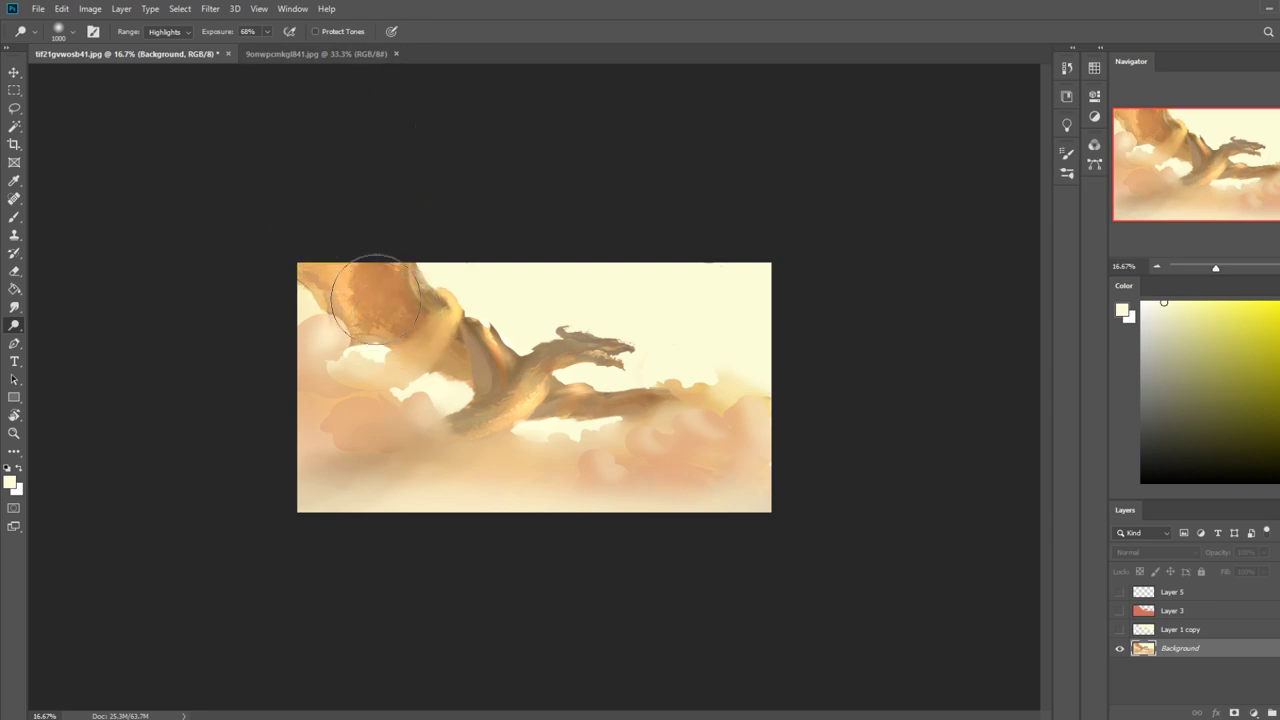
pyautogui.moveTo(391, 321); pyautogui.dragTo(360, 240)
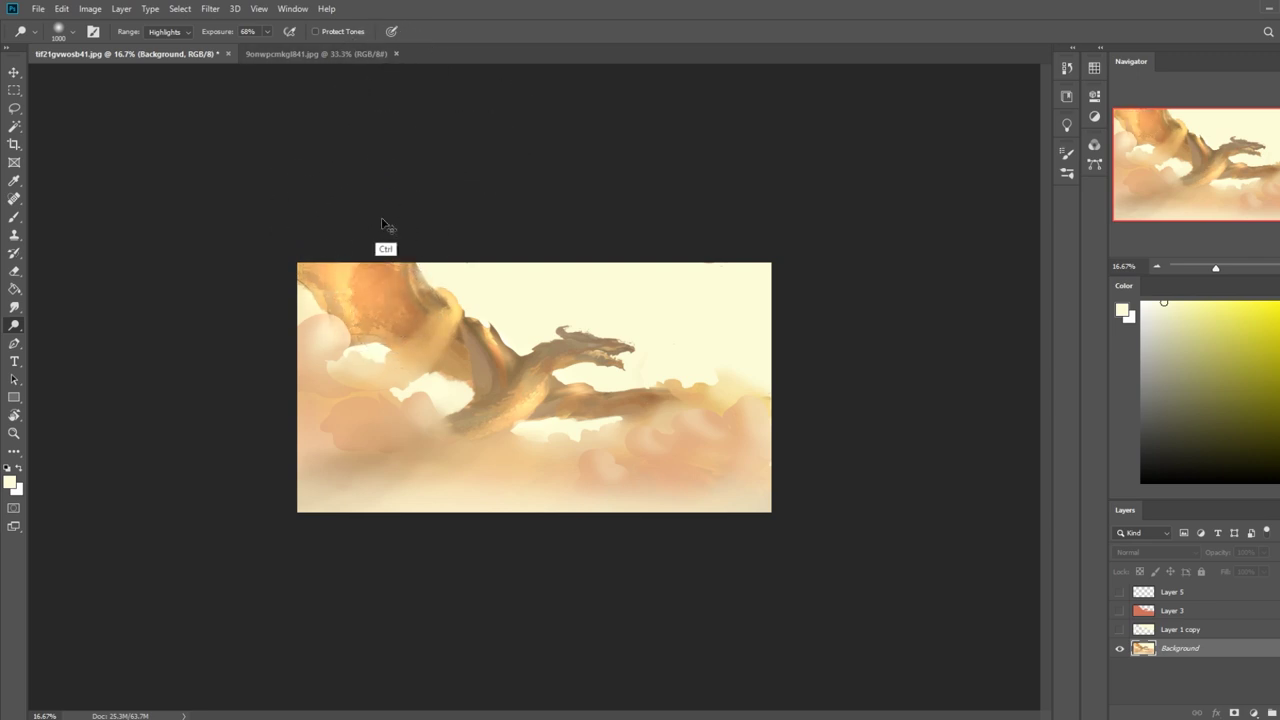
pyautogui.hotkey('ctrl', 'z')
pyautogui.hotkey('ctrl', 'shift', 'z')
pyautogui.hotkey('ctrl', 'z')
pyautogui.hotkey('ctrl', 'shift', 'z')
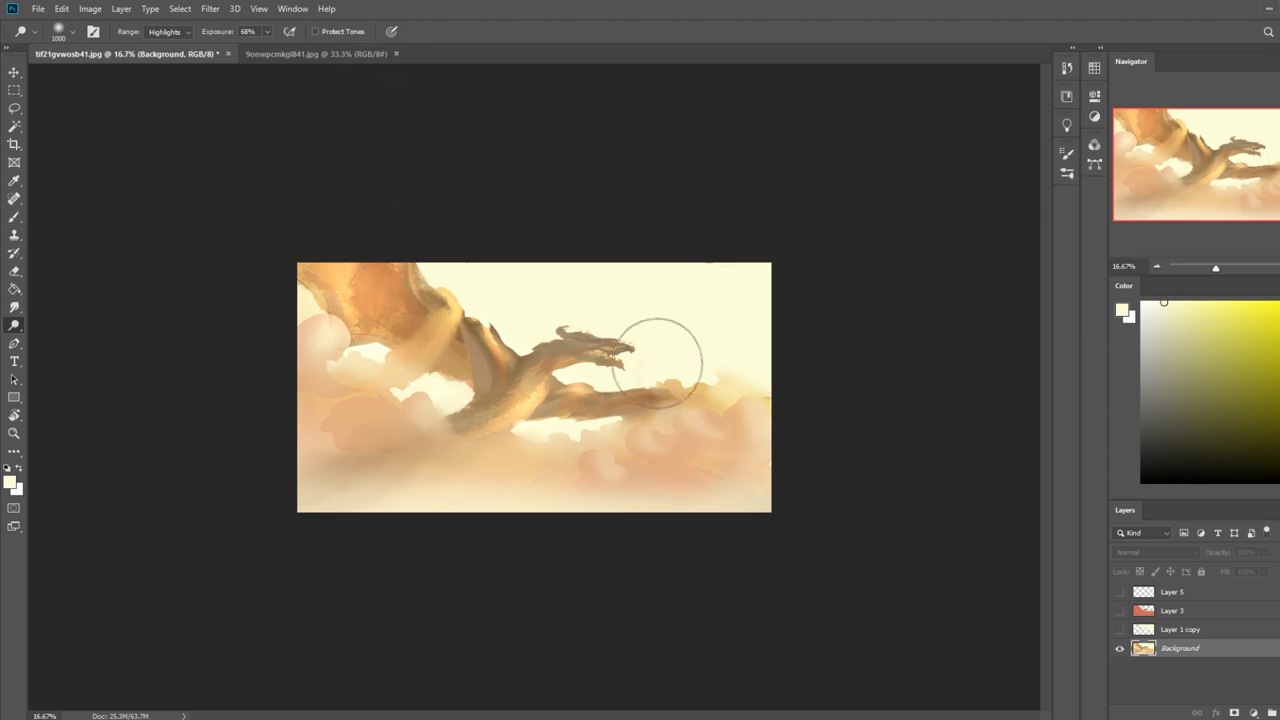
pyautogui.hotkey('ctrl', 'z')
pyautogui.hotkey('ctrl', 'shift', 'z')
# Dodge the highlights along the dragon's tail with the brush at size 500, redoing the stroke once and comparing before and after.
pyautogui.press('[')
pyautogui.press('[')
pyautogui.press('[')
pyautogui.press('[')
pyautogui.press('[')
pyautogui.moveTo(649, 405); pyautogui.dragTo(590, 409)
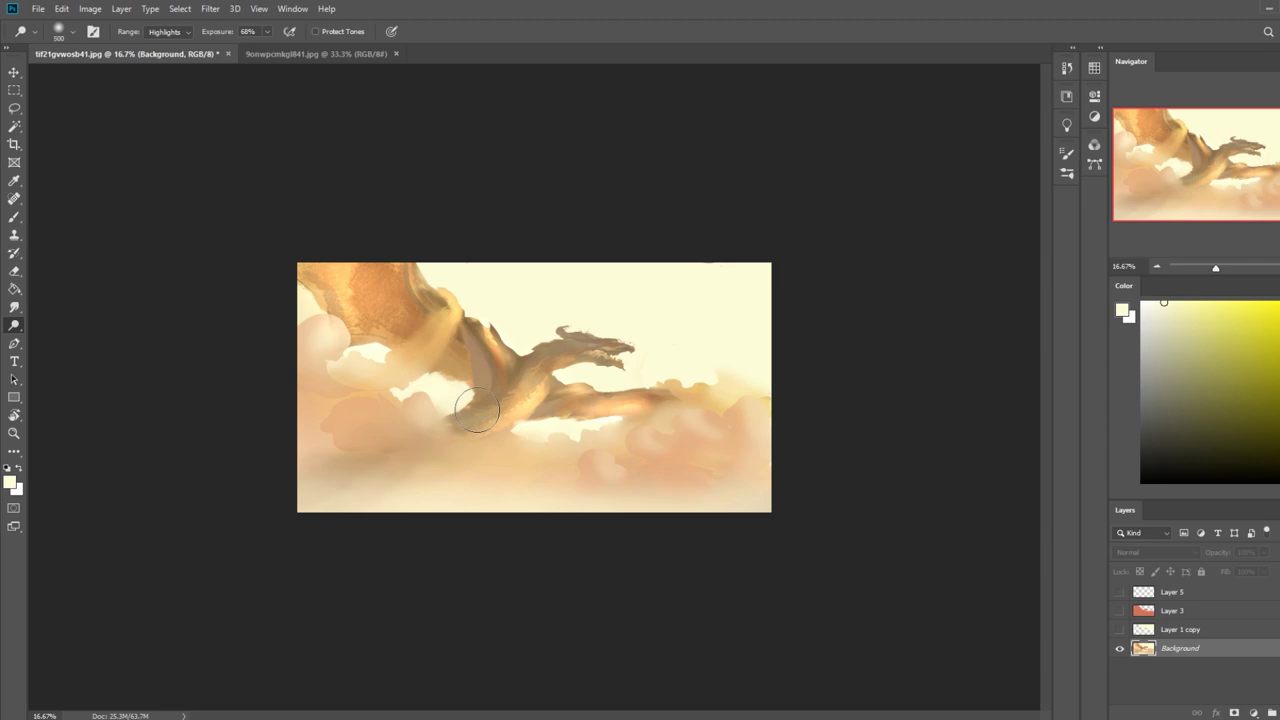
pyautogui.hotkey('ctrl', 'z')
pyautogui.moveTo(657, 402); pyautogui.dragTo(590, 410)
pyautogui.hotkey('ctrl', 'z')
pyautogui.hotkey('ctrl', 'shift', 'z')
pyautogui.hotkey('ctrl', 'z')
pyautogui.hotkey('ctrl', 'shift', 'z')
# Show Layer 3's red silhouette over the painting and toggle its visibility to compare it with the artwork beneath.
pyautogui.press('b')
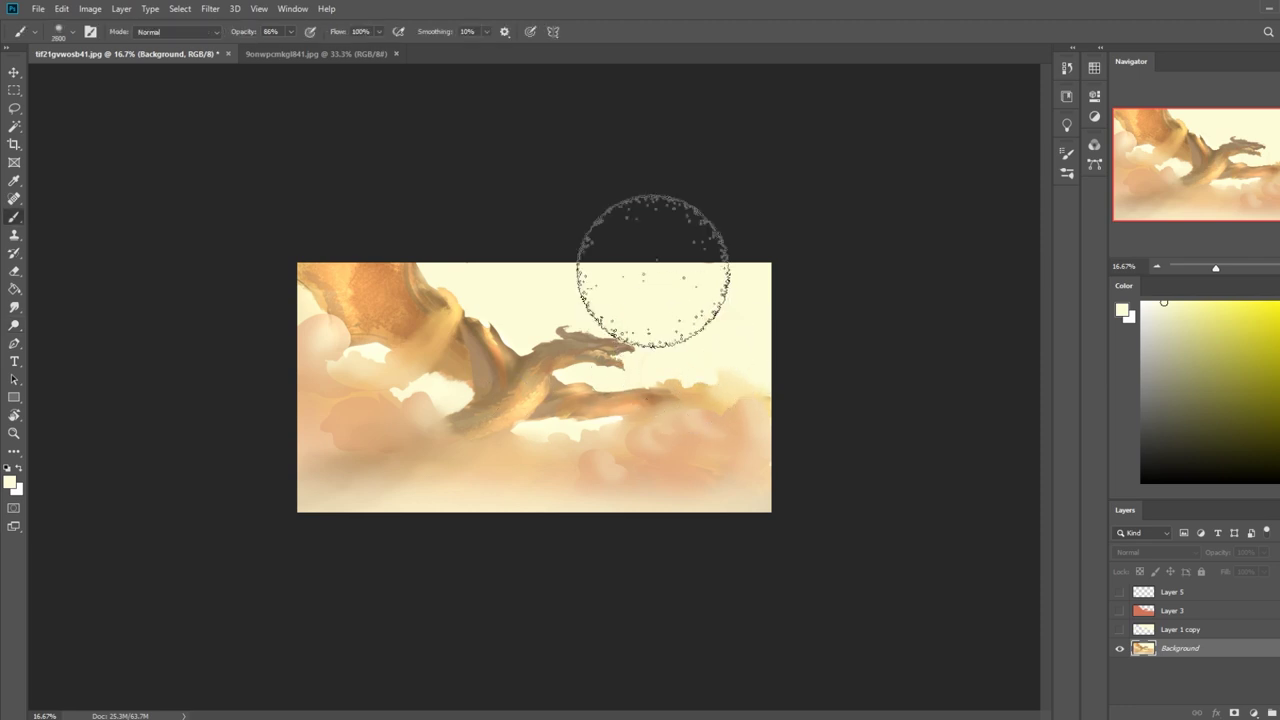
pyautogui.click(176, 31)
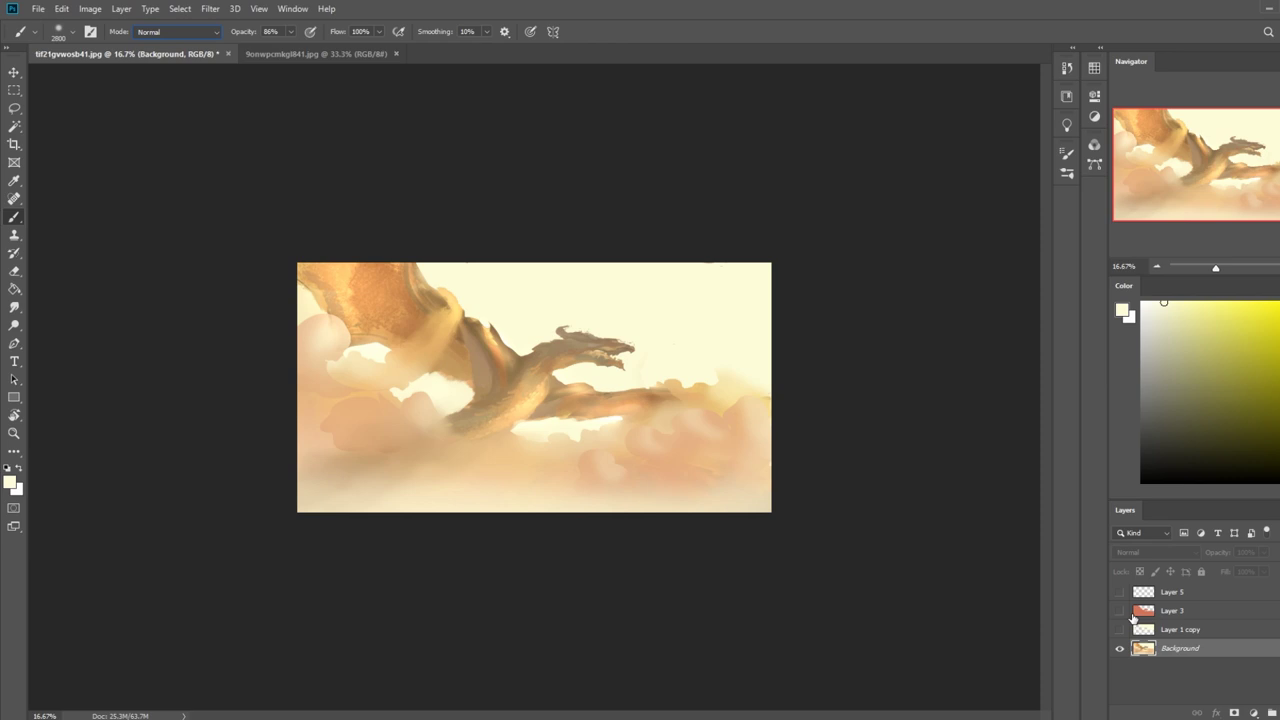
pyautogui.click(1120, 611)
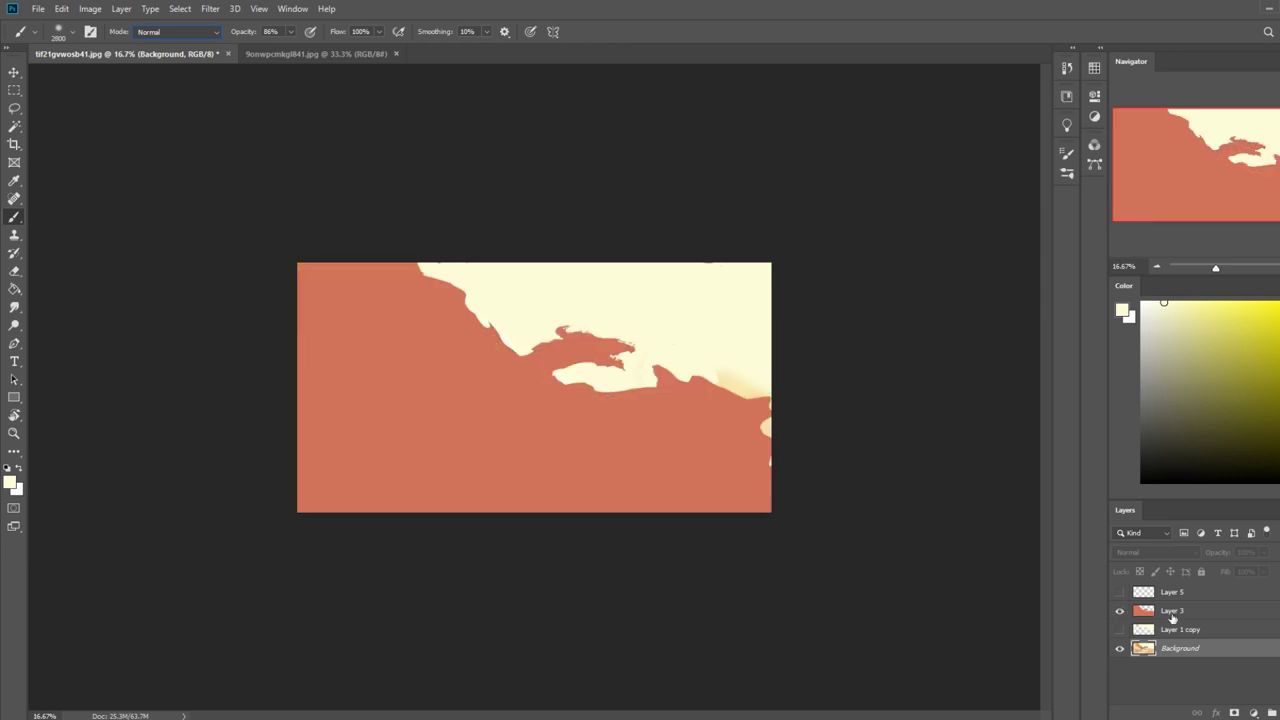
pyautogui.click(1194, 611)
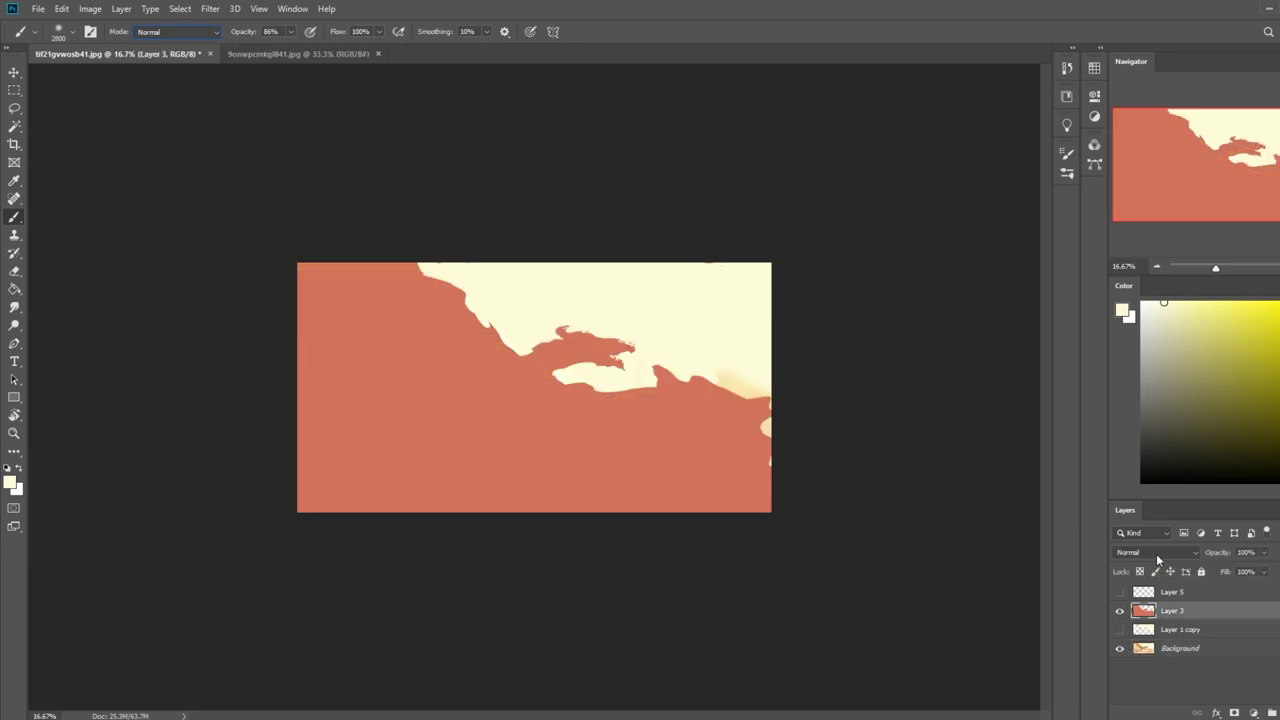
pyautogui.rightClick(650, 340)
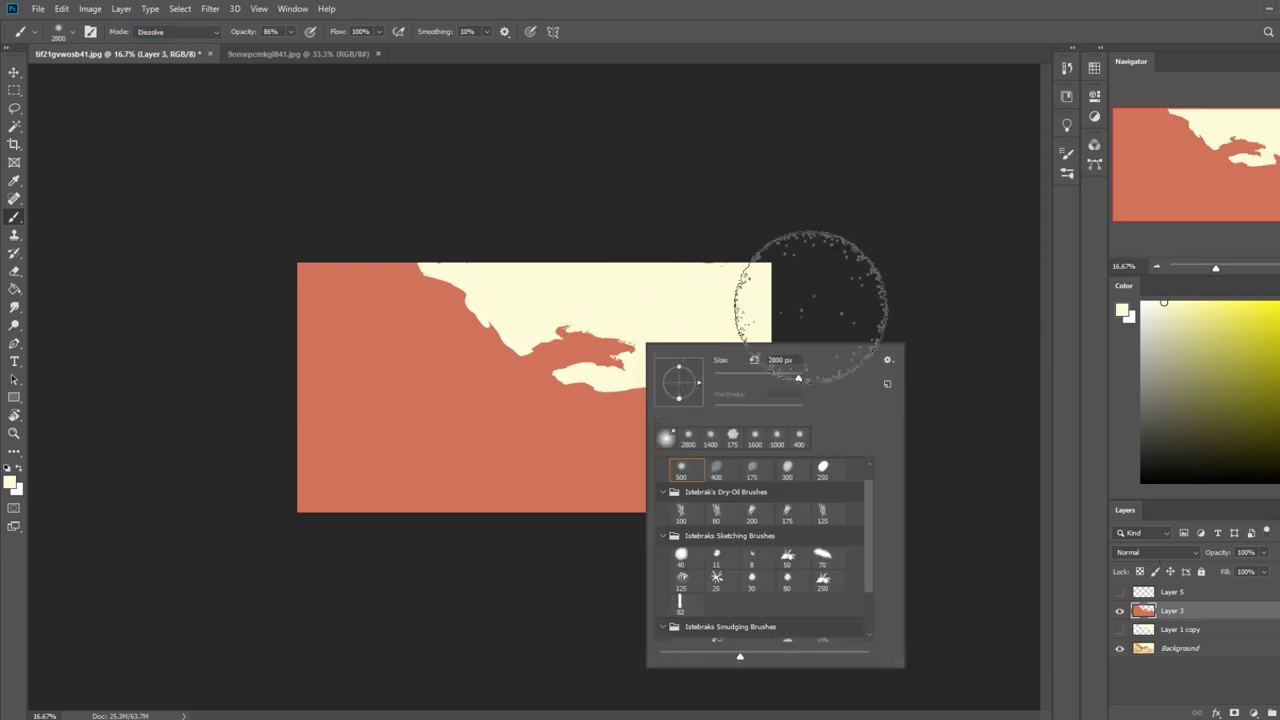
pyautogui.click(1120, 611)
pyautogui.click(1120, 612)
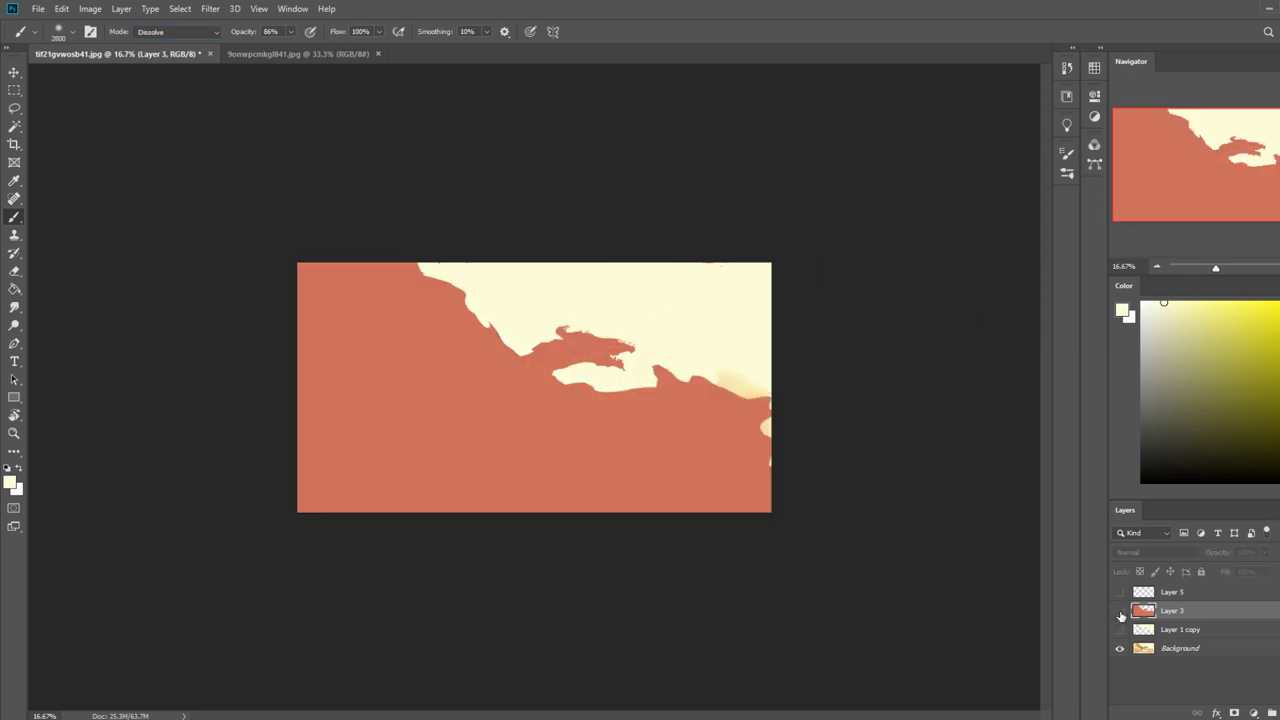
pyautogui.click(1120, 612)
pyautogui.click(1120, 612)
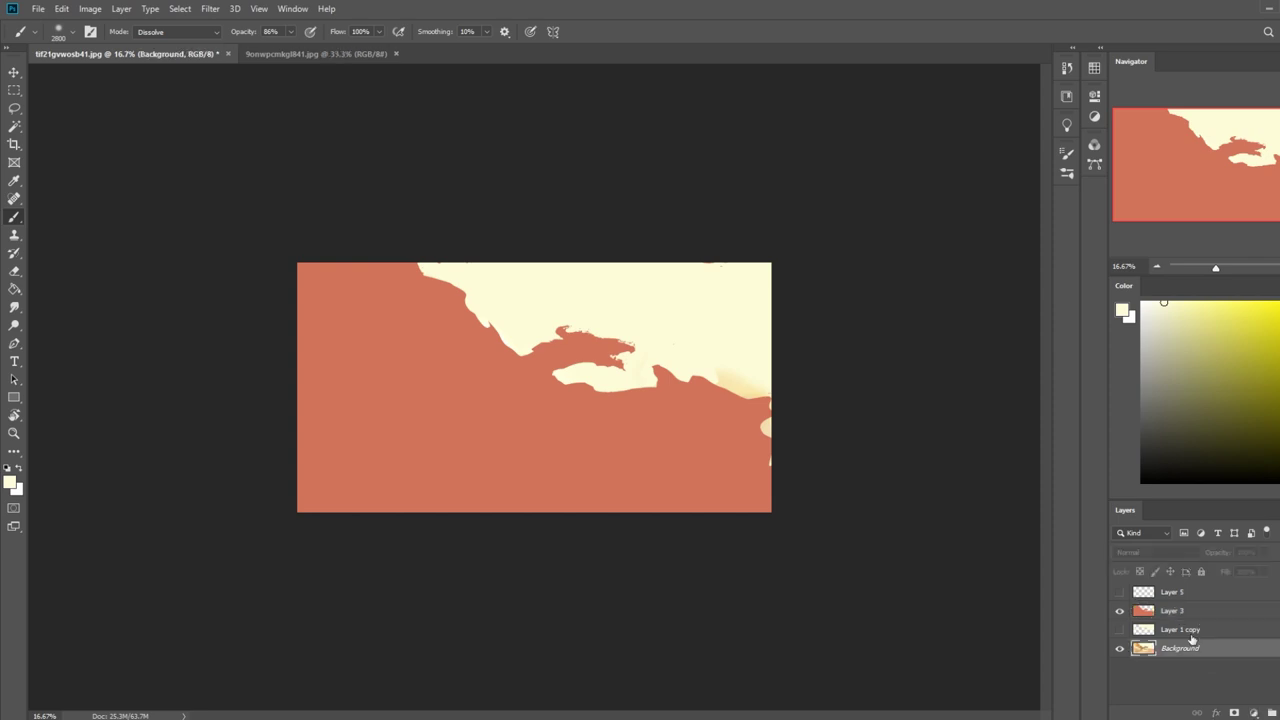
# Load Layer 3's silhouette as a selection and return to the Background layer with Layer 3 hidden.
pyautogui.press('m')
pyautogui.rightClick(652, 365)
pyautogui.click(680, 372)
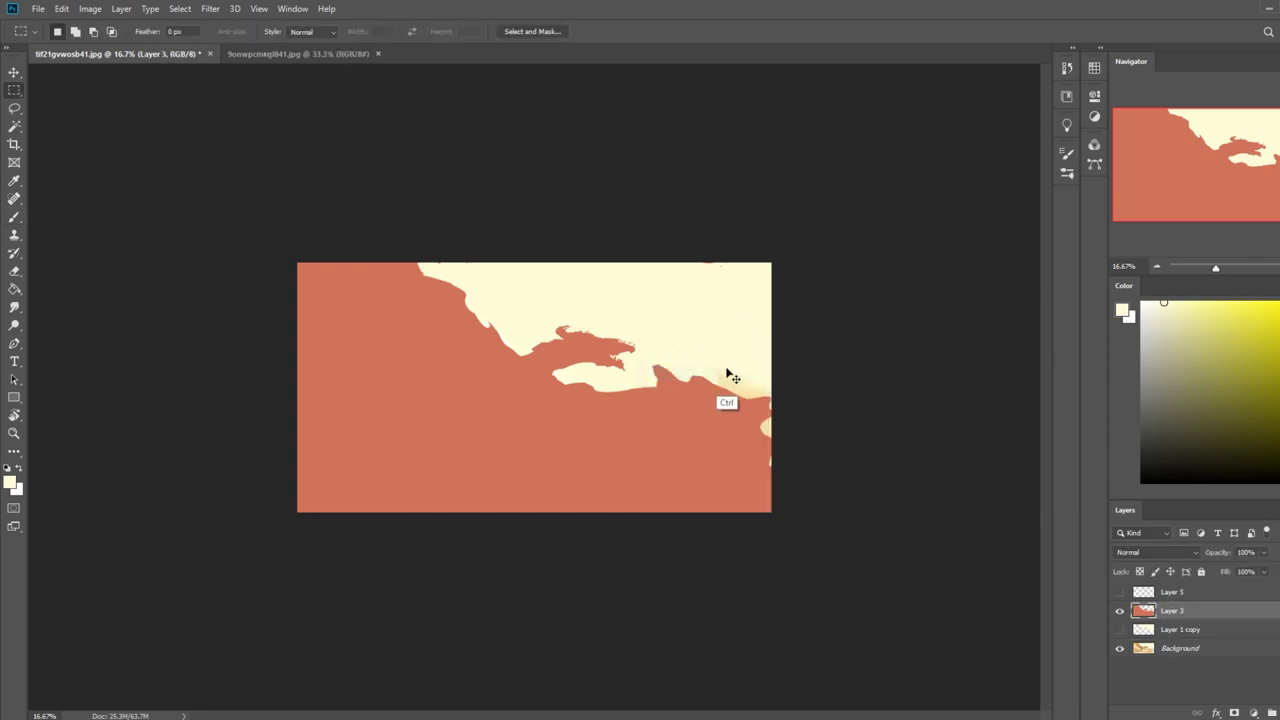
pyautogui.press('v')
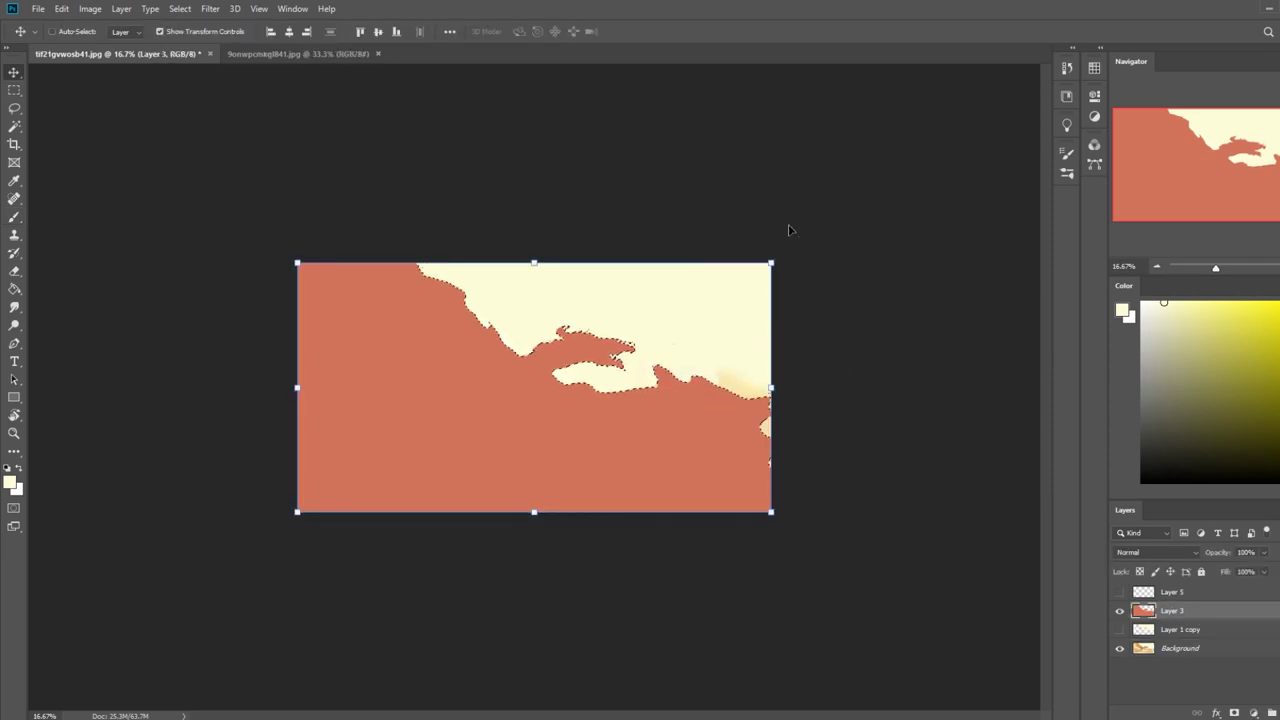
pyautogui.click(1119, 612)
pyautogui.click(1146, 643)
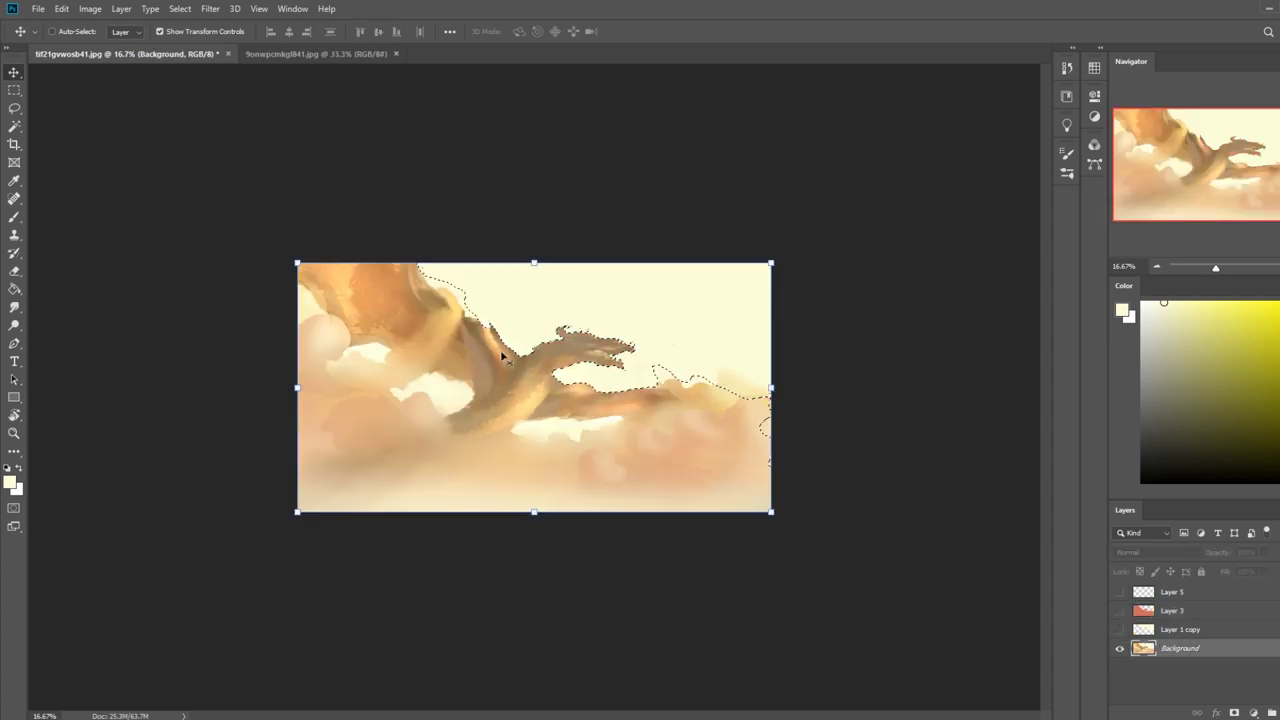
# Exclude the bright sky gaps beneath the dragon's wing and tail from the selection with the Magic Wand and hide the selection outline.
pyautogui.press('l')
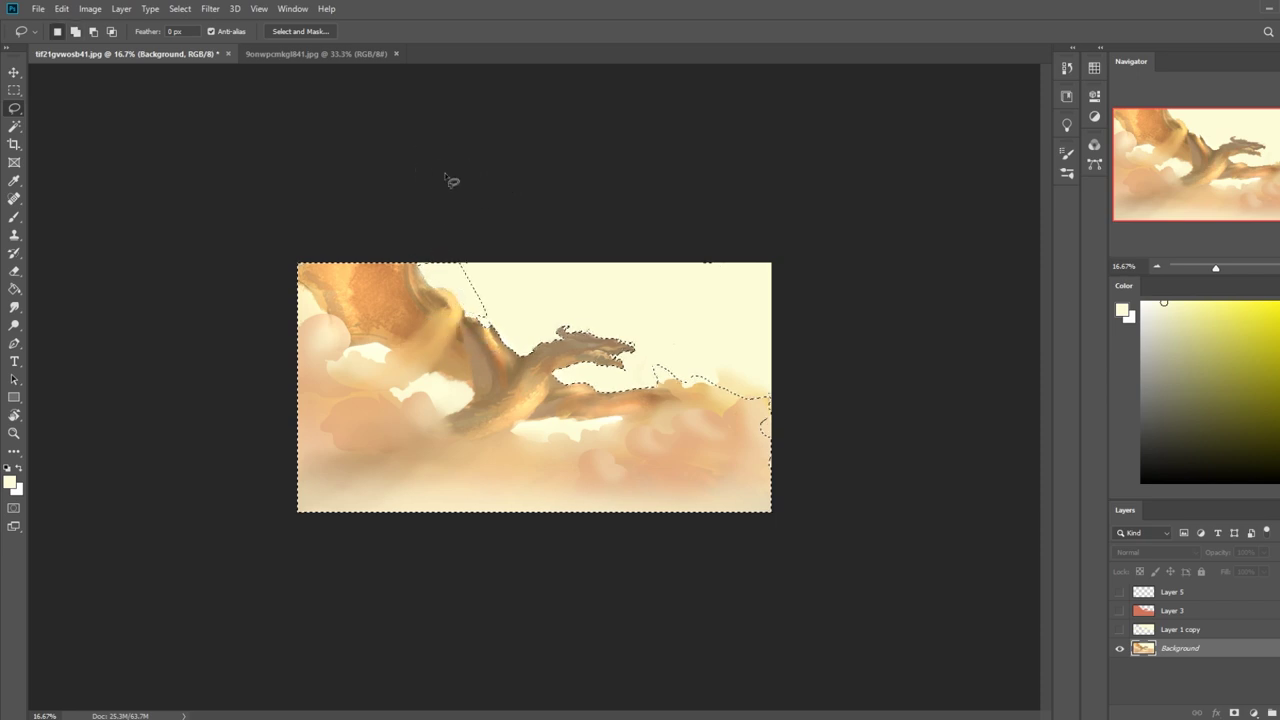
pyautogui.click(14, 126)
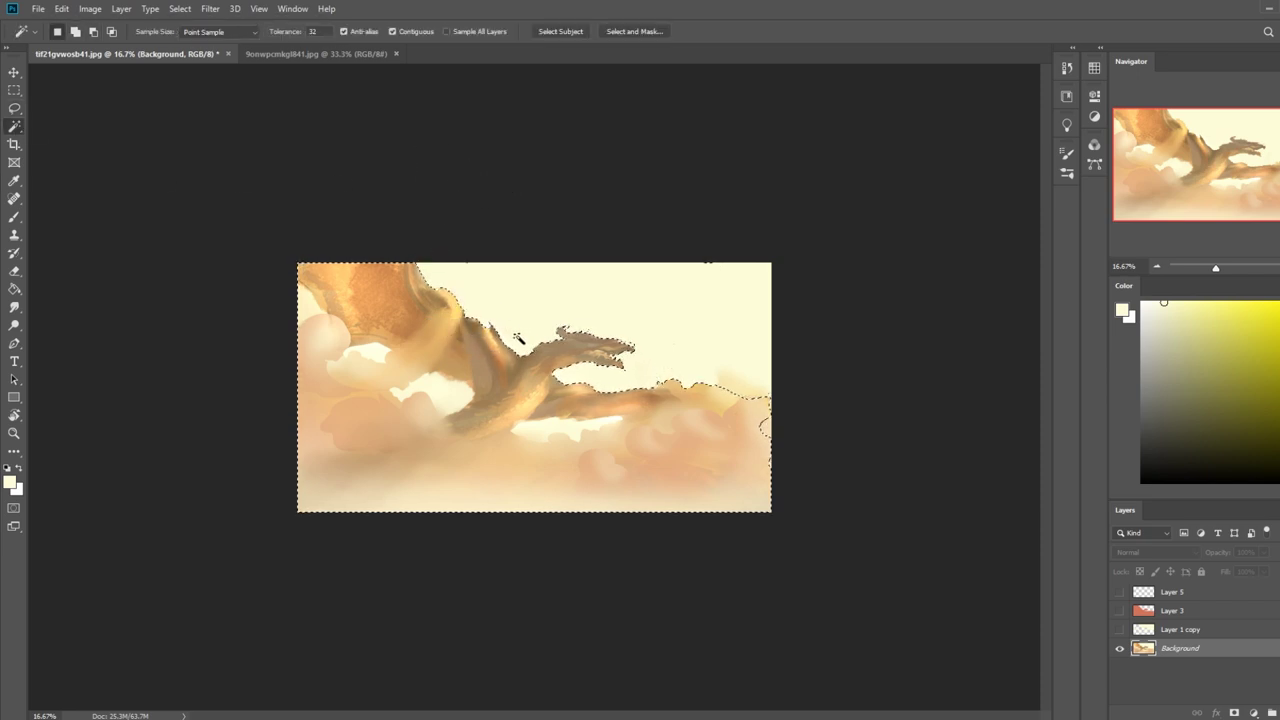
pyautogui.keyDown('alt'); pyautogui.click(450, 405); pyautogui.keyUp('alt')
pyautogui.keyDown('alt'); pyautogui.click(366, 350); pyautogui.keyUp('alt')
pyautogui.keyDown('alt'); pyautogui.click(322, 332); pyautogui.keyUp('alt')
pyautogui.keyDown('alt'); pyautogui.click(586, 429); pyautogui.keyUp('alt')
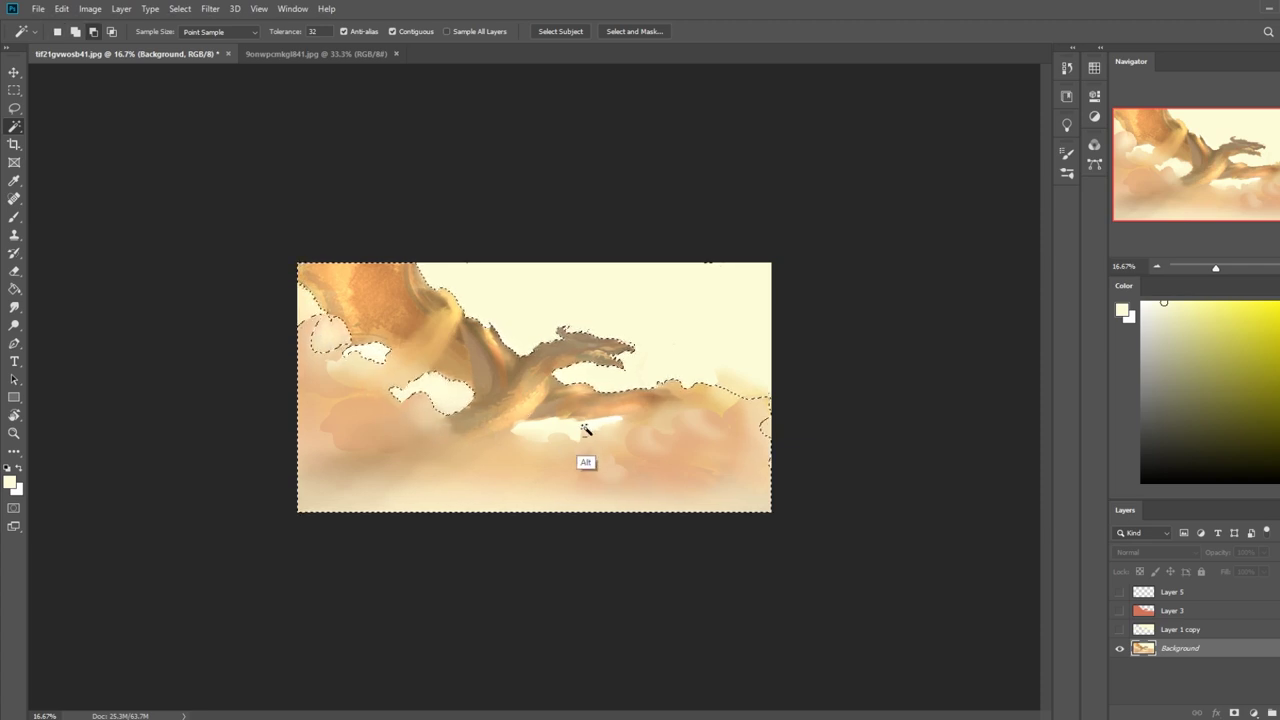
pyautogui.press('l')
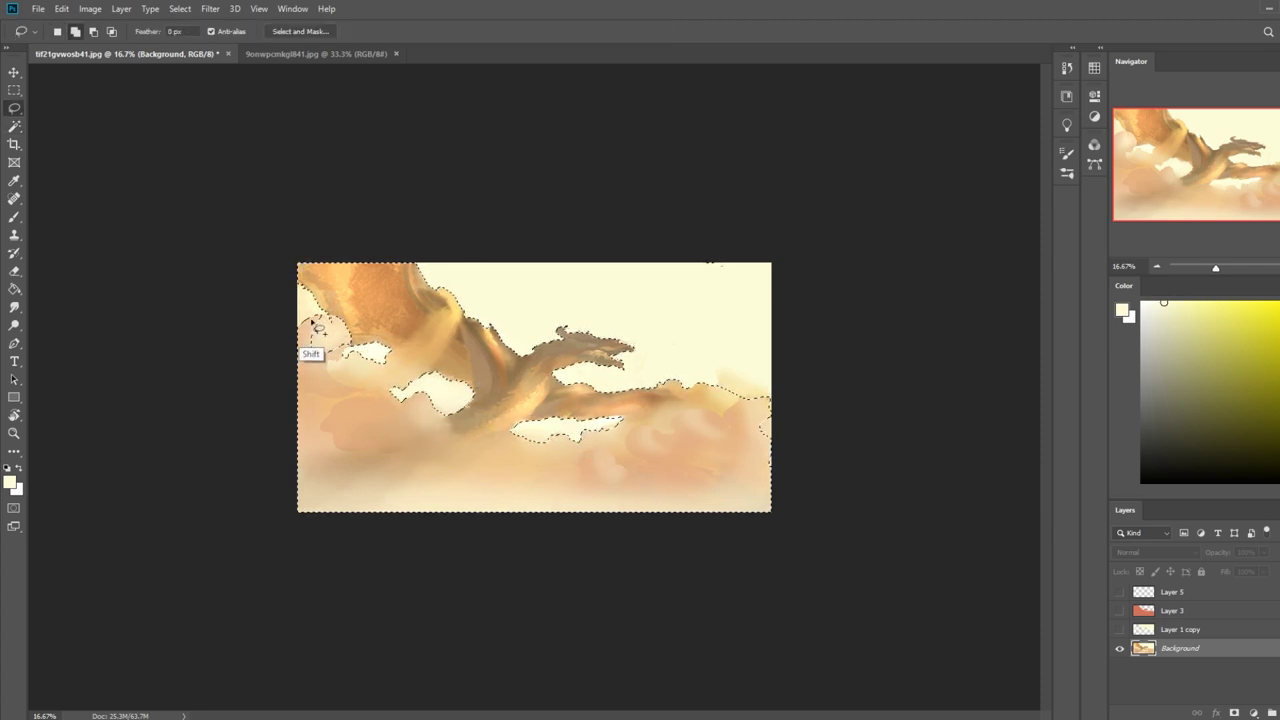
pyautogui.hotkey('ctrl', 'd')
# Burn the dragon's wing membrane darker with a 2100 brush, using the Midtones range, 70% exposure and Protect Tones off.
pyautogui.rightClick(13, 330)
pyautogui.click(60, 324)
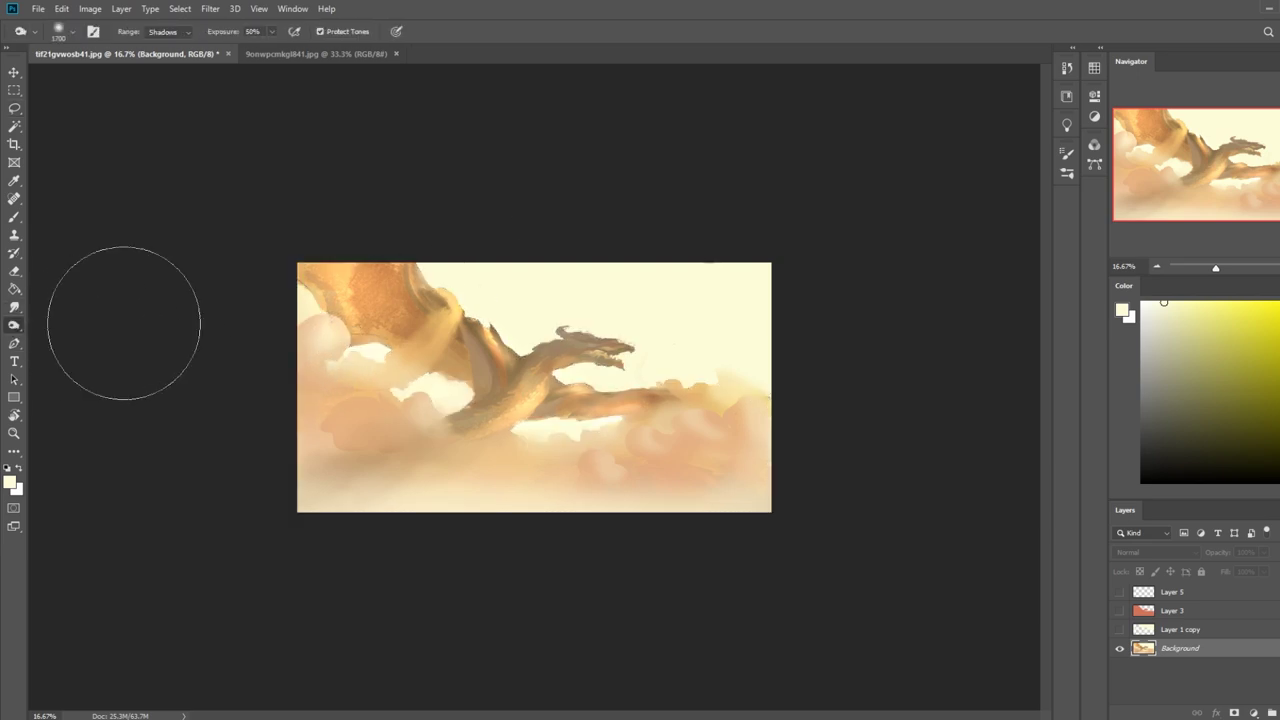
pyautogui.press(']')
pyautogui.click(446, 329)
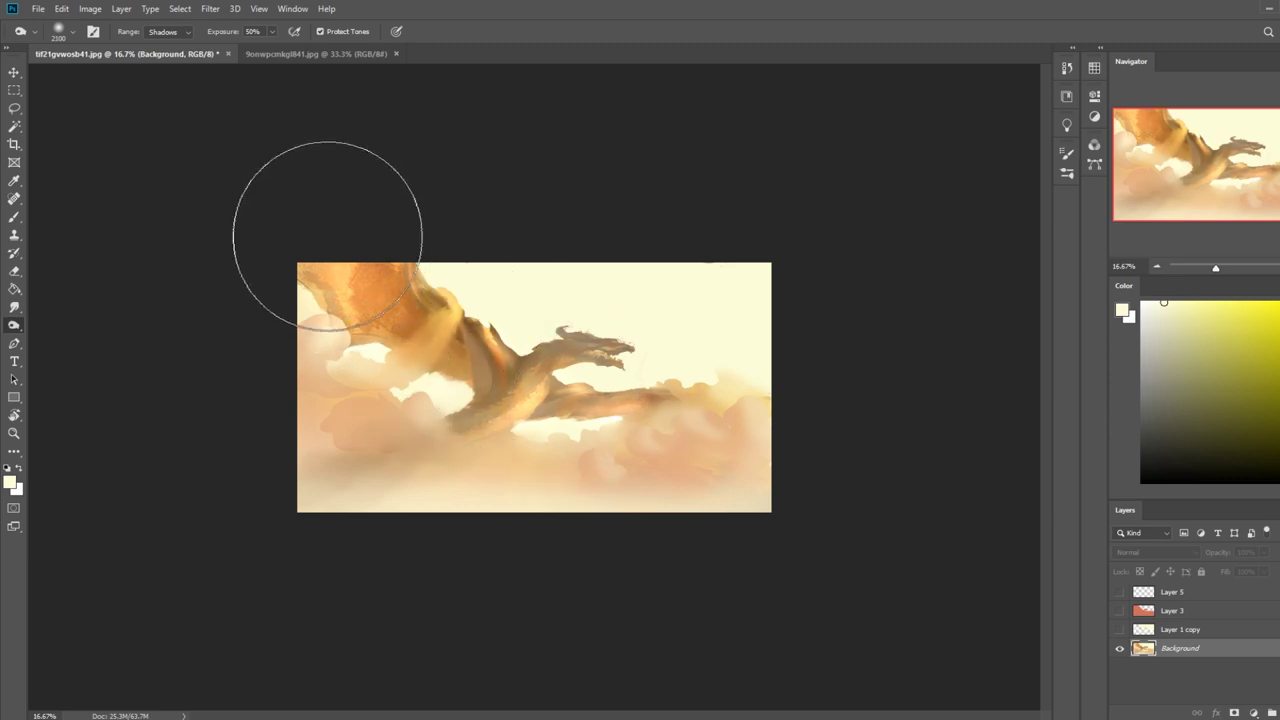
pyautogui.hotkey('ctrl', 'z')
pyautogui.click(185, 35)
pyautogui.click(165, 52)
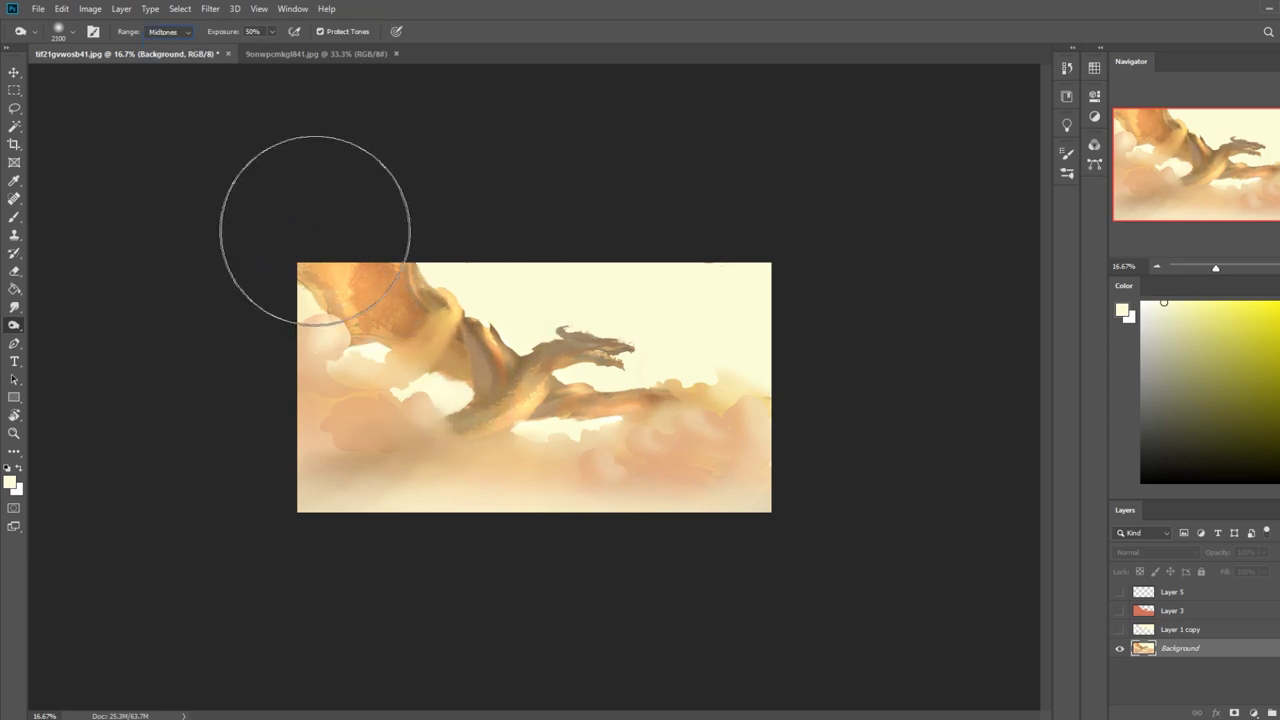
pyautogui.moveTo(323, 201); pyautogui.dragTo(386, 271)
pyautogui.moveTo(272, 32); pyautogui.dragTo(287, 47)
pyautogui.click(330, 33)
pyautogui.moveTo(308, 226)
pyautogui.mouseDown()
pyautogui.moveTo(536, 387)
pyautogui.moveTo(525, 352)
pyautogui.moveTo(377, 291)
pyautogui.mouseUp()
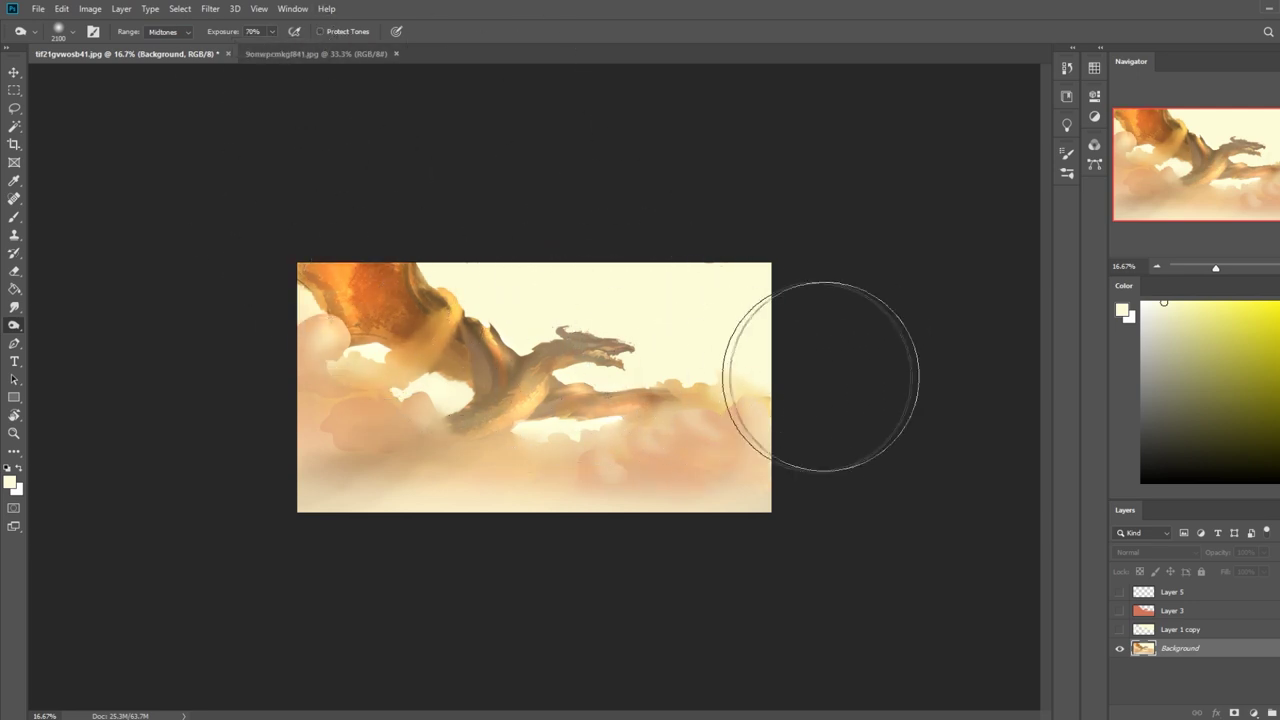
# Set the brush to Normal mode at 46% opacity and try a soft cream haze over the dragon's head and neighbouring clouds.
pyautogui.press('b')
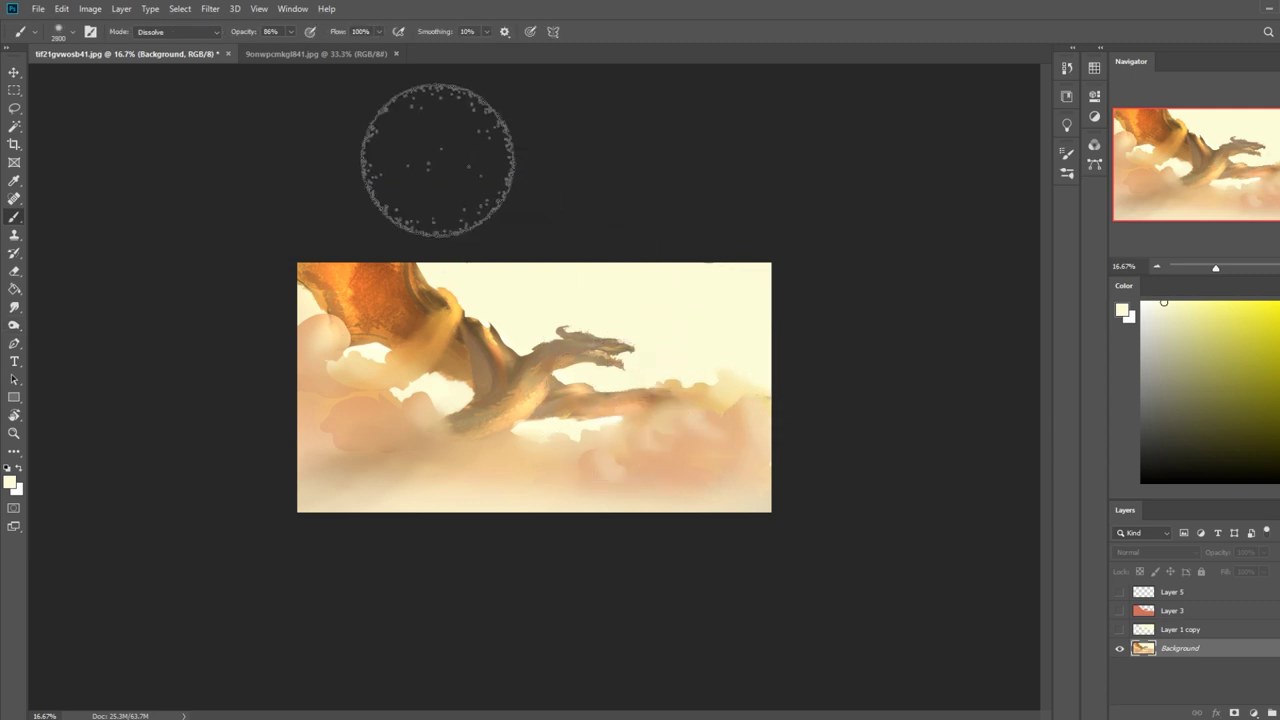
pyautogui.click(205, 31)
pyautogui.click(229, 48)
pyautogui.click(291, 33)
pyautogui.click(266, 51)
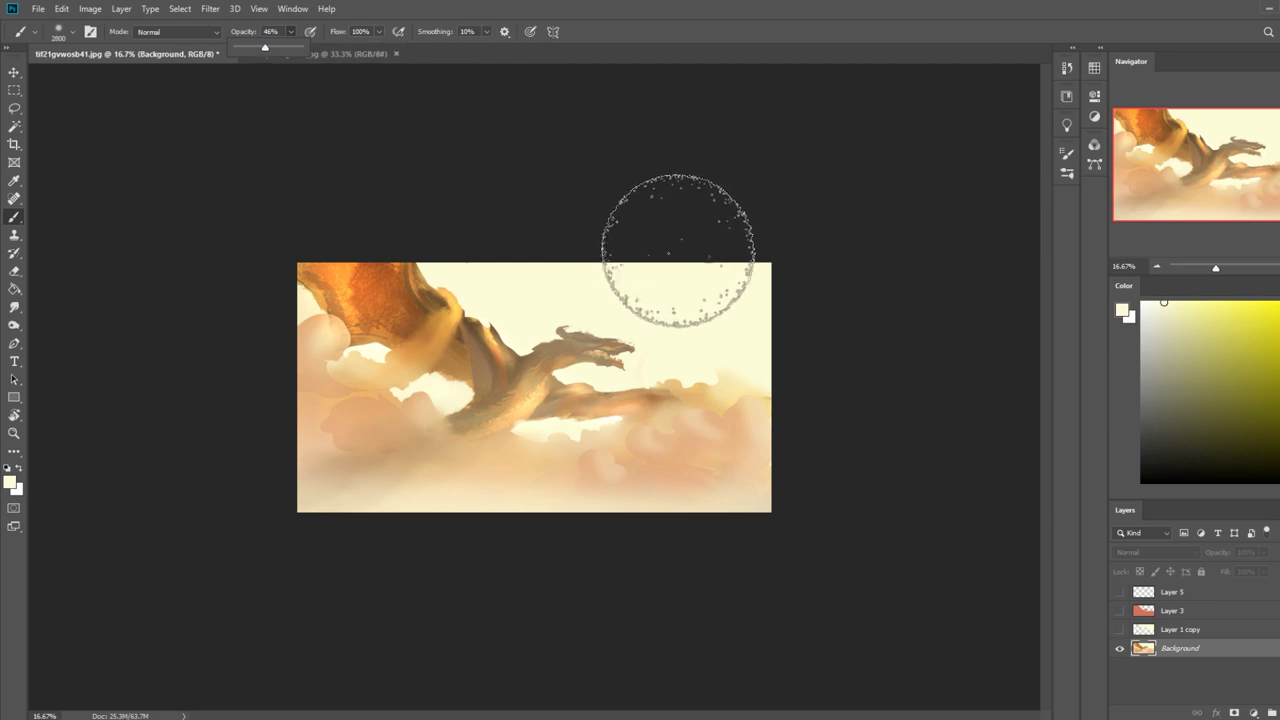
pyautogui.click(700, 385)
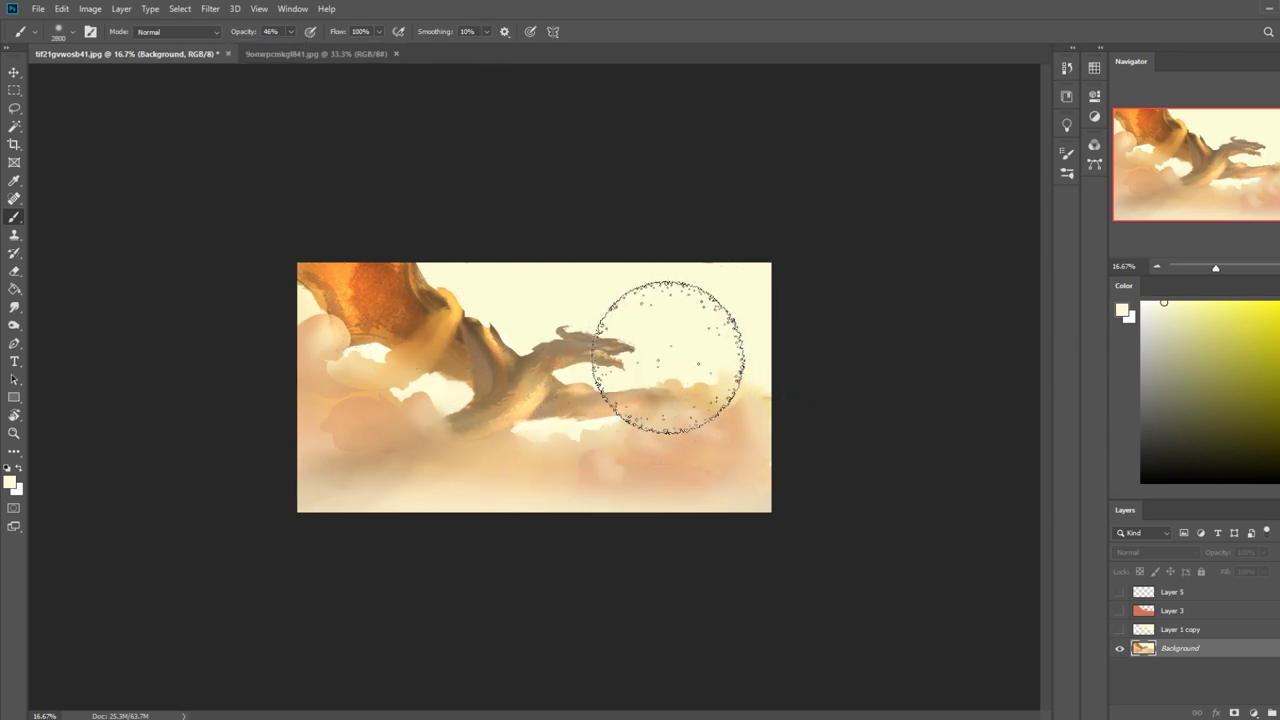
pyautogui.press('alt')
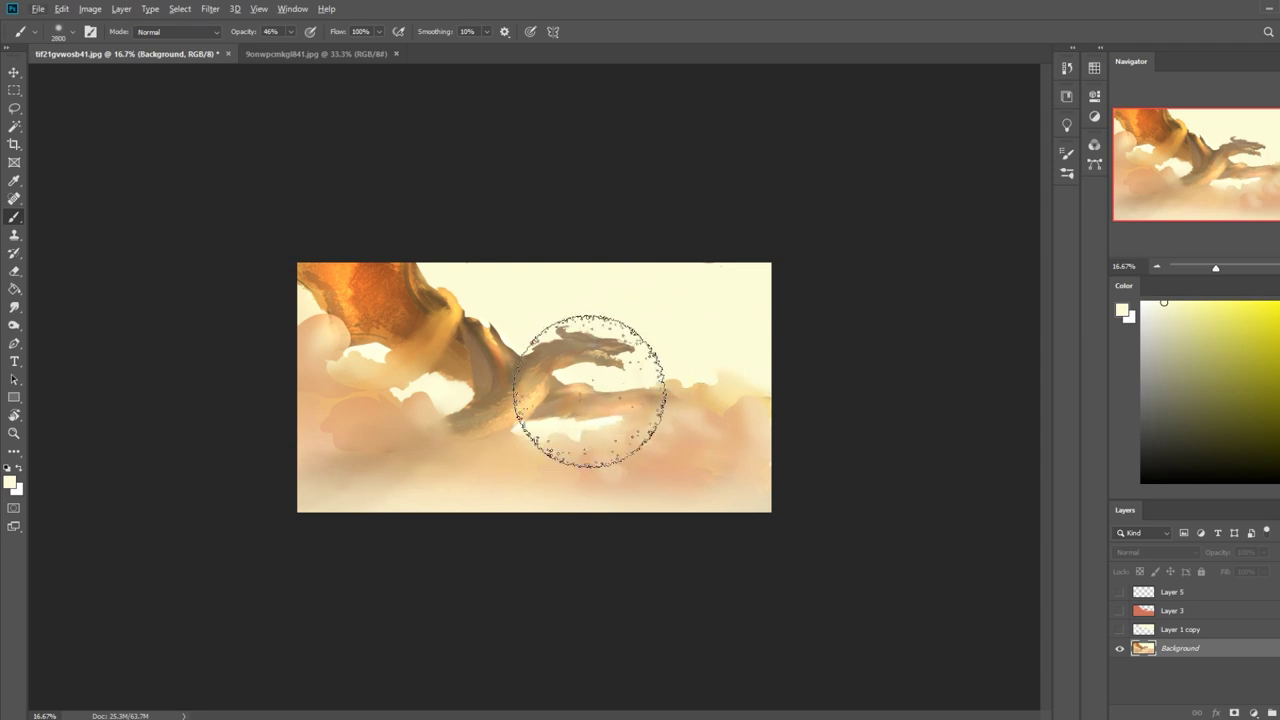
# Deselect the dragon and cloud area.
pyautogui.press('m')
pyautogui.rightClick(593, 370)
pyautogui.click(605, 367)
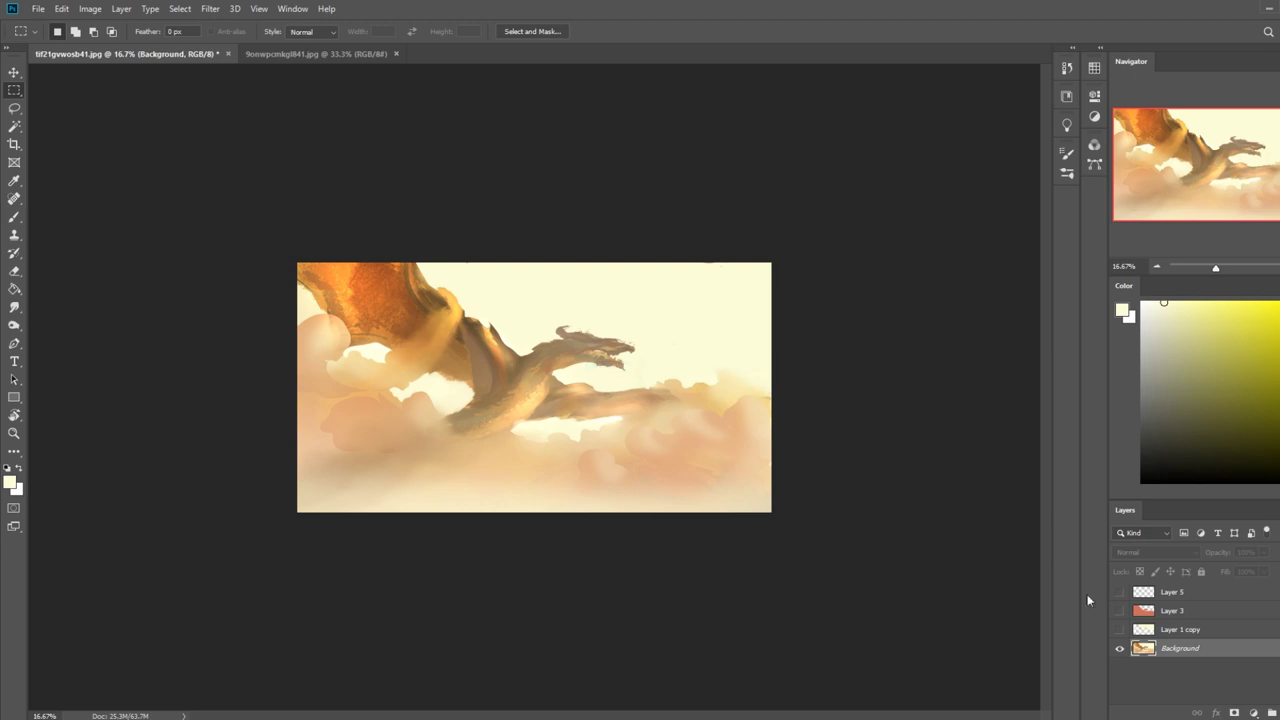
# Sample the peach cloud colour and brush a soft light ray at size 900 from the wing's shoulder down across the clouds.
pyautogui.press('b')
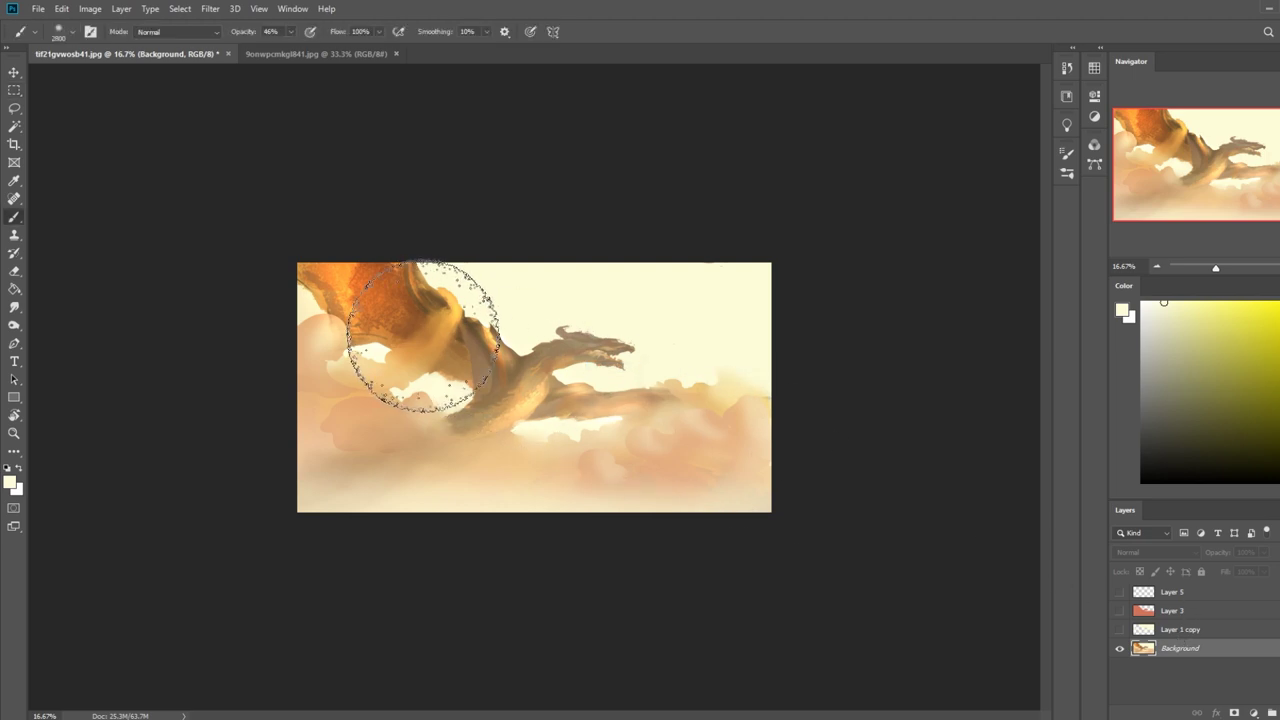
pyautogui.keyDown('alt'); pyautogui.click(351, 366); pyautogui.keyUp('alt')
pyautogui.press('[')
pyautogui.press('[')
pyautogui.press('[')
pyautogui.press('[')
pyautogui.press('[')
pyautogui.press('[')
pyautogui.press('[')
pyautogui.press('[')
pyautogui.press('[')
pyautogui.press('[')
pyautogui.press('[')
pyautogui.press('[')
pyautogui.press('[')
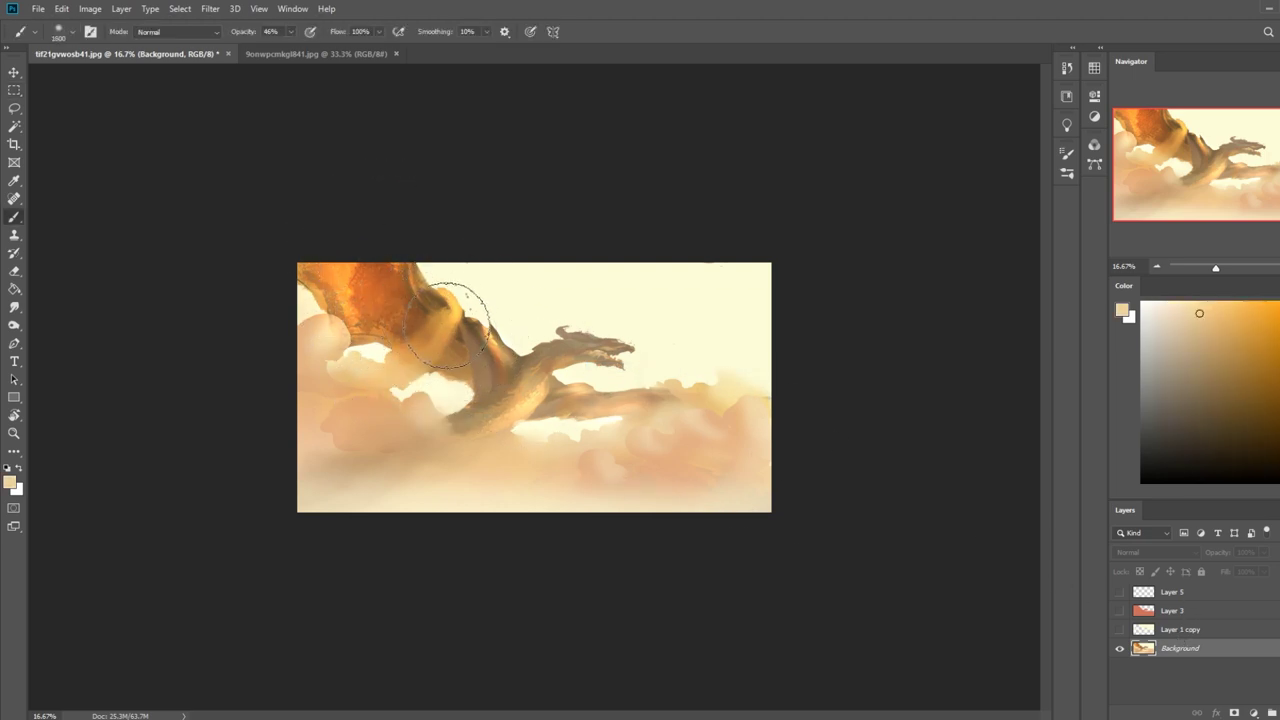
pyautogui.press('[')
pyautogui.press('[')
pyautogui.press('[')
pyautogui.press('[')
pyautogui.moveTo(450, 316)
pyautogui.mouseDown()
pyautogui.moveTo(400, 343)
pyautogui.moveTo(367, 386)
pyautogui.mouseUp()
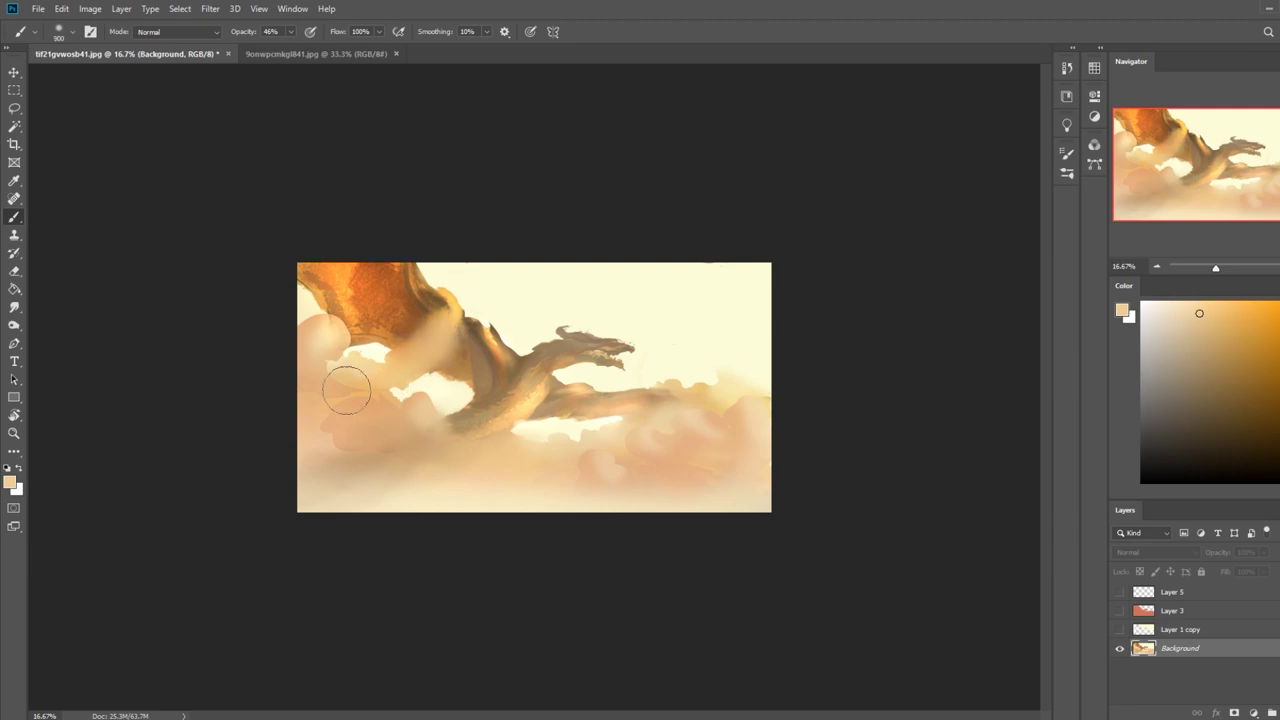
# Try dodging the highlights along the light ray from the wing's shoulder at size 500 and 68% exposure.
pyautogui.click(14, 325)
pyautogui.click(62, 324)
pyautogui.moveTo(474, 297); pyautogui.dragTo(358, 378)
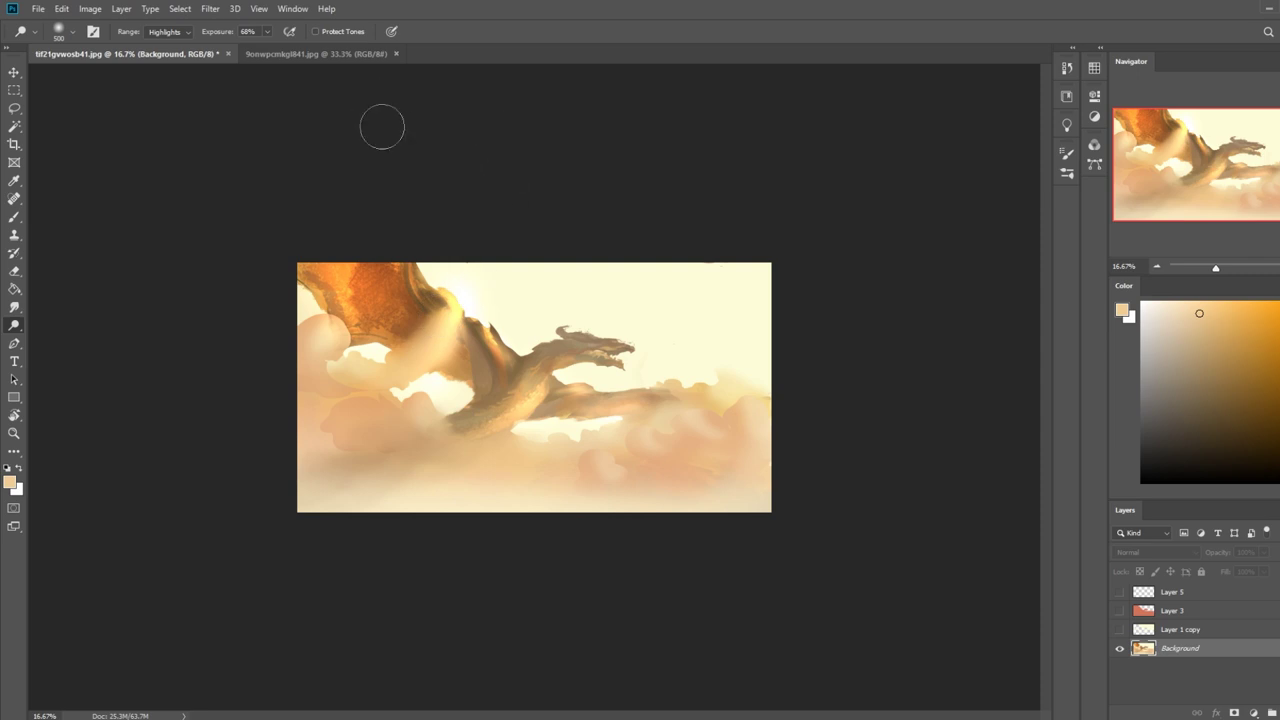
pyautogui.hotkey('ctrl', 'z')
# Select the open sky and the bright gaps between the dragon and clouds with the Magic Wand.
pyautogui.click(14, 127)
pyautogui.click(497, 290)
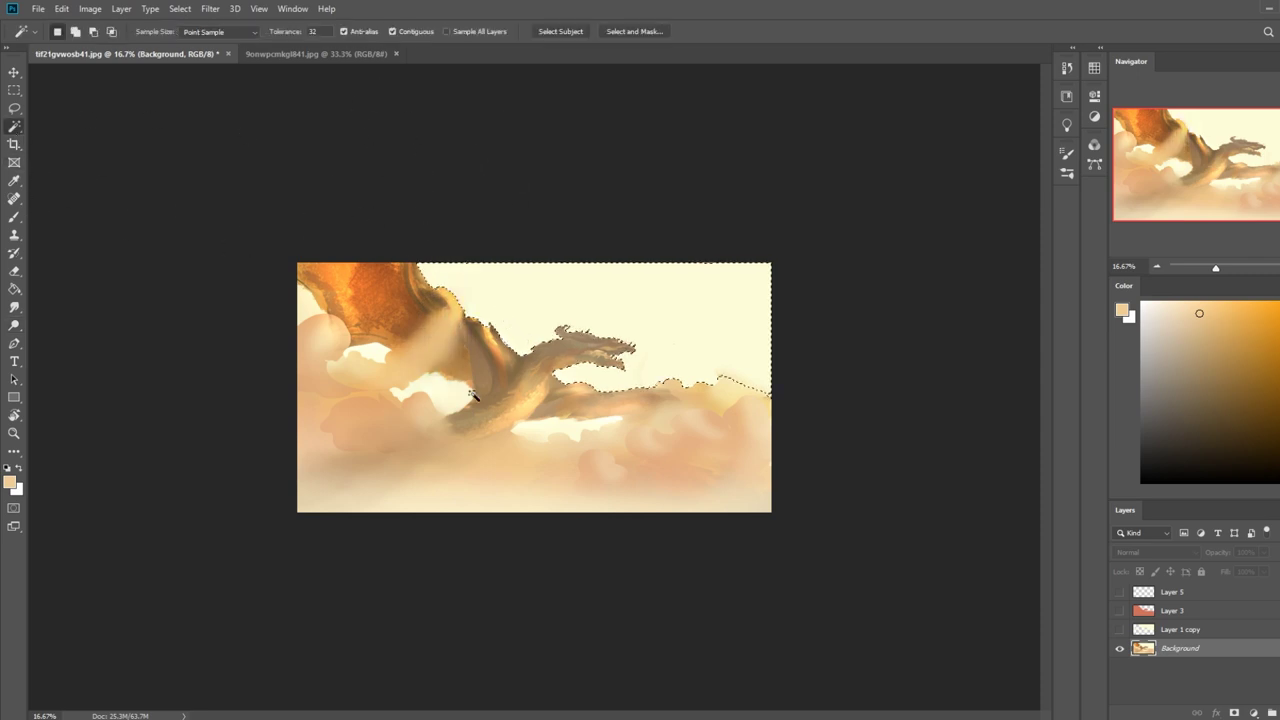
pyautogui.keyDown('shift'); pyautogui.click(371, 354); pyautogui.keyUp('shift')
pyautogui.keyDown('shift'); pyautogui.click(556, 428); pyautogui.keyUp('shift')
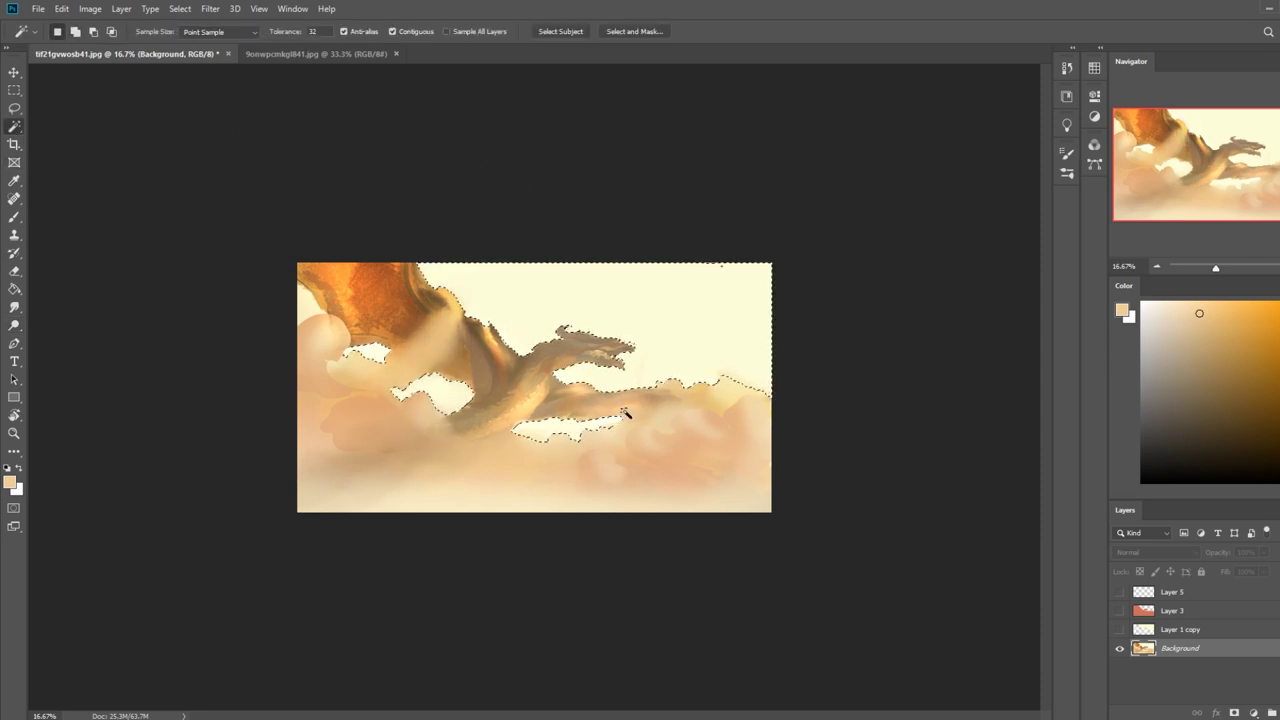
# Invert the sky selection to cover the dragon and clouds, hide its outline and activate the Dodge tool.
pyautogui.press('m')
pyautogui.rightClick(566, 391)
pyautogui.click(600, 413)
pyautogui.hotkey('ctrl', 'j')
pyautogui.click(15, 328)
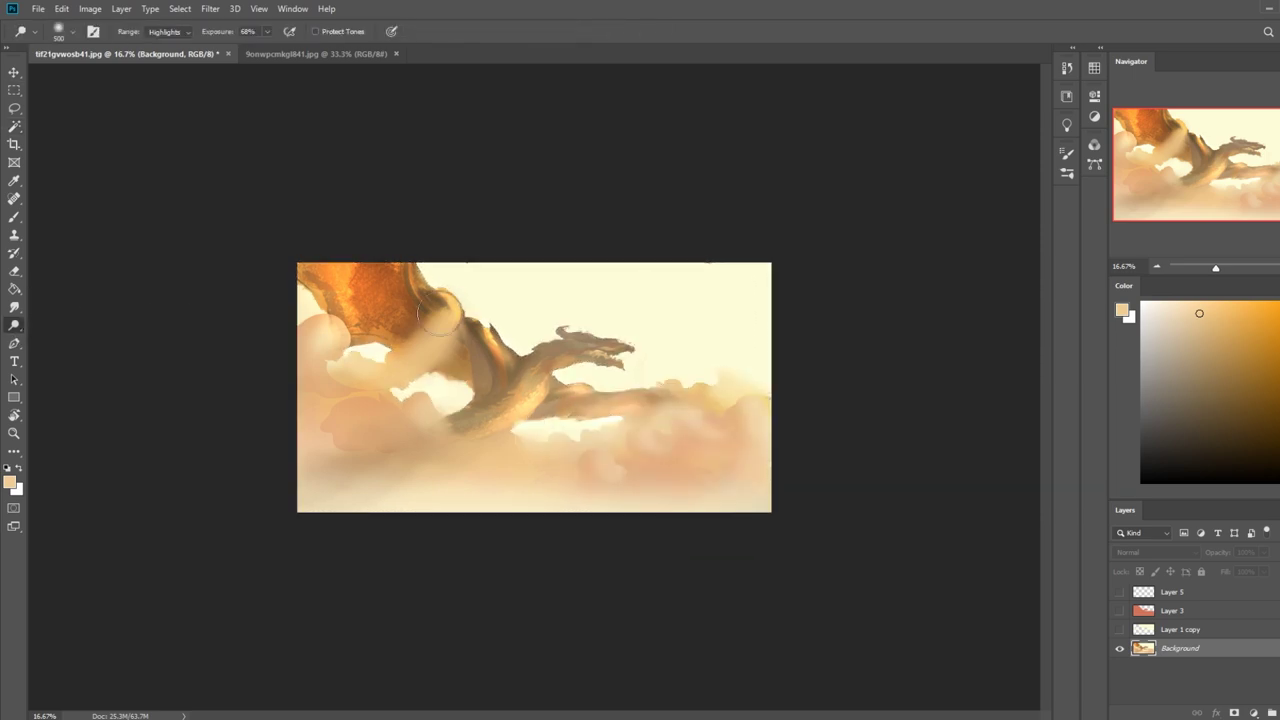
# Try dodging the highlights on the dragon's wing and, with an enlarged brush, on the clouds at the image's right edge.
pyautogui.moveTo(466, 297); pyautogui.dragTo(337, 391)
pyautogui.hotkey('ctrl', 'z')
pyautogui.press(']')
pyautogui.press(']')
pyautogui.press(']')
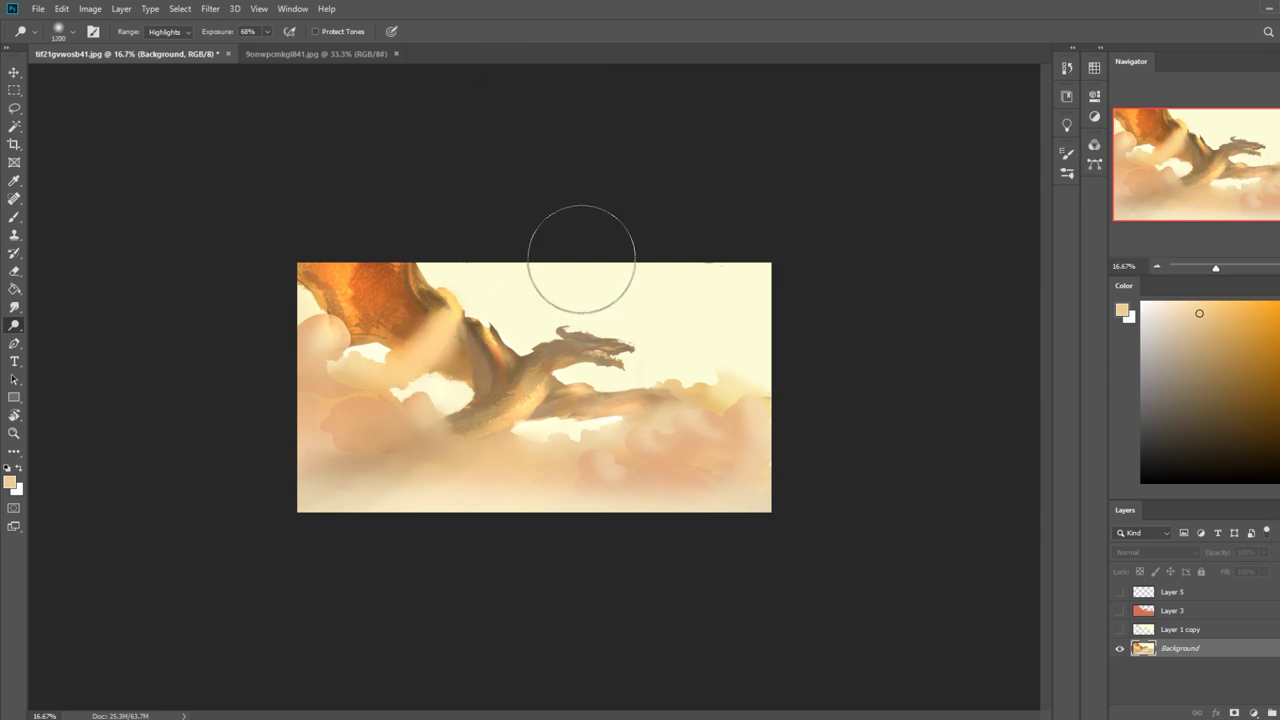
pyautogui.moveTo(731, 397); pyautogui.dragTo(818, 395)
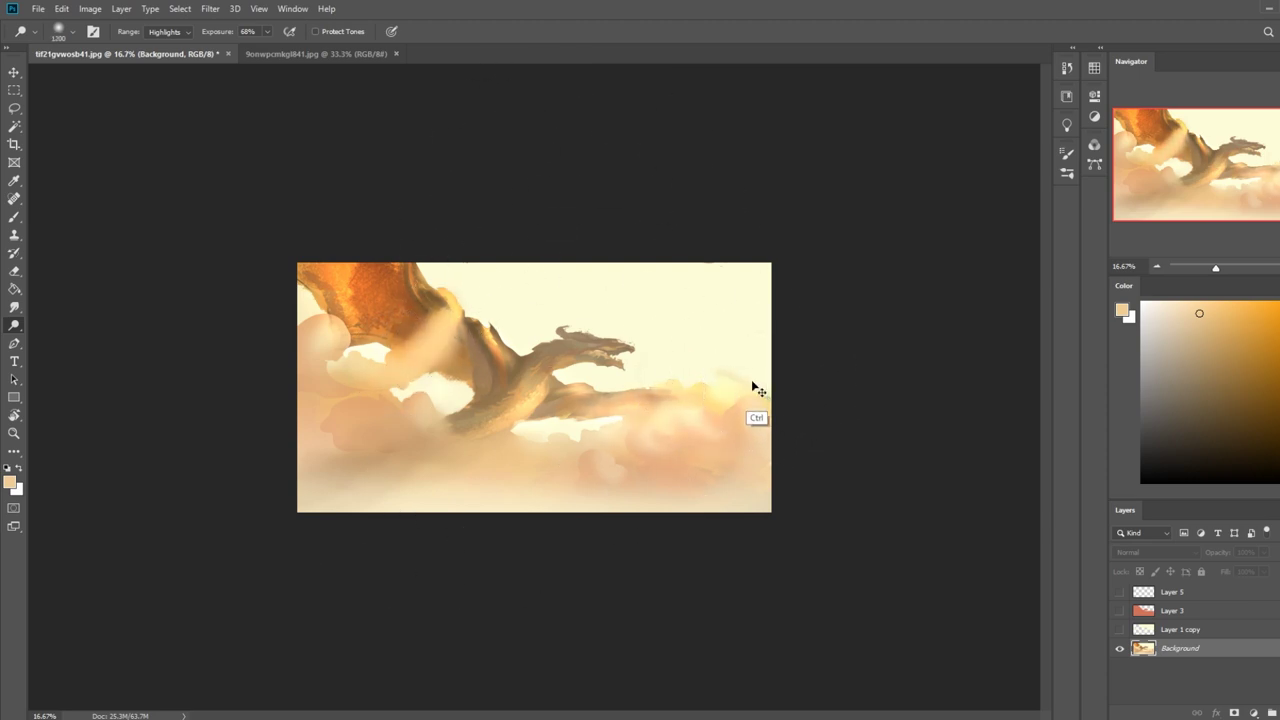
pyautogui.hotkey('ctrl', 'z')
# Set the Dodge tool's range to Midtones.
pyautogui.click(181, 32)
pyautogui.click(162, 55)
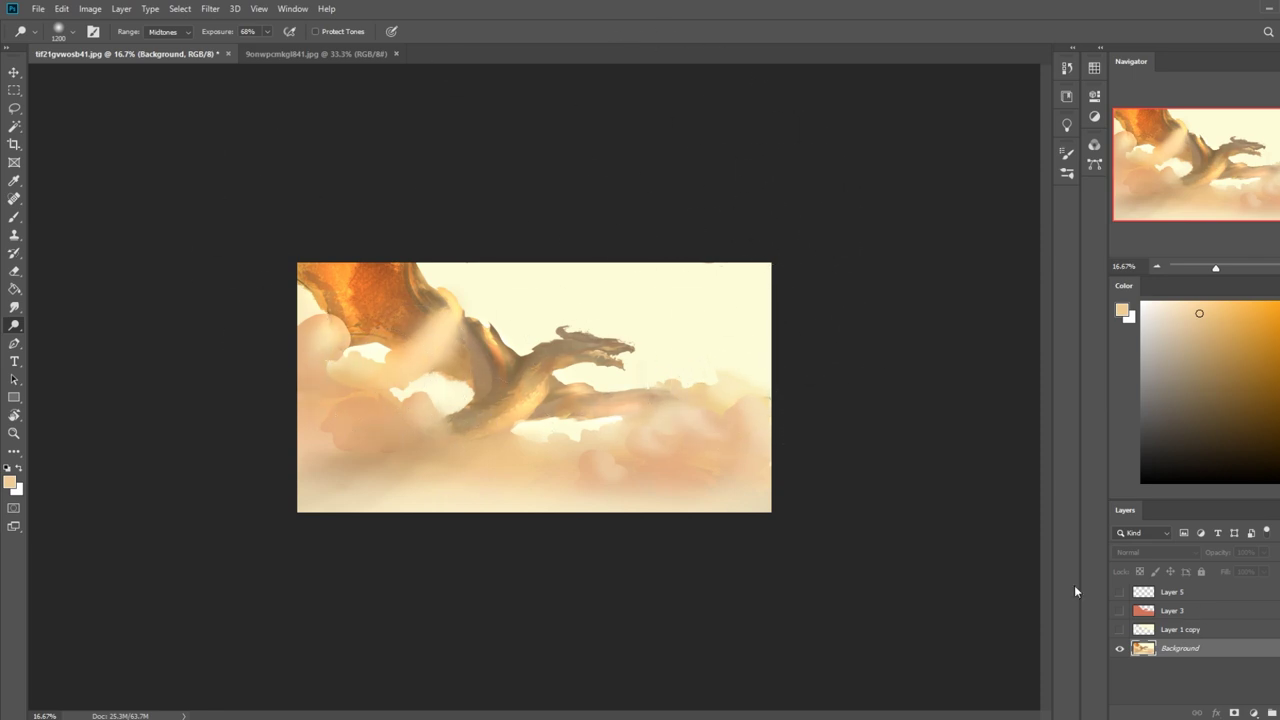
# Invert the current selection so it covers the pale sky, and hide the selection edges.
pyautogui.press('m')
pyautogui.rightClick(548, 289)
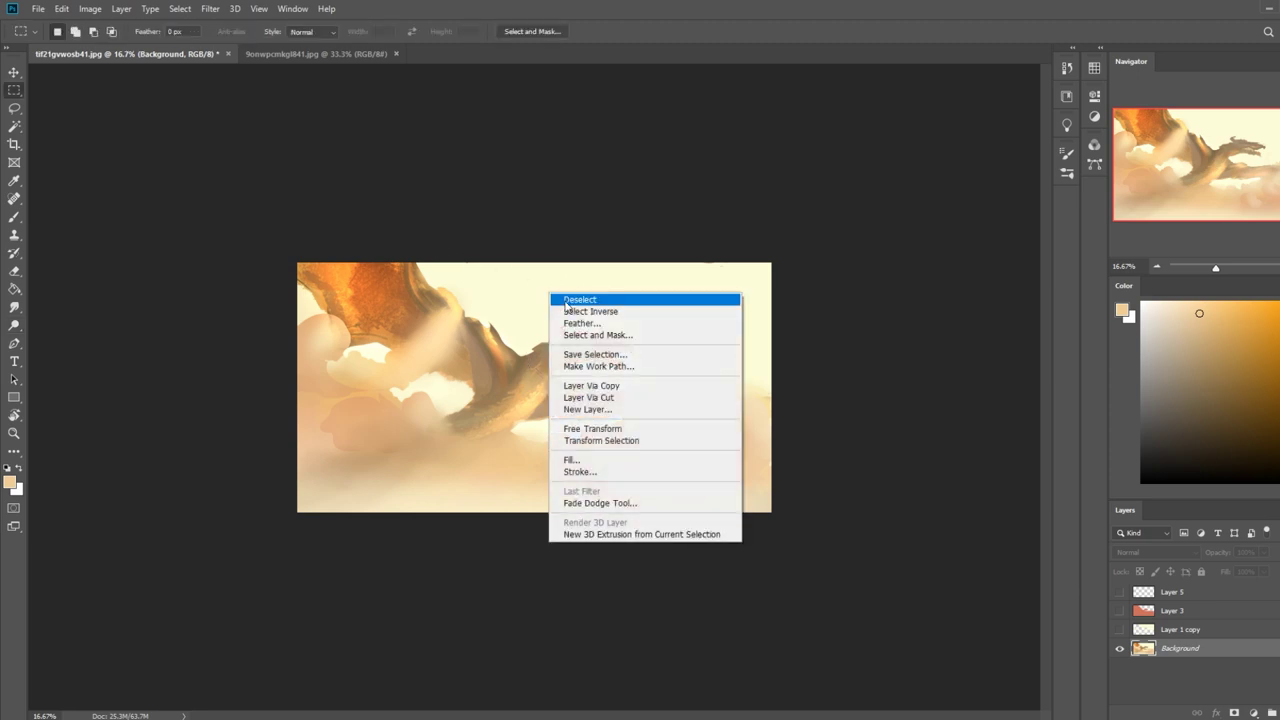
pyautogui.click(585, 312)
pyautogui.hotkey('ctrl', 'h')
# Brighten the selected sky with a Hue/Saturation adjustment, setting Lightness to +33.
pyautogui.hotkey('ctrl', 'u')
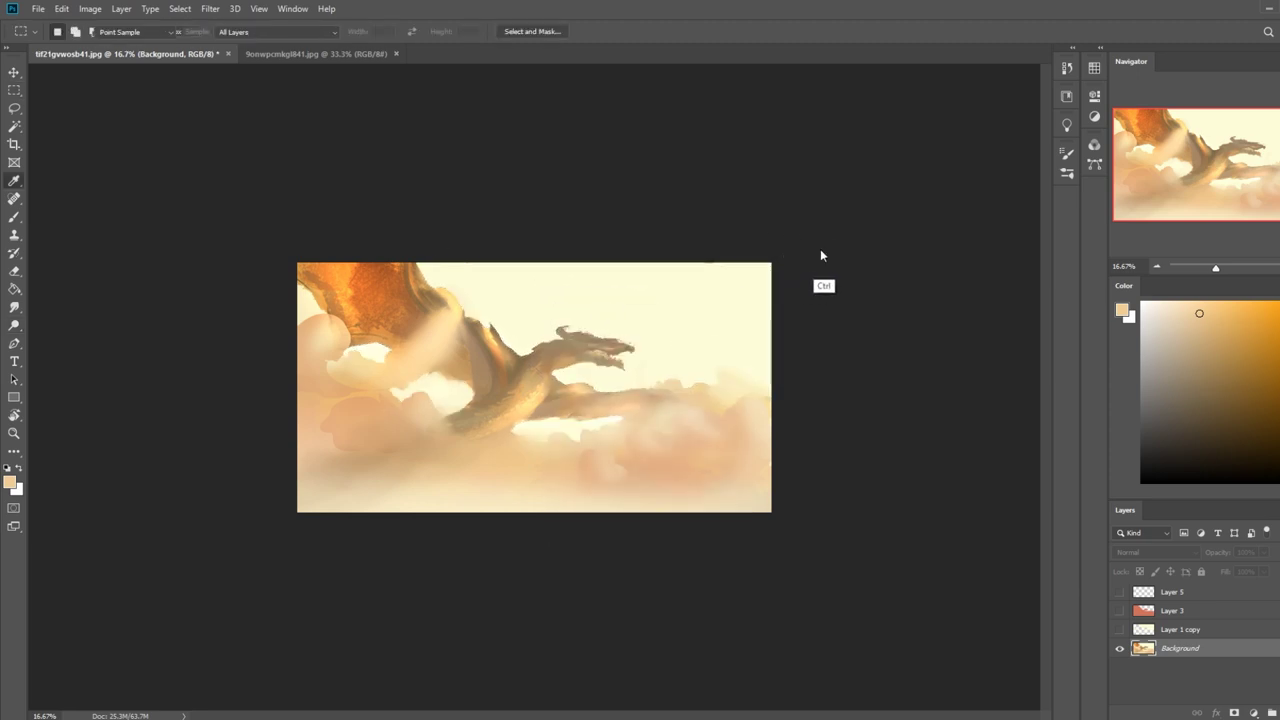
pyautogui.moveTo(944, 362); pyautogui.dragTo(953, 364)
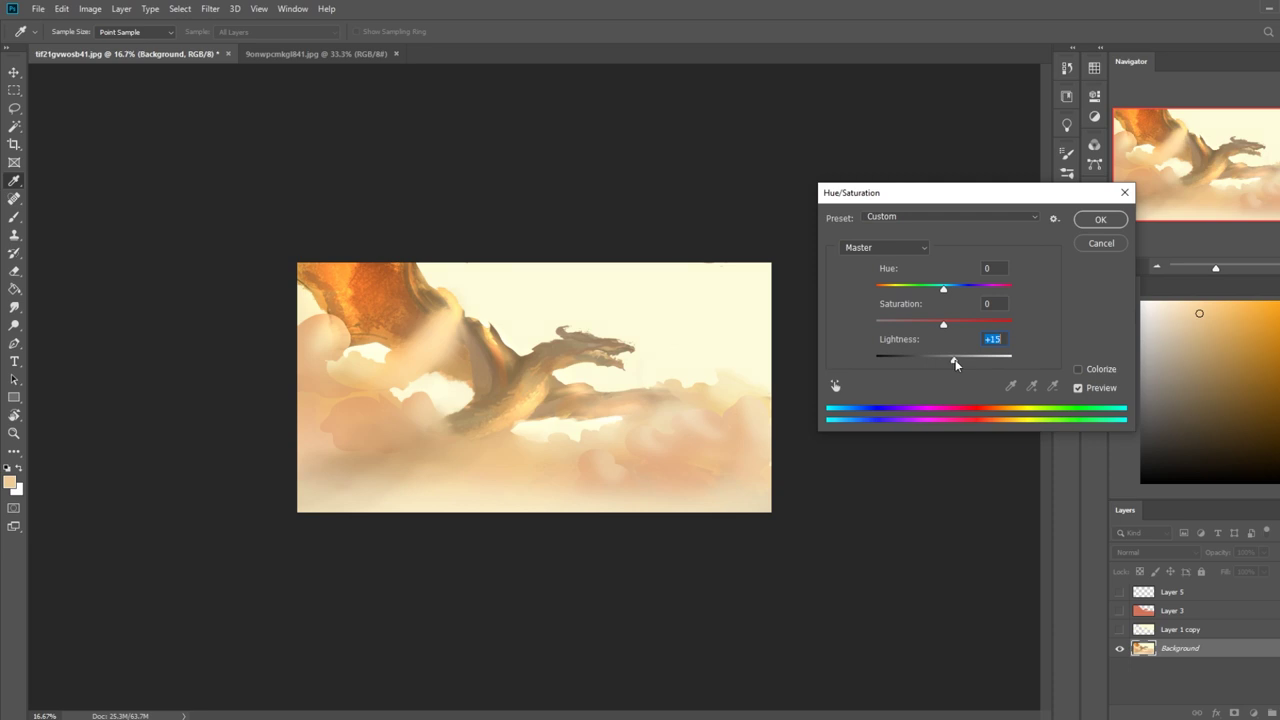
pyautogui.moveTo(961, 363); pyautogui.dragTo(1035, 365)
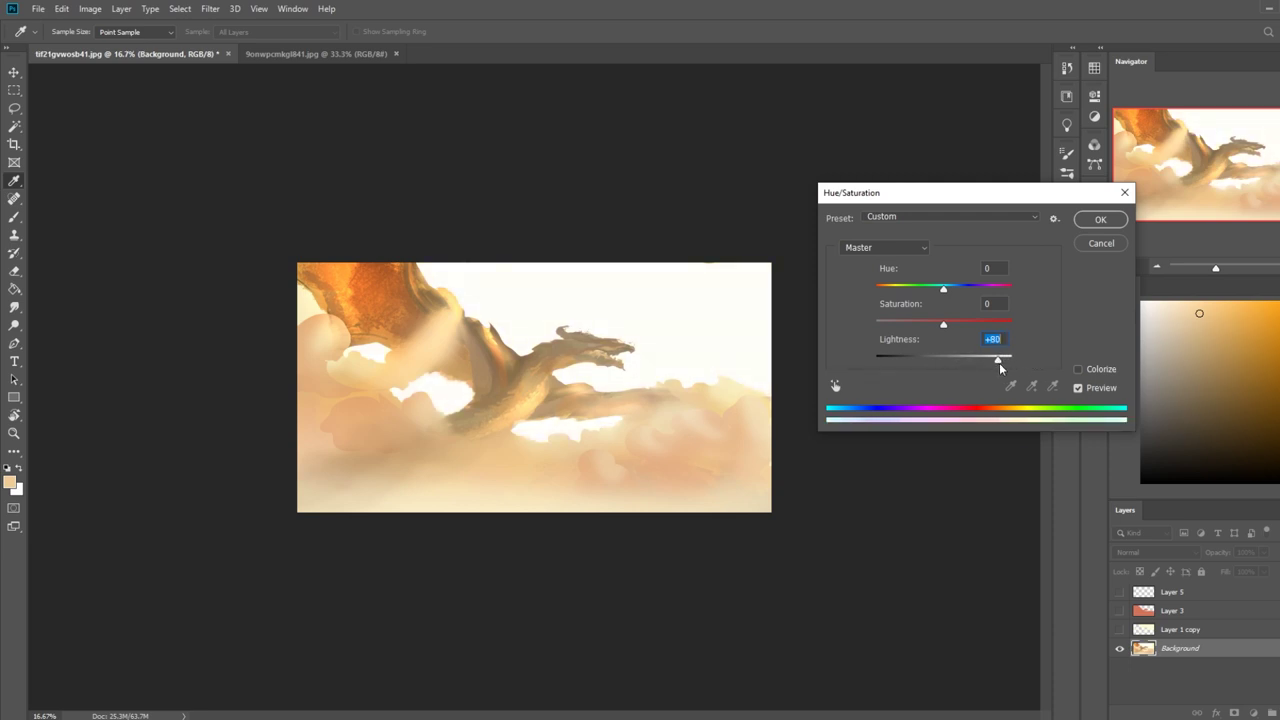
pyautogui.write('0')
pyautogui.moveTo(944, 362); pyautogui.dragTo(965, 369)
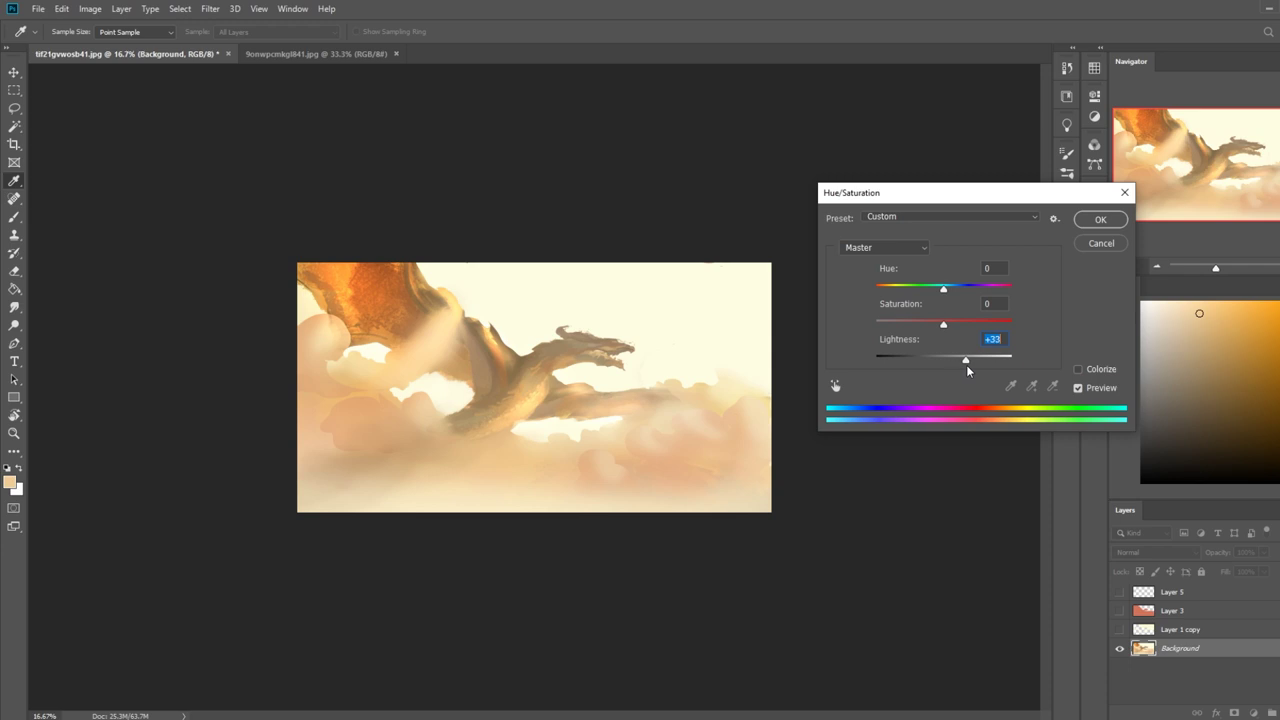
pyautogui.click(1105, 221)
# Clear the selection and smudge the dragon's lower body into the clouds at 10% strength, undoing the last stroke.
pyautogui.press('b')
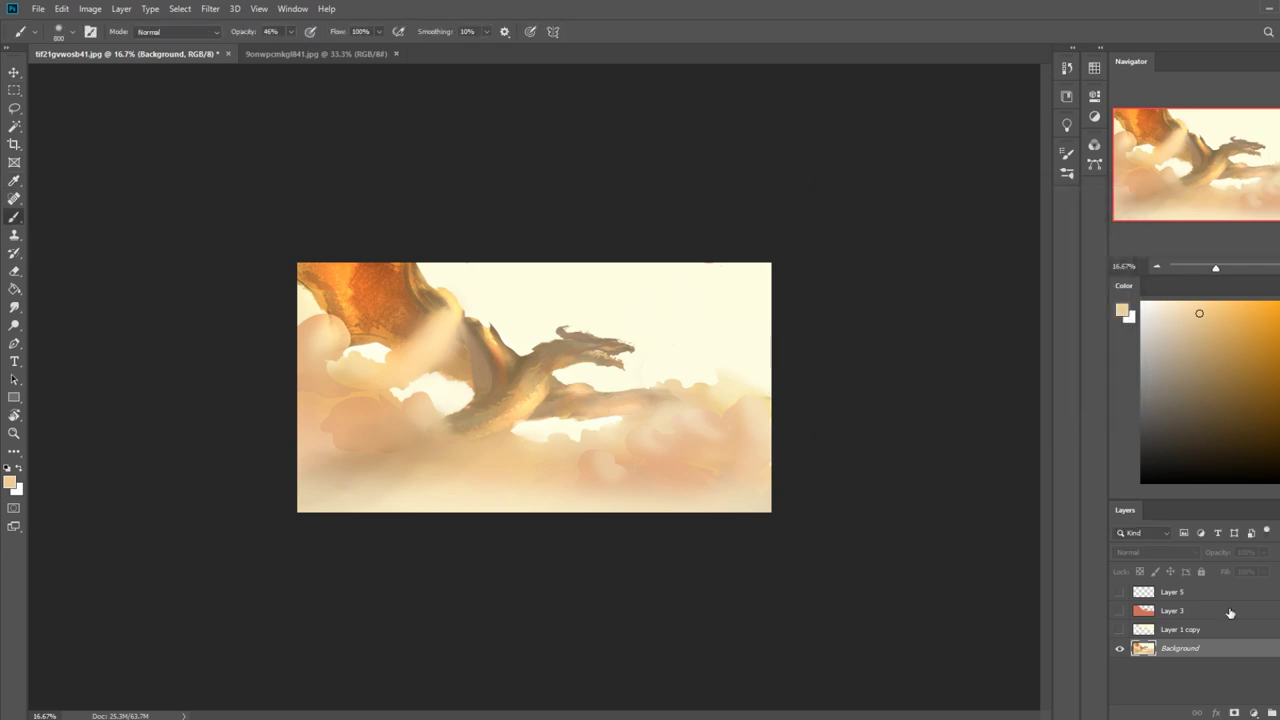
pyautogui.click(14, 307)
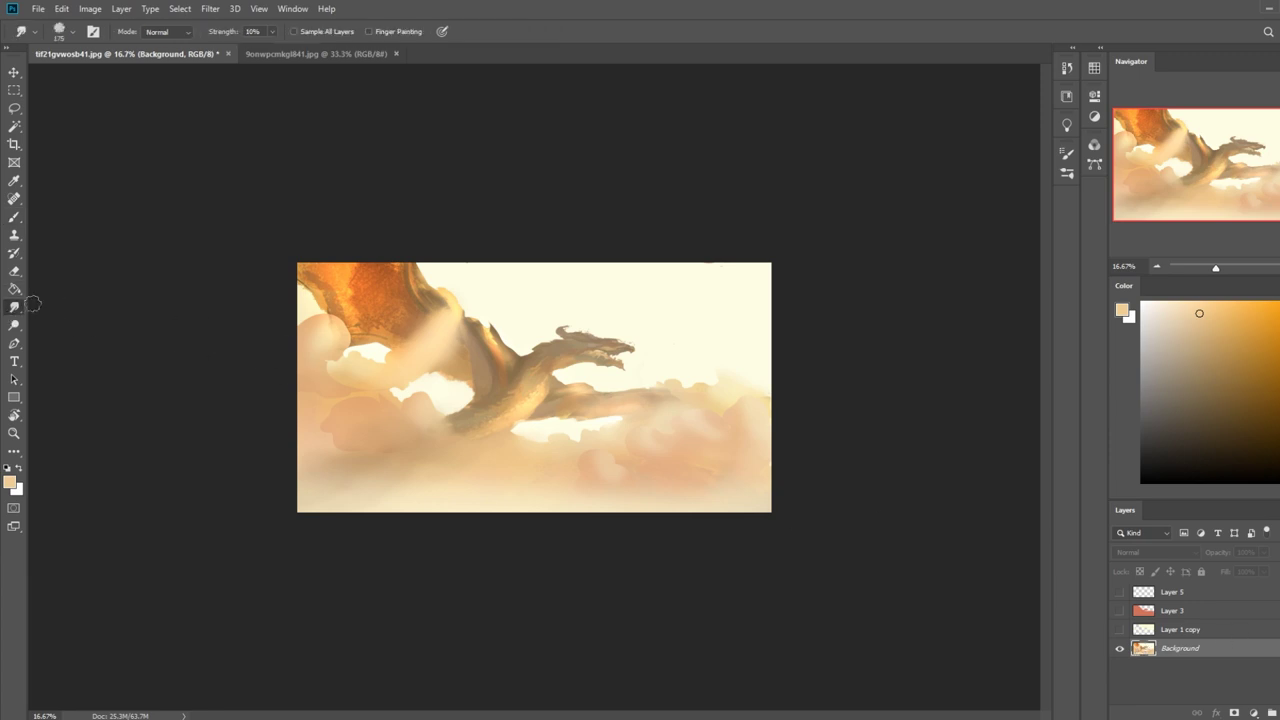
pyautogui.press('m')
pyautogui.rightClick(553, 358)
pyautogui.click(583, 367)
pyautogui.click(14, 307)
pyautogui.moveTo(450, 430); pyautogui.dragTo(467, 442)
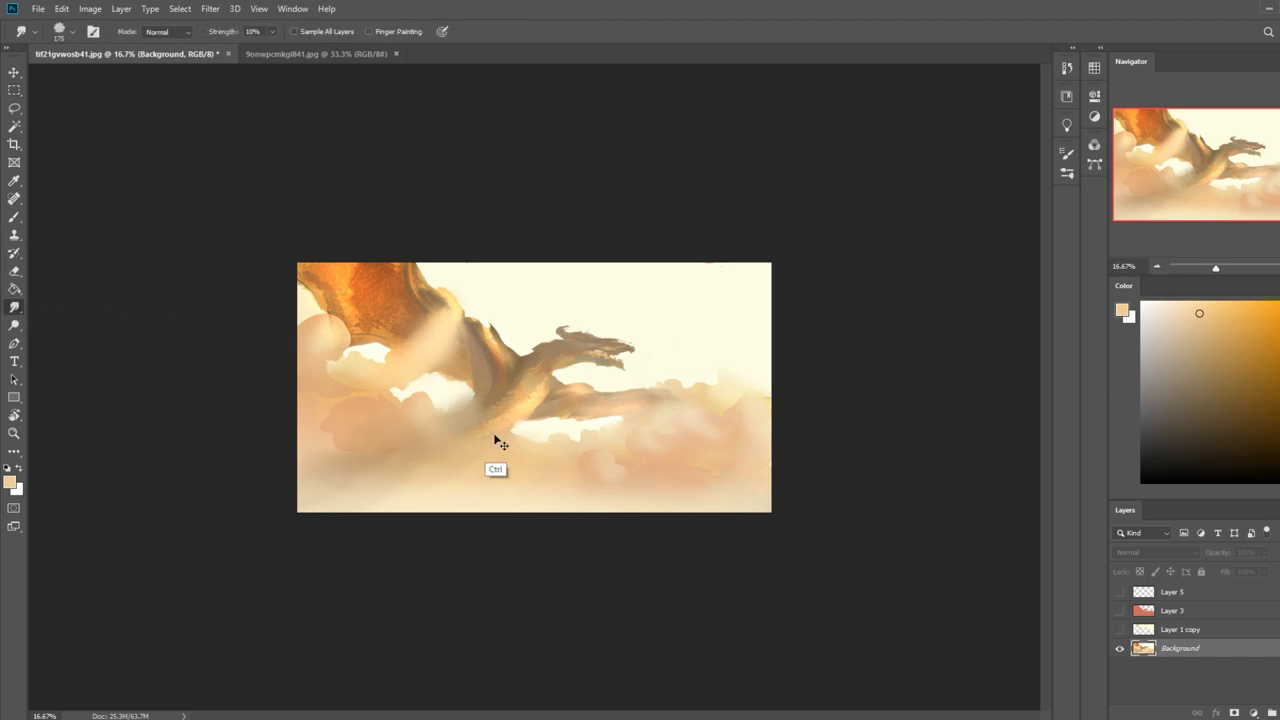
pyautogui.hotkey('ctrl', 'z')
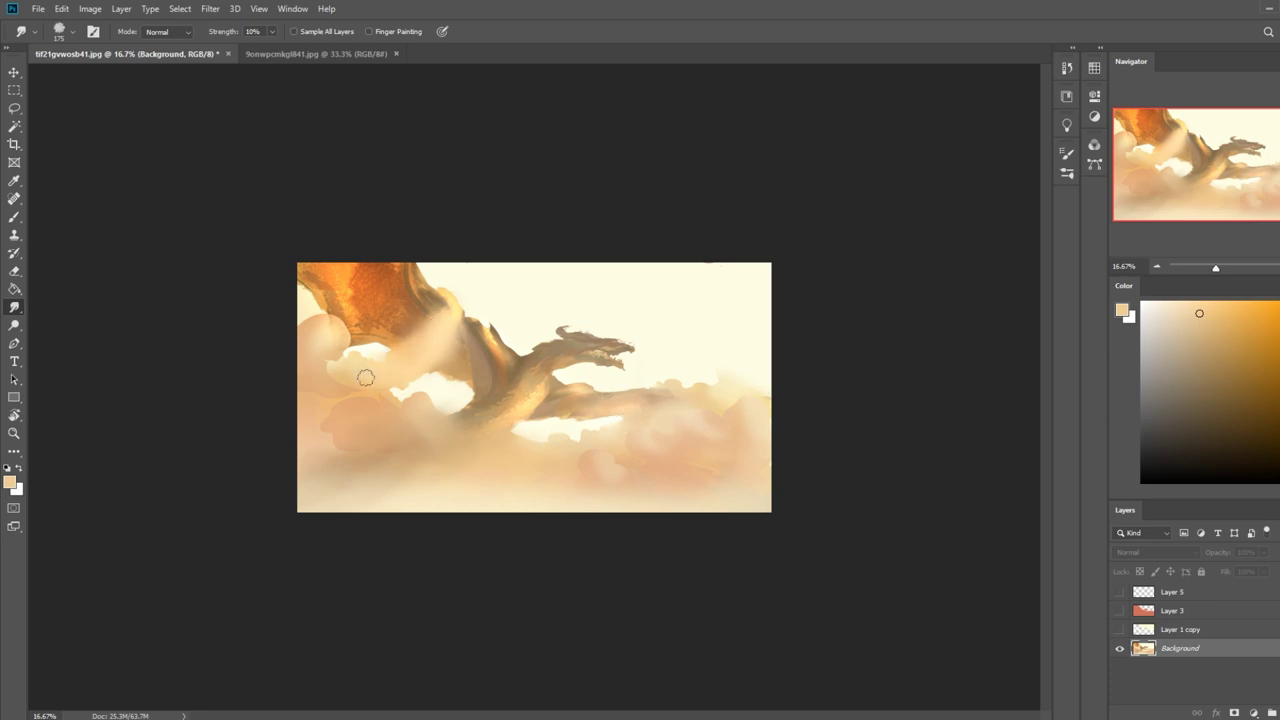
# Sample the pale cream sky colour for the Brush tool and set the brush to Normal mode at 84% opacity.
pyautogui.press('b')
pyautogui.keyDown('alt'); pyautogui.click(453, 295); pyautogui.keyUp('alt')
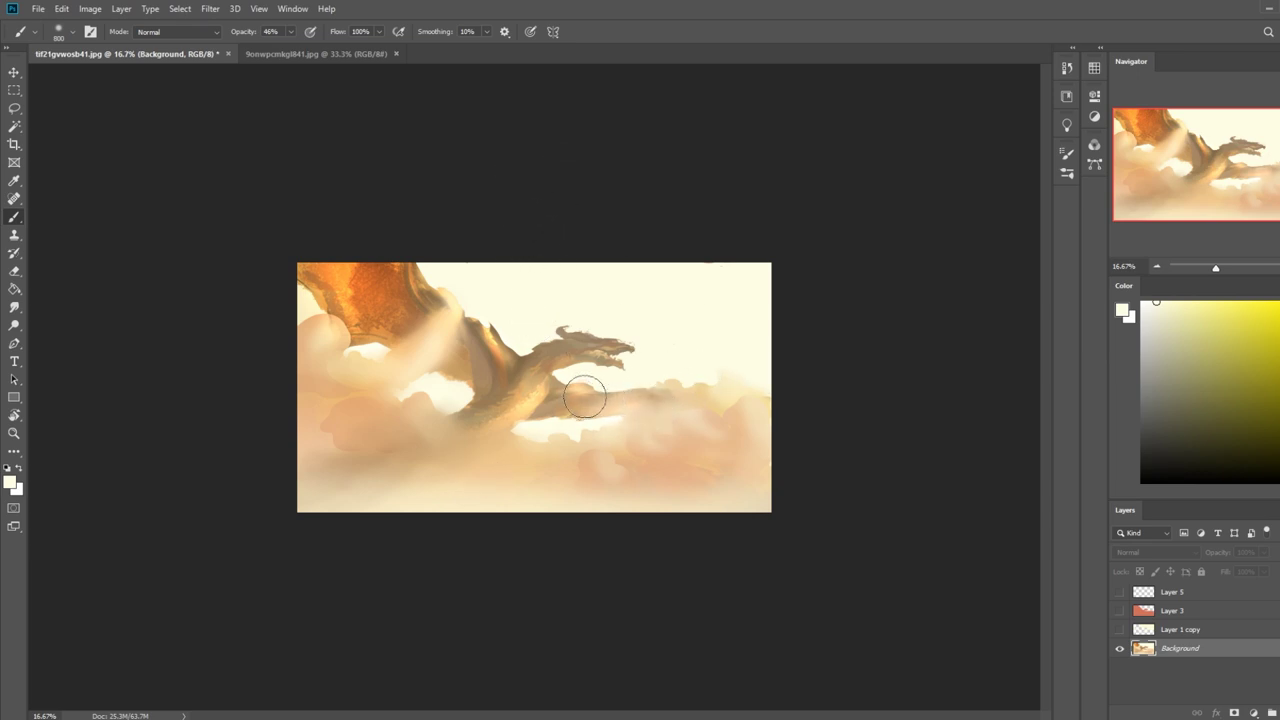
pyautogui.click(177, 33)
pyautogui.click(178, 42)
pyautogui.click(292, 33)
pyautogui.click(338, 124)
pyautogui.press('m')
pyautogui.rightClick(597, 404)
pyautogui.click(891, 304)
pyautogui.press('b')
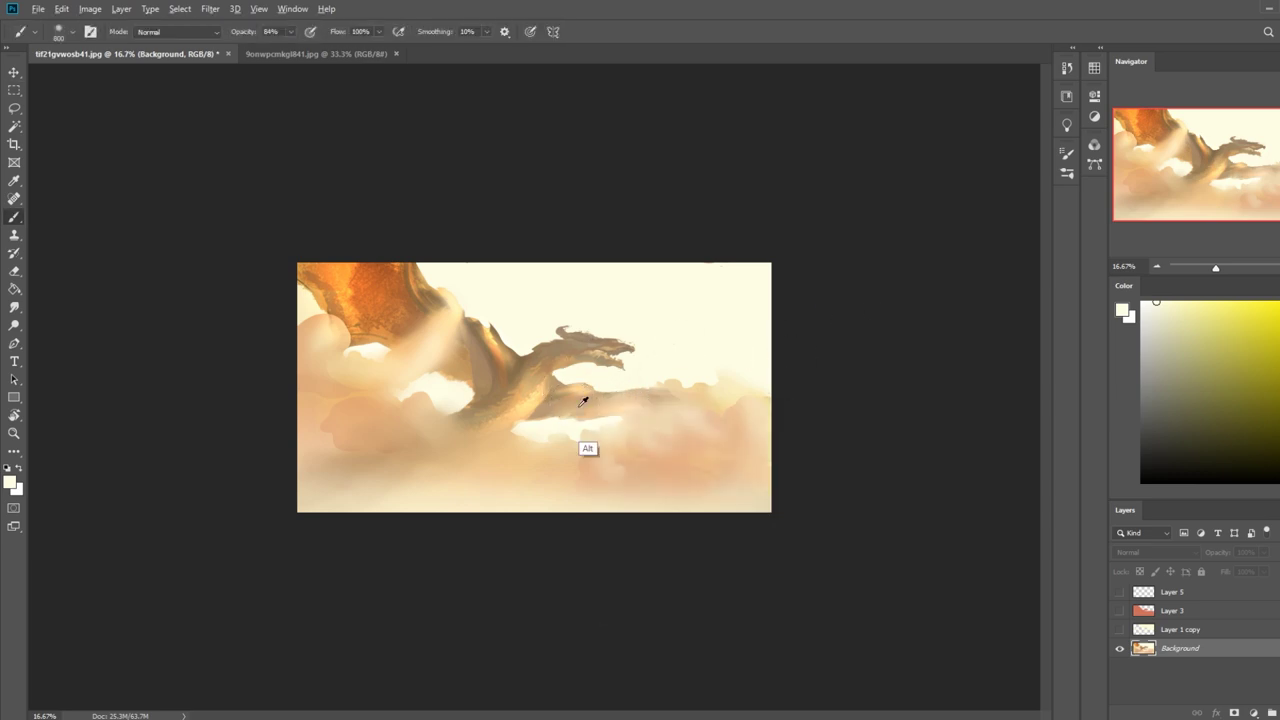
# Paint soft haze over the clouds below the dragon's head and across its left wing, using colours sampled from the clouds and sky.
pyautogui.keyDown('alt'); pyautogui.click(563, 437); pyautogui.keyUp('alt')
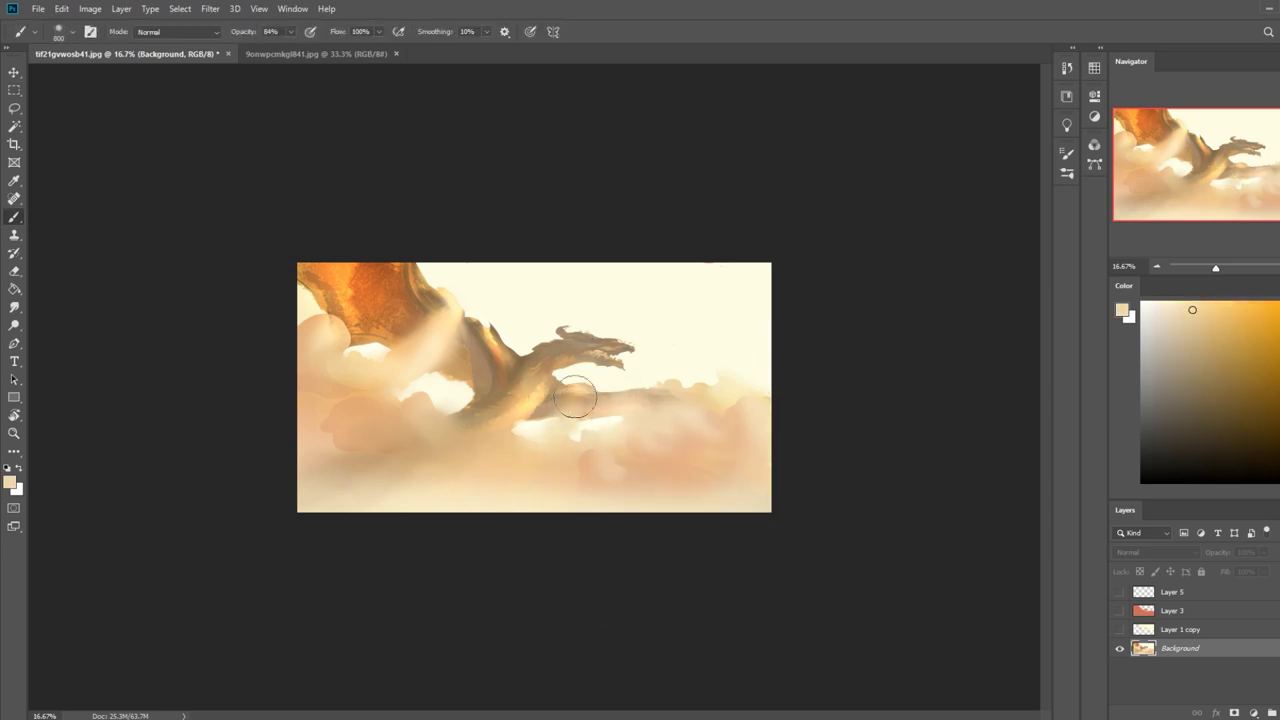
pyautogui.press('ctrl')
pyautogui.keyDown('alt'); pyautogui.click(668, 342); pyautogui.keyUp('alt')
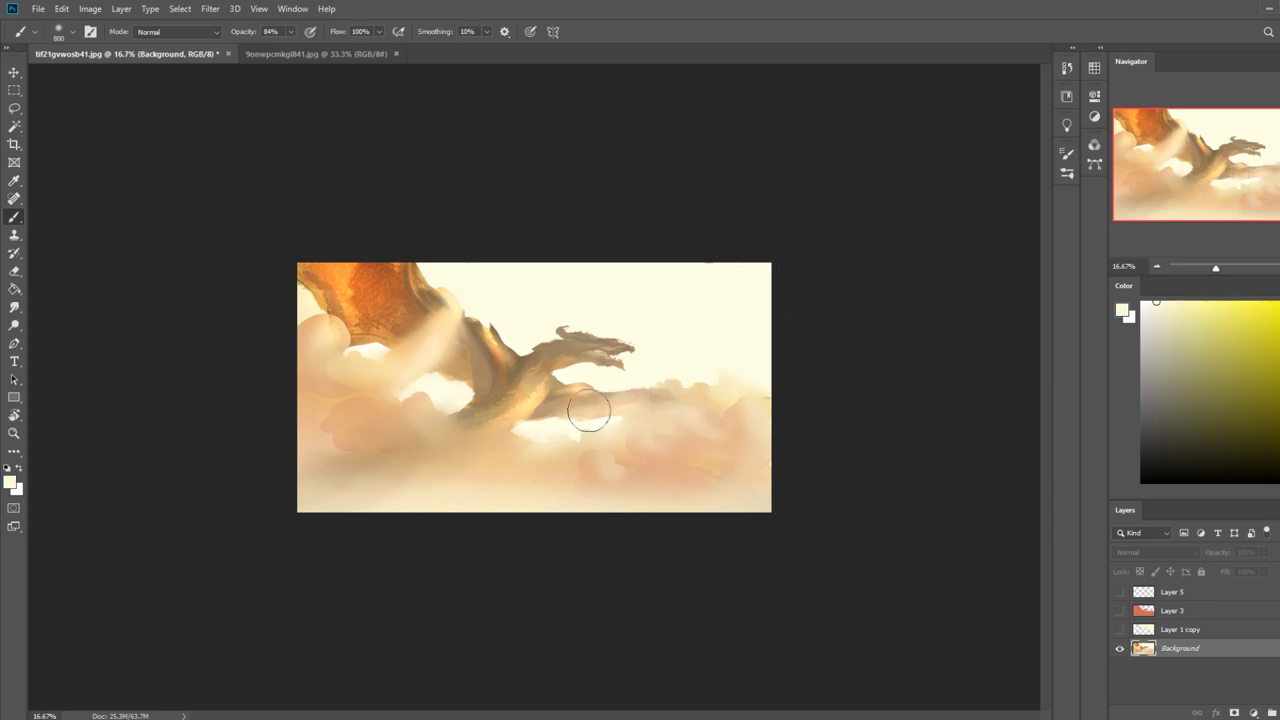
pyautogui.keyDown('alt'); pyautogui.click(562, 500); pyautogui.keyUp('alt')
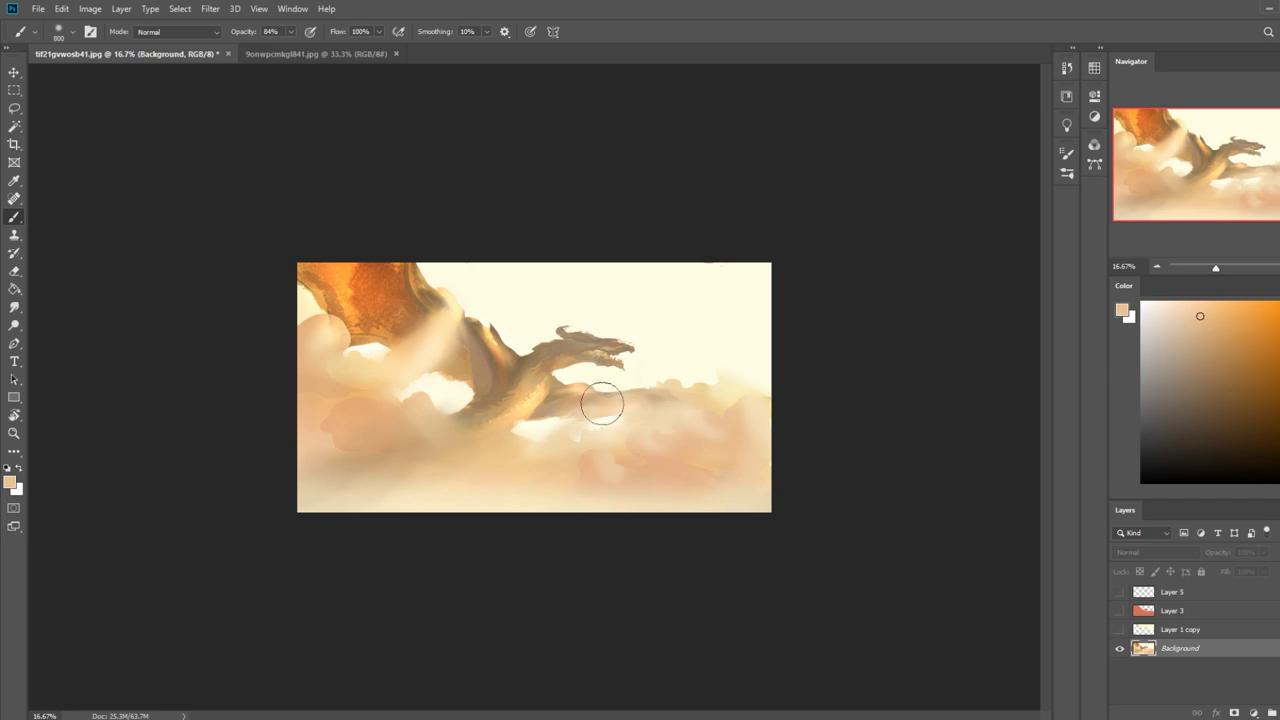
pyautogui.moveTo(418, 288); pyautogui.dragTo(342, 324)
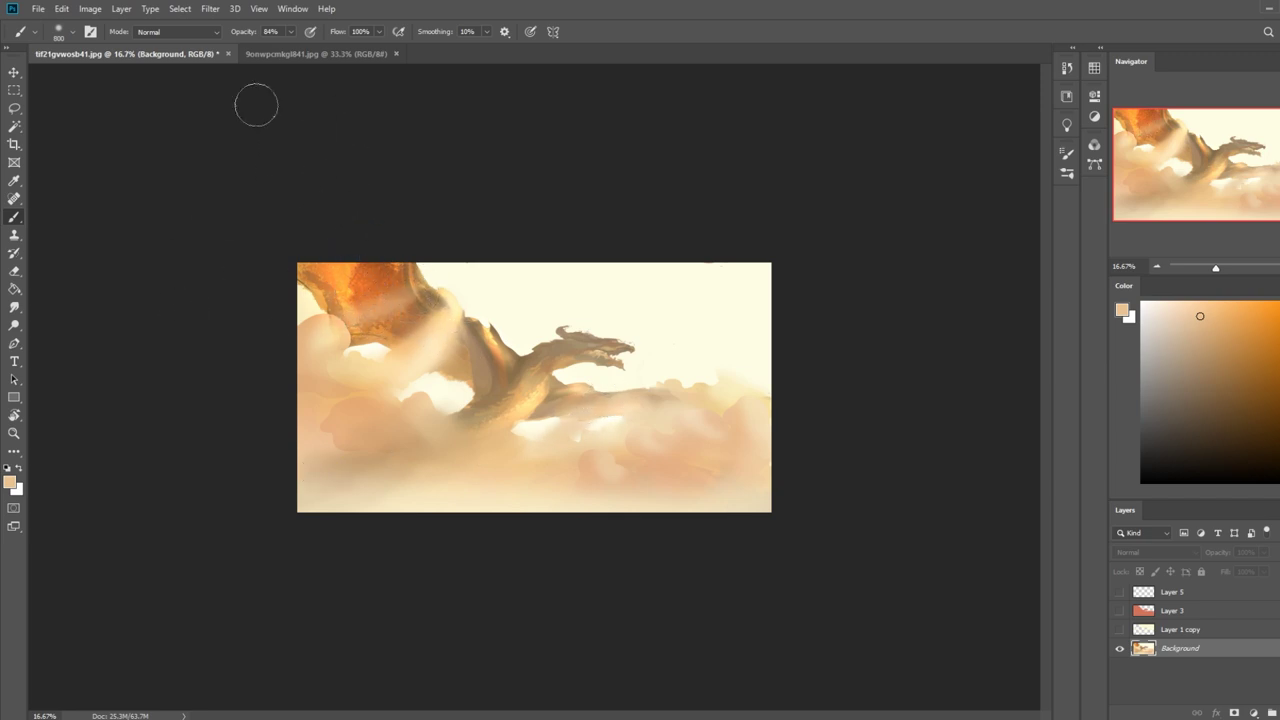
pyautogui.moveTo(406, 294); pyautogui.dragTo(350, 316)
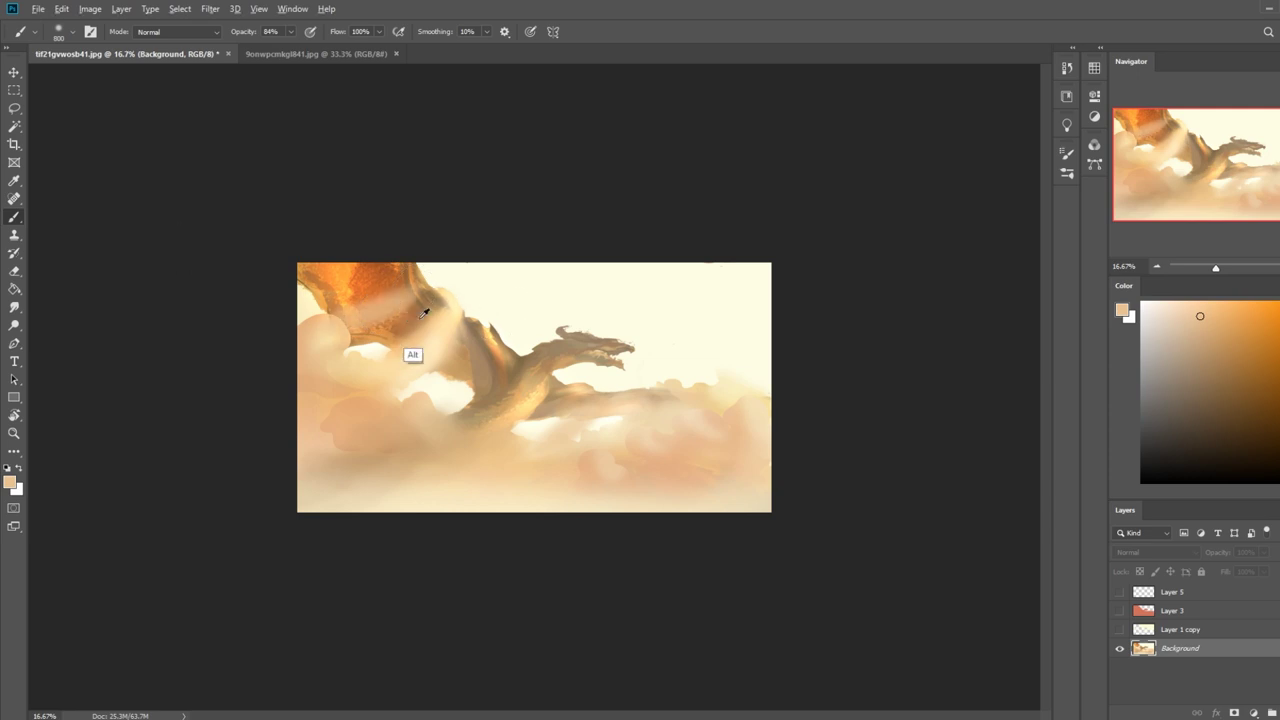
# Lasso the patches along the lower edge of the left wing and beside the dragon's shoulder, and hide the selection edges.
pyautogui.press('l')
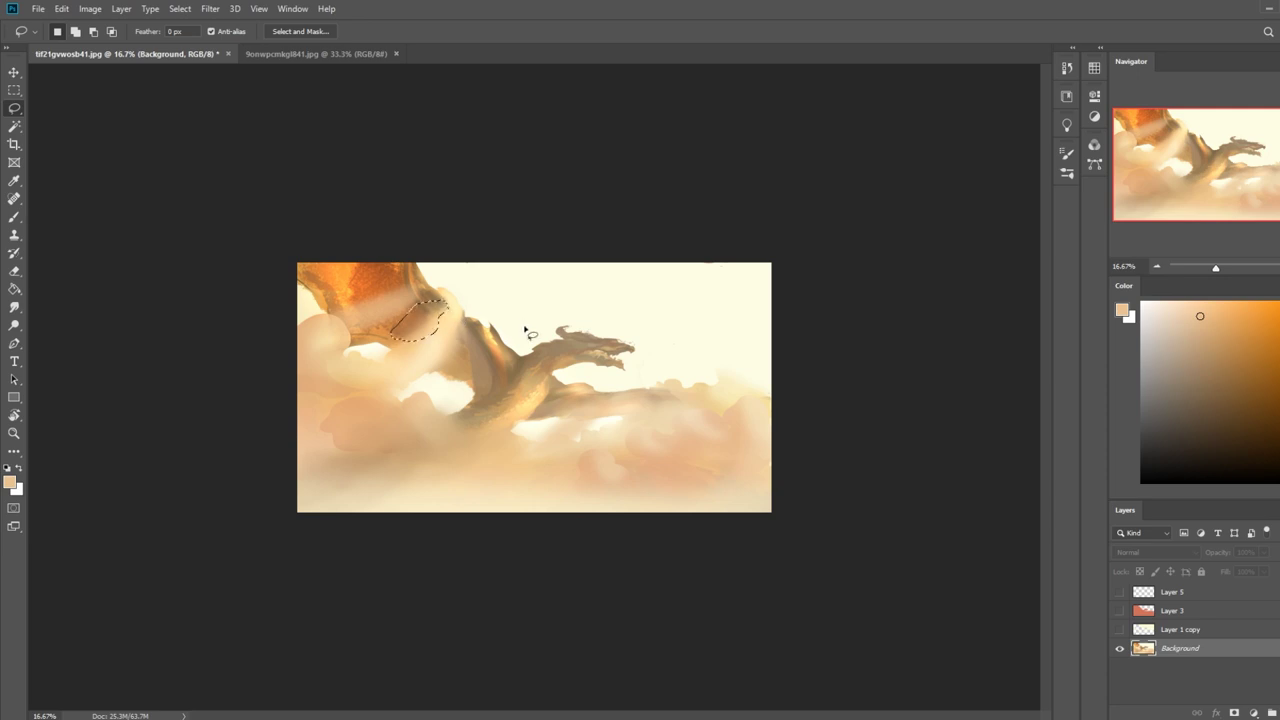
pyautogui.press('alt')
pyautogui.moveTo(450, 318)
pyautogui.mouseDown()
pyautogui.moveTo(446, 352)
pyautogui.moveTo(465, 378)
pyautogui.moveTo(470, 326)
pyautogui.moveTo(440, 392)
pyautogui.moveTo(476, 326)
pyautogui.mouseUp()
pyautogui.press('shift')
pyautogui.hotkey('ctrl', 'h')
# Brush brown tones sampled from the dragon into the selected patches, undo the last two strokes, and dab the wing's lower edge.
pyautogui.press('b')
pyautogui.keyDown('alt'); pyautogui.click(479, 340); pyautogui.keyUp('alt')
pyautogui.moveTo(466, 346)
pyautogui.mouseDown()
pyautogui.moveTo(419, 308)
pyautogui.moveTo(390, 342)
pyautogui.mouseUp()
pyautogui.keyDown('alt'); pyautogui.click(414, 330); pyautogui.keyUp('alt')
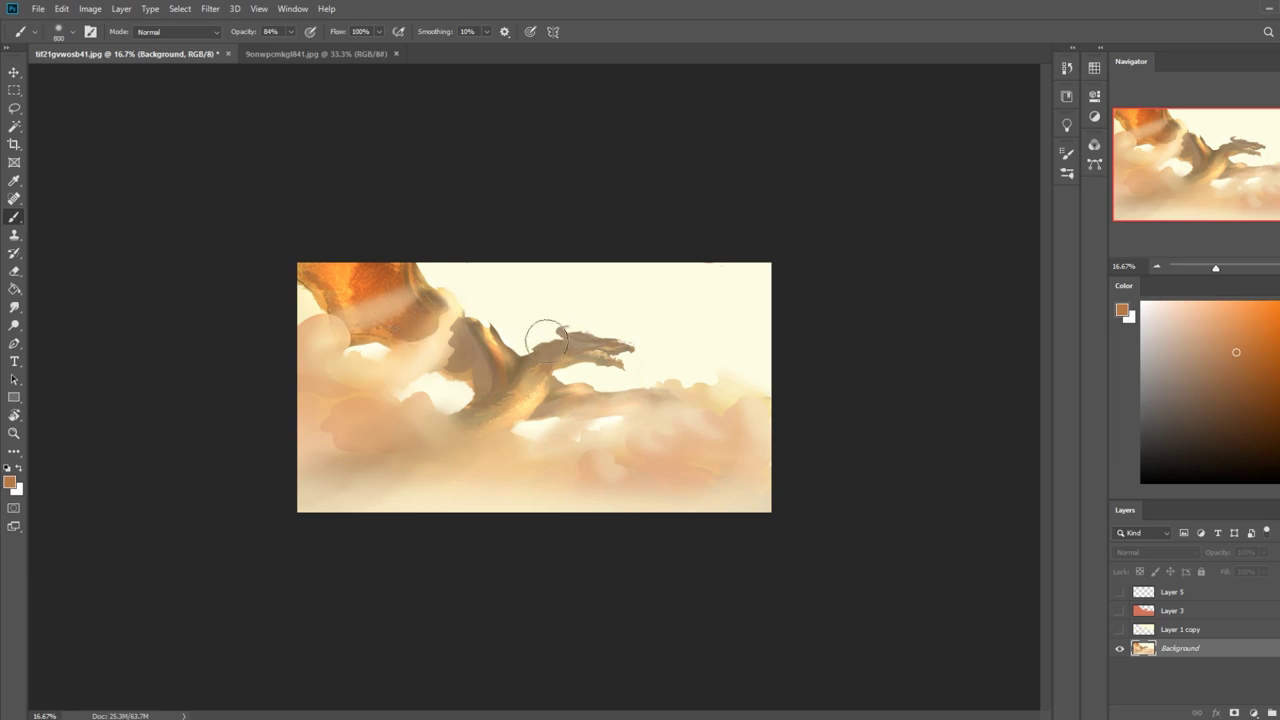
pyautogui.hotkey('ctrl', 'z')
pyautogui.hotkey('ctrl', 'z')
pyautogui.click(428, 332)
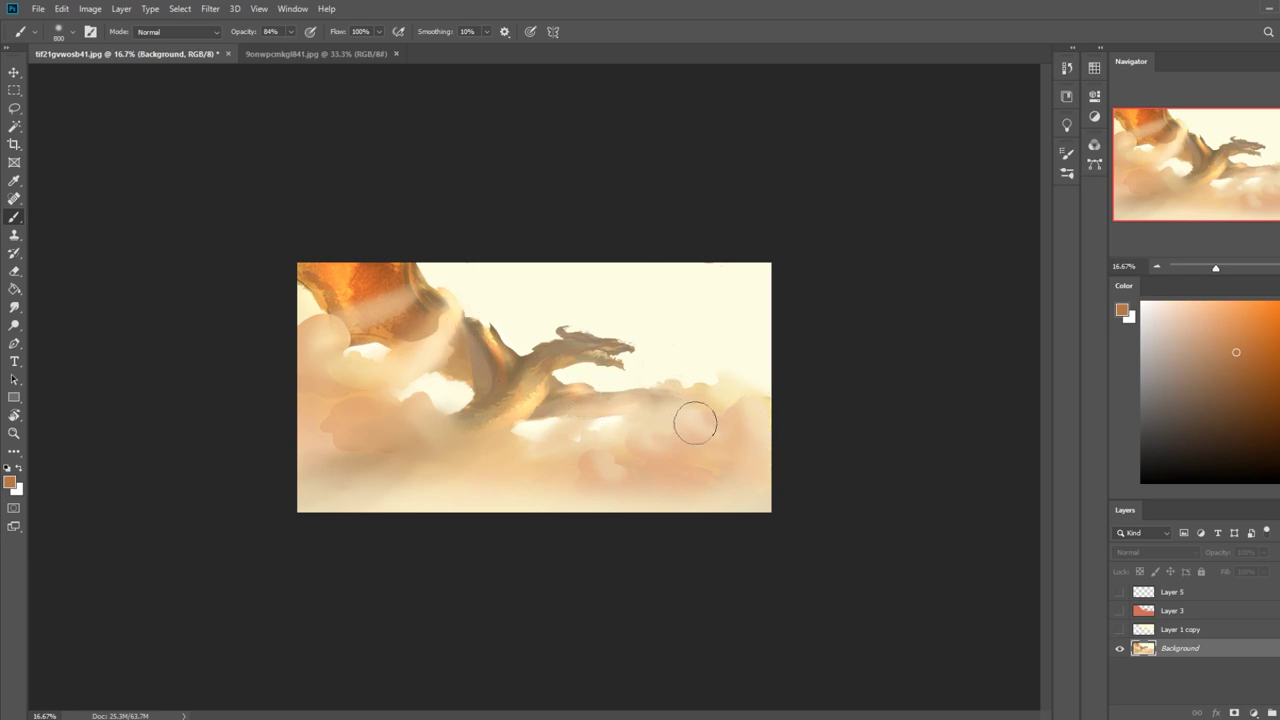
# Clear the selection and set up the Sponge tool in Desaturate mode.
pyautogui.press('m')
pyautogui.rightClick(550, 398)
pyautogui.click(572, 405)
pyautogui.click(14, 326)
pyautogui.rightClick(14, 326)
pyautogui.click(60, 352)
pyautogui.click(150, 32)
pyautogui.click(160, 42)
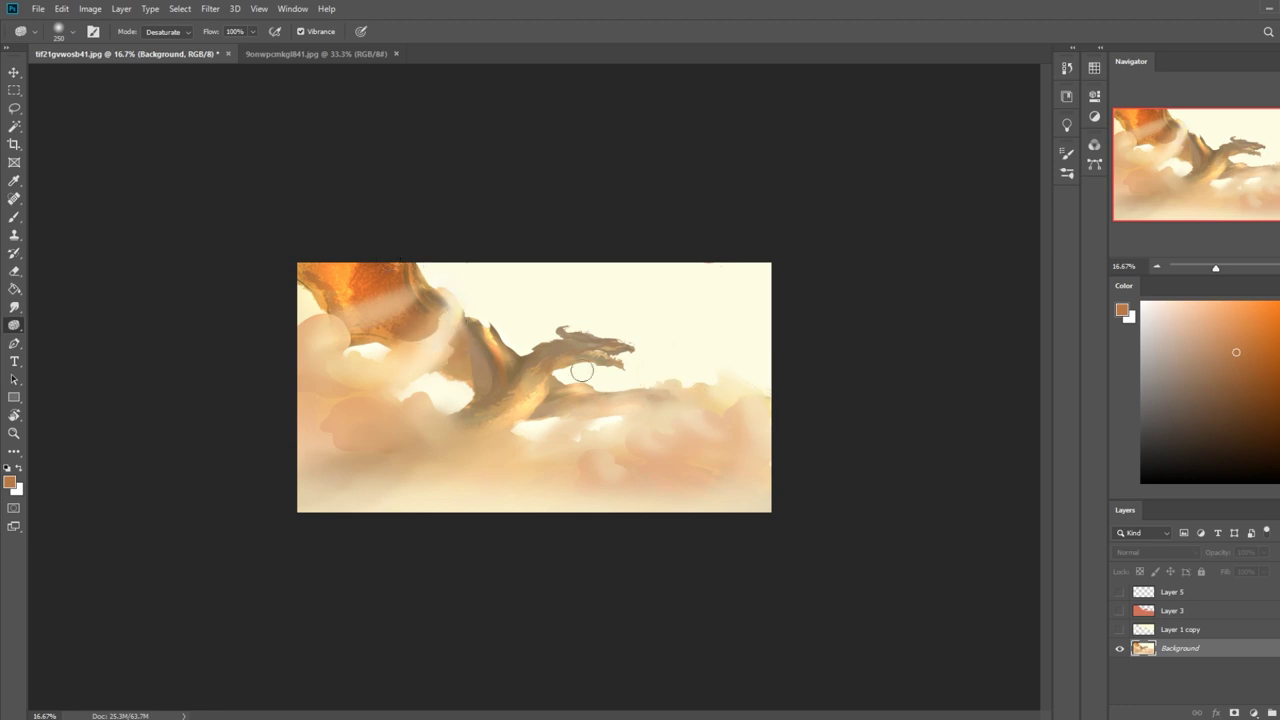
# Brush pale cream haze sampled from the sky across the left wing and the clouds below the dragon's head.
pyautogui.press('b')
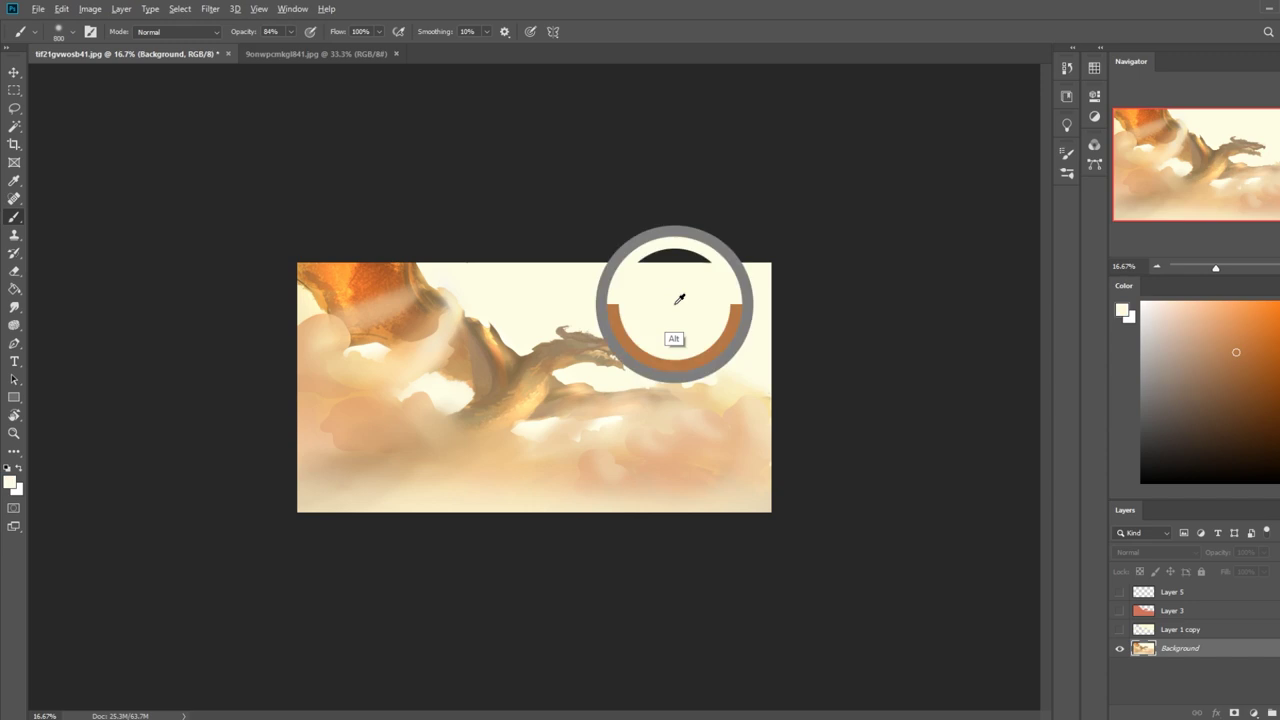
pyautogui.keyDown('alt'); pyautogui.click(677, 305); pyautogui.keyUp('alt')
pyautogui.moveTo(410, 293); pyautogui.dragTo(362, 305)
pyautogui.moveTo(597, 390); pyautogui.dragTo(586, 412)
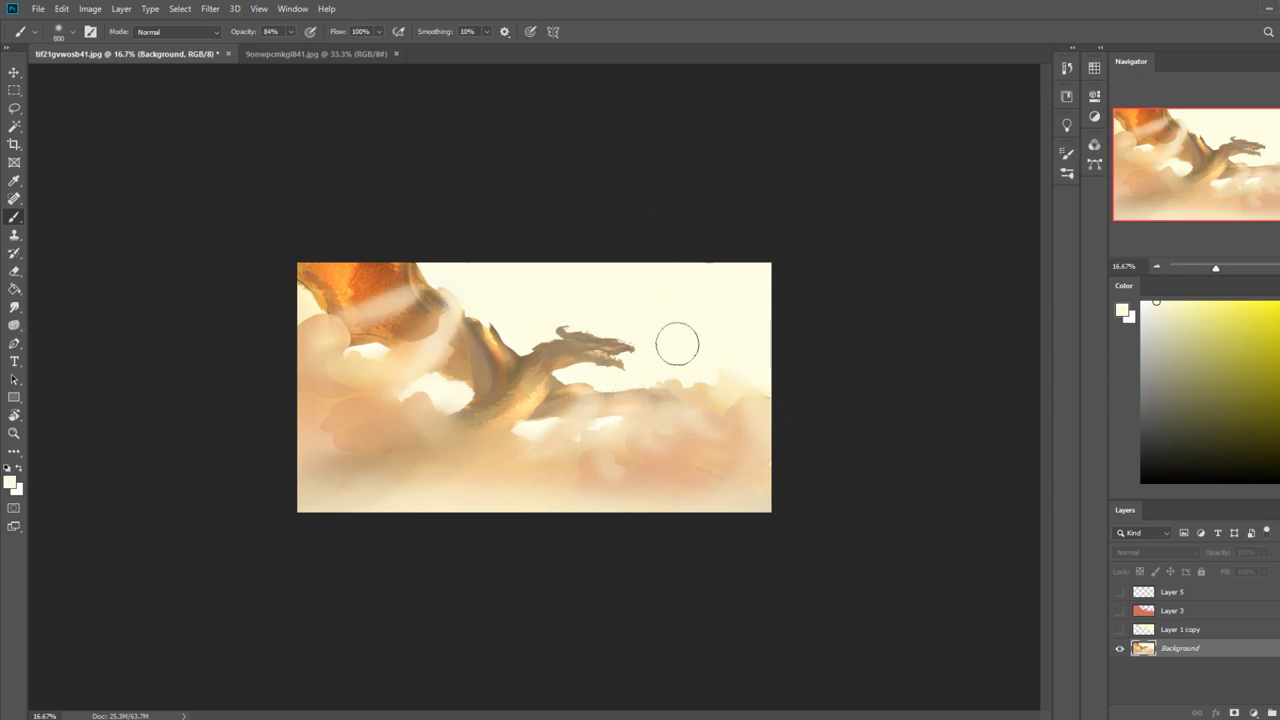
# Try a broad cream stroke across the top of the left wing with a much larger brush.
pyautogui.press(']')
pyautogui.press(']')
pyautogui.press(']')
pyautogui.press(']')
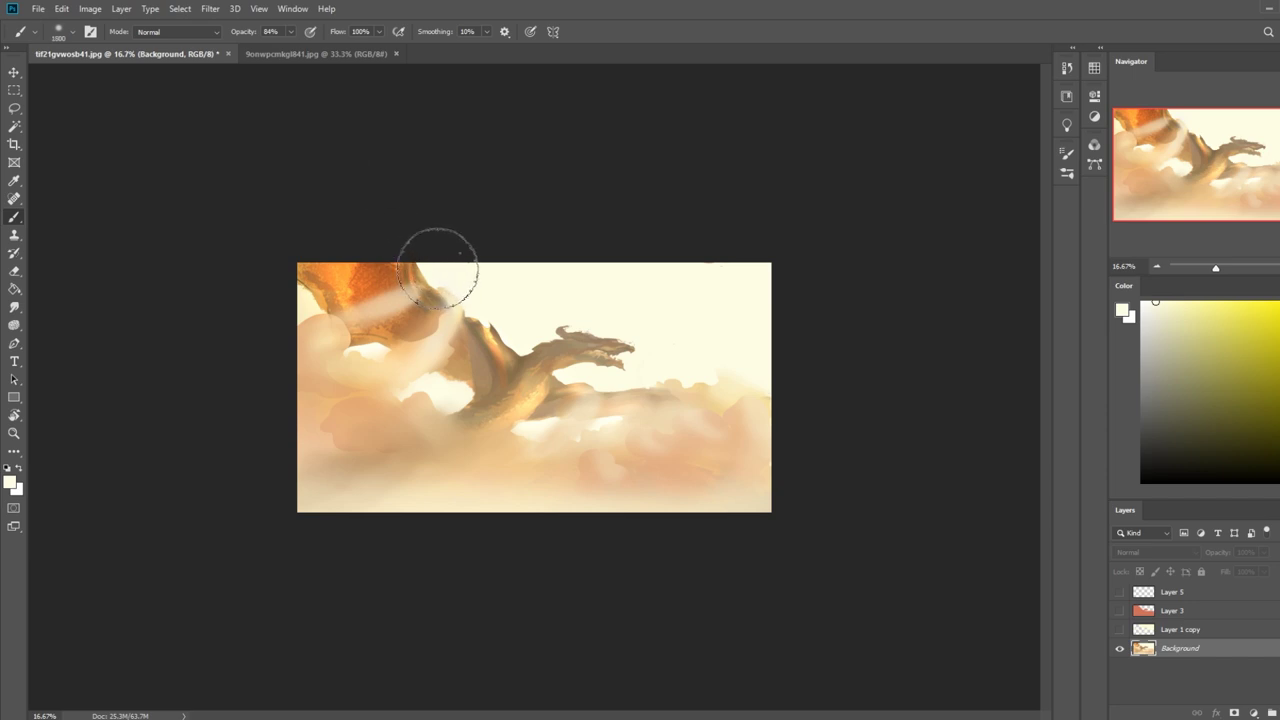
pyautogui.moveTo(437, 266); pyautogui.dragTo(229, 286)
pyautogui.hotkey('ctrl', 'z')
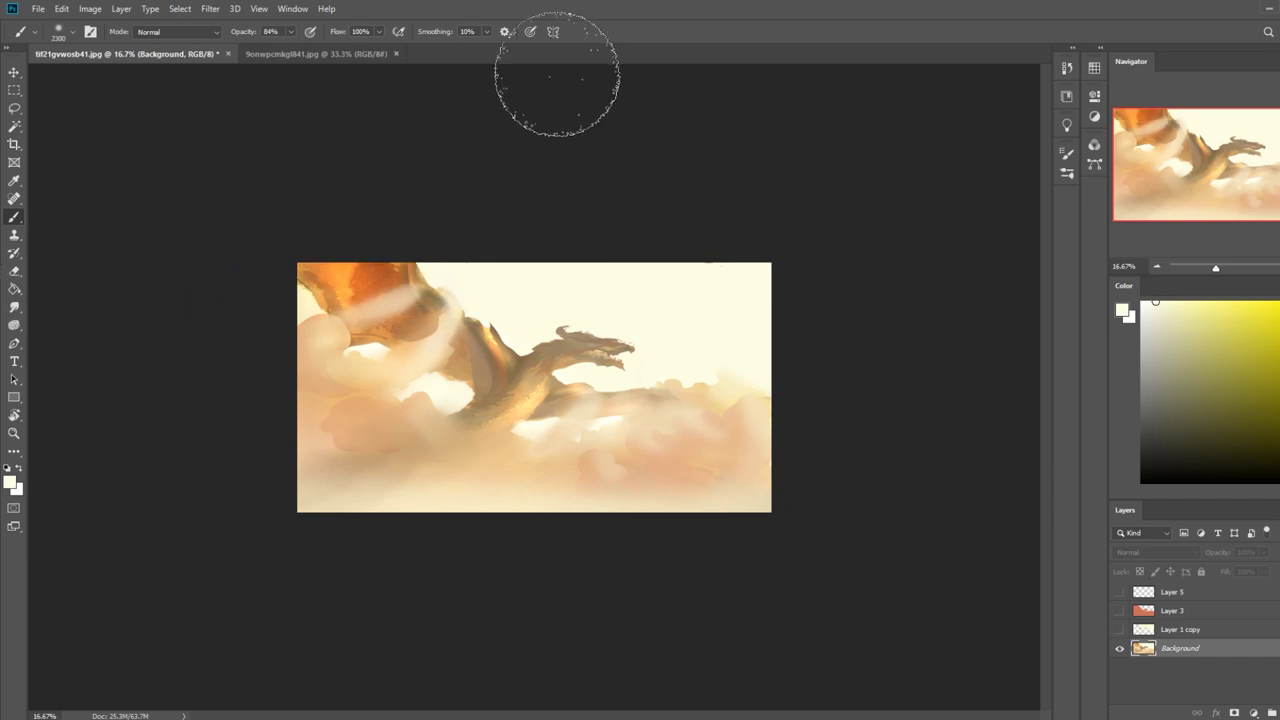
# Desaturate the orange of the left wing with the Sponge tool, and switch to the Smudge tool.
pyautogui.click(14, 325)
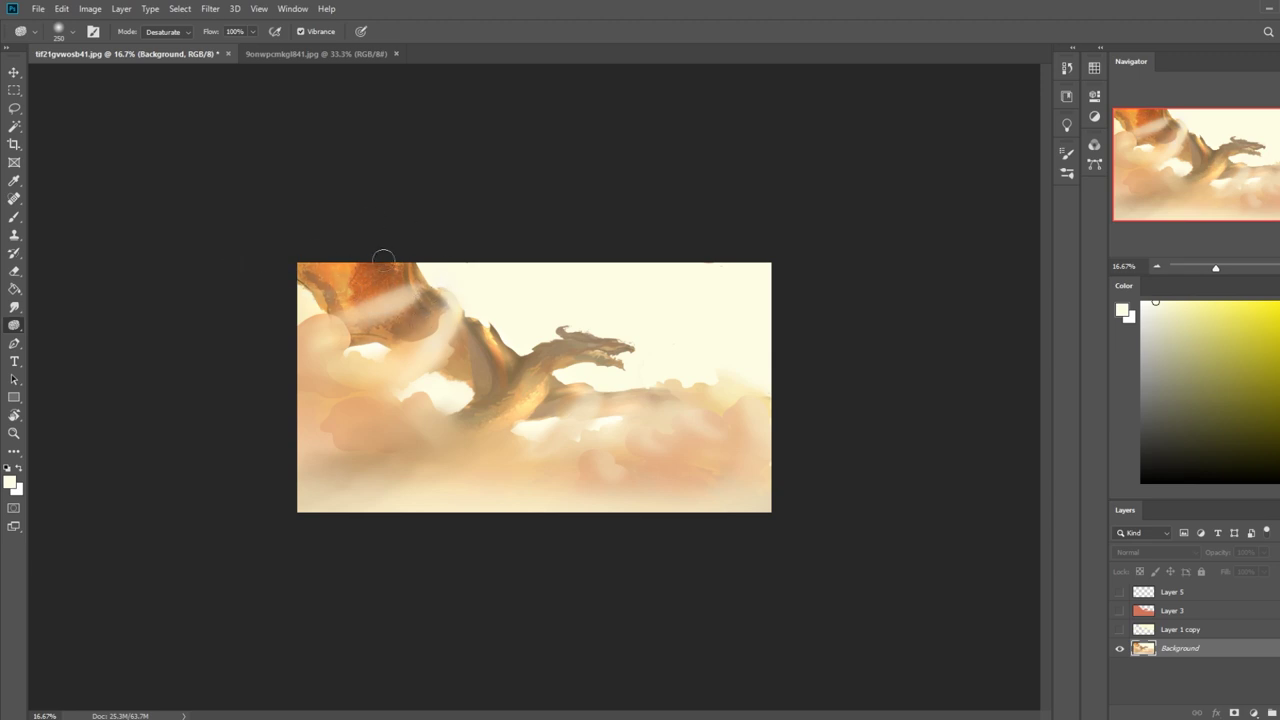
pyautogui.rightClick(14, 307)
pyautogui.click(62, 336)
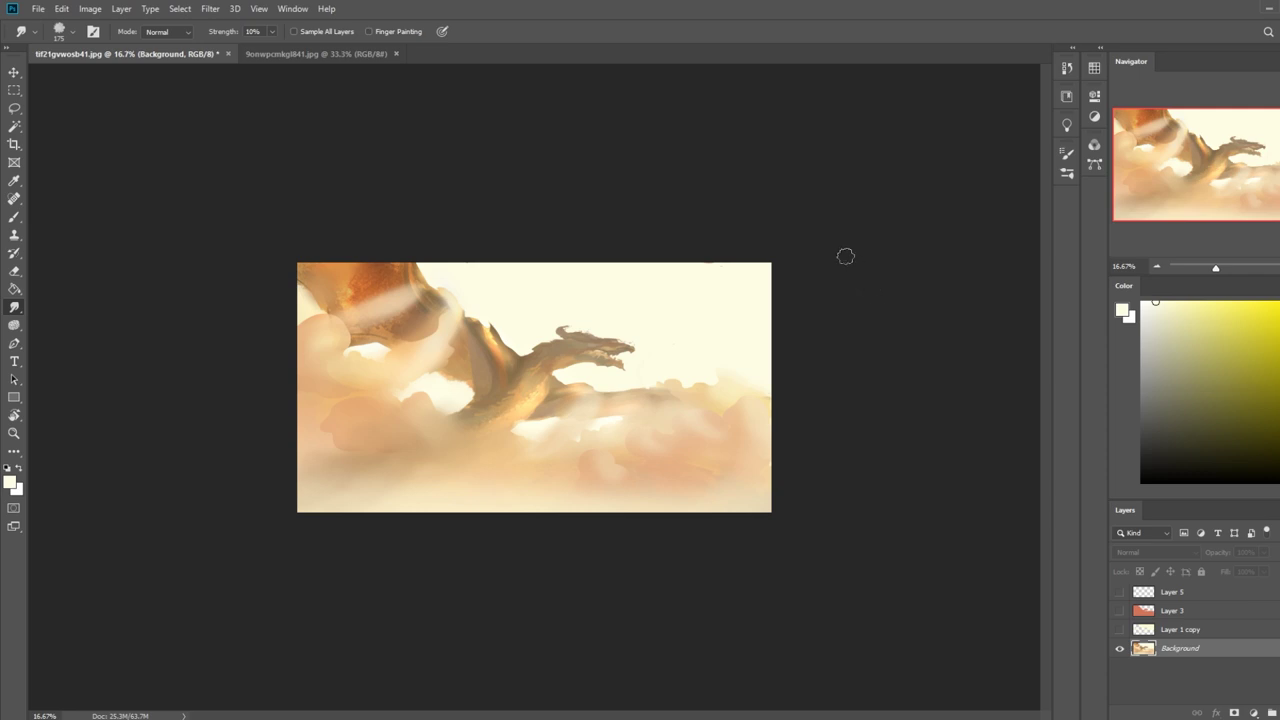
# Lasso a long tapered wing shape rising from the dragon's neck beneath its head into the sky, and hide the selection edges.
pyautogui.press('l')
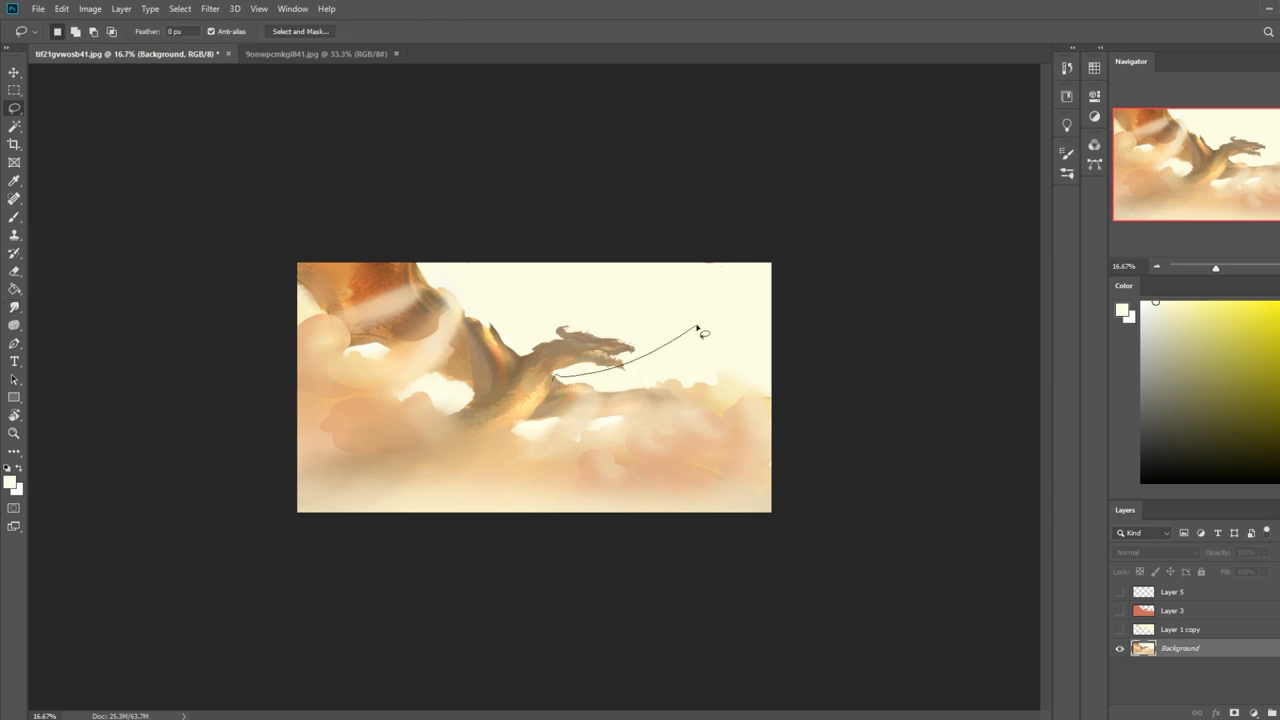
pyautogui.moveTo(566, 375); pyautogui.dragTo(568, 379)
pyautogui.hotkey('ctrl', 'd')
pyautogui.press('b')
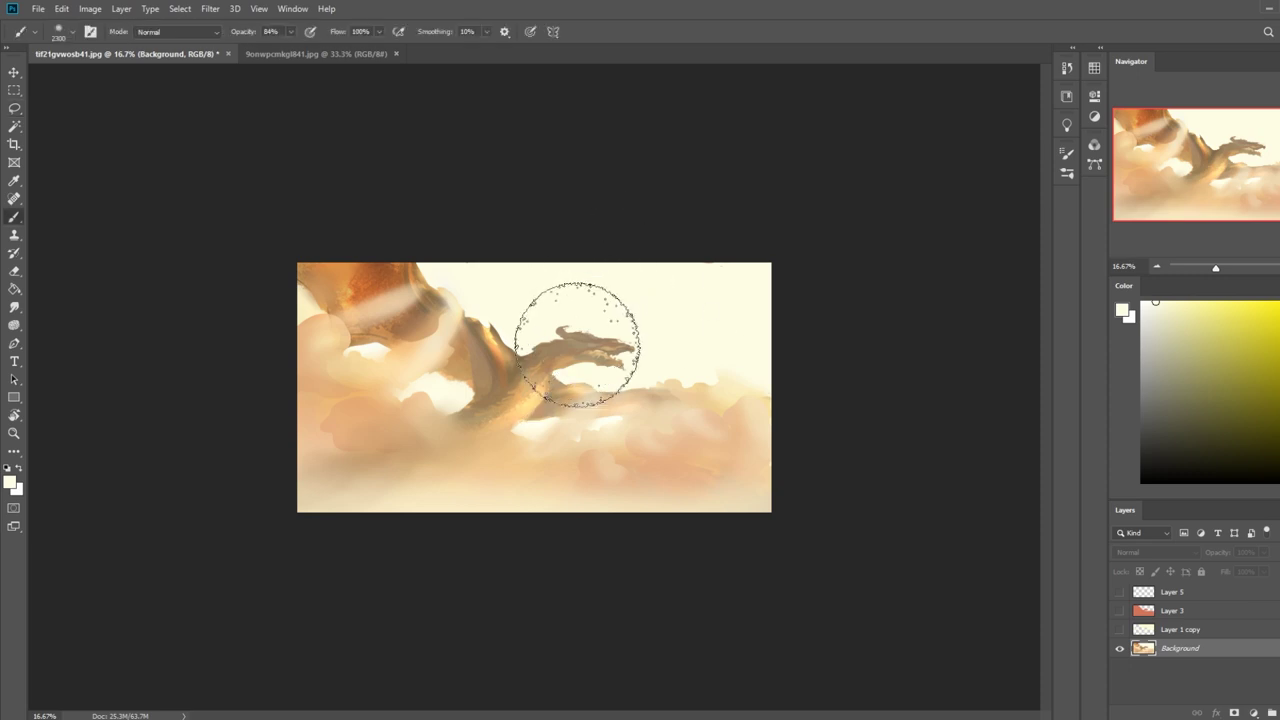
# Fill the selected wing shape with a tan sampled from the dragon's head, using the brush at 100% opacity.
pyautogui.keyDown('alt'); pyautogui.click(574, 340); pyautogui.keyUp('alt')
pyautogui.click(290, 31)
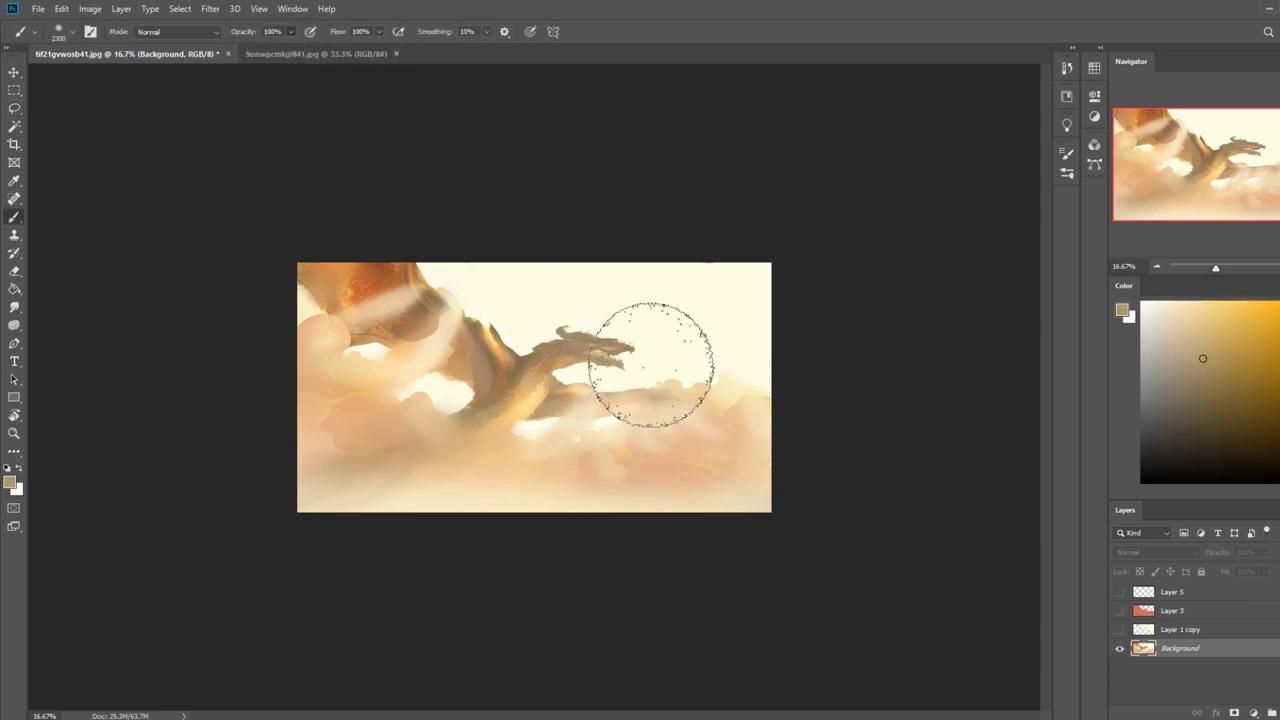
pyautogui.moveTo(703, 323); pyautogui.dragTo(527, 417)
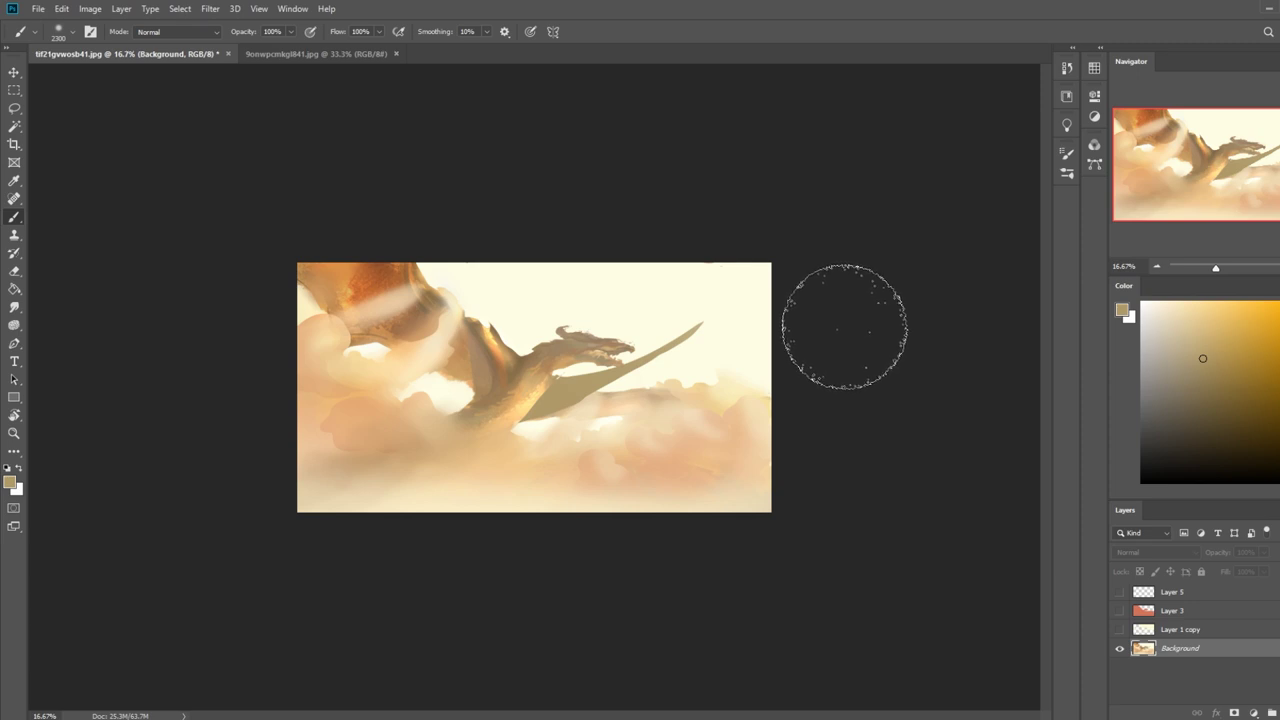
# Try to trim the edge of the tan wing with the Lasso, and undo back to the unfilled wing selection.
pyautogui.press('l')
pyautogui.moveTo(665, 341)
pyautogui.mouseDown()
pyautogui.moveTo(489, 350)
pyautogui.moveTo(576, 361)
pyautogui.moveTo(665, 341)
pyautogui.mouseUp()
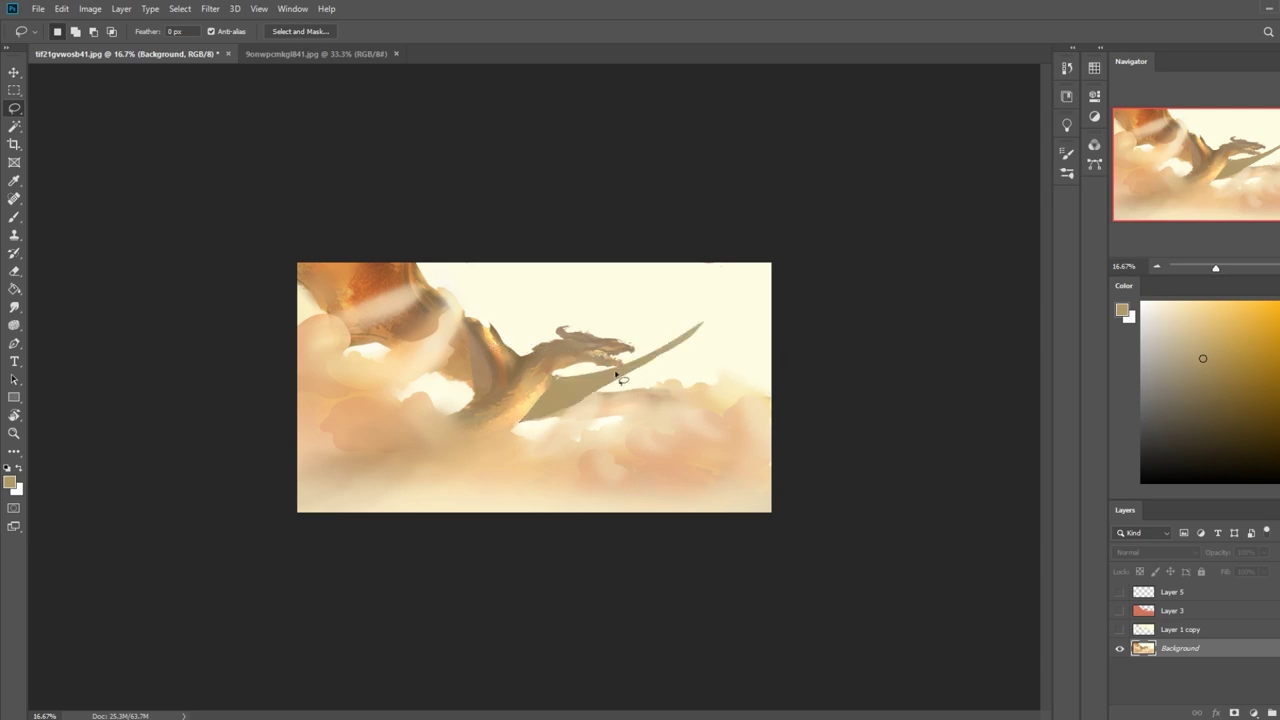
pyautogui.press('m')
pyautogui.rightClick(631, 363)
pyautogui.click(777, 285)
pyautogui.hotkey('ctrl', 'z')
pyautogui.hotkey('ctrl', 'z')
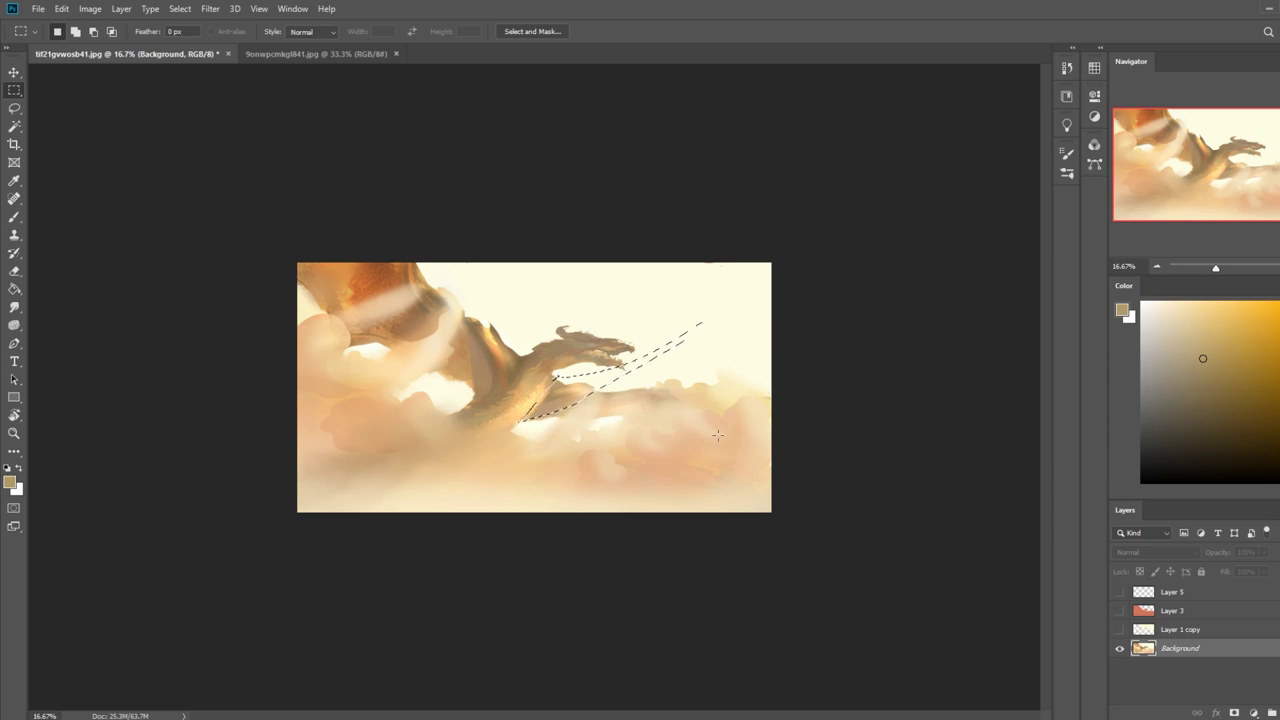
# Replace the large wing selection with a small pointed wing tip above the clouds beyond the dragon's head, and fill it with tan.
pyautogui.rightClick(644, 336)
pyautogui.click(660, 348)
pyautogui.press('b')
pyautogui.press('l')
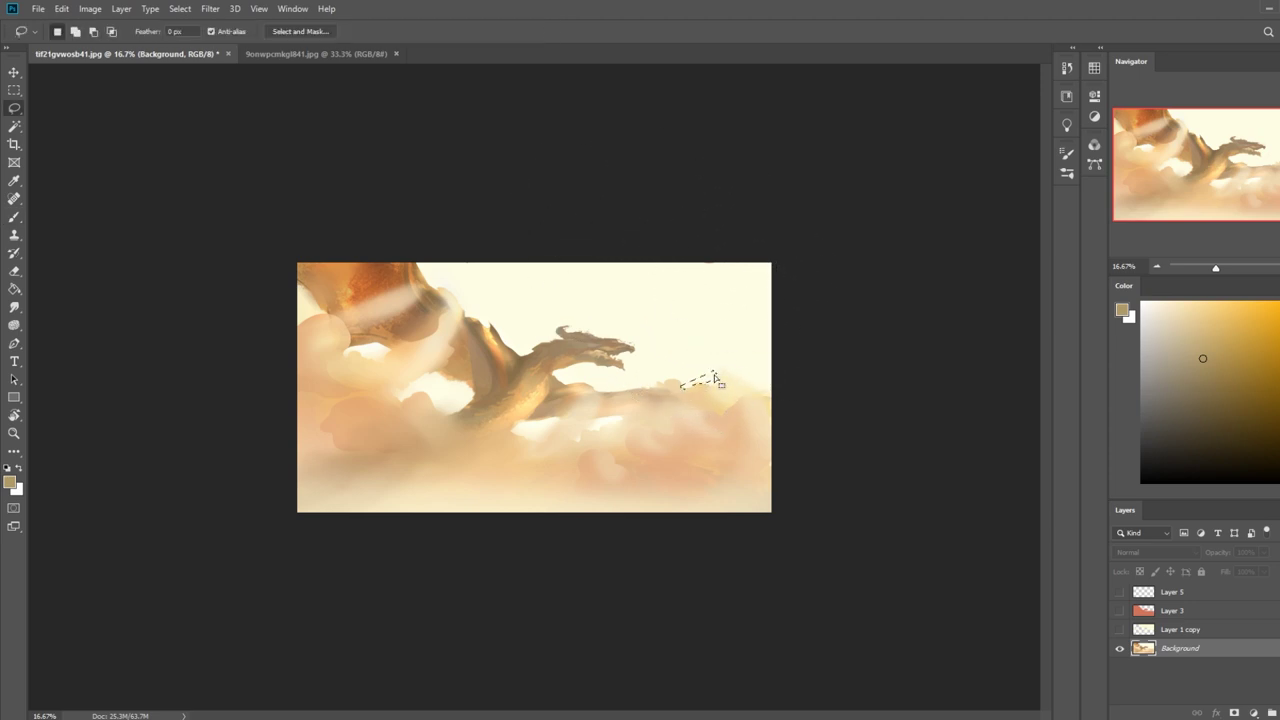
pyautogui.moveTo(686, 404); pyautogui.dragTo(758, 330)
pyautogui.hotkey('ctrl', 'd')
pyautogui.press('b')
pyautogui.keyDown('alt'); pyautogui.click(630, 432); pyautogui.keyUp('alt')
pyautogui.hotkey('ctrl', 'z')
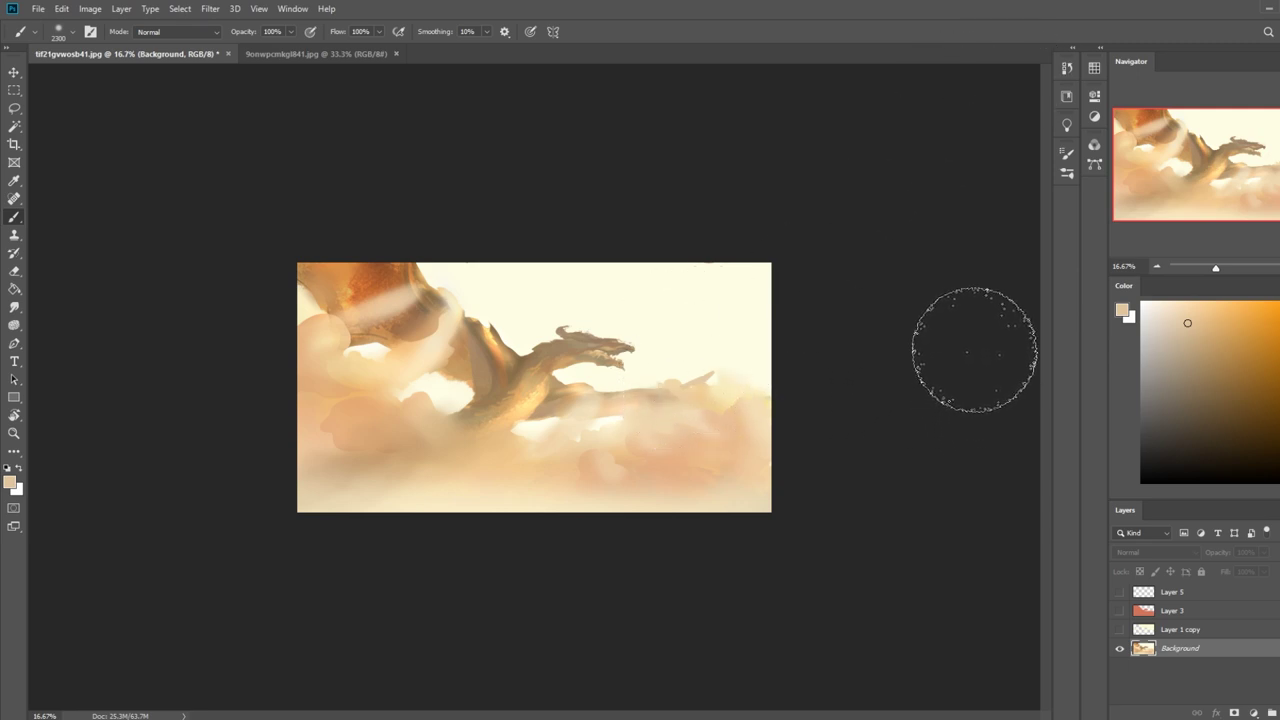
# Add a new layer above Layer 5, choose near-white as the paint colour, and clear the active selection.
pyautogui.click(1203, 594)
pyautogui.hotkey('ctrl', 'shift', 'alt', 'n')
pyautogui.moveTo(1207, 393); pyautogui.dragTo(1141, 301)
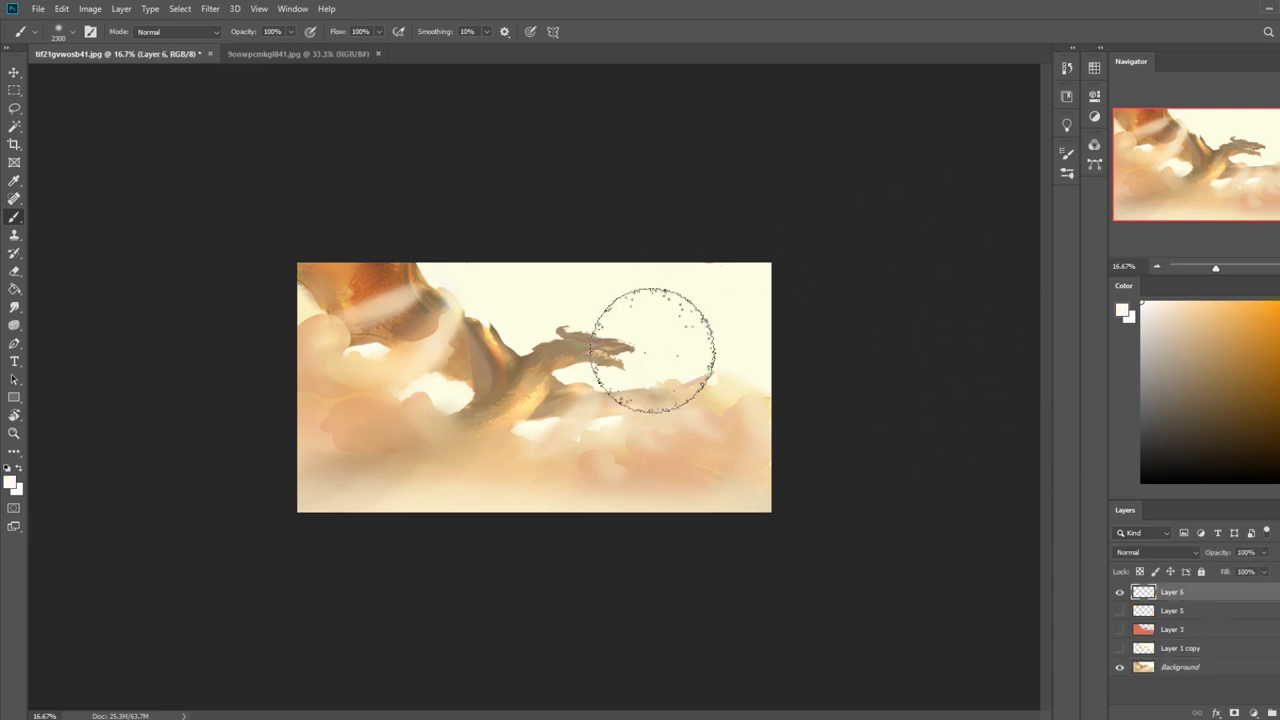
pyautogui.press('m')
pyautogui.rightClick(609, 349)
pyautogui.click(650, 357)
pyautogui.press('b')
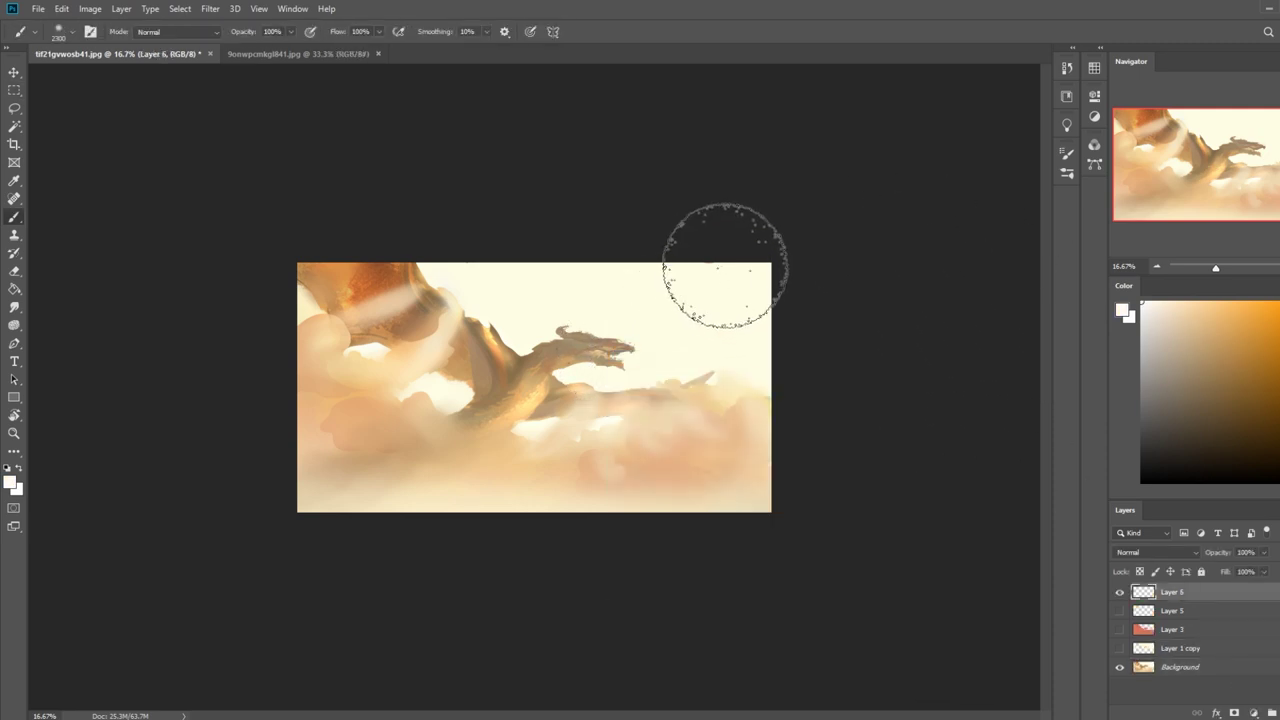
# Paint a soft white glow into the upper-right sky on Layer 6 with a 4100 px brush, and hide that layer.
pyautogui.press(']')
pyautogui.press(']')
pyautogui.press(']')
pyautogui.press(']')
pyautogui.press(']')
pyautogui.press(']')
pyautogui.press(']')
pyautogui.press(']')
pyautogui.press(']')
pyautogui.press(']')
pyautogui.press(']')
pyautogui.press(']')
pyautogui.press(']')
pyautogui.press(']')
pyautogui.press(']')
pyautogui.press(']')
pyautogui.press(']')
pyautogui.press(']')
pyautogui.press(']')
pyautogui.press(']')
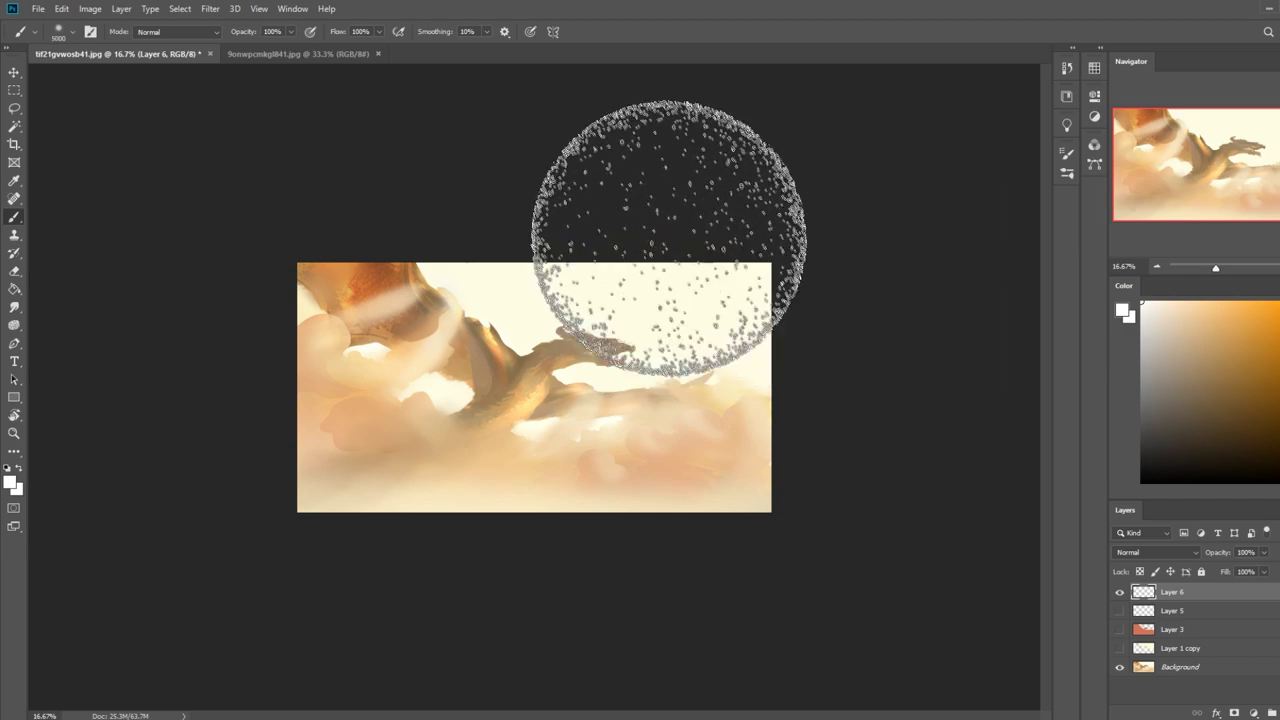
pyautogui.moveTo(677, 245)
pyautogui.mouseDown()
pyautogui.moveTo(832, 323)
pyautogui.moveTo(974, 471)
pyautogui.mouseUp()
pyautogui.press('[')
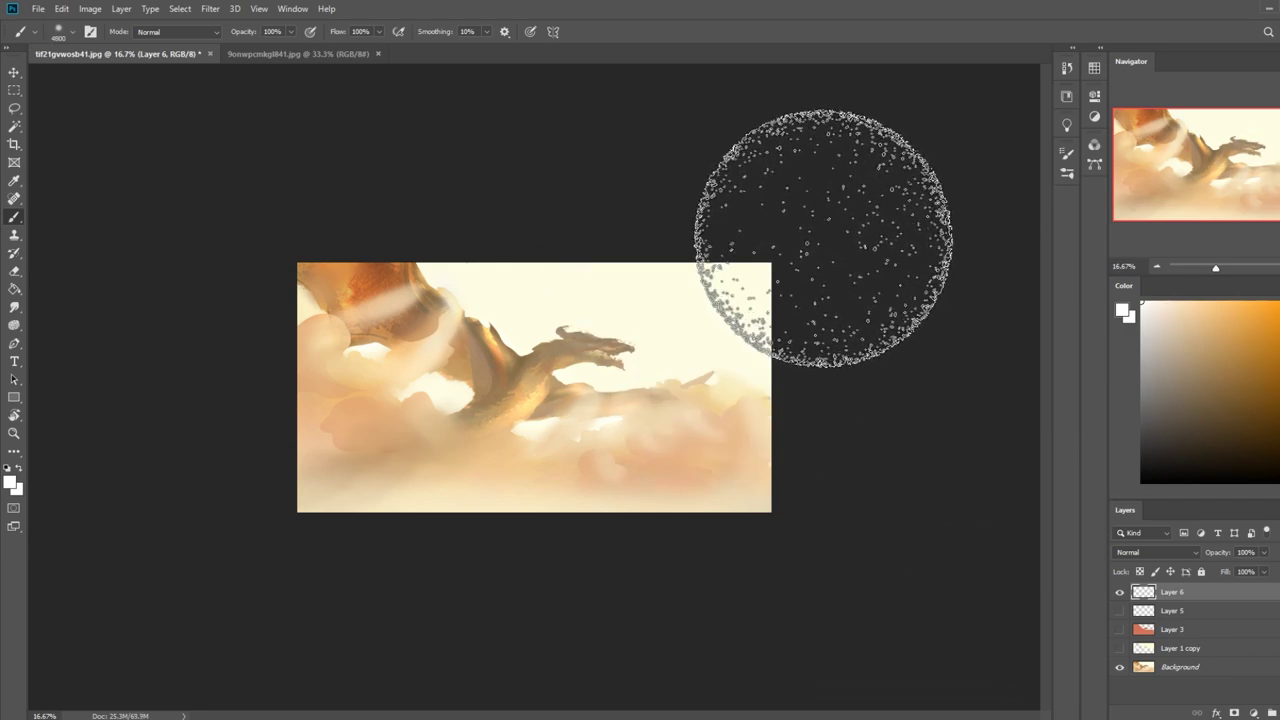
pyautogui.press('[')
pyautogui.press('[')
pyautogui.press('[')
pyautogui.press('[')
pyautogui.press('[')
pyautogui.press('[')
pyautogui.press('[')
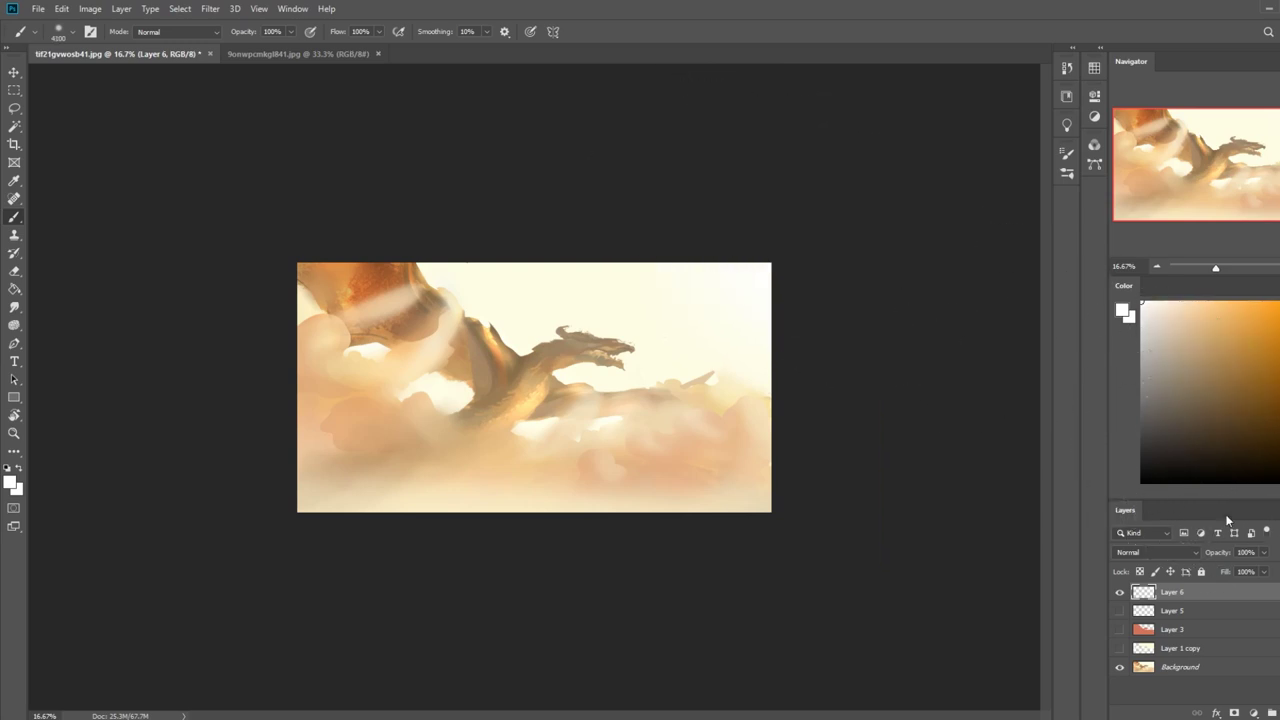
pyautogui.hotkey('ctrl', 'z')
pyautogui.moveTo(674, 200); pyautogui.dragTo(1200, 457)
pyautogui.click(1119, 593)
# Select the cream sky and all the bright gaps between the clouds and wing on the Background layer with the Magic Wand.
pyautogui.click(1182, 670)
pyautogui.click(14, 126)
pyautogui.click(633, 316)
pyautogui.keyDown('shift'); pyautogui.click(534, 430); pyautogui.keyUp('shift')
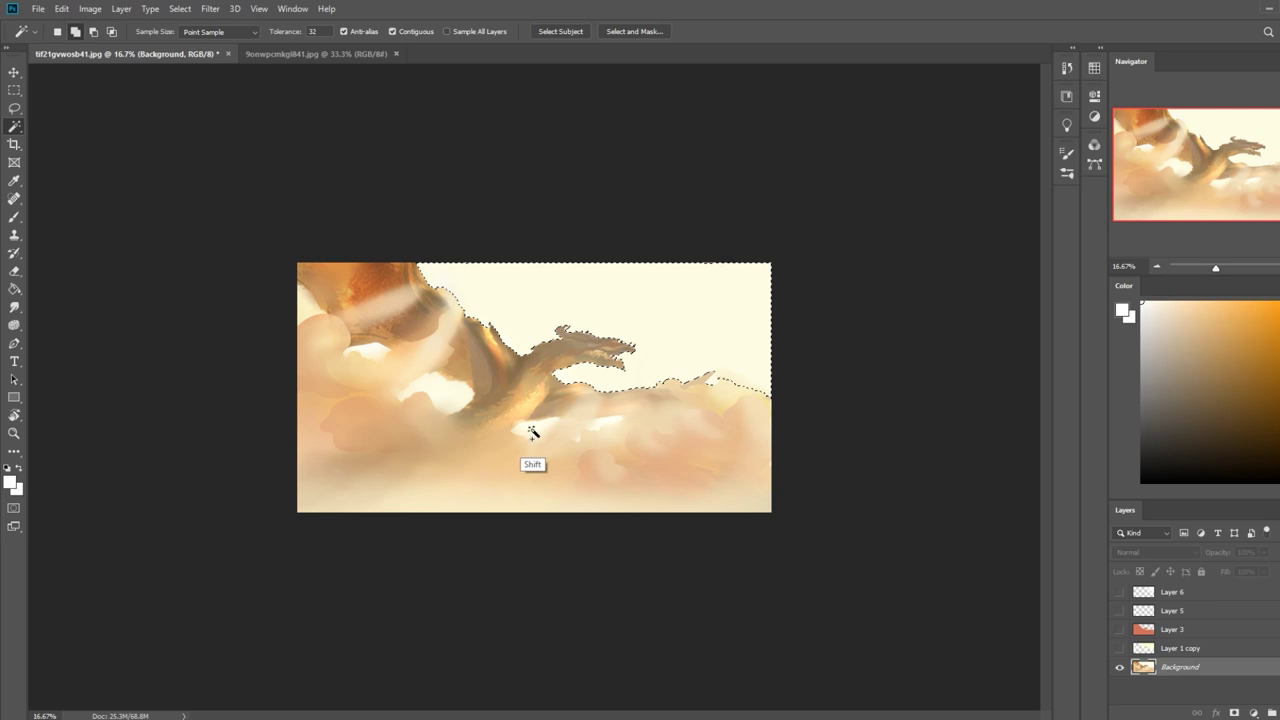
pyautogui.keyDown('shift'); pyautogui.click(611, 422); pyautogui.keyUp('shift')
pyautogui.keyDown('shift'); pyautogui.click(446, 391); pyautogui.keyUp('shift')
pyautogui.keyDown('shift'); pyautogui.click(372, 349); pyautogui.keyUp('shift')
pyautogui.keyDown('shift'); pyautogui.click(313, 308); pyautogui.keyUp('shift')
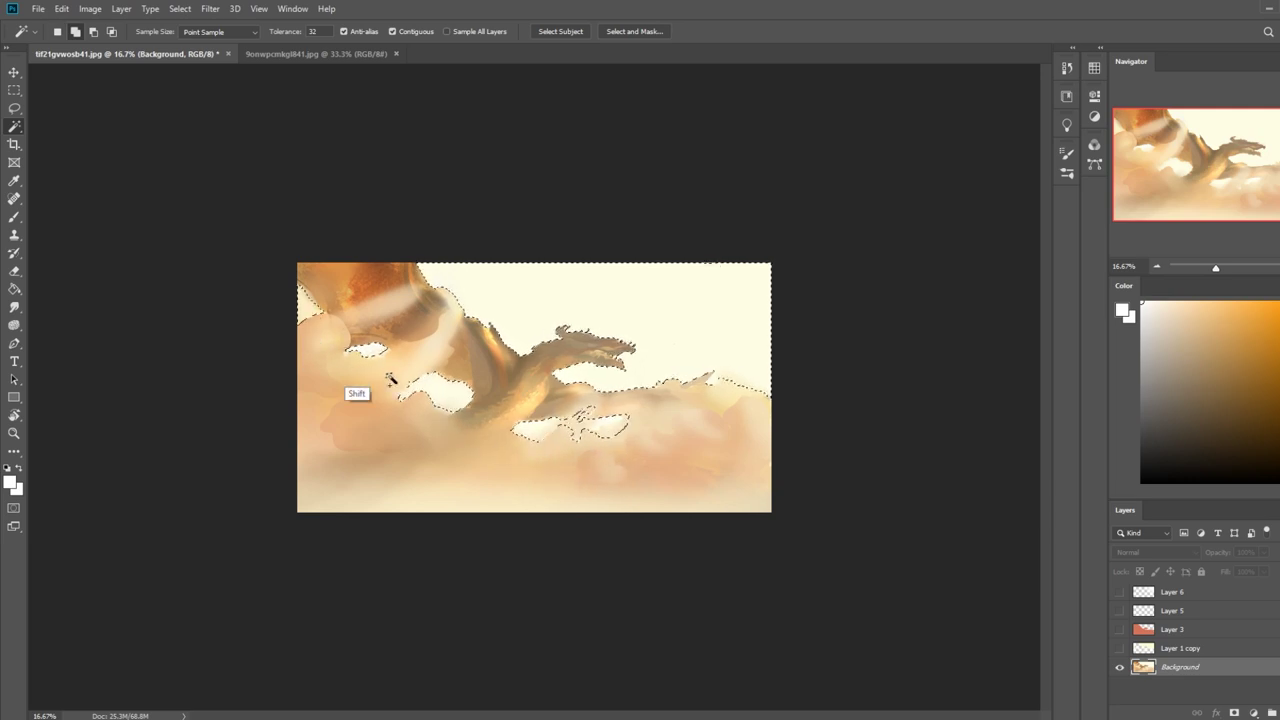
# Invert the selection to cover the dragon and clouds, and add an empty layer directly above the Background.
pyautogui.press('m')
pyautogui.rightClick(714, 424)
pyautogui.click(753, 445)
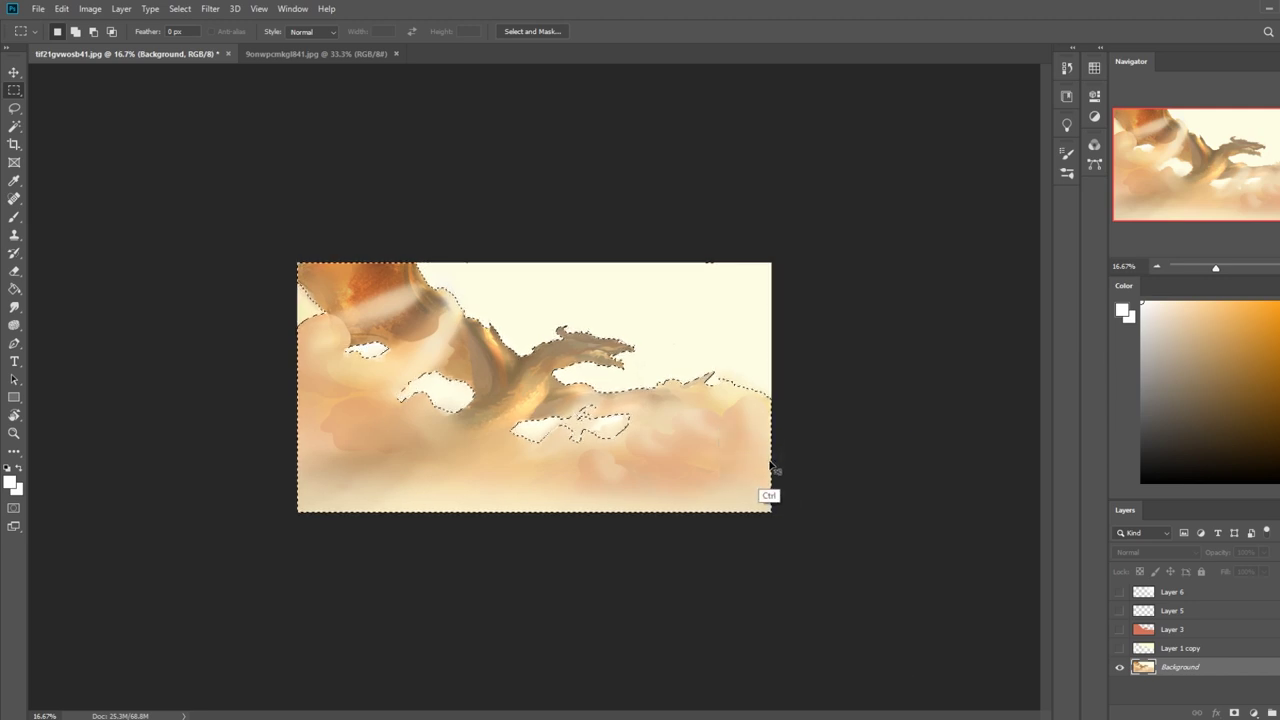
pyautogui.hotkey('ctrl', 'j')
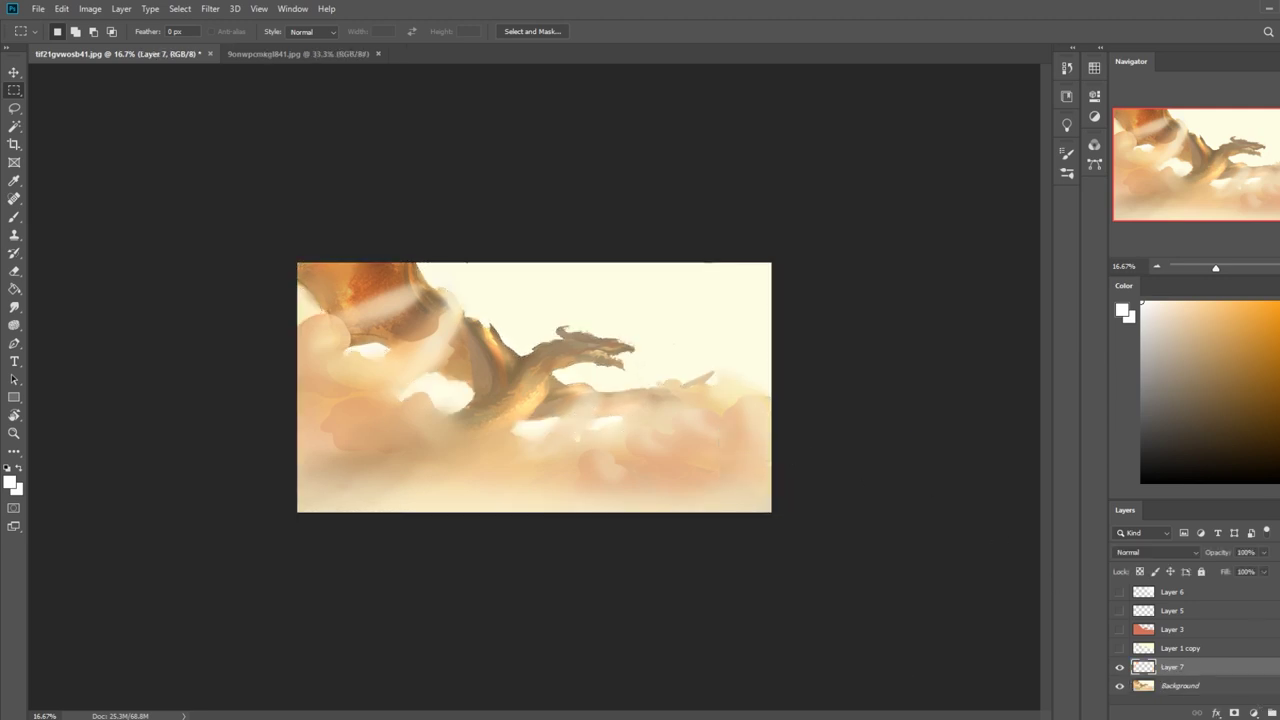
# Paint a muted purple haze over the lower clouds on Layer 7 with the brush at 47% opacity.
pyautogui.click(1279, 361)
pyautogui.click(1279, 356)
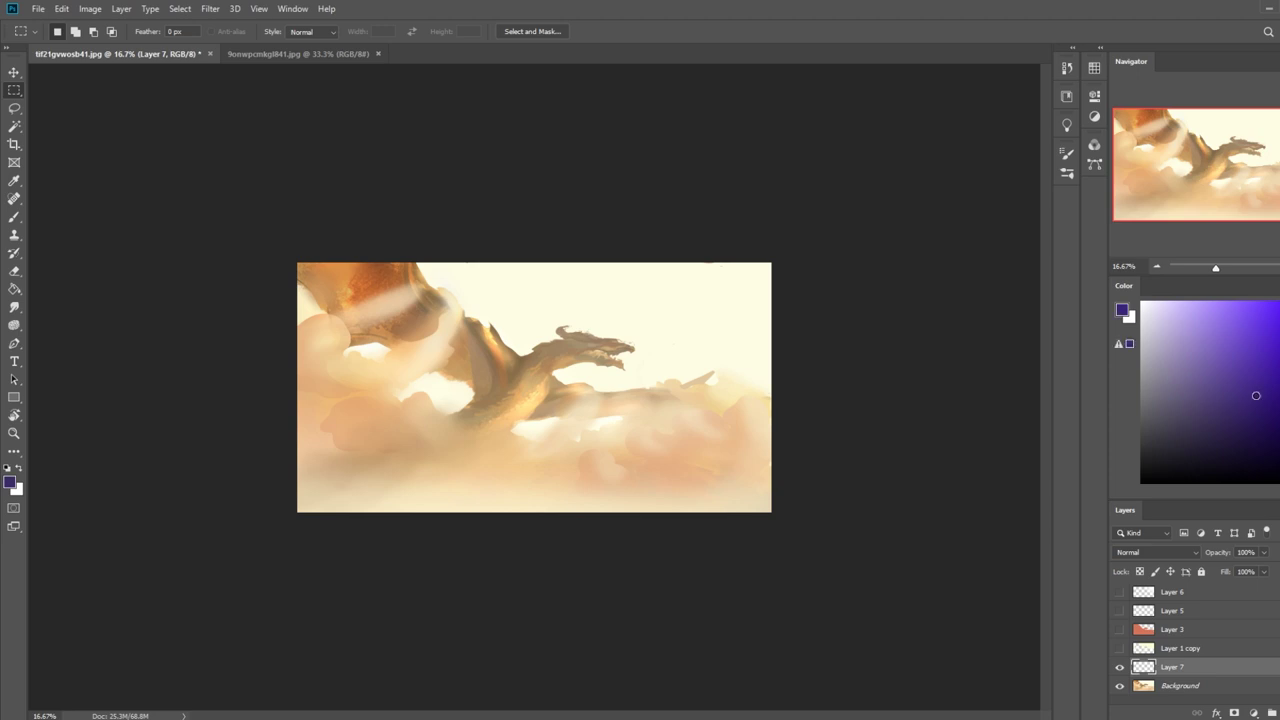
pyautogui.press('b')
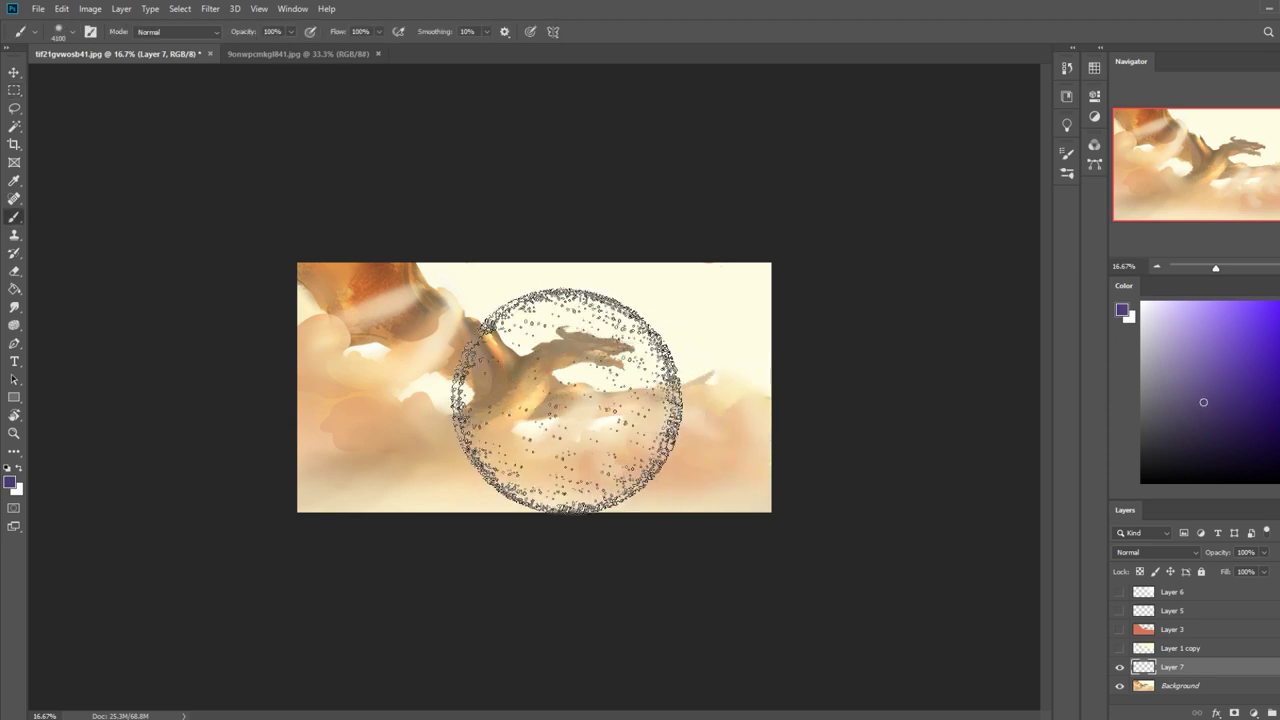
pyautogui.moveTo(414, 400)
pyautogui.mouseDown()
pyautogui.moveTo(604, 512)
pyautogui.moveTo(808, 594)
pyautogui.mouseUp()
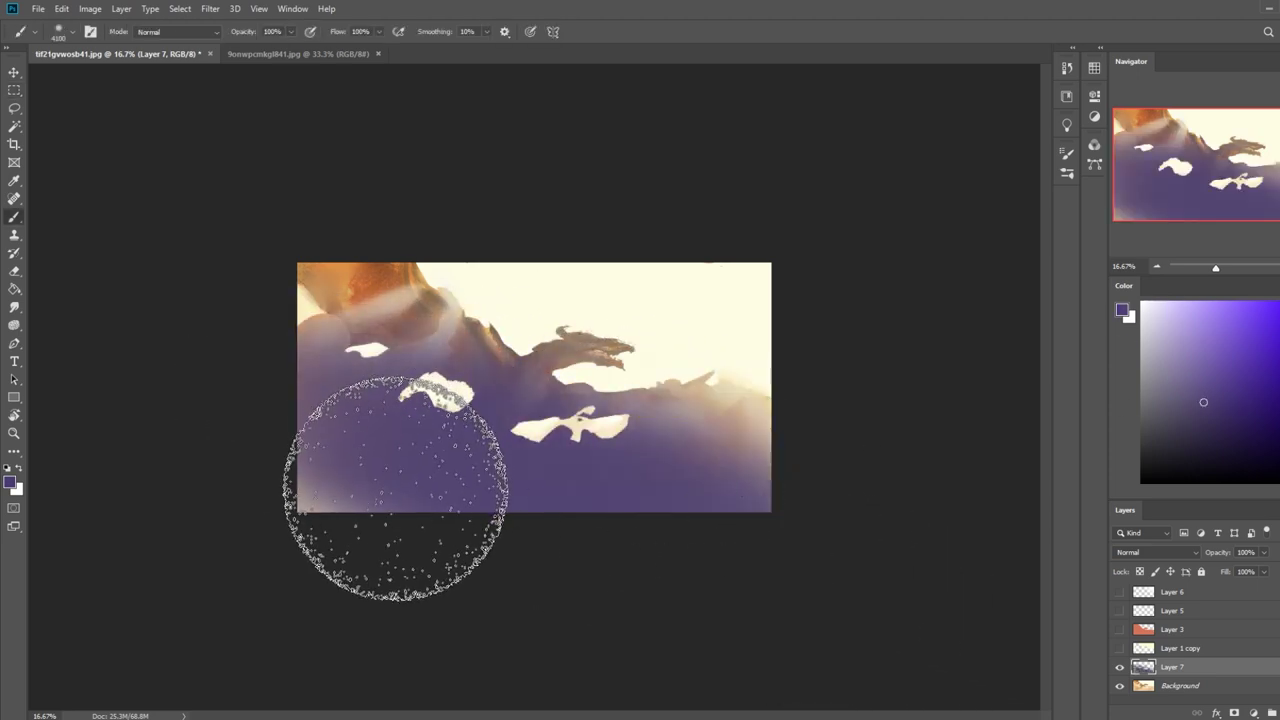
pyautogui.hotkey('ctrl', 'z')
pyautogui.moveTo(291, 31); pyautogui.dragTo(260, 50)
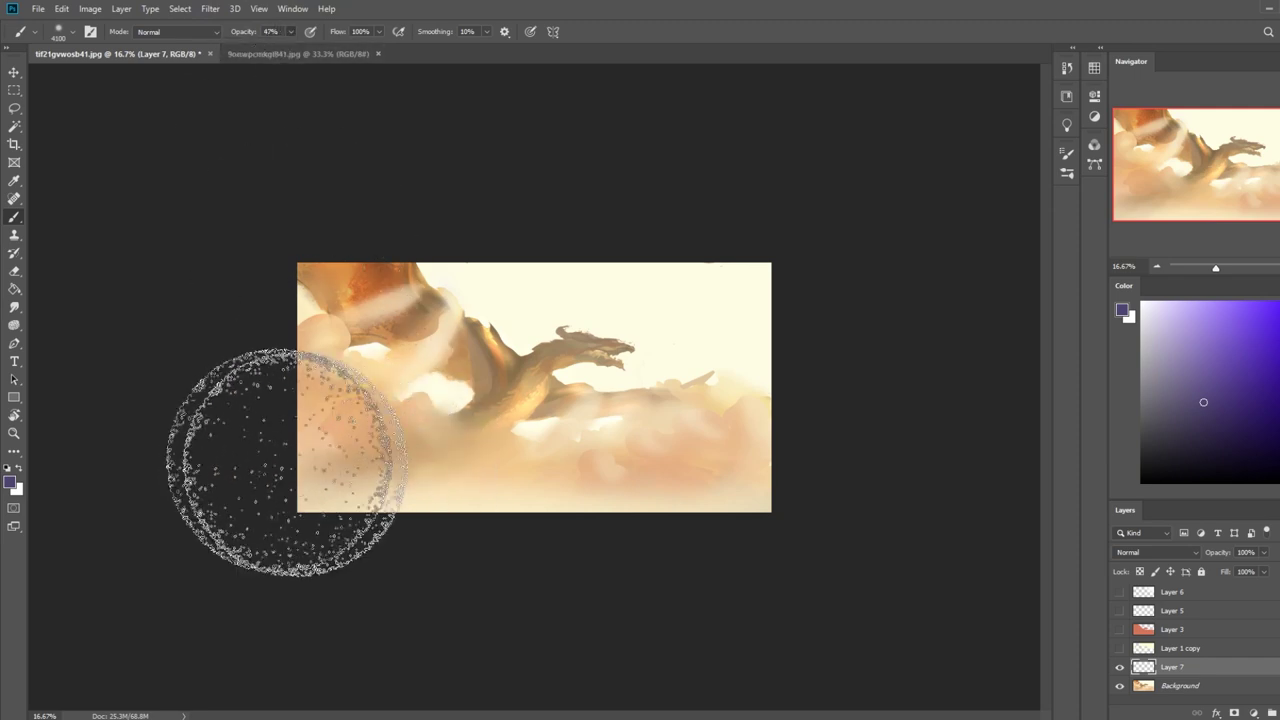
pyautogui.moveTo(271, 457); pyautogui.dragTo(857, 614)
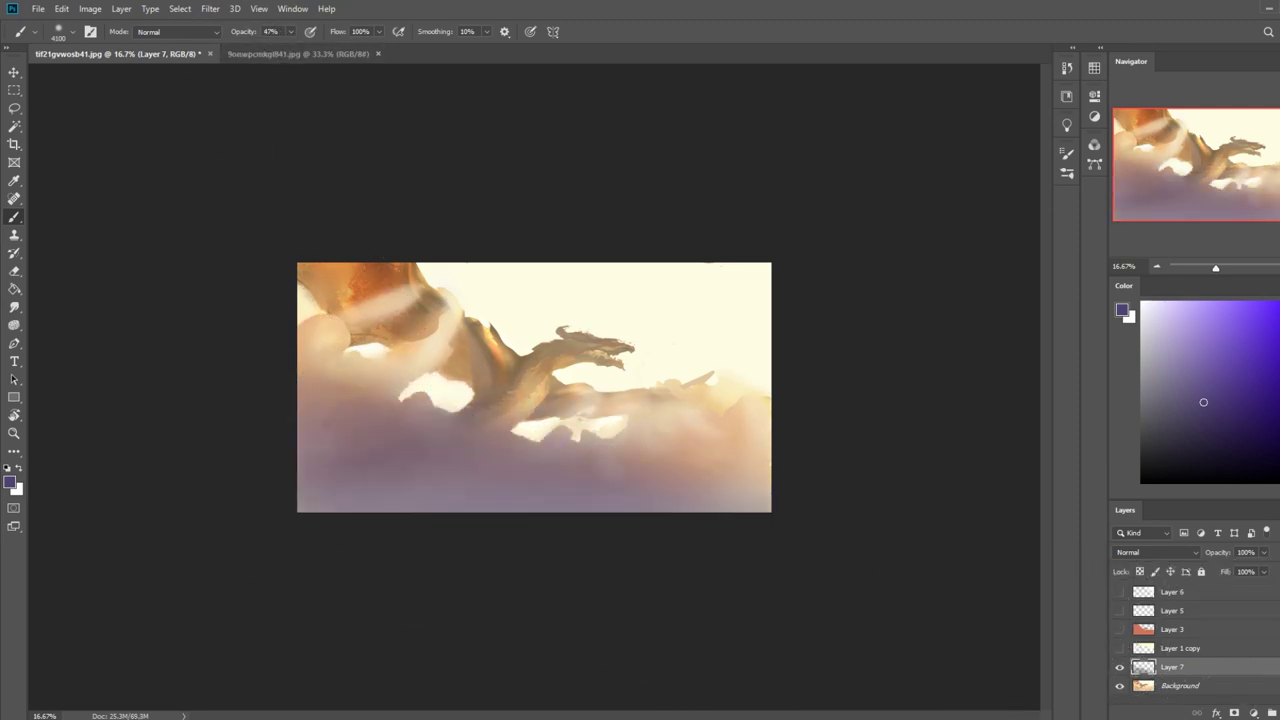
# Erase the purple haze from the dragon and upper clouds with a 1600 px eraser, keeping a diagonal band across the lower-left clouds.
pyautogui.press('e')
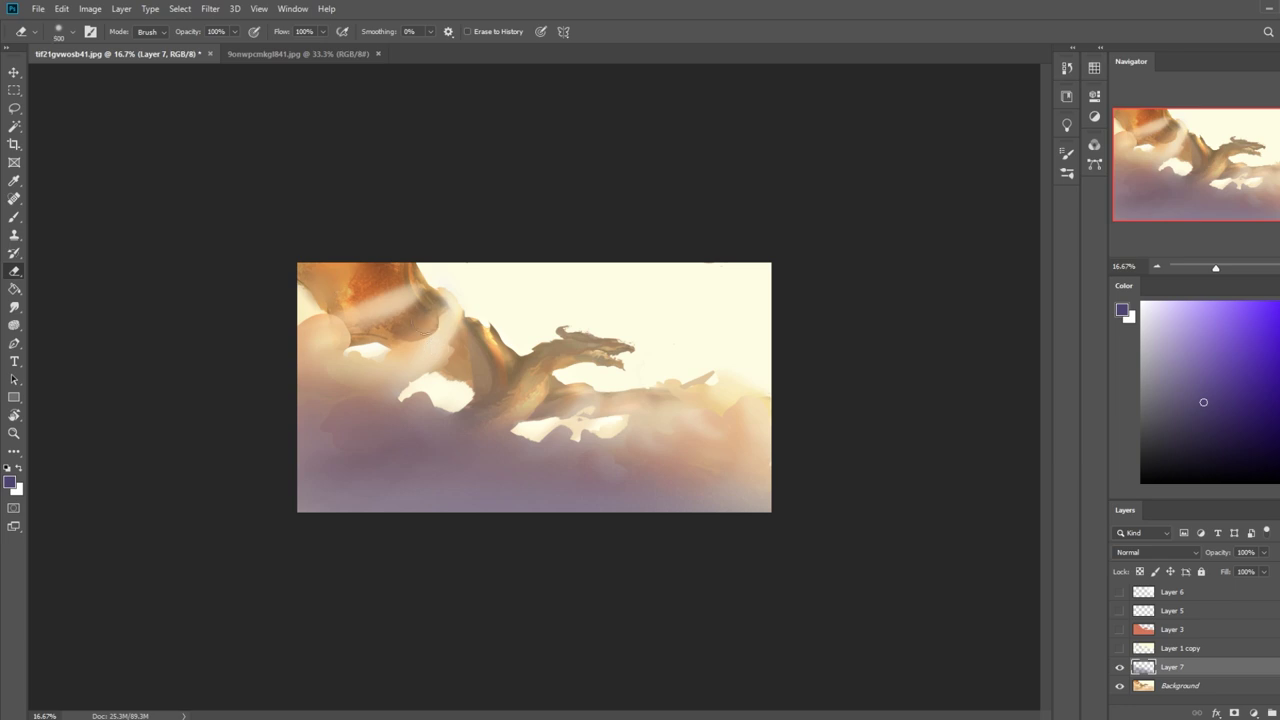
pyautogui.moveTo(357, 297)
pyautogui.mouseDown()
pyautogui.moveTo(590, 399)
pyautogui.moveTo(528, 364)
pyautogui.moveTo(243, 286)
pyautogui.moveTo(718, 458)
pyautogui.moveTo(315, 295)
pyautogui.moveTo(465, 354)
pyautogui.moveTo(432, 358)
pyautogui.moveTo(498, 384)
pyautogui.moveTo(523, 363)
pyautogui.mouseUp()
pyautogui.hotkey('ctrl', 'z')
pyautogui.moveTo(829, 399)
pyautogui.mouseDown()
pyautogui.moveTo(3, 402)
pyautogui.moveTo(794, 386)
pyautogui.moveTo(15, 312)
pyautogui.mouseUp()
pyautogui.hotkey('ctrl', 'z')
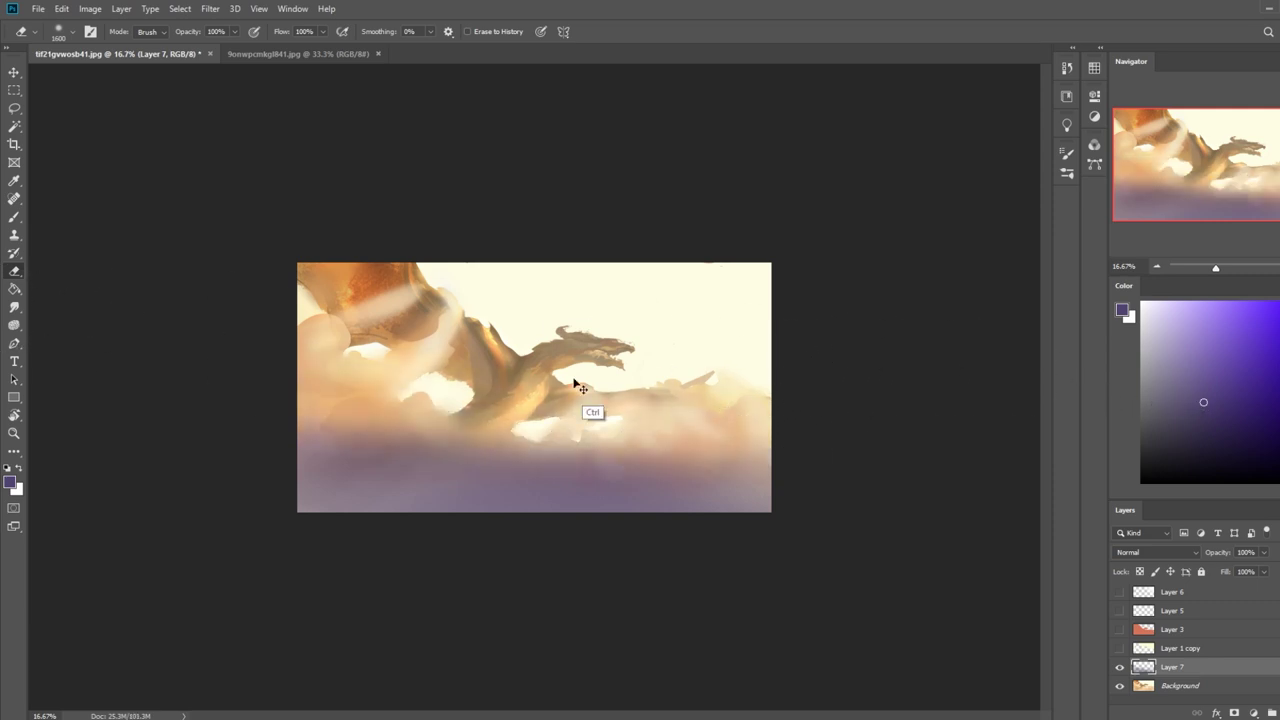
pyautogui.hotkey('ctrl', 'z')
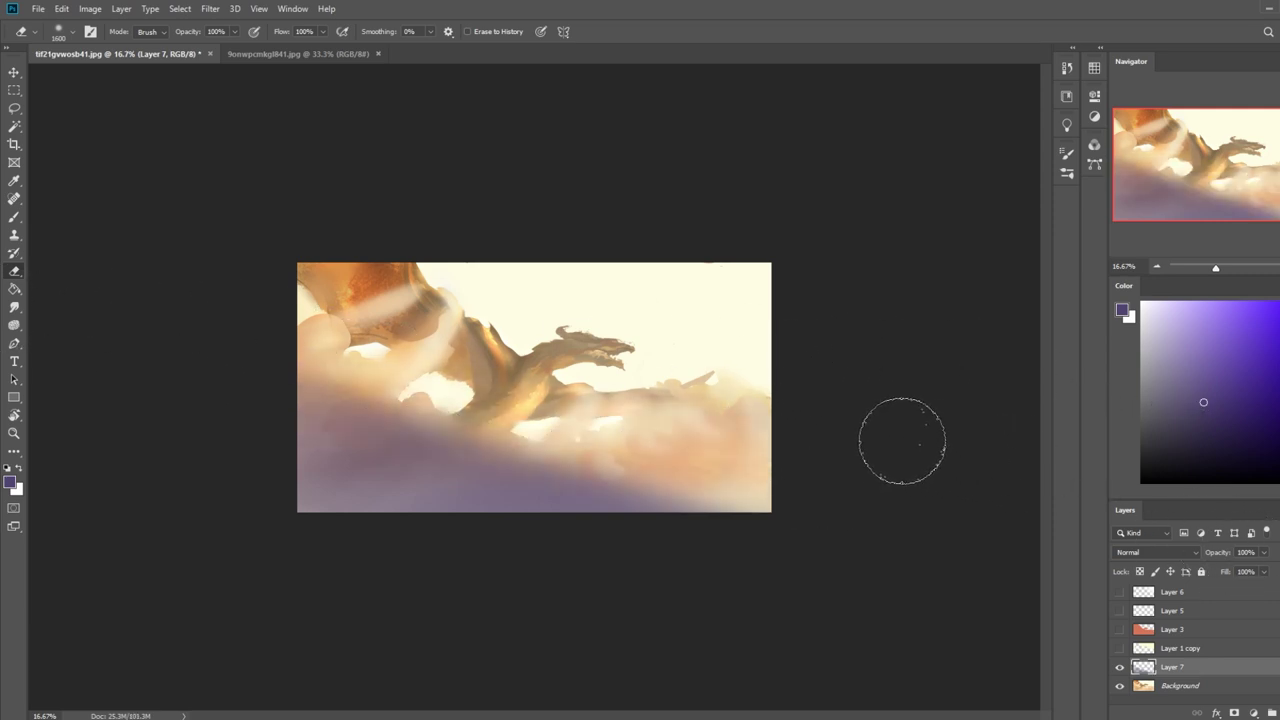
# Set Layer 7's blend mode to Darken and soften the upper edge of the purple band with the Eraser.
pyautogui.click(1187, 551)
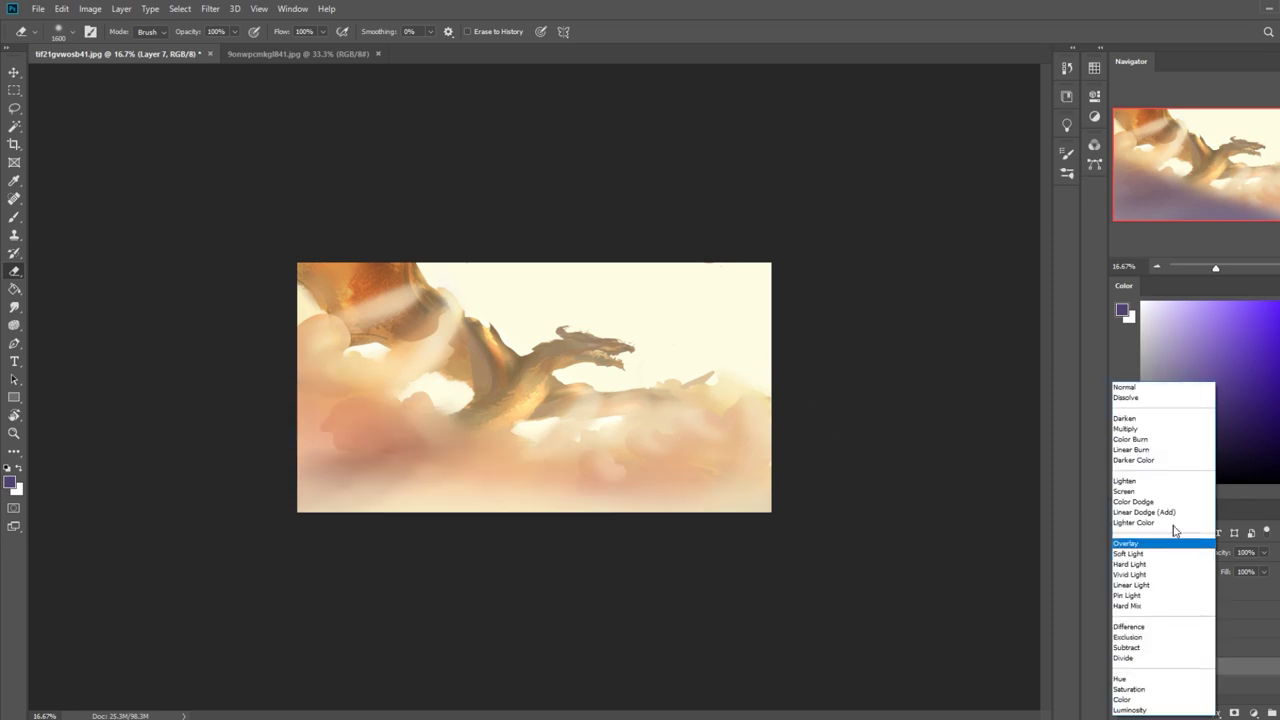
pyautogui.click(1150, 421)
pyautogui.moveTo(495, 418)
pyautogui.mouseDown()
pyautogui.moveTo(343, 371)
pyautogui.moveTo(159, 236)
pyautogui.mouseUp()
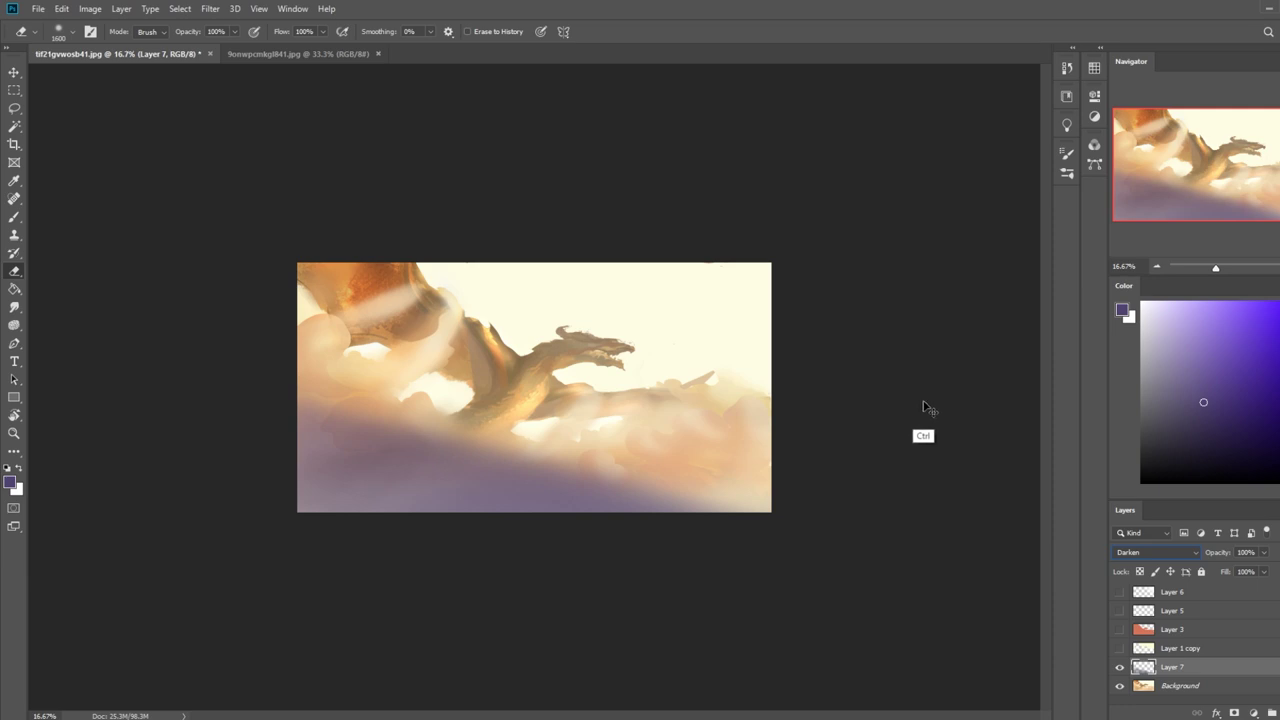
# Lasso several small separate patches across the clouds on the Background layer, below the wing and beneath the dragon's head.
pyautogui.click(1182, 686)
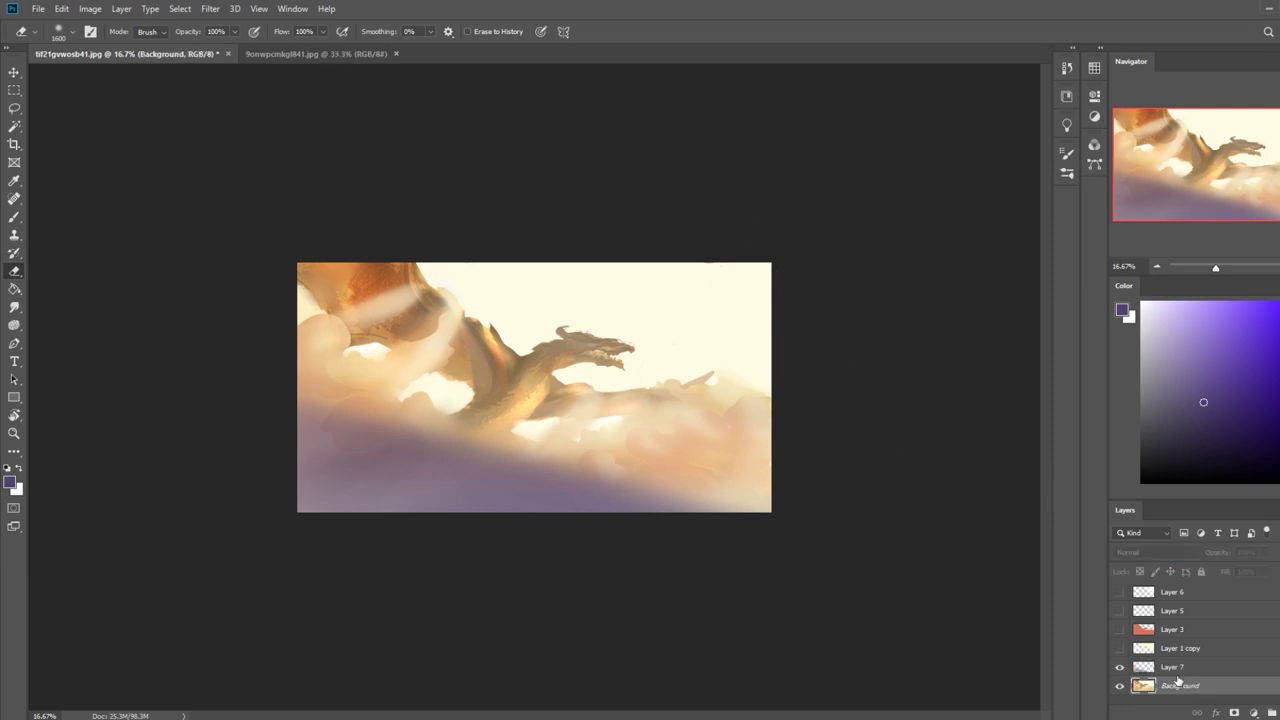
pyautogui.press('l')
pyautogui.hotkey('ctrl', '/')
pyautogui.click(735, 240)
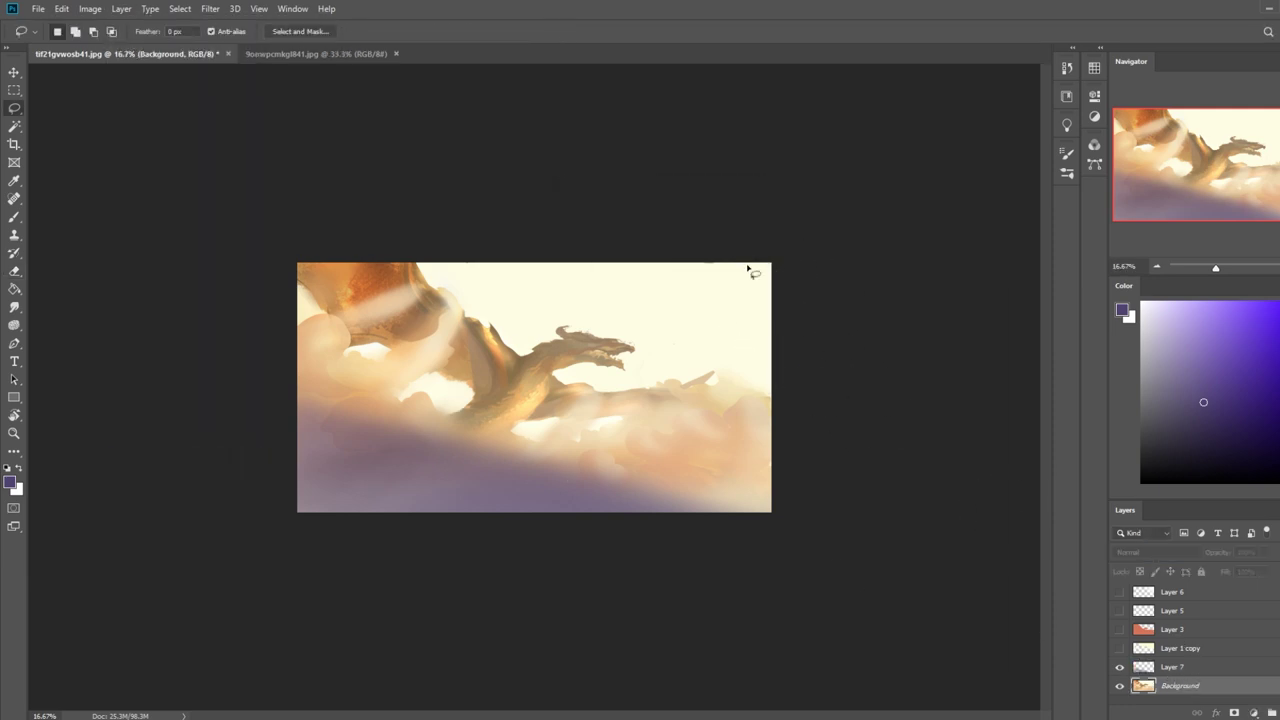
pyautogui.click(855, 350)
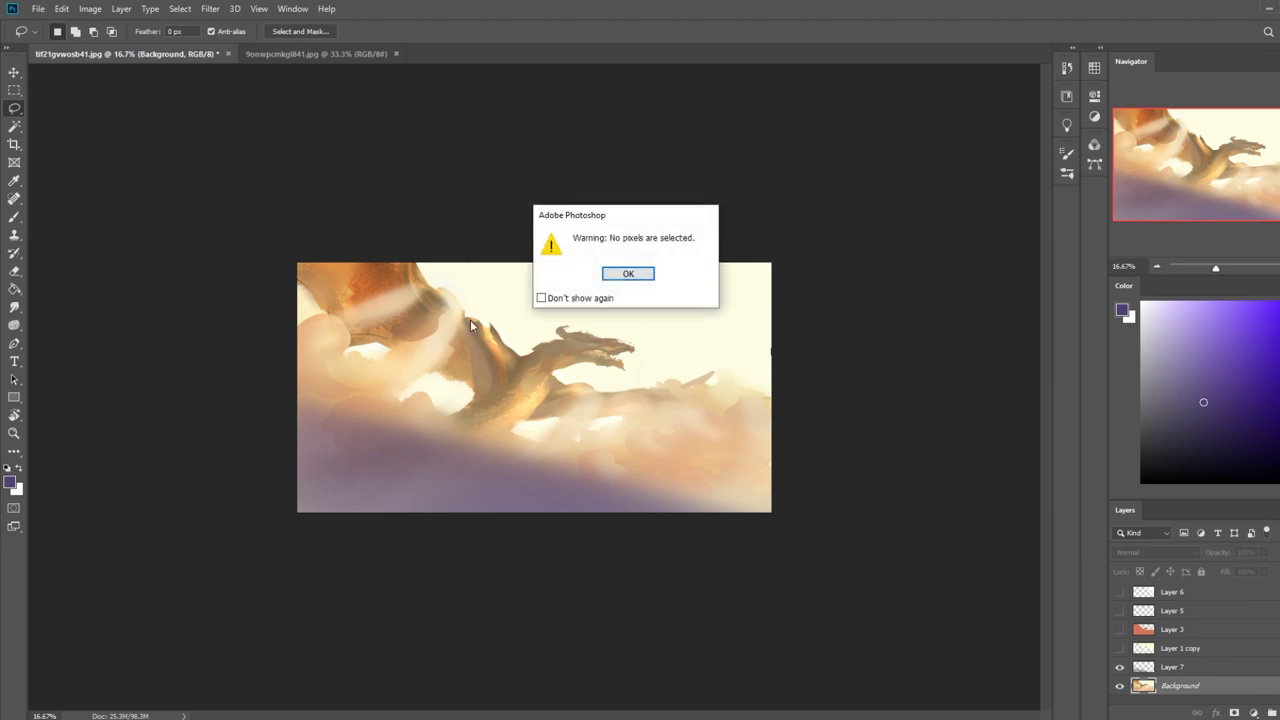
pyautogui.click(628, 274)
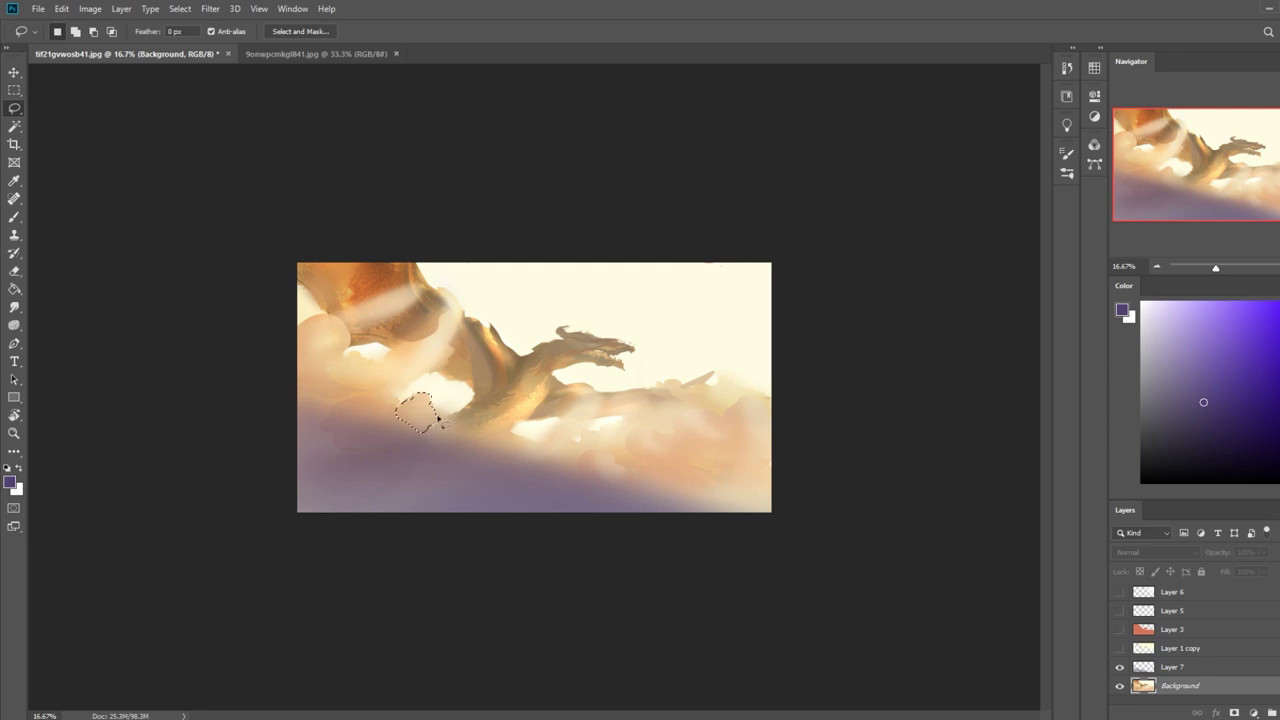
pyautogui.moveTo(346, 399)
pyautogui.mouseDown()
pyautogui.moveTo(388, 419)
pyautogui.moveTo(364, 422)
pyautogui.mouseUp()
pyautogui.moveTo(650, 426)
pyautogui.mouseDown()
pyautogui.moveTo(634, 437)
pyautogui.moveTo(704, 412)
pyautogui.mouseUp()
pyautogui.moveTo(746, 397)
pyautogui.mouseDown()
pyautogui.moveTo(750, 428)
pyautogui.moveTo(745, 398)
pyautogui.mouseUp()
pyautogui.moveTo(503, 456)
pyautogui.mouseDown()
pyautogui.moveTo(269, 398)
pyautogui.moveTo(539, 506)
pyautogui.mouseUp()
pyautogui.moveTo(319, 393)
pyautogui.mouseDown()
pyautogui.moveTo(542, 470)
pyautogui.moveTo(187, 360)
pyautogui.mouseUp()
pyautogui.moveTo(319, 396)
pyautogui.mouseDown()
pyautogui.moveTo(209, 386)
pyautogui.moveTo(412, 419)
pyautogui.moveTo(161, 326)
pyautogui.mouseUp()
# Clear the cloud selection and switch to the Dodge tool with its range set to Highlights.
pyautogui.hotkey('ctrl', 'd')
pyautogui.click(14, 325)
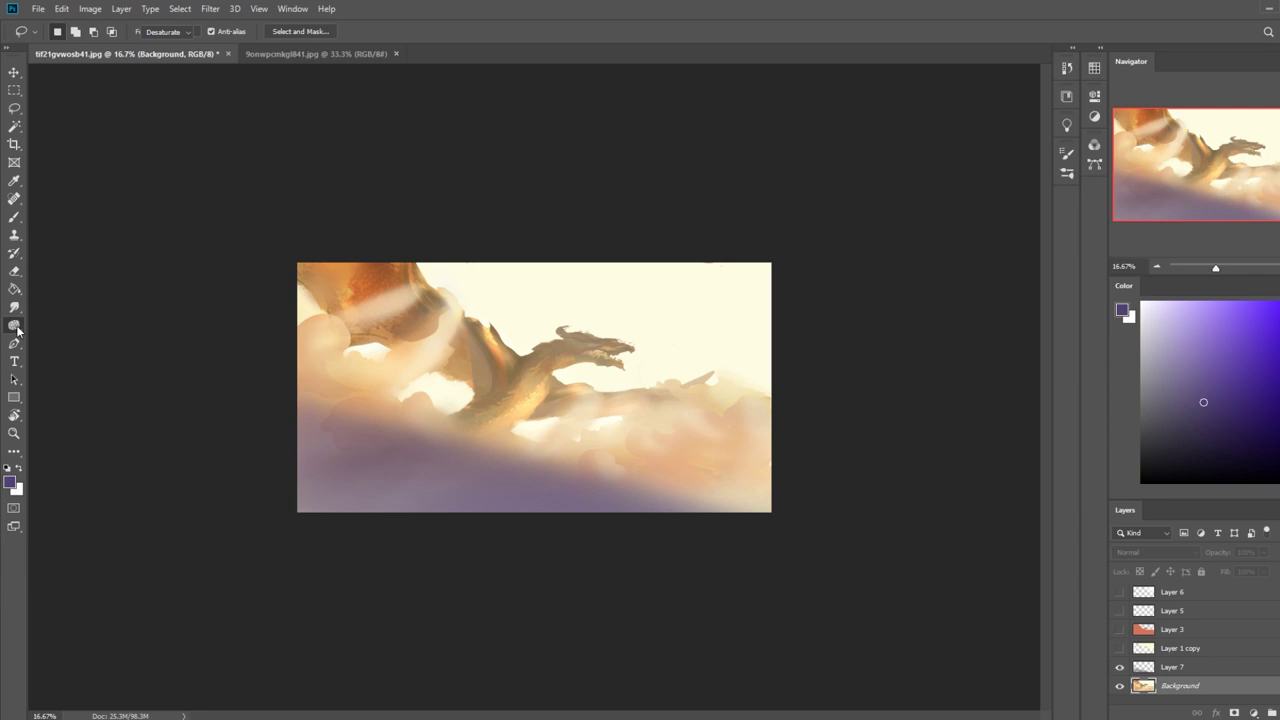
pyautogui.click(170, 31)
pyautogui.click(170, 62)
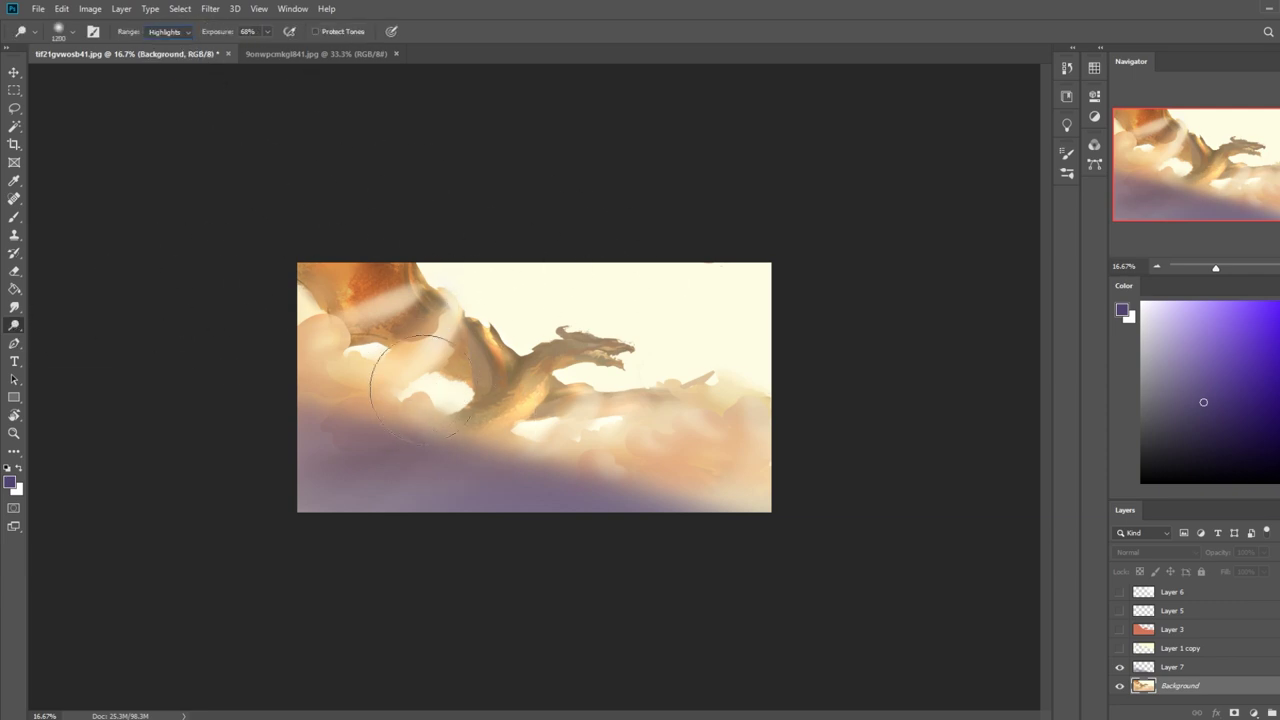
pyautogui.hotkey('alt', 'l')
pyautogui.press('l')
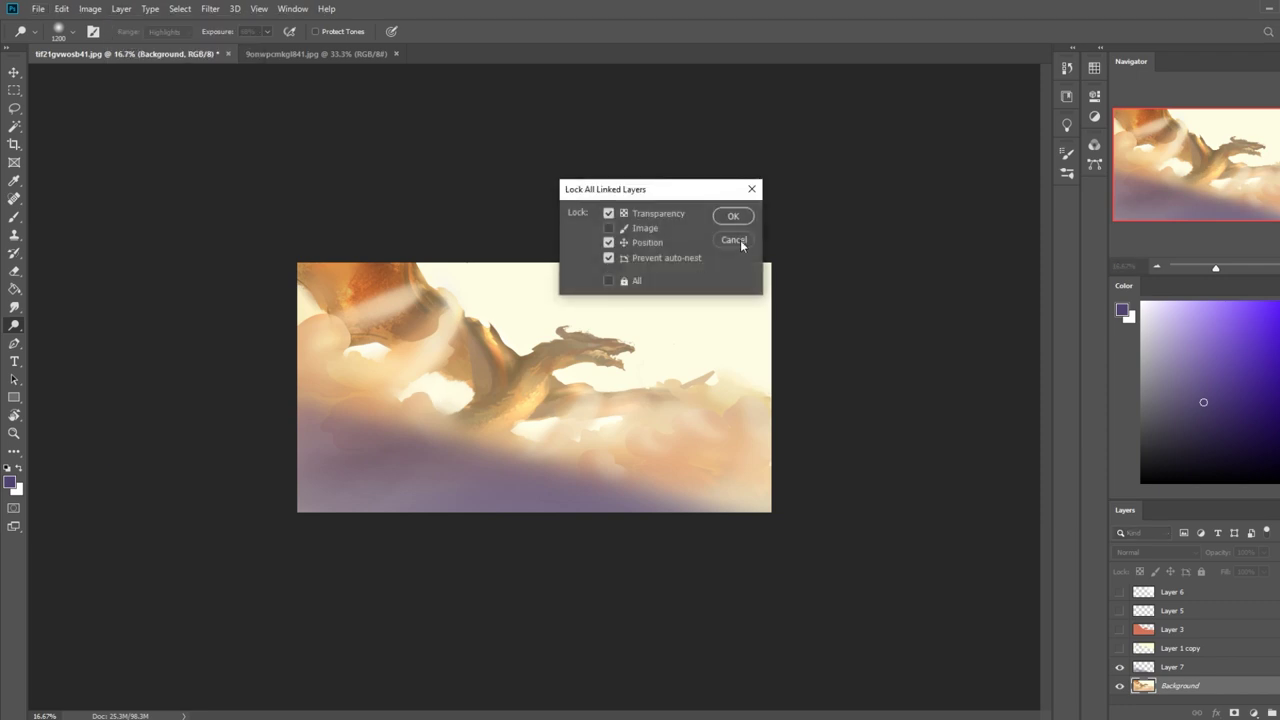
pyautogui.click(734, 241)
pyautogui.press('l')
pyautogui.press('super')
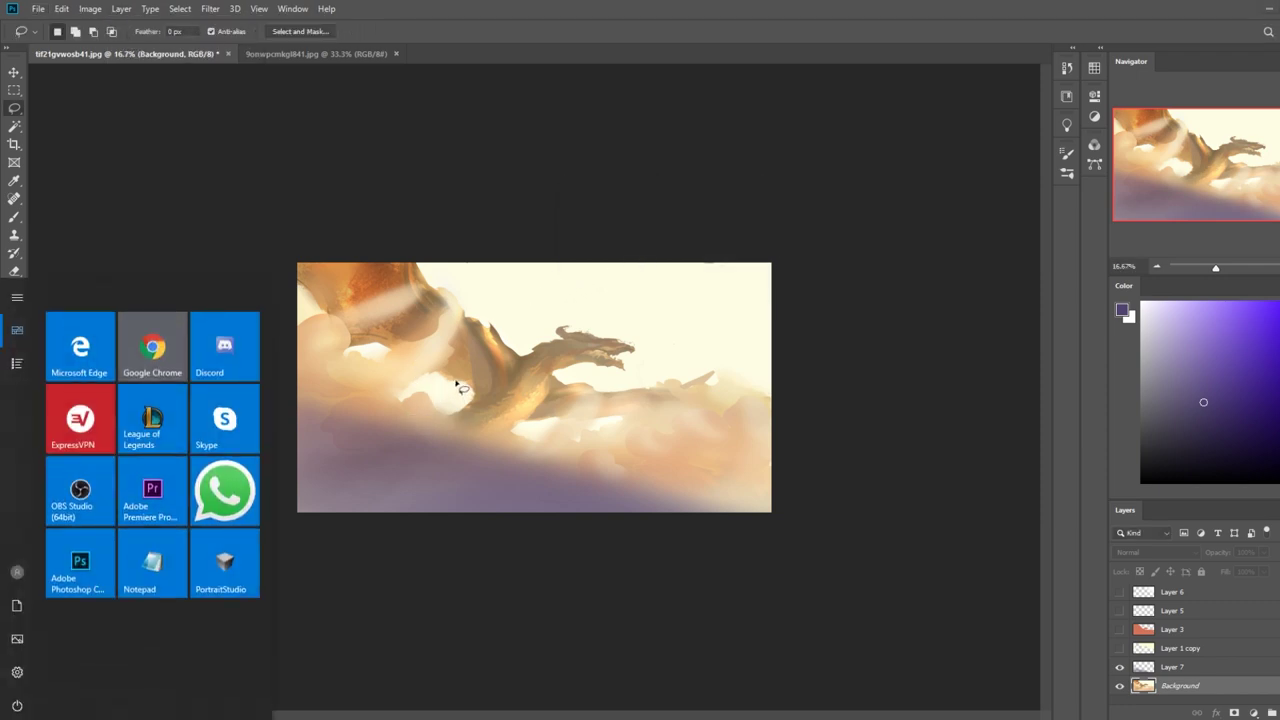
pyautogui.keyDown('ctrl'); pyautogui.click(501, 263); pyautogui.keyUp('ctrl')
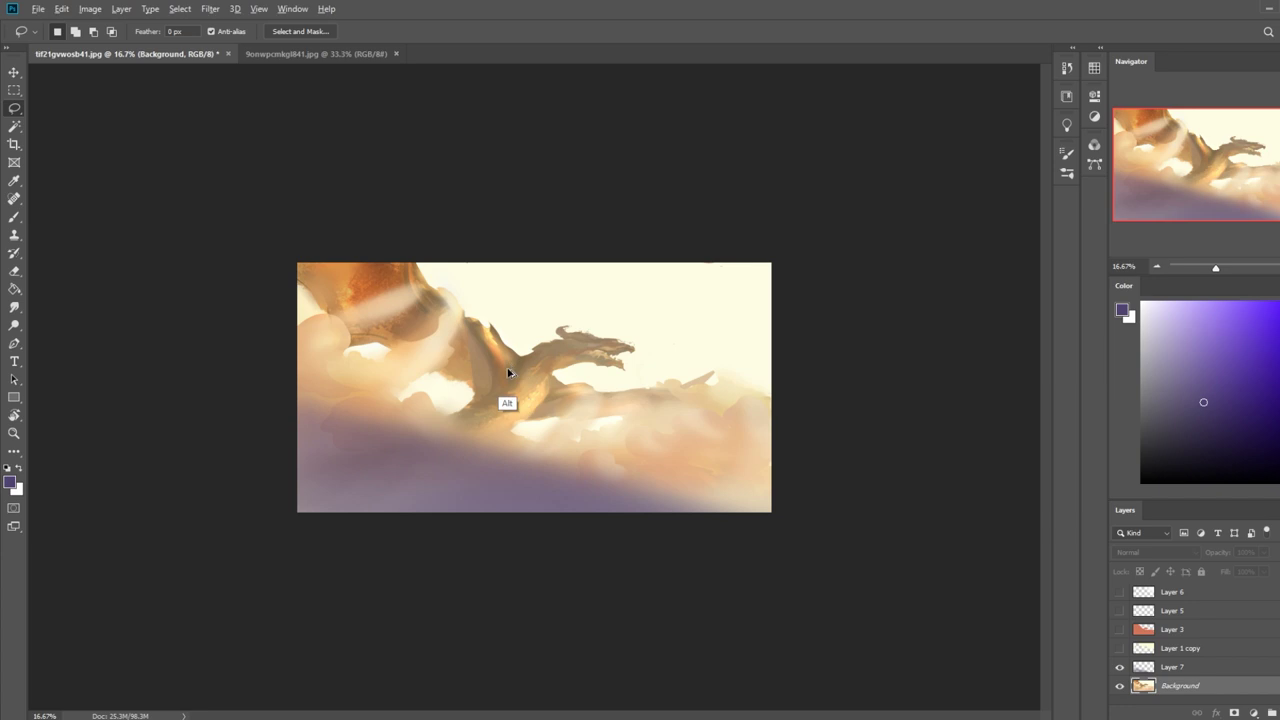
# Restore the earlier lasso selection of the cloud patches by stepping back through the document history.
pyautogui.click(1067, 68)
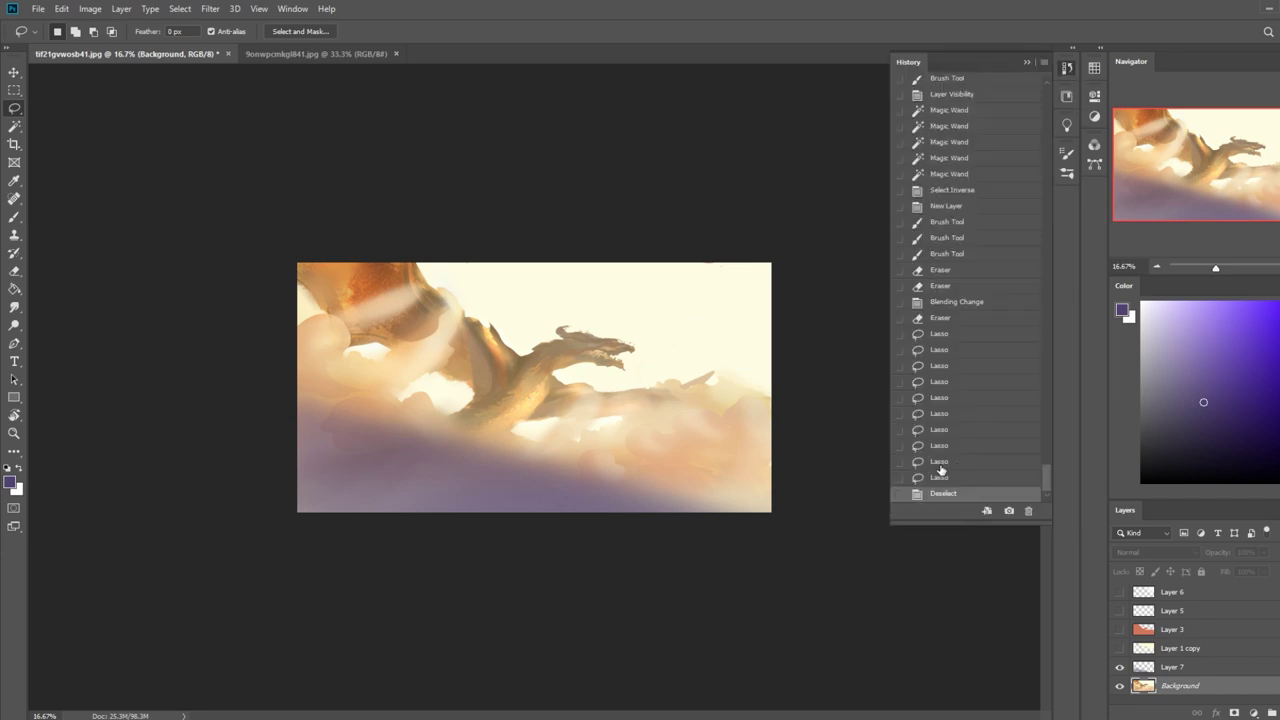
pyautogui.click(953, 430)
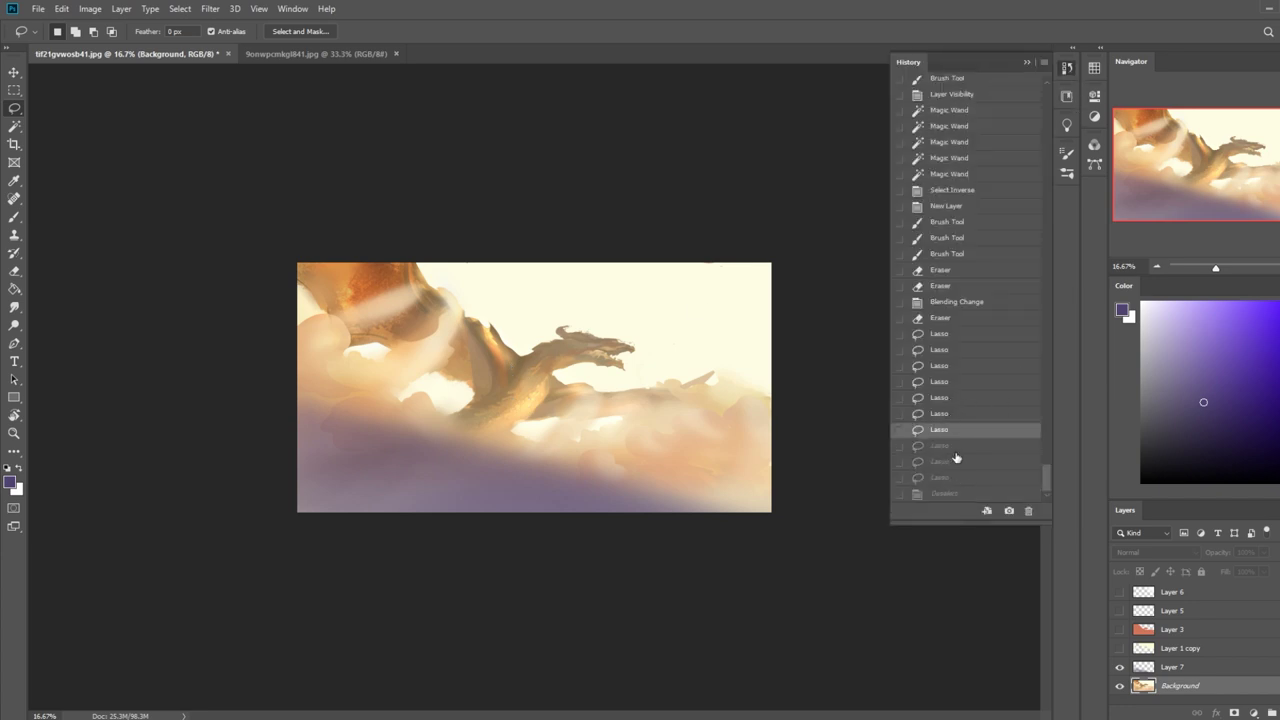
pyautogui.click(953, 404)
pyautogui.hotkey('ctrl', 'd')
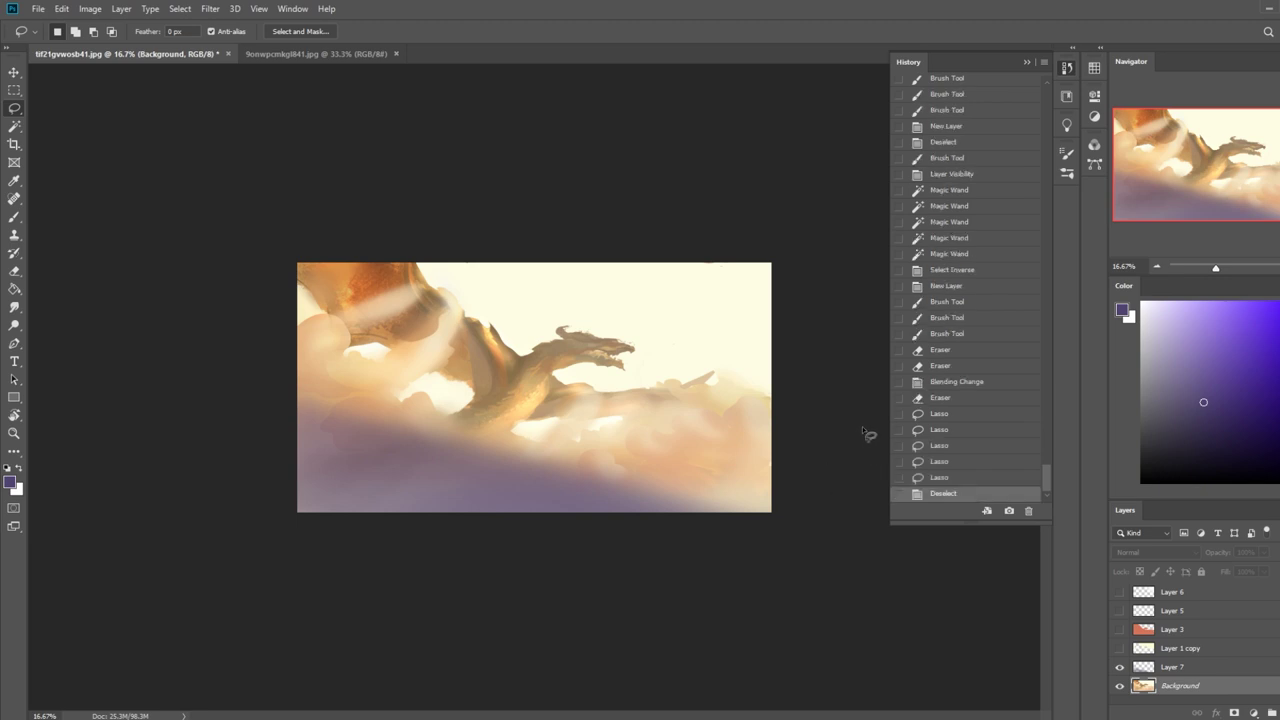
pyautogui.press('b')
pyautogui.press('m')
pyautogui.rightClick(630, 343)
pyautogui.click(724, 290)
pyautogui.click(940, 478)
pyautogui.click(1026, 62)
# Lasso further small patches among the clouds below the wing and beyond the dragon's neck, and switch to the Brush.
pyautogui.press('b')
pyautogui.press('l')
pyautogui.moveTo(646, 318)
pyautogui.mouseDown()
pyautogui.moveTo(665, 340)
pyautogui.moveTo(651, 305)
pyautogui.mouseUp()
pyautogui.hotkey('ctrl', 'z')
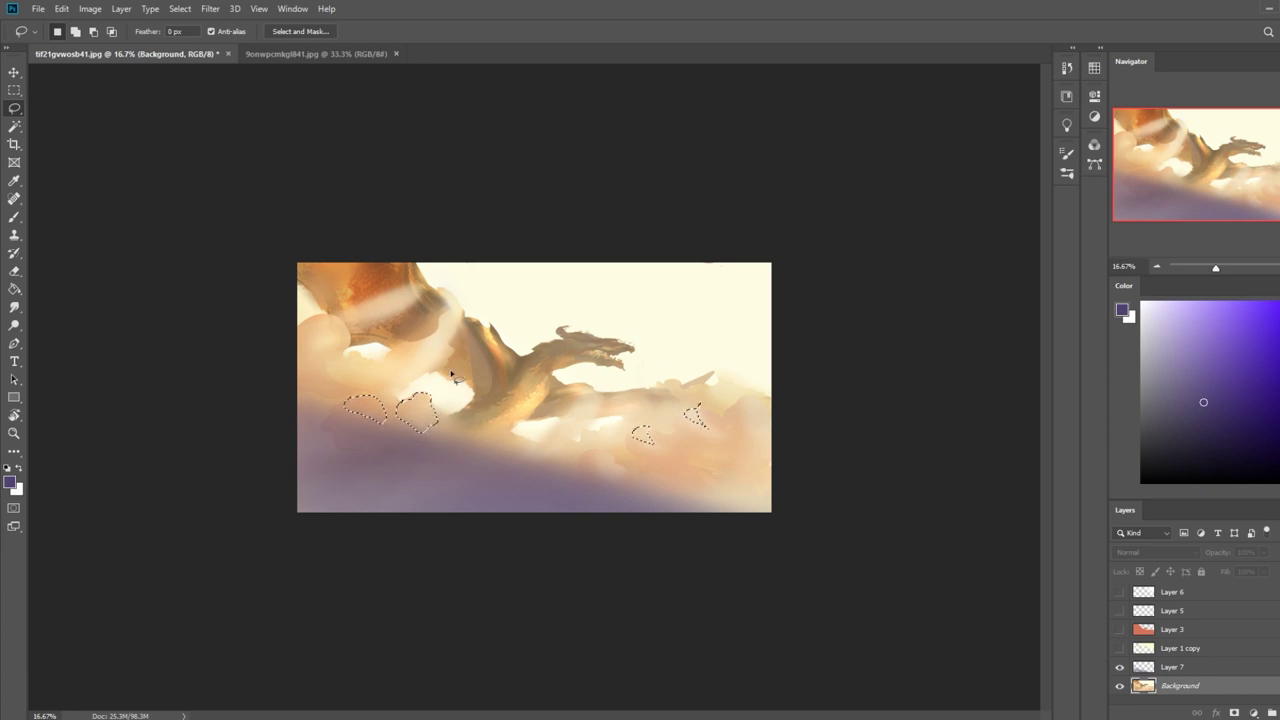
pyautogui.moveTo(425, 392); pyautogui.dragTo(417, 404)
pyautogui.moveTo(433, 355)
pyautogui.mouseDown()
pyautogui.moveTo(352, 428)
pyautogui.moveTo(419, 339)
pyautogui.moveTo(361, 424)
pyautogui.moveTo(362, 362)
pyautogui.mouseUp()
pyautogui.moveTo(643, 428); pyautogui.dragTo(680, 355)
pyautogui.moveTo(693, 404); pyautogui.dragTo(695, 406)
pyautogui.press('b')
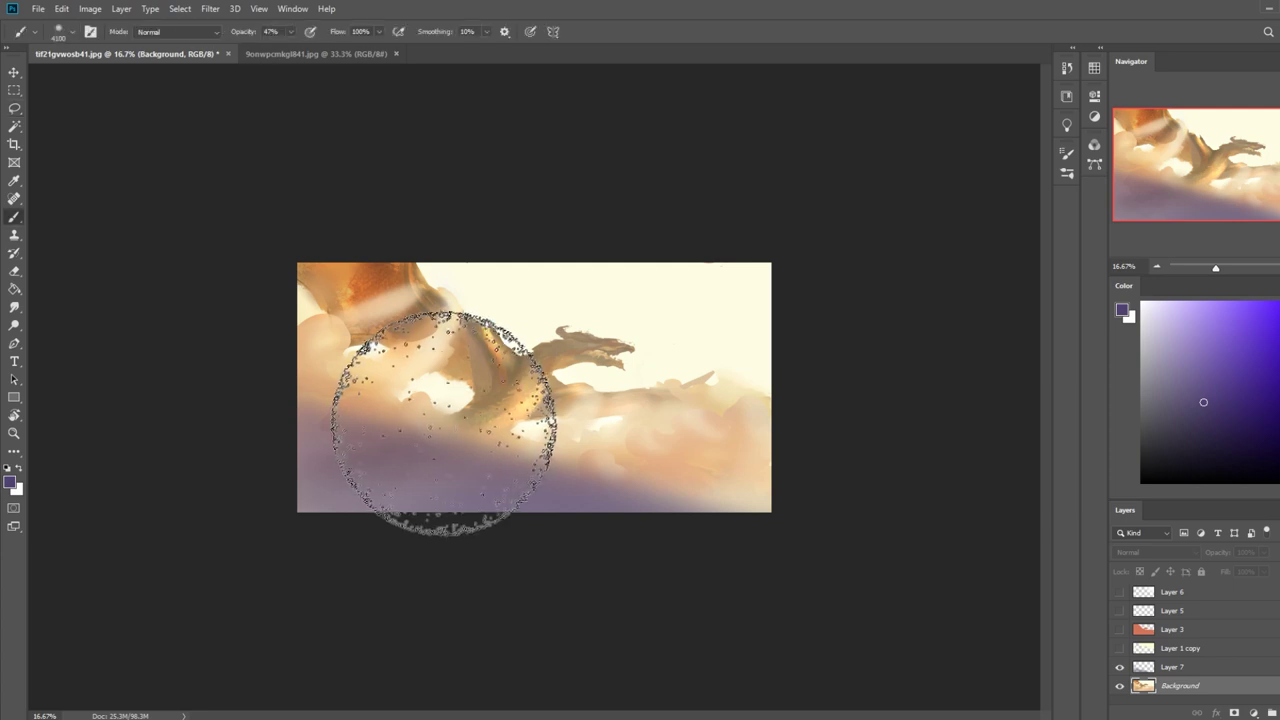
# Brighten the lassoed cloud patches with pale cream sampled from the sky, and compare the painting with Layer 7 hidden and shown.
pyautogui.keyDown('alt'); pyautogui.click(528, 302); pyautogui.keyUp('alt')
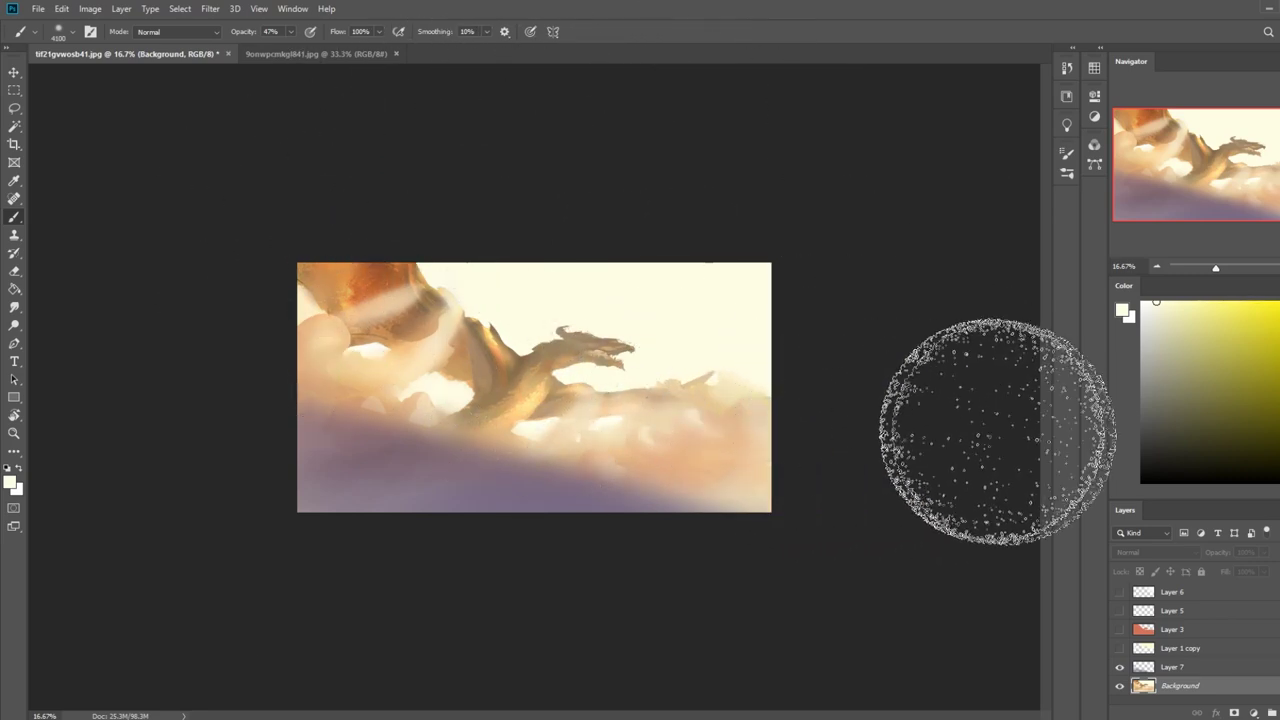
pyautogui.click(1119, 667)
pyautogui.click(1119, 667)
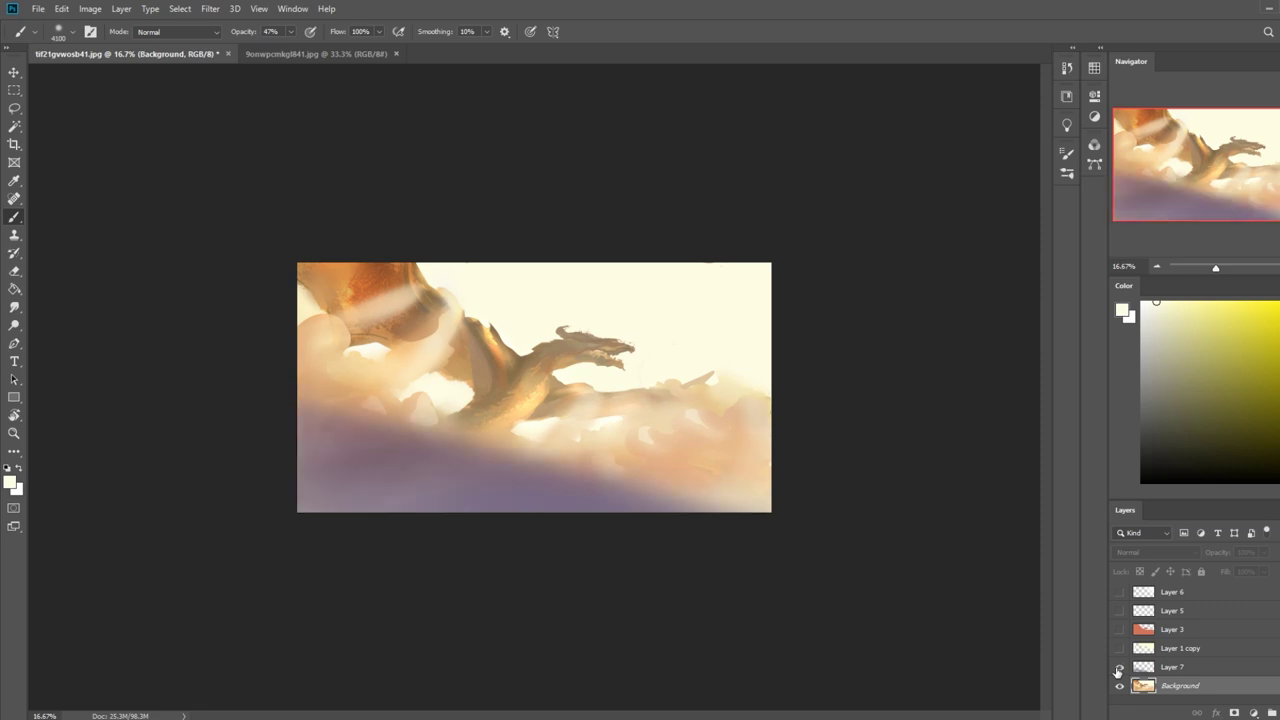
pyautogui.click(1119, 667)
pyautogui.click(1119, 667)
pyautogui.click(1119, 667)
pyautogui.click(1119, 667)
pyautogui.click(1119, 667)
pyautogui.click(1119, 667)
# Try moving Layer 7's purple haze up over the dragon and the middle clouds.
pyautogui.click(1175, 667)
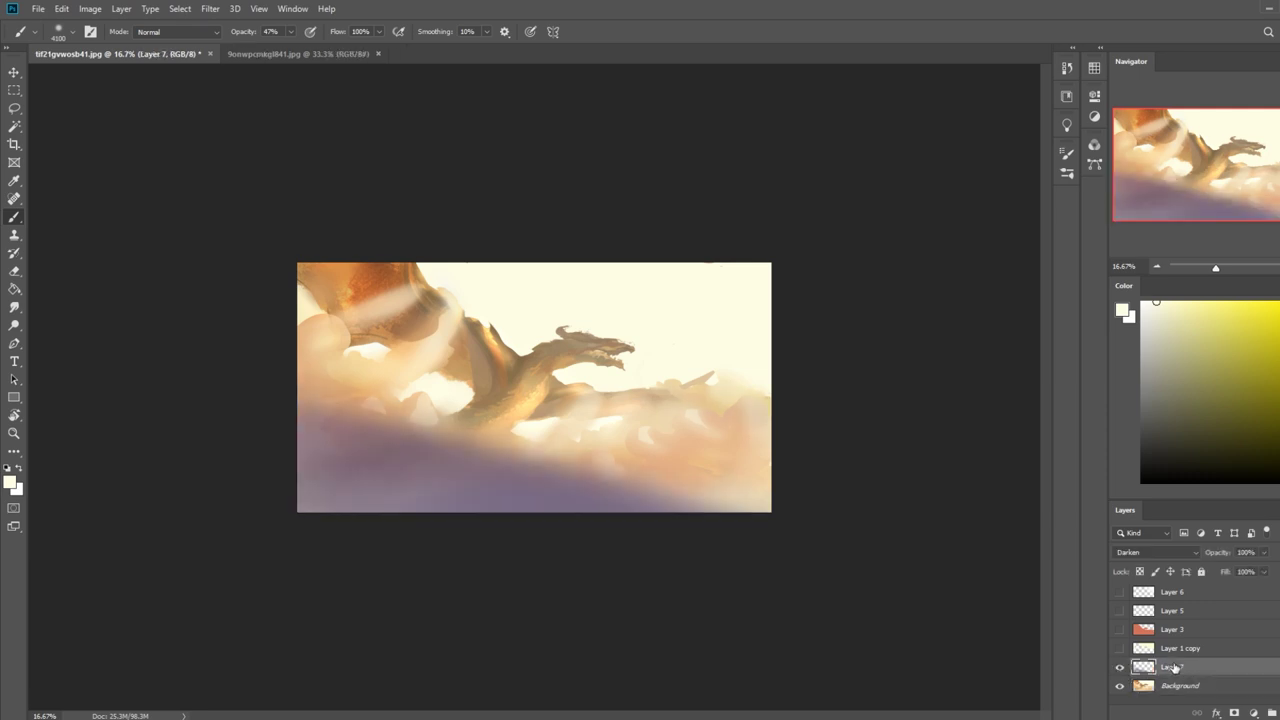
pyautogui.press('m')
pyautogui.rightClick(622, 432)
pyautogui.click(660, 427)
pyautogui.press('v')
pyautogui.moveTo(492, 486); pyautogui.dragTo(572, 386)
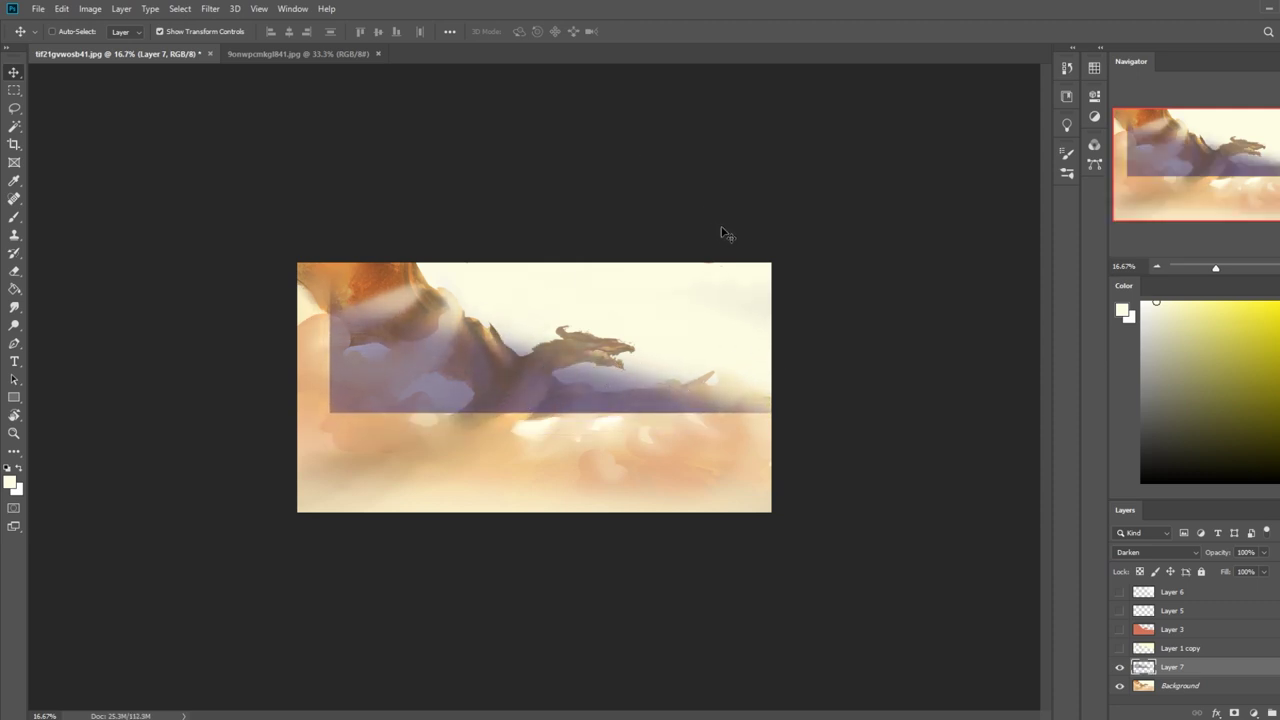
pyautogui.hotkey('ctrl', 'z')
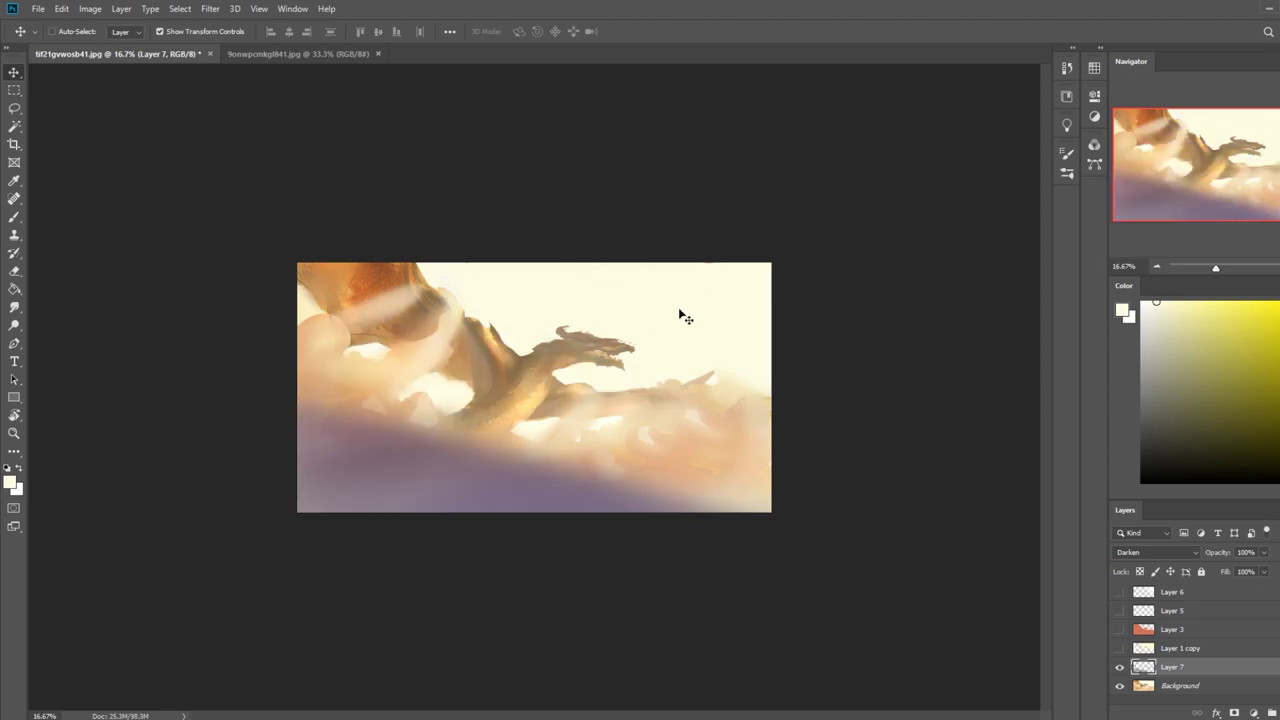
# Hide Layer 7 and use the Magic Wand on the Background layer to select the sky and the cream gaps between the clouds.
pyautogui.click(1119, 667)
pyautogui.click(1176, 688)
pyautogui.click(14, 126)
pyautogui.click(700, 358)
pyautogui.keyDown('shift'); pyautogui.click(523, 437); pyautogui.keyUp('shift')
pyautogui.keyDown('shift'); pyautogui.click(451, 394); pyautogui.keyUp('shift')
pyautogui.keyDown('shift'); pyautogui.click(378, 352); pyautogui.keyUp('shift')
pyautogui.keyDown('shift'); pyautogui.click(308, 312); pyautogui.keyUp('shift')
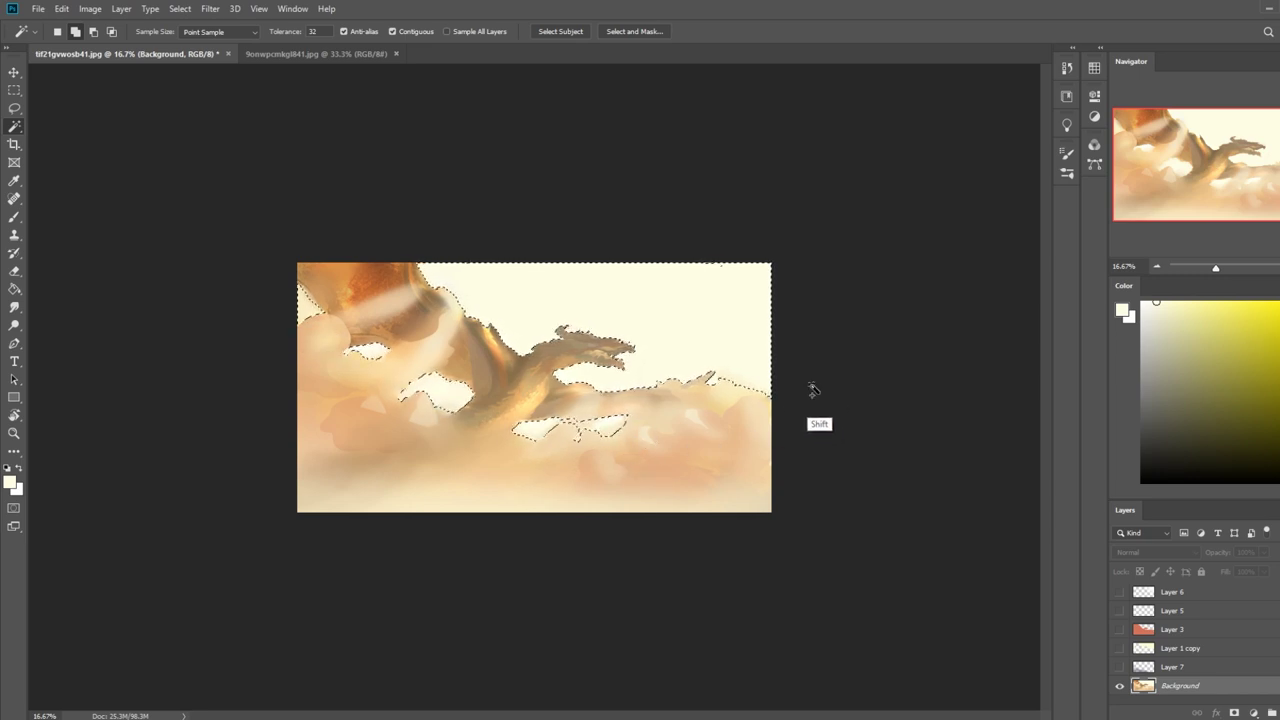
# Invert the selection to the dragon and clouds and fill it with dark purple on a new layer above the Background.
pyautogui.press('m')
pyautogui.rightClick(636, 388)
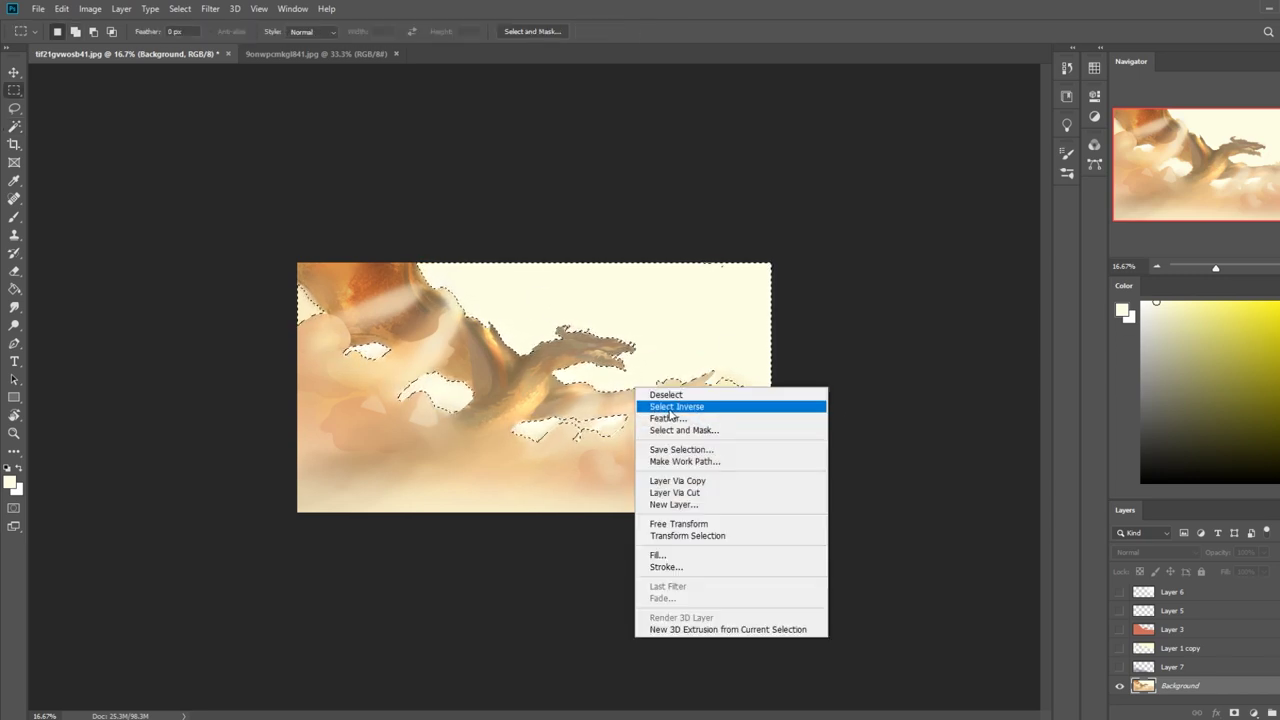
pyautogui.click(670, 407)
pyautogui.click(1270, 710)
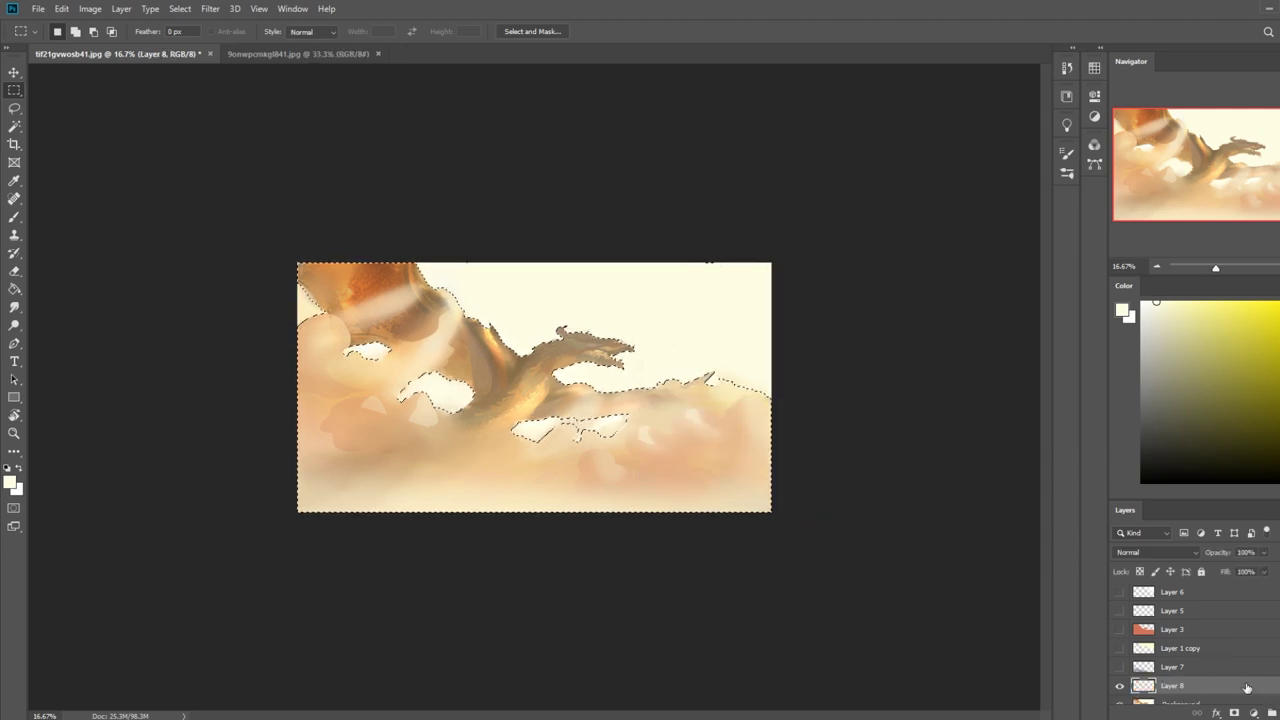
pyautogui.press('g')
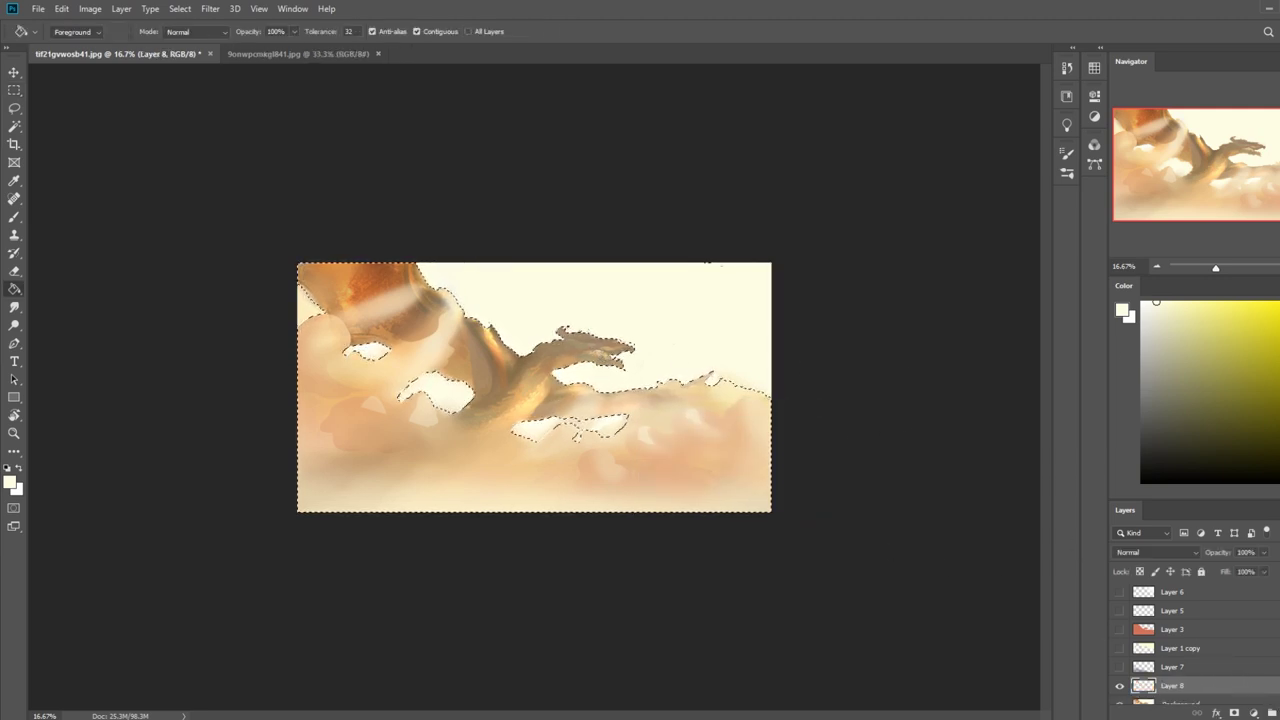
pyautogui.click(1194, 436)
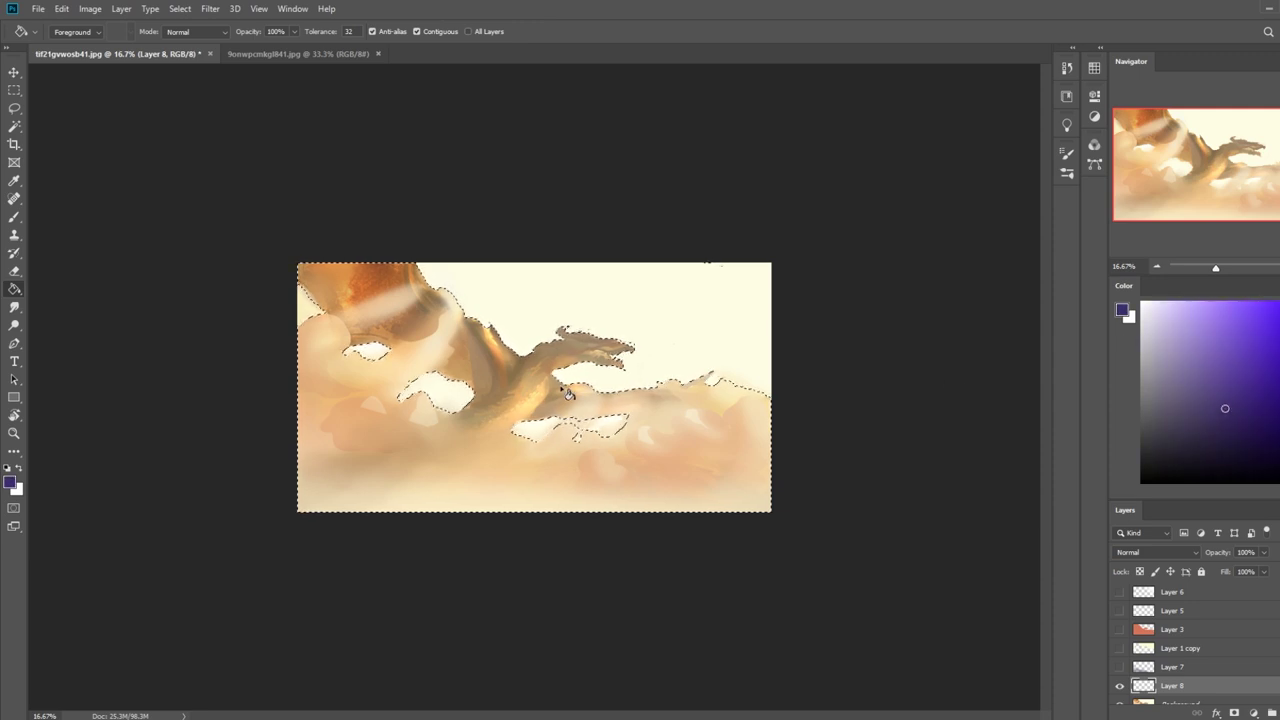
pyautogui.click(622, 426)
# Clear the selection and adjust the purple fill with Hue/Saturation, using saturation +14 and lightness -22.
pyautogui.press('m')
pyautogui.rightClick(592, 396)
pyautogui.click(600, 396)
pyautogui.hotkey('ctrl', 'u')
pyautogui.moveTo(942, 364); pyautogui.dragTo(927, 368)
pyautogui.click(953, 322)
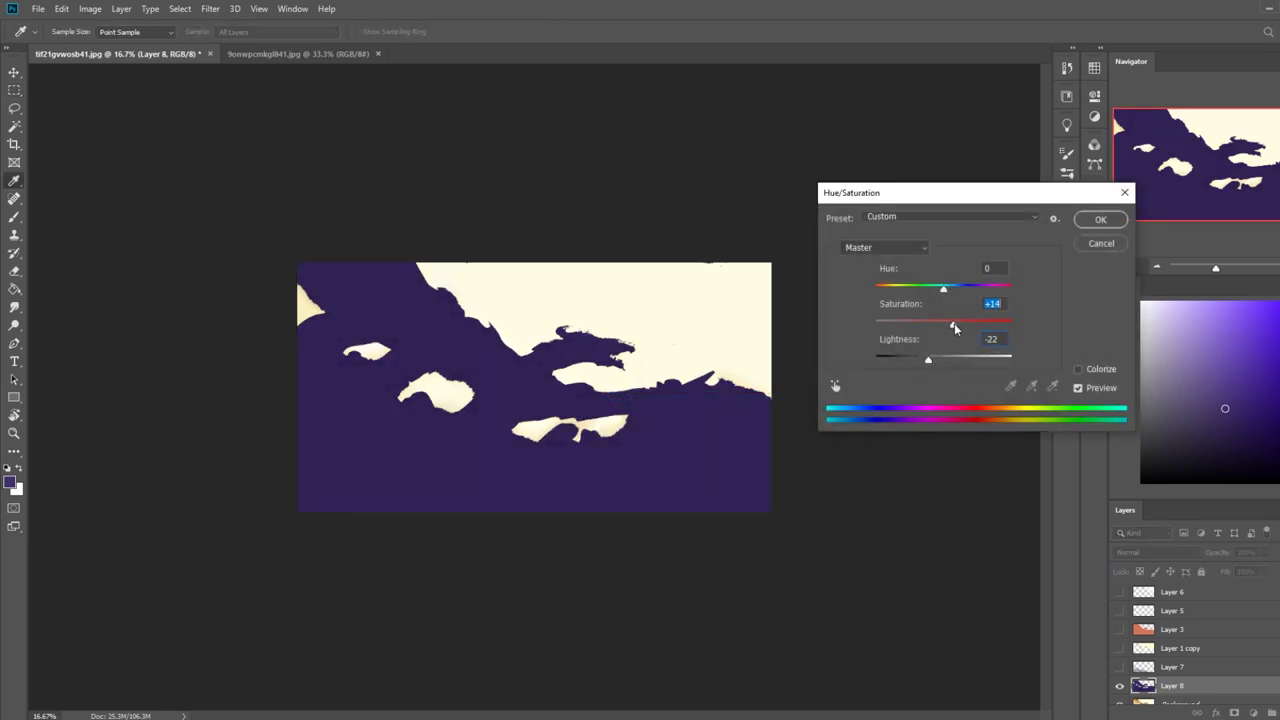
pyautogui.click(1100, 219)
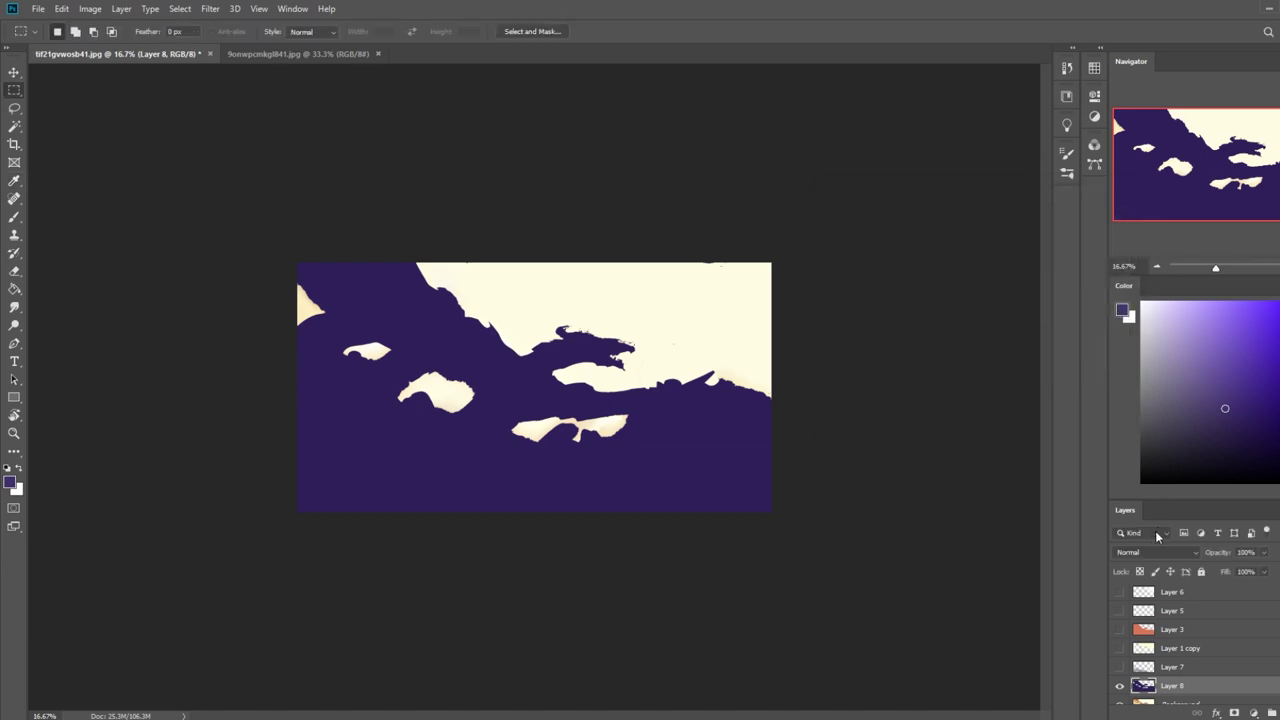
# Set Layer 8's blend mode to Darken and its fill to 61%.
pyautogui.click(1150, 552)
pyautogui.click(1150, 418)
pyautogui.click(1263, 572)
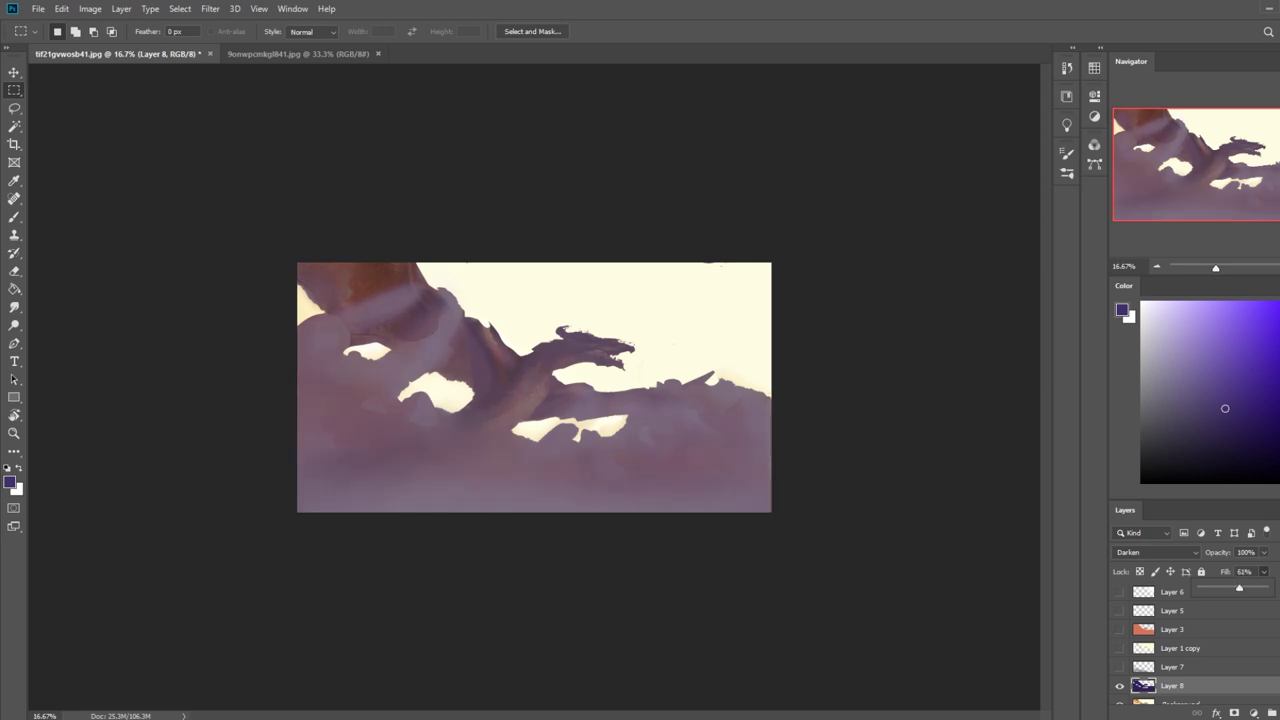
# Try erasing Layer 8's purple from the dragon's head and the far cloud crest with a 1600 px eraser.
pyautogui.press('e')
pyautogui.moveTo(560, 345); pyautogui.dragTo(763, 371)
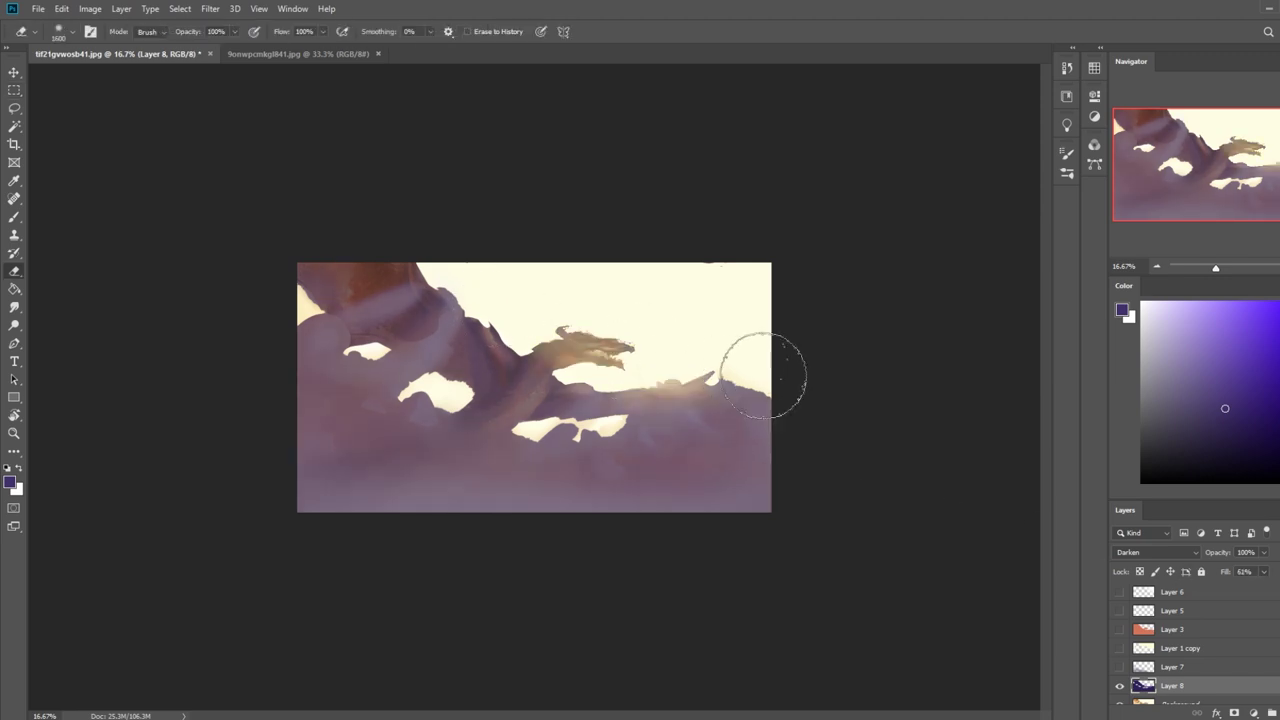
pyautogui.hotkey('ctrl', 'z')
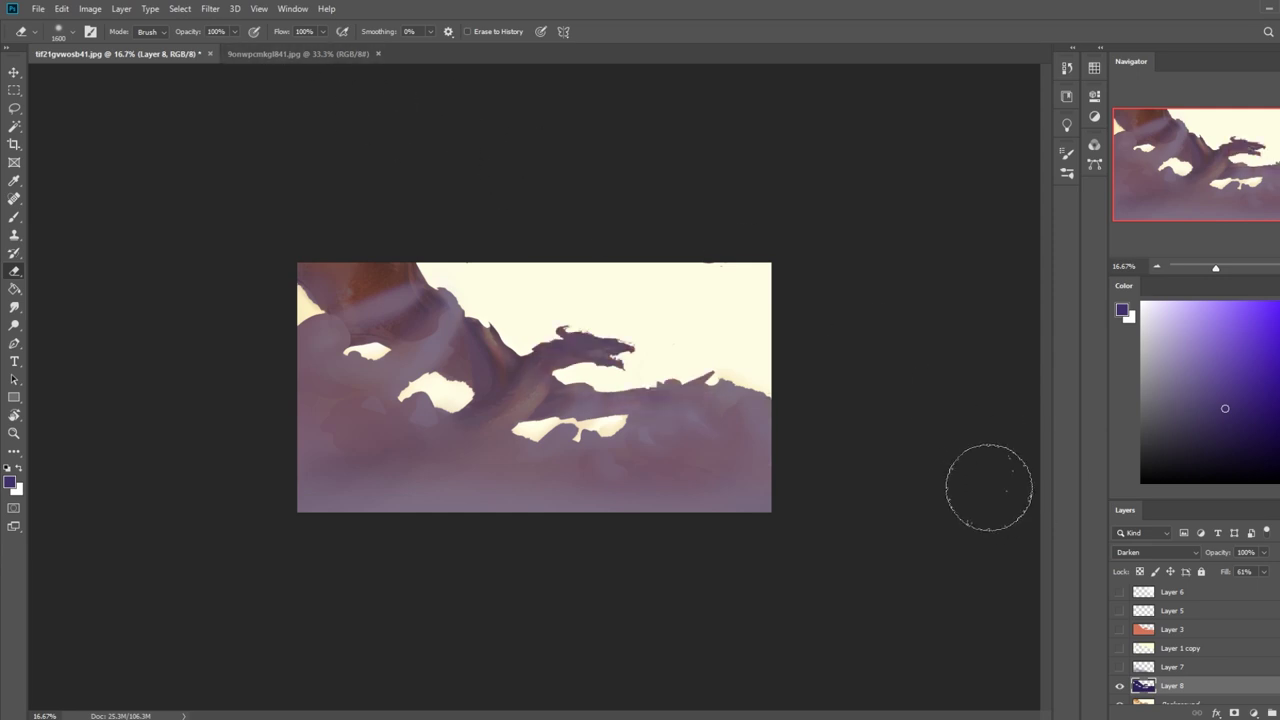
# Erase Layer 8's purple from the dragon's head with an 800 px eraser and from the neck and wing edge at 1200 px.
pyautogui.press('[')
pyautogui.press('[')
pyautogui.press('[')
pyautogui.press('[')
pyautogui.press('[')
pyautogui.press('[')
pyautogui.press('[')
pyautogui.moveTo(643, 357); pyautogui.dragTo(617, 349)
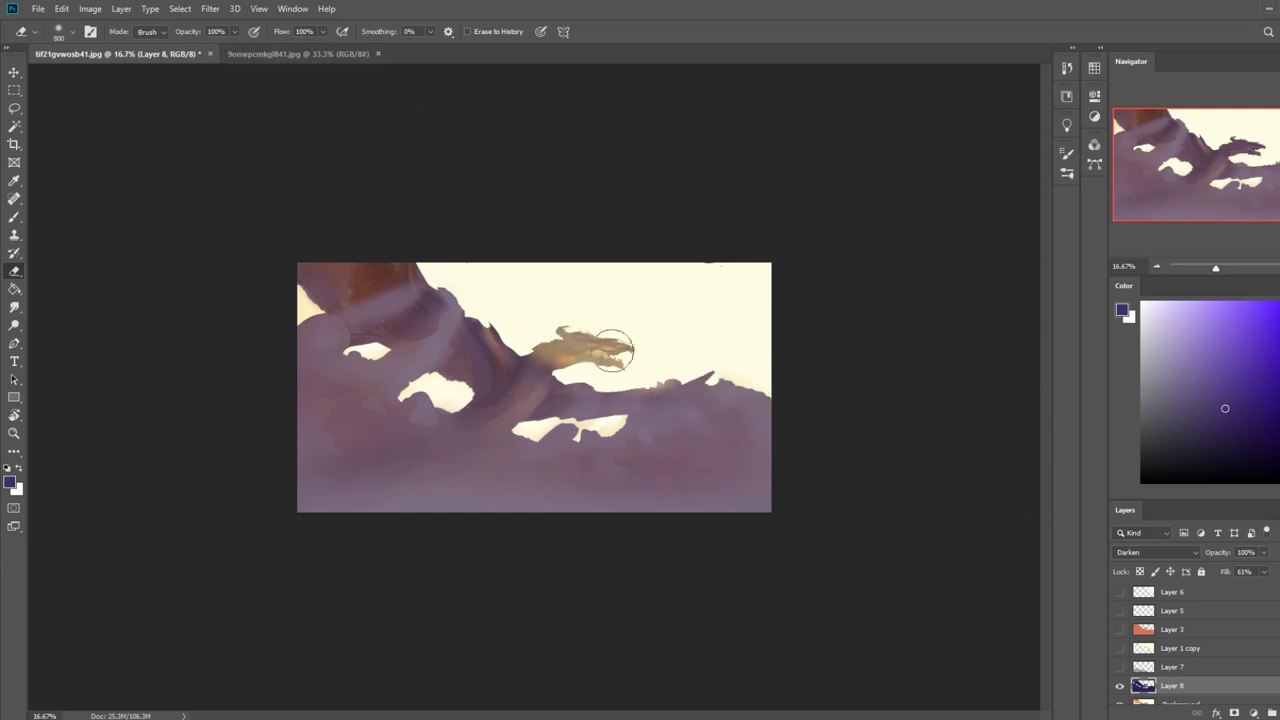
pyautogui.press(']')
pyautogui.press(']')
pyautogui.press(']')
pyautogui.press(']')
pyautogui.moveTo(557, 314); pyautogui.dragTo(311, 189)
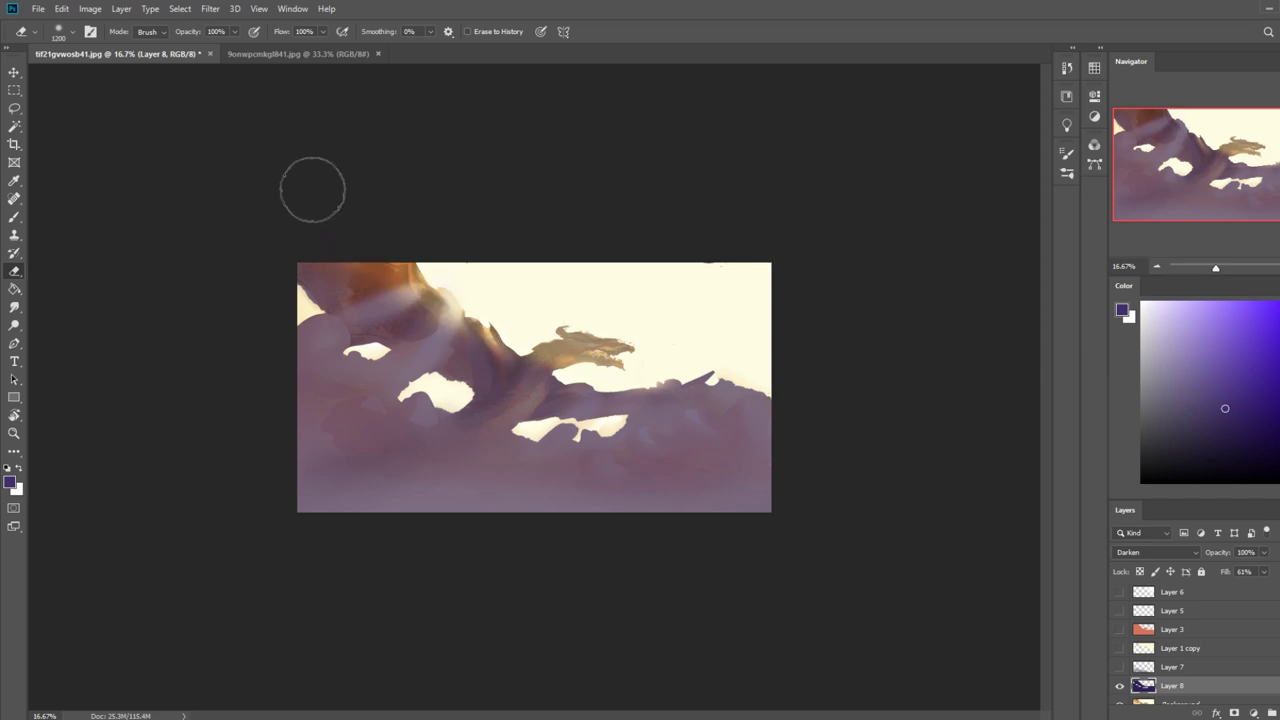
# Erase Layer 8's purple along the far cloud crest and from more of the wing with a 1300 px eraser.
pyautogui.moveTo(622, 373); pyautogui.dragTo(834, 437)
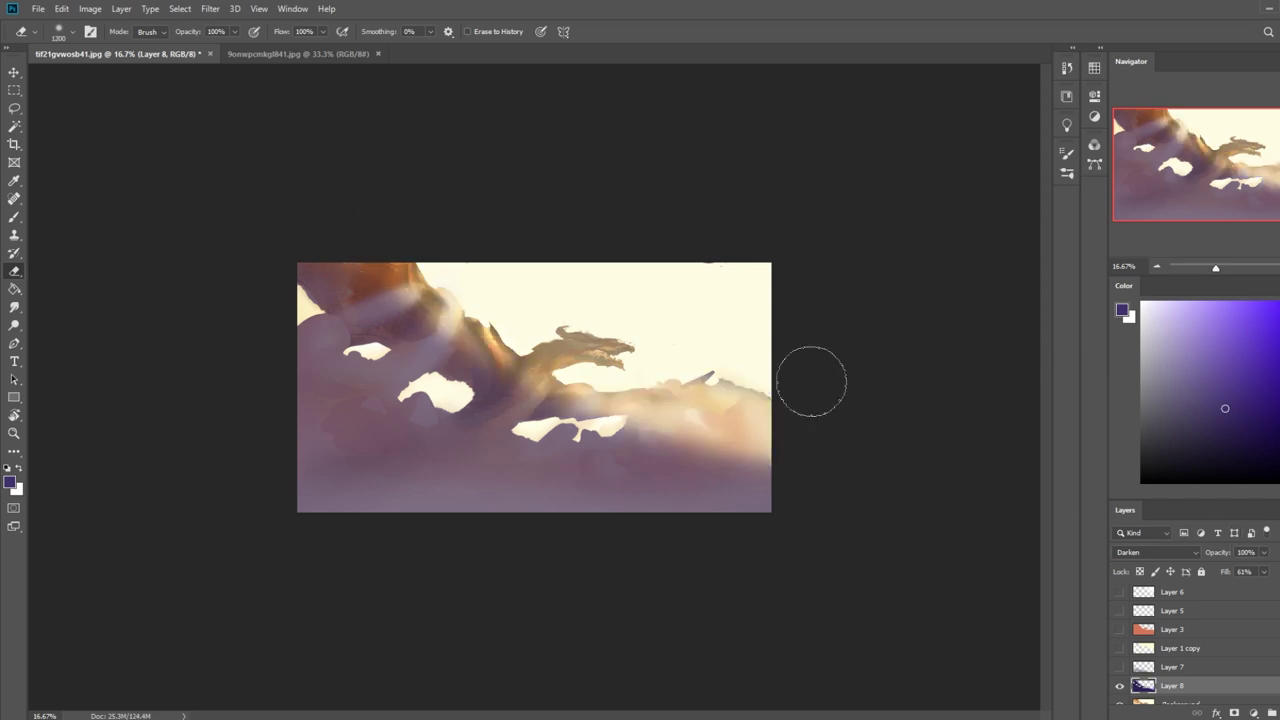
pyautogui.hotkey('ctrl', 'z')
pyautogui.moveTo(260, 220); pyautogui.dragTo(783, 425)
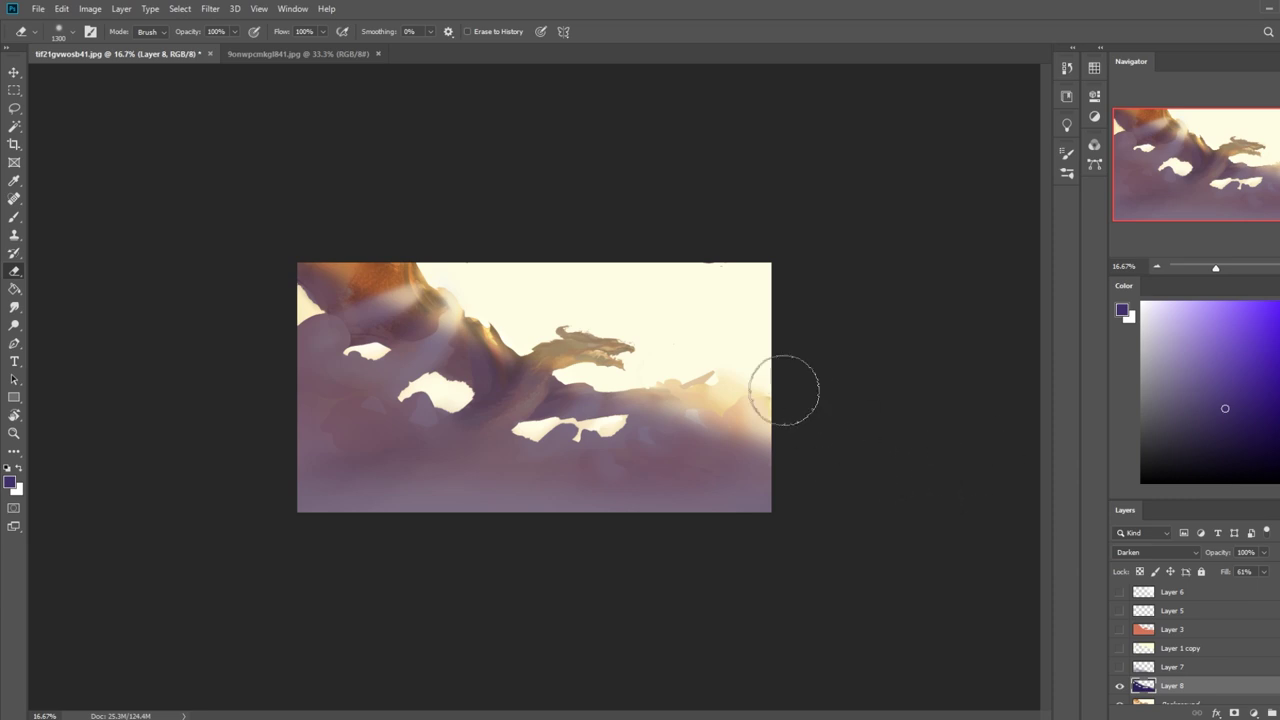
pyautogui.moveTo(461, 318); pyautogui.dragTo(219, 141)
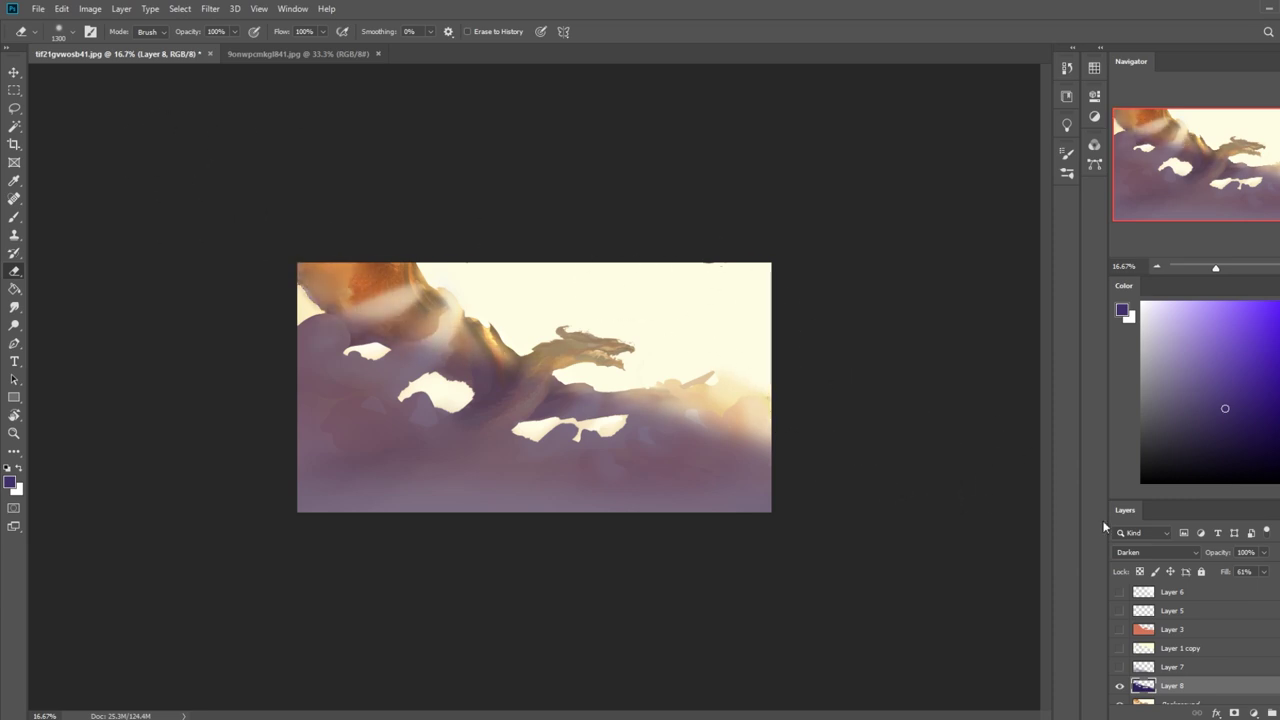
# On the Background layer, select the sky and cream cloud gaps with the Magic Wand and invert the selection.
pyautogui.scroll(-1, 1196, 645)
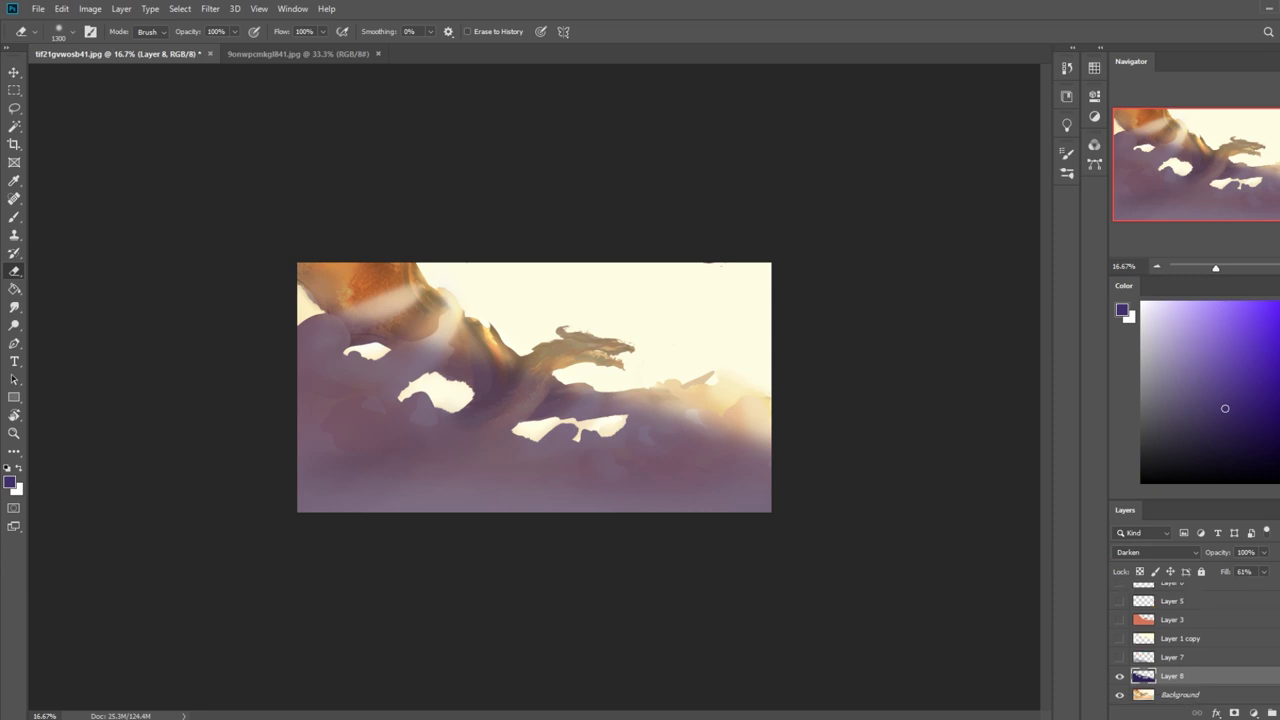
pyautogui.click(1228, 699)
pyautogui.click(14, 126)
pyautogui.click(690, 352)
pyautogui.keyDown('shift'); pyautogui.click(560, 430); pyautogui.keyUp('shift')
pyautogui.keyDown('shift'); pyautogui.click(441, 390); pyautogui.keyUp('shift')
pyautogui.keyDown('shift'); pyautogui.click(600, 425); pyautogui.keyUp('shift')
pyautogui.keyDown('shift'); pyautogui.click(375, 350); pyautogui.keyUp('shift')
pyautogui.press('m')
pyautogui.rightClick(660, 390)
pyautogui.click(700, 419)
# Dodge the highlights of the dragon's head and upper neck at 68% exposure with a 1200 px brush, and clear the selection.
pyautogui.click(14, 325)
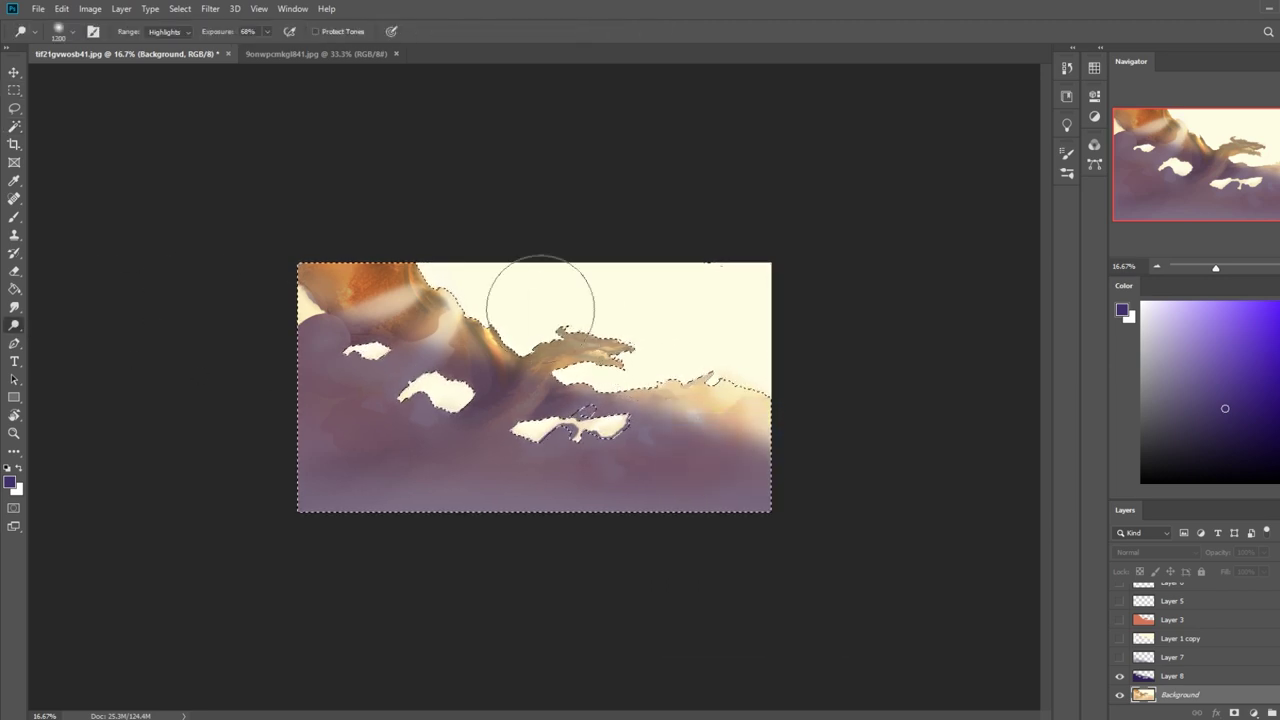
pyautogui.moveTo(626, 350)
pyautogui.mouseDown()
pyautogui.moveTo(495, 279)
pyautogui.moveTo(564, 233)
pyautogui.moveTo(634, 340)
pyautogui.moveTo(436, 166)
pyautogui.mouseUp()
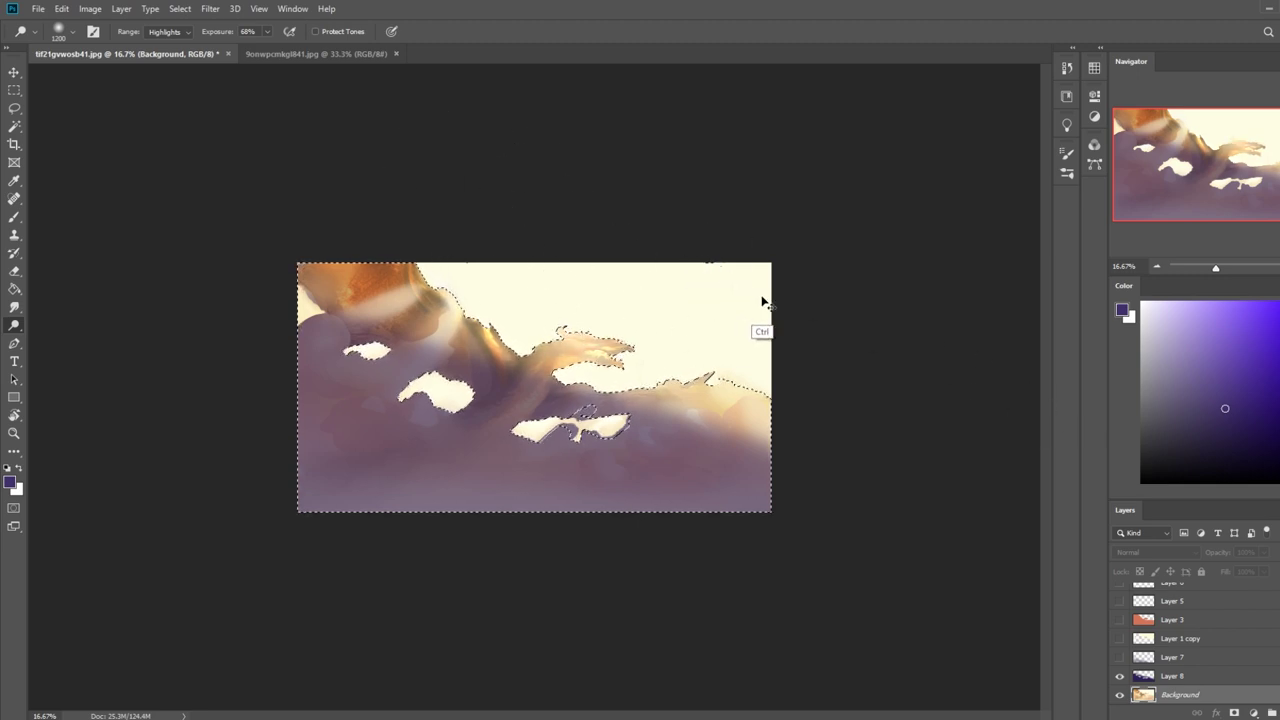
pyautogui.hotkey('ctrl', '-')
pyautogui.hotkey('ctrl', 'd')
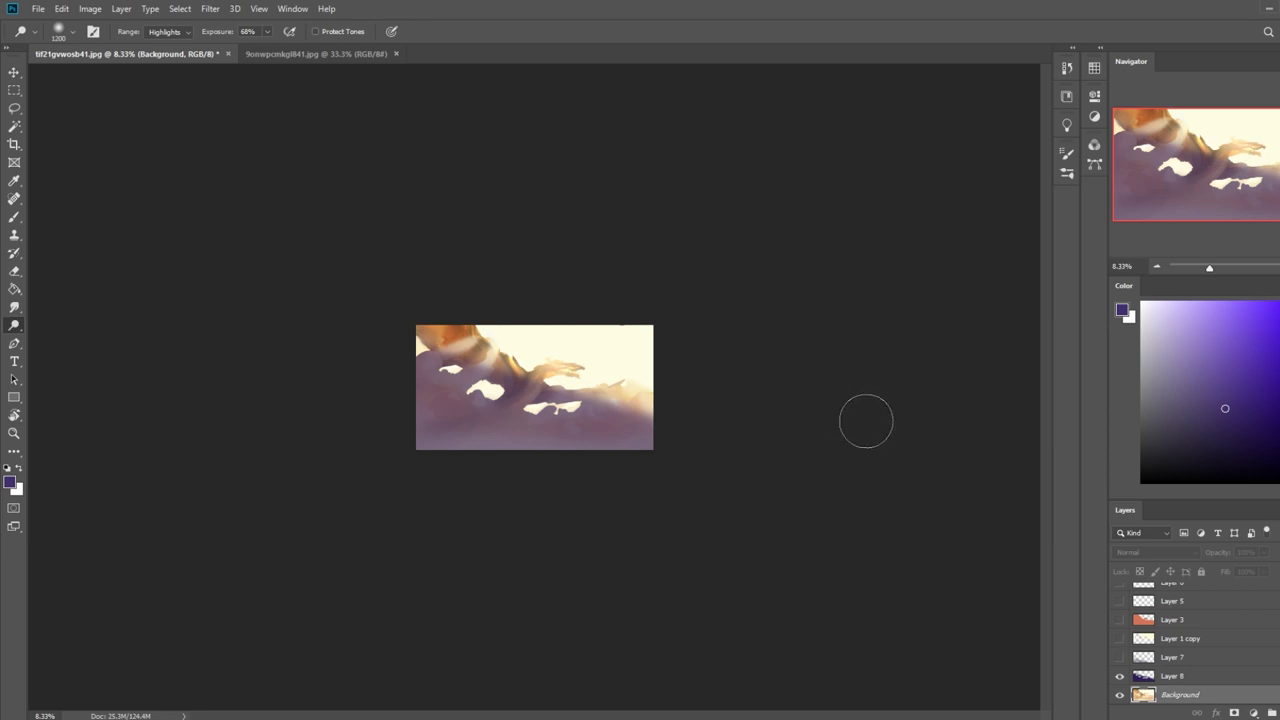
# Switch to the Brush, sample the pale beige beside the dragon's wing, and reduce the brush to about 1200 px.
pyautogui.press('b')
pyautogui.keyDown('alt'); pyautogui.click(495, 352); pyautogui.keyUp('alt')
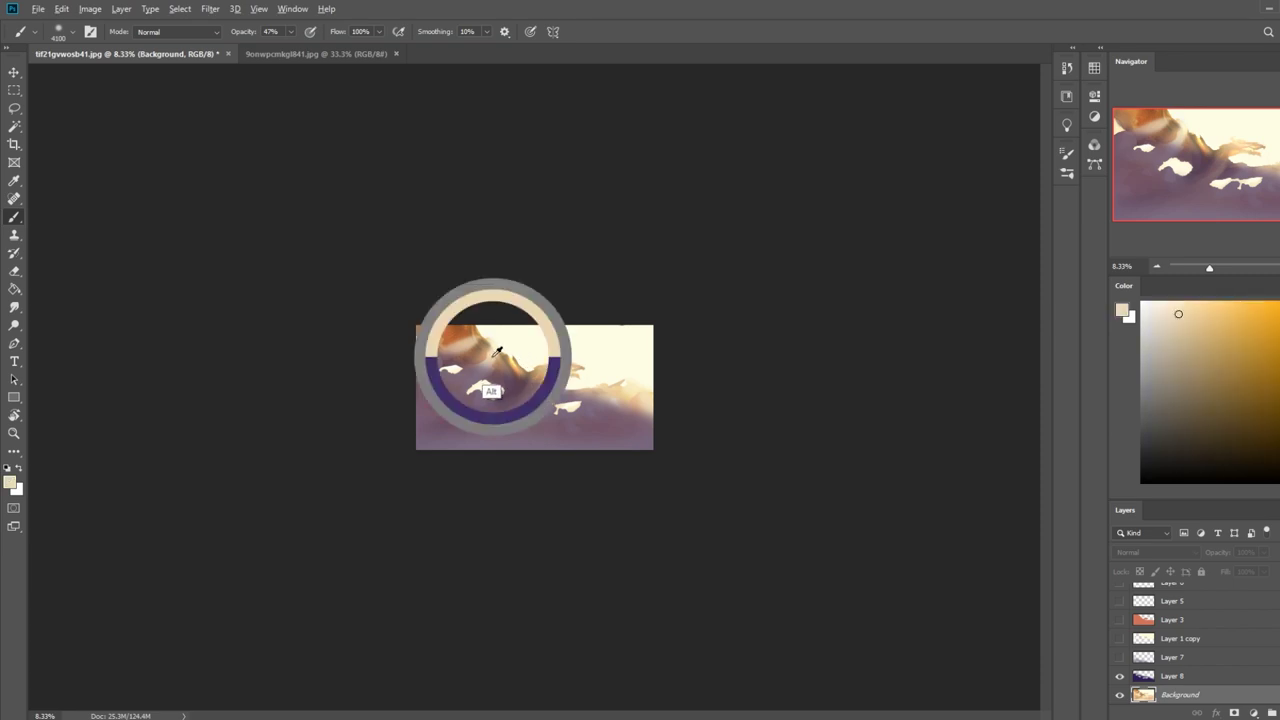
pyautogui.press('[')
pyautogui.press('[')
pyautogui.press('[')
pyautogui.press('[')
pyautogui.press('[')
pyautogui.press('[')
pyautogui.press('[')
pyautogui.press('[')
pyautogui.press('[')
pyautogui.press('[')
pyautogui.press('[')
pyautogui.press('[')
pyautogui.press('[')
pyautogui.press('[')
pyautogui.press('[')
pyautogui.press('[')
pyautogui.press('[')
pyautogui.press('[')
pyautogui.press('[')
pyautogui.press('[')
pyautogui.press('[')
pyautogui.press('[')
pyautogui.press('[')
pyautogui.press('[')
pyautogui.press('[')
pyautogui.press('[')
pyautogui.press('[')
pyautogui.press('[')
pyautogui.press('[')
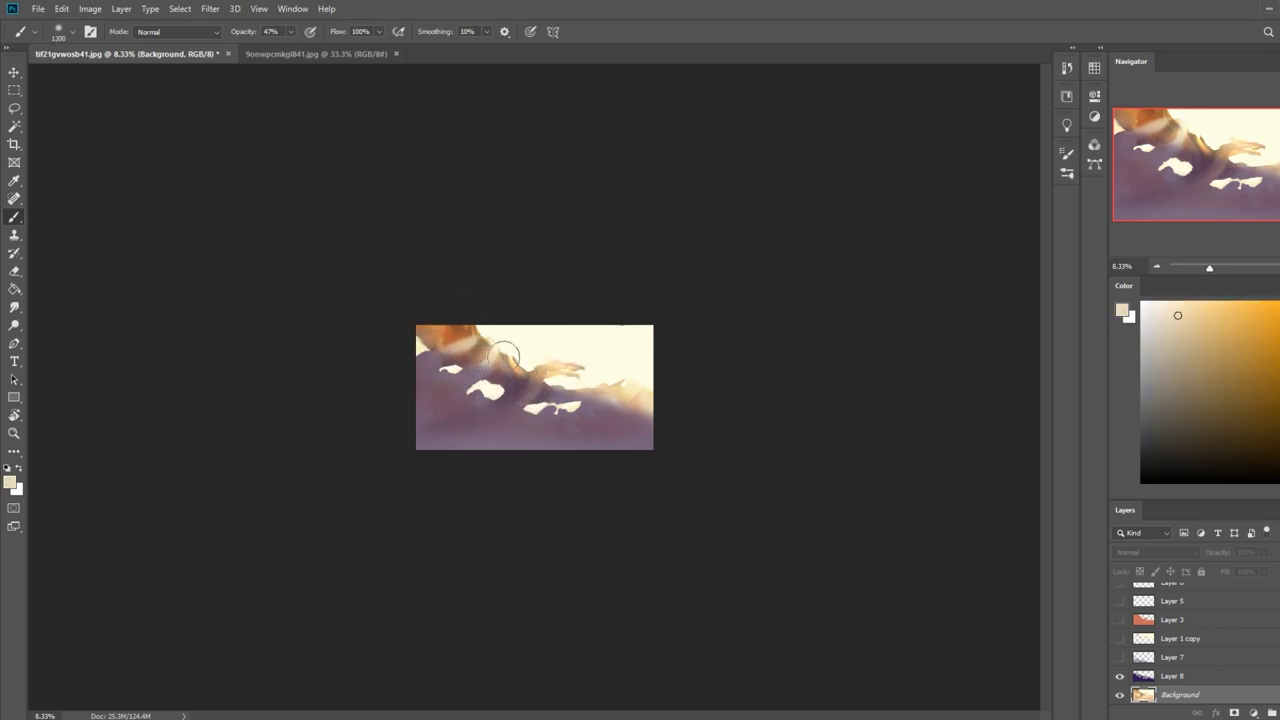
# Switch to the Dodge tool and reduce its brush to 175 px.
pyautogui.click(14, 325)
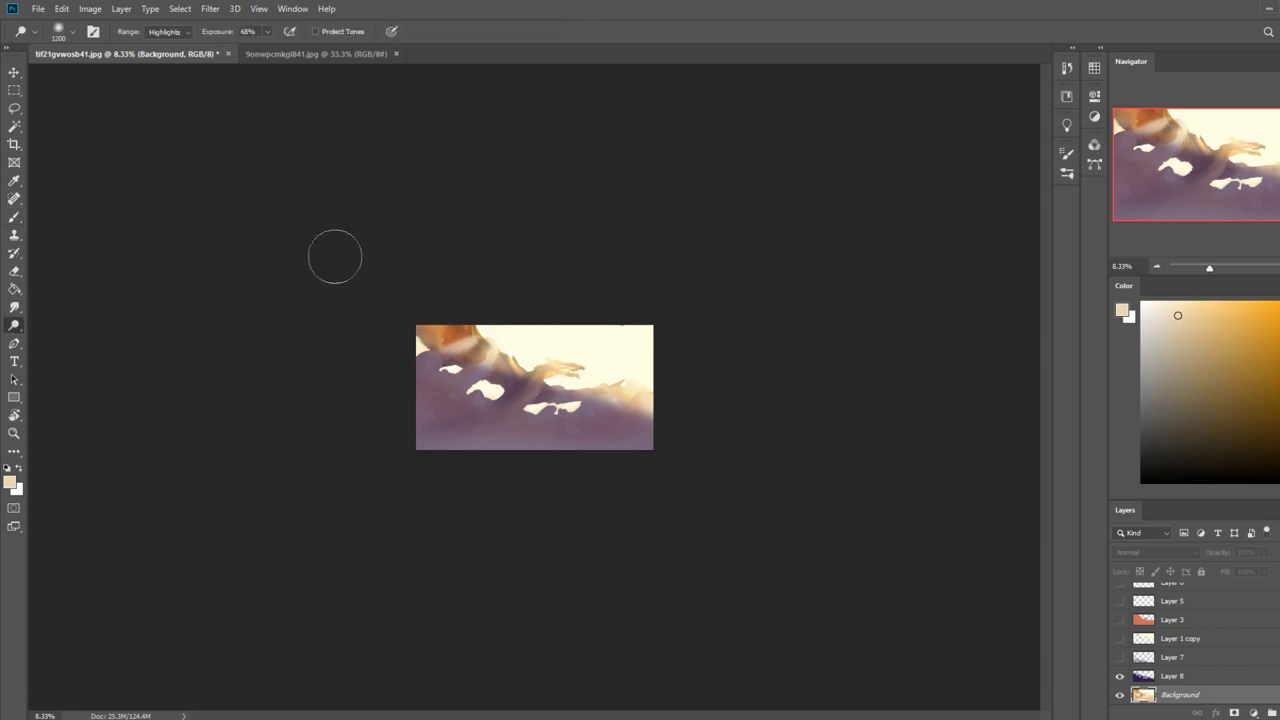
pyautogui.press('[')
pyautogui.press('[')
pyautogui.press('[')
pyautogui.press('[')
pyautogui.press('[')
pyautogui.press('[')
pyautogui.press('[')
pyautogui.press('[')
pyautogui.press('[')
pyautogui.press('[')
pyautogui.press('[')
pyautogui.press('[')
pyautogui.press('[')
pyautogui.press('[')
pyautogui.press('[')
pyautogui.press('[')
pyautogui.press('[')
pyautogui.press('[')
# Compare the painting without Layer 8, merge Layer 8 into the Background, and dodge along the dragon's neck.
pyautogui.click(1119, 677)
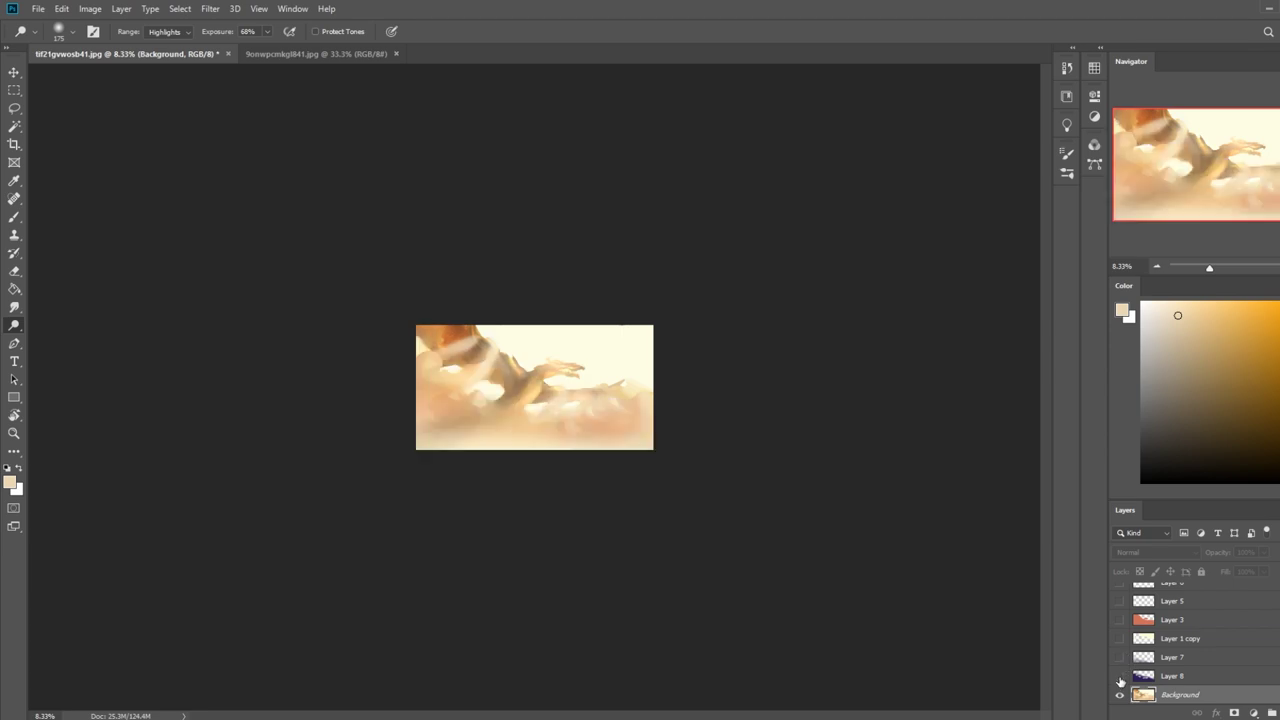
pyautogui.click(1119, 677)
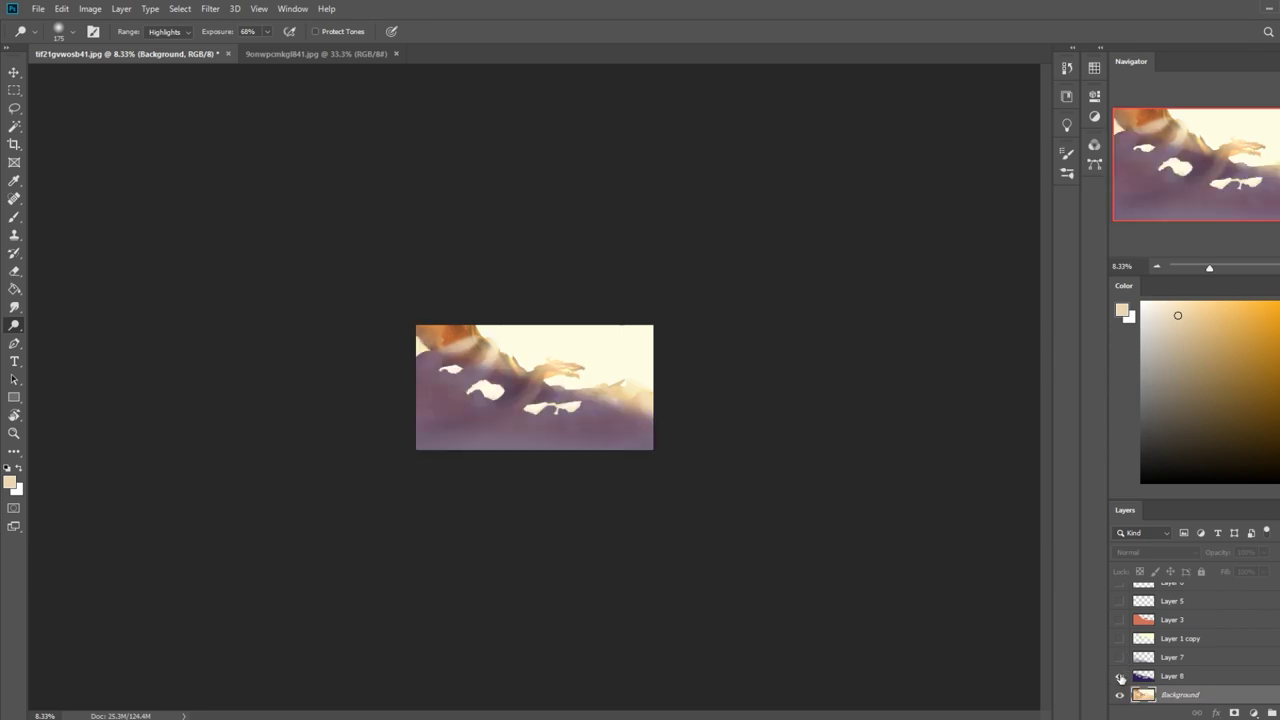
pyautogui.hotkey('ctrl', '+')
pyautogui.hotkey('ctrl', '+')
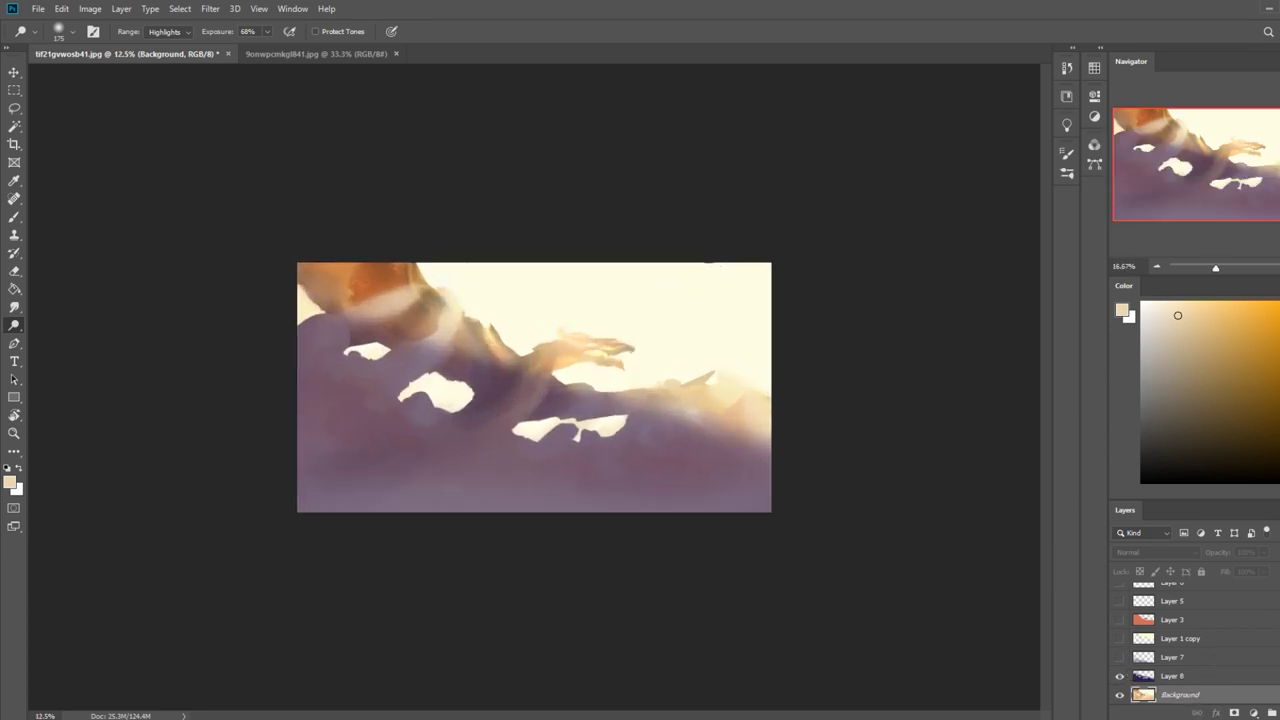
pyautogui.rightClick(1194, 680)
pyautogui.click(1215, 501)
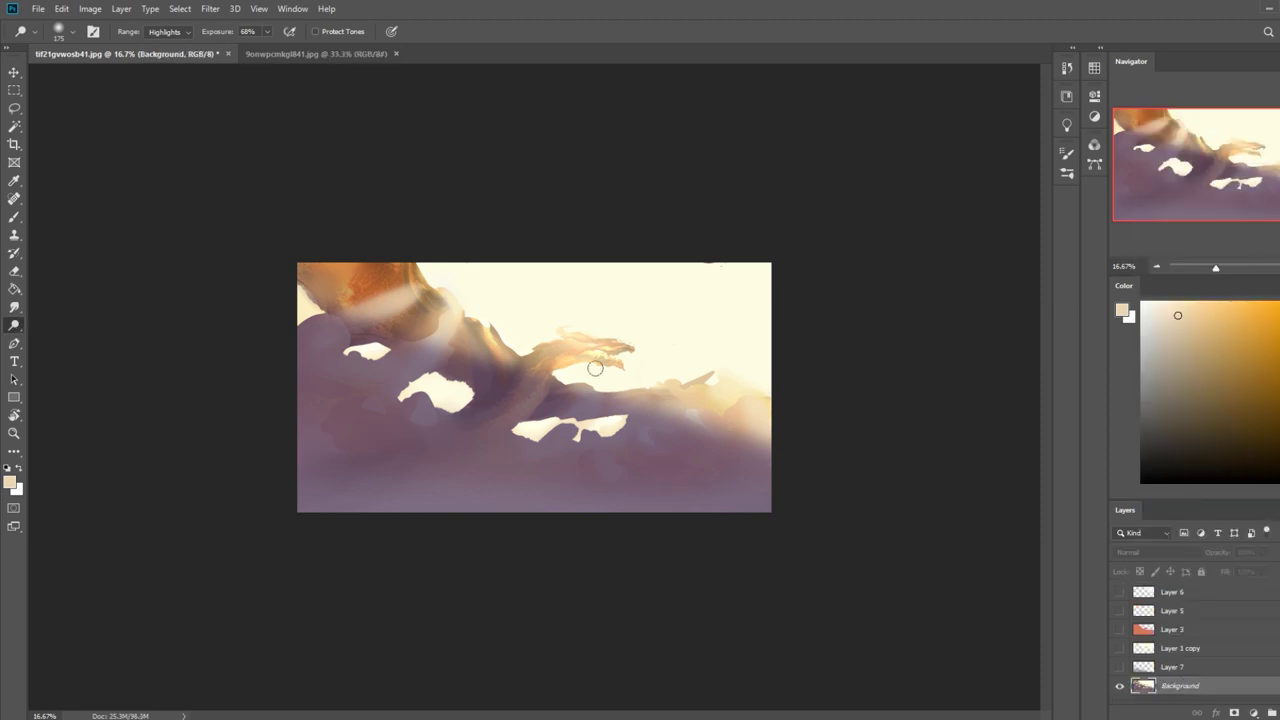
pyautogui.moveTo(558, 364); pyautogui.dragTo(503, 402)
# Brush a pale haze along the painting's lower edge using cream sampled from the sky, a 3800 px brush and 47% opacity.
pyautogui.press('b')
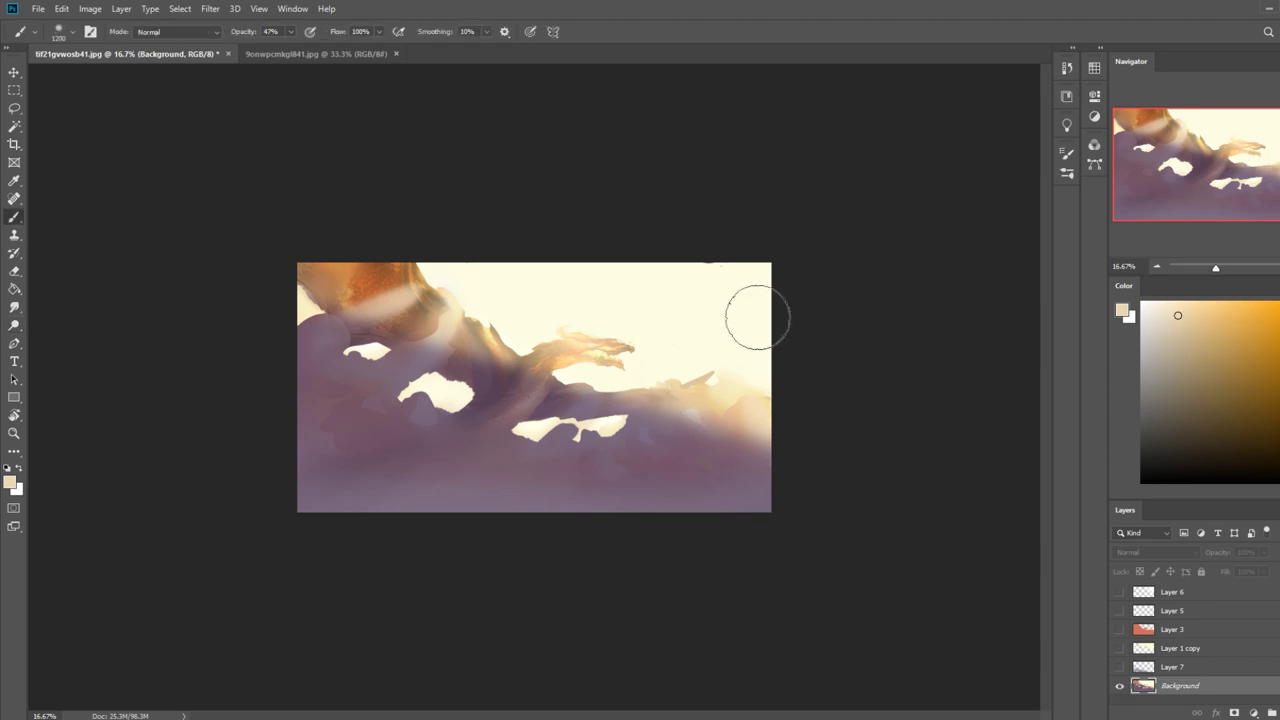
pyautogui.keyDown('alt'); pyautogui.click(704, 310); pyautogui.keyUp('alt')
pyautogui.press(']')
pyautogui.press(']')
pyautogui.press(']')
pyautogui.press(']')
pyautogui.press(']')
pyautogui.press(']')
pyautogui.press(']')
pyautogui.press(']')
pyautogui.press(']')
pyautogui.press(']')
pyautogui.press(']')
pyautogui.press(']')
pyautogui.press(']')
pyautogui.press(']')
pyautogui.press(']')
pyautogui.press(']')
pyautogui.press(']')
pyautogui.press(']')
pyautogui.press(']')
pyautogui.press(']')
pyautogui.moveTo(743, 549); pyautogui.dragTo(279, 565)
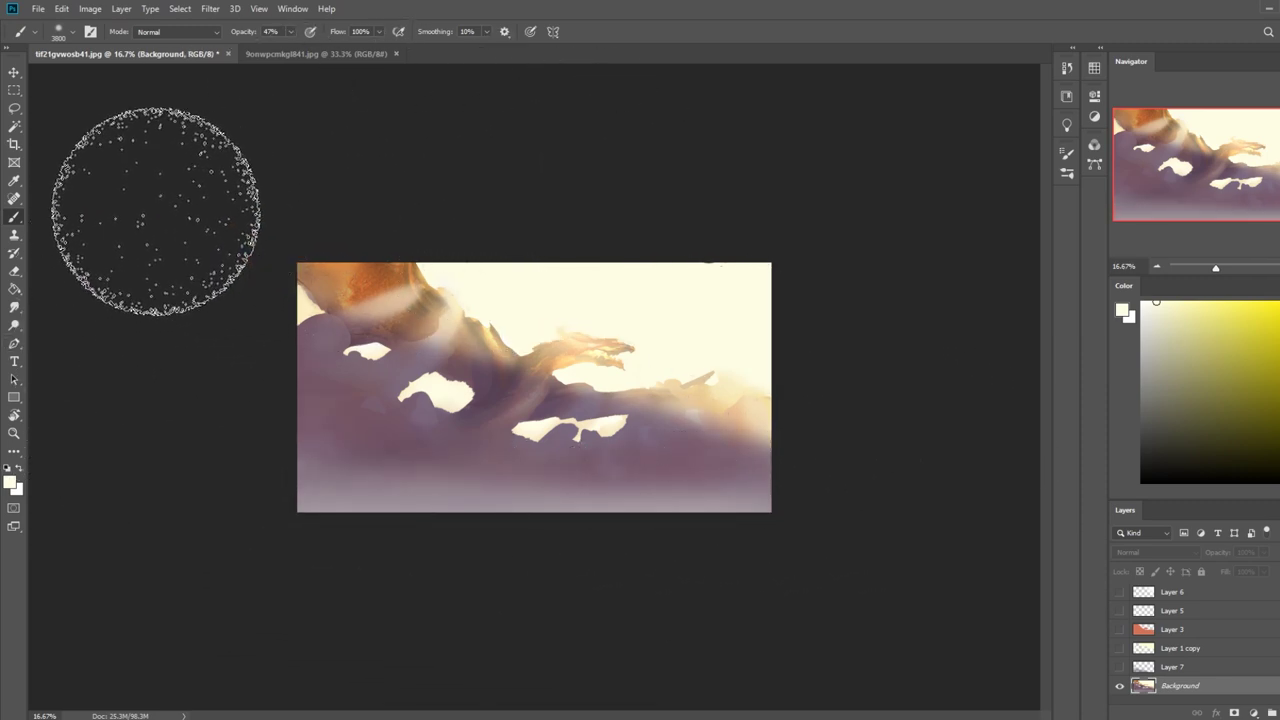
# Switch to the Smudge tool, return to the marquee tool, and clear any active selection.
pyautogui.click(13, 307)
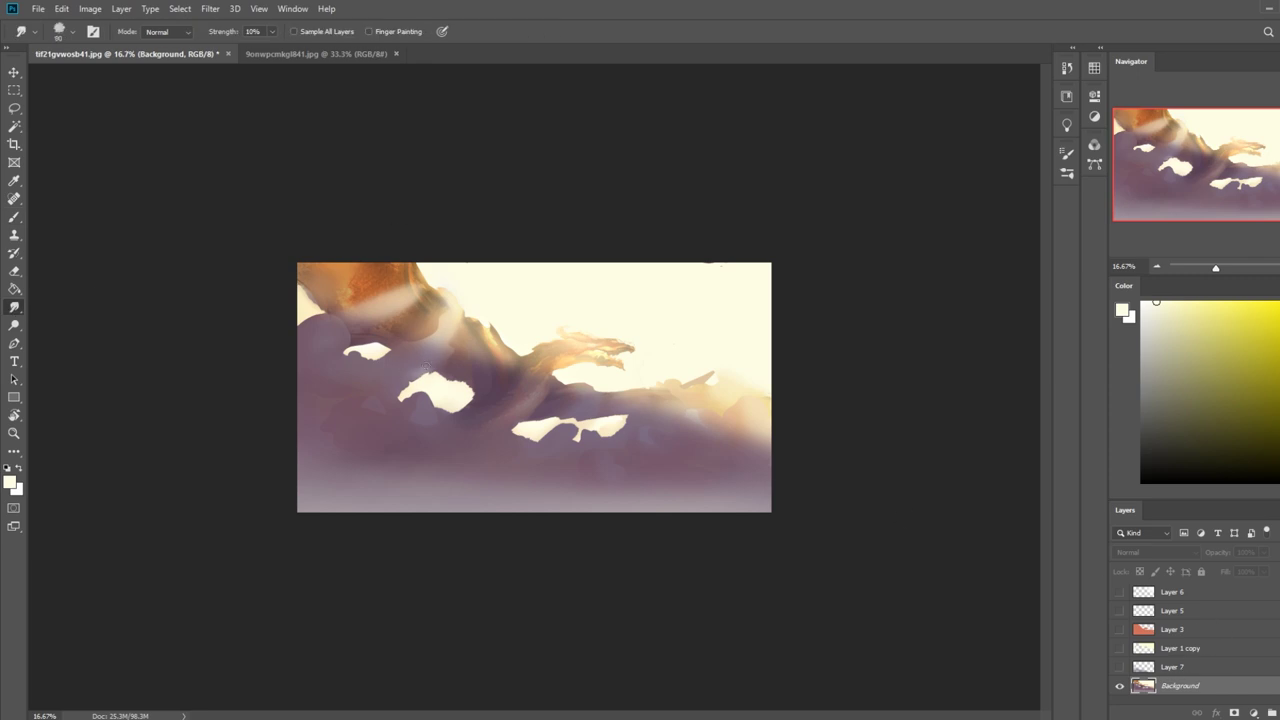
pyautogui.press('m')
pyautogui.rightClick(541, 380)
pyautogui.click(570, 388)
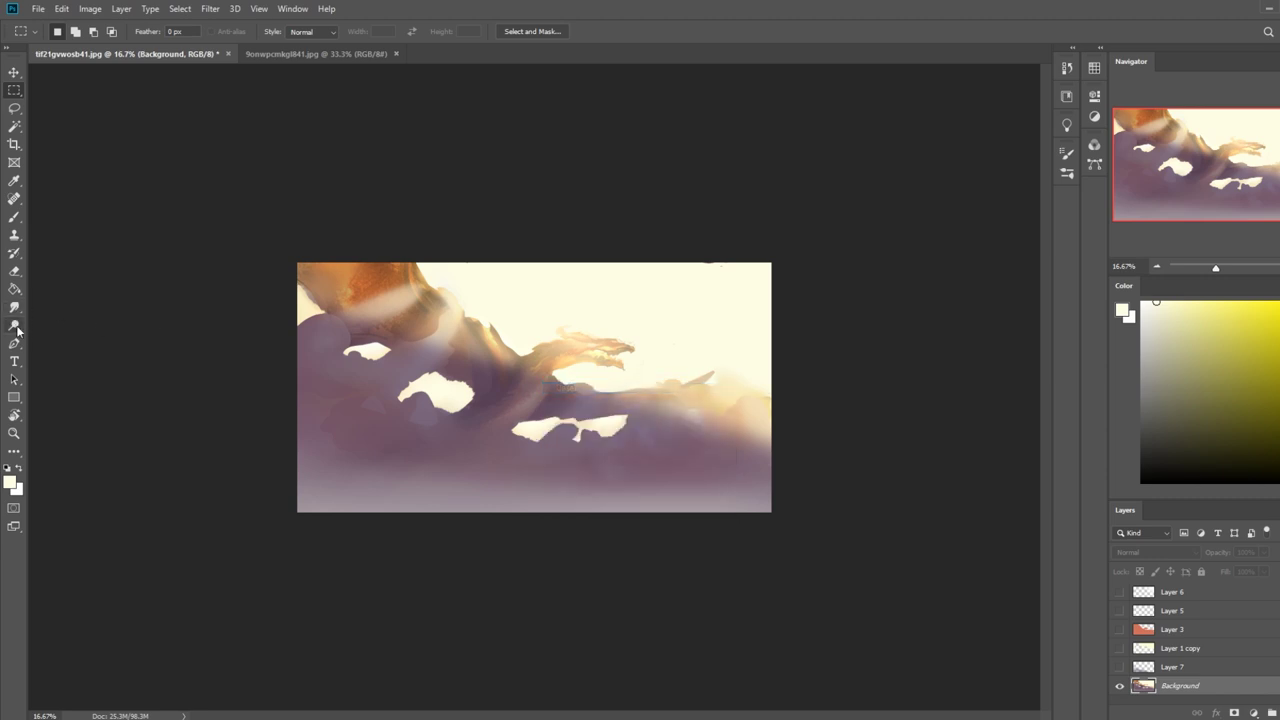
# Smudge the edges of the cloud gaps into soft puffs using the Smudge tool at 10% strength.
pyautogui.click(14, 306)
pyautogui.moveTo(426, 378)
pyautogui.mouseDown()
pyautogui.moveTo(414, 368)
pyautogui.moveTo(405, 398)
pyautogui.mouseUp()
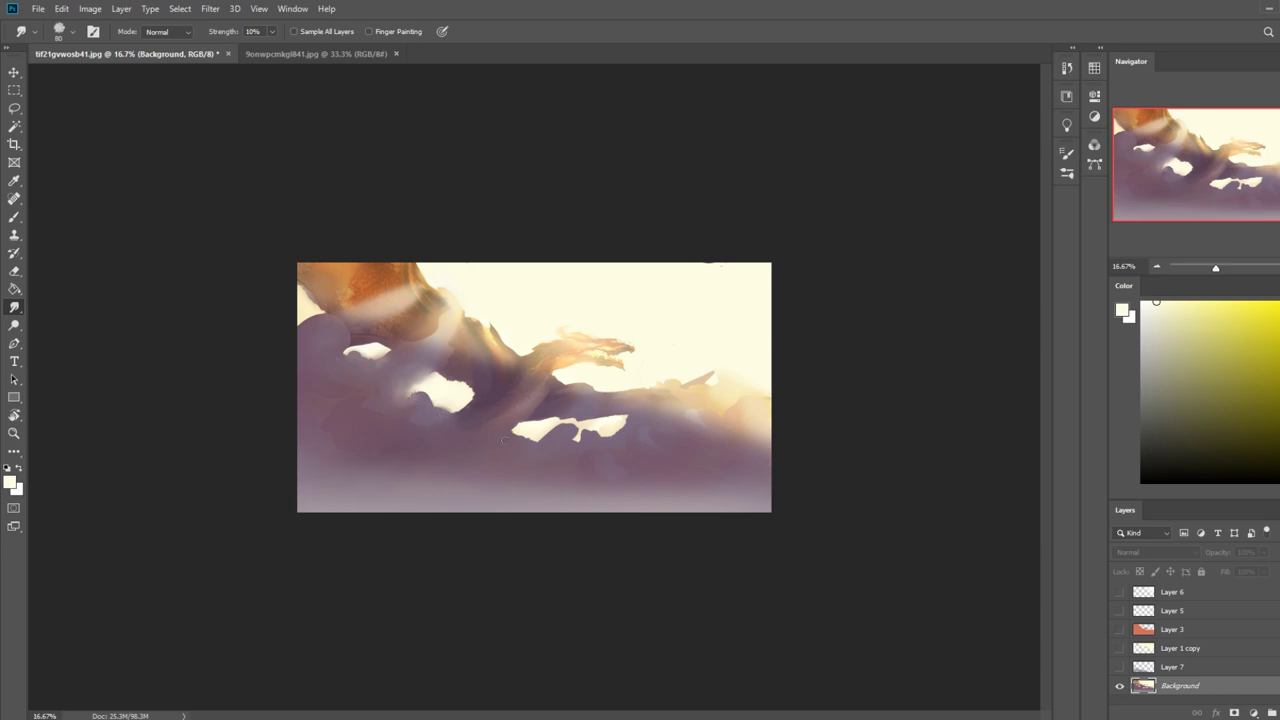
pyautogui.moveTo(505, 440); pyautogui.dragTo(525, 437)
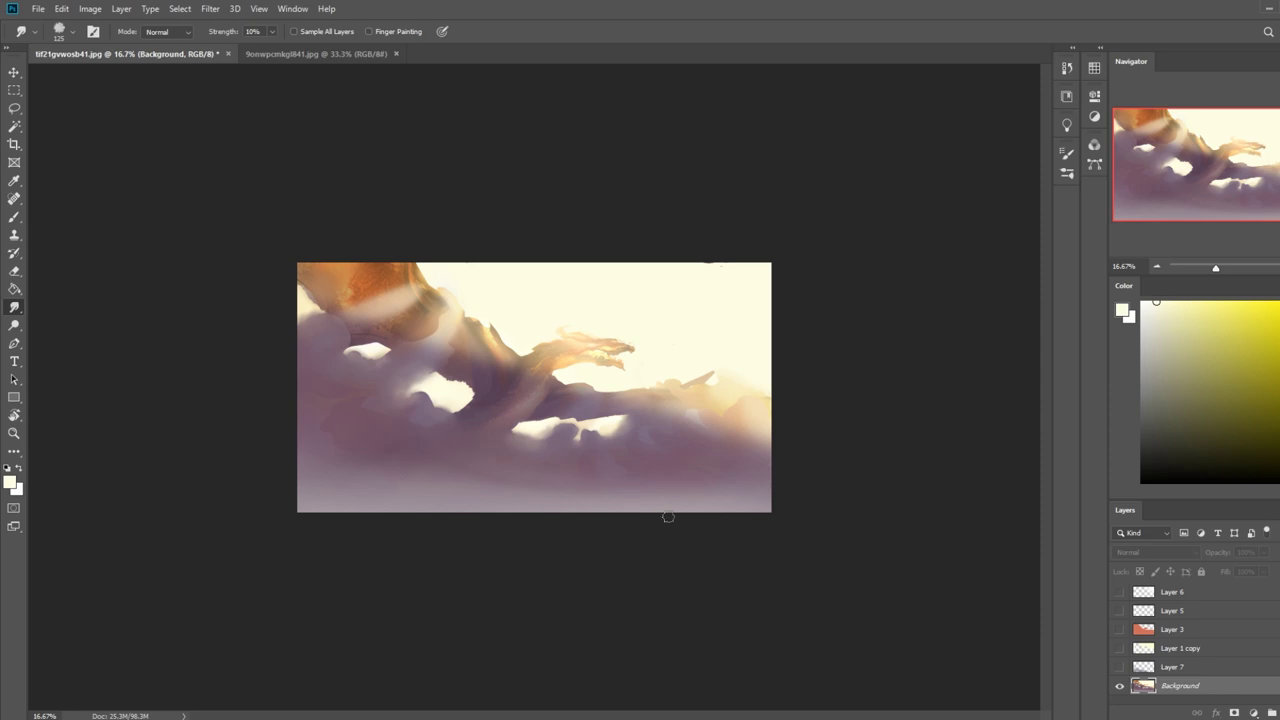
# Desaturate the haze along the painting's lower edge using the Sponge tool in Desaturate mode with a 900 px brush.
pyautogui.rightClick(15, 327)
pyautogui.click(74, 353)
pyautogui.press(']')
pyautogui.press(']')
pyautogui.press(']')
pyautogui.press(']')
pyautogui.press(']')
pyautogui.press(']')
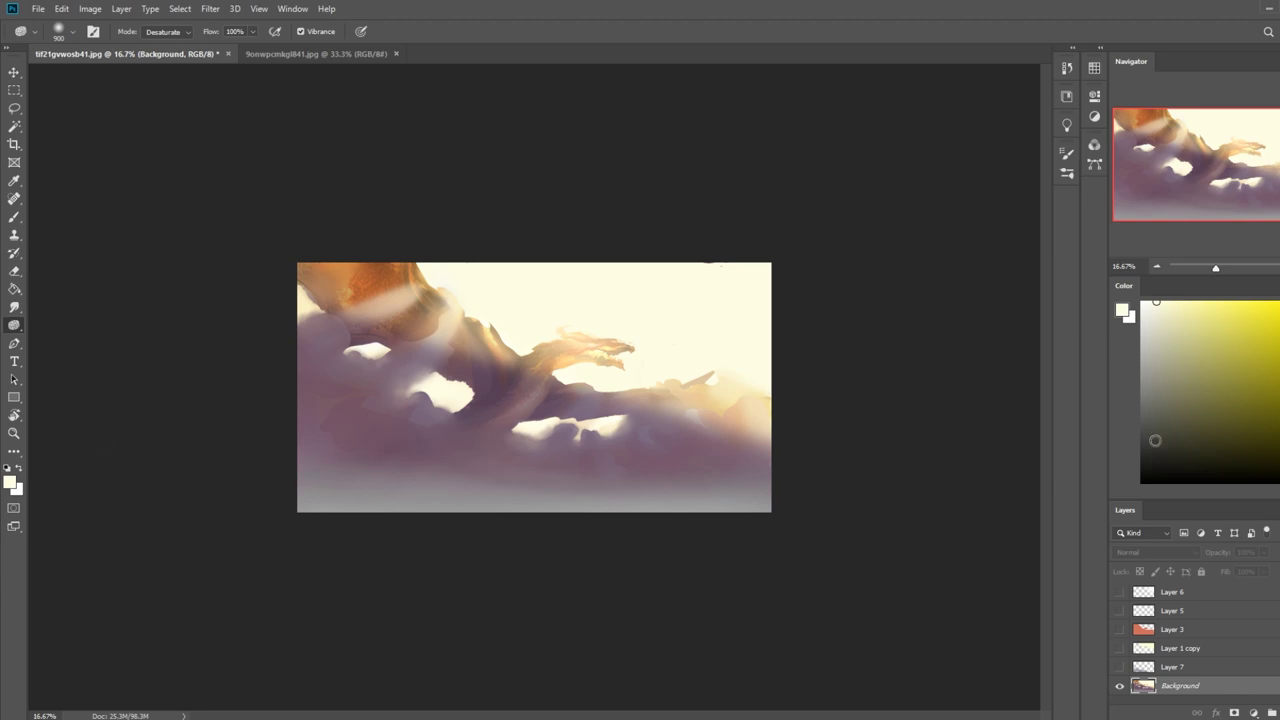
pyautogui.click(252, 31)
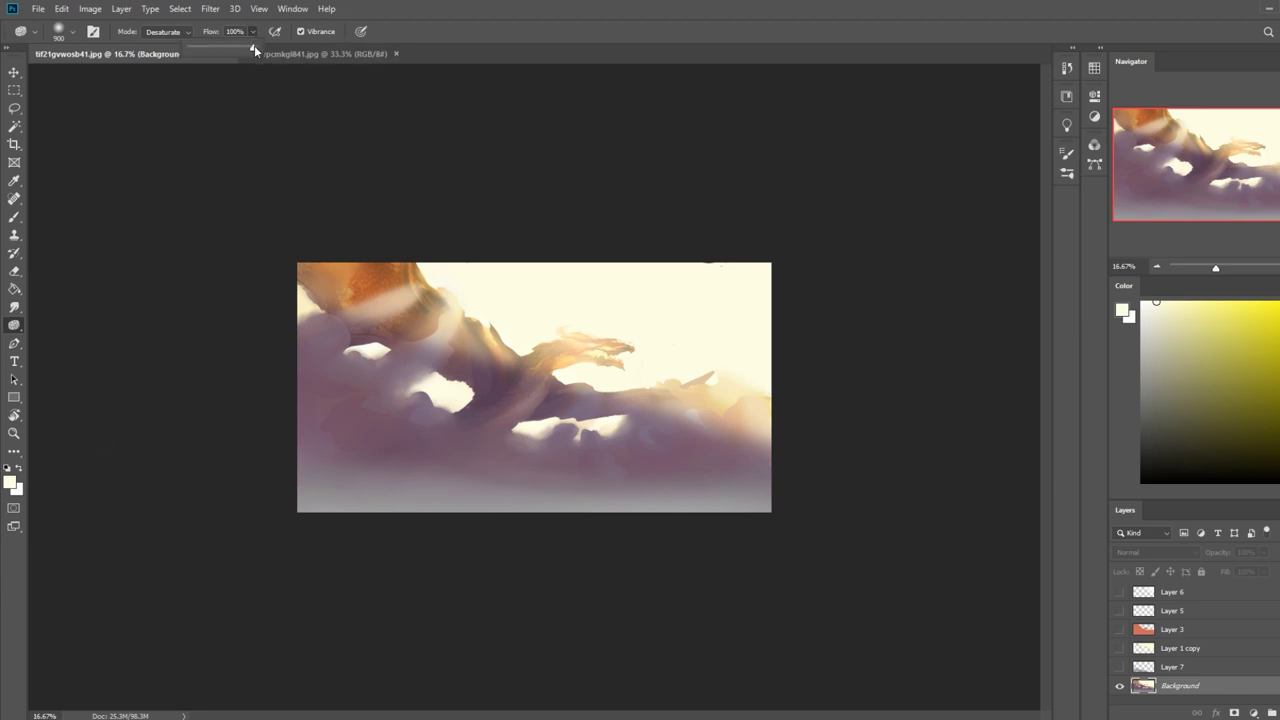
pyautogui.click(866, 516)
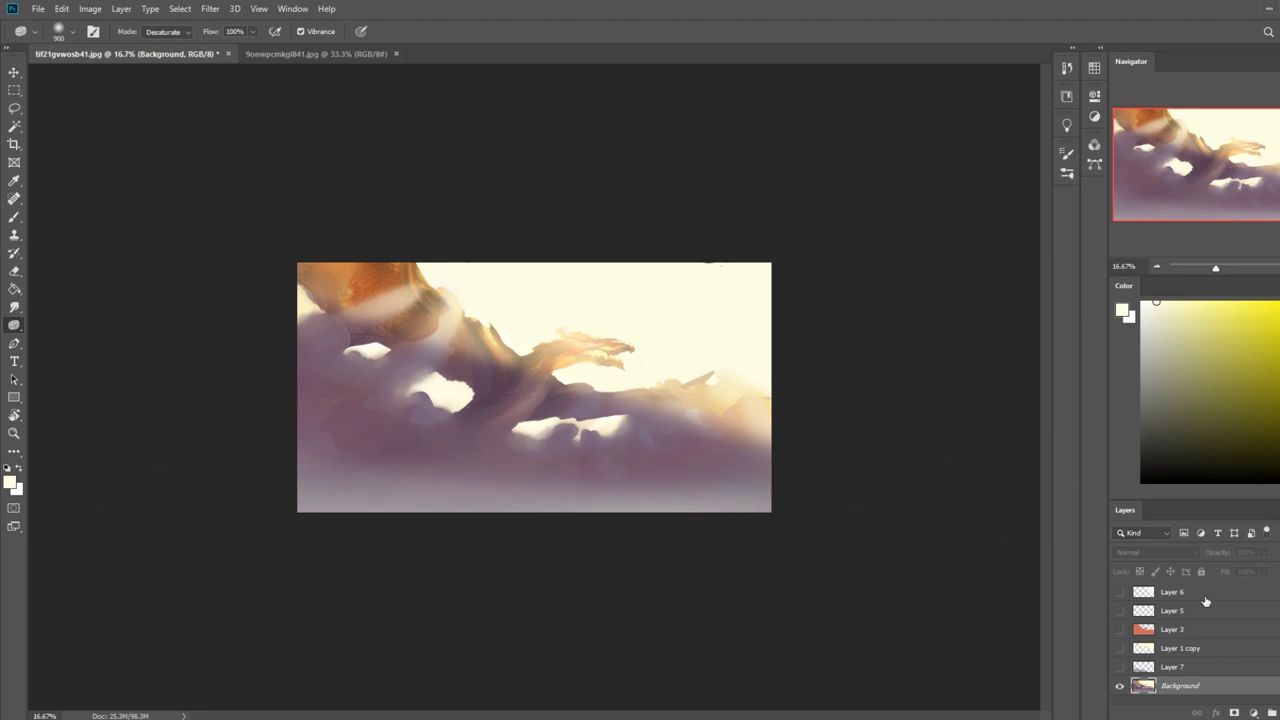
# Lasso combined shadow shapes on the dragon's head along the horn, the upper jaw, the lower jaw and behind the horn.
pyautogui.press('z')
pyautogui.moveTo(470, 285); pyautogui.dragTo(712, 398)
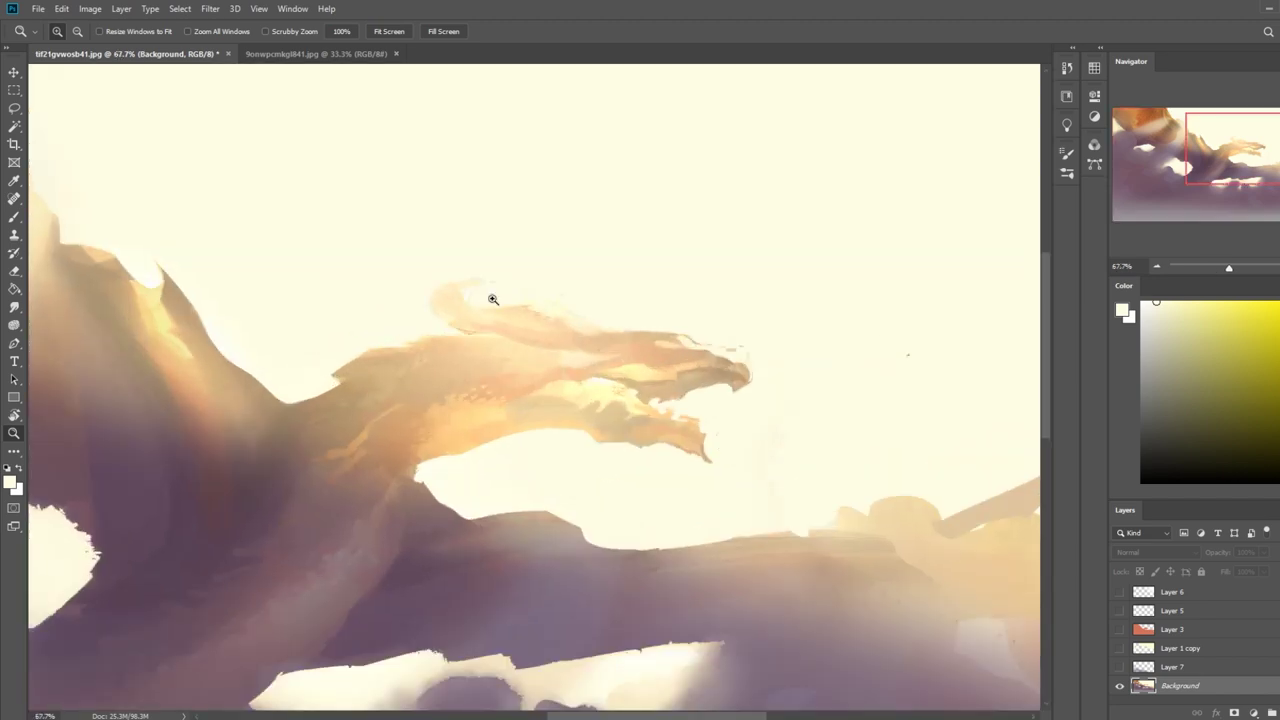
pyautogui.press('l')
pyautogui.moveTo(463, 287)
pyautogui.mouseDown()
pyautogui.moveTo(481, 326)
pyautogui.moveTo(532, 342)
pyautogui.moveTo(459, 333)
pyautogui.moveTo(436, 318)
pyautogui.moveTo(455, 281)
pyautogui.mouseUp()
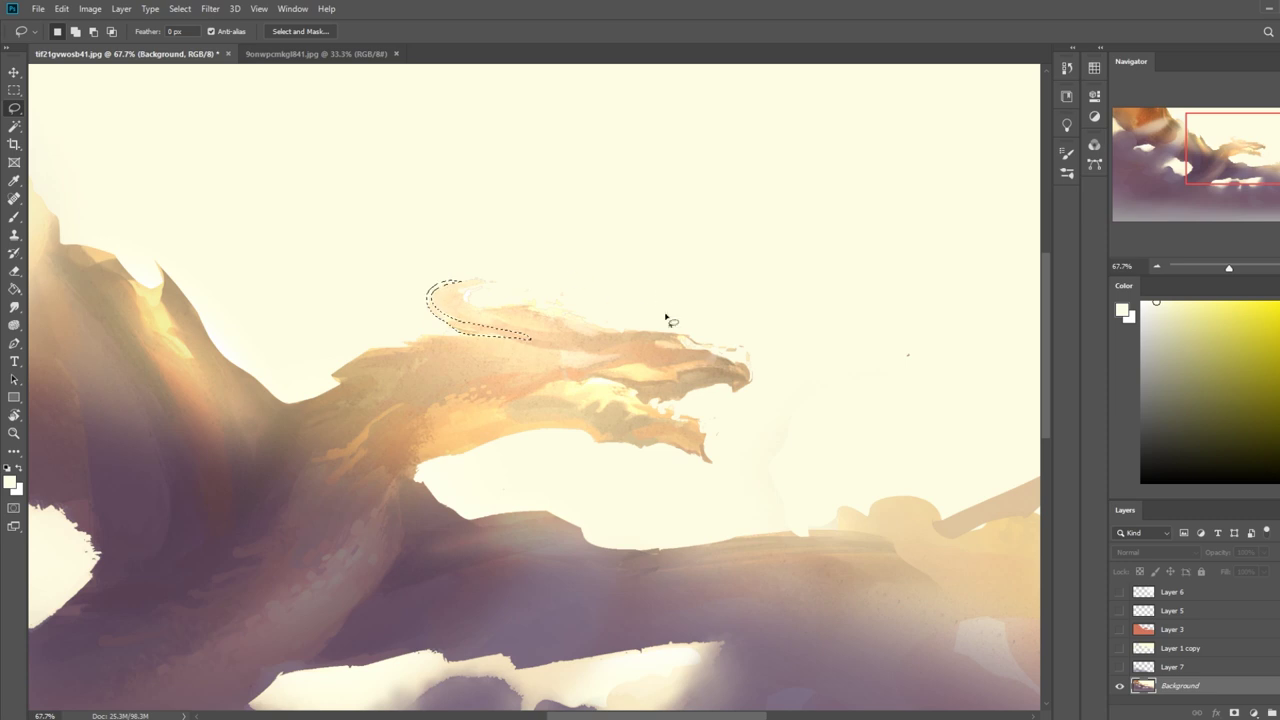
pyautogui.press('shift')
pyautogui.moveTo(733, 391)
pyautogui.mouseDown()
pyautogui.moveTo(629, 386)
pyautogui.moveTo(646, 398)
pyautogui.moveTo(736, 388)
pyautogui.mouseUp()
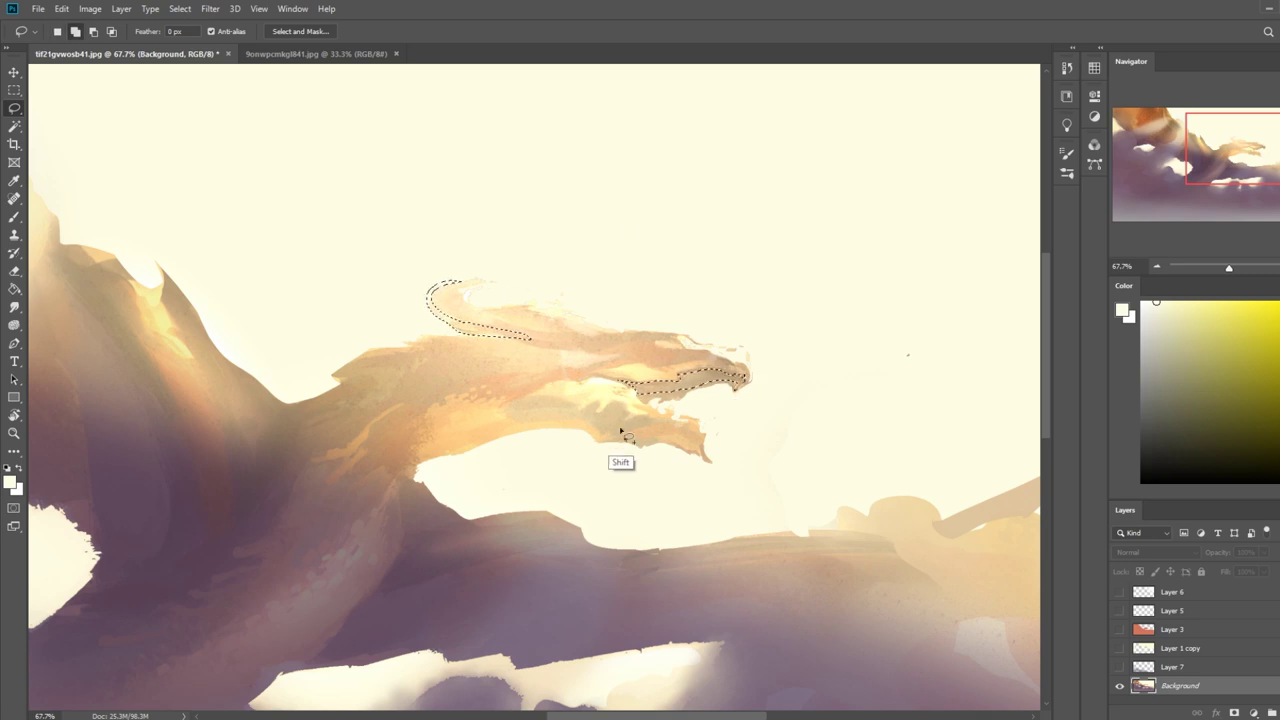
pyautogui.moveTo(599, 440)
pyautogui.mouseDown()
pyautogui.moveTo(475, 418)
pyautogui.moveTo(451, 454)
pyautogui.moveTo(598, 437)
pyautogui.mouseUp()
pyautogui.moveTo(507, 404)
pyautogui.mouseDown()
pyautogui.moveTo(562, 478)
pyautogui.moveTo(600, 442)
pyautogui.mouseUp()
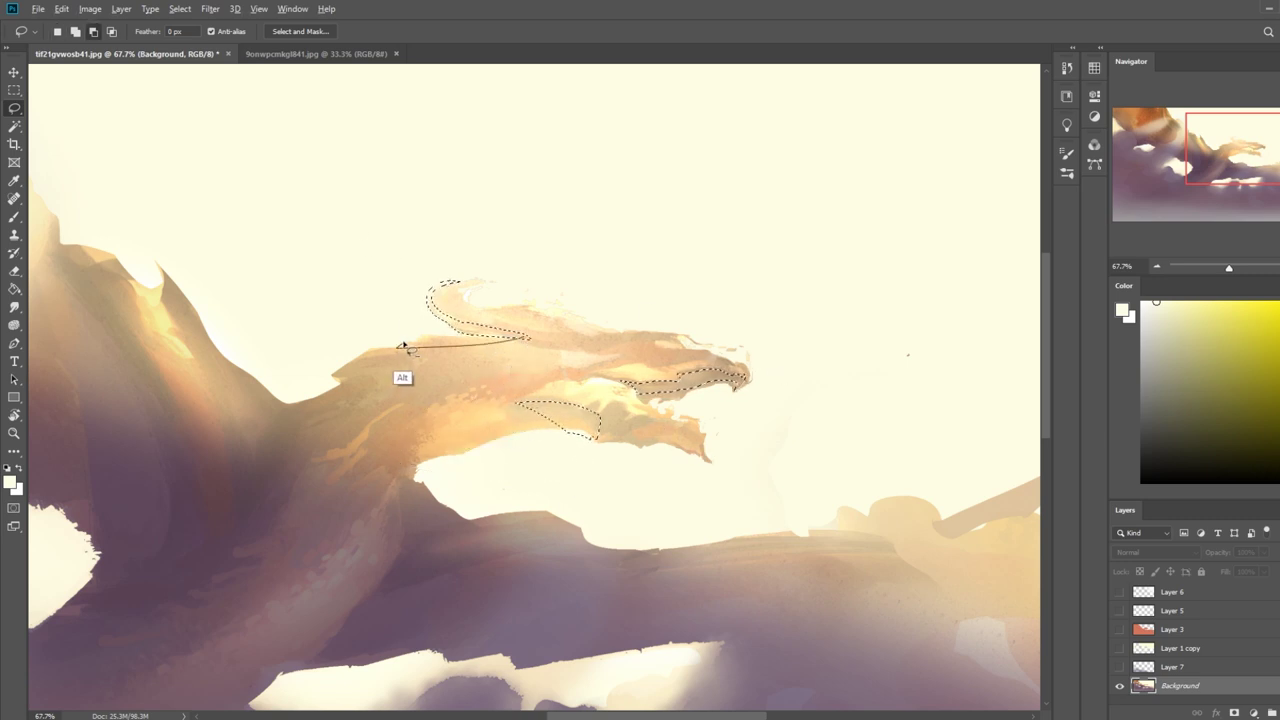
pyautogui.press('shift')
pyautogui.moveTo(419, 343)
pyautogui.mouseDown()
pyautogui.moveTo(531, 342)
pyautogui.moveTo(478, 343)
pyautogui.mouseUp()
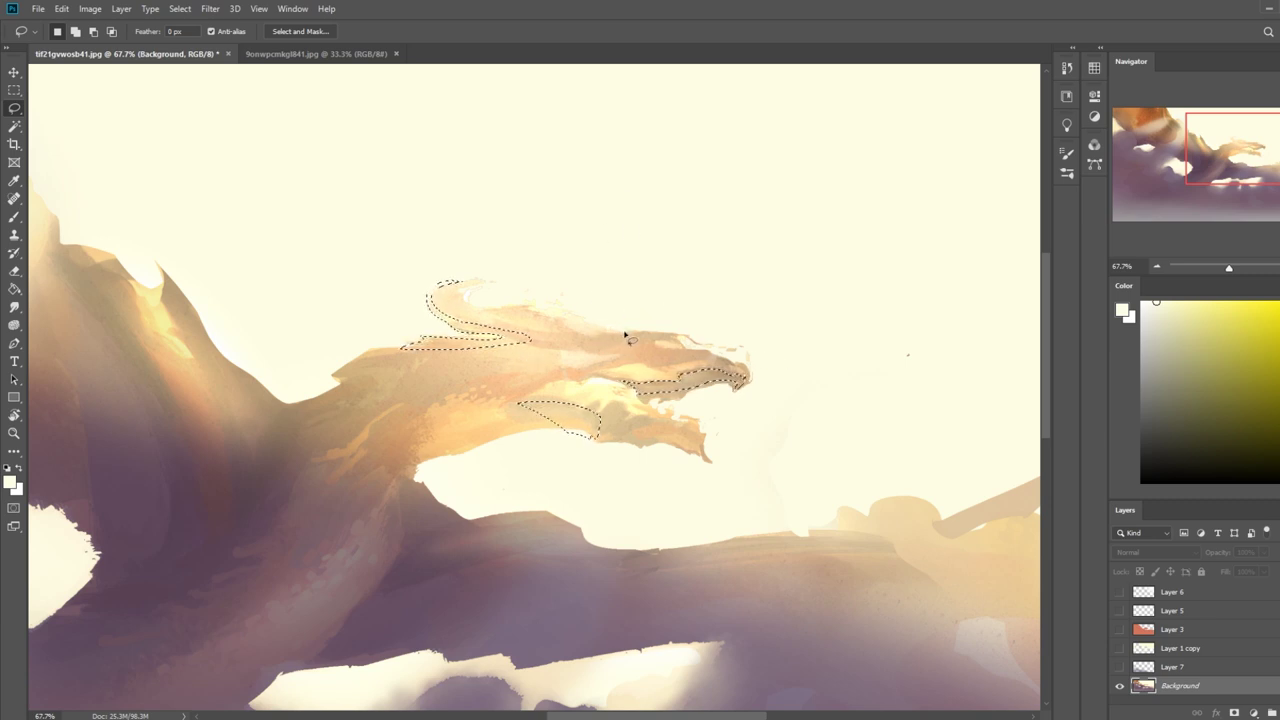
# Shade the selected head shapes at 47% brush opacity, sampling purple-grey from the clouds and warm tones from the head.
pyautogui.hotkey('ctrl', 'd')
pyautogui.press('b')
pyautogui.hotkey('ctrl', '0')
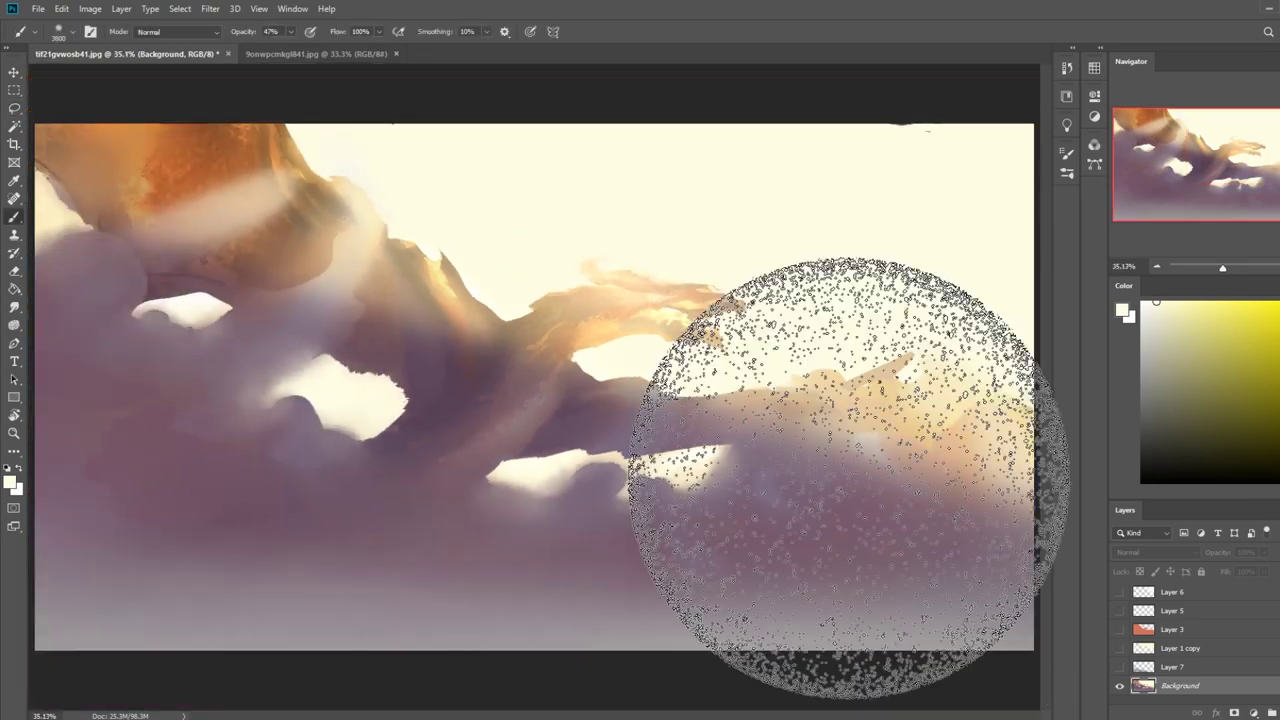
pyautogui.keyDown('alt'); pyautogui.click(766, 449); pyautogui.keyUp('alt')
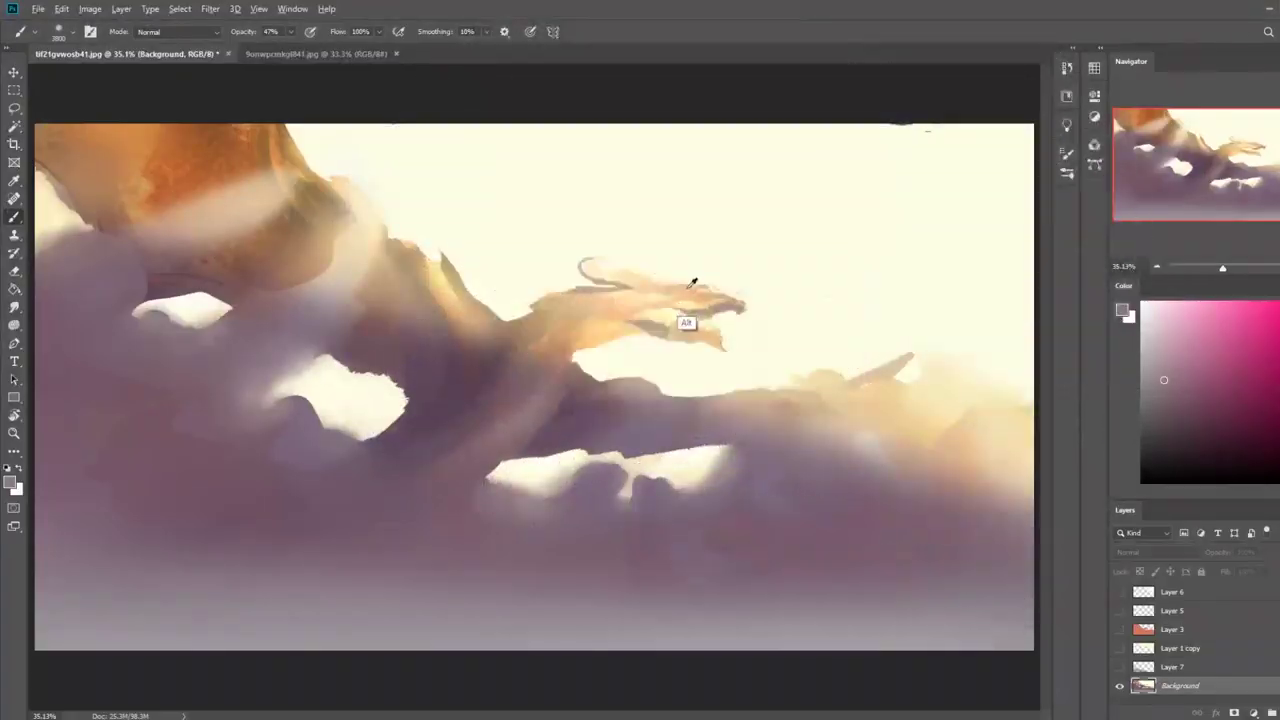
pyautogui.keyDown('alt'); pyautogui.click(724, 299); pyautogui.keyUp('alt')
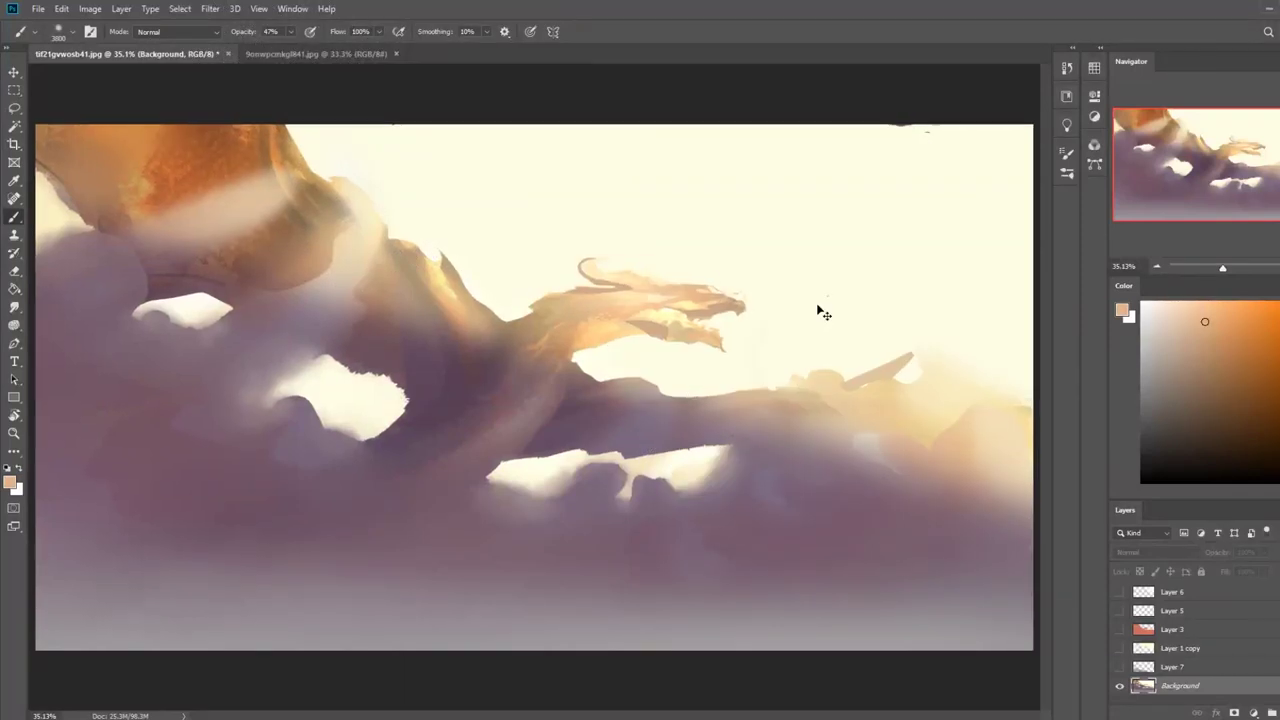
pyautogui.hotkey('ctrl', '-')
pyautogui.hotkey('ctrl', '-')
pyautogui.hotkey('ctrl', '-')
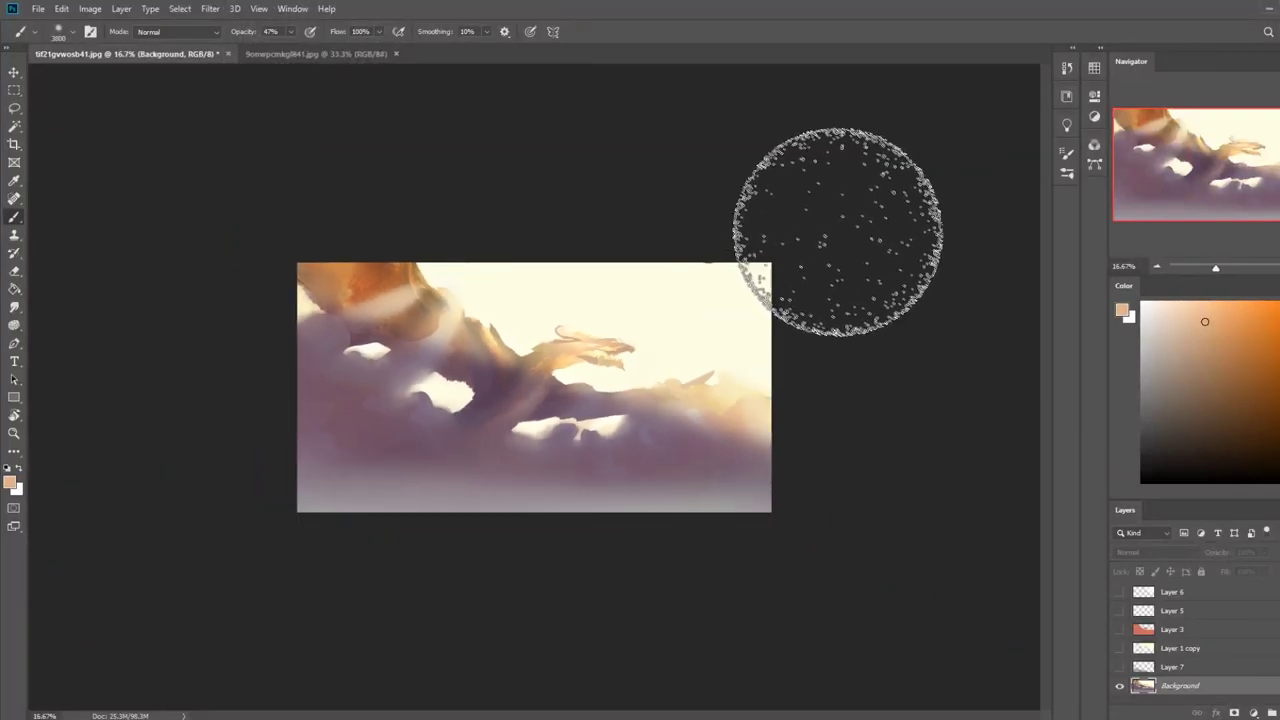
pyautogui.press('alt')
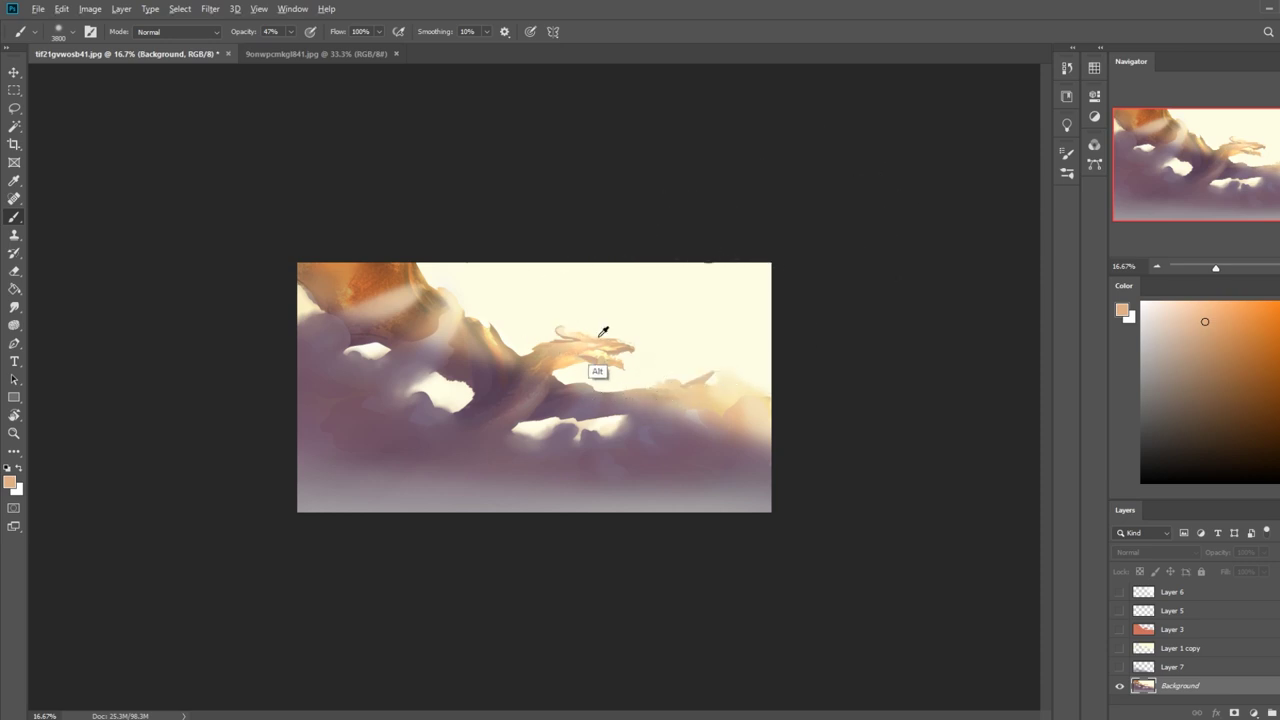
pyautogui.keyDown('alt'); pyautogui.click(603, 331); pyautogui.keyUp('alt')
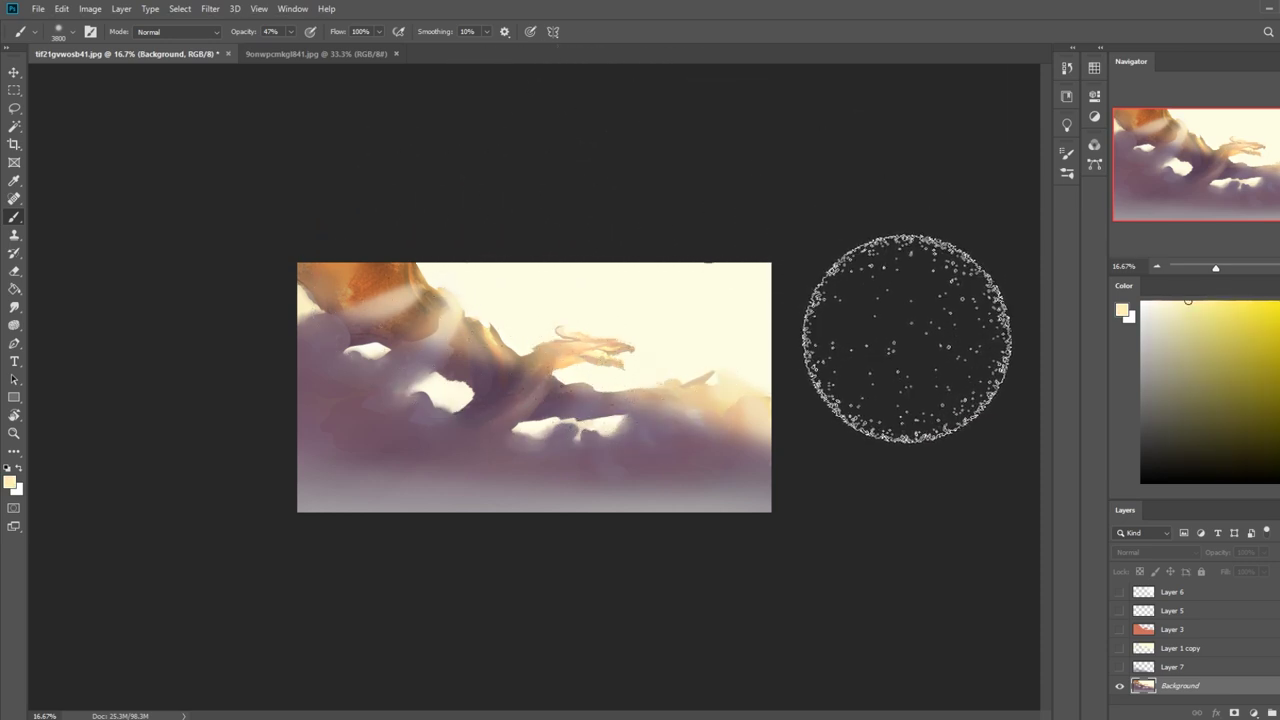
# Lasso the curved tip of the dragon's horn and hide the selection outline.
pyautogui.press('z')
pyautogui.click(664, 383)
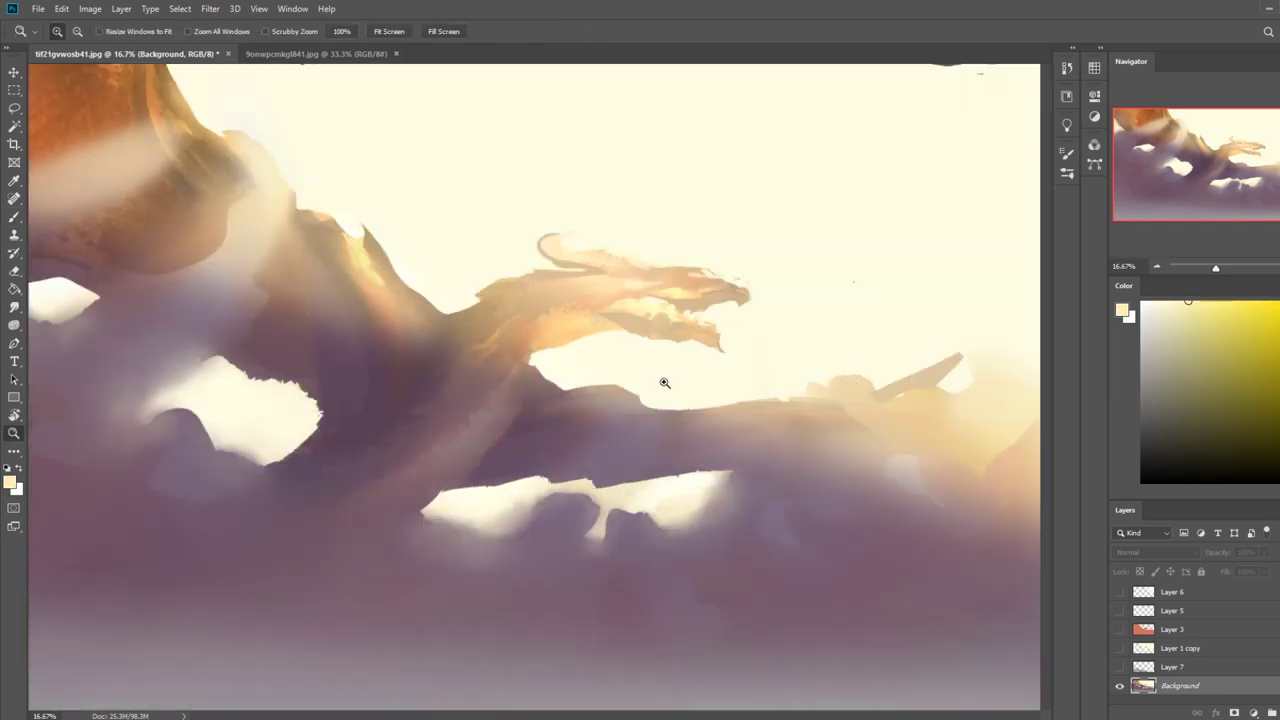
pyautogui.press('l')
pyautogui.moveTo(342, 257)
pyautogui.mouseDown()
pyautogui.moveTo(292, 261)
pyautogui.moveTo(280, 285)
pyautogui.moveTo(310, 314)
pyautogui.moveTo(332, 316)
pyautogui.moveTo(342, 257)
pyautogui.mouseUp()
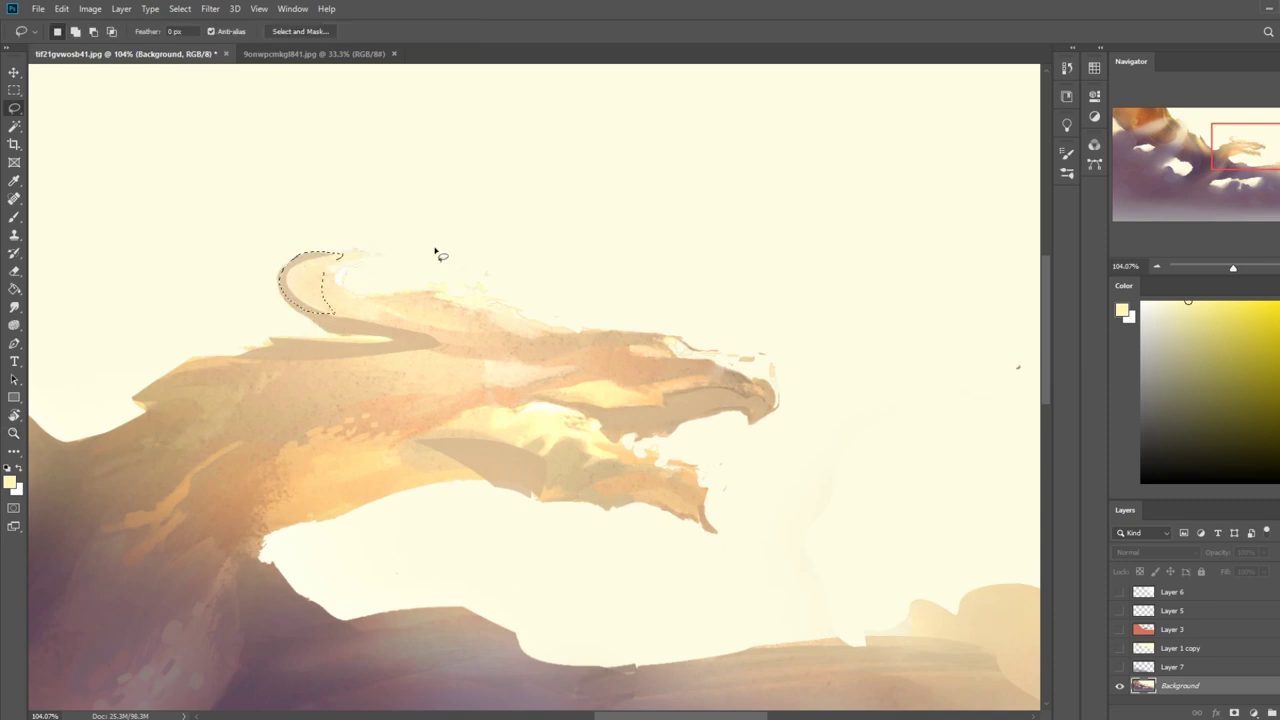
pyautogui.hotkey('ctrl', 'h')
# Paint the selected horn tip with pale peach sampled from it, using an 80 px brush at 100% opacity.
pyautogui.press('b')
pyautogui.keyDown('alt'); pyautogui.click(308, 267); pyautogui.keyUp('alt')
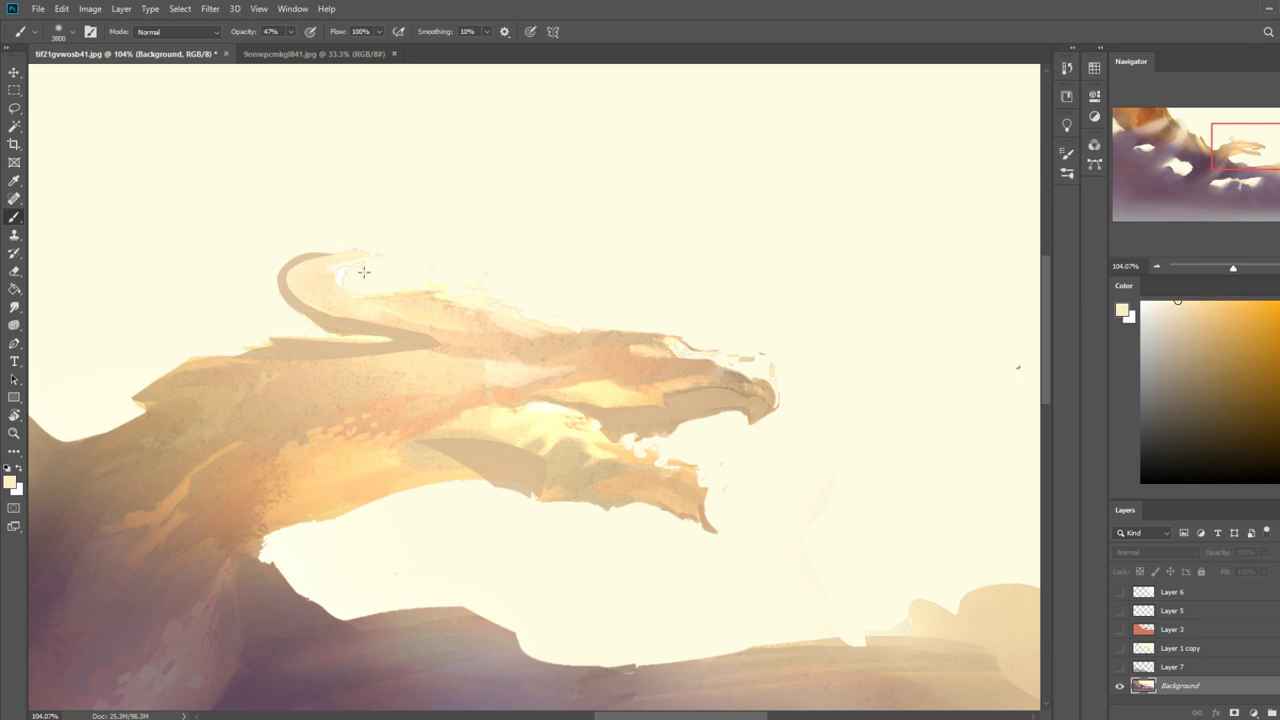
pyautogui.press('[')
pyautogui.press('[')
pyautogui.press('[')
pyautogui.press('[')
pyautogui.press('[')
pyautogui.press('[')
pyautogui.press('[')
pyautogui.press('[')
pyautogui.press('0')
pyautogui.moveTo(323, 246); pyautogui.dragTo(382, 291)
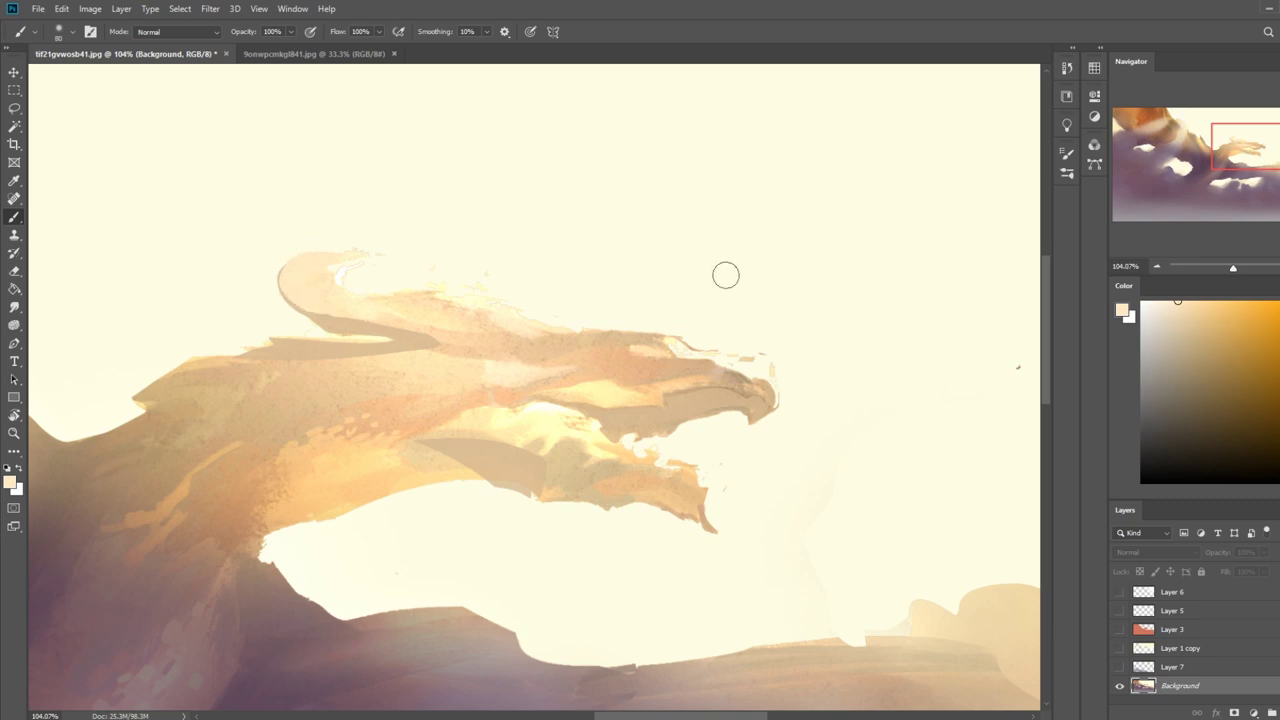
pyautogui.hotkey('ctrl', '-')
pyautogui.hotkey('ctrl', '-')
pyautogui.hotkey('ctrl', '-')
pyautogui.hotkey('ctrl', '-')
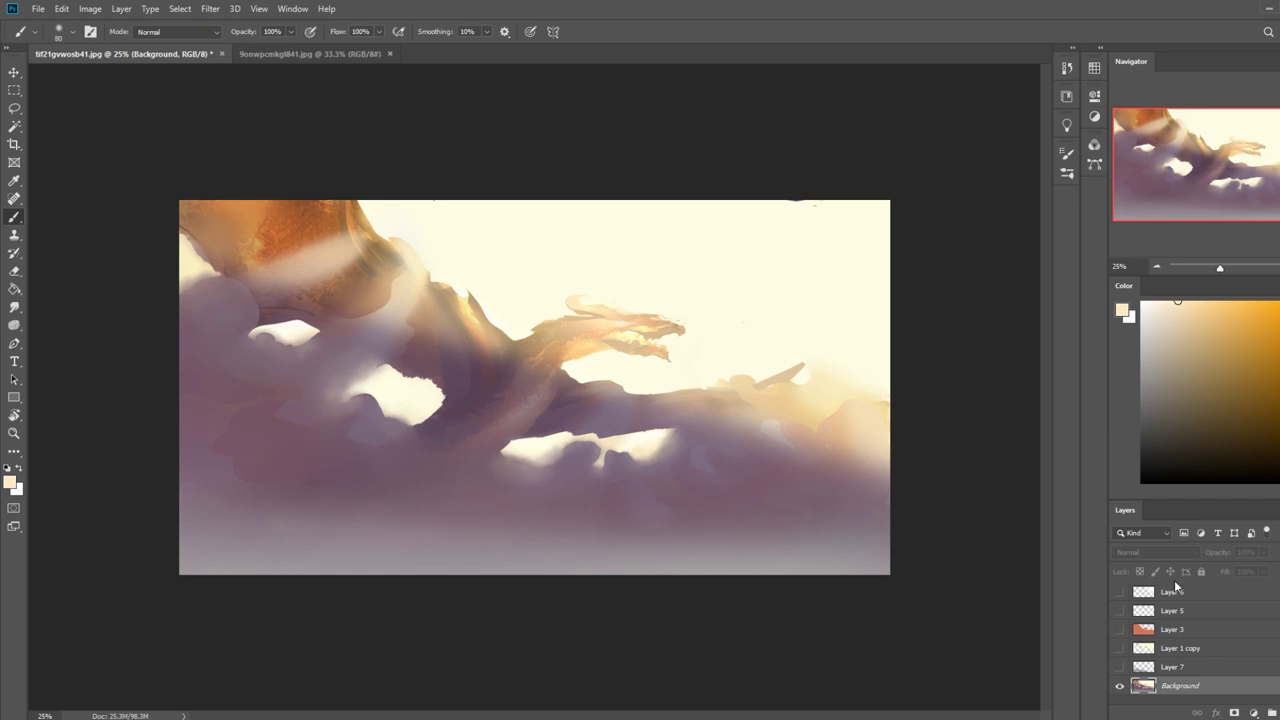
# Clear the selection and brighten the cloud gaps with sampled cream, using a 300 px brush at 70% and 100% opacity.
pyautogui.keyDown('alt'); pyautogui.click(551, 437); pyautogui.keyUp('alt')
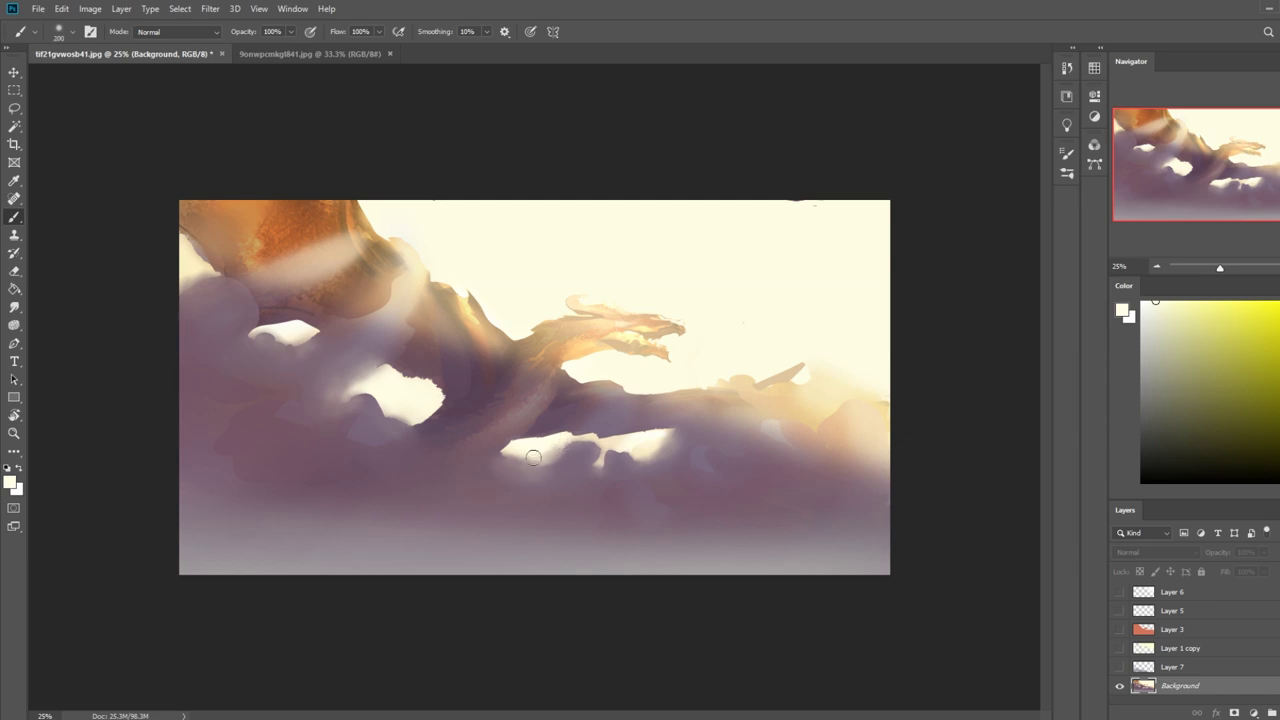
pyautogui.press('m')
pyautogui.rightClick(575, 395)
pyautogui.click(580, 399)
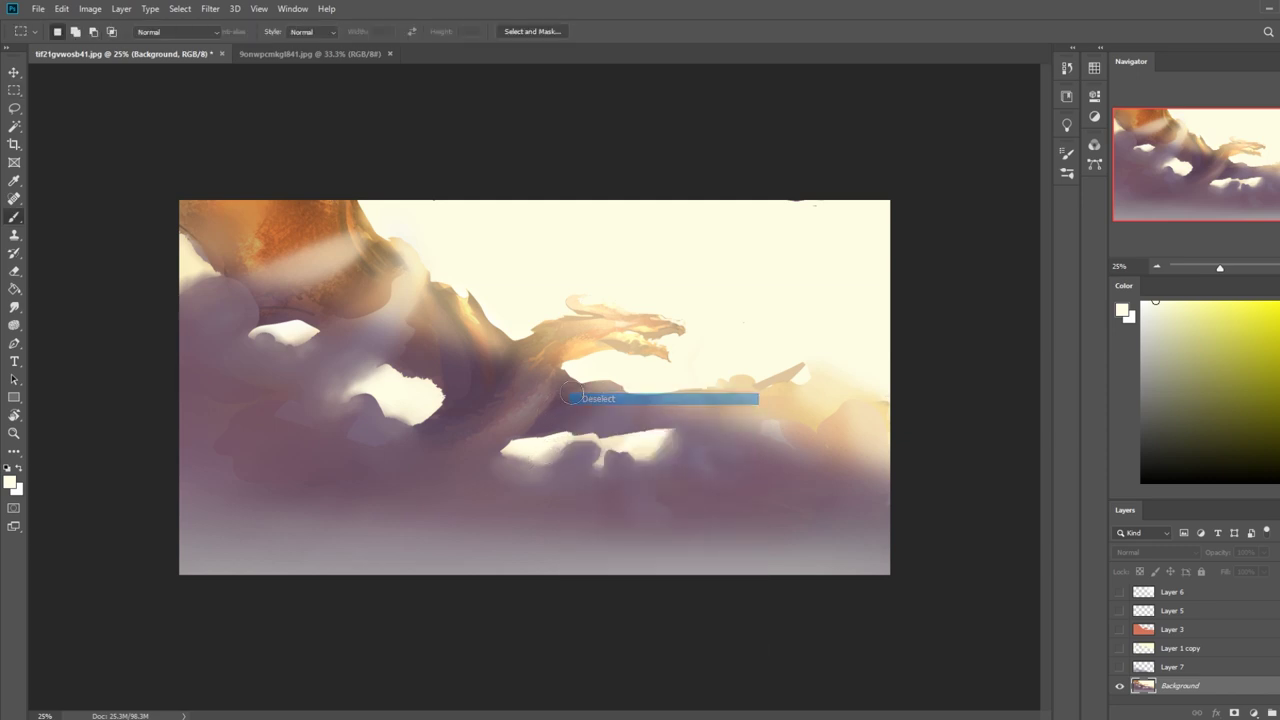
pyautogui.press('b')
pyautogui.press('4')
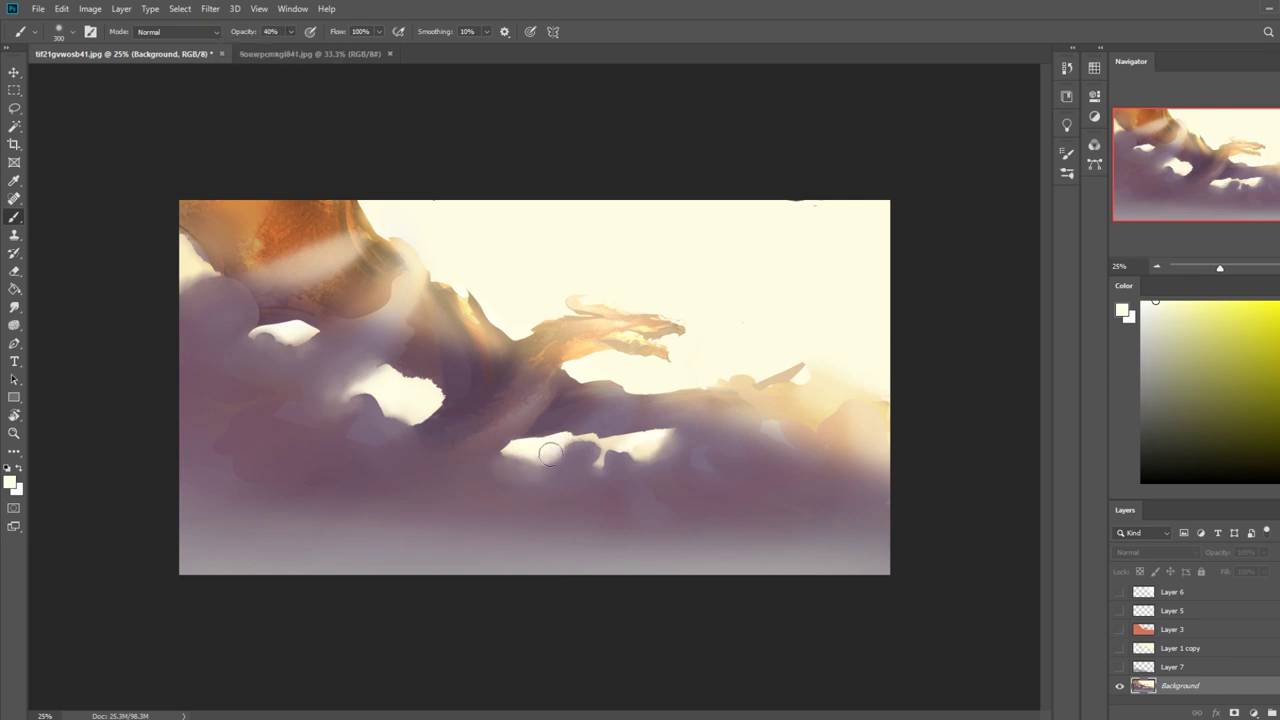
pyautogui.click(290, 31)
pyautogui.moveTo(287, 47); pyautogui.dragTo(306, 50)
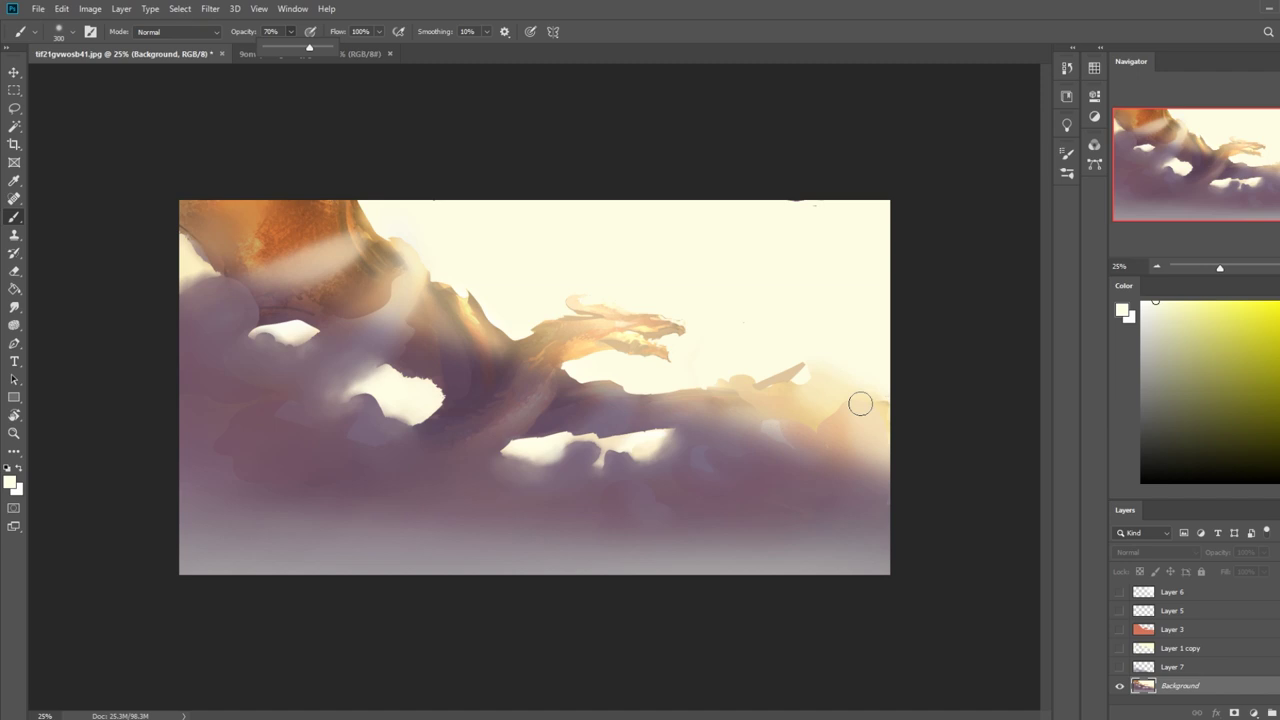
pyautogui.click(557, 455)
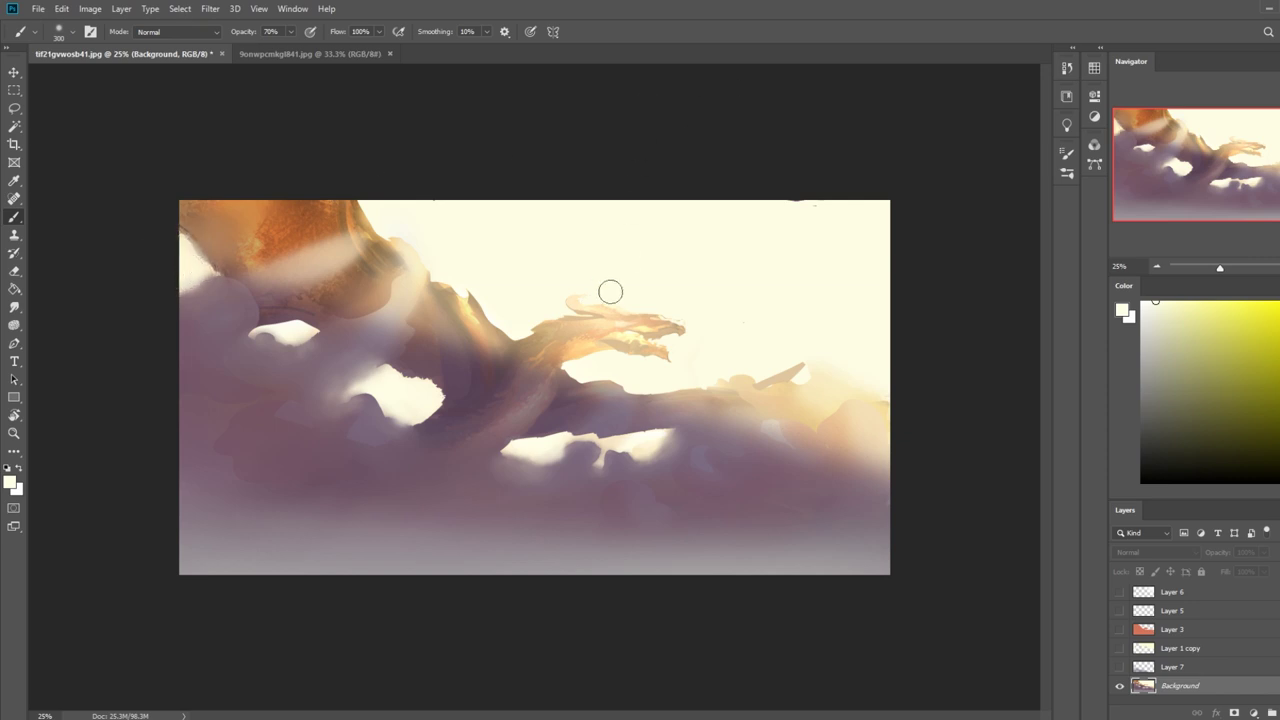
pyautogui.press('0')
pyautogui.scroll(2, 585, 355)
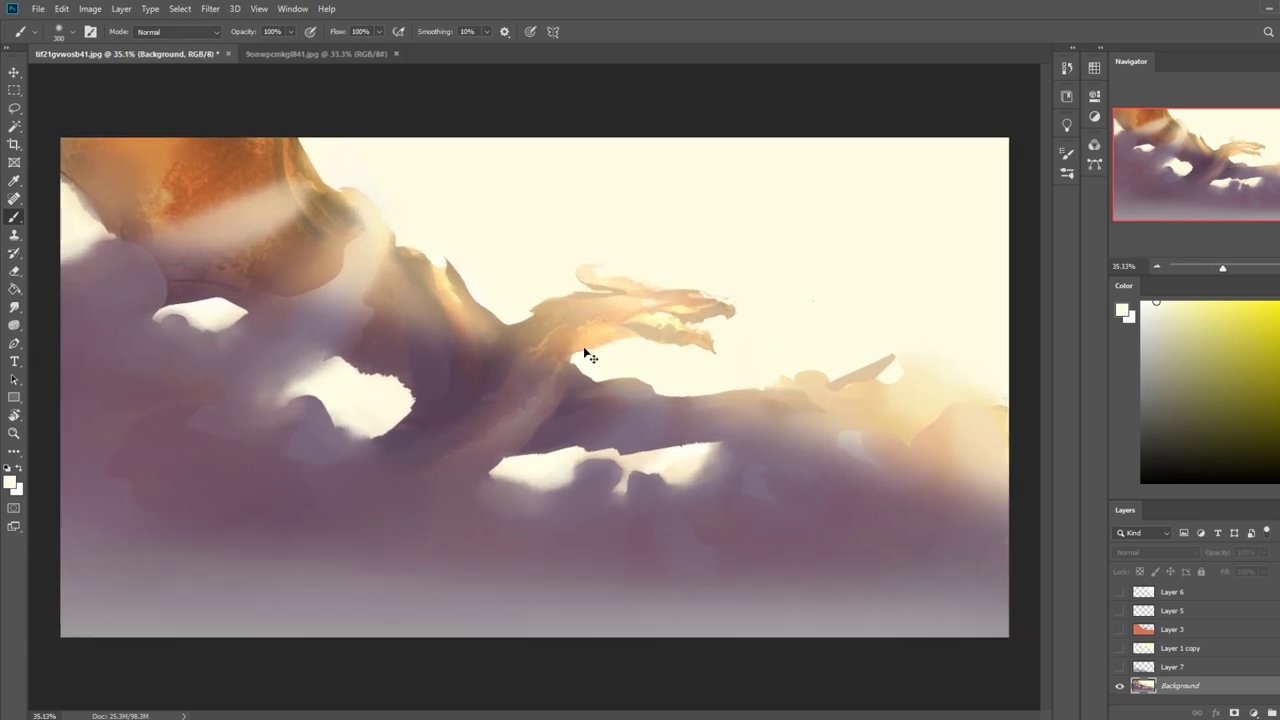
# Brush a pale cream haze over the dragon's large orange body using an 1800 px brush at 38% opacity.
pyautogui.scroll(-2, 590, 357)
pyautogui.press(']')
pyautogui.press(']')
pyautogui.press(']')
pyautogui.press(']')
pyautogui.press(']')
pyautogui.press(']')
pyautogui.press(']')
pyautogui.press(']')
pyautogui.press(']')
pyautogui.press(']')
pyautogui.press(']')
pyautogui.press(']')
pyautogui.press(']')
pyautogui.press(']')
pyautogui.press(']')
pyautogui.click(291, 32)
pyautogui.click(251, 47)
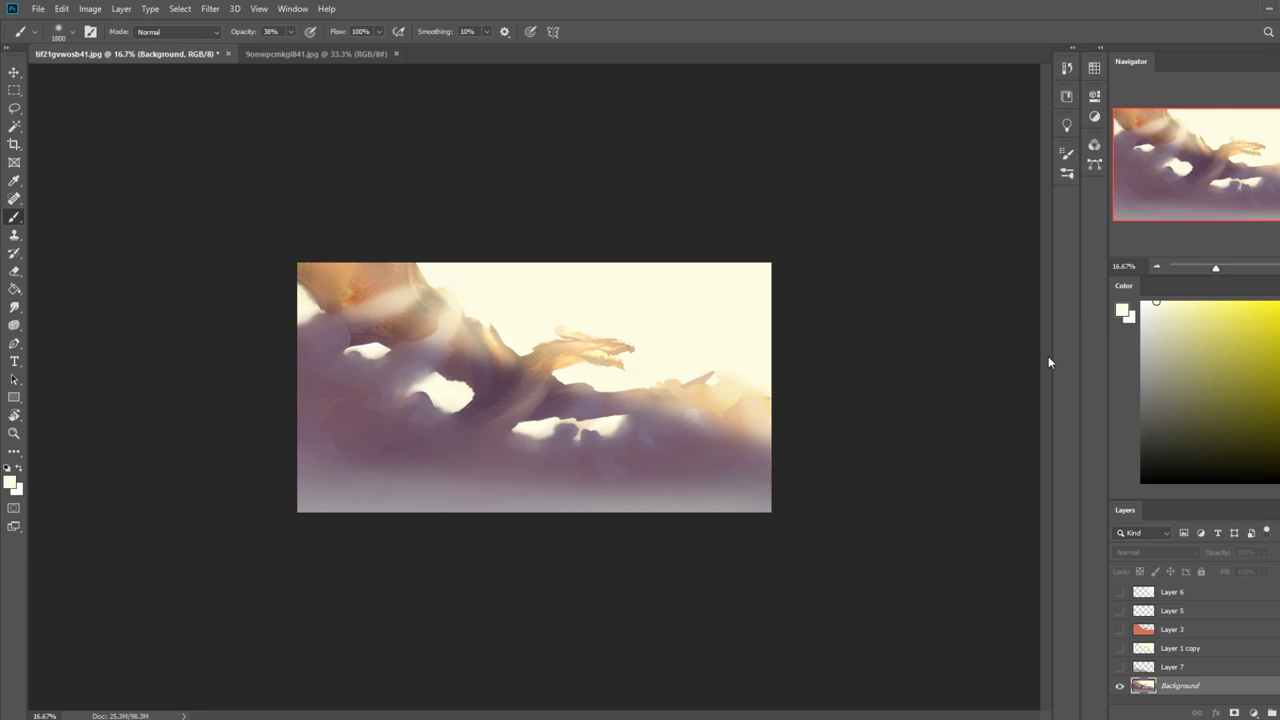
# Switch to Chrome, examine the airplane sunset reference images, and return to the painting in Photoshop.
pyautogui.moveTo(120, 716)
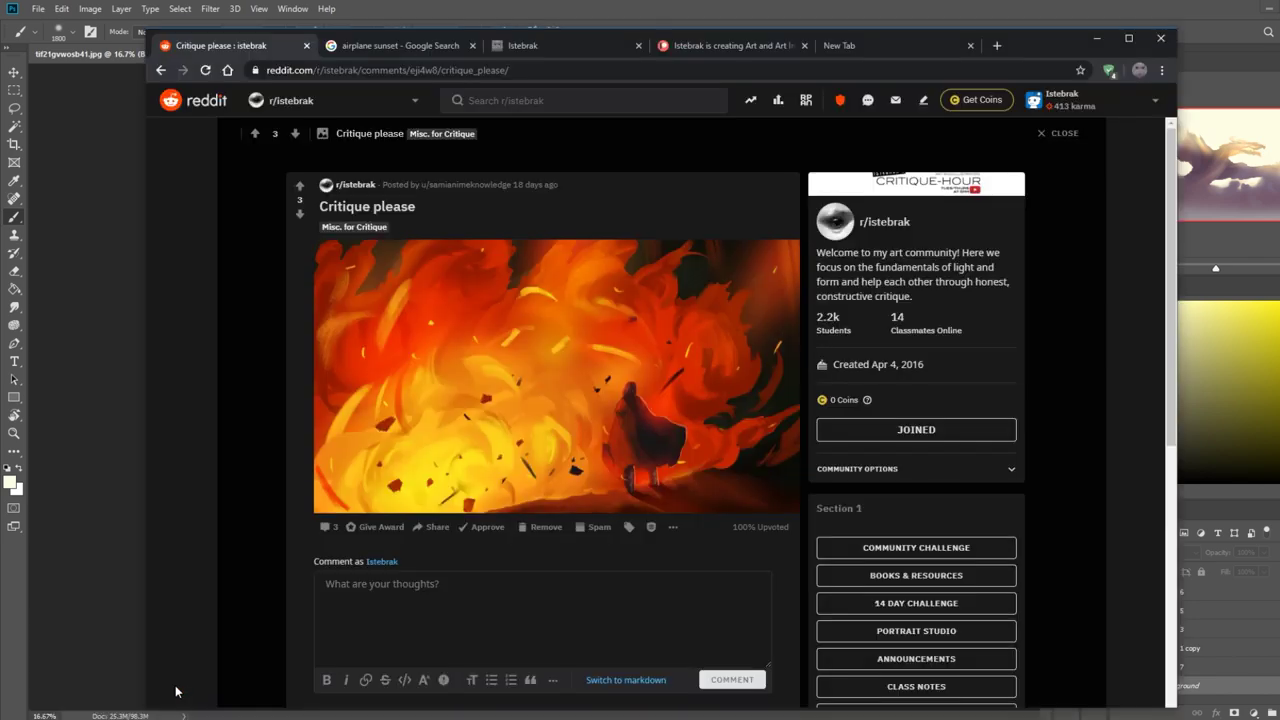
pyautogui.click(178, 688)
pyautogui.click(403, 48)
pyautogui.scroll(3, 660, 400)
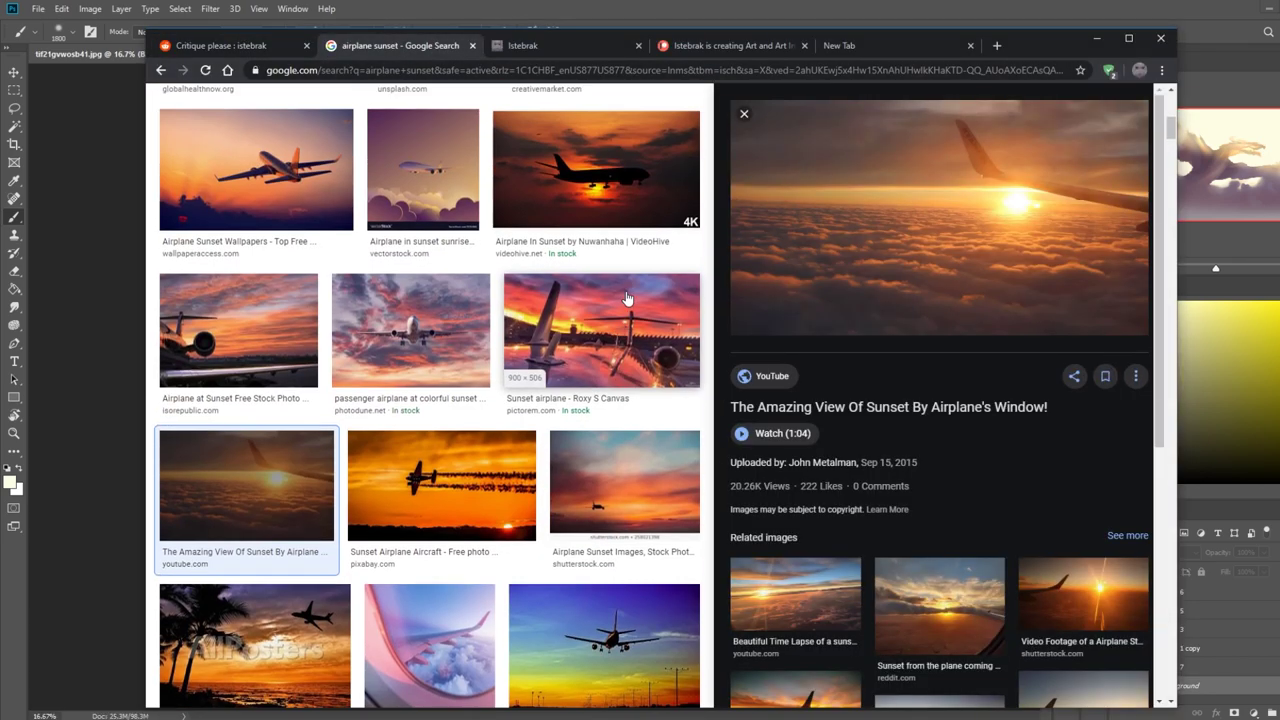
pyautogui.scroll(5, 627, 298)
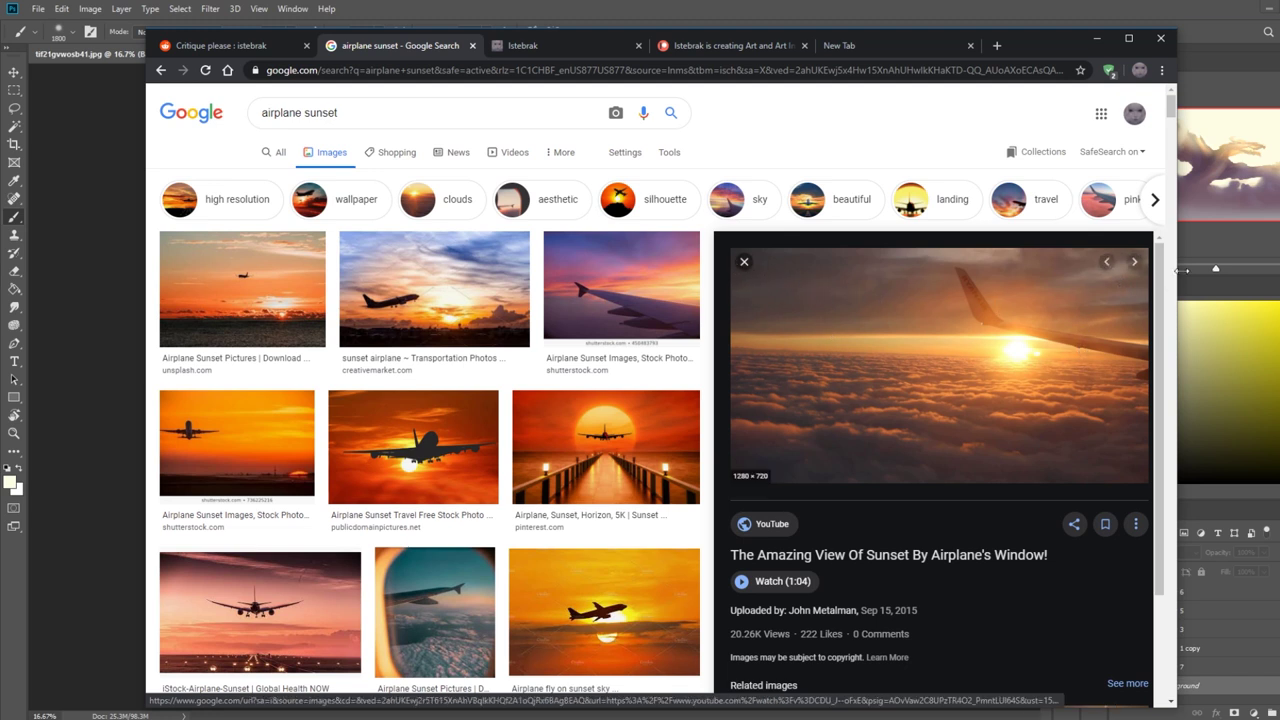
pyautogui.click(863, 6)
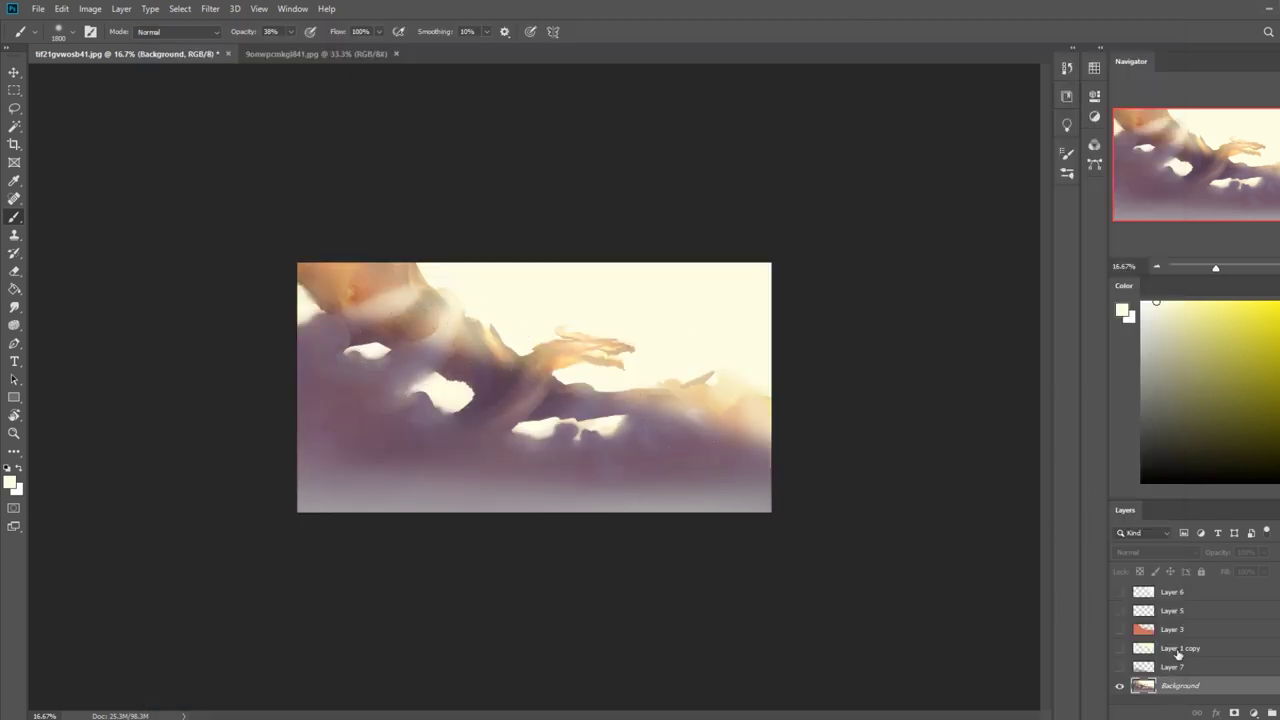
# Switch to the Sponge tool, reduce its brush to 250 px, and set its mode to Saturate.
pyautogui.click(15, 326)
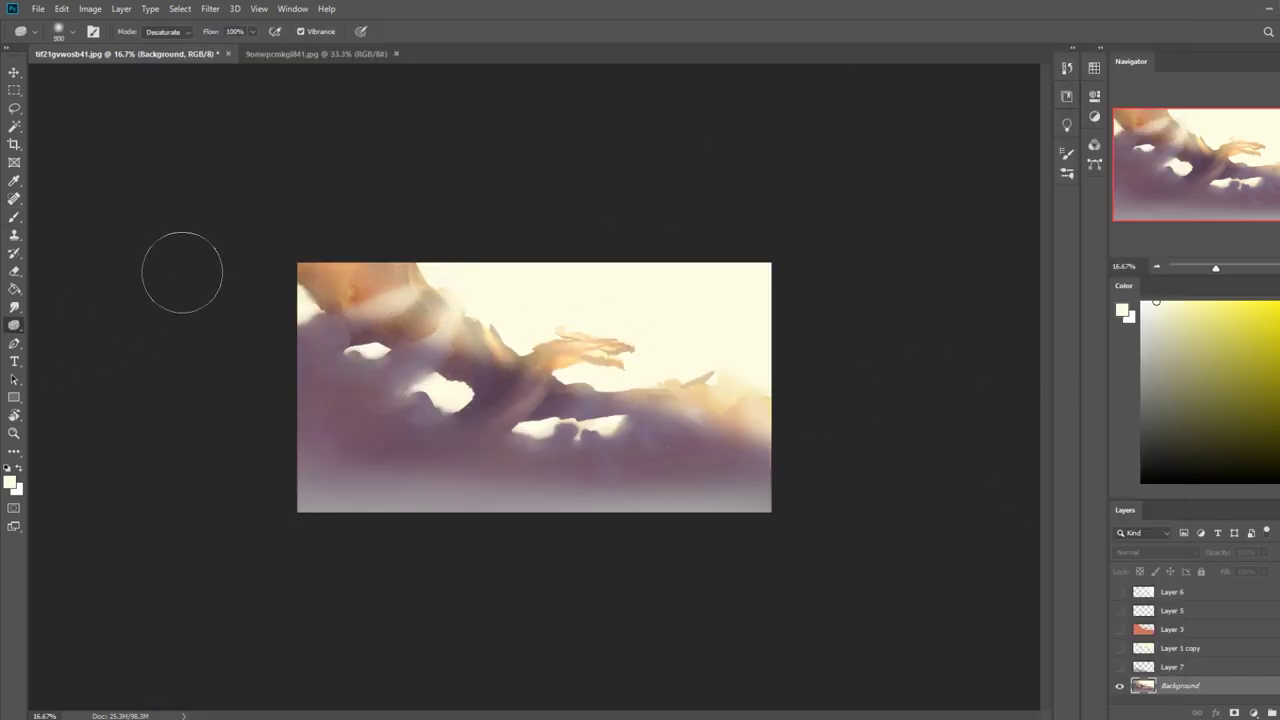
pyautogui.press('[')
pyautogui.press('[')
pyautogui.press('[')
pyautogui.press('[')
pyautogui.press('[')
pyautogui.press('[')
pyautogui.press('[')
pyautogui.press('[')
pyautogui.click(165, 31)
pyautogui.click(162, 50)
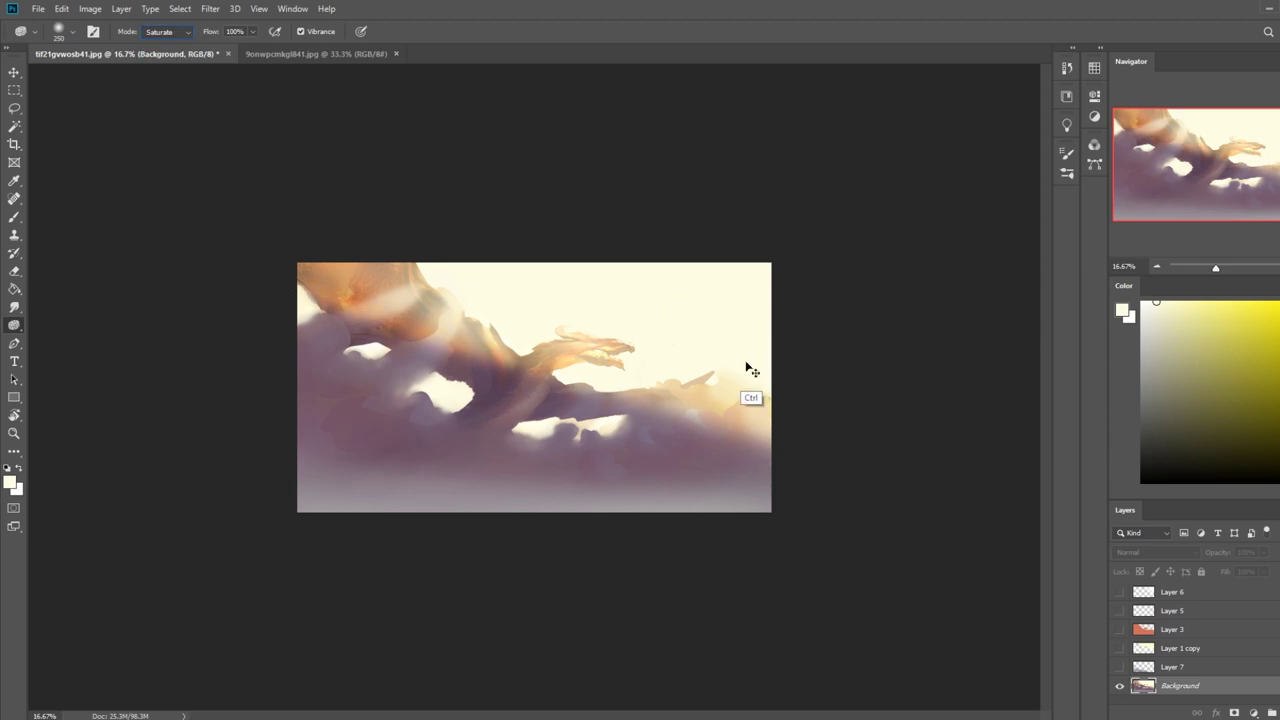
# Try a saturating stroke along the dragon's body, undo it, and set the Sponge to 58% flow with a 200 px brush.
pyautogui.moveTo(341, 302); pyautogui.dragTo(527, 381)
pyautogui.hotkey('ctrl', 'z')
pyautogui.click(253, 31)
pyautogui.moveTo(249, 47); pyautogui.dragTo(226, 48)
pyautogui.click(226, 100)
pyautogui.press(']')
pyautogui.press(']')
pyautogui.press(']')
pyautogui.press(']')
pyautogui.press(']')
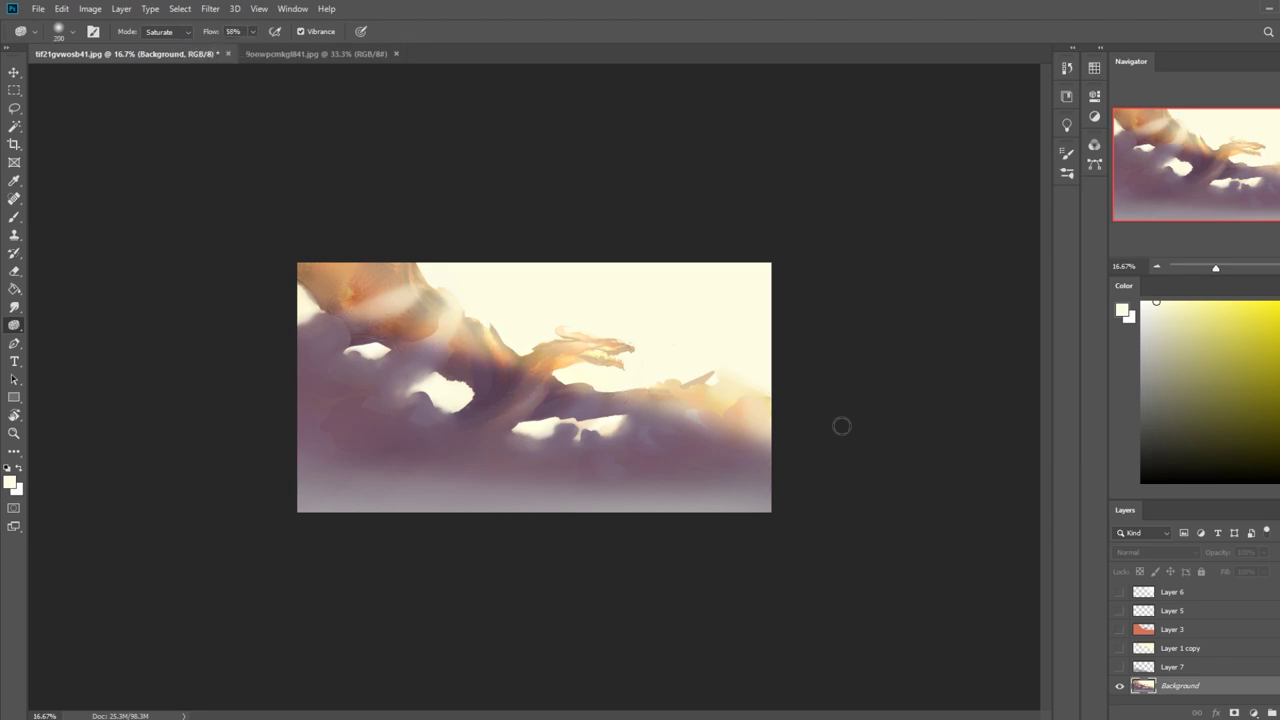
# Enlarge the Sponge brush to 700 px and saturate the warm light at the right end of the clouds.
pyautogui.press(']')
pyautogui.press(']')
pyautogui.press(']')
pyautogui.press(']')
pyautogui.press(']')
pyautogui.press(']')
pyautogui.press('ctrl')
pyautogui.moveTo(788, 446)
pyautogui.mouseDown()
pyautogui.moveTo(571, 384)
pyautogui.moveTo(768, 438)
pyautogui.mouseUp()
# Set the Sponge mode to Desaturate, reduce its brush to 250 px, and turn off Vibrance.
pyautogui.click(168, 32)
pyautogui.click(158, 44)
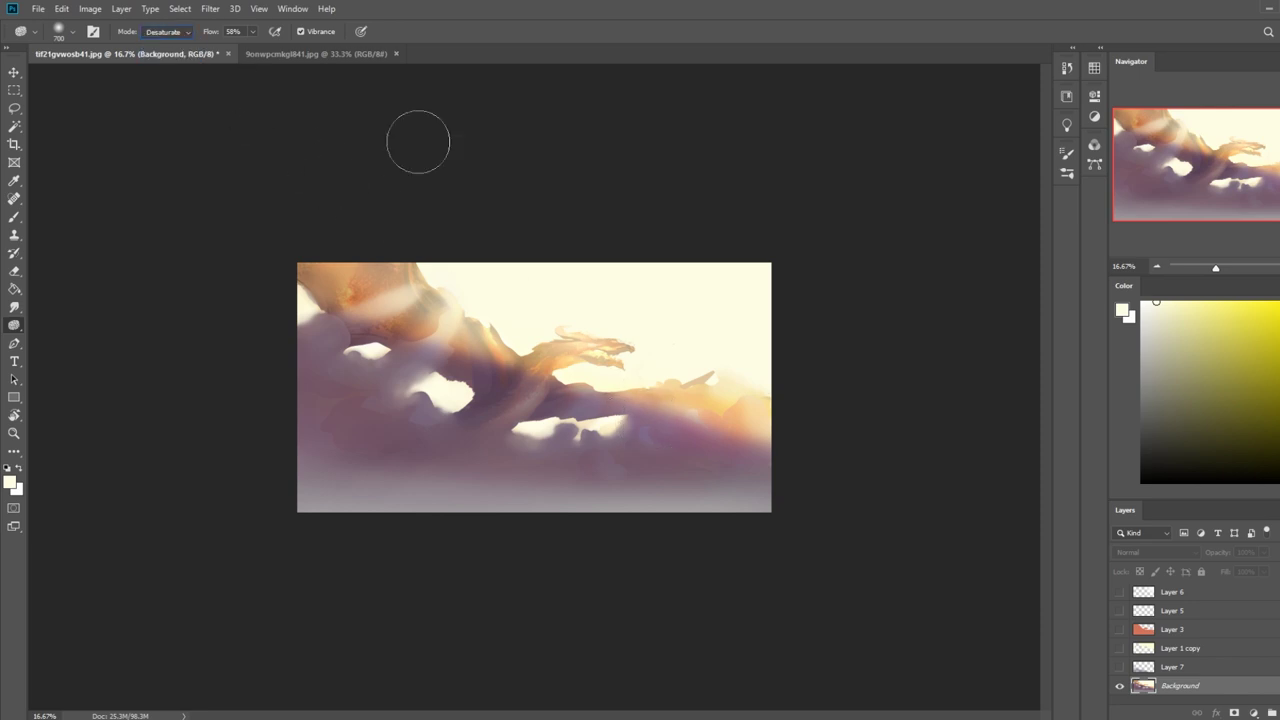
pyautogui.press('[')
pyautogui.press('[')
pyautogui.press('[')
pyautogui.press('[')
pyautogui.press('[')
pyautogui.click(301, 31)
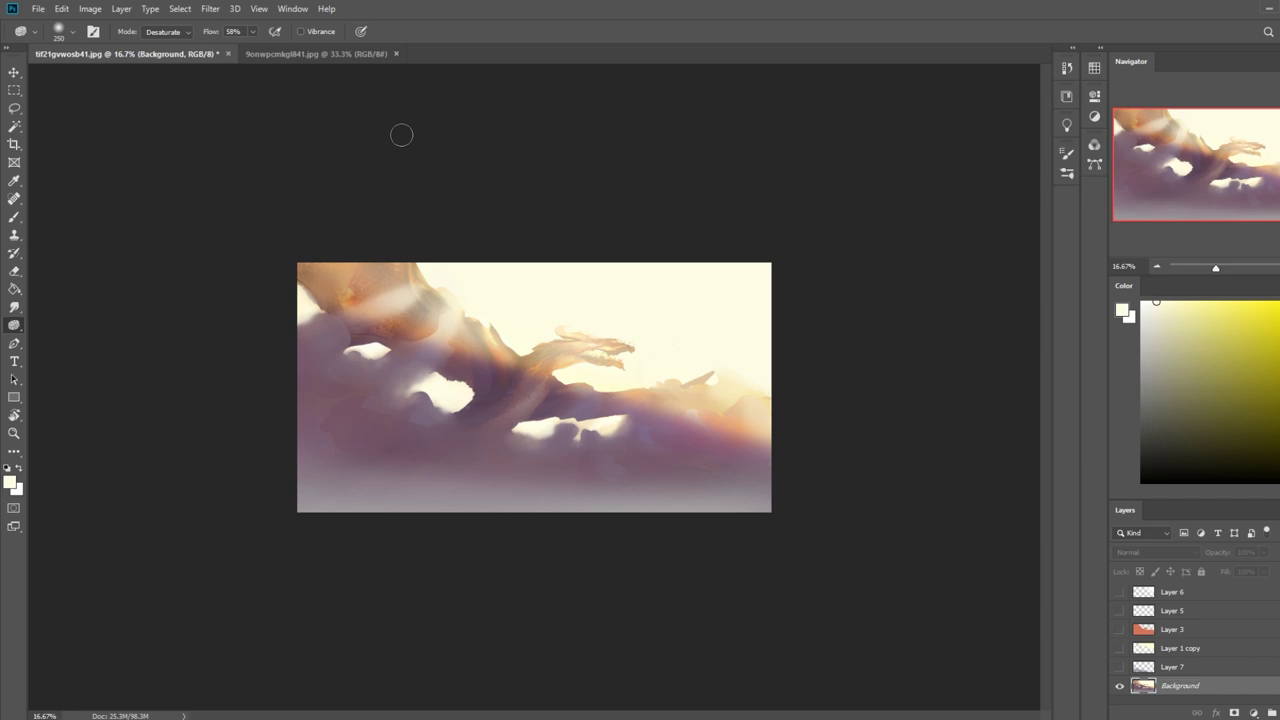
# Select the cream sky and all the bright cloud gaps with the Magic Wand at tolerance 32.
pyautogui.click(14, 126)
pyautogui.click(666, 366)
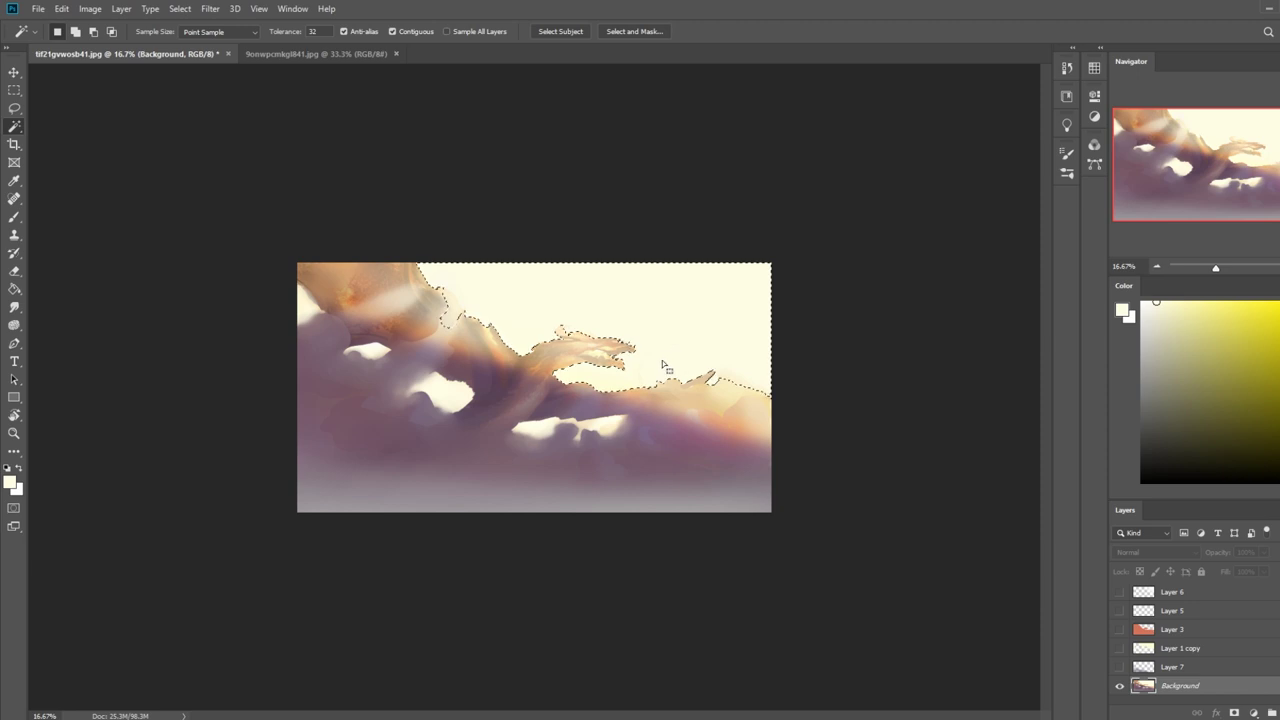
pyautogui.keyDown('shift'); pyautogui.click(461, 396); pyautogui.keyUp('shift')
pyautogui.keyDown('shift'); pyautogui.click(537, 429); pyautogui.keyUp('shift')
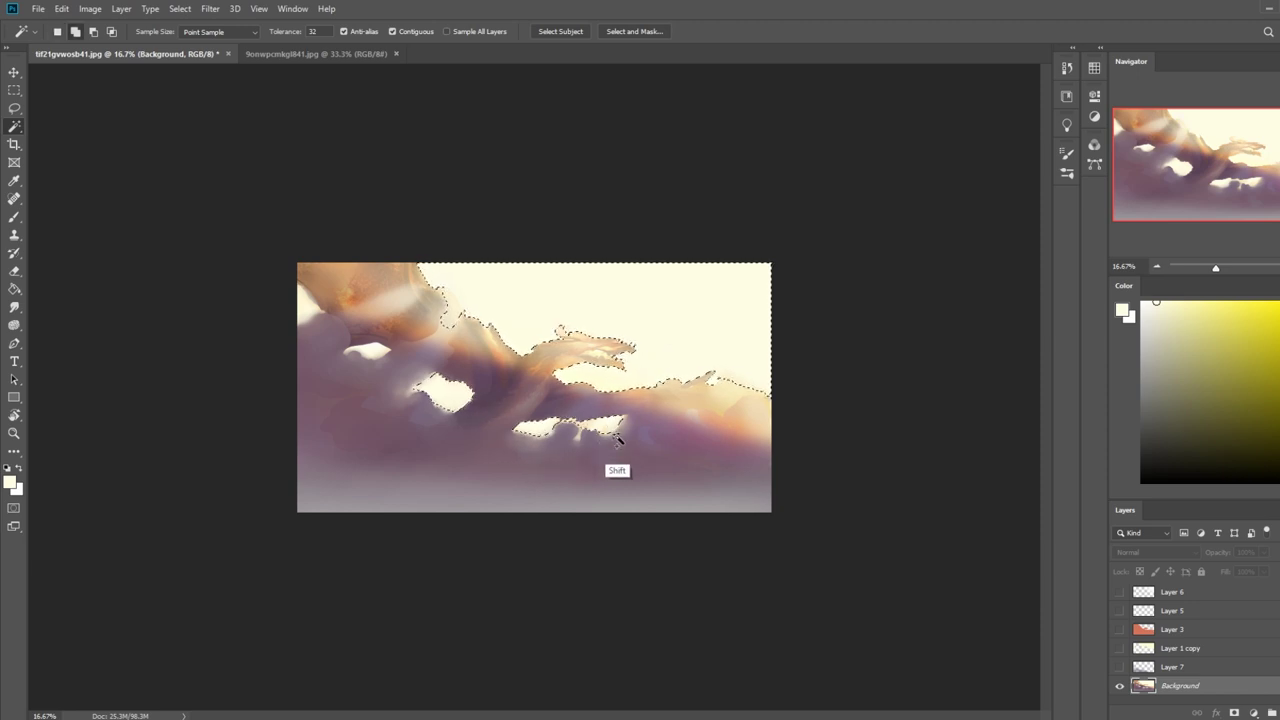
pyautogui.keyDown('shift'); pyautogui.click(370, 348); pyautogui.keyUp('shift')
pyautogui.keyDown('shift'); pyautogui.click(326, 316); pyautogui.keyUp('shift')
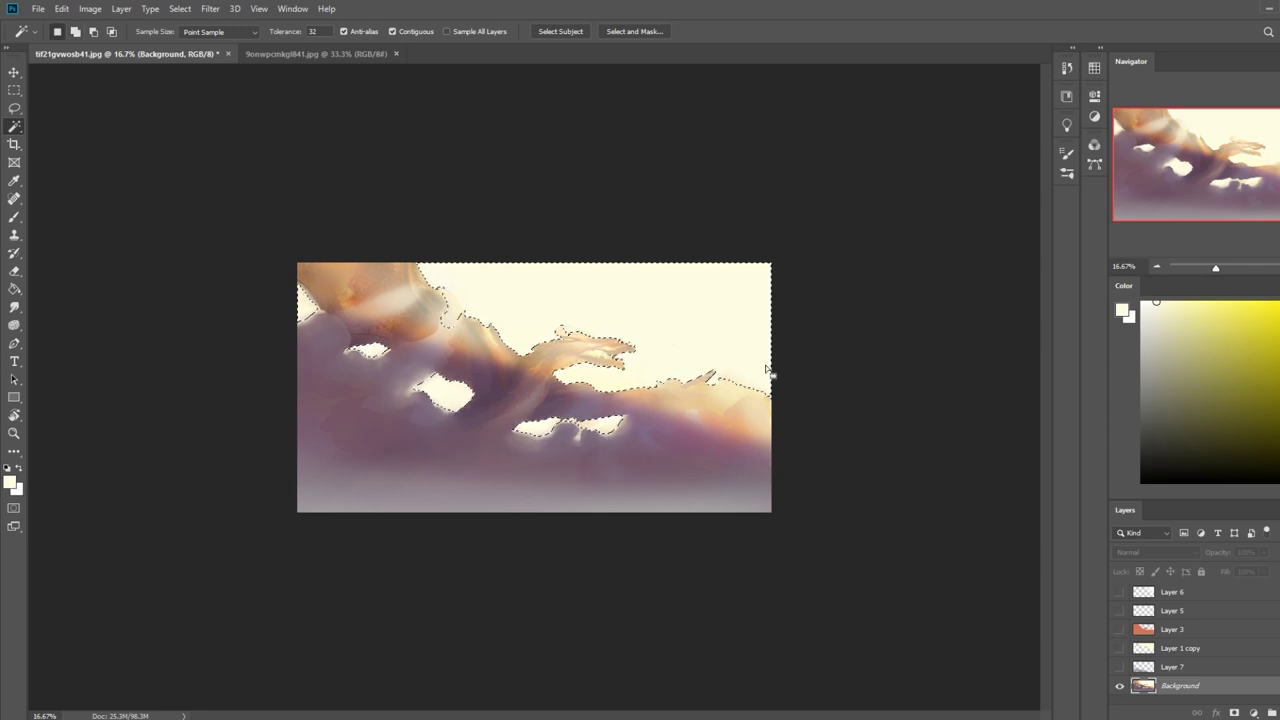
# Try recolouring the selected sky green, pink and blue with Hue/Saturation at +100 saturation.
pyautogui.hotkey('ctrl', 'u')
pyautogui.moveTo(943, 325); pyautogui.dragTo(1056, 328)
pyautogui.moveTo(943, 360); pyautogui.dragTo(931, 359)
pyautogui.moveTo(946, 289)
pyautogui.mouseDown()
pyautogui.moveTo(1012, 294)
pyautogui.moveTo(969, 294)
pyautogui.mouseUp()
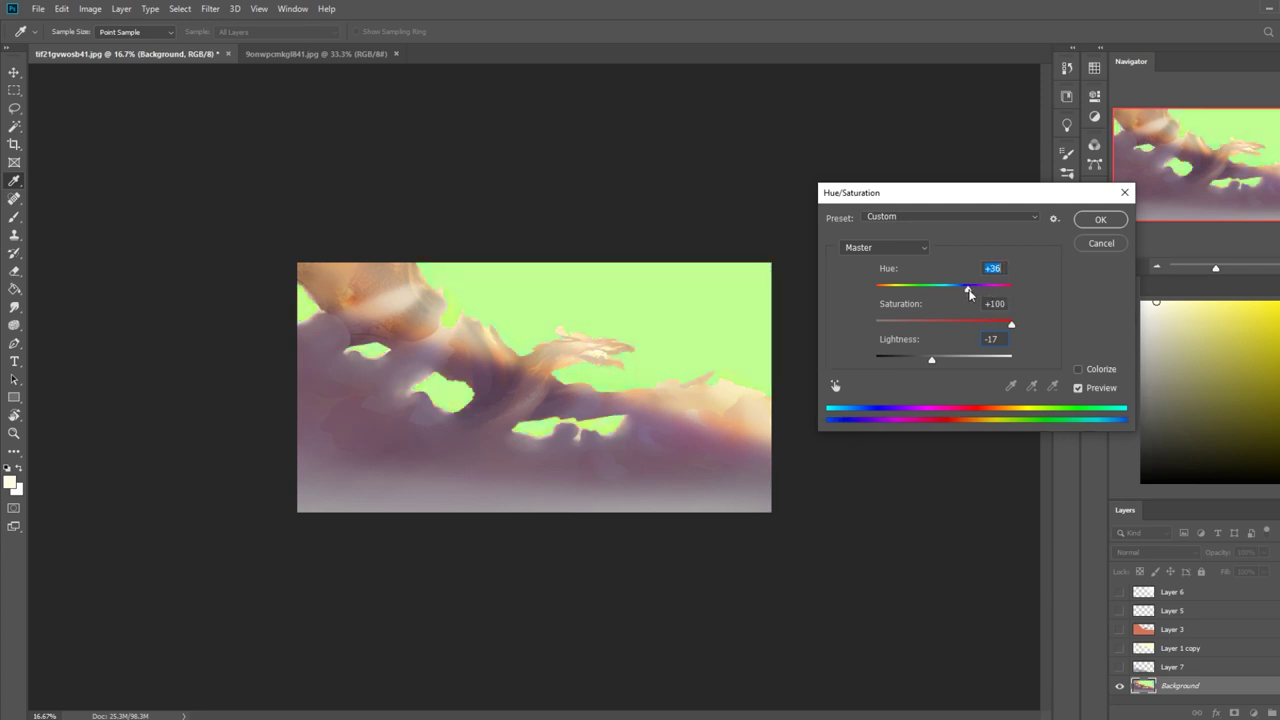
pyautogui.moveTo(967, 293); pyautogui.dragTo(914, 298)
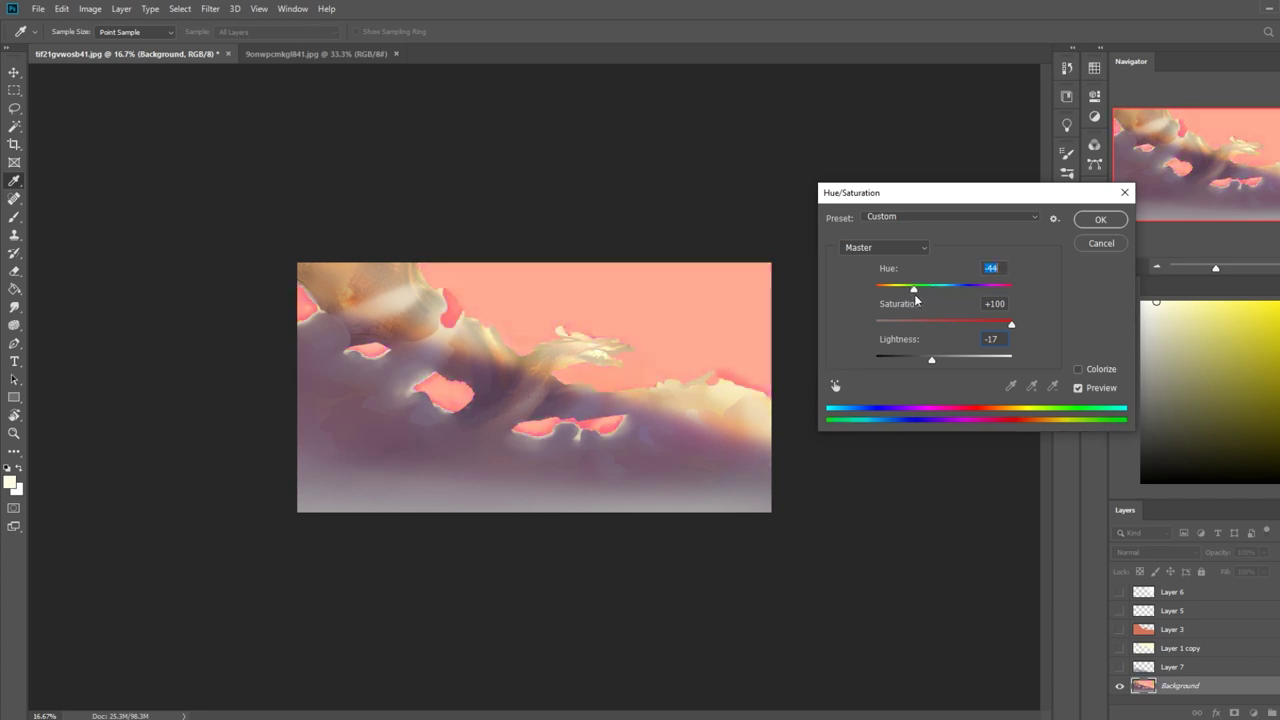
pyautogui.moveTo(929, 360); pyautogui.dragTo(942, 361)
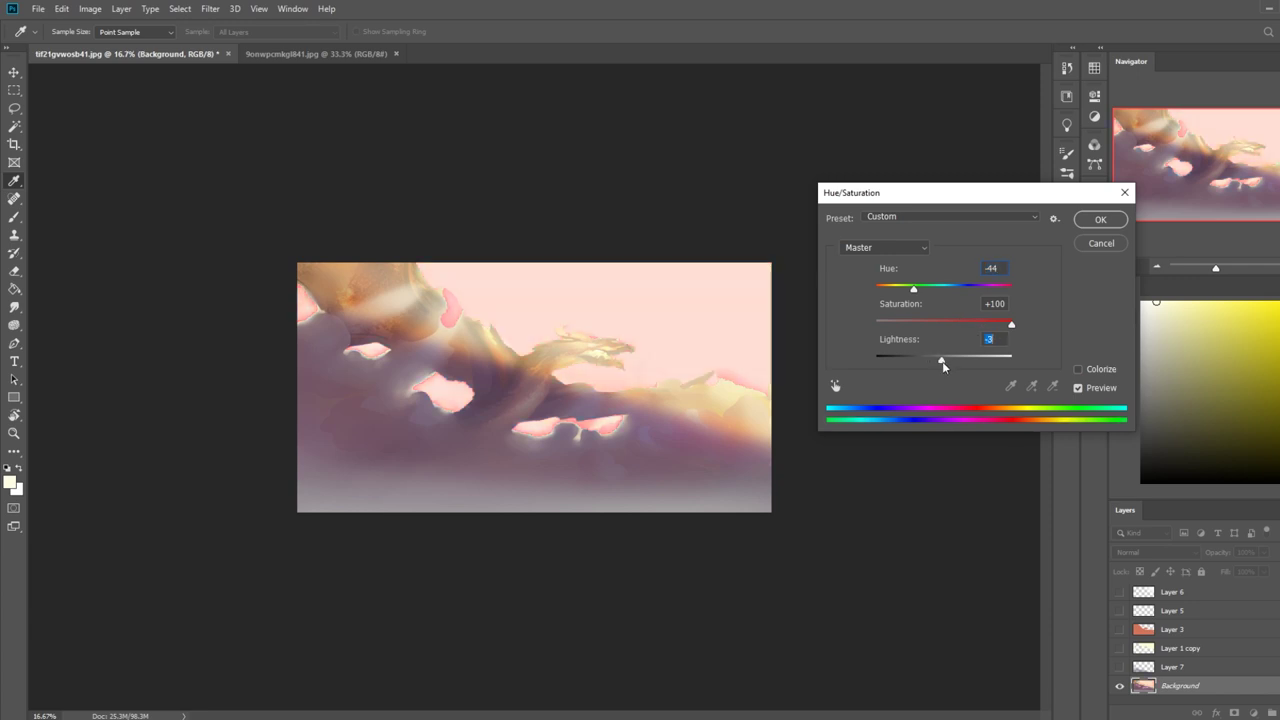
pyautogui.moveTo(912, 292); pyautogui.dragTo(876, 292)
pyautogui.moveTo(939, 364); pyautogui.dragTo(935, 364)
pyautogui.moveTo(874, 290); pyautogui.dragTo(1007, 293)
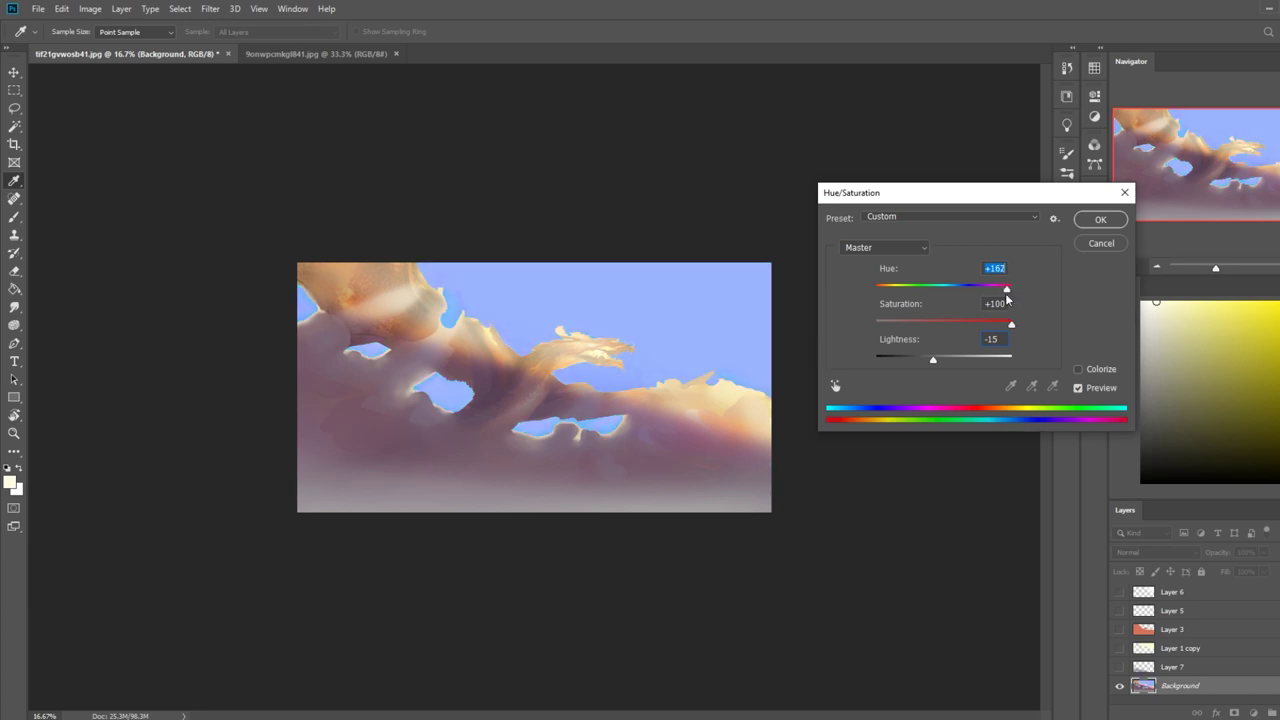
# Try a purple sky with hue -142, saturation +34 and lightness -16, and cancel the Hue/Saturation adjustment.
pyautogui.moveTo(933, 360); pyautogui.dragTo(895, 366)
pyautogui.moveTo(1009, 291); pyautogui.dragTo(888, 300)
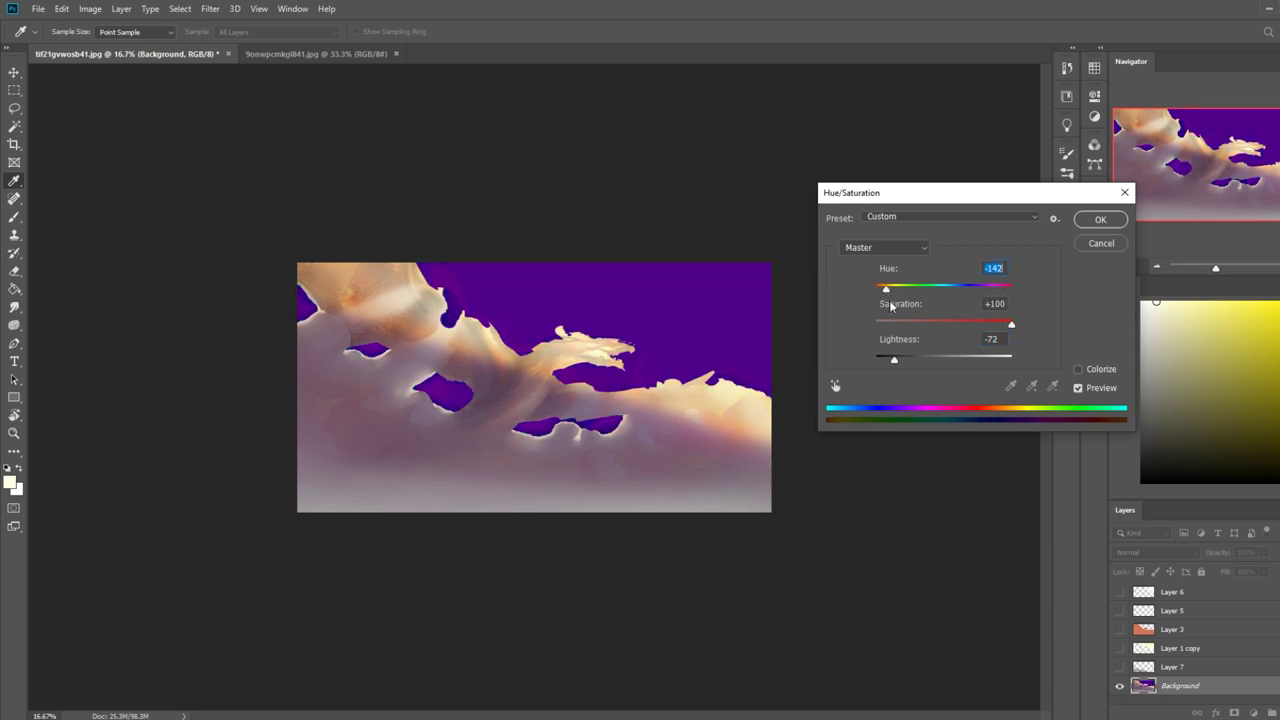
pyautogui.moveTo(893, 363); pyautogui.dragTo(934, 361)
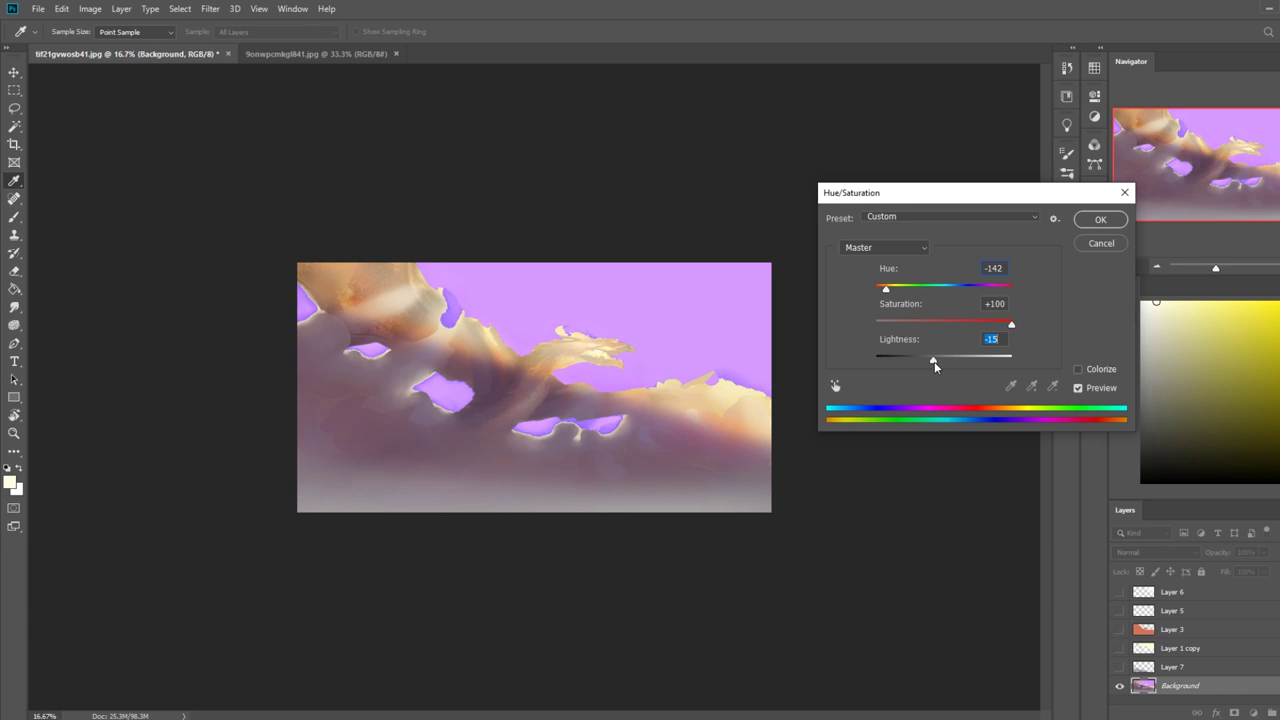
pyautogui.moveTo(934, 361); pyautogui.dragTo(933, 361)
pyautogui.moveTo(1012, 328); pyautogui.dragTo(972, 330)
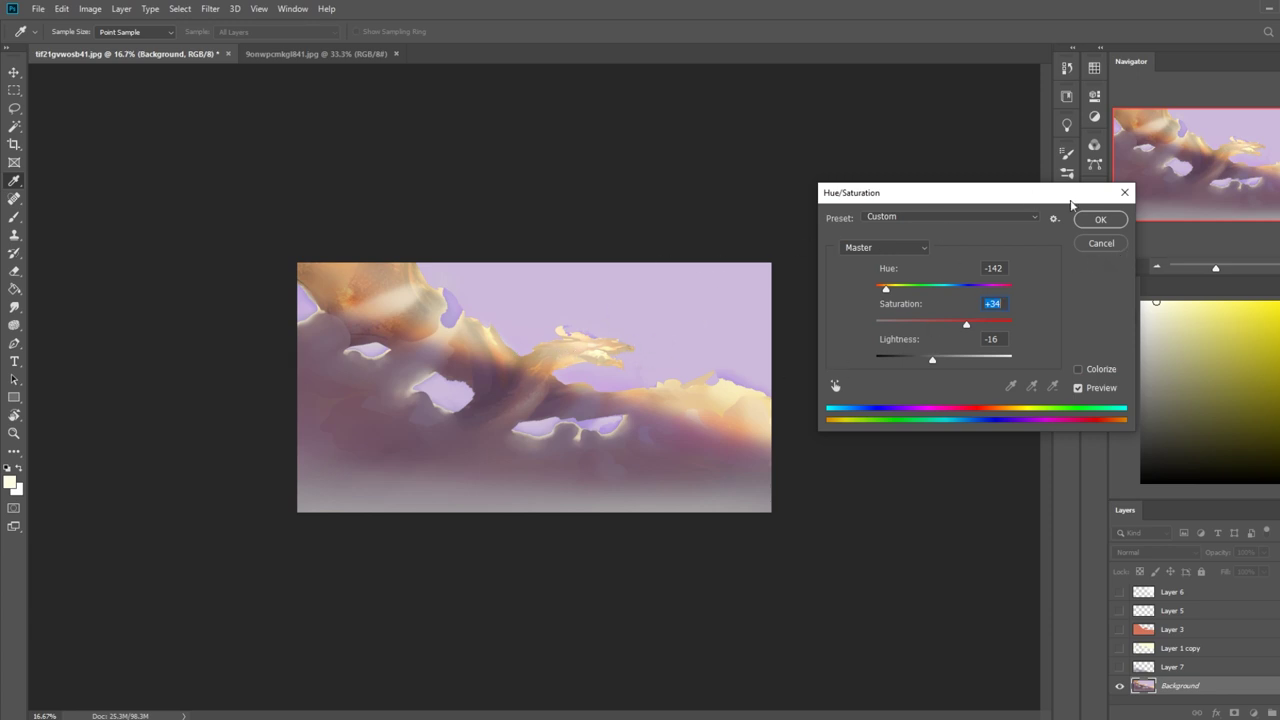
pyautogui.click(1112, 246)
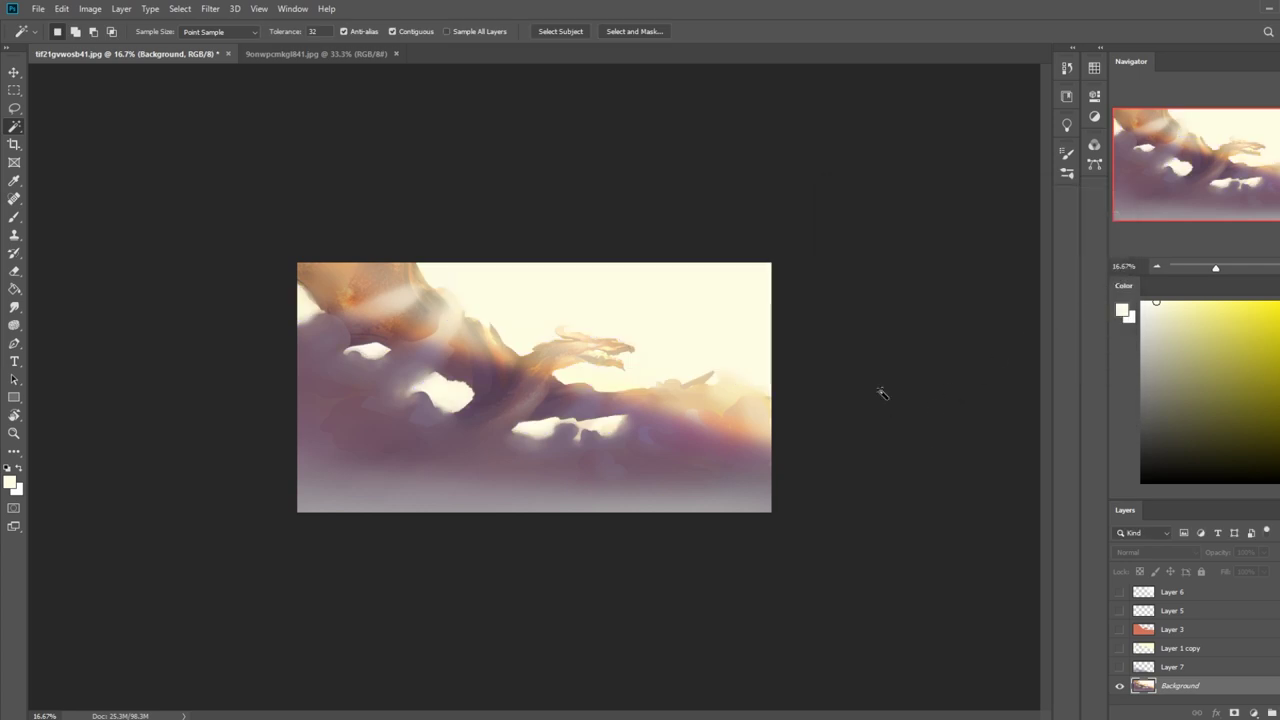
# Preview Layer 6's white glow over the sky, hide it again, and return to the Background layer.
pyautogui.click(1119, 592)
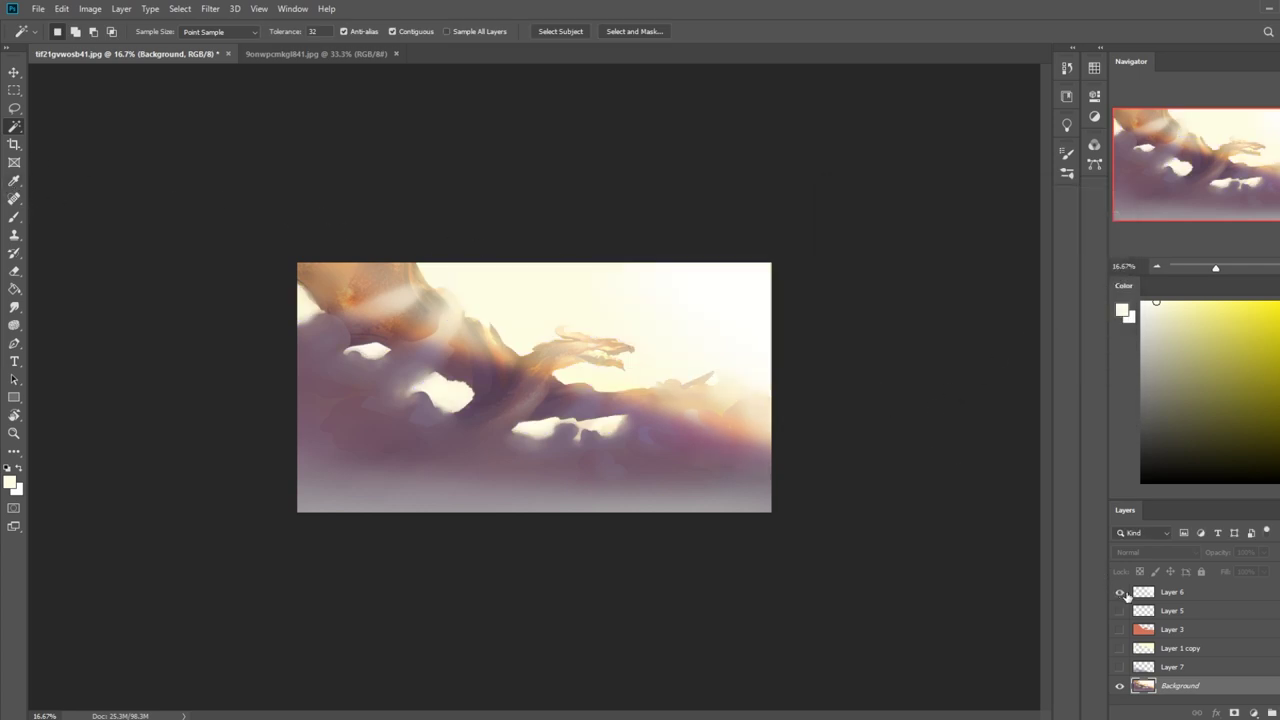
pyautogui.click(1183, 599)
pyautogui.click(1119, 594)
pyautogui.click(1167, 686)
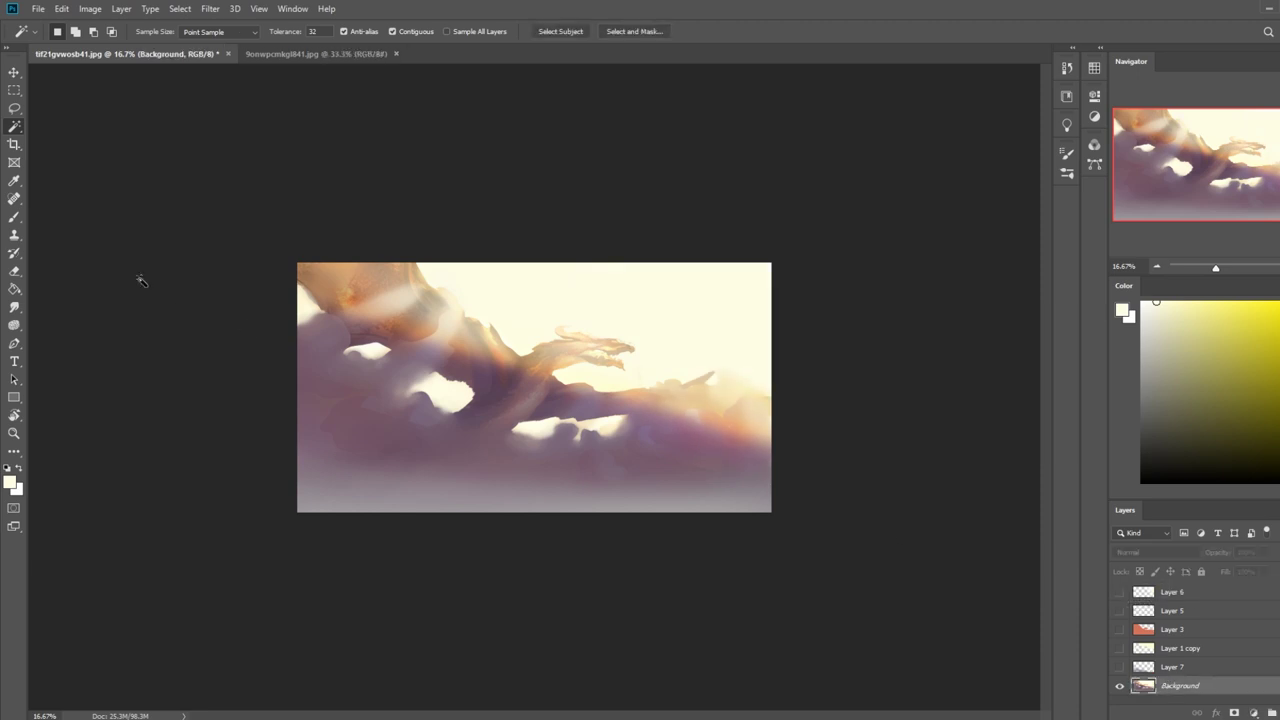
# Build a Magic Wand selection covering the cream sky and every bright gap in the clouds.
pyautogui.click(538, 334)
pyautogui.keyDown('shift'); pyautogui.click(383, 350); pyautogui.keyUp('shift')
pyautogui.keyDown('shift'); pyautogui.click(300, 308); pyautogui.keyUp('shift')
pyautogui.keyDown('shift'); pyautogui.click(455, 393); pyautogui.keyUp('shift')
pyautogui.keyDown('shift'); pyautogui.click(605, 428); pyautogui.keyUp('shift')
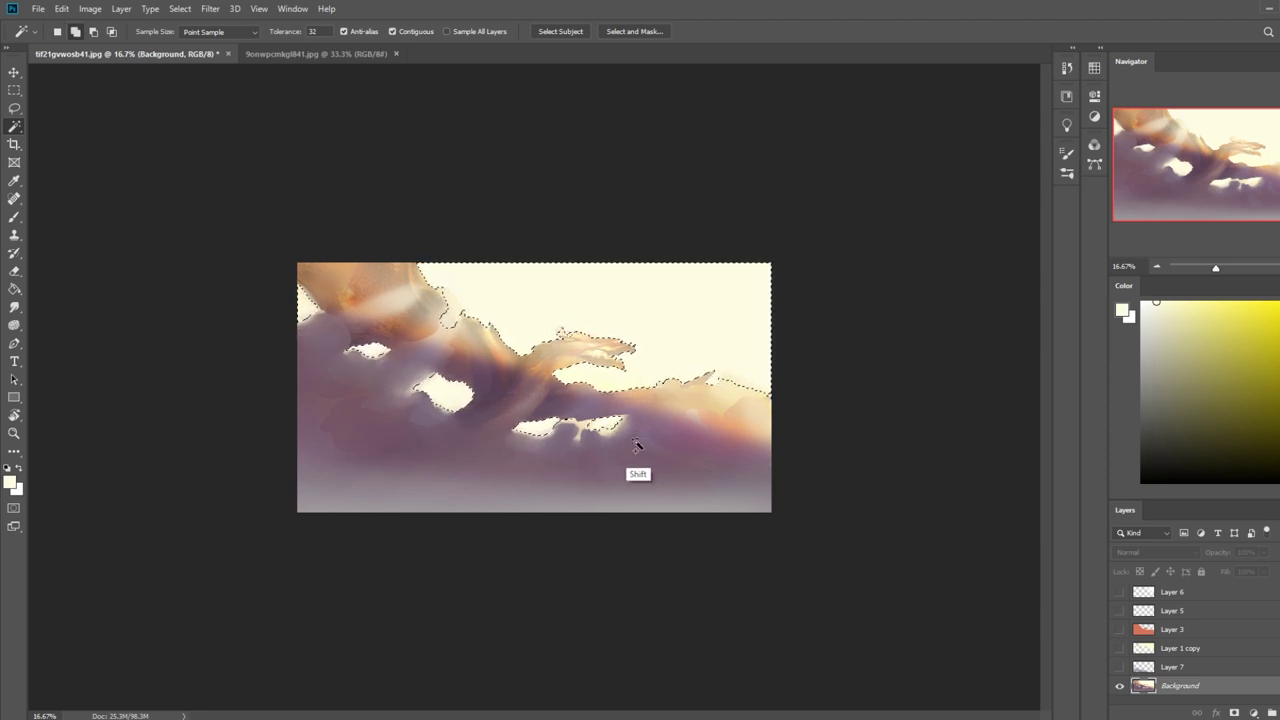
# Try lightening the selected sky by raising its lightness with Hue/Saturation.
pyautogui.hotkey('ctrl', 'd')
pyautogui.press('i')
pyautogui.hotkey('ctrl', 'u')
pyautogui.moveTo(945, 362); pyautogui.dragTo(961, 364)
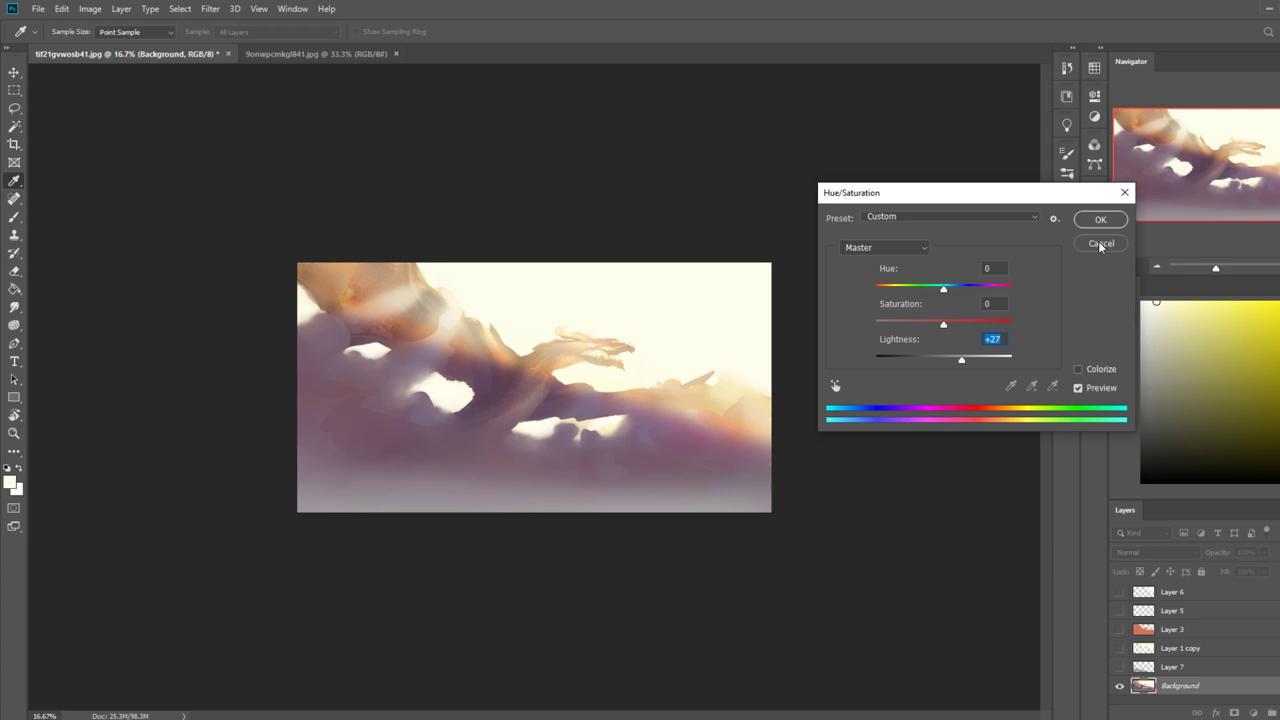
pyautogui.moveTo(967, 366); pyautogui.dragTo(970, 366)
pyautogui.press('Return')
pyautogui.press('w')
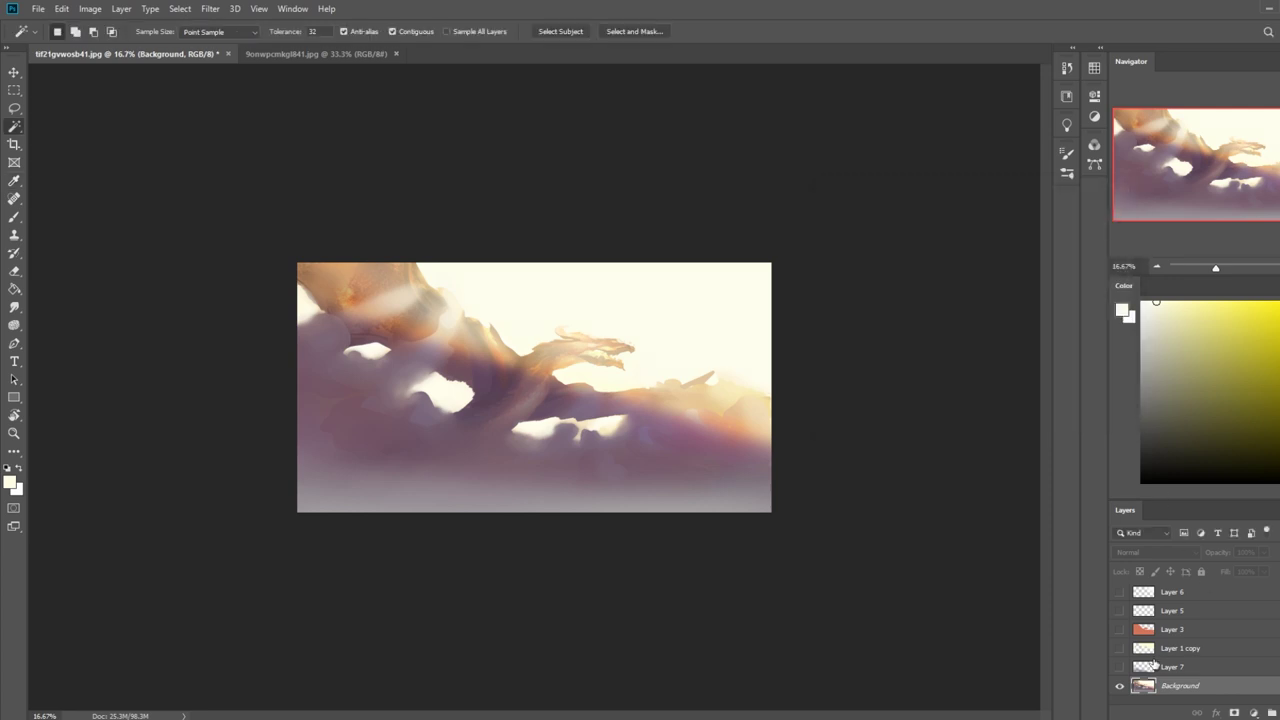
# Check the edit history and undo the sky's Hue/Saturation adjustment.
pyautogui.click(1067, 67)
pyautogui.click(953, 494)
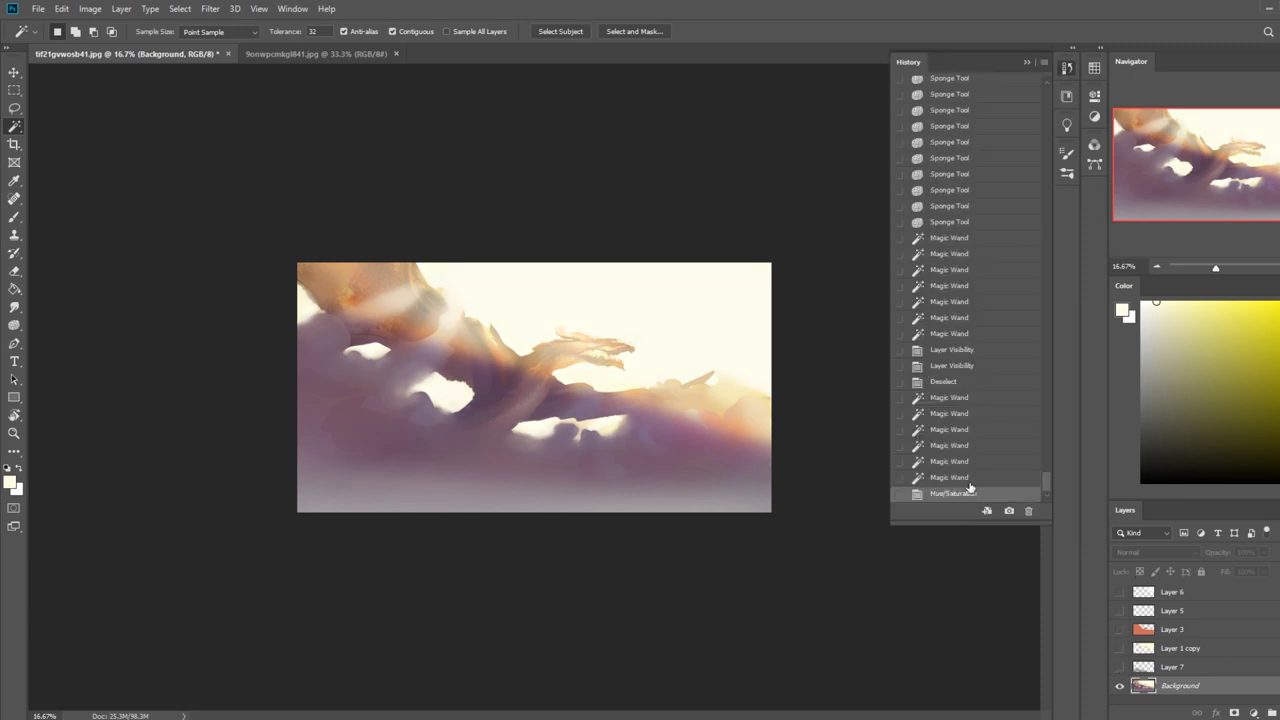
pyautogui.press('ctrl')
pyautogui.hotkey('ctrl', 'z')
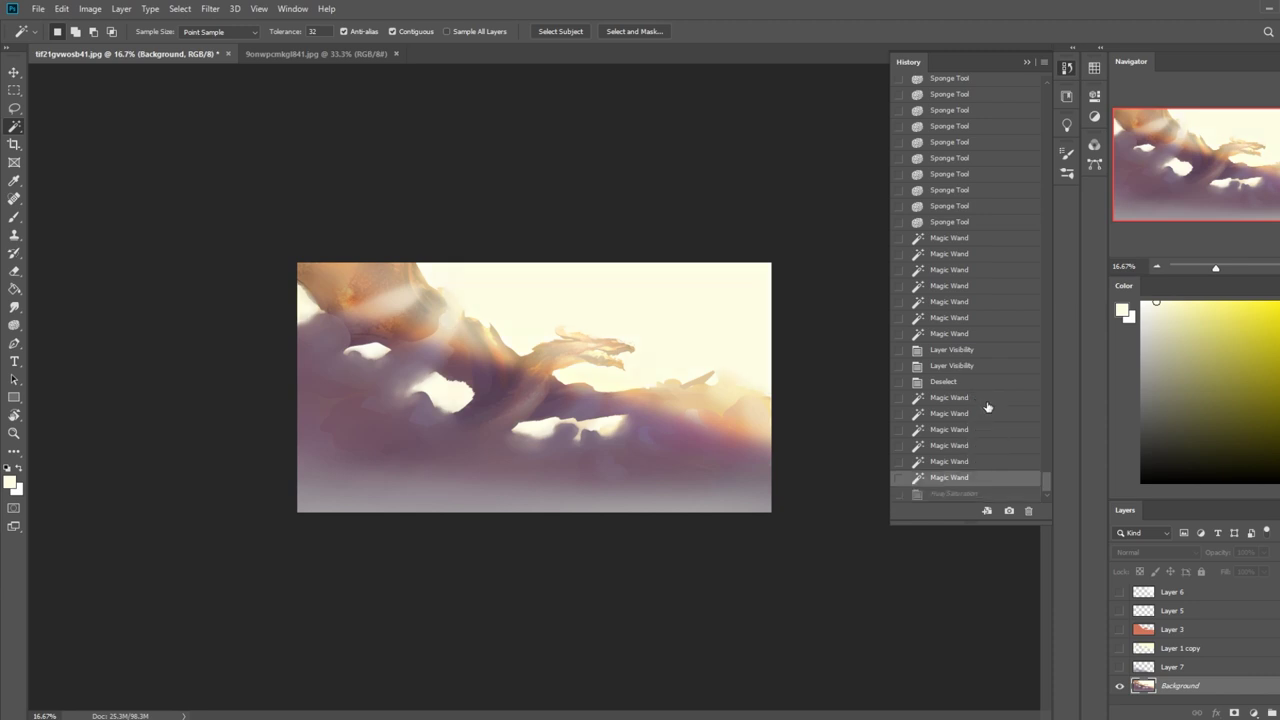
pyautogui.click(1026, 64)
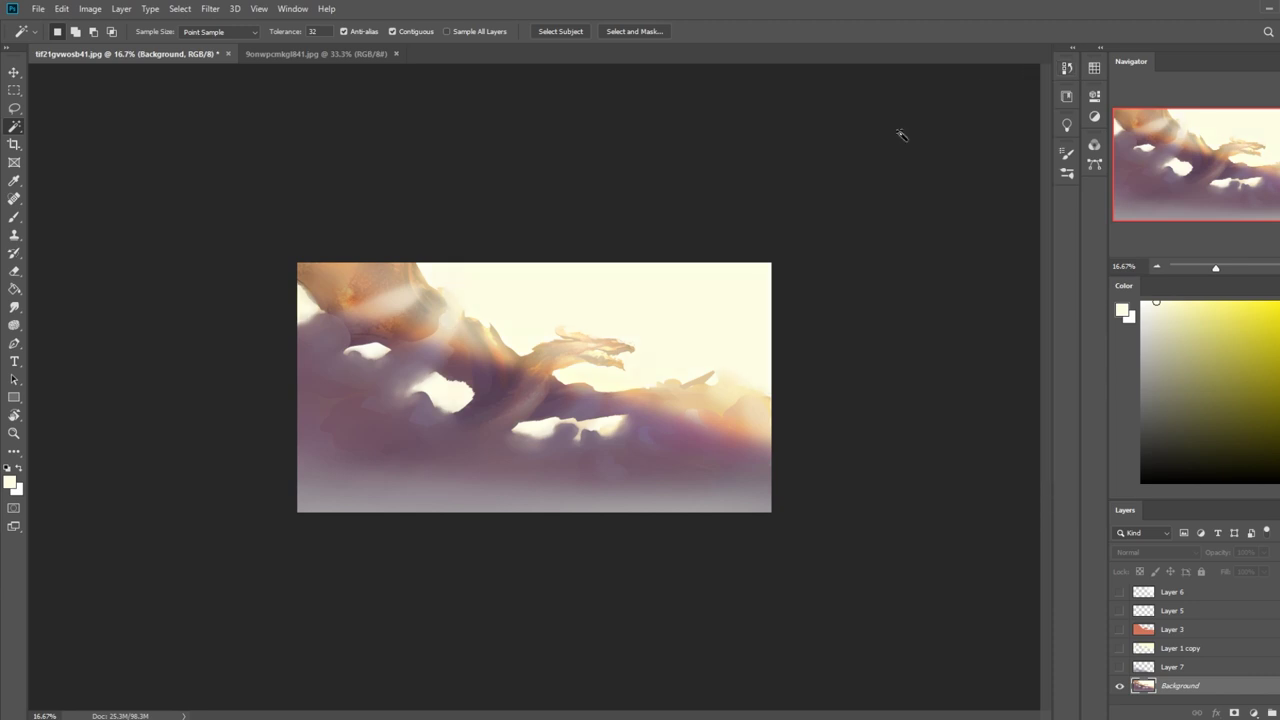
# Sample white from Layer 6's glow and brush it over the selected sky with an 1800 px brush at 38% opacity.
pyautogui.press('b')
pyautogui.click(1120, 592)
pyautogui.press('ctrl')
pyautogui.click(1120, 593)
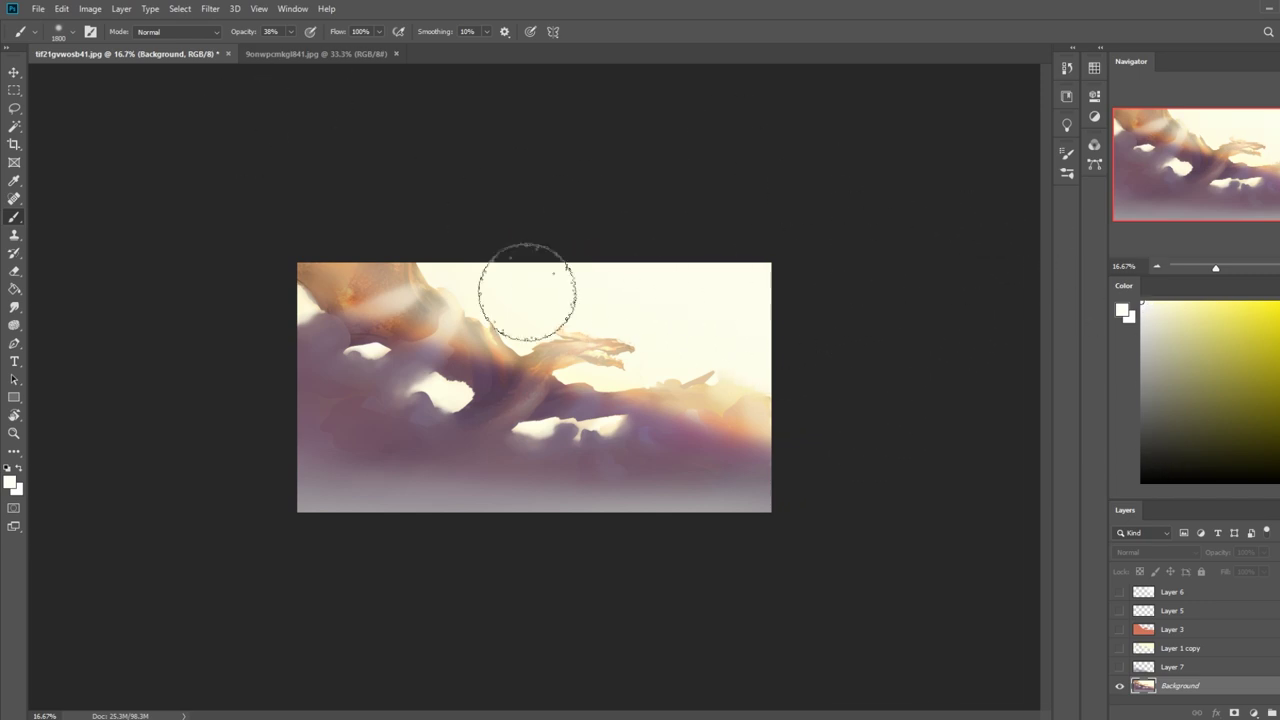
pyautogui.press('ctrl')
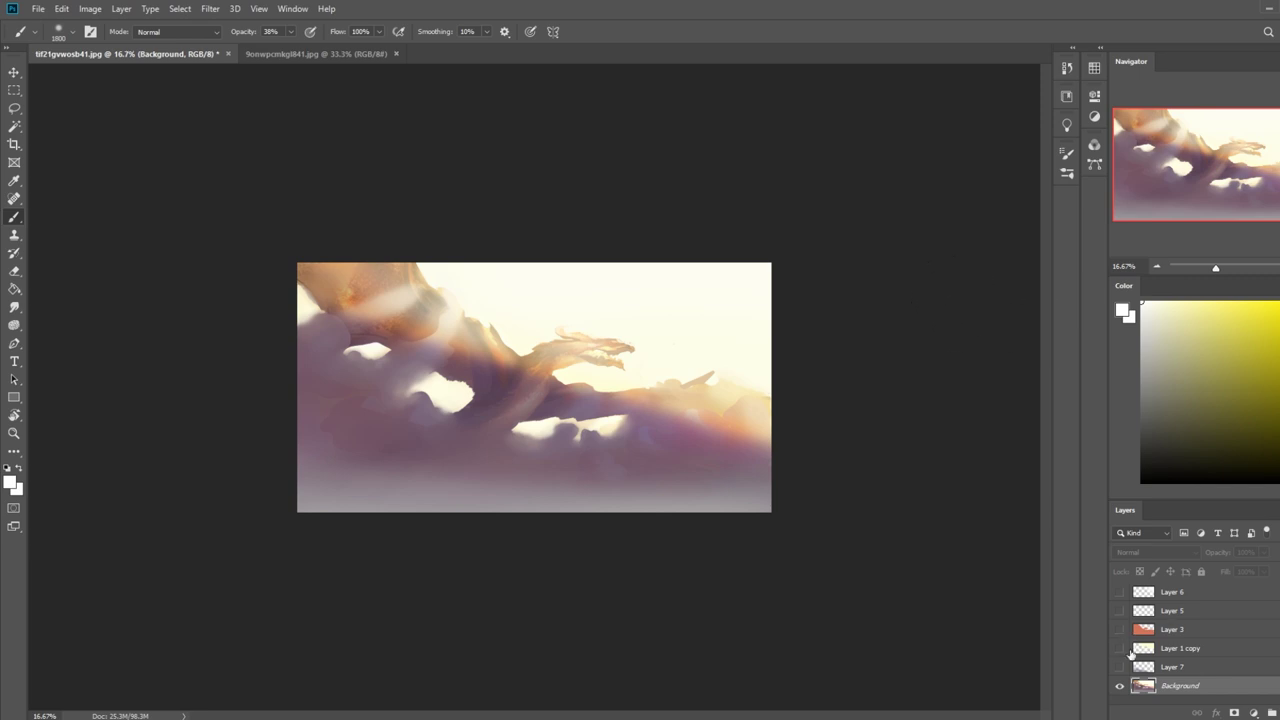
# Show and select Layer 6, and clear the active sky selection.
pyautogui.click(1120, 593)
pyautogui.click(1120, 594)
pyautogui.click(1120, 593)
pyautogui.click(1172, 592)
pyautogui.press('m')
pyautogui.rightClick(680, 374)
pyautogui.click(712, 382)
pyautogui.press('v')
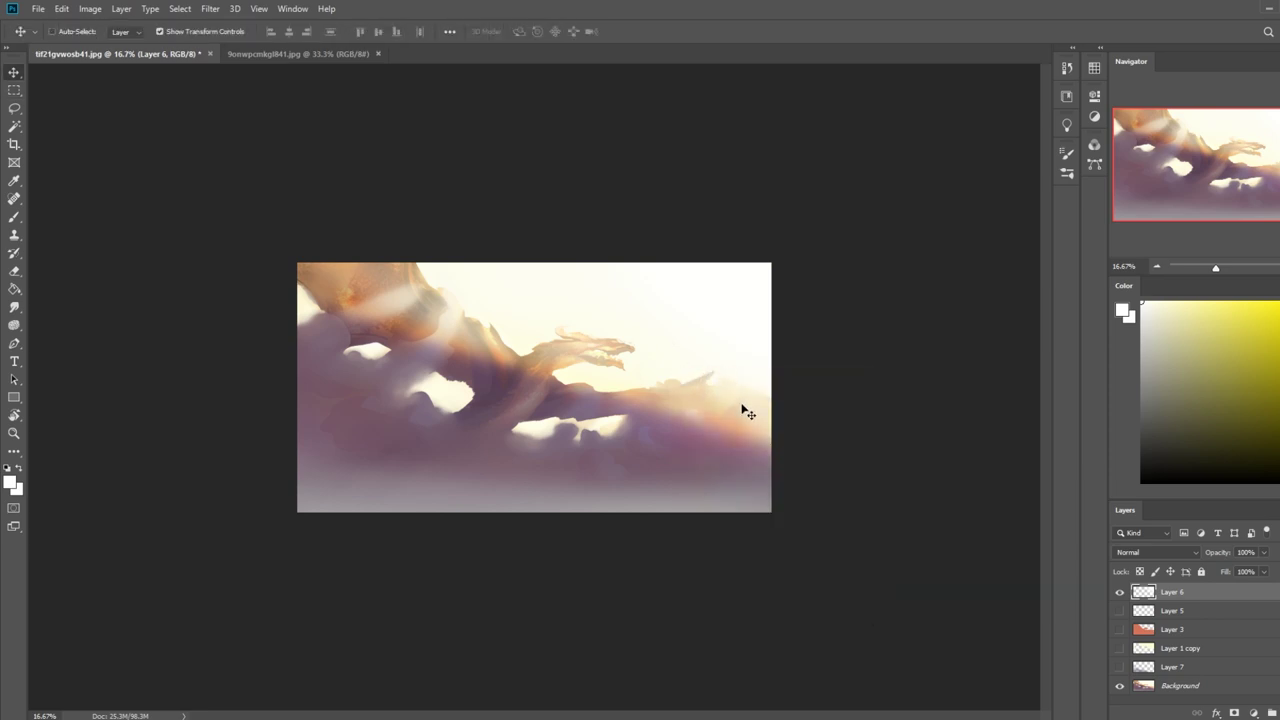
# Reposition Layer 6's white glow in the upper-right sky and compare the painting with and without it.
pyautogui.moveTo(729, 294); pyautogui.dragTo(721, 318)
pyautogui.click(1119, 594)
pyautogui.click(1121, 595)
pyautogui.click(1121, 596)
pyautogui.click(1122, 597)
# Delete Layer 3, then show and select Layer 5 with the red outline sketch.
pyautogui.click(1120, 632)
pyautogui.moveTo(1178, 636); pyautogui.dragTo(1279, 712)
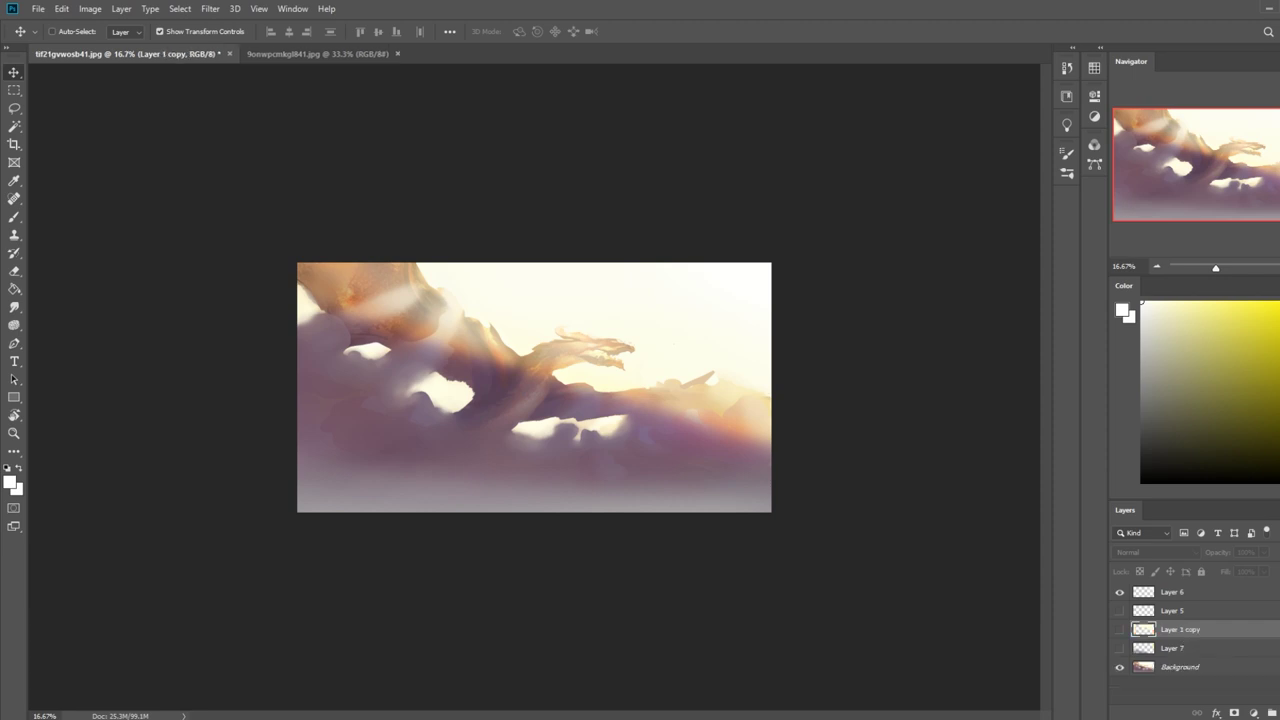
pyautogui.click(1120, 611)
pyautogui.click(1120, 611)
pyautogui.click(1120, 611)
pyautogui.click(1150, 611)
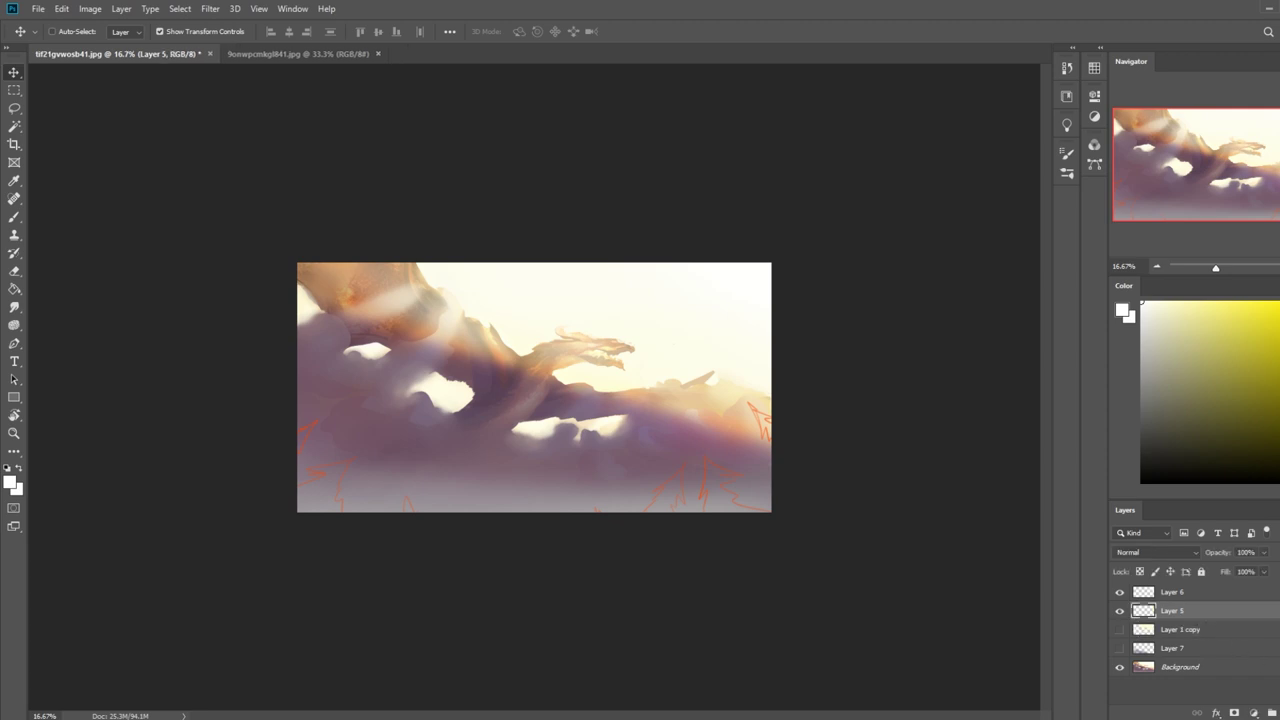
# Add a new layer above Layer 5, select the whole canvas, and try nudging the new layer's contents.
pyautogui.hotkey('ctrl', 'shift', 'alt', 'n')
pyautogui.press('g')
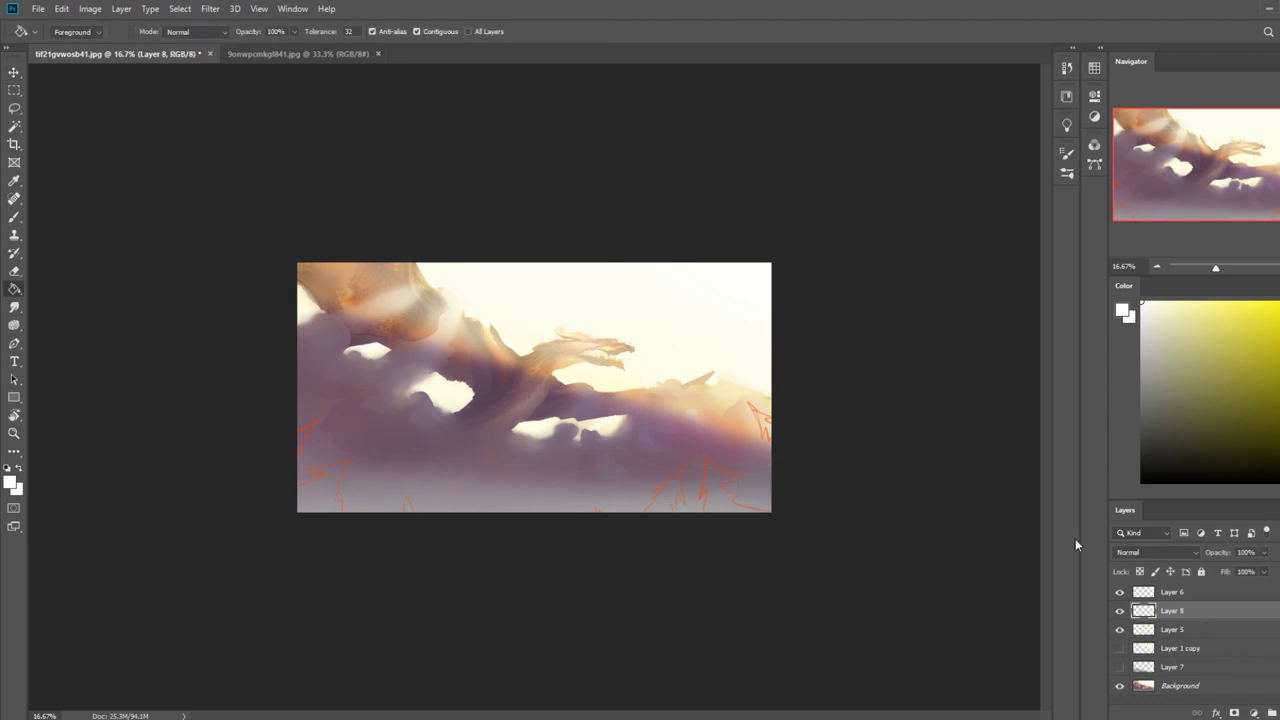
pyautogui.hotkey('ctrl', 'a')
pyautogui.press('v')
pyautogui.press('Up')
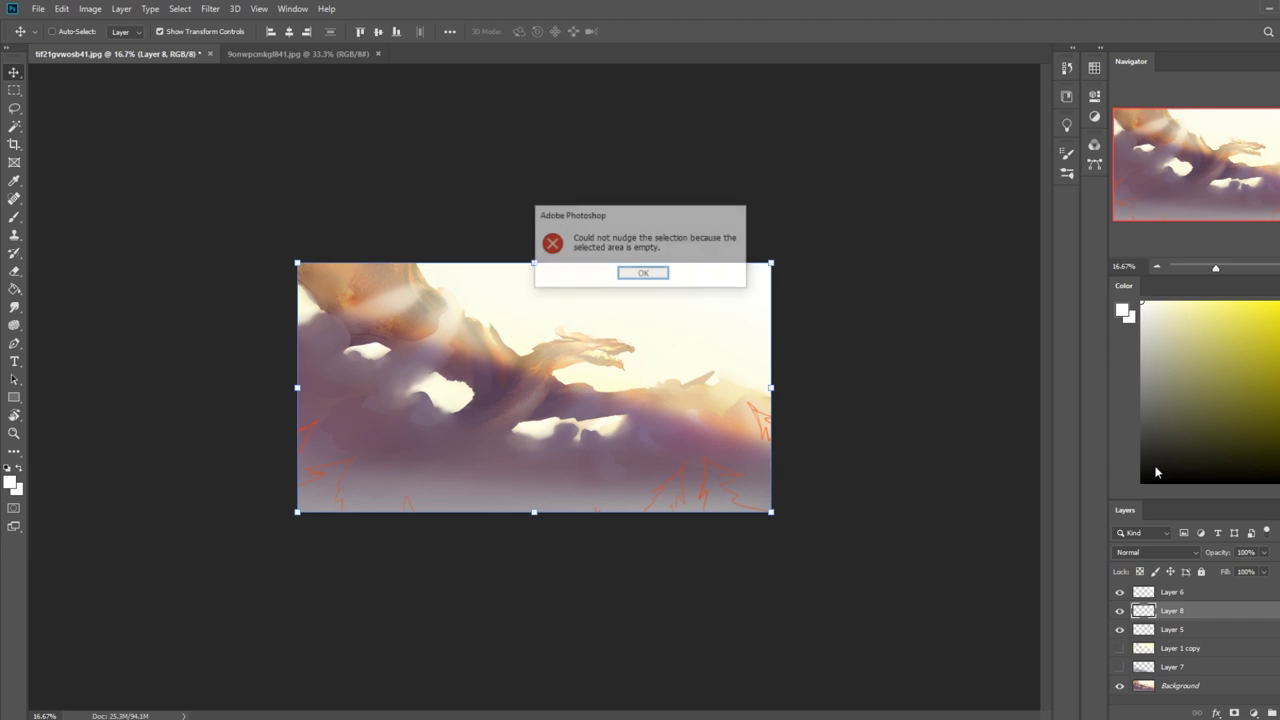
pyautogui.click(628, 273)
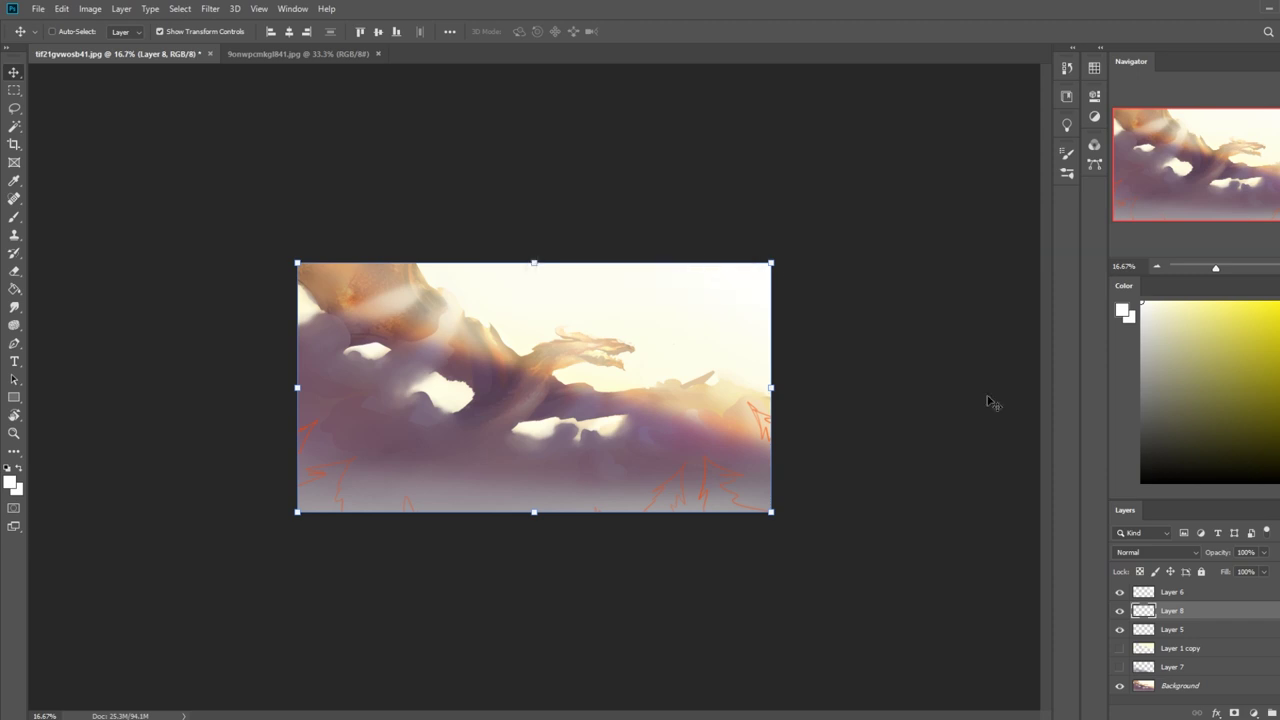
# Nudge Layer 5's red outlines down within the full-canvas selection, and deselect them.
pyautogui.click(1168, 630)
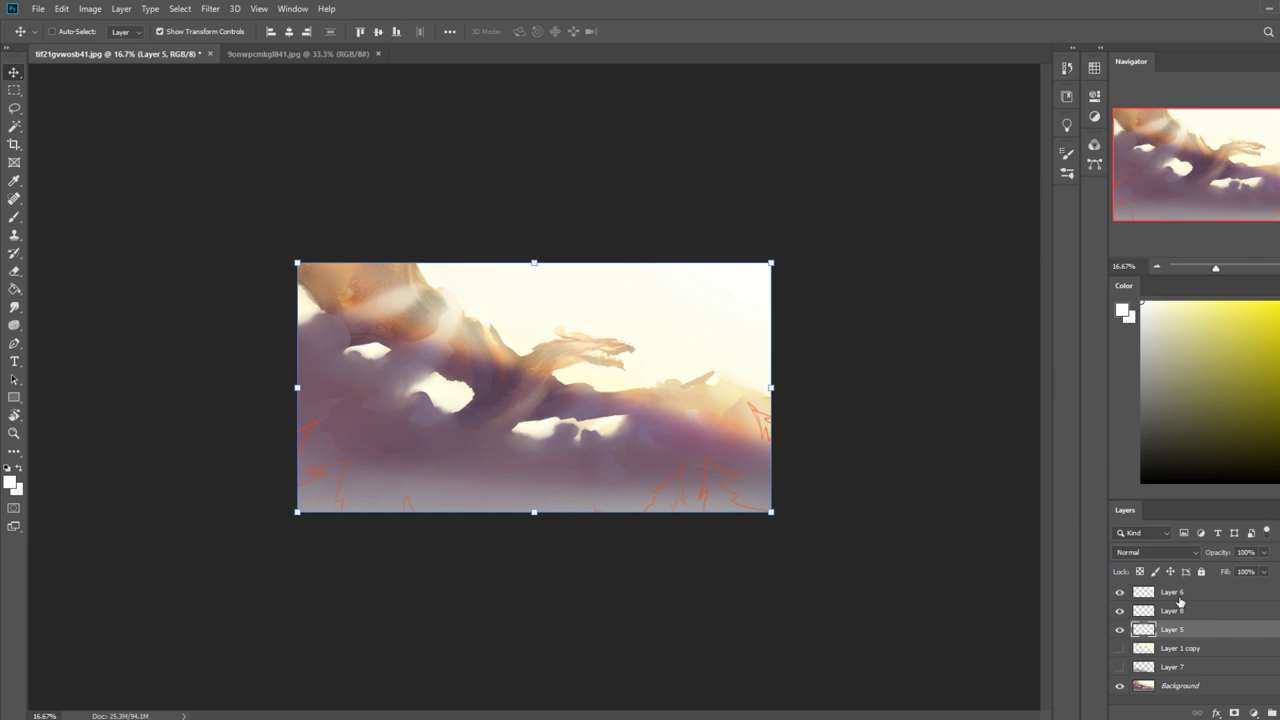
pyautogui.press('Down')
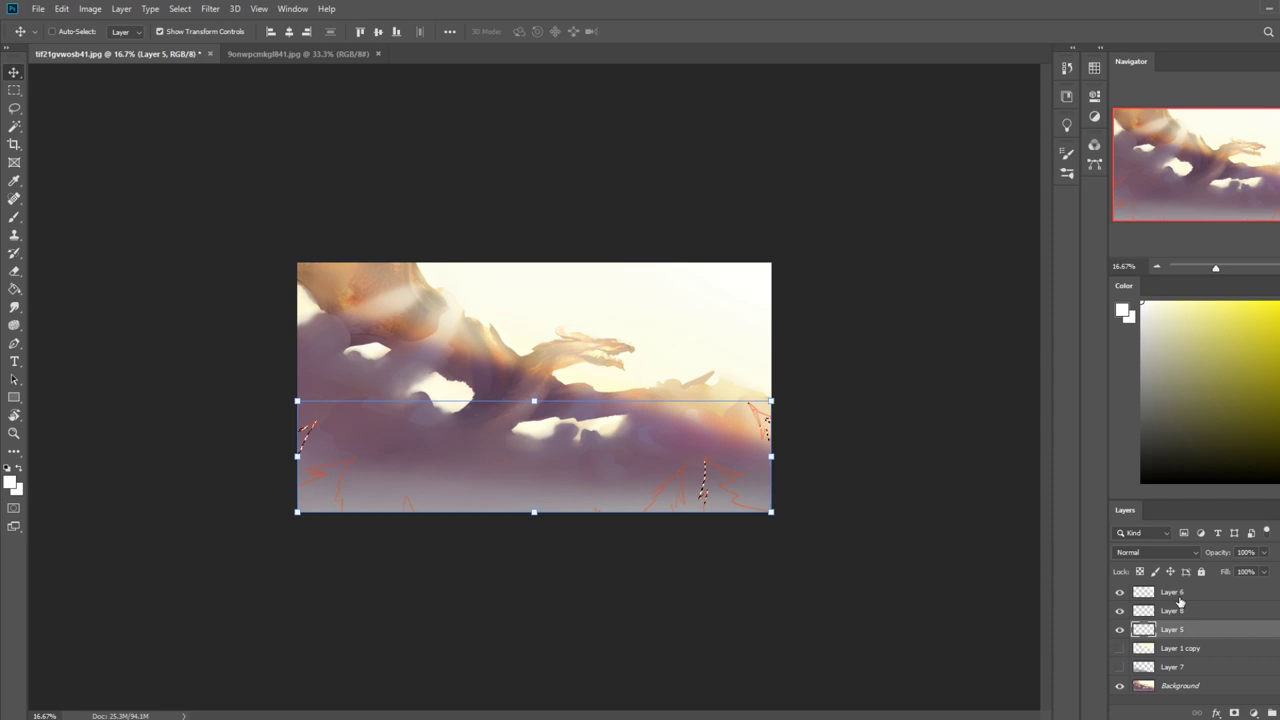
pyautogui.press('m')
pyautogui.rightClick(676, 430)
pyautogui.click(700, 437)
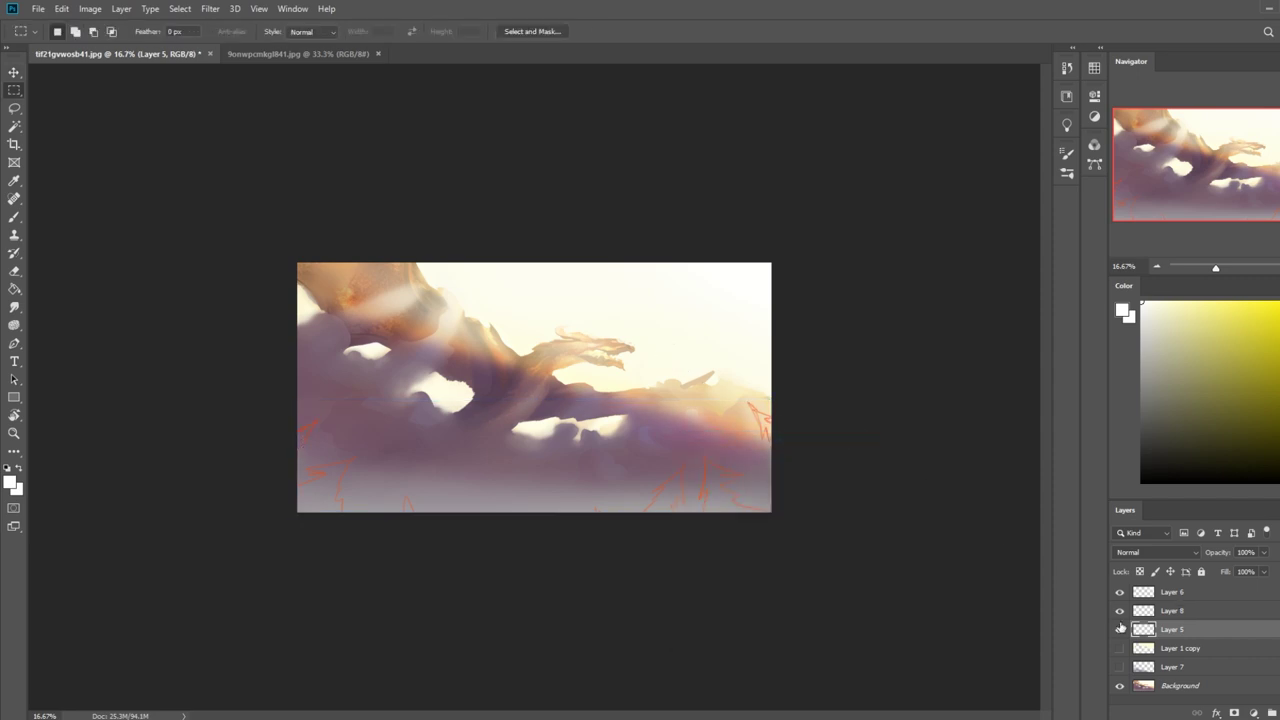
# Lasso the jagged shapes marked by the red outlines along the painting's lower-right edge as one selection.
pyautogui.press('l')
pyautogui.moveTo(704, 457); pyautogui.dragTo(710, 500)
pyautogui.hotkey('ctrl', 'z')
pyautogui.moveTo(702, 454)
pyautogui.mouseDown()
pyautogui.moveTo(698, 517)
pyautogui.moveTo(775, 523)
pyautogui.moveTo(700, 452)
pyautogui.mouseUp()
pyautogui.moveTo(747, 401)
pyautogui.mouseDown()
pyautogui.moveTo(768, 458)
pyautogui.moveTo(777, 423)
pyautogui.moveTo(748, 410)
pyautogui.moveTo(765, 452)
pyautogui.mouseUp()
pyautogui.moveTo(661, 490)
pyautogui.mouseDown()
pyautogui.moveTo(633, 512)
pyautogui.moveTo(683, 528)
pyautogui.moveTo(675, 507)
pyautogui.moveTo(698, 455)
pyautogui.mouseUp()
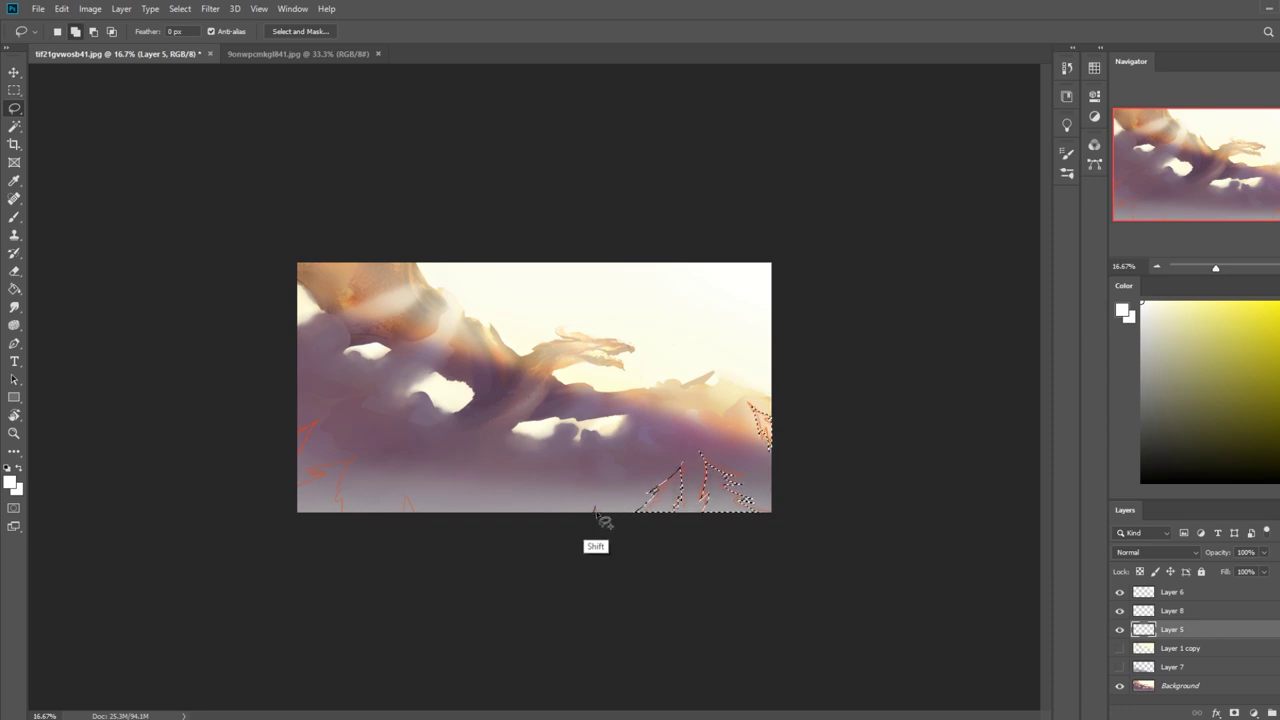
# Add the jagged shapes in the painting's lower-left area to the lasso selection and hide Layer 5.
pyautogui.moveTo(405, 495)
pyautogui.mouseDown()
pyautogui.moveTo(400, 513)
pyautogui.moveTo(421, 521)
pyautogui.moveTo(410, 507)
pyautogui.mouseUp()
pyautogui.moveTo(348, 458)
pyautogui.mouseDown()
pyautogui.moveTo(287, 502)
pyautogui.moveTo(330, 532)
pyautogui.moveTo(347, 466)
pyautogui.moveTo(313, 424)
pyautogui.moveTo(281, 440)
pyautogui.moveTo(292, 466)
pyautogui.moveTo(334, 446)
pyautogui.mouseUp()
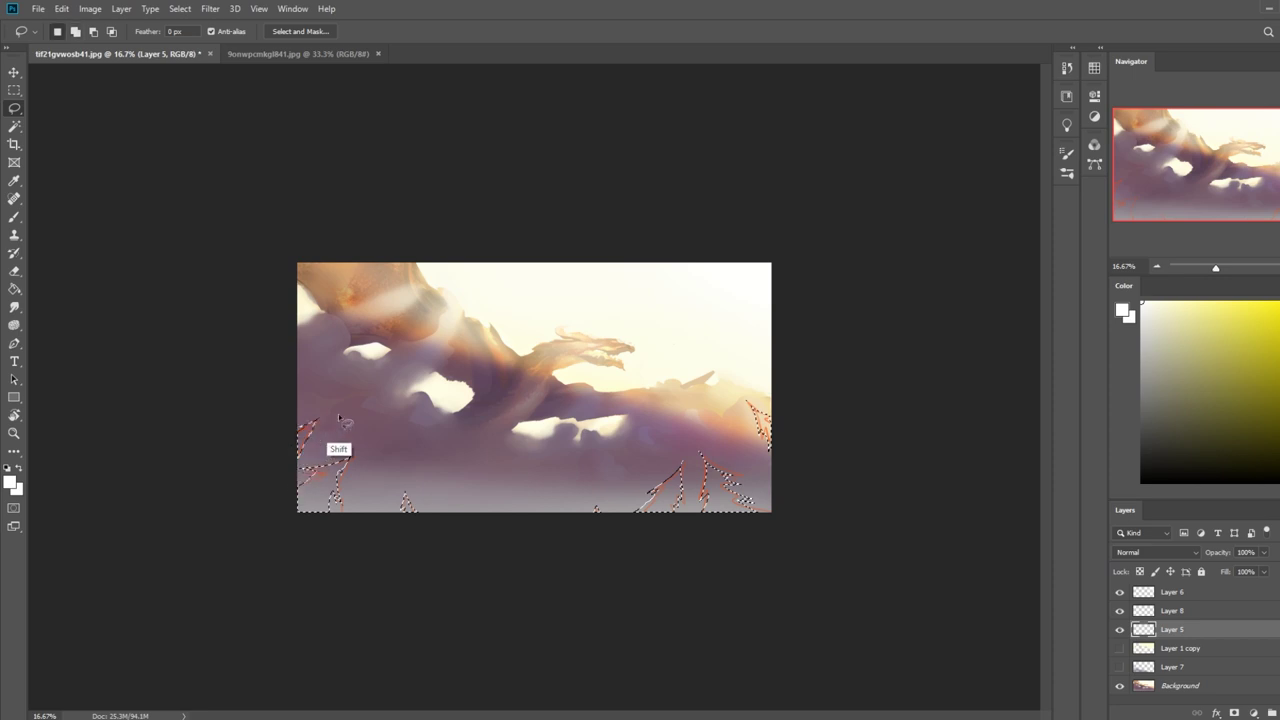
pyautogui.click(1120, 629)
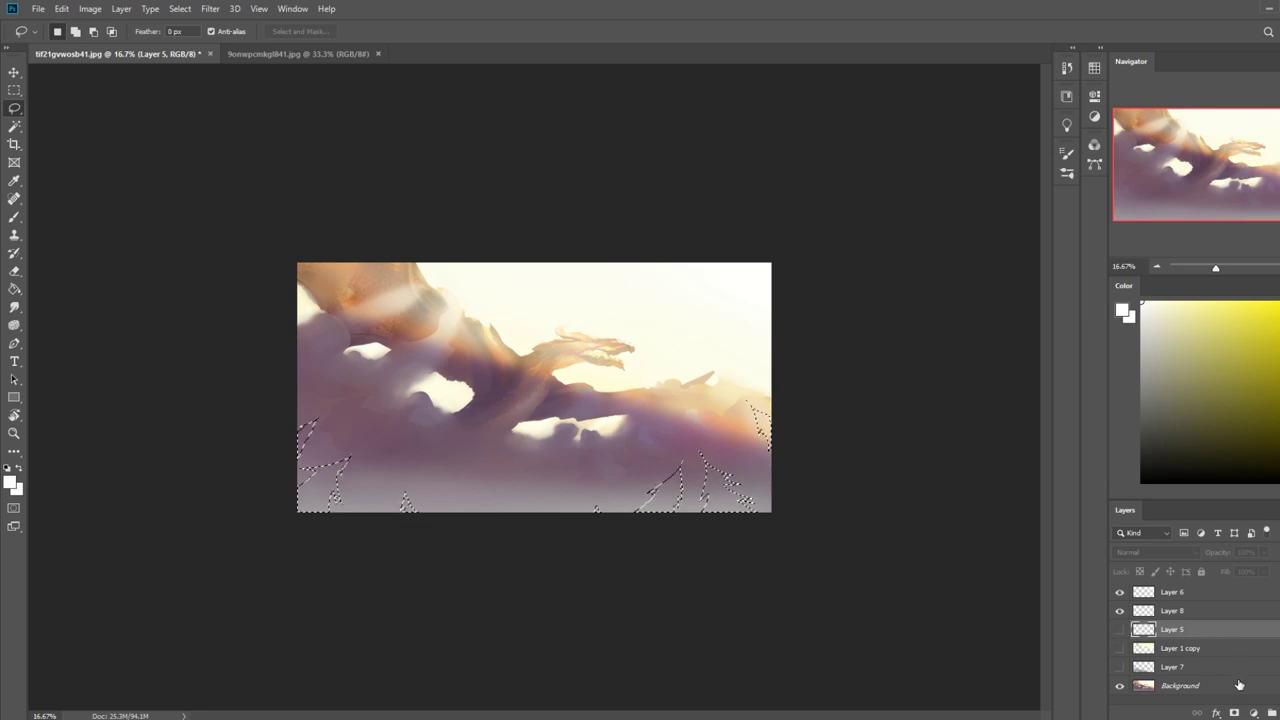
# Add a new layer above Layer 5, fill the jagged selection with purple sampled from the clouds, and deselect.
pyautogui.click(1279, 712)
pyautogui.press('g')
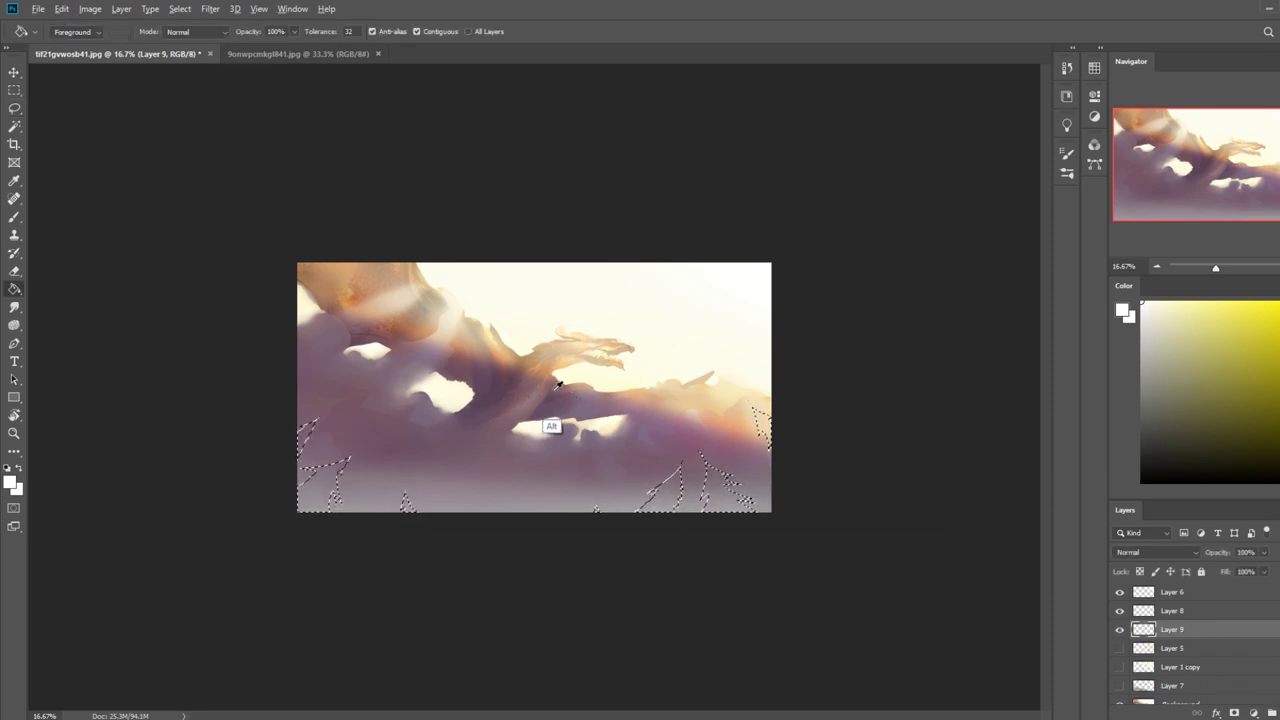
pyautogui.keyDown('alt'); pyautogui.click(553, 427); pyautogui.keyUp('alt')
pyautogui.click(729, 508)
pyautogui.hotkey('ctrl', 'd')
# Shift the tree silhouettes to a deep dark purple with Hue/Saturation, using saturation +32 and lightness -37.
pyautogui.hotkey('ctrl', 'u')
pyautogui.moveTo(942, 362); pyautogui.dragTo(927, 363)
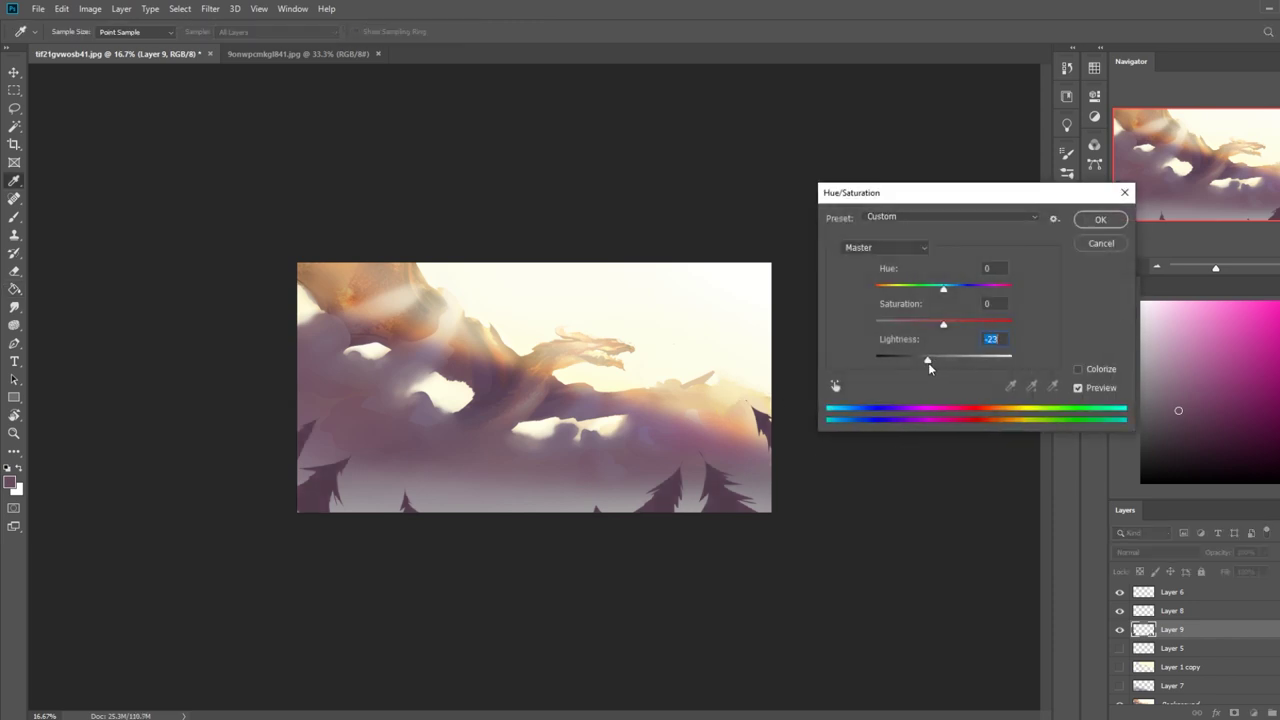
pyautogui.moveTo(986, 208); pyautogui.dragTo(1001, 342)
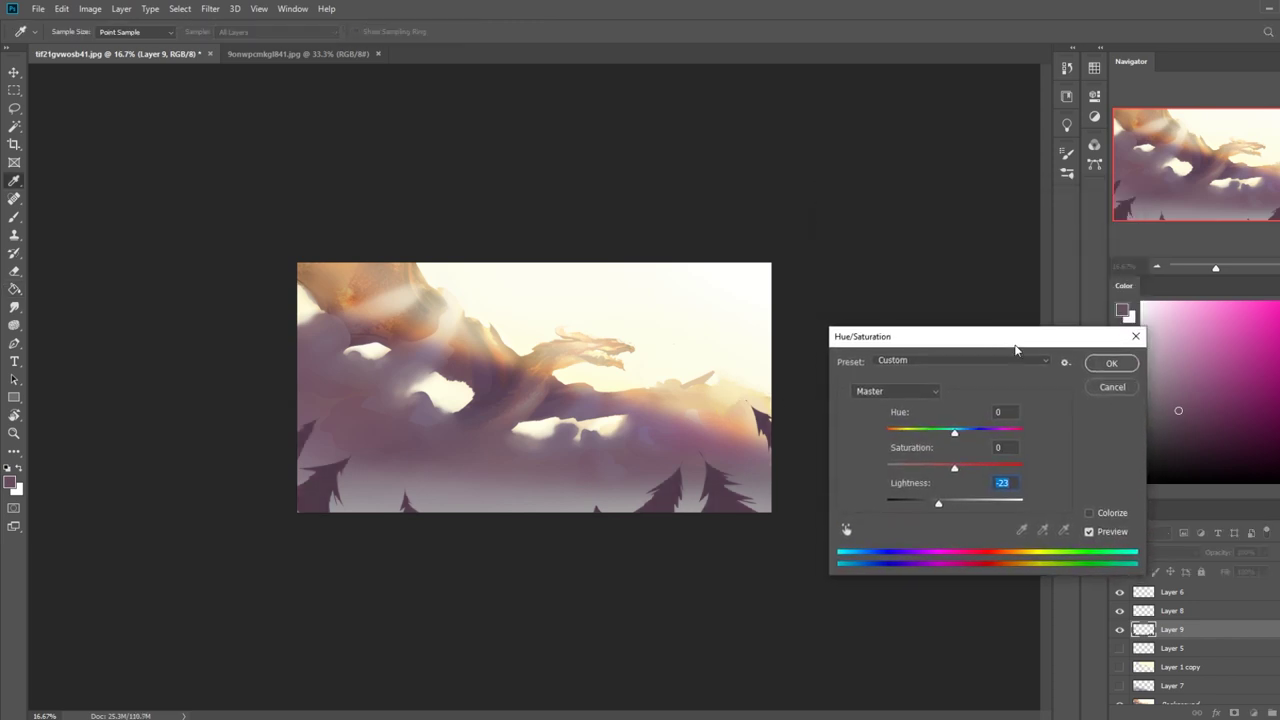
pyautogui.moveTo(936, 507)
pyautogui.mouseDown()
pyautogui.moveTo(976, 469)
pyautogui.moveTo(929, 504)
pyautogui.mouseUp()
pyautogui.moveTo(955, 432)
pyautogui.mouseDown()
pyautogui.moveTo(990, 442)
pyautogui.moveTo(980, 437)
pyautogui.mouseUp()
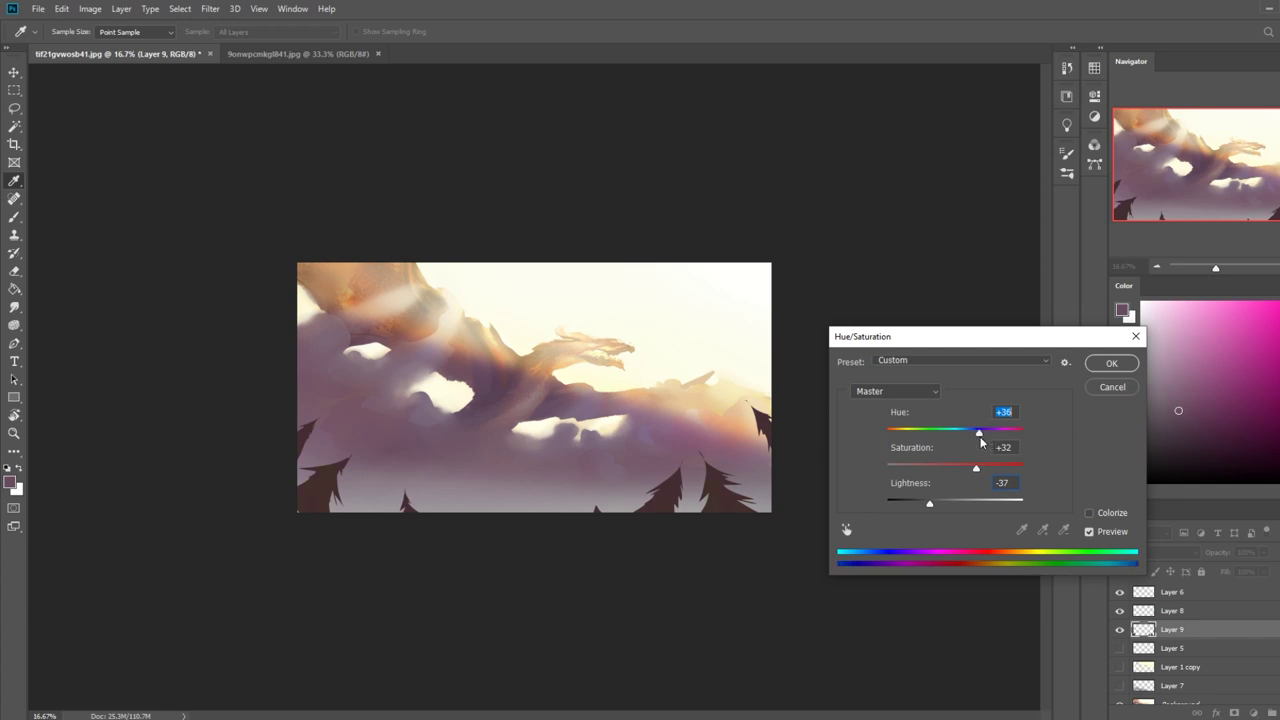
pyautogui.moveTo(981, 432); pyautogui.dragTo(1017, 436)
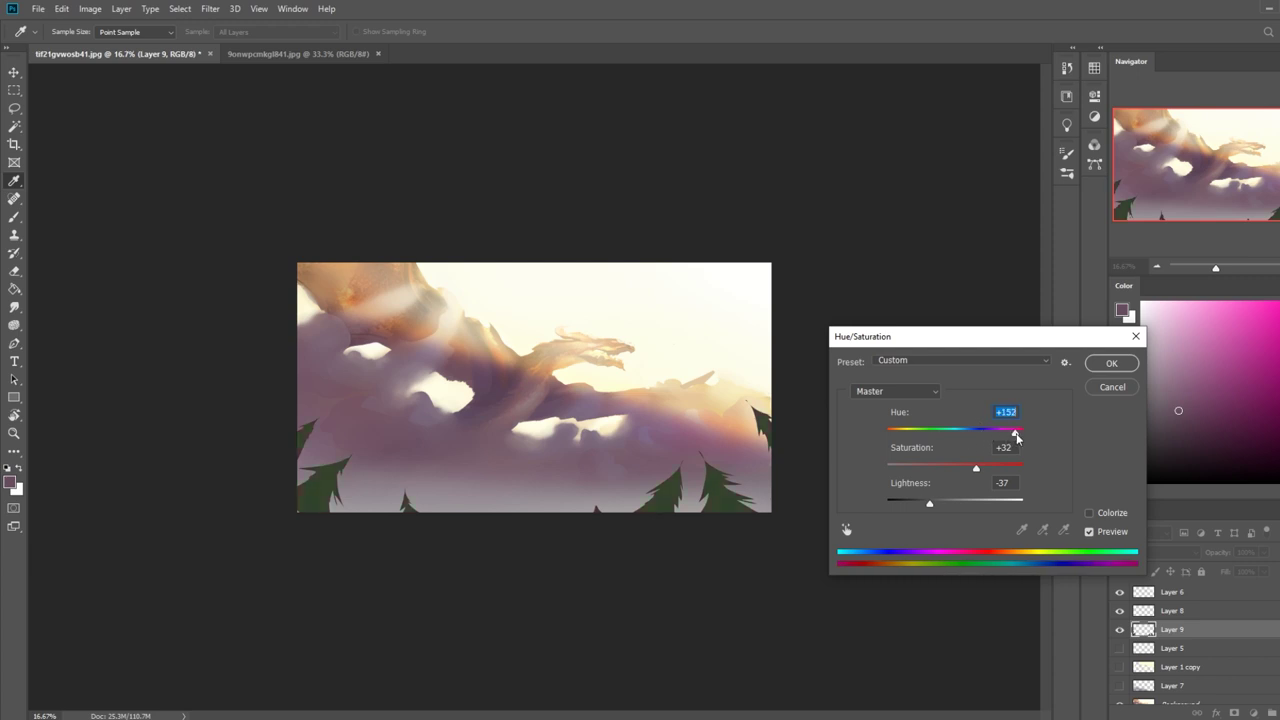
pyautogui.moveTo(1016, 436); pyautogui.dragTo(964, 441)
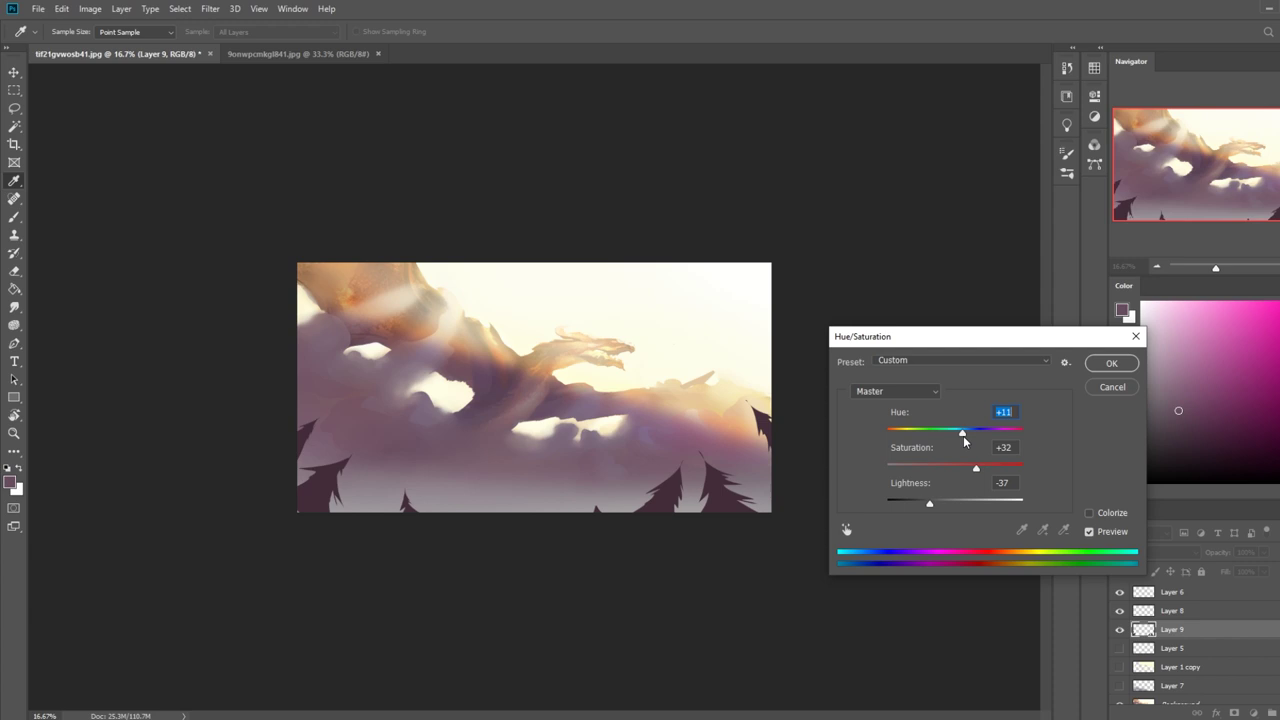
pyautogui.moveTo(964, 441); pyautogui.dragTo(937, 447)
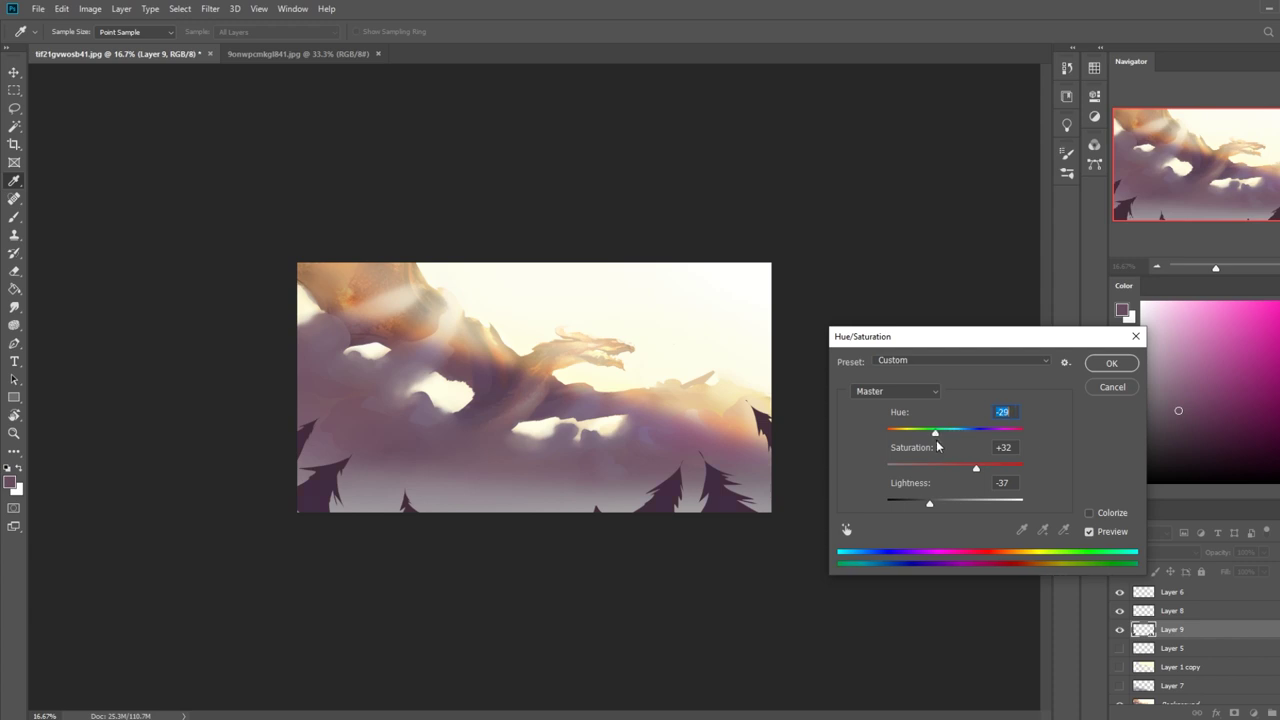
pyautogui.moveTo(933, 444); pyautogui.dragTo(928, 438)
pyautogui.click(1111, 363)
# Set the Eraser to the 80 px Dry-Oil brush and erase the thin stray tips above the right-hand trees.
pyautogui.press('m')
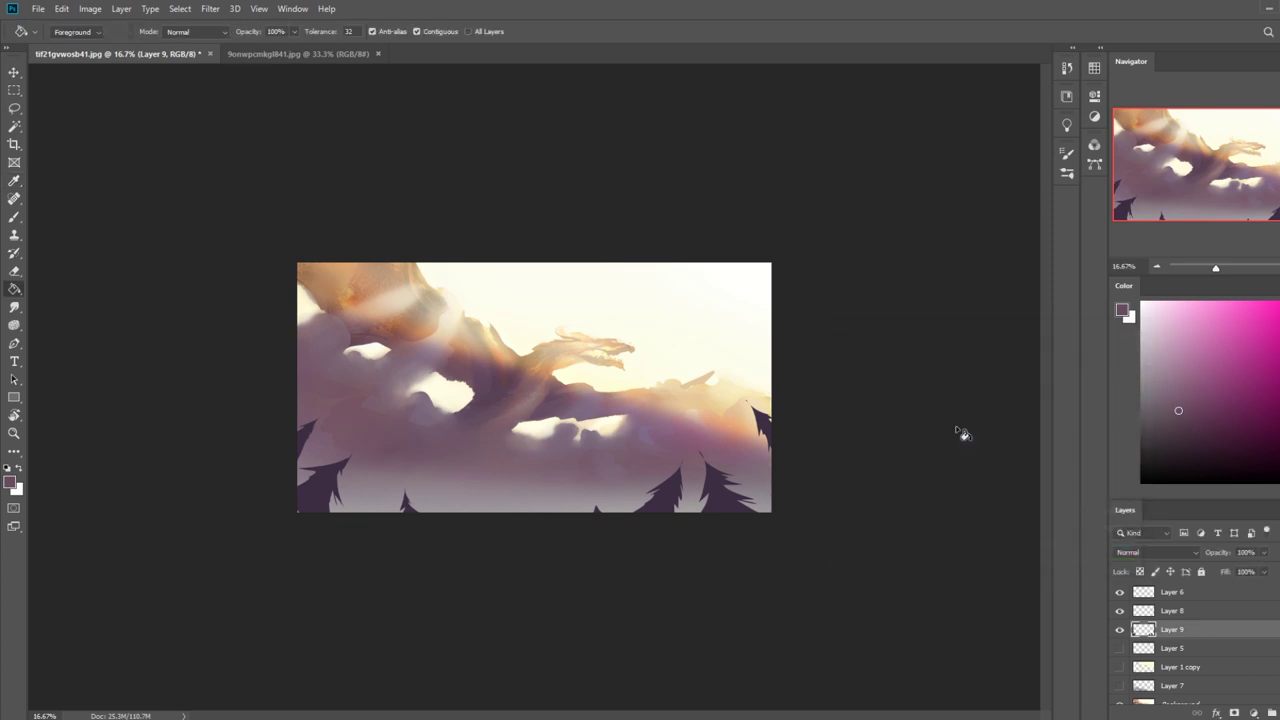
pyautogui.rightClick(673, 405)
pyautogui.click(673, 405)
pyautogui.press('e')
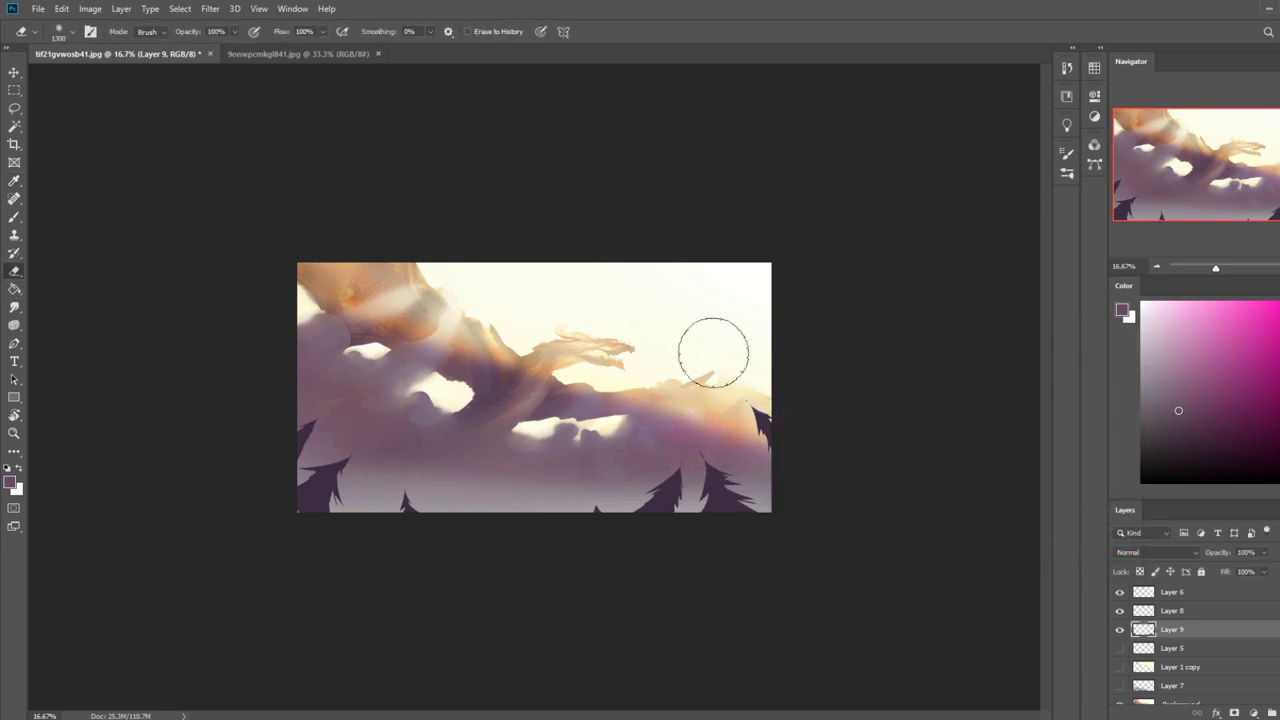
pyautogui.rightClick(680, 405)
pyautogui.click(799, 569)
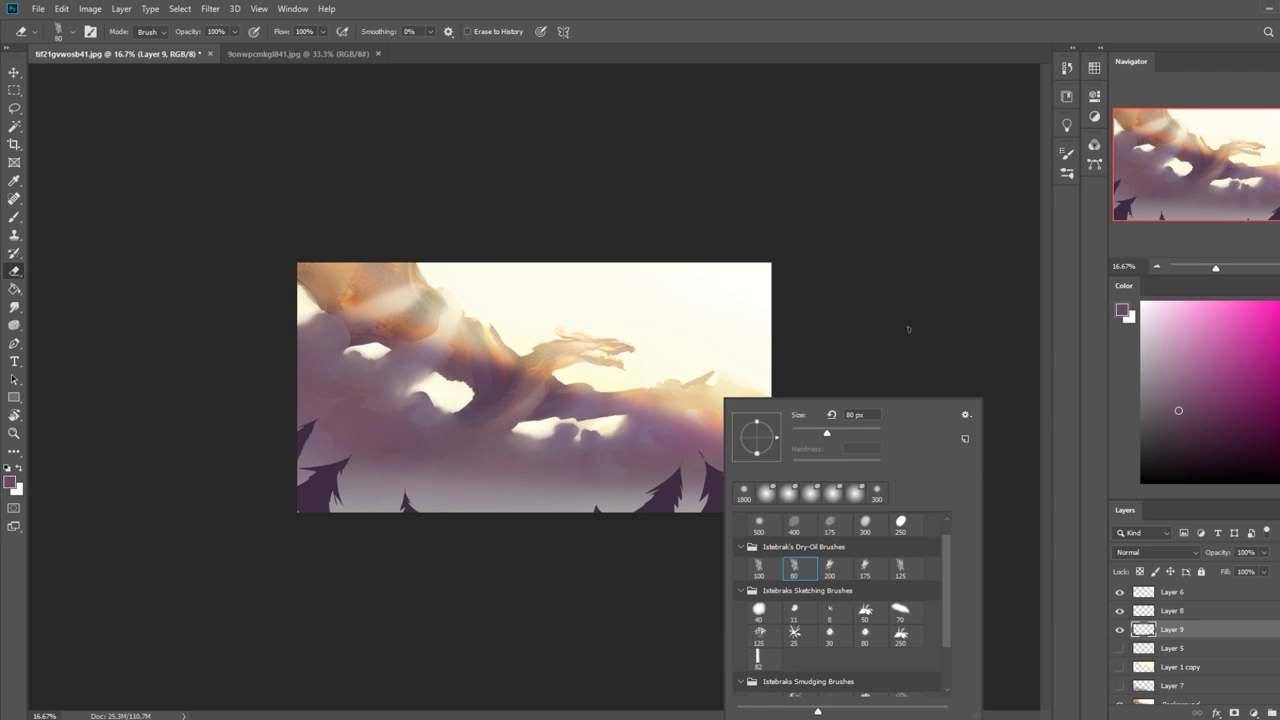
pyautogui.click(909, 329)
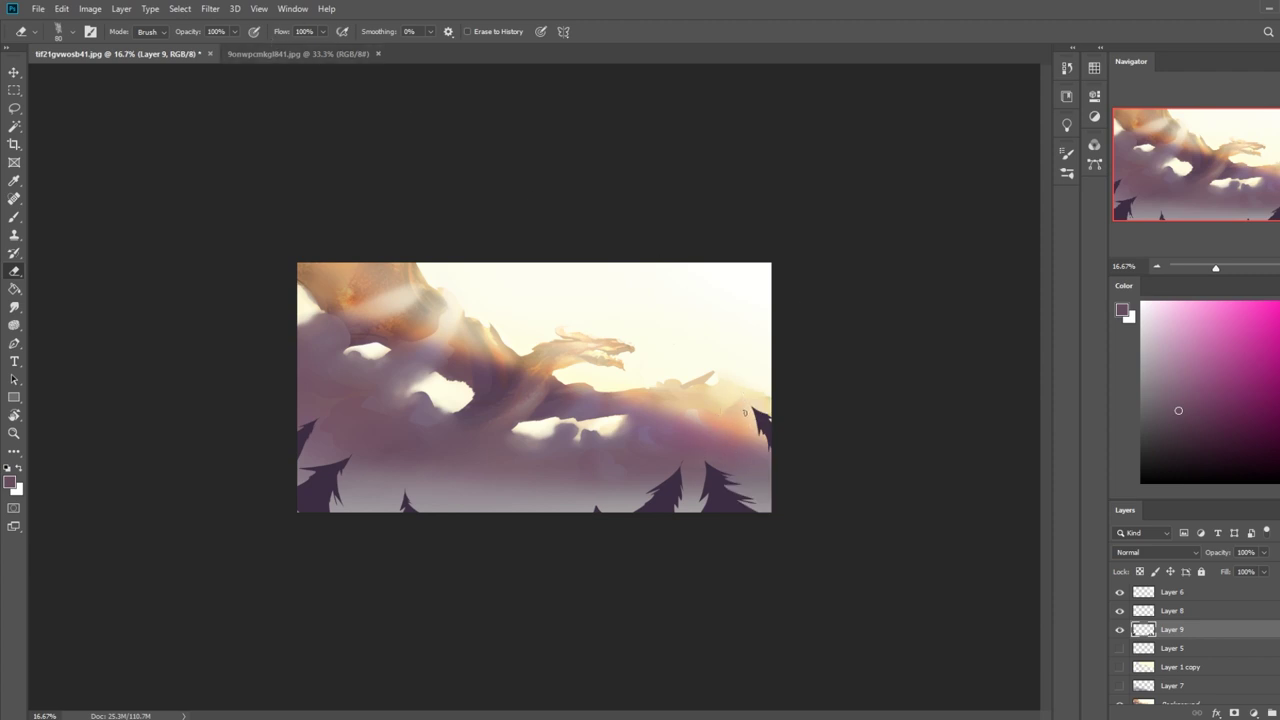
# Apply a Gaussian Blur with a radius of 2.0 pixels to the tree layer.
pyautogui.click(210, 9)
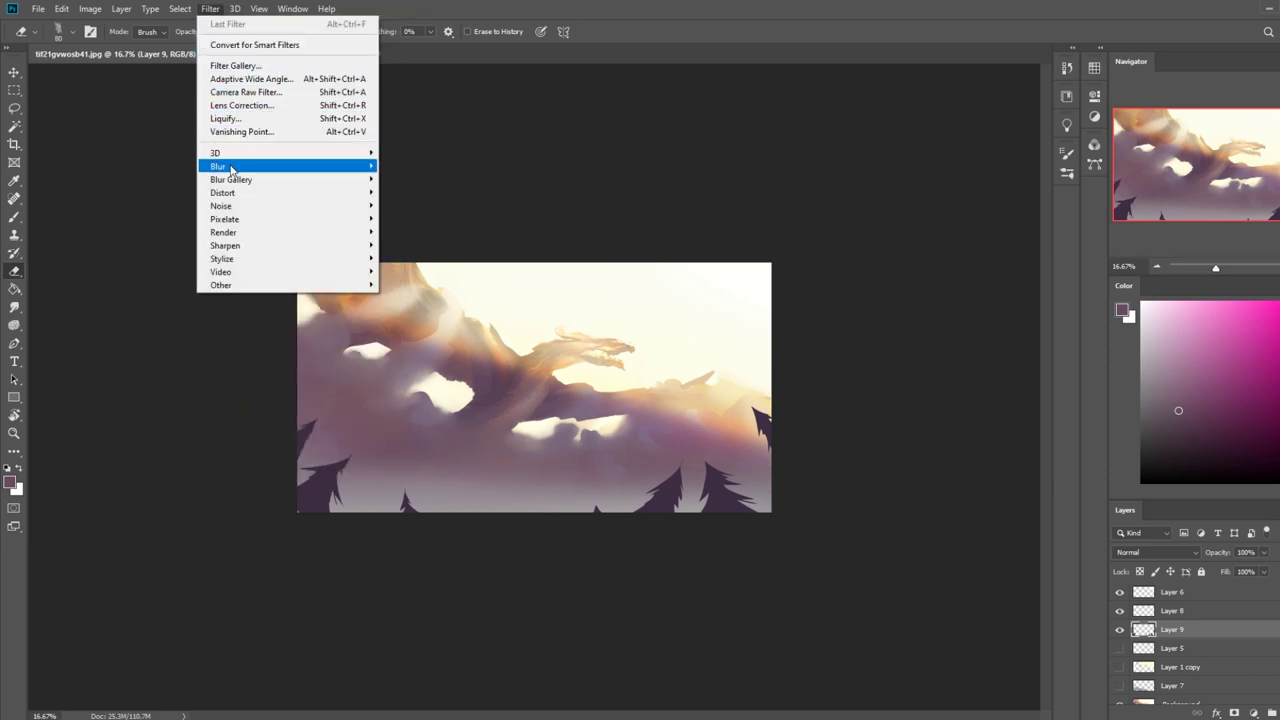
pyautogui.moveTo(234, 168)
pyautogui.click(430, 226)
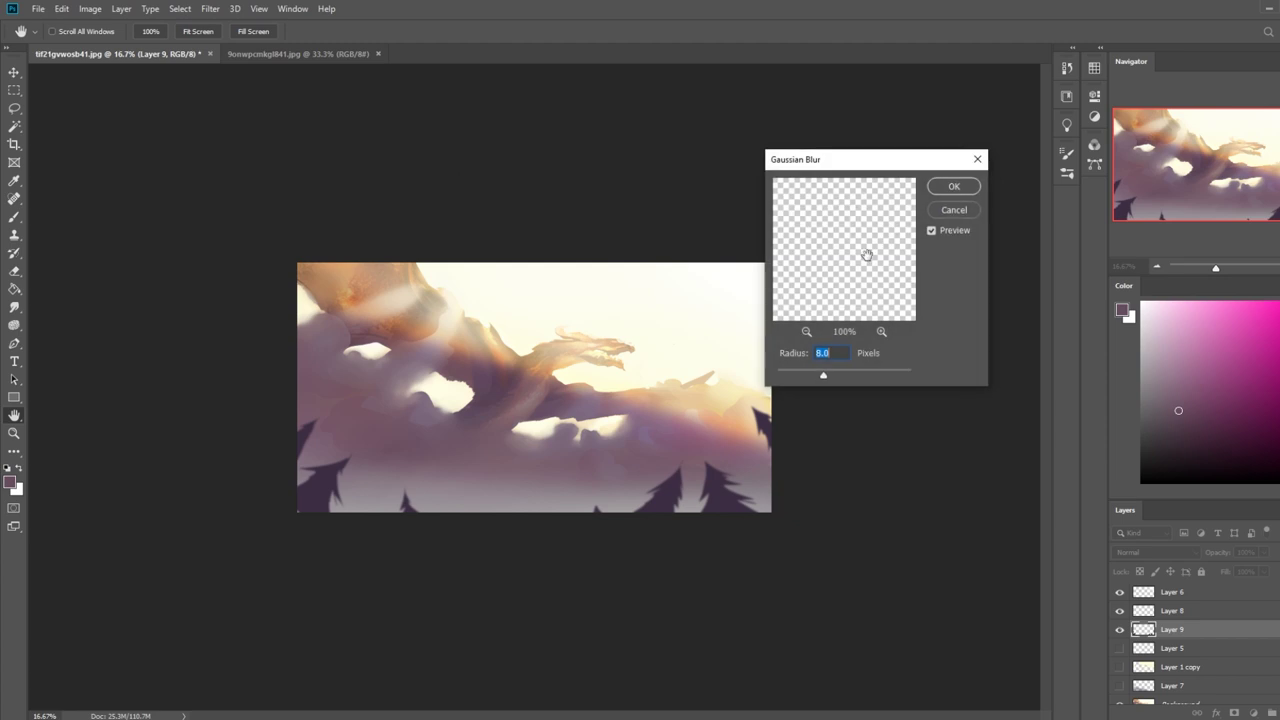
pyautogui.moveTo(811, 372)
pyautogui.mouseDown()
pyautogui.moveTo(777, 374)
pyautogui.moveTo(792, 380)
pyautogui.mouseUp()
pyautogui.click(954, 186)
# Erase along the right edge of the leaning tree in the painting's lower-right area, redoing the stroke once, and choose the Blur tool.
pyautogui.press('e')
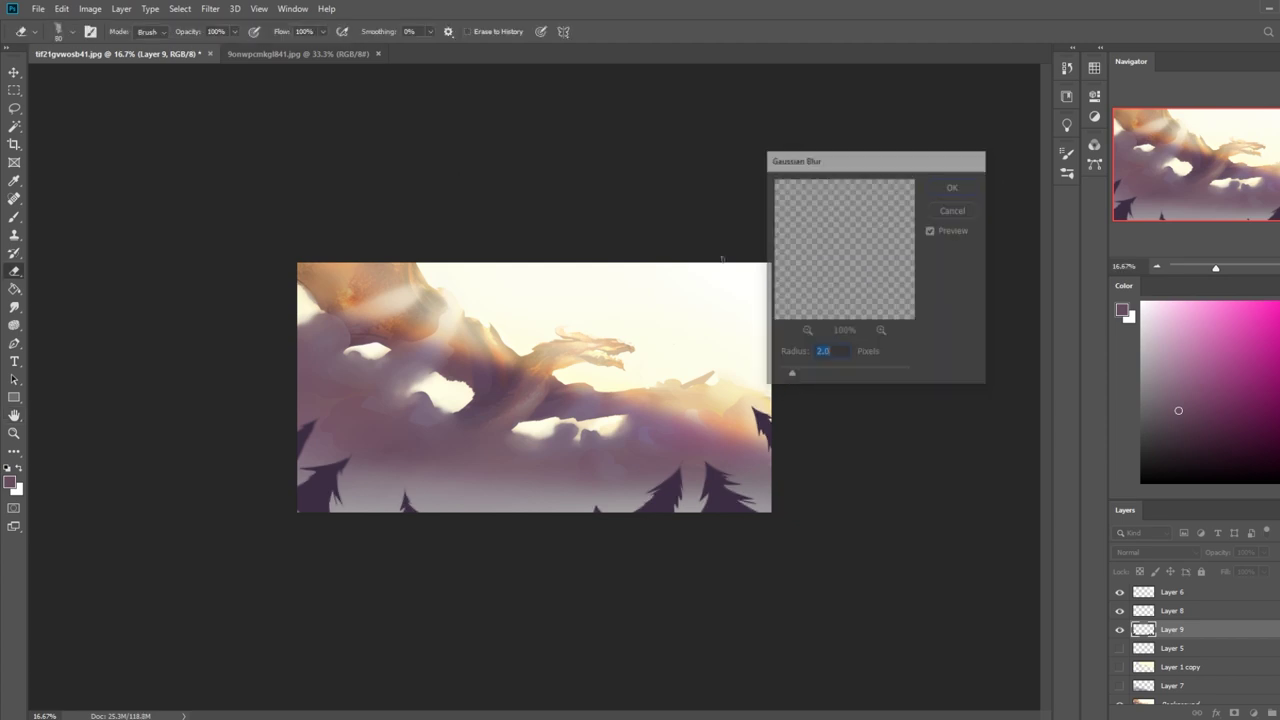
pyautogui.moveTo(681, 467); pyautogui.dragTo(688, 515)
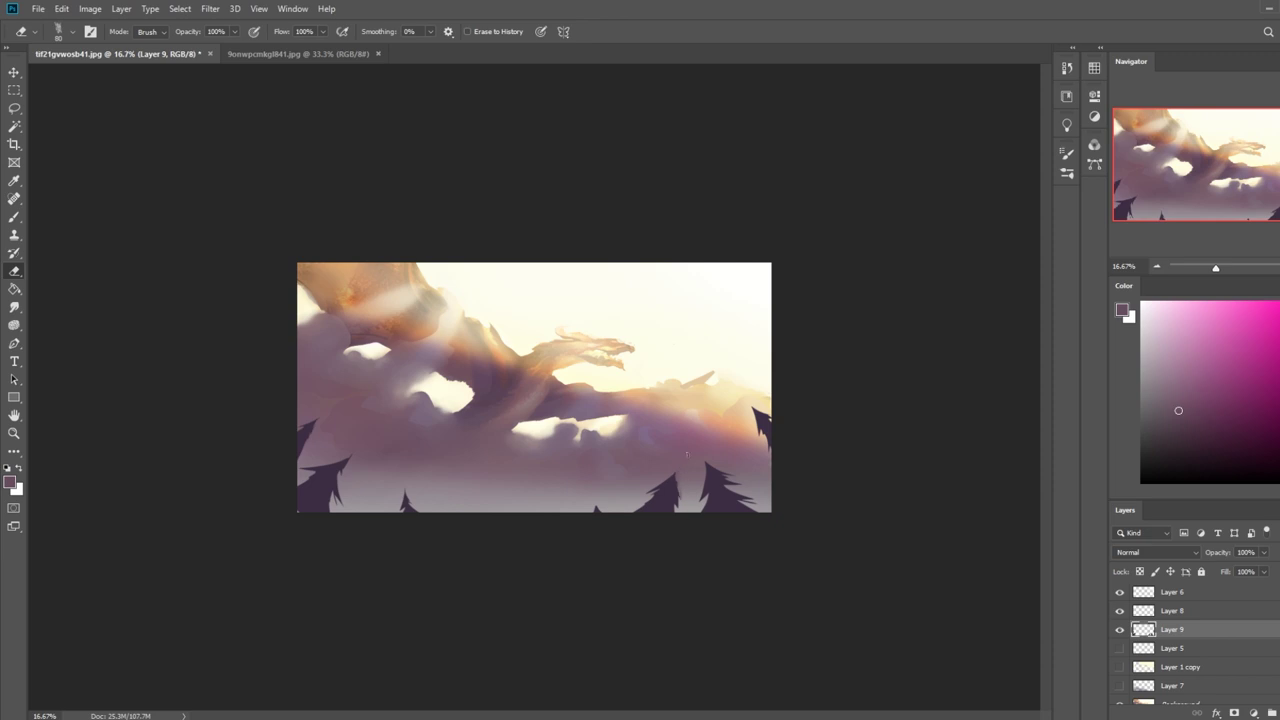
pyautogui.hotkey('ctrl', 'z')
pyautogui.moveTo(683, 468); pyautogui.dragTo(690, 512)
pyautogui.rightClick(14, 307)
pyautogui.click(60, 305)
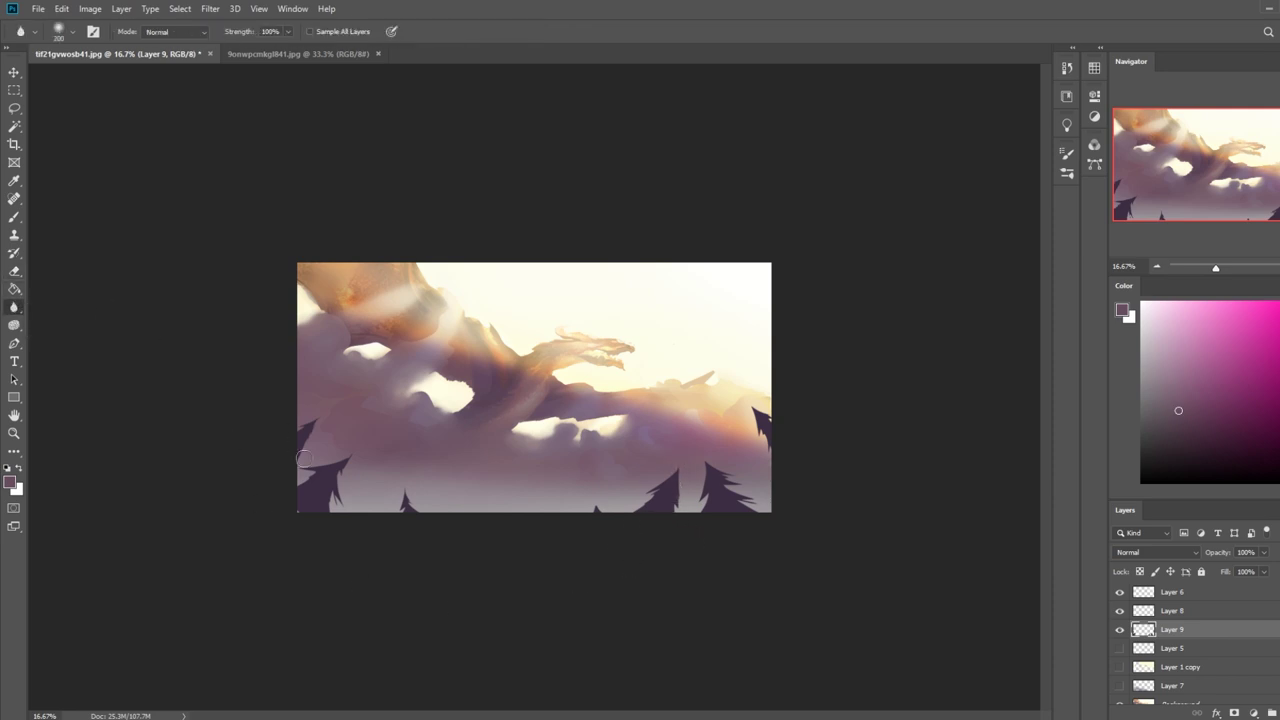
# Reshape the lower-left tree using the Eraser and the 80 px Dry-Oil brush at 100% opacity in sampled dark purple.
pyautogui.press('b')
pyautogui.keyDown('alt'); pyautogui.click(471, 300); pyautogui.keyUp('alt')
pyautogui.rightClick(549, 299)
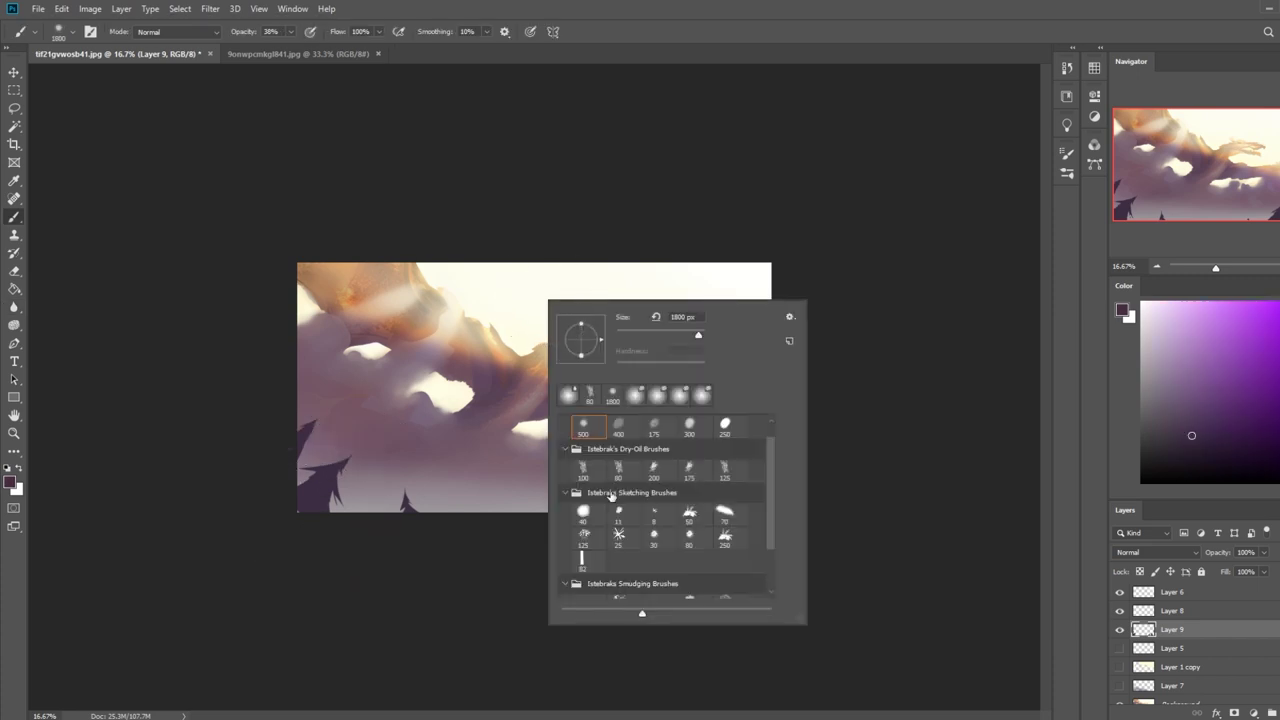
pyautogui.doubleClick(614, 469)
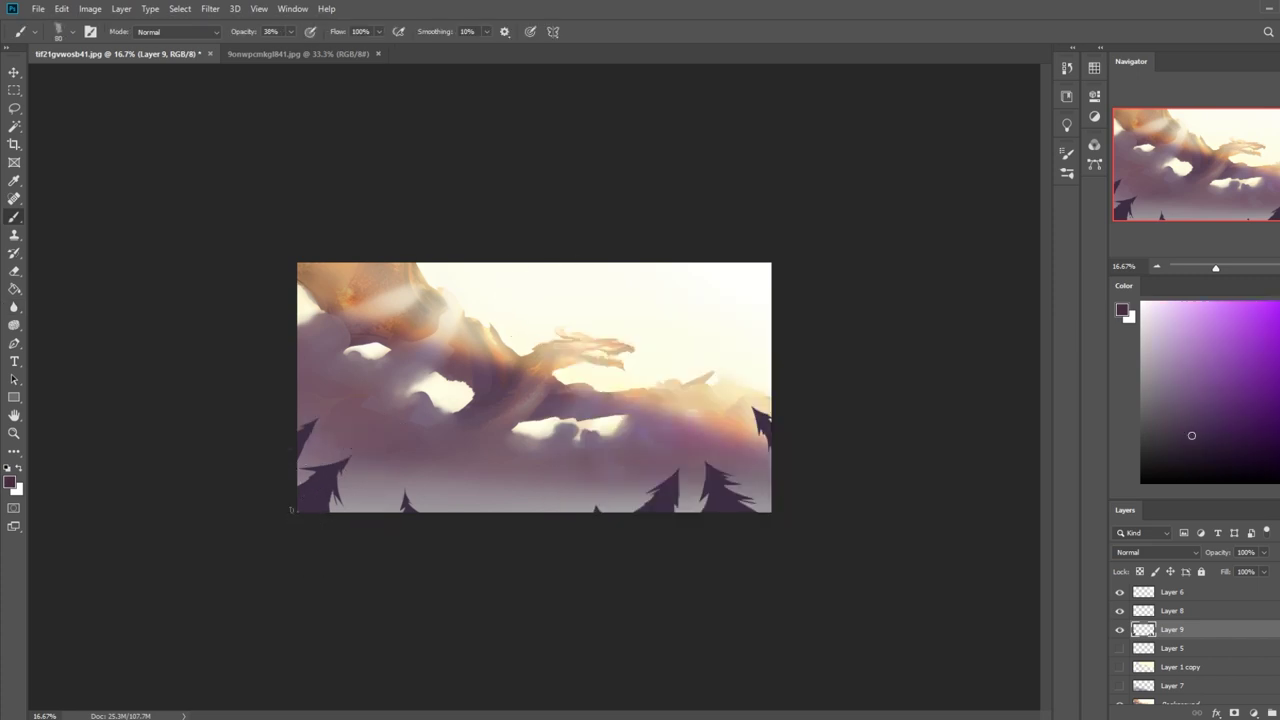
pyautogui.moveTo(290, 31); pyautogui.dragTo(353, 58)
pyautogui.press('e')
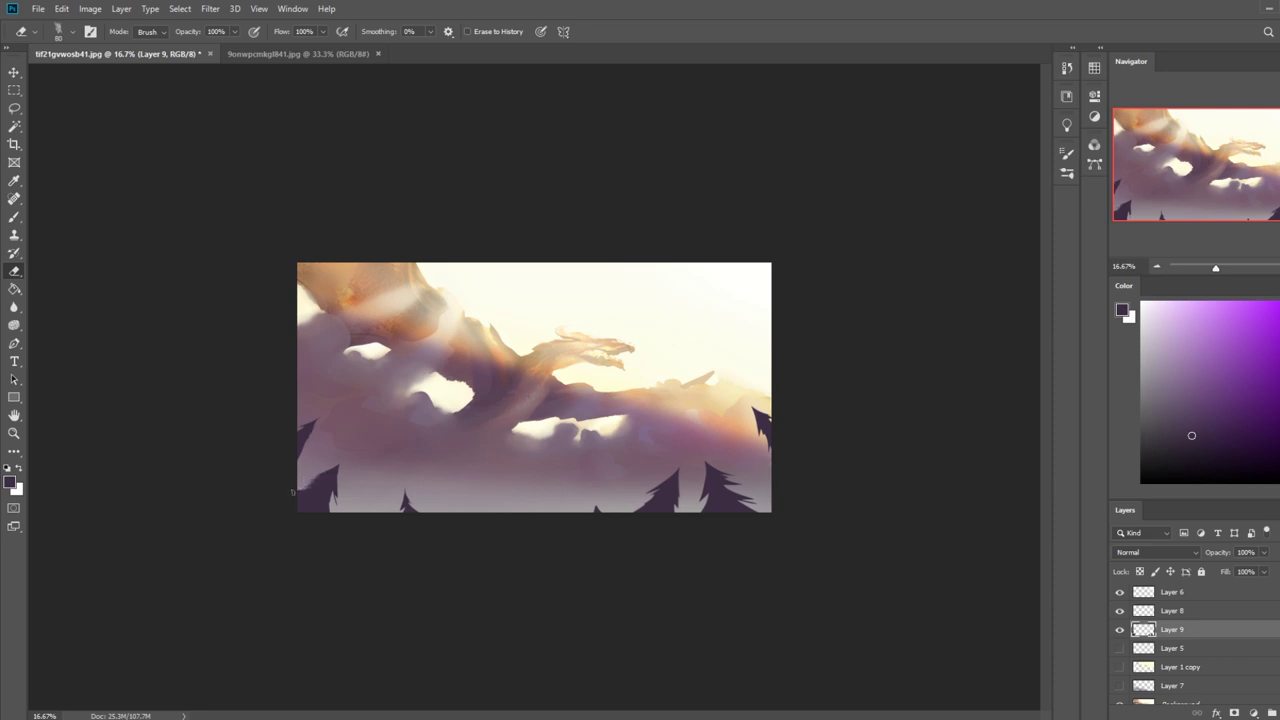
pyautogui.press('b')
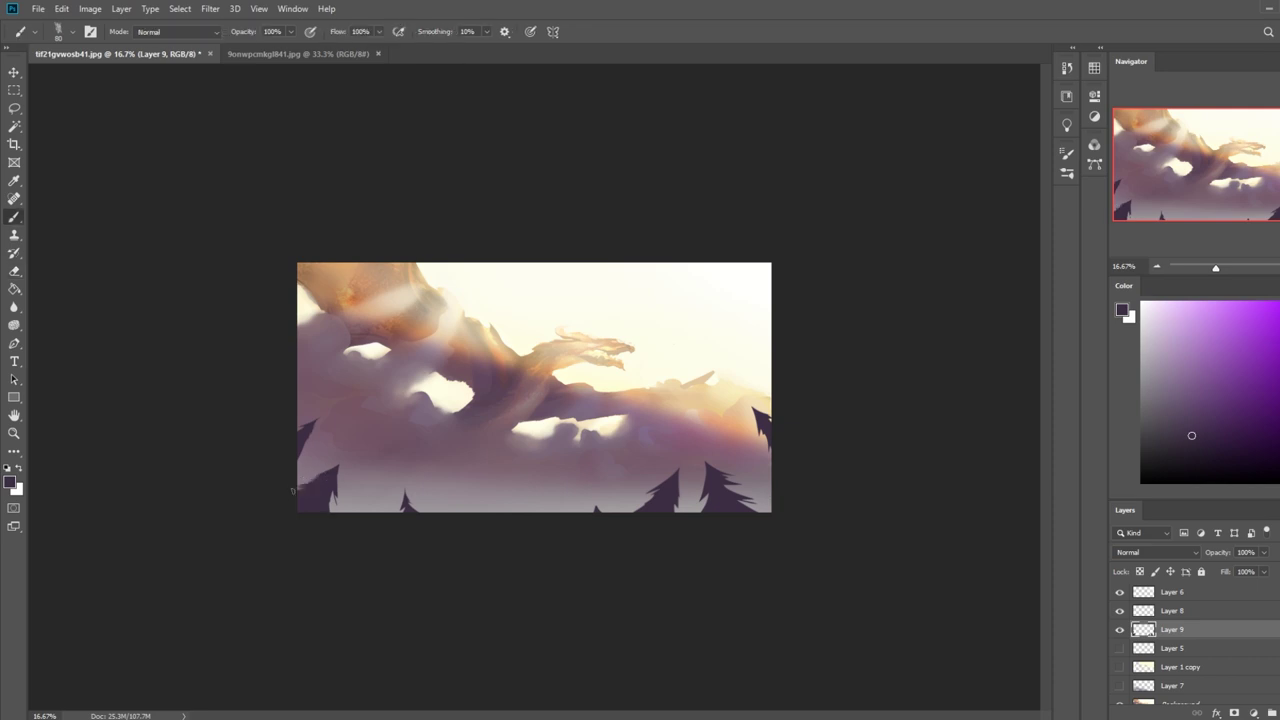
pyautogui.keyDown('alt'); pyautogui.click(319, 500); pyautogui.keyUp('alt')
# Add a new layer between Layer 9 and Layer 5 and fill it with pale cream.
pyautogui.scroll(-1, 1204, 640)
pyautogui.click(1216, 639)
pyautogui.click(1278, 712)
pyautogui.press('g')
pyautogui.press('x')
pyautogui.click(640, 366)
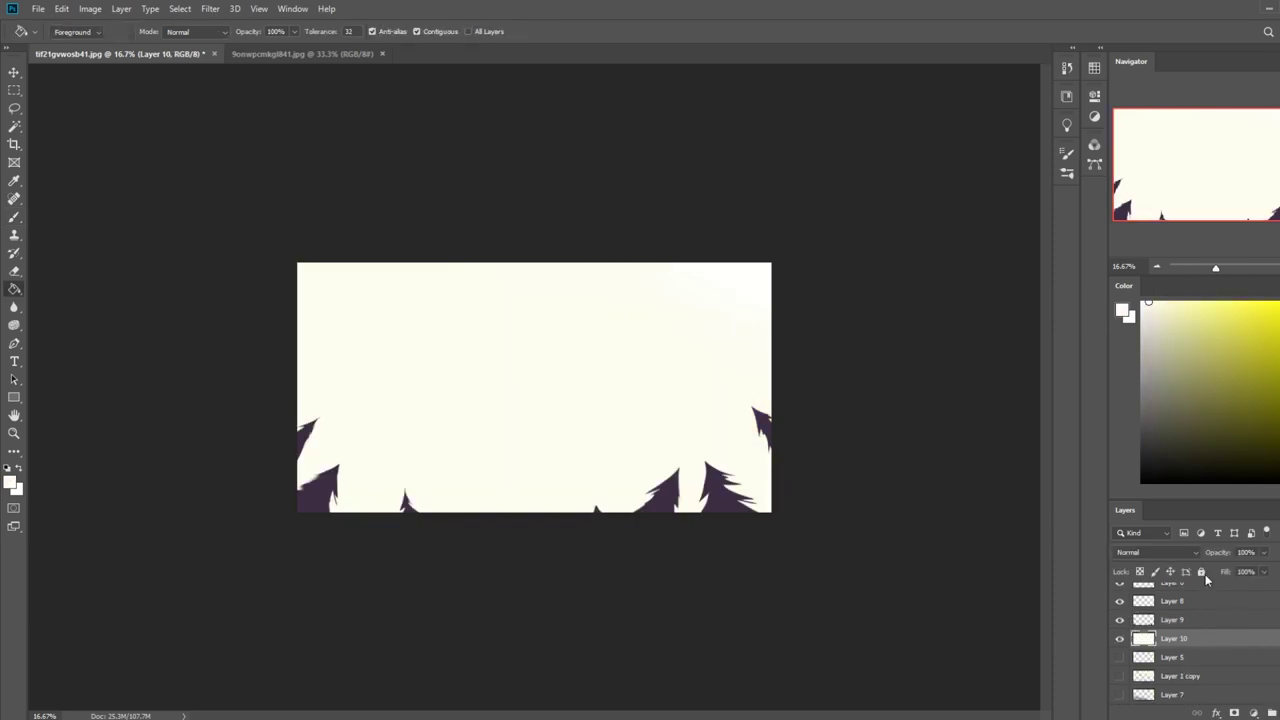
# Try fill values of 63% and 34% on the cream layer and return it to 100%.
pyautogui.click(1264, 574)
pyautogui.moveTo(1254, 587); pyautogui.dragTo(1240, 587)
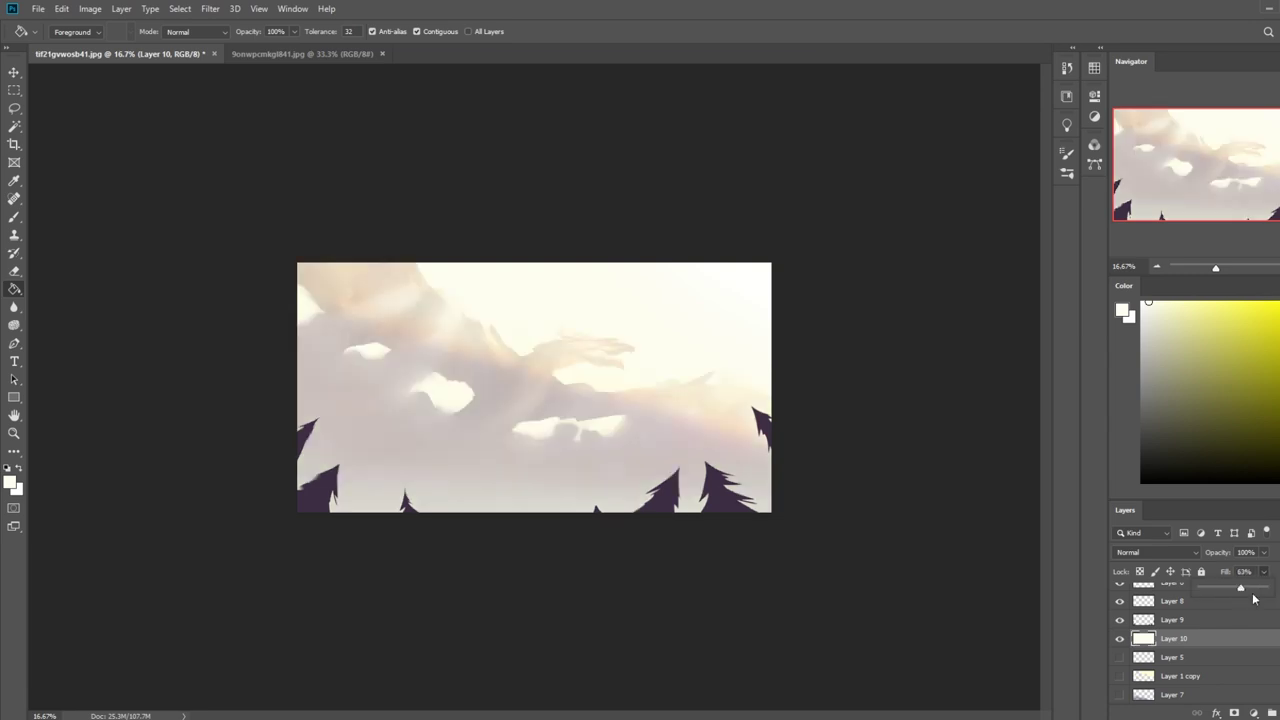
pyautogui.hotkey('ctrl', '-')
pyautogui.hotkey('ctrl', '-')
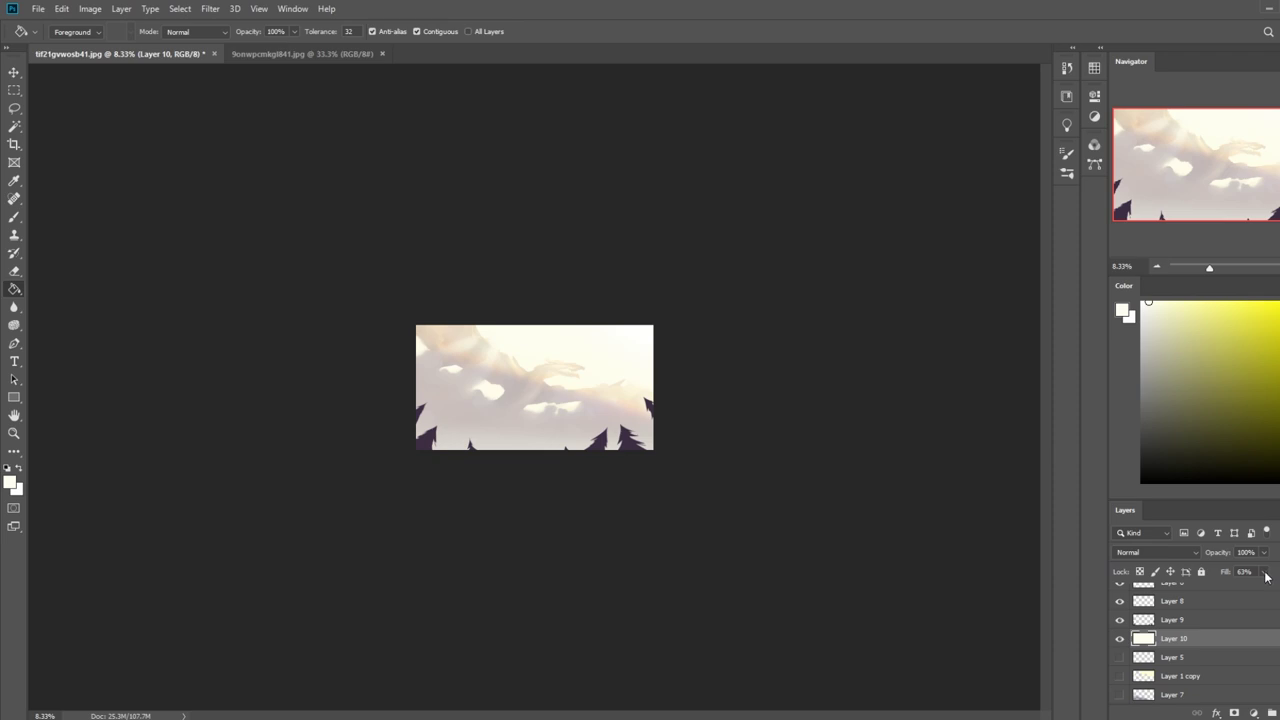
pyautogui.click(1264, 572)
pyautogui.moveTo(1253, 588)
pyautogui.mouseDown()
pyautogui.moveTo(1224, 590)
pyautogui.moveTo(1247, 590)
pyautogui.mouseUp()
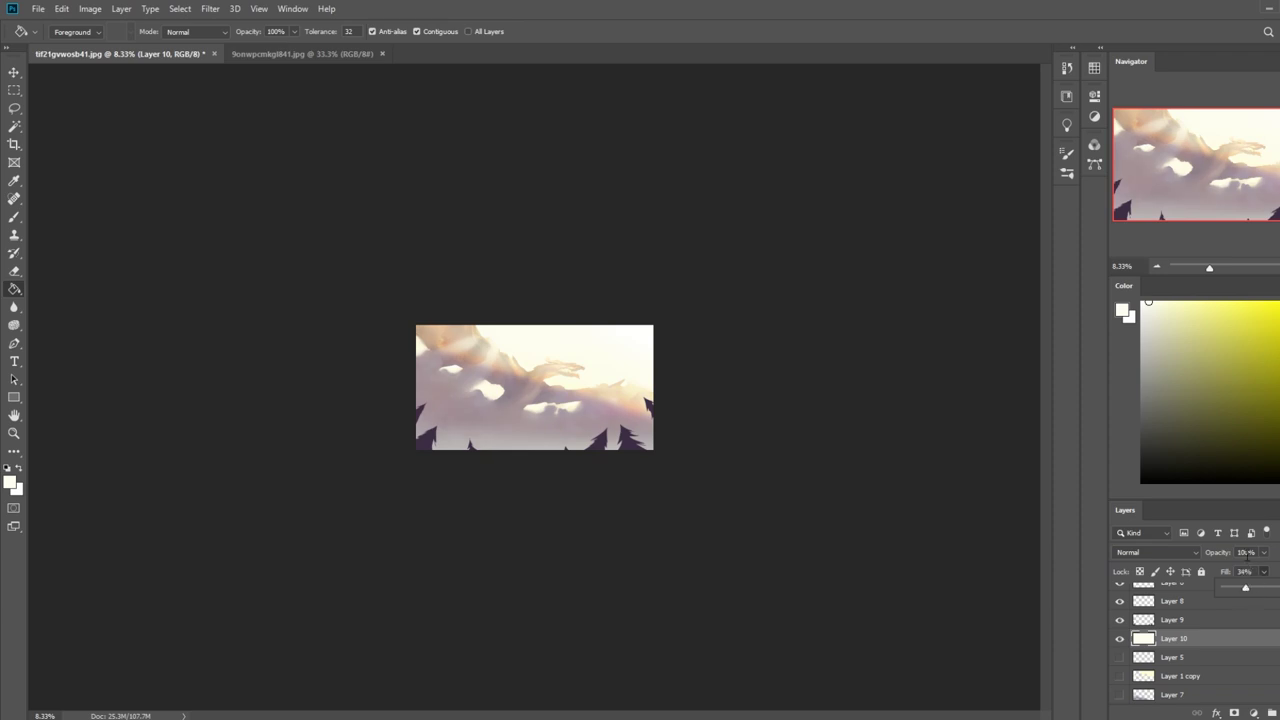
pyautogui.hotkey('ctrl', '+')
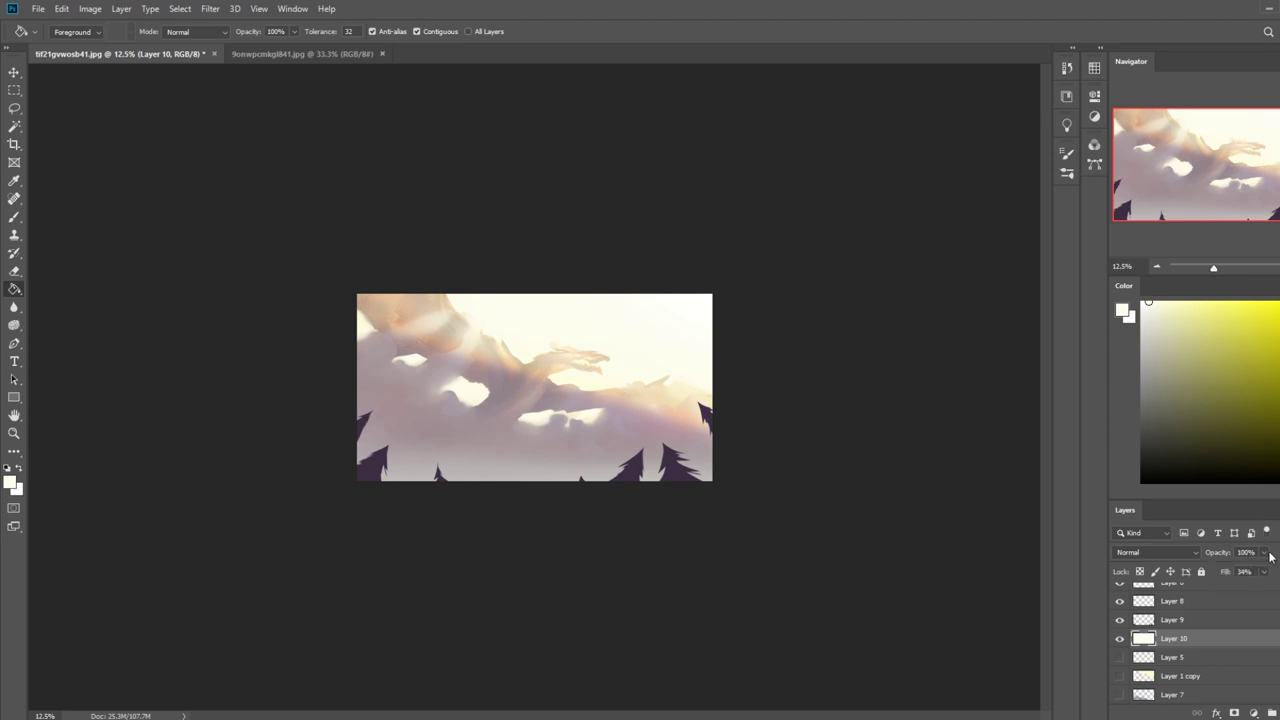
pyautogui.moveTo(1266, 577); pyautogui.dragTo(1279, 588)
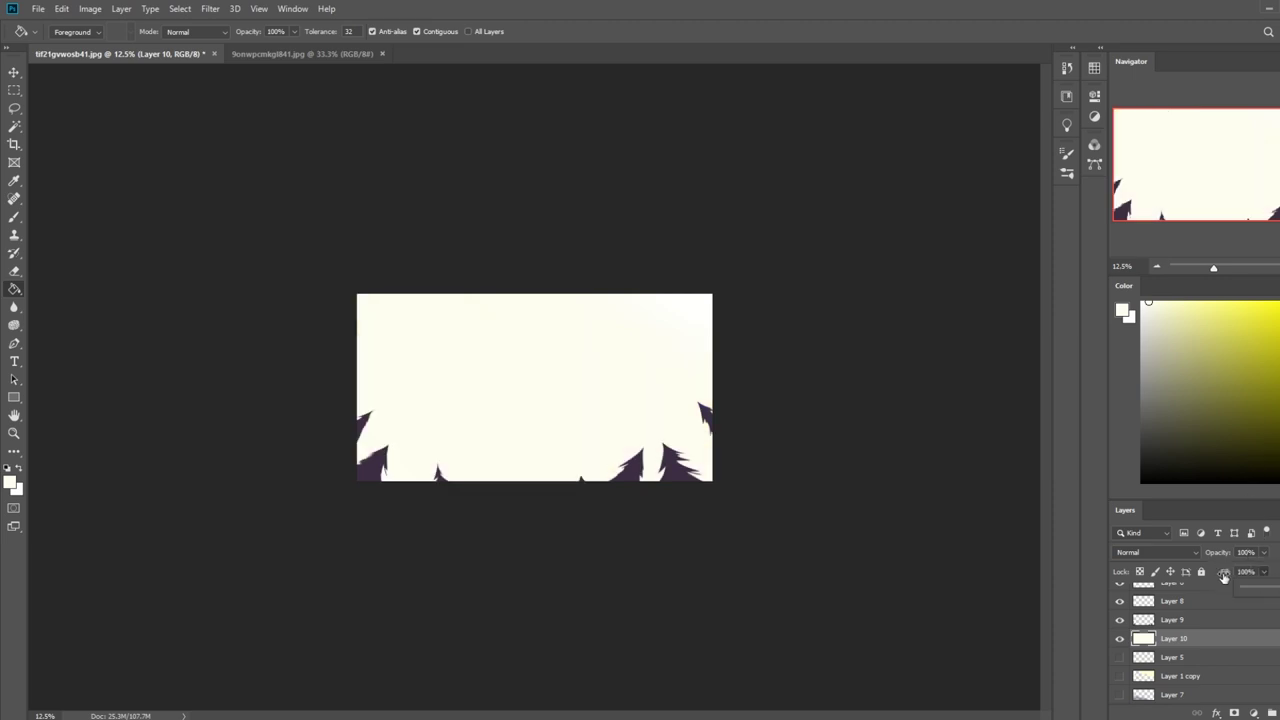
# Compare the painting with the cream layer hidden and shown, and lower that layer's fill to 13%.
pyautogui.click(1120, 638)
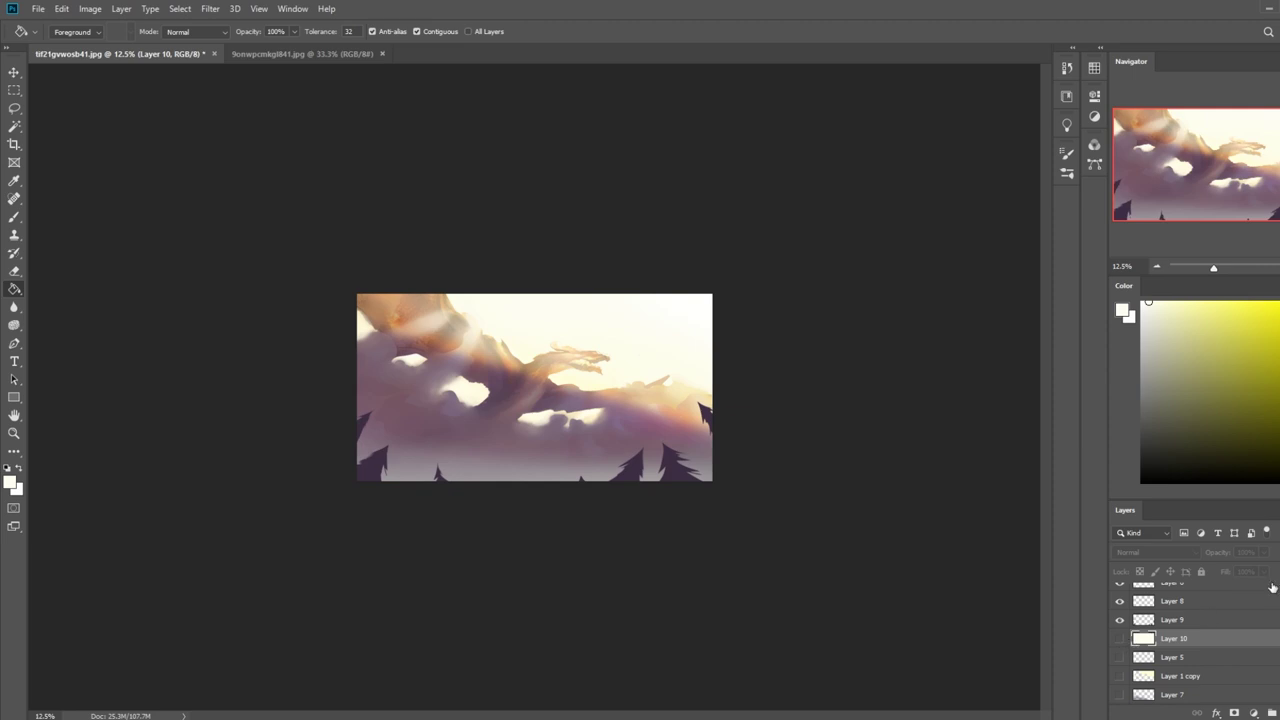
pyautogui.click(1120, 638)
pyautogui.click(1264, 572)
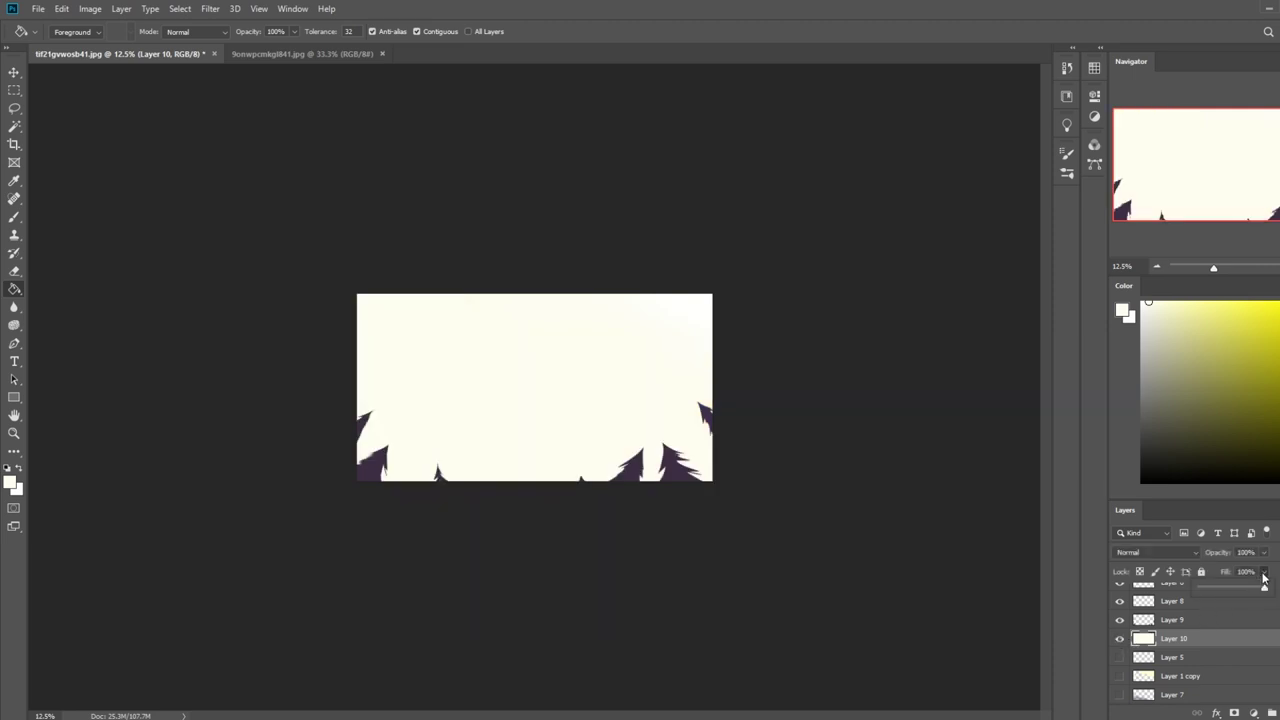
pyautogui.moveTo(1206, 590); pyautogui.dragTo(1211, 590)
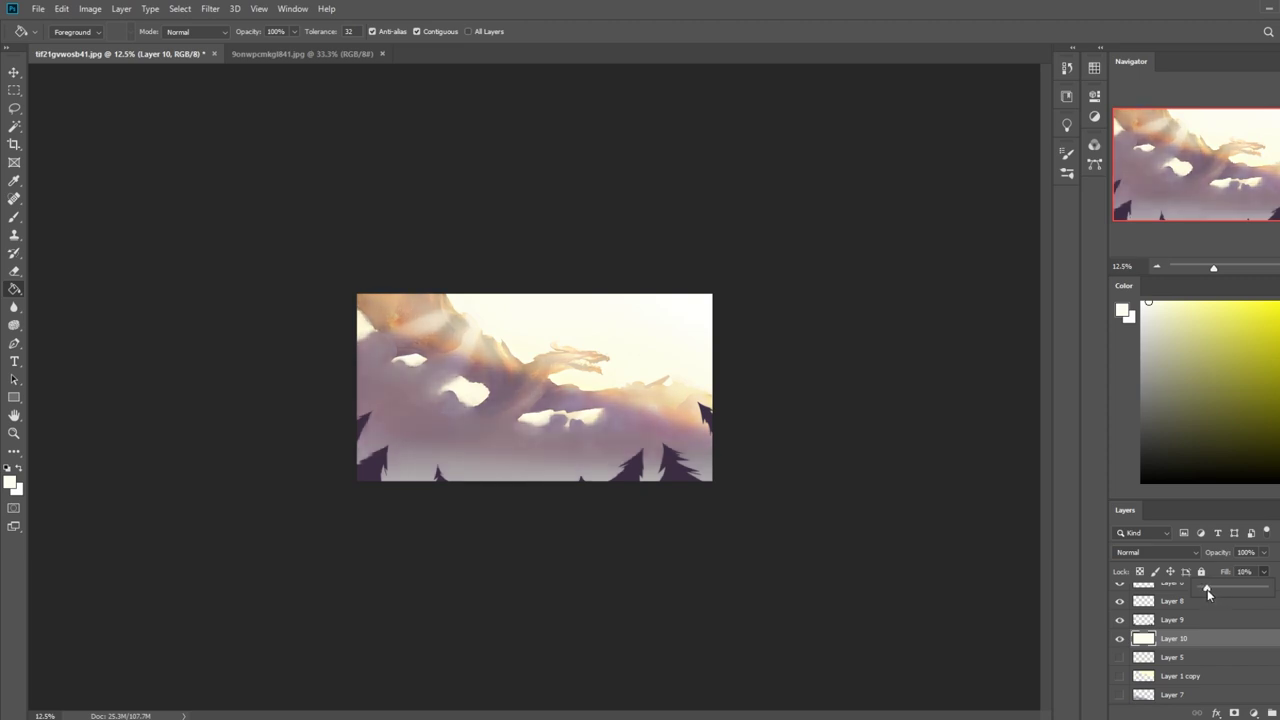
pyautogui.moveTo(1207, 589); pyautogui.dragTo(1206, 591)
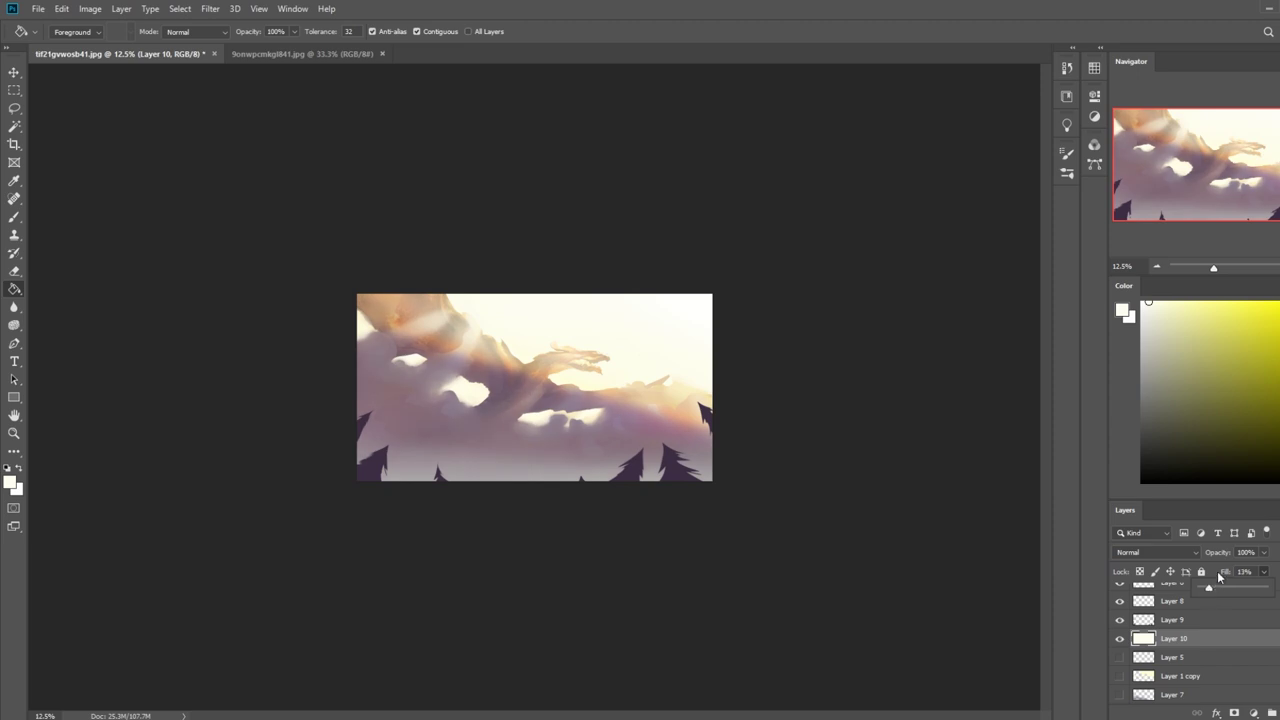
# Apply a Gaussian Blur with a radius of 6.8 pixels to the trees on Layer 9.
pyautogui.click(1252, 620)
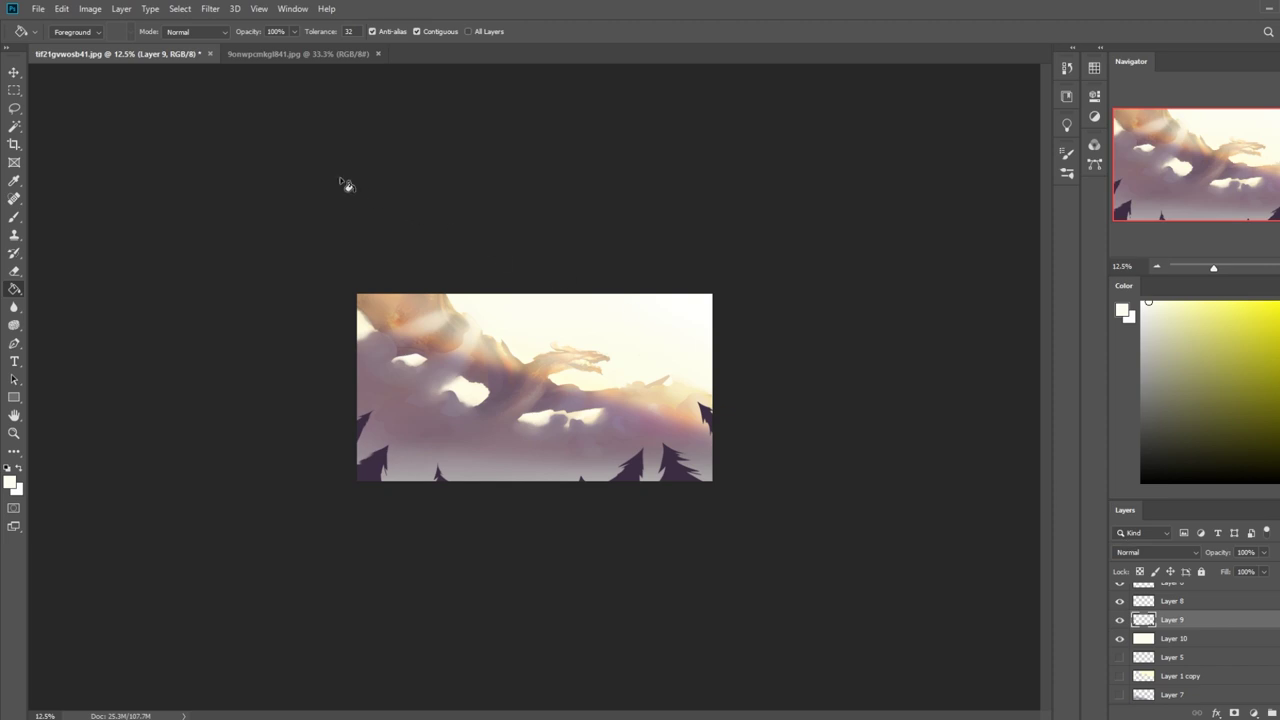
pyautogui.click(226, 12)
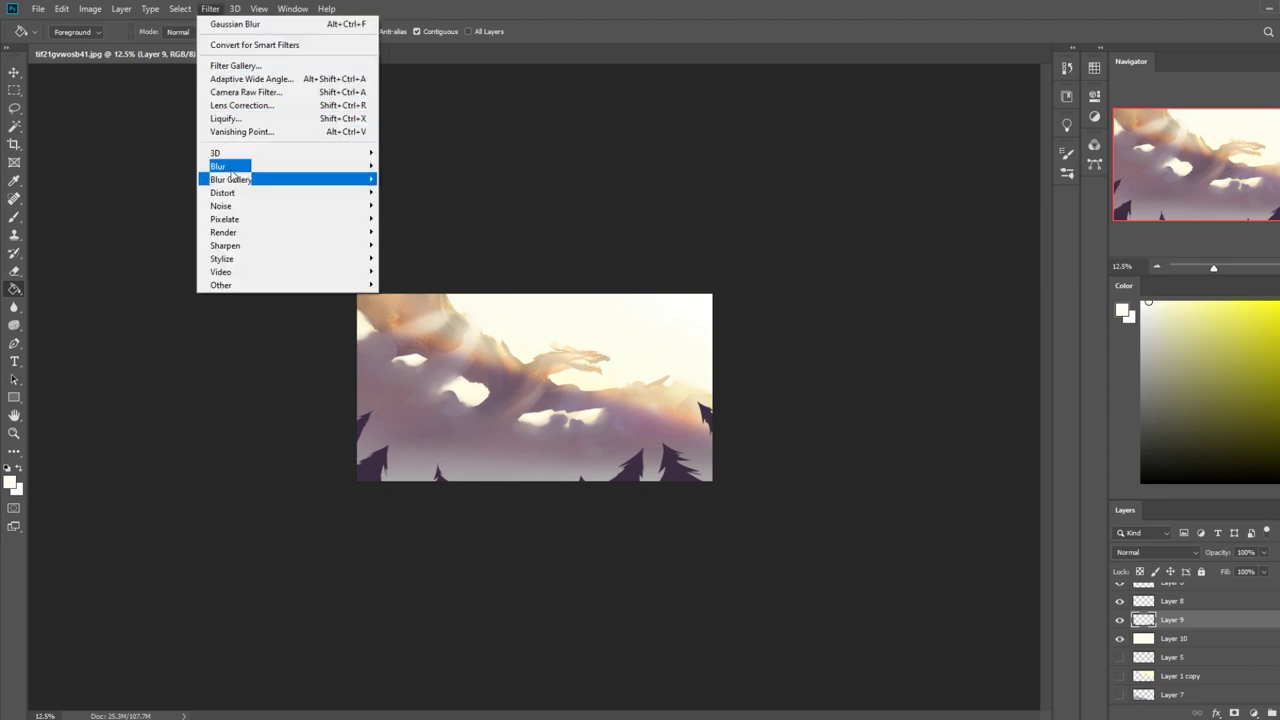
pyautogui.moveTo(362, 168)
pyautogui.click(170, 220)
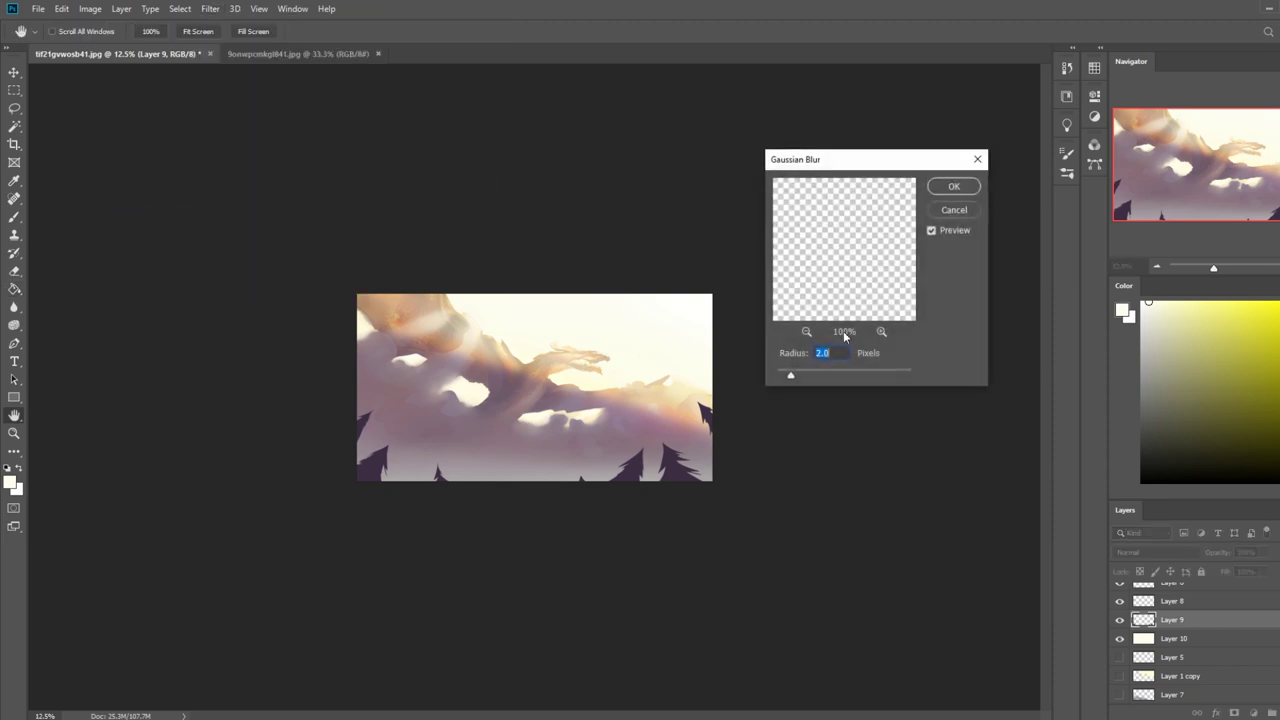
pyautogui.moveTo(790, 377); pyautogui.dragTo(813, 380)
pyautogui.moveTo(819, 378); pyautogui.dragTo(817, 377)
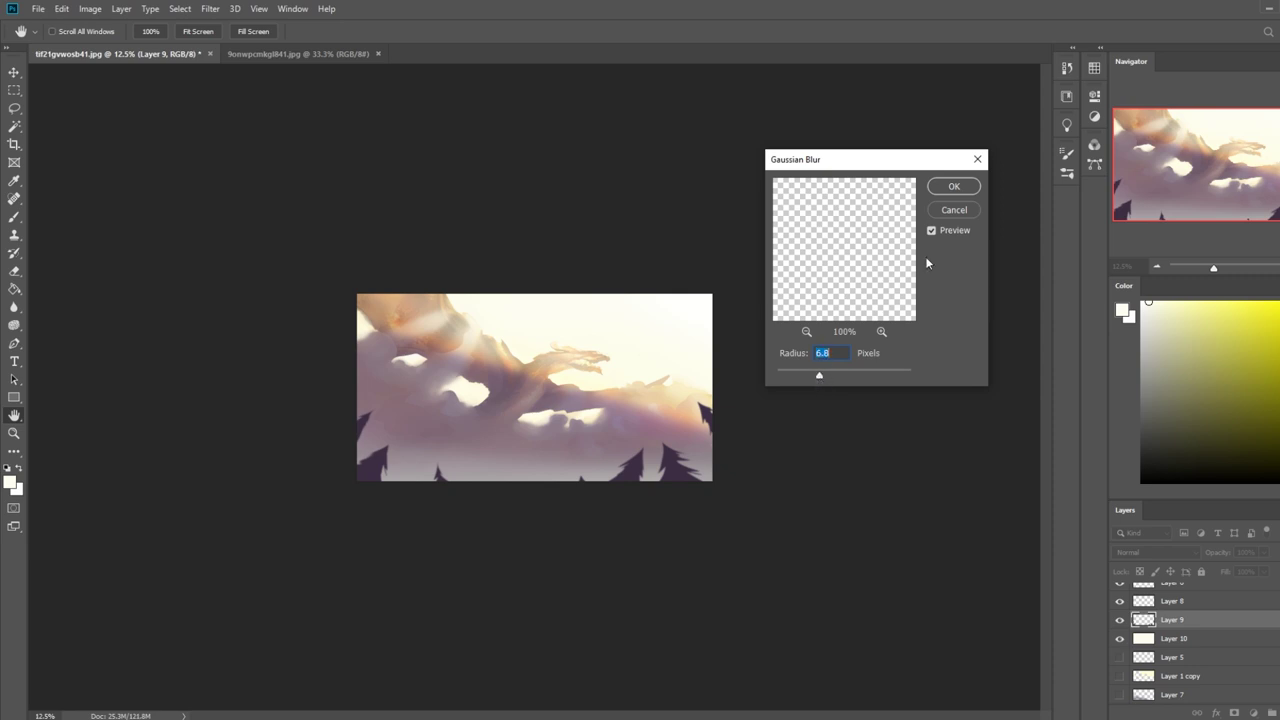
pyautogui.click(966, 186)
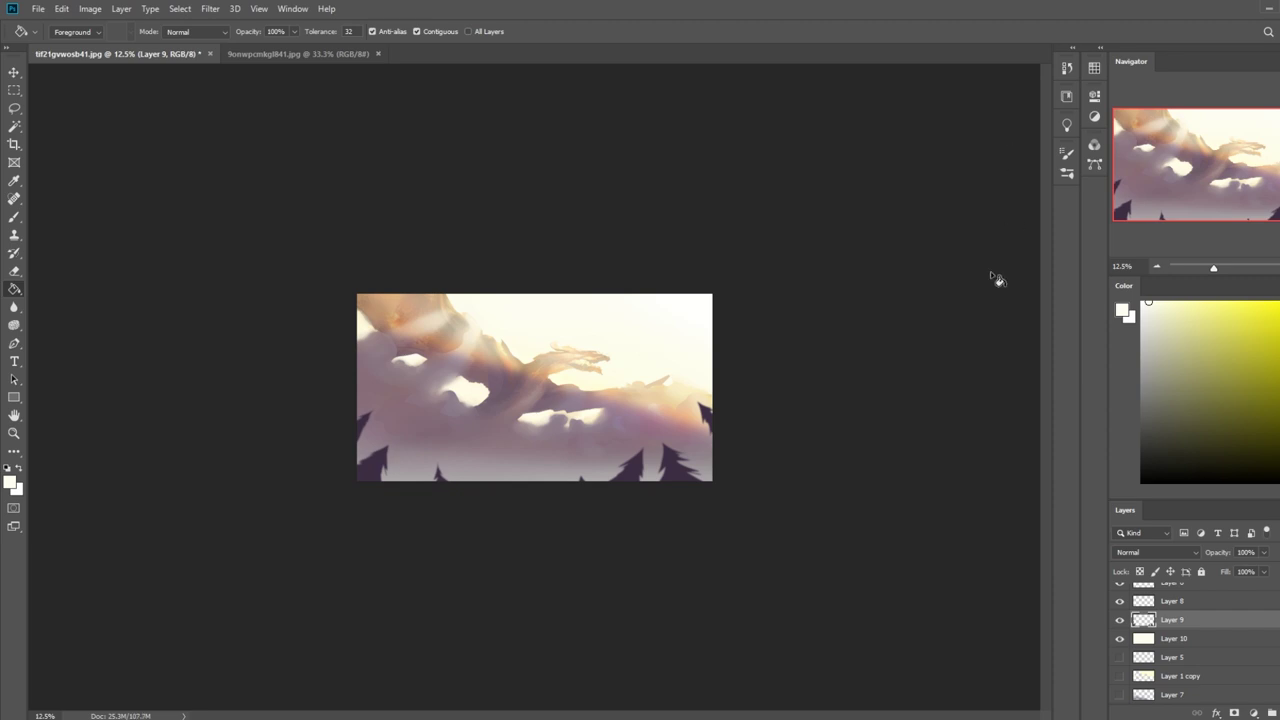
# Check the trees with Layer 9 hidden and shown, and add a top layer with a soft brush in sampled pale grey.
pyautogui.click(1119, 620)
pyautogui.click(1119, 620)
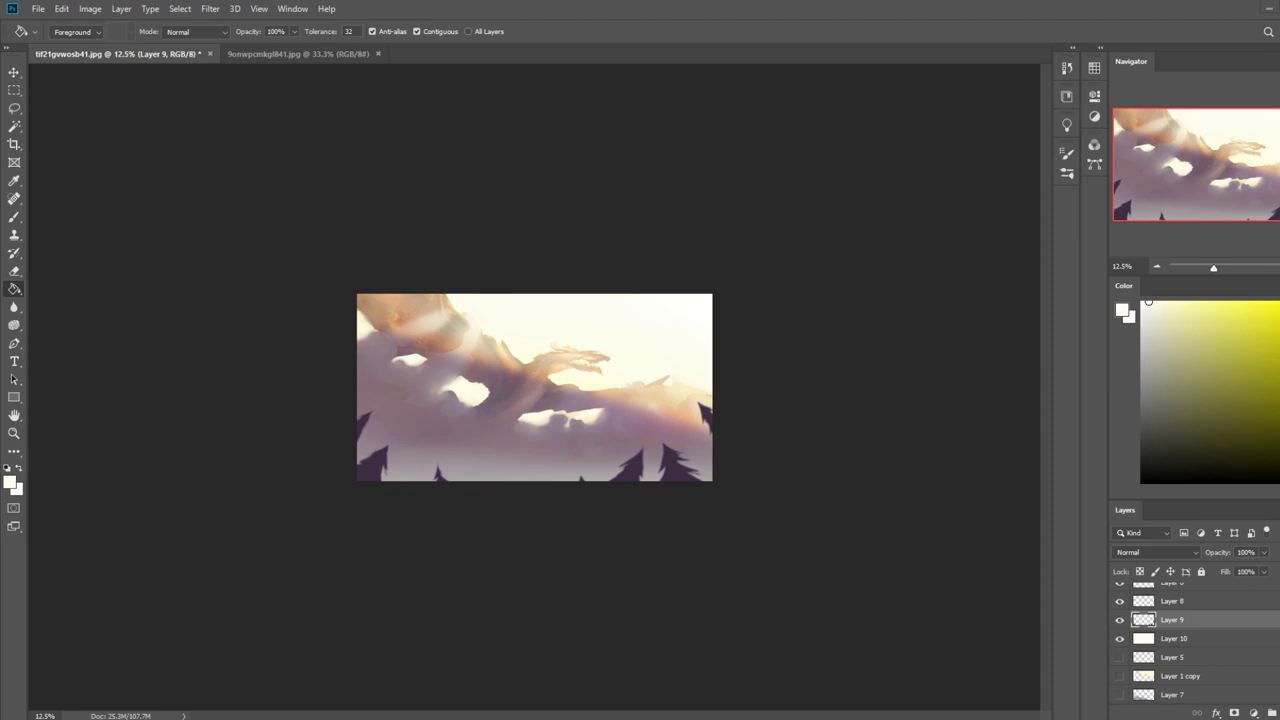
pyautogui.scroll(1, 1196, 640)
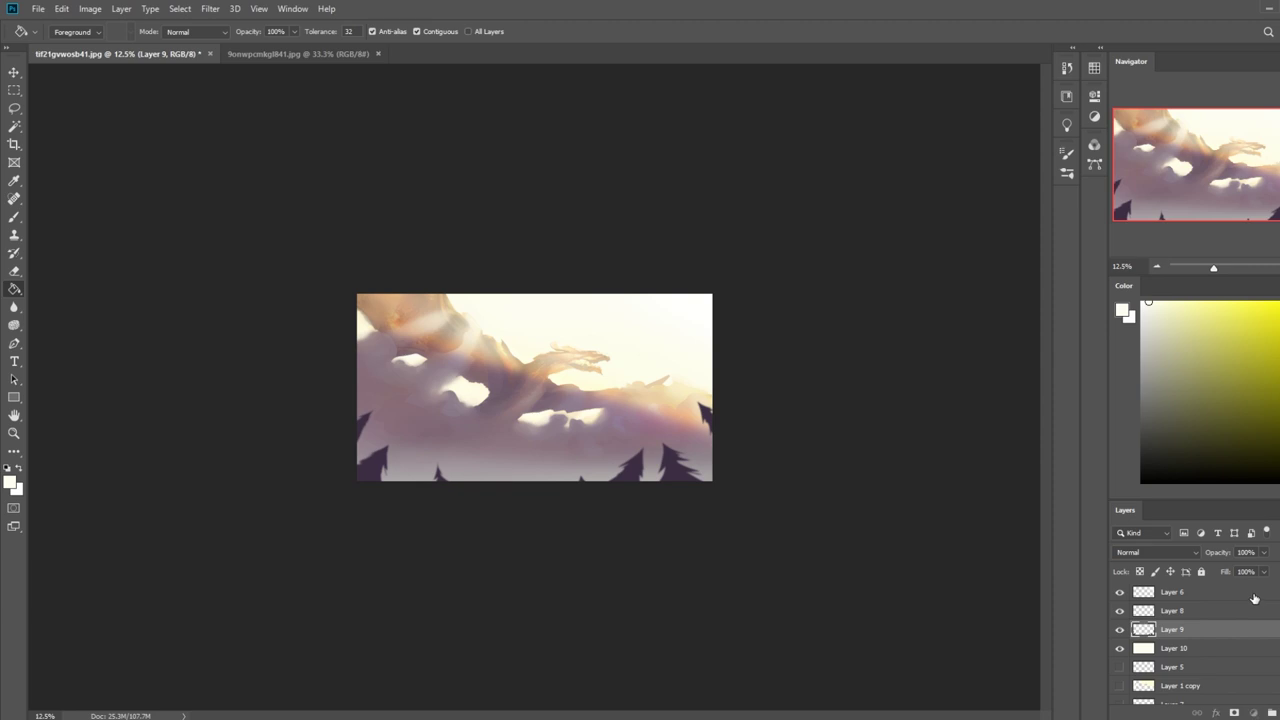
pyautogui.click(1254, 600)
pyautogui.hotkey('ctrl', 'shift', 'alt', 'n')
pyautogui.press('b')
pyautogui.keyDown('alt'); pyautogui.click(547, 477); pyautogui.keyUp('alt')
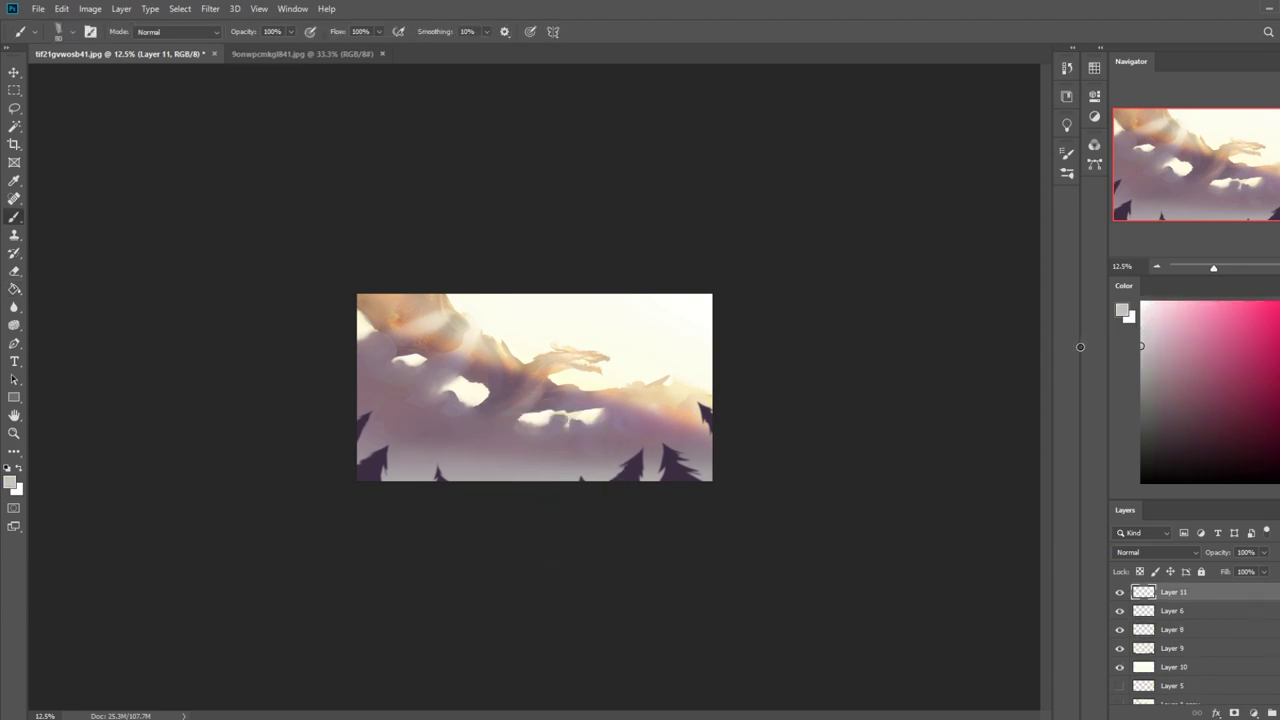
pyautogui.rightClick(614, 395)
pyautogui.click(607, 505)
pyautogui.click(920, 434)
# Paint pale grey haze across the tree bases along the painting's lower edge with a 1300 px brush at 48% opacity.
pyautogui.moveTo(732, 480); pyautogui.dragTo(477, 483)
pyautogui.hotkey('ctrl', 'z')
pyautogui.press(']')
pyautogui.press(']')
pyautogui.press(']')
pyautogui.press(']')
pyautogui.press(']')
pyautogui.press(']')
pyautogui.press(']')
pyautogui.press(']')
pyautogui.moveTo(705, 482); pyautogui.dragTo(462, 497)
pyautogui.hotkey('ctrl', 'z')
pyautogui.click(291, 31)
pyautogui.click(258, 47)
pyautogui.moveTo(737, 479); pyautogui.dragTo(556, 507)
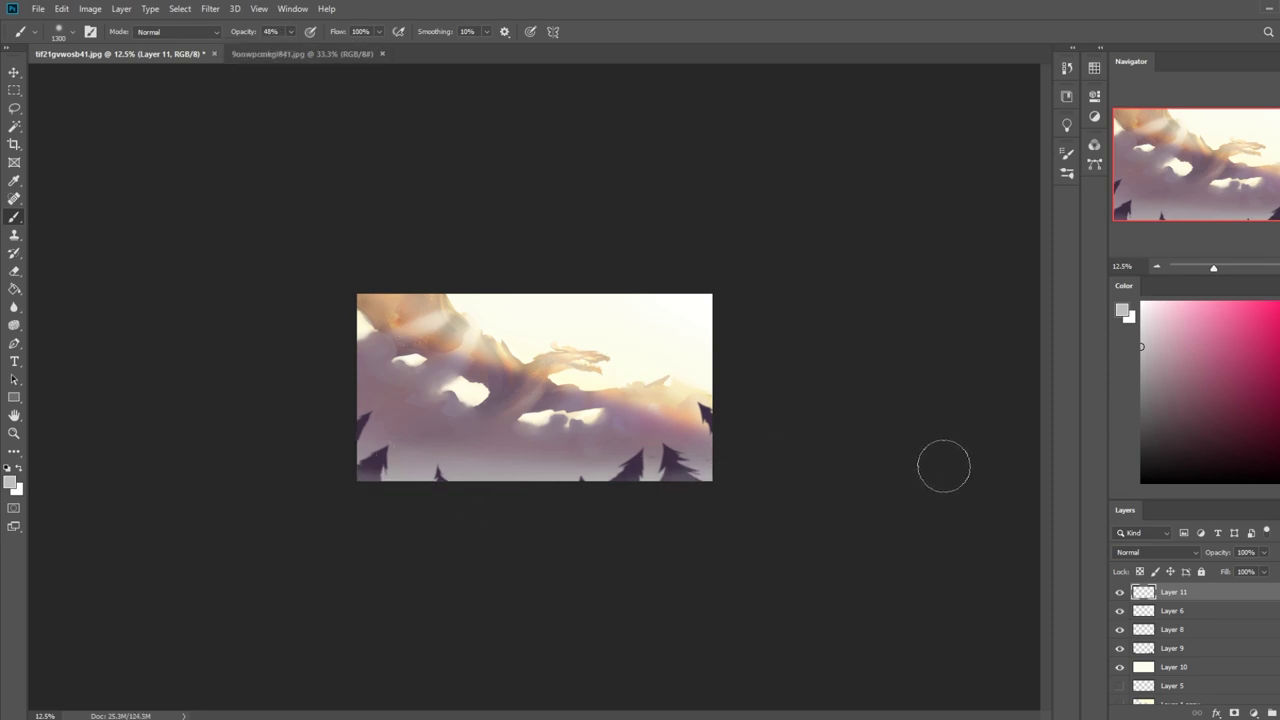
# Enlarge the brush to 2300 px and compare the painting with the haze on Layer 11 hidden and shown.
pyautogui.press(']')
pyautogui.press(']')
pyautogui.press(']')
pyautogui.press(']')
pyautogui.press(']')
pyautogui.press(']')
pyautogui.press(']')
pyautogui.press(']')
pyautogui.press(']')
pyautogui.press(']')
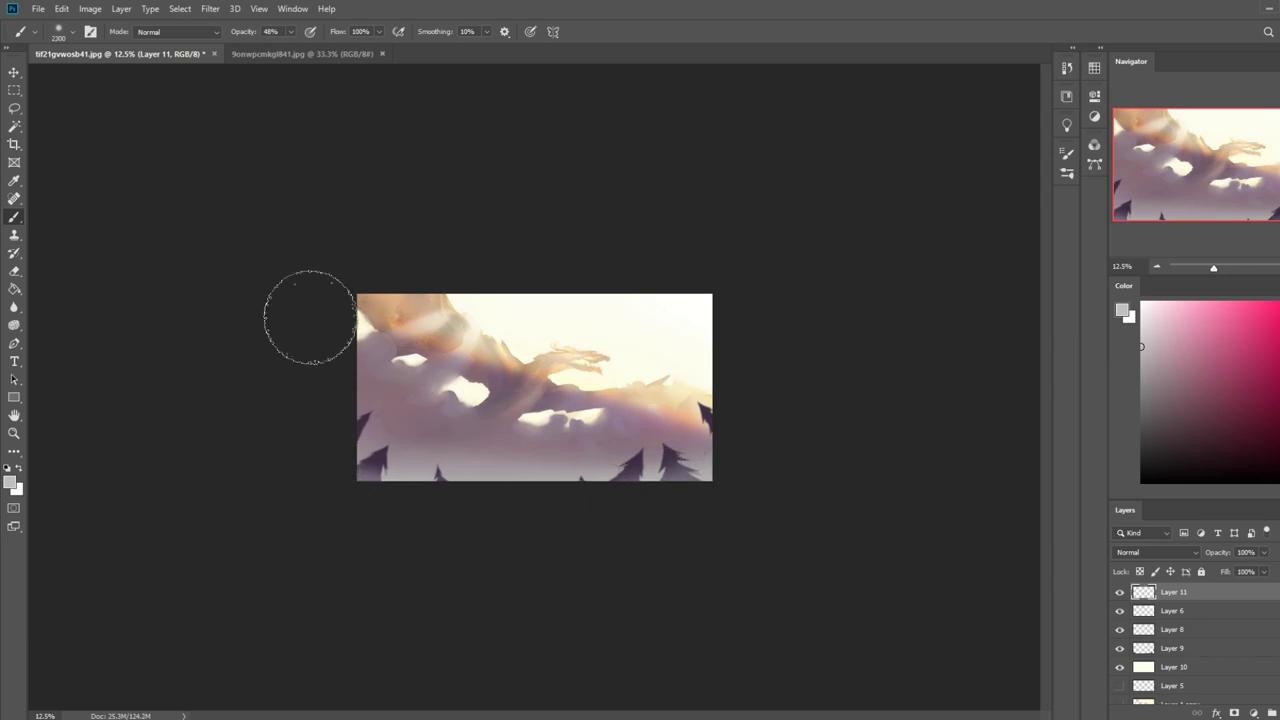
pyautogui.press('ctrl')
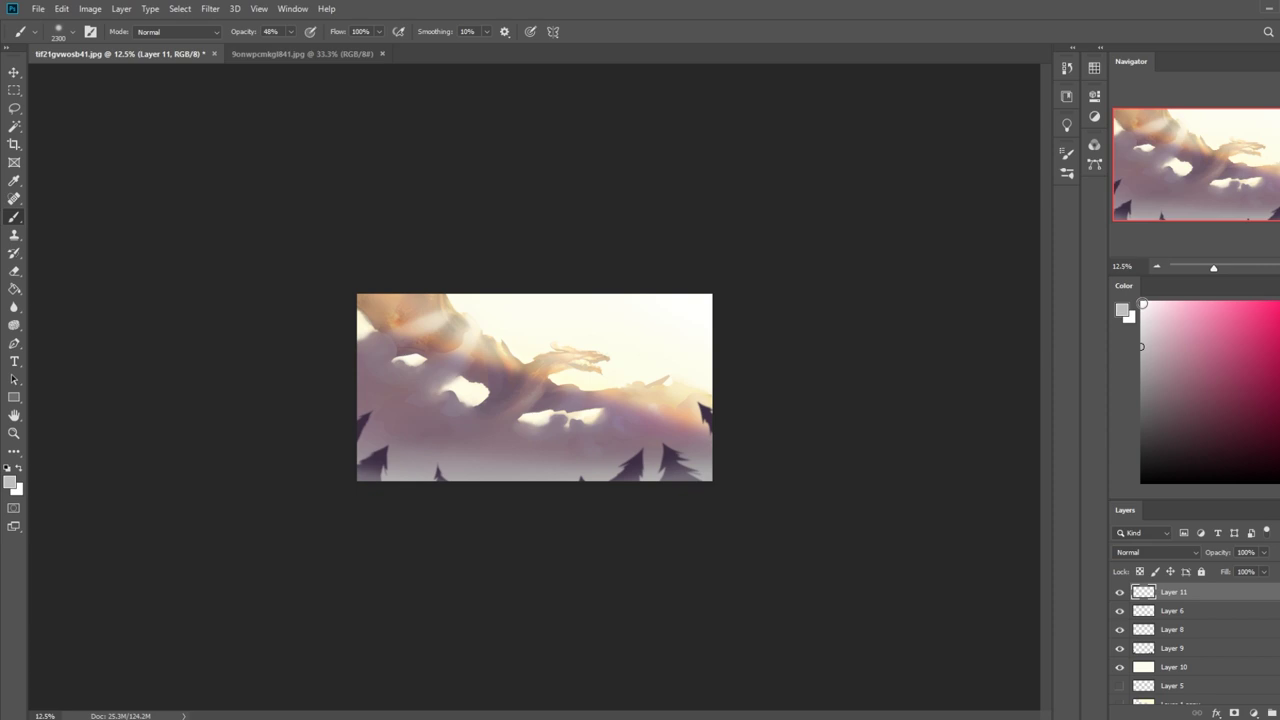
pyautogui.click(1122, 593)
pyautogui.click(1122, 593)
# Lasso rounded puff shapes in the clouds on the painting's left side and paint them with peach sampled from the warm clouds.
pyautogui.press('l')
pyautogui.moveTo(366, 334)
pyautogui.mouseDown()
pyautogui.moveTo(408, 382)
pyautogui.moveTo(388, 390)
pyautogui.moveTo(368, 345)
pyautogui.moveTo(361, 380)
pyautogui.moveTo(372, 334)
pyautogui.mouseUp()
pyautogui.press('alt')
pyautogui.moveTo(395, 383)
pyautogui.mouseDown()
pyautogui.moveTo(383, 367)
pyautogui.moveTo(391, 403)
pyautogui.mouseUp()
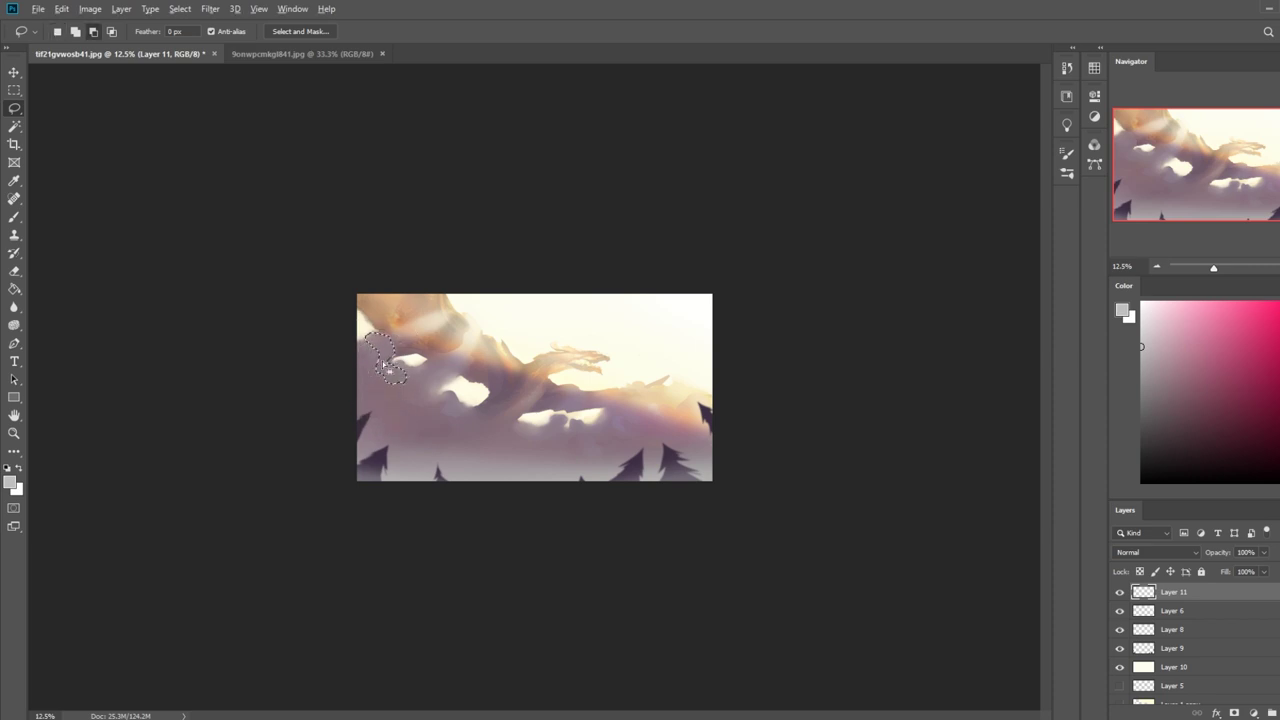
pyautogui.moveTo(469, 416)
pyautogui.mouseDown()
pyautogui.moveTo(434, 401)
pyautogui.moveTo(448, 409)
pyautogui.mouseUp()
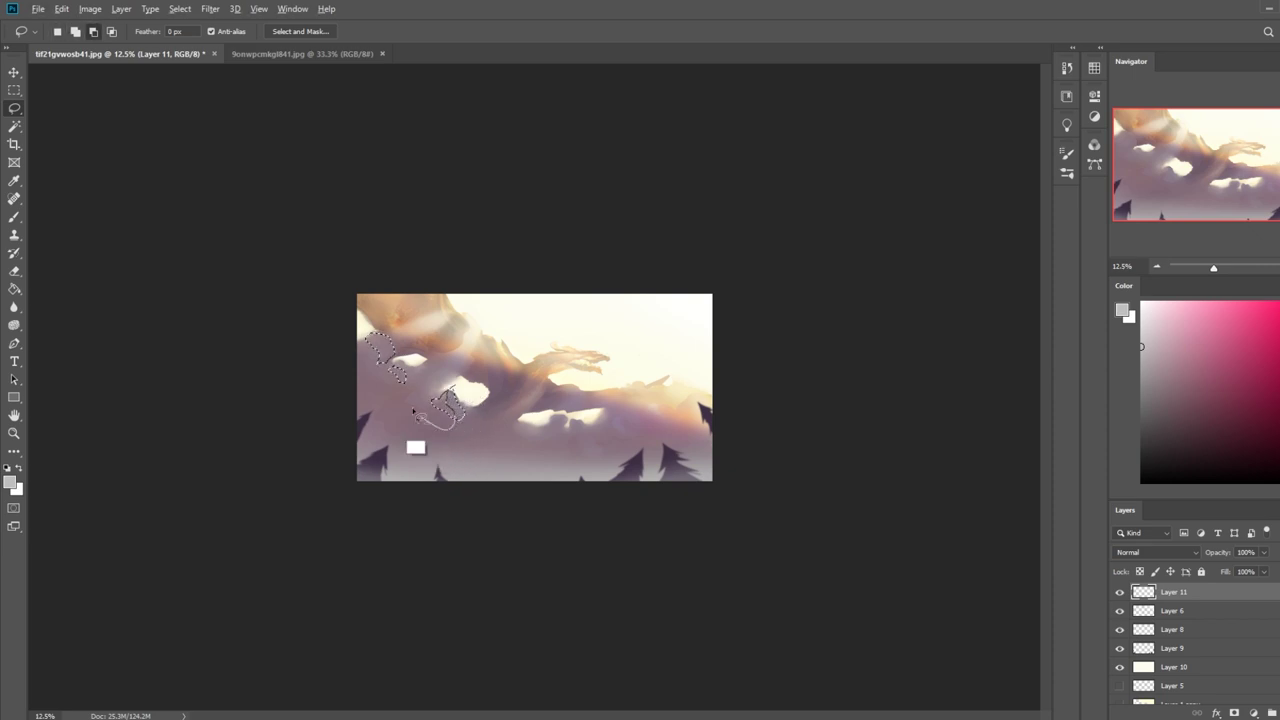
pyautogui.hotkey('ctrl', 'd')
pyautogui.press('b')
pyautogui.keyDown('alt'); pyautogui.click(669, 403); pyautogui.keyUp('alt')
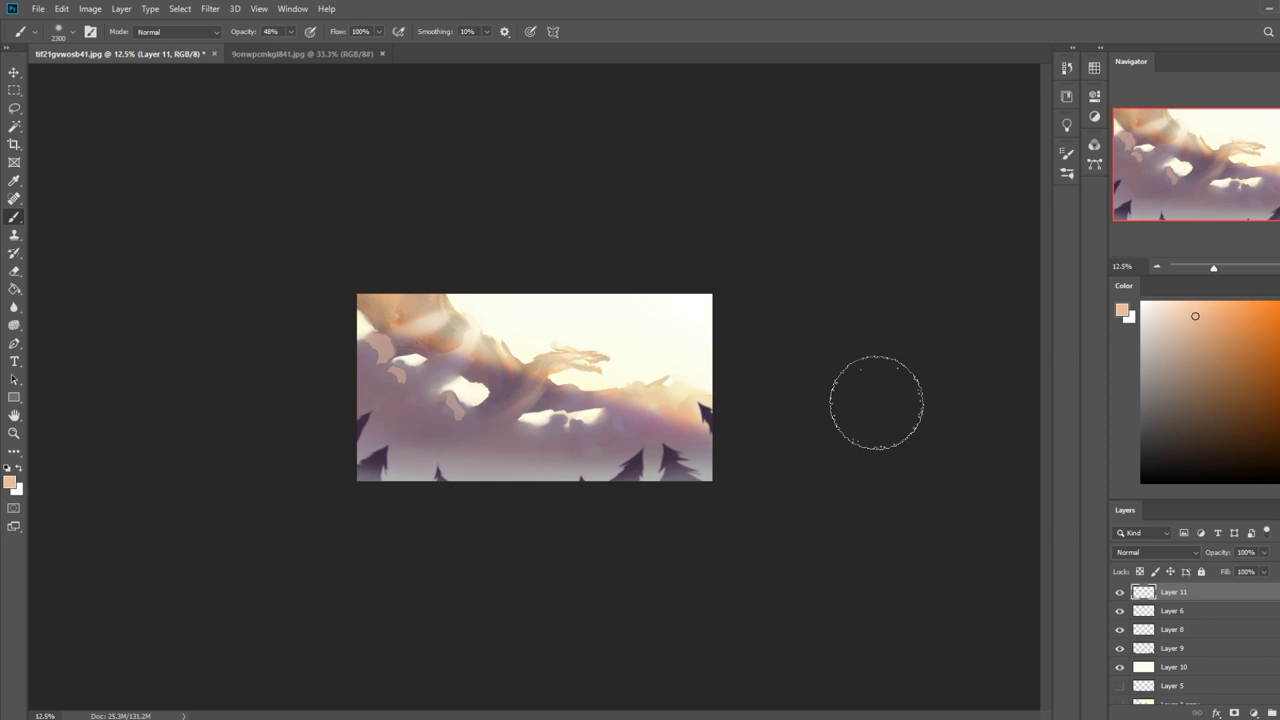
# Blend the peach puffs into the purple clouds with the Smudge tool at 10% strength.
pyautogui.press('m')
pyautogui.rightClick(554, 398)
pyautogui.click(578, 409)
pyautogui.click(17, 308)
pyautogui.moveTo(60, 338); pyautogui.dragTo(60, 336)
pyautogui.moveTo(447, 403); pyautogui.dragTo(394, 403)
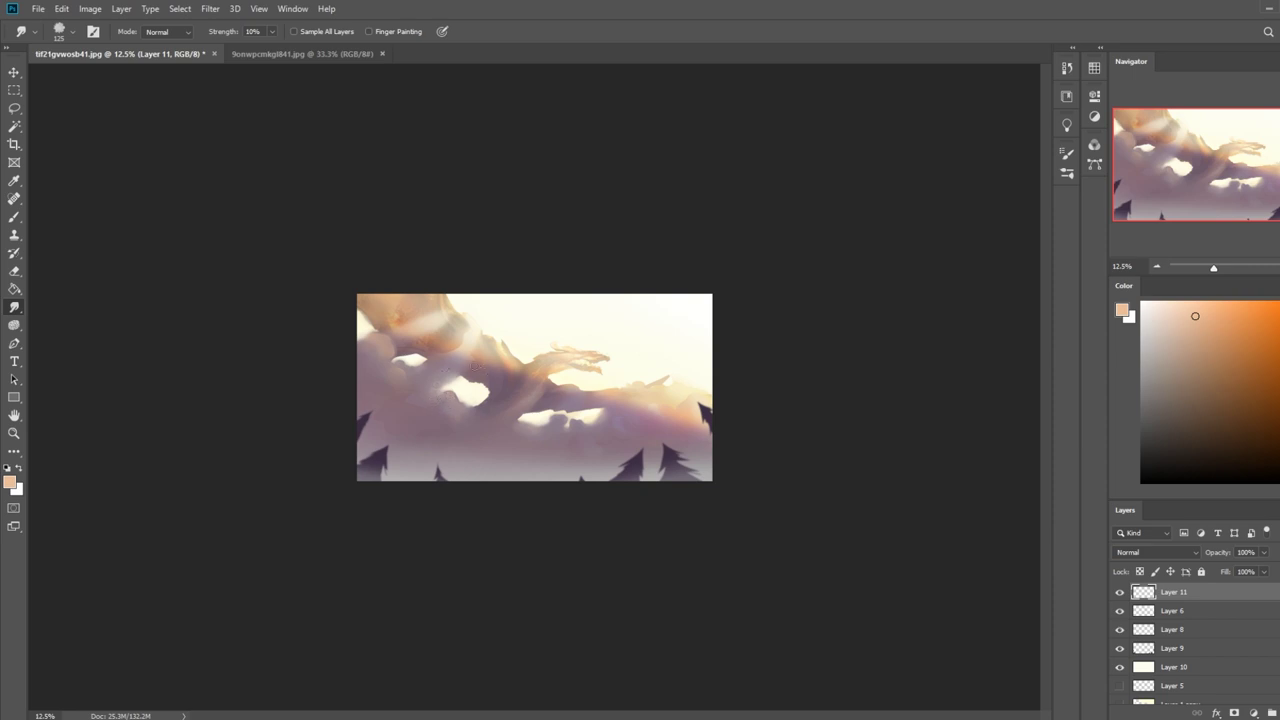
# Flatten the image into a single background layer, discarding the hidden layers.
pyautogui.rightClick(1216, 592)
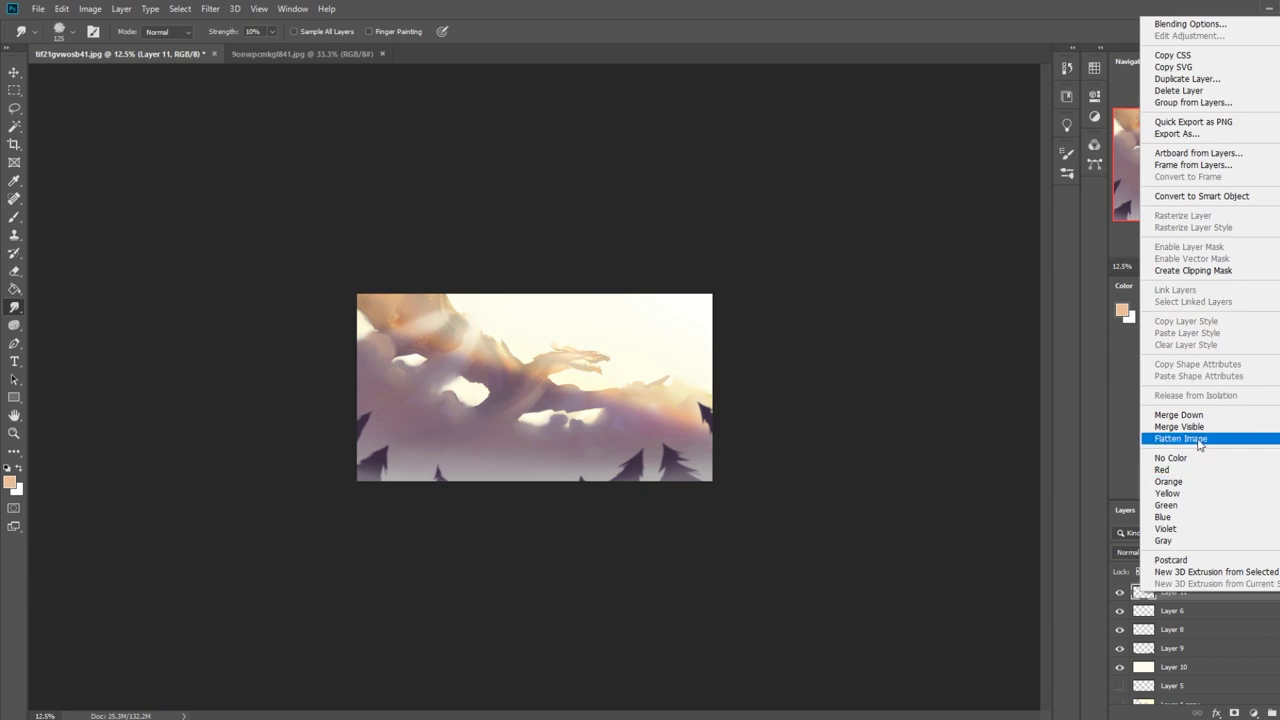
pyautogui.click(1198, 441)
pyautogui.click(604, 274)
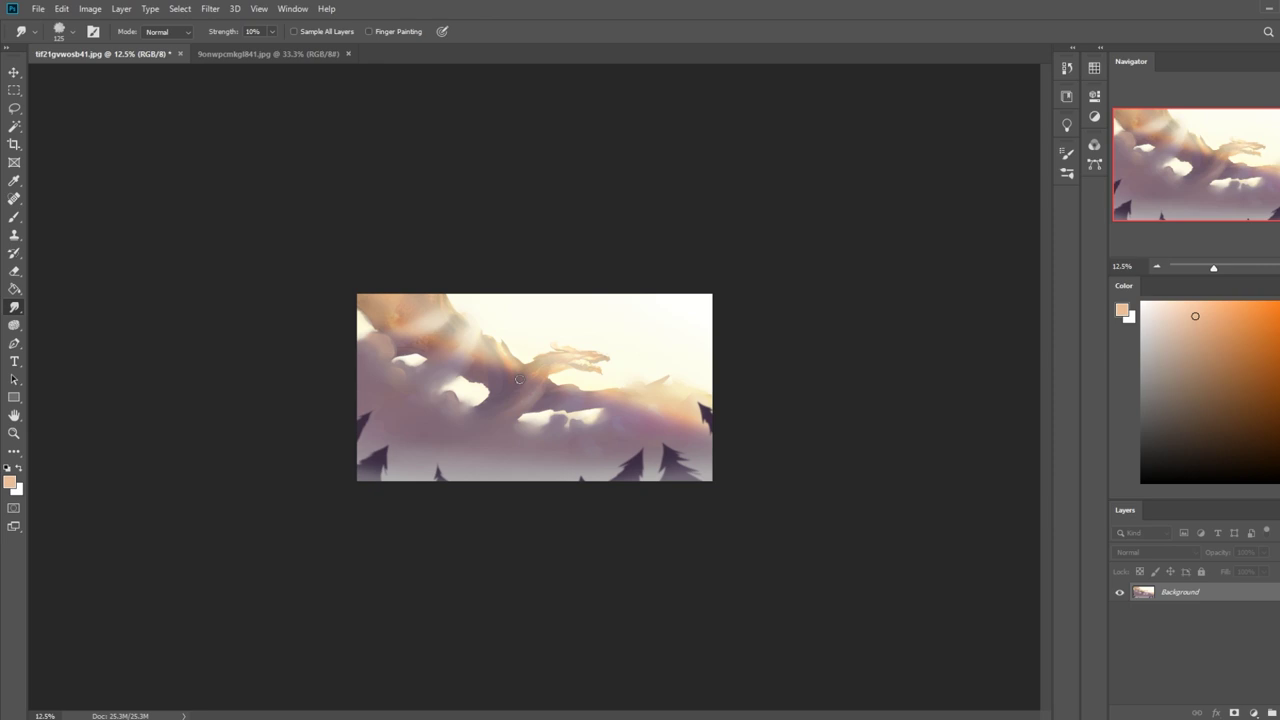
# Lasso an area beside the dragon's neck, paint it with cream sampled from the sky at 100% brush opacity, and deselect.
pyautogui.press('l')
pyautogui.moveTo(516, 366)
pyautogui.mouseDown()
pyautogui.moveTo(495, 332)
pyautogui.moveTo(528, 364)
pyautogui.mouseUp()
pyautogui.hotkey('ctrl', 'd')
pyautogui.press('b')
pyautogui.keyDown('alt'); pyautogui.click(547, 321); pyautogui.keyUp('alt')
pyautogui.click(291, 32)
pyautogui.moveTo(290, 49); pyautogui.dragTo(332, 49)
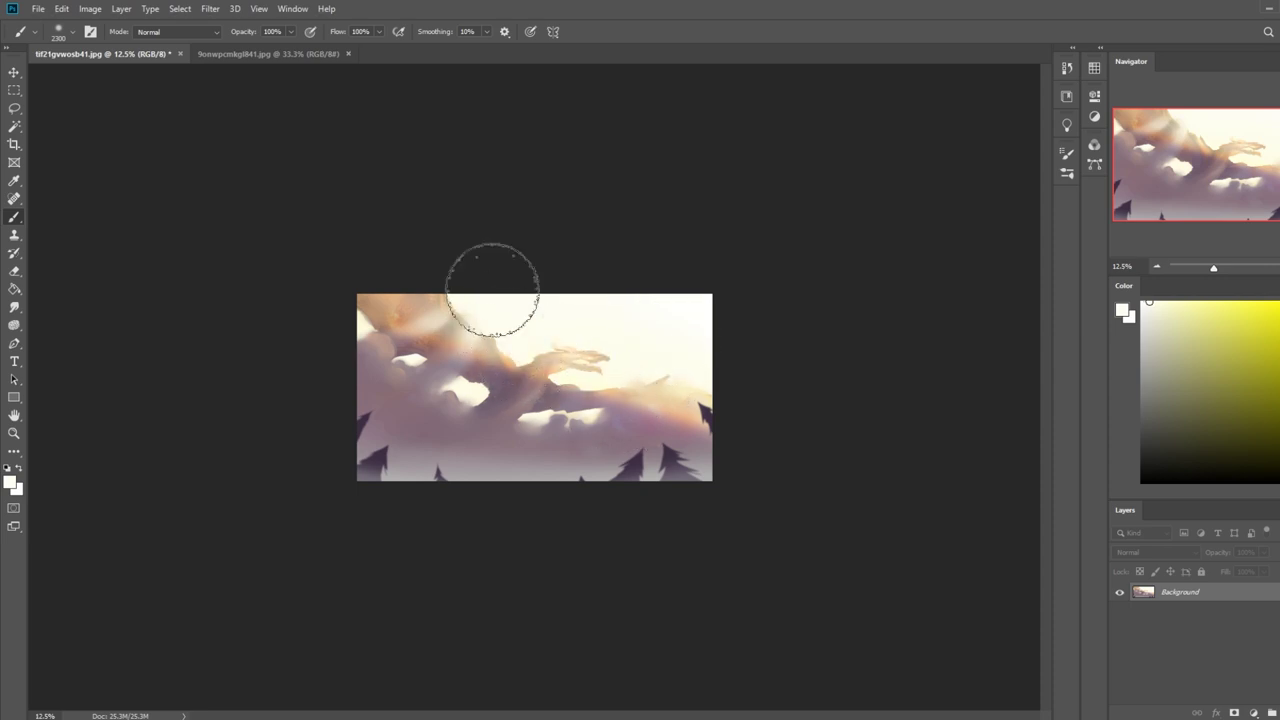
pyautogui.press('m')
pyautogui.rightClick(519, 356)
pyautogui.click(550, 367)
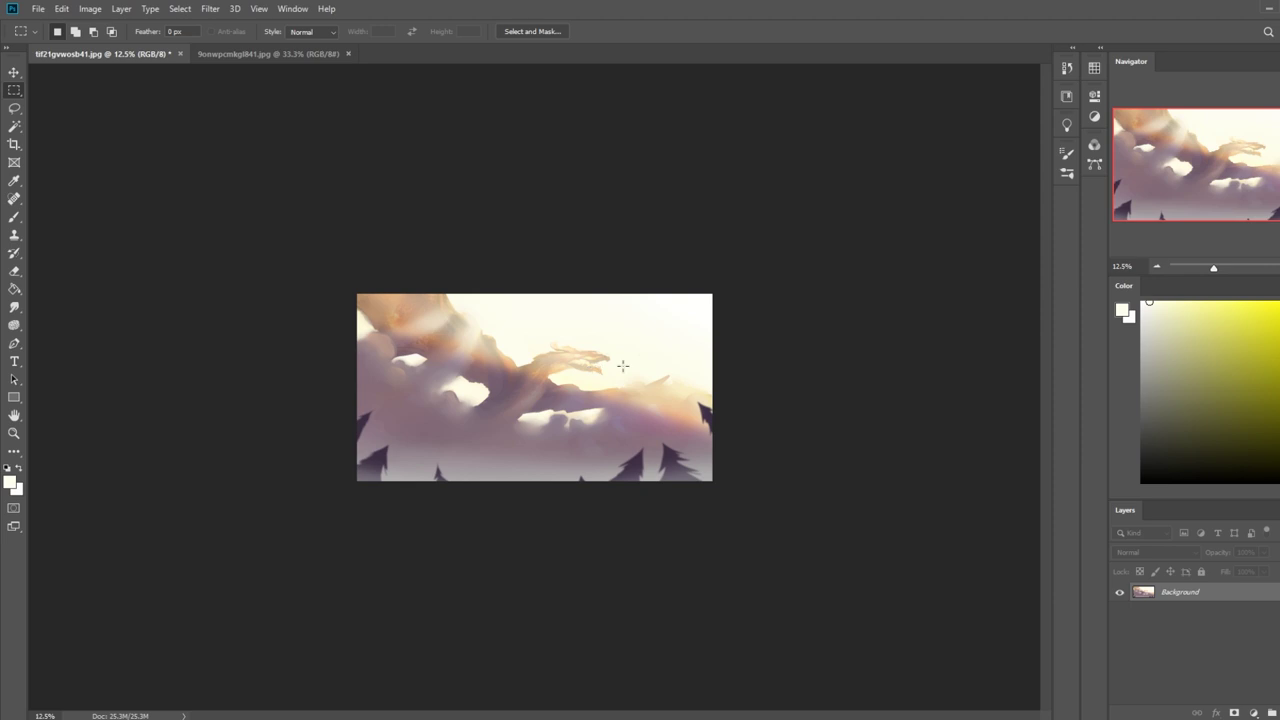
# Copy the whole repainted canvas, revert the file to its original snapshot, and paste the repaint as a new layer.
pyautogui.hotkey('ctrl', 'a')
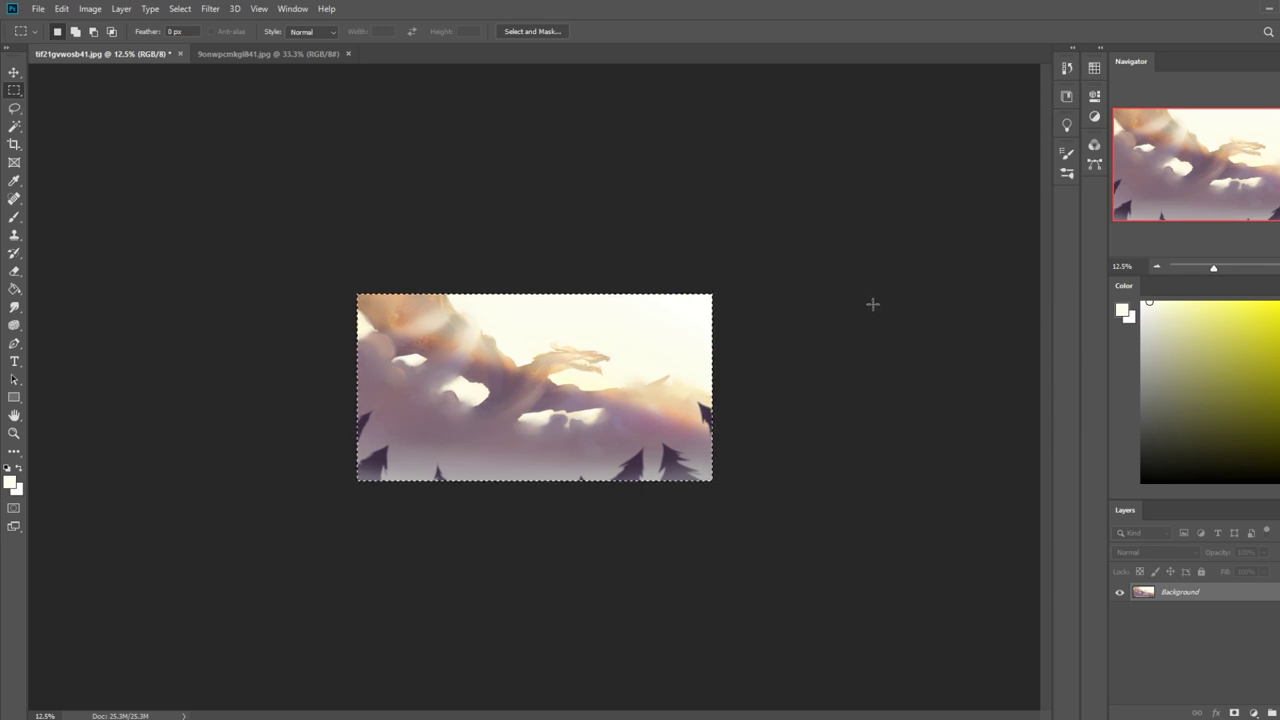
pyautogui.click(1067, 68)
pyautogui.hotkey('ctrl', 'a')
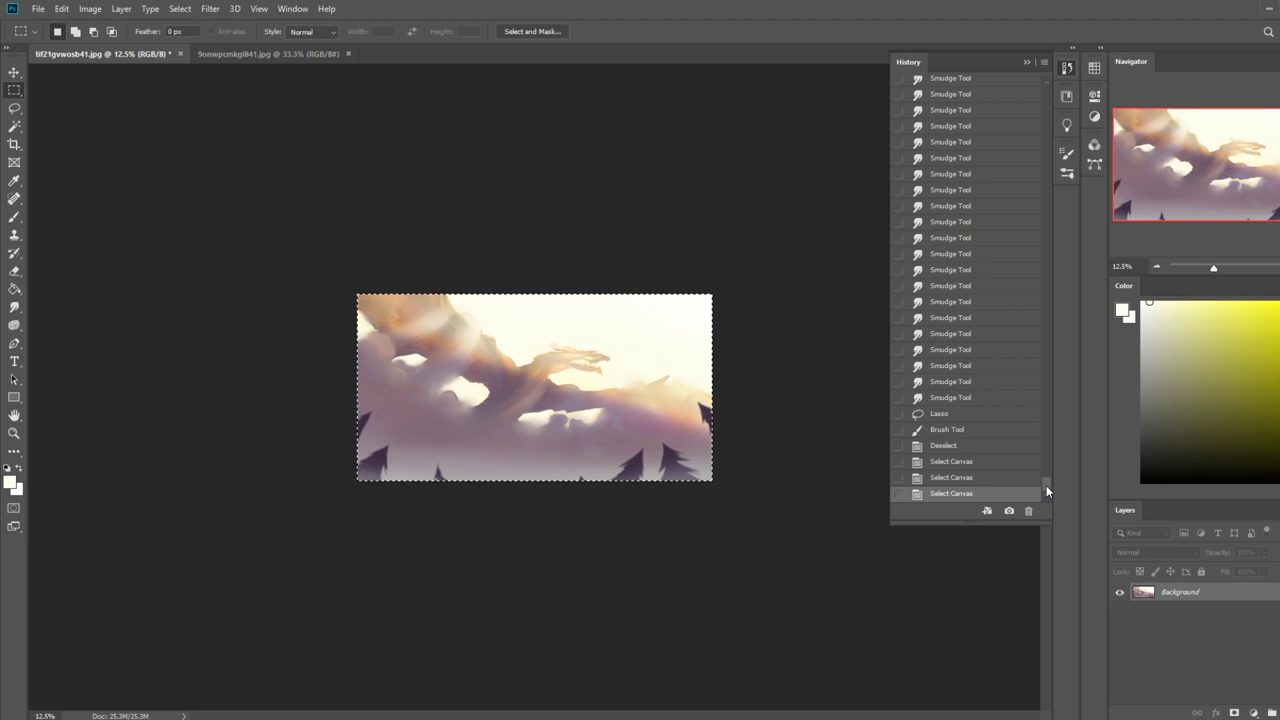
pyautogui.hotkey('ctrl', 'a')
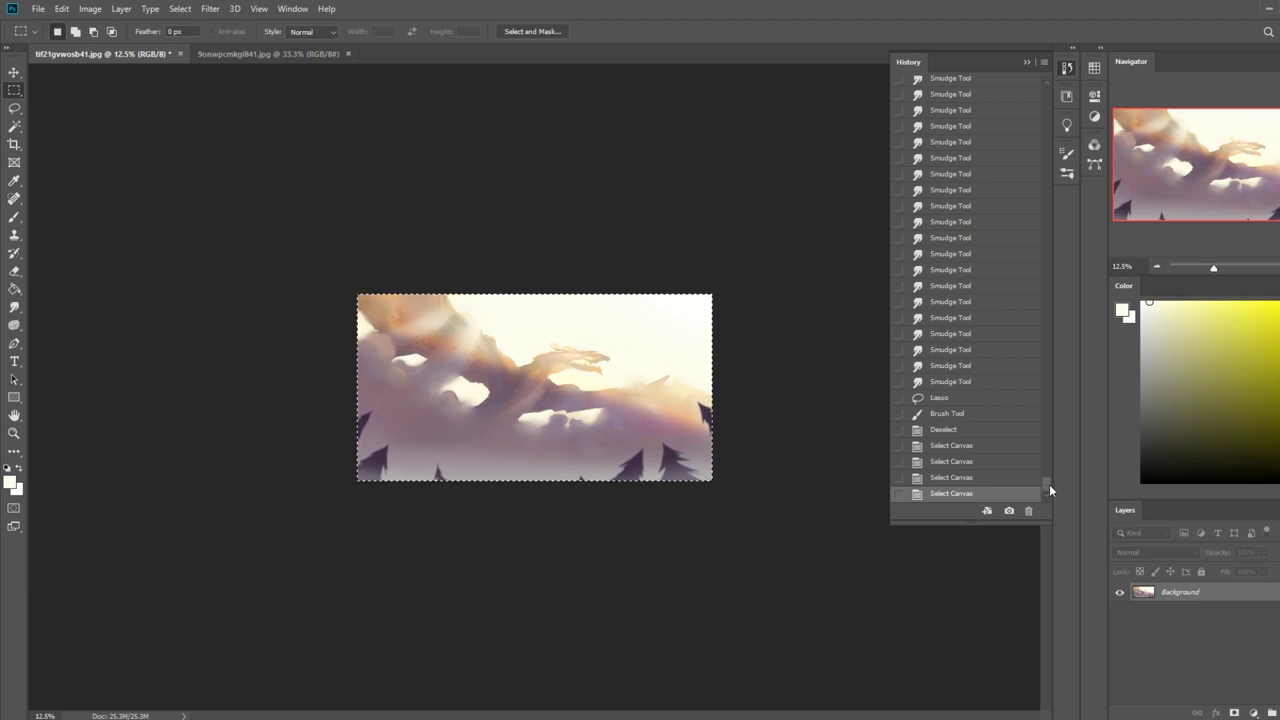
pyautogui.moveTo(1048, 486); pyautogui.dragTo(1074, 70)
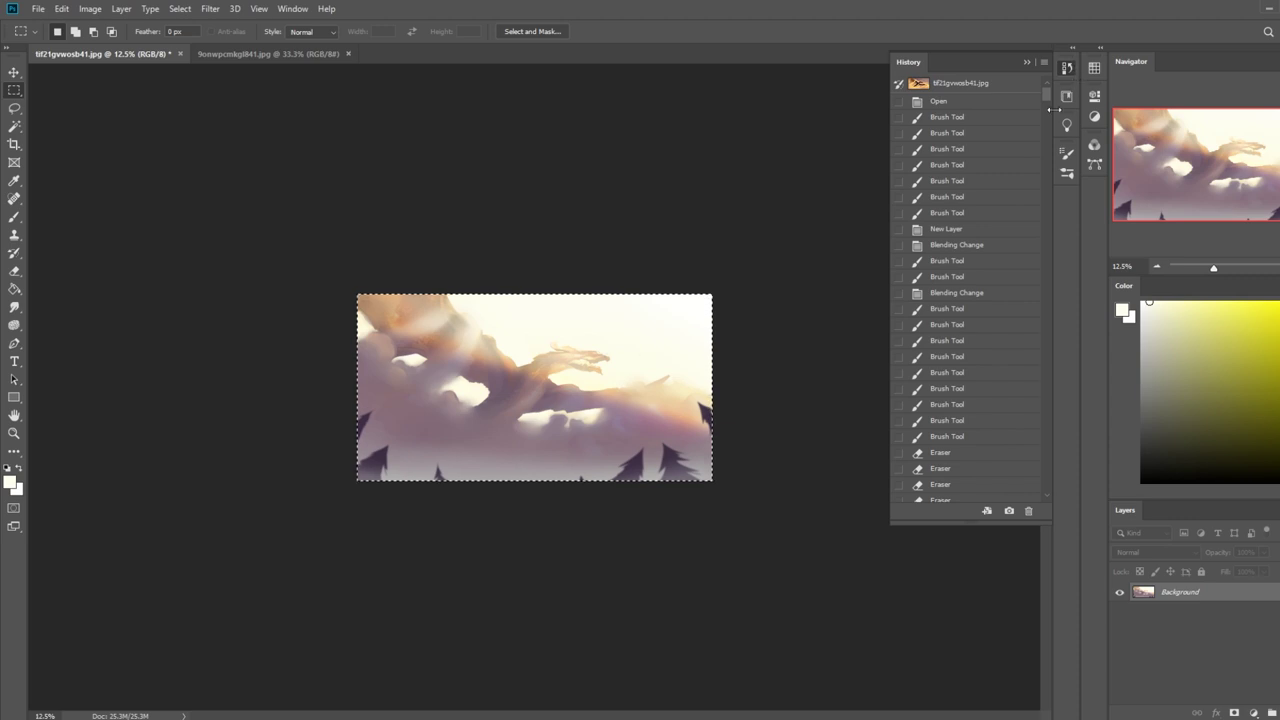
pyautogui.click(1006, 86)
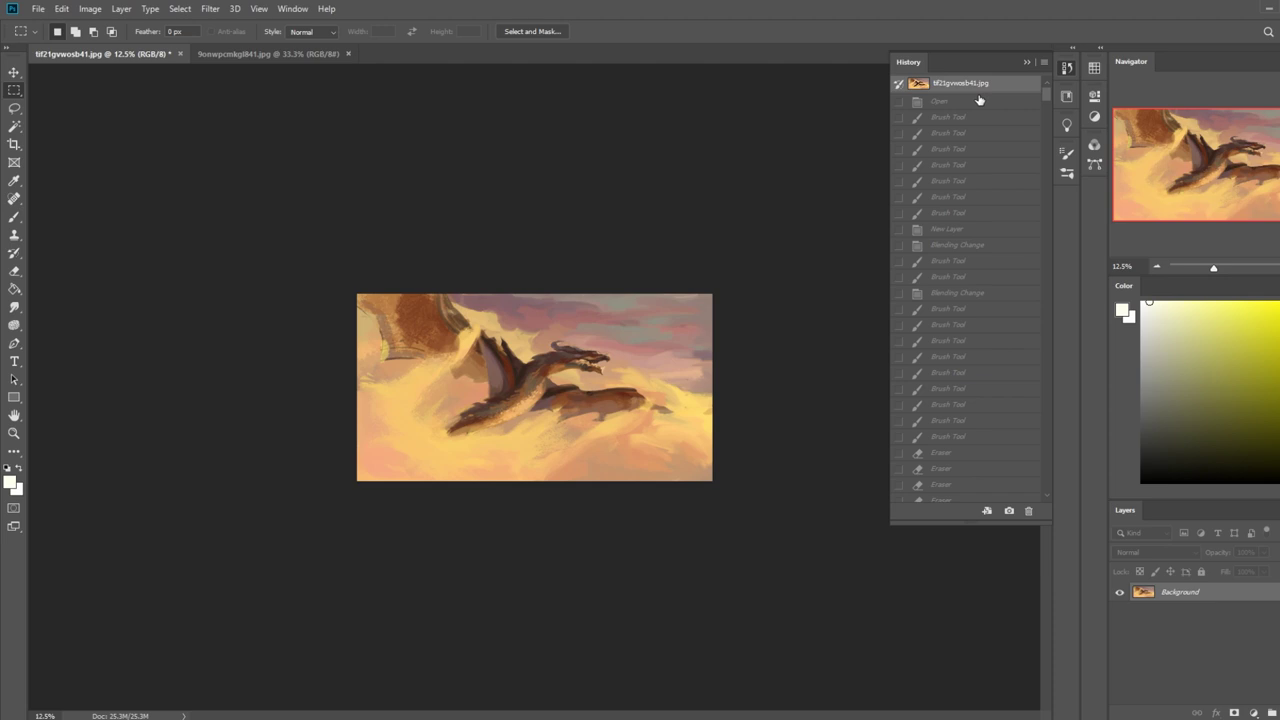
pyautogui.hotkey('ctrl', 'v')
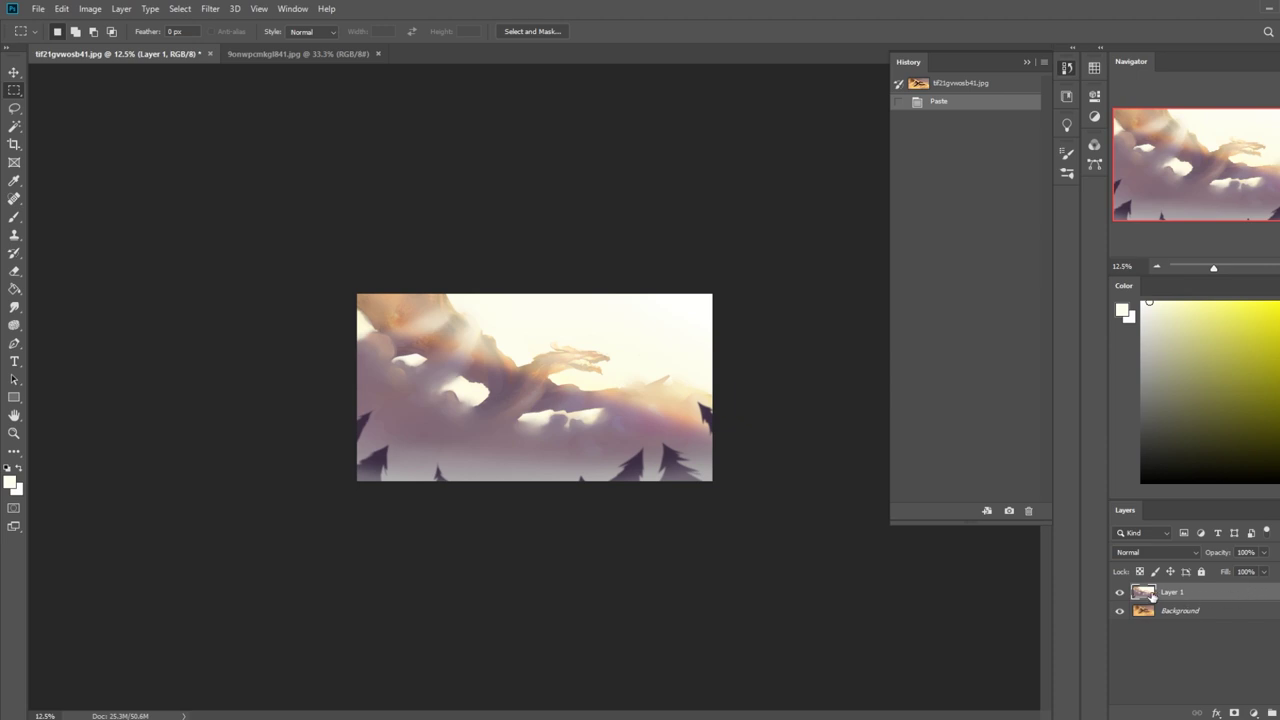
# Compare the repaint with the original dragon painting by hiding and showing Layer 1.
pyautogui.click(1119, 593)
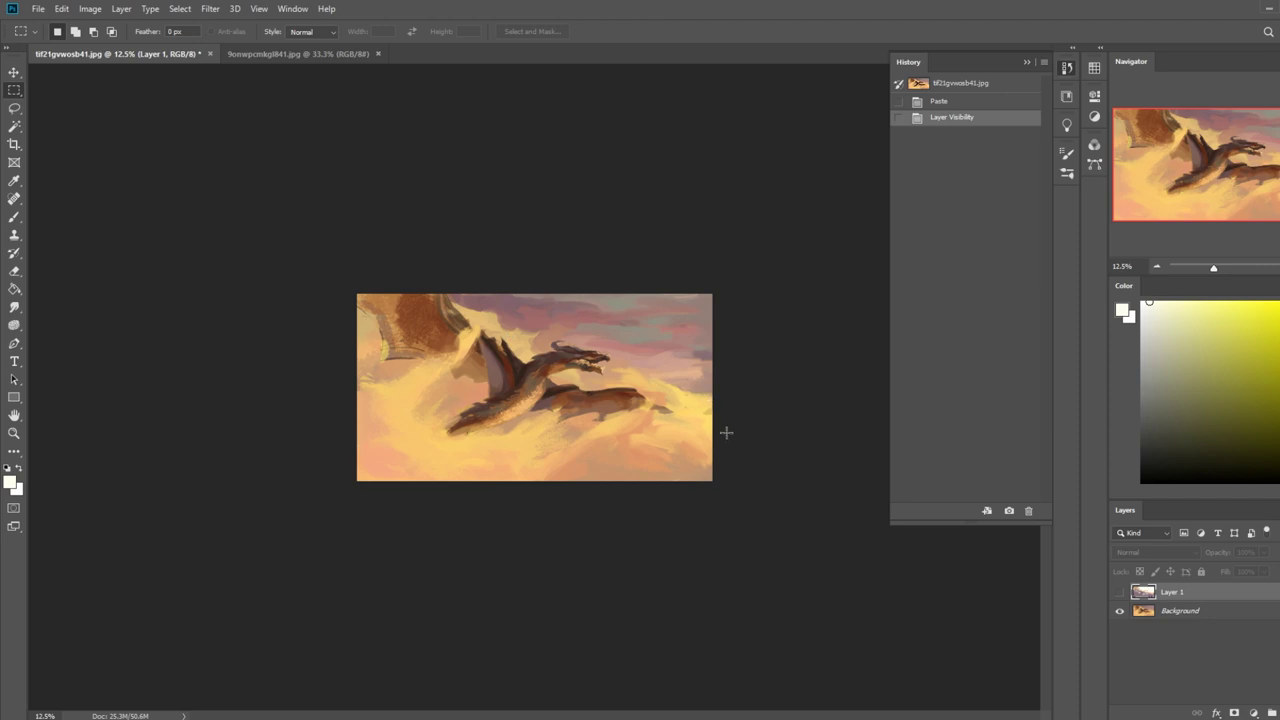
pyautogui.click(1118, 596)
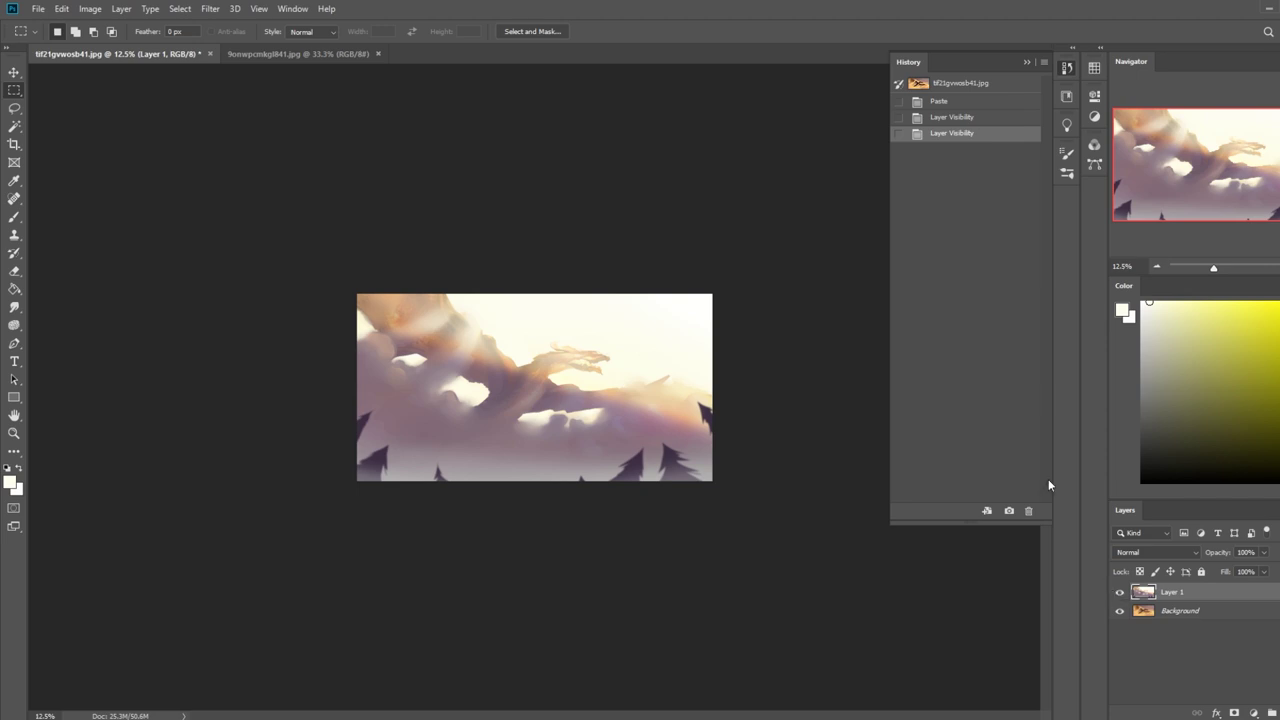
pyautogui.click(1027, 63)
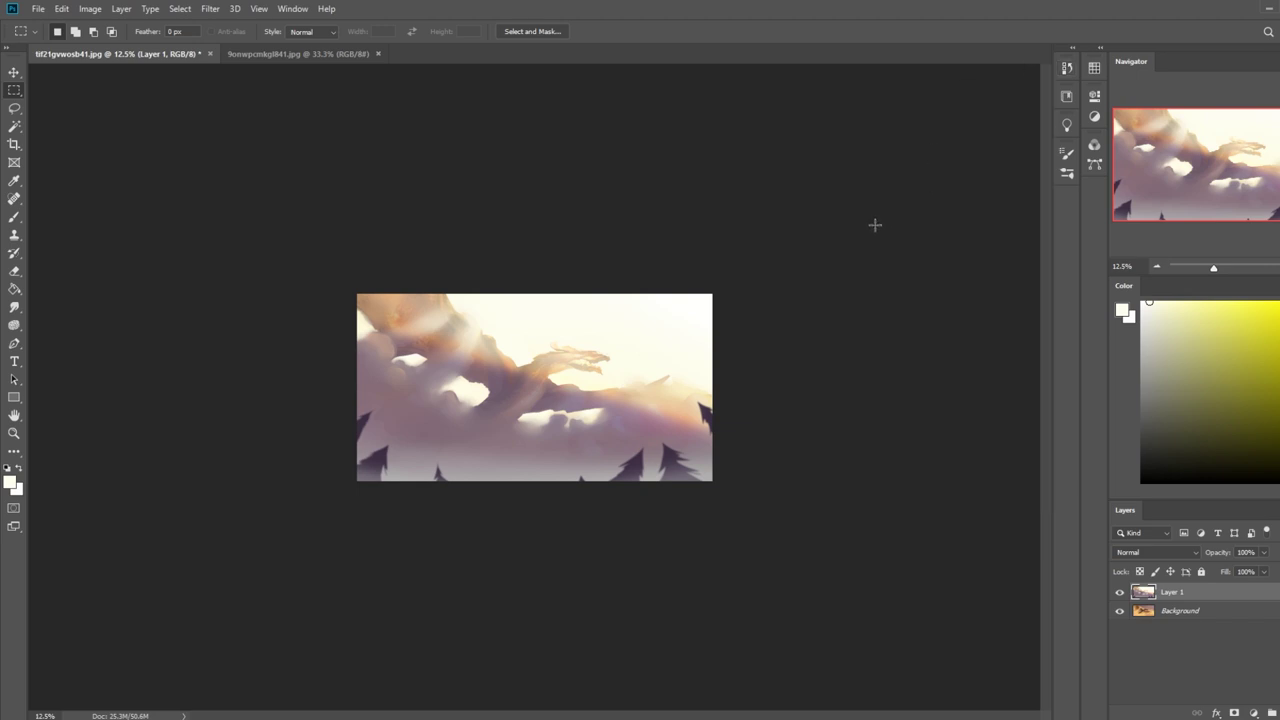
# Switch to the fire painting 9onwpcmkgl841.jpg and reduce the brush size to 600 px.
pyautogui.press('b')
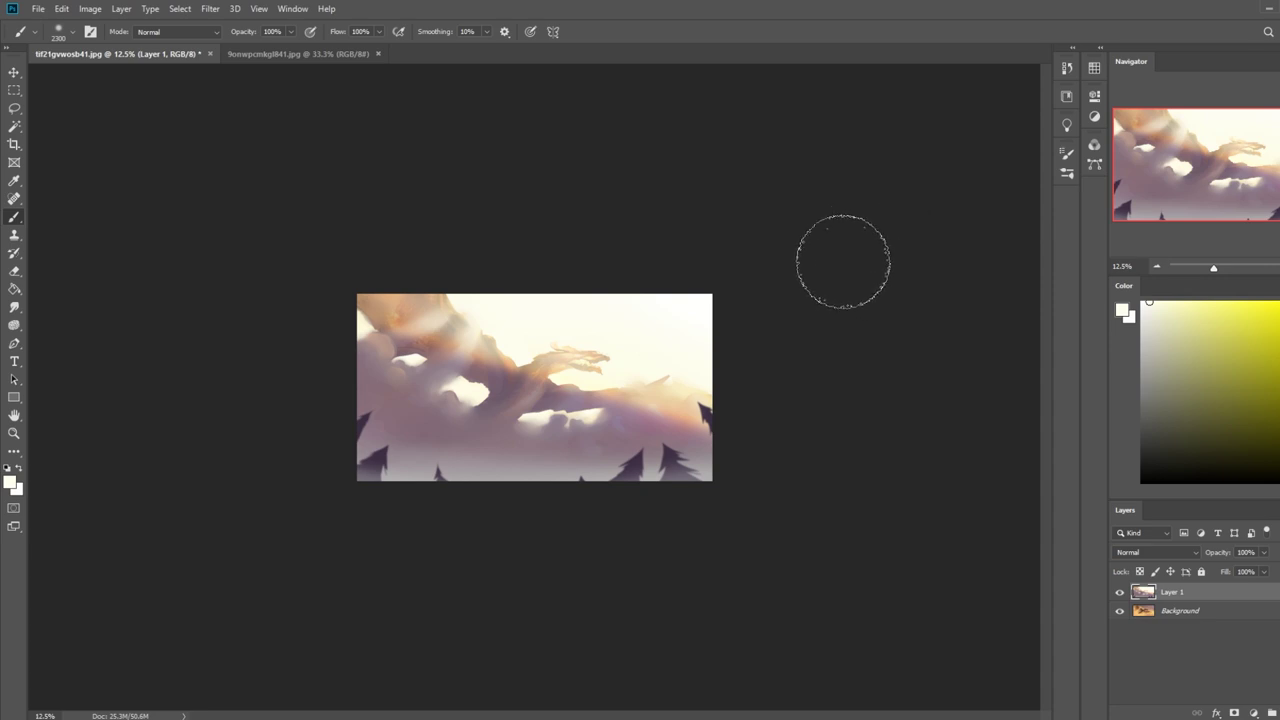
pyautogui.click(314, 53)
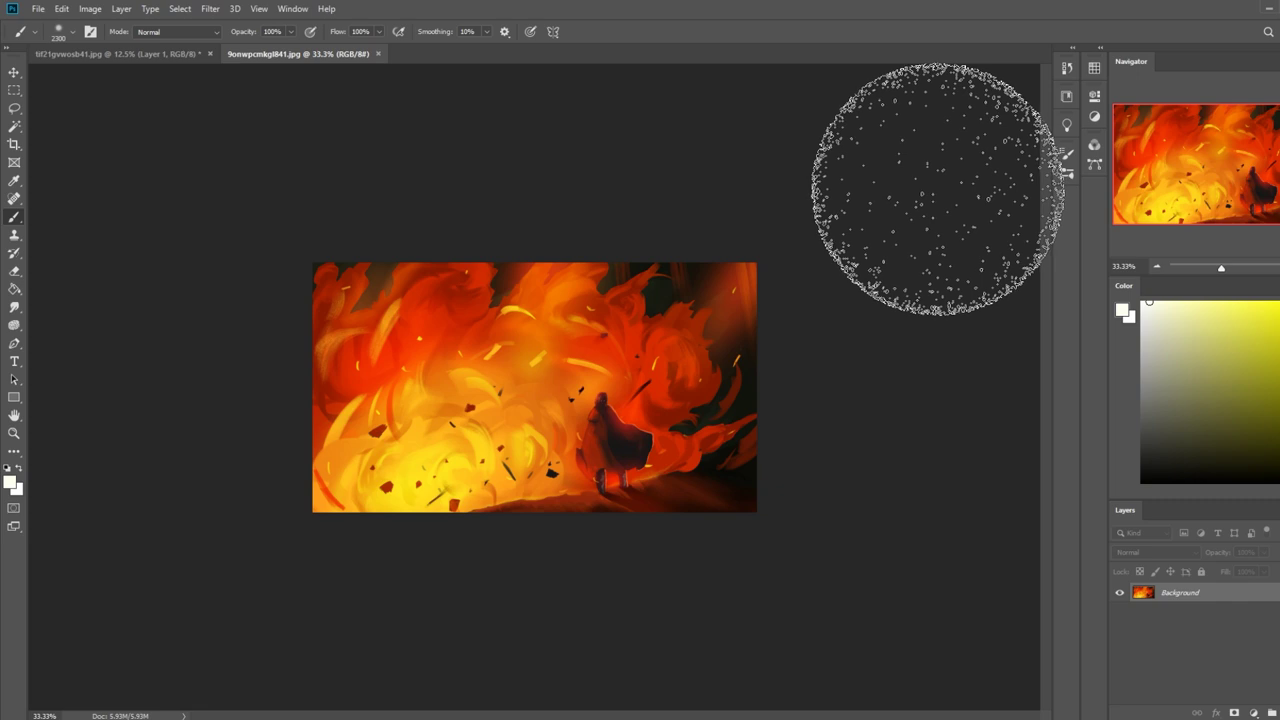
pyautogui.press('[')
pyautogui.press('[')
pyautogui.press('[')
pyautogui.press('[')
pyautogui.press('[')
pyautogui.press('[')
pyautogui.press('[')
pyautogui.press('[')
pyautogui.press('[')
pyautogui.press('[')
pyautogui.press('[')
pyautogui.press('[')
pyautogui.press('[')
pyautogui.press('[')
pyautogui.press('[')
pyautogui.press('[')
pyautogui.press('[')
# Try painting soft cream-white glows over the base of the fire and over the cloaked figure.
pyautogui.moveTo(449, 500)
pyautogui.mouseDown()
pyautogui.moveTo(430, 525)
pyautogui.moveTo(500, 506)
pyautogui.mouseUp()
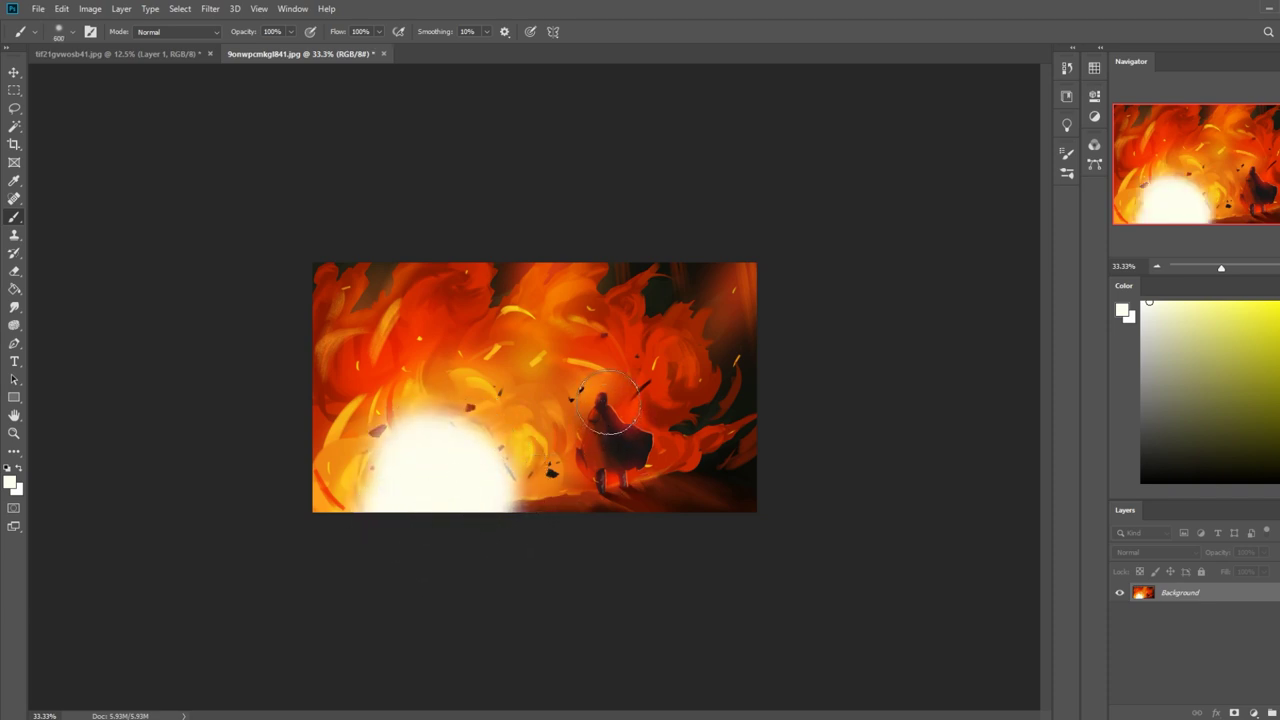
pyautogui.press('z')
pyautogui.moveTo(560, 380); pyautogui.dragTo(657, 500)
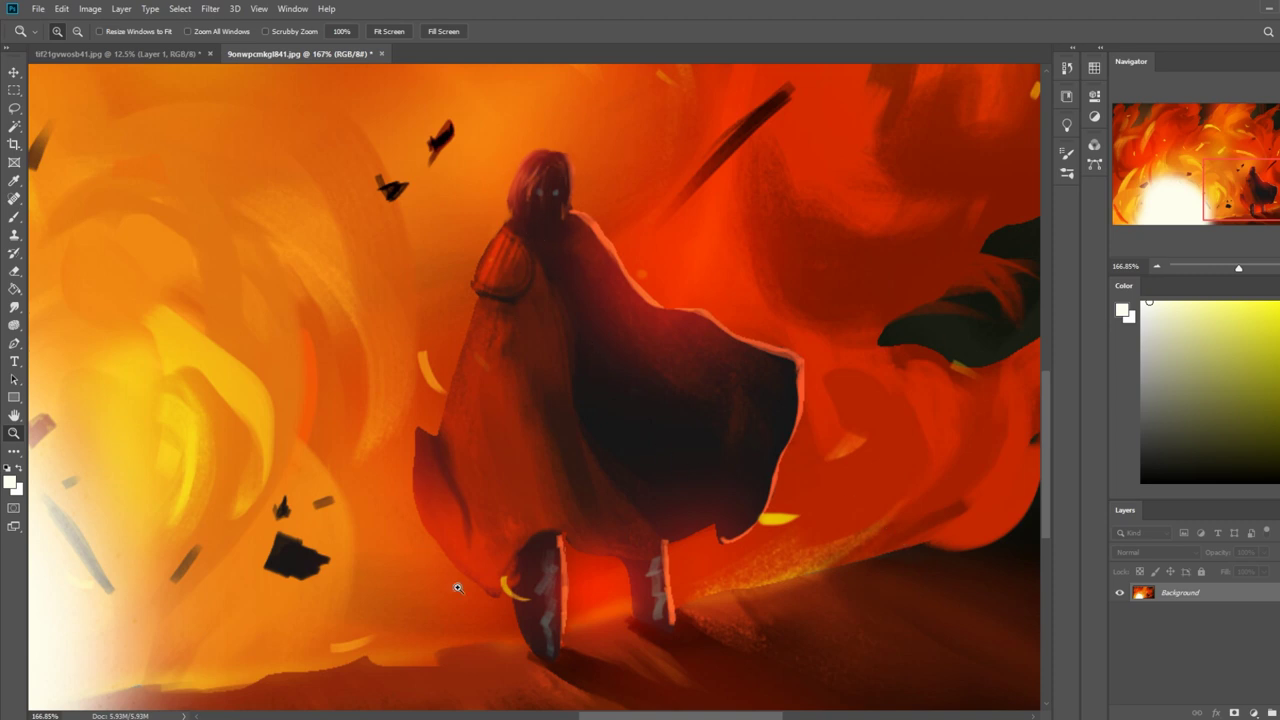
pyautogui.keyDown('alt'); pyautogui.click(783, 453); pyautogui.keyUp('alt')
pyautogui.hotkey('ctrl', '0')
pyautogui.press('b')
pyautogui.moveTo(712, 512)
pyautogui.mouseDown()
pyautogui.moveTo(709, 500)
pyautogui.moveTo(715, 522)
pyautogui.moveTo(689, 523)
pyautogui.mouseUp()
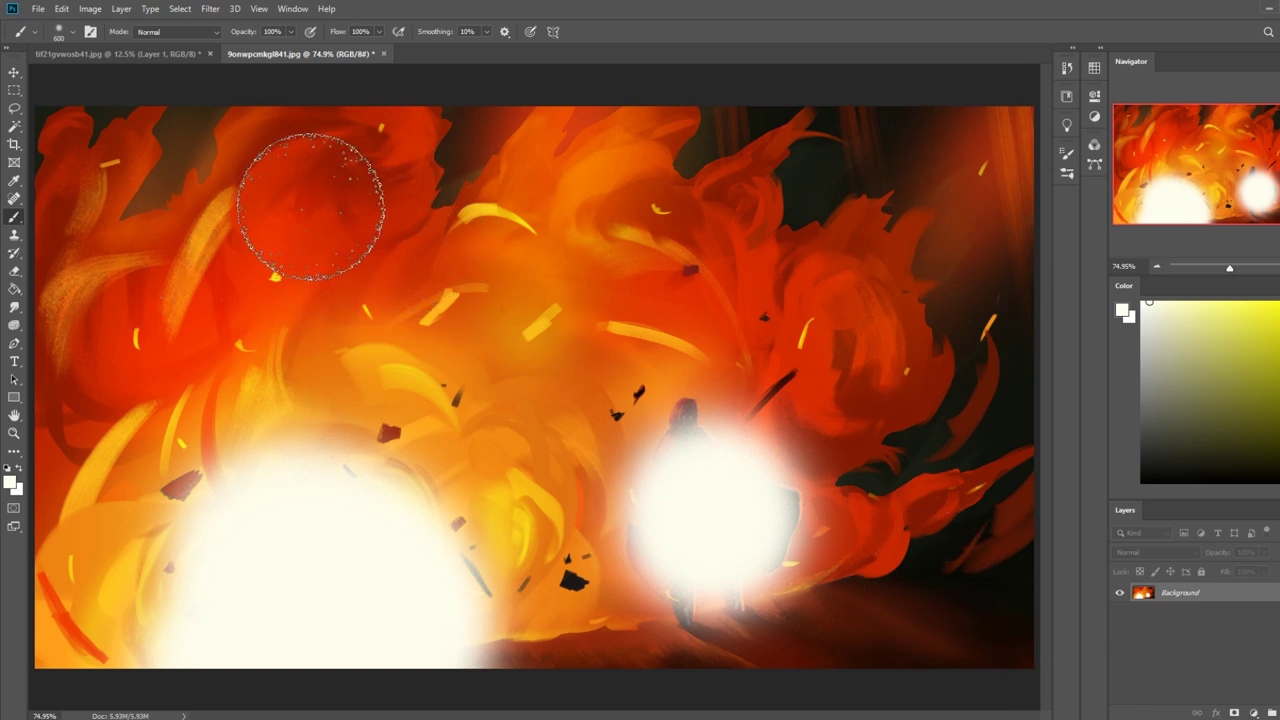
pyautogui.hotkey('ctrl', '-')
pyautogui.hotkey('ctrl', '-')
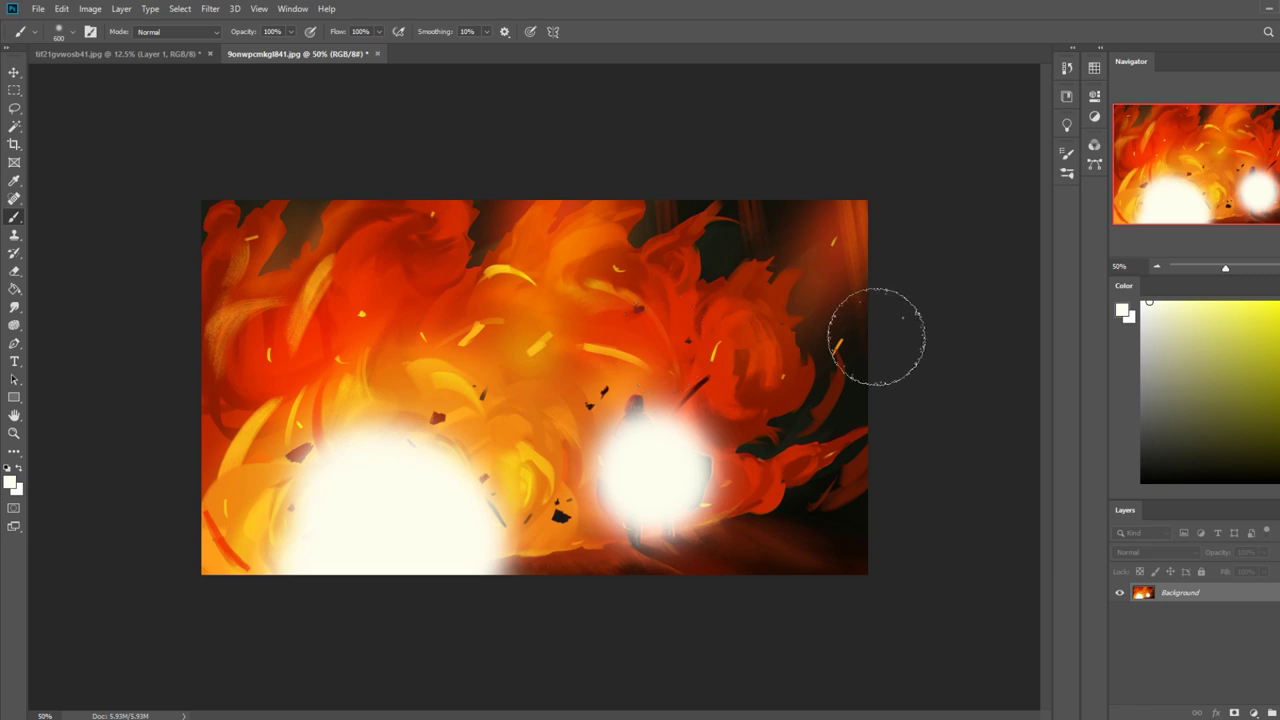
# Review the fire painting's edit history and reduce the brush size to 125 px.
pyautogui.click(1067, 67)
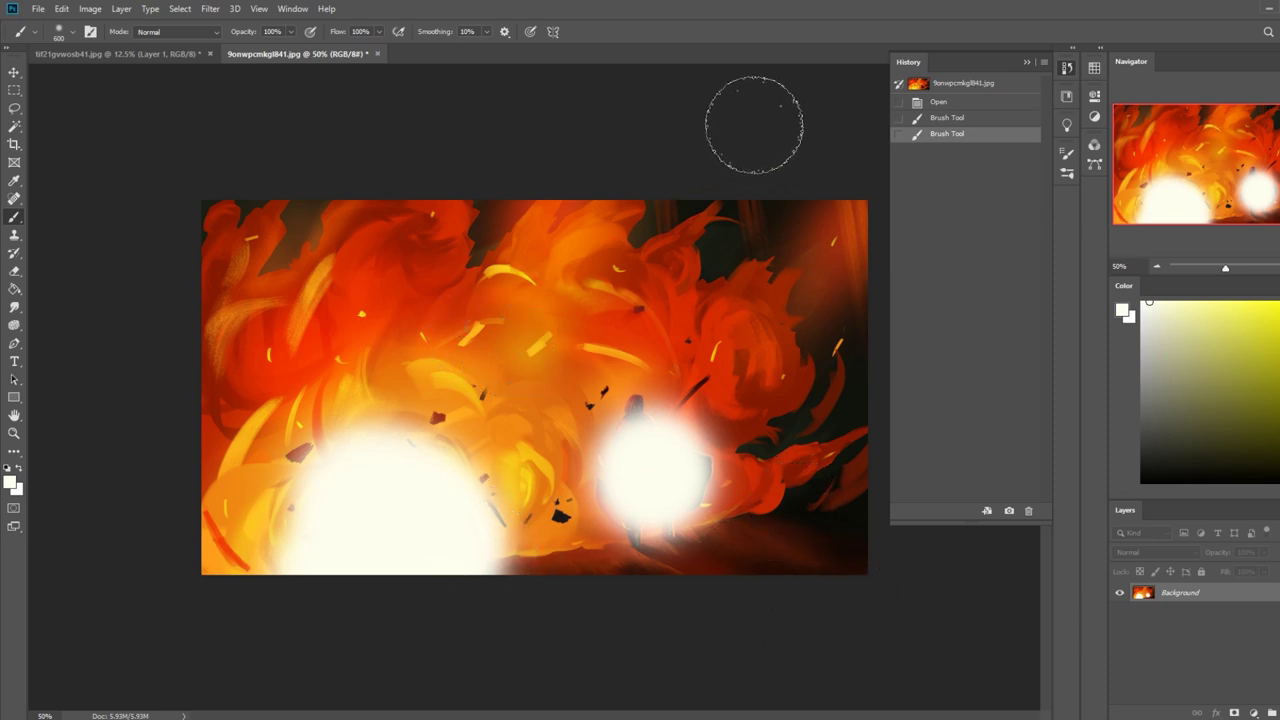
pyautogui.press('[')
pyautogui.press('[')
pyautogui.press('[')
pyautogui.press('[')
pyautogui.press('[')
pyautogui.press('[')
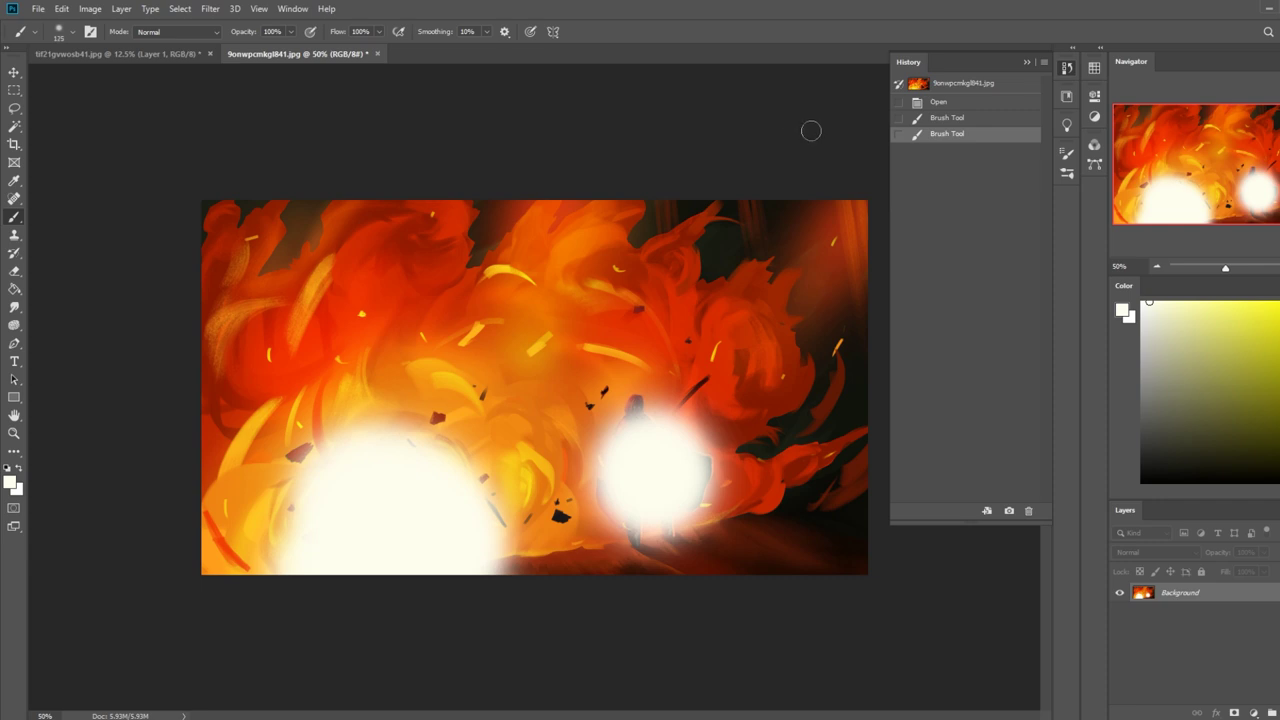
pyautogui.click(811, 130)
pyautogui.click(1026, 62)
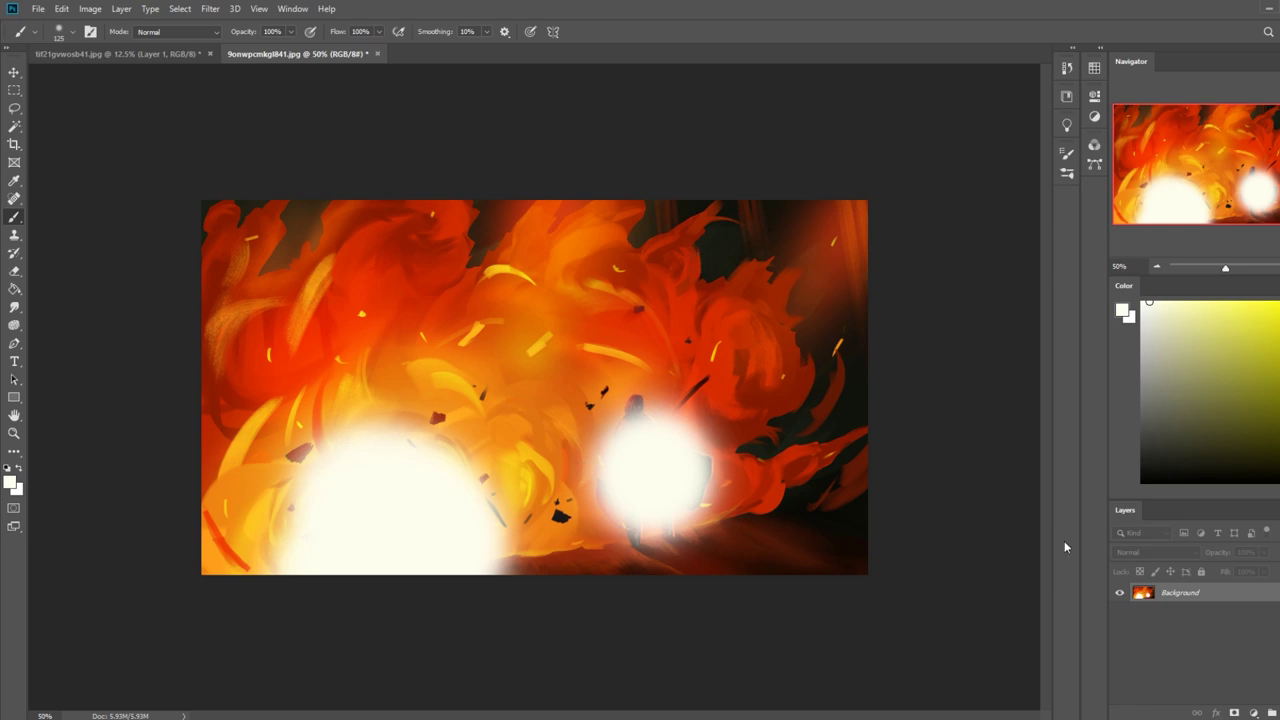
# Revert the fire painting to its original snapshot, removing the white brush strokes.
pyautogui.click(1066, 68)
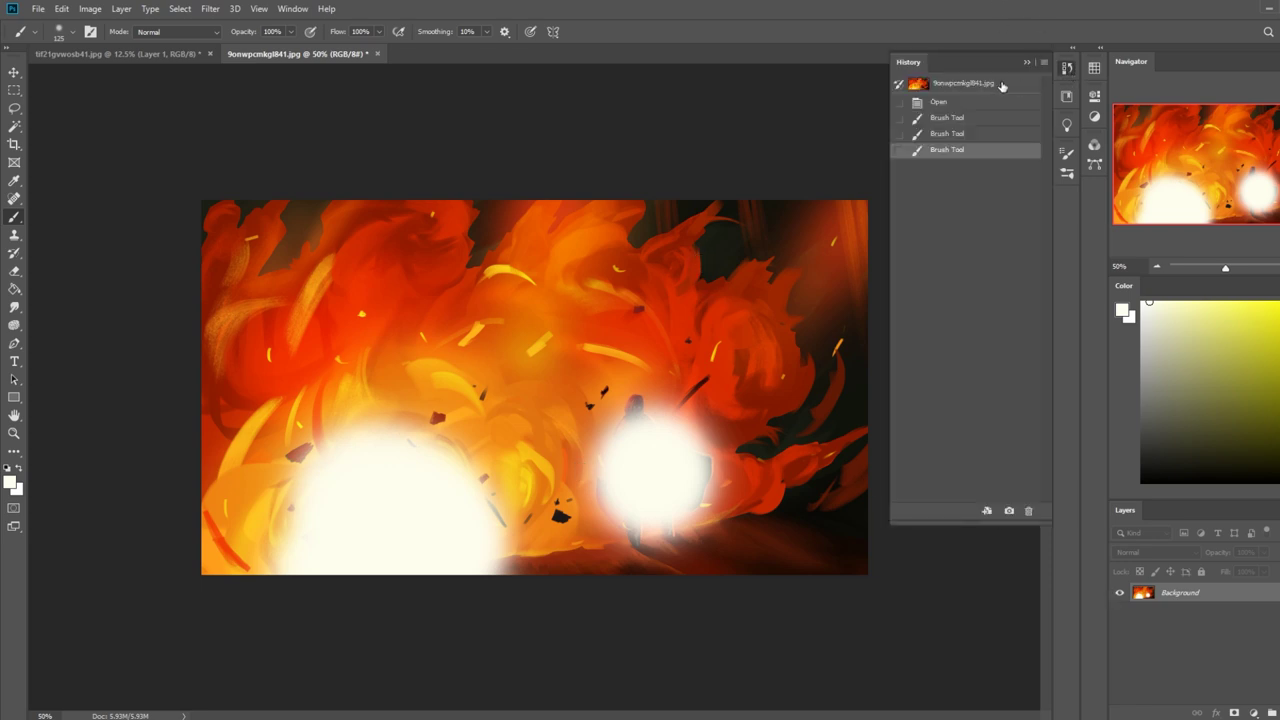
pyautogui.click(986, 85)
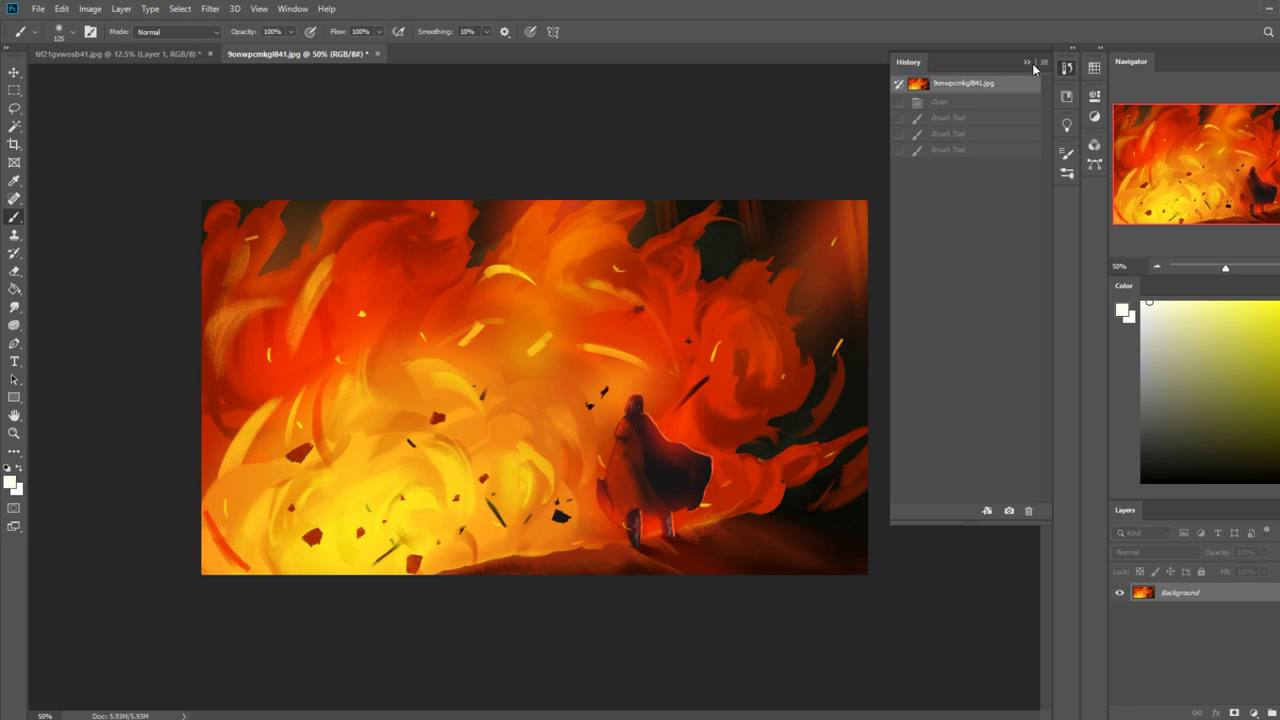
pyautogui.click(1030, 63)
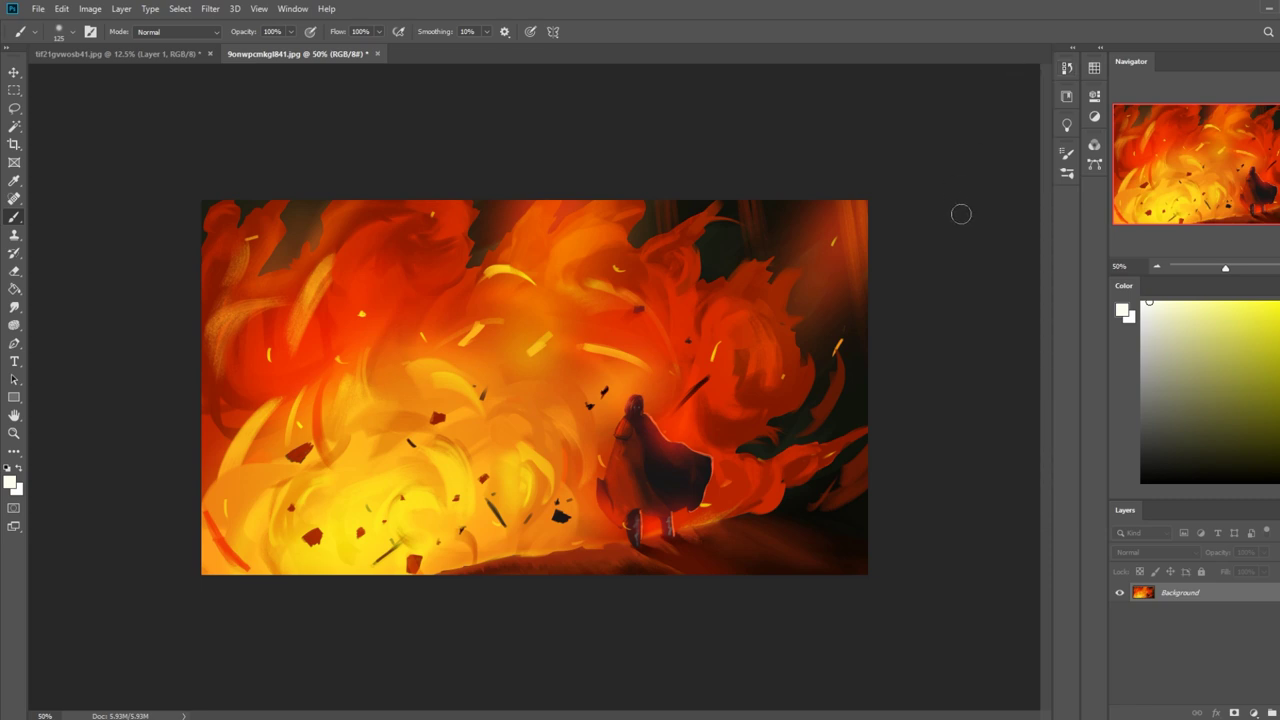
# Paint a white arc around the fire's bright base and try an inverted-V stroke over the cloaked figure.
pyautogui.moveTo(262, 589); pyautogui.dragTo(470, 578)
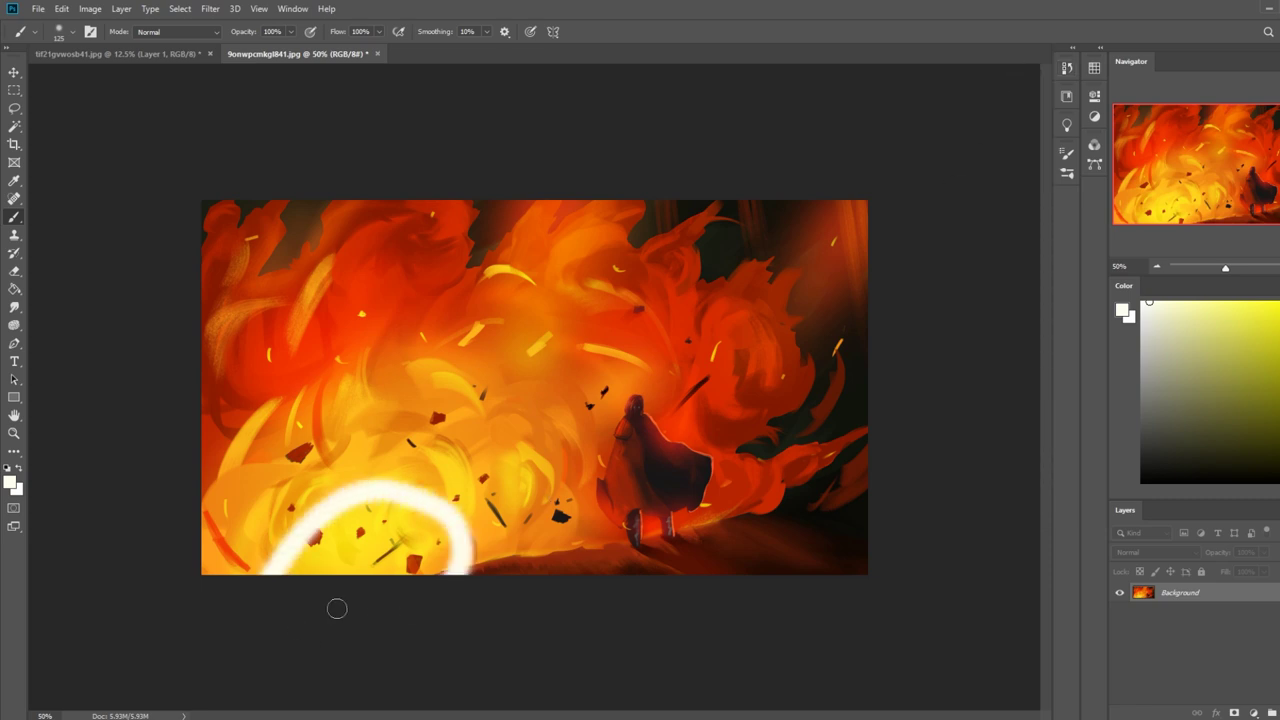
pyautogui.moveTo(628, 412); pyautogui.dragTo(690, 545)
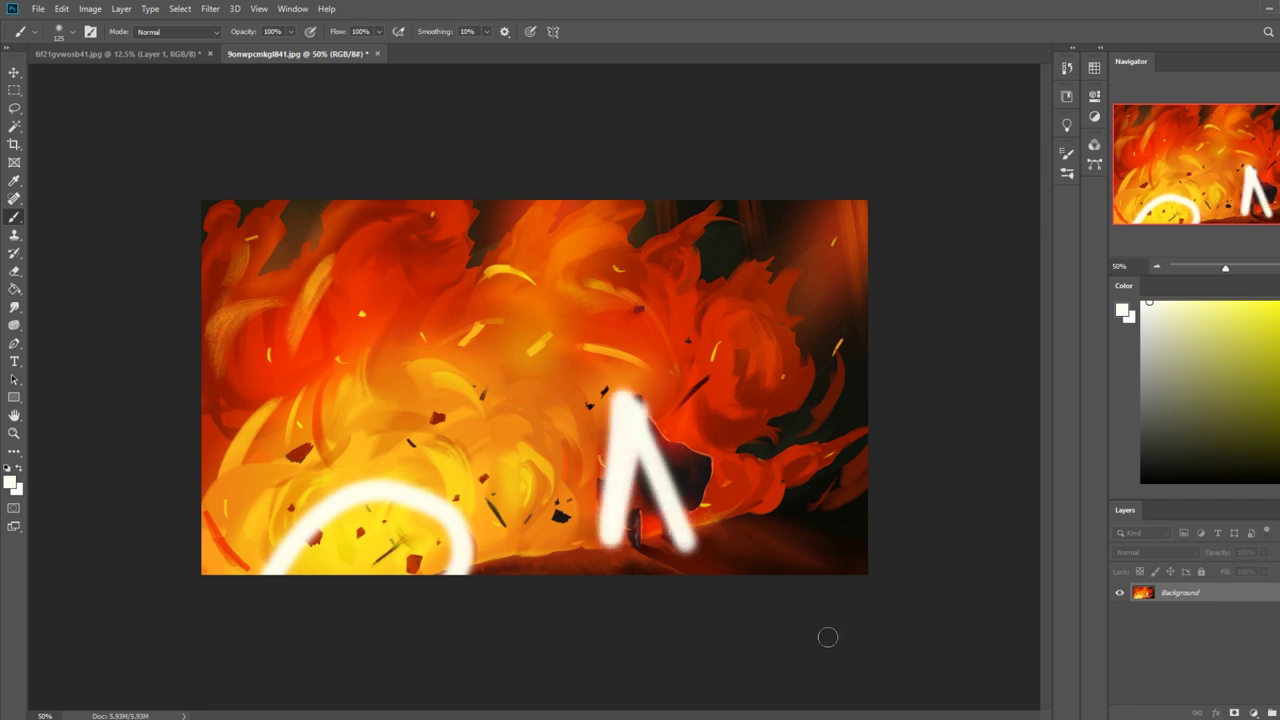
pyautogui.hotkey('ctrl', 'z')
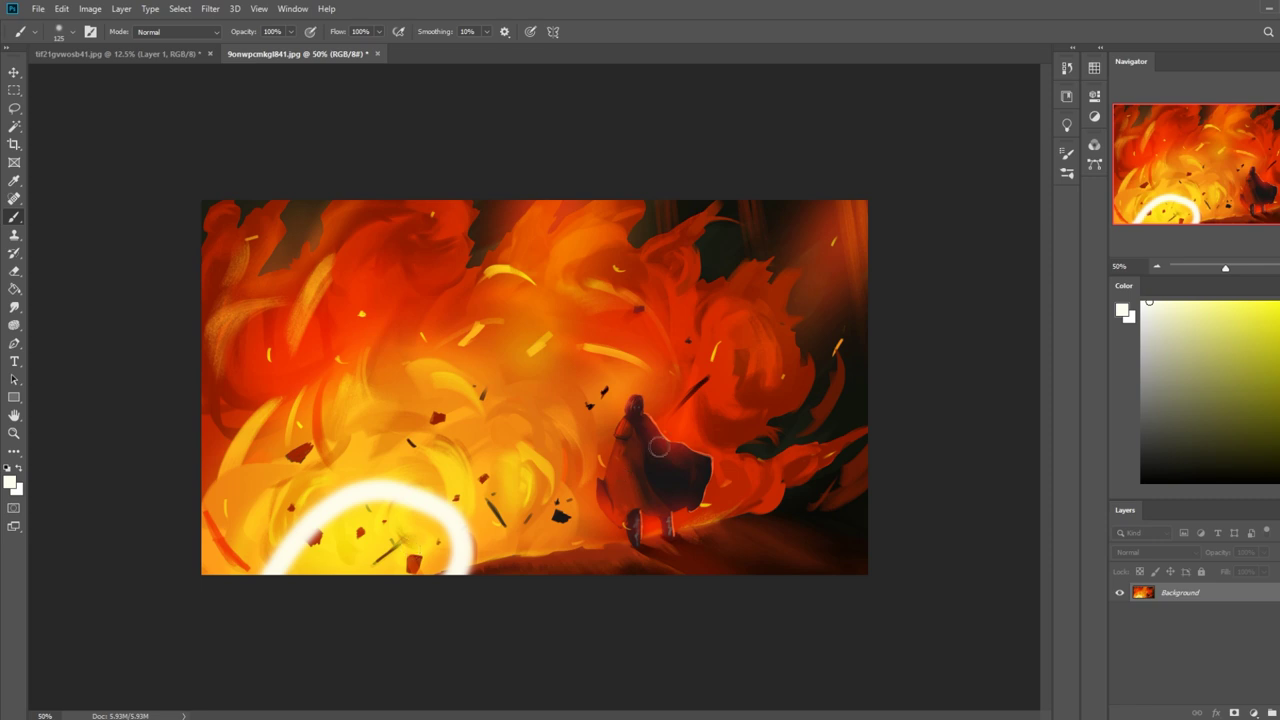
# Try white zigzag strokes across the figure's cape with an arrow pointing away from the fire, and undo them.
pyautogui.moveTo(641, 425)
pyautogui.mouseDown()
pyautogui.moveTo(739, 394)
pyautogui.moveTo(733, 429)
pyautogui.moveTo(690, 465)
pyautogui.mouseUp()
pyautogui.moveTo(612, 432)
pyautogui.mouseDown()
pyautogui.moveTo(812, 458)
pyautogui.moveTo(634, 480)
pyautogui.moveTo(629, 439)
pyautogui.moveTo(640, 463)
pyautogui.moveTo(778, 483)
pyautogui.moveTo(628, 461)
pyautogui.moveTo(834, 383)
pyautogui.moveTo(796, 372)
pyautogui.moveTo(827, 404)
pyautogui.moveTo(806, 436)
pyautogui.mouseUp()
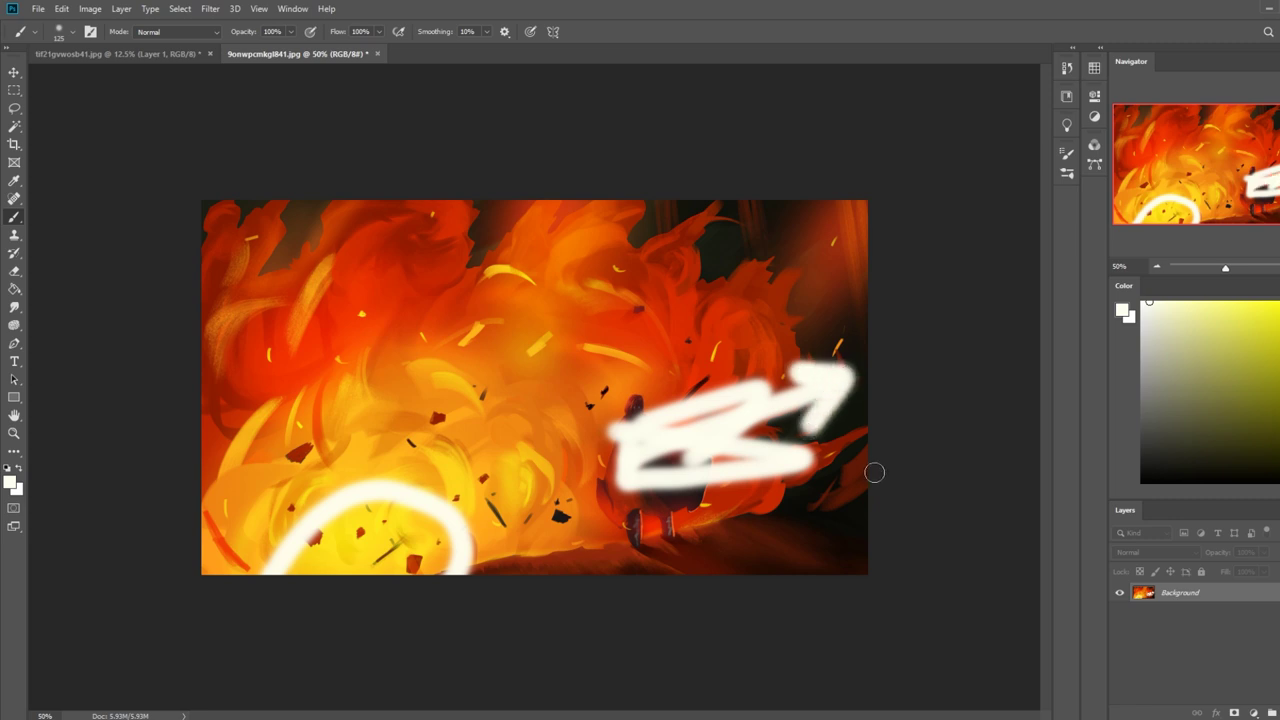
pyautogui.hotkey('ctrl', 'z')
pyautogui.hotkey('ctrl', 'z')
pyautogui.hotkey('ctrl', 'z')
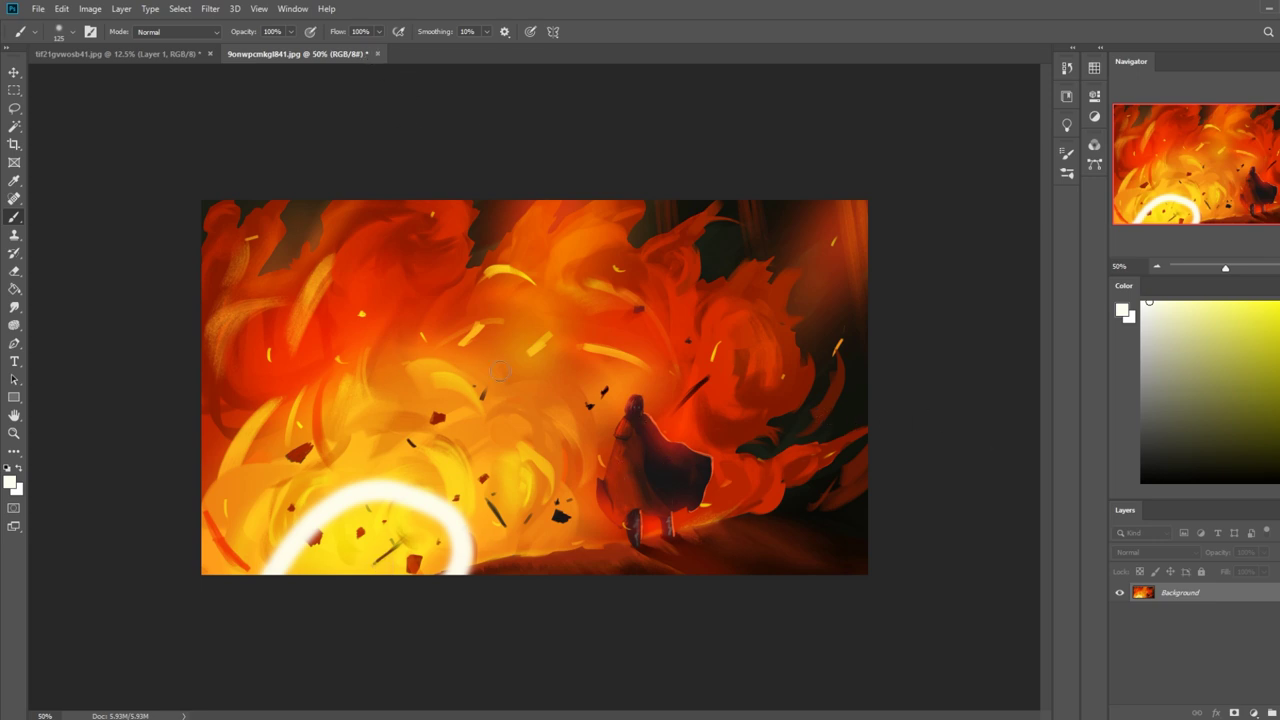
# Close the fire painting without saving its changes and flatten the dragon-in-clouds painting into a single layer.
pyautogui.click(378, 56)
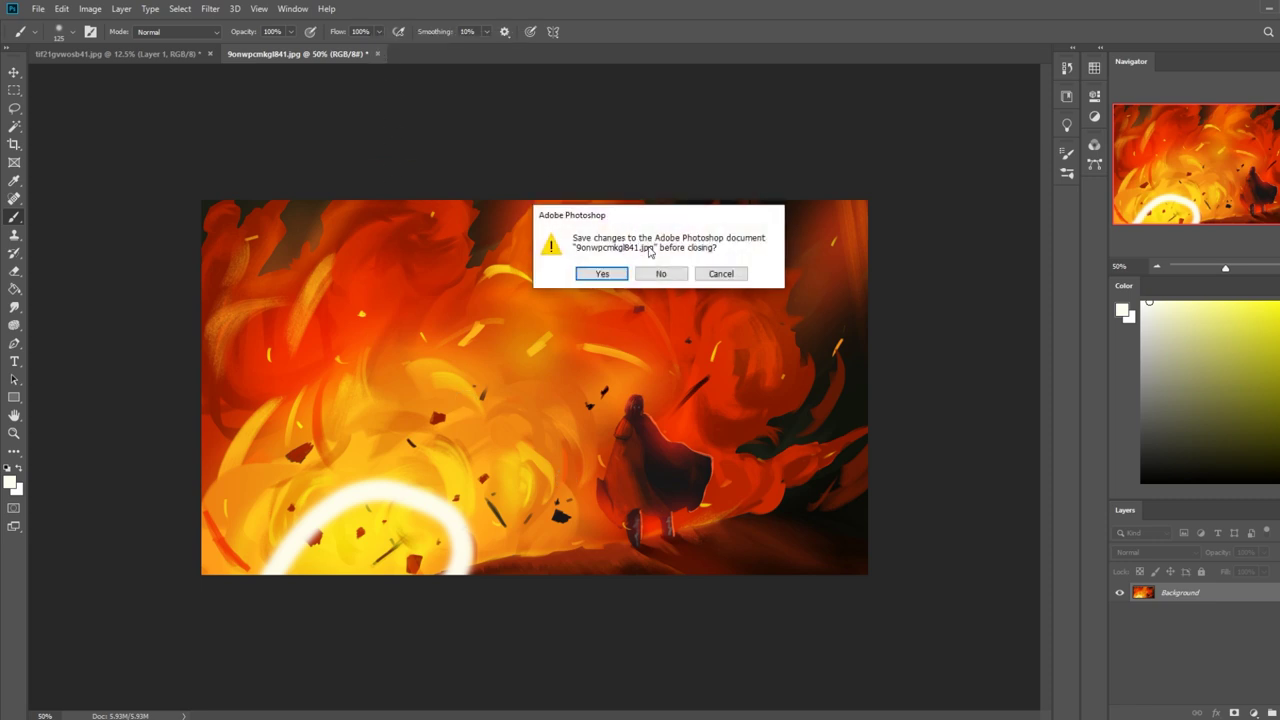
pyautogui.click(664, 272)
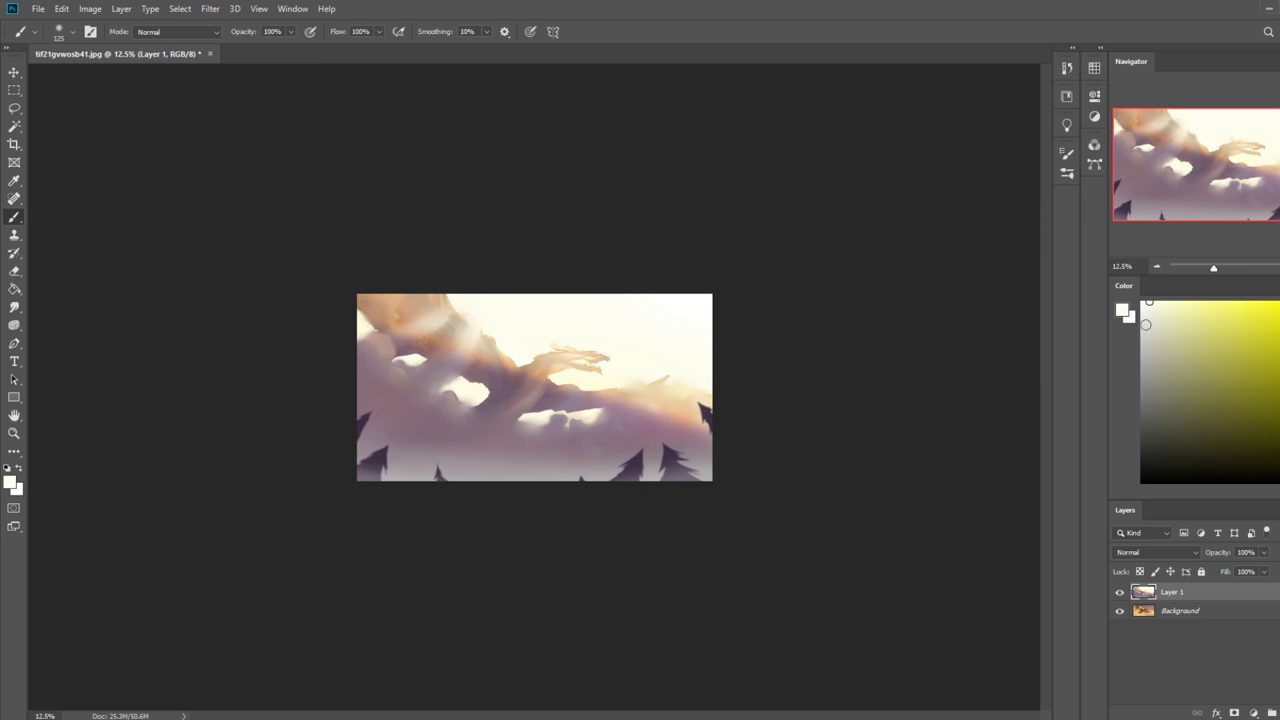
pyautogui.click(1200, 573)
pyautogui.rightClick(1197, 590)
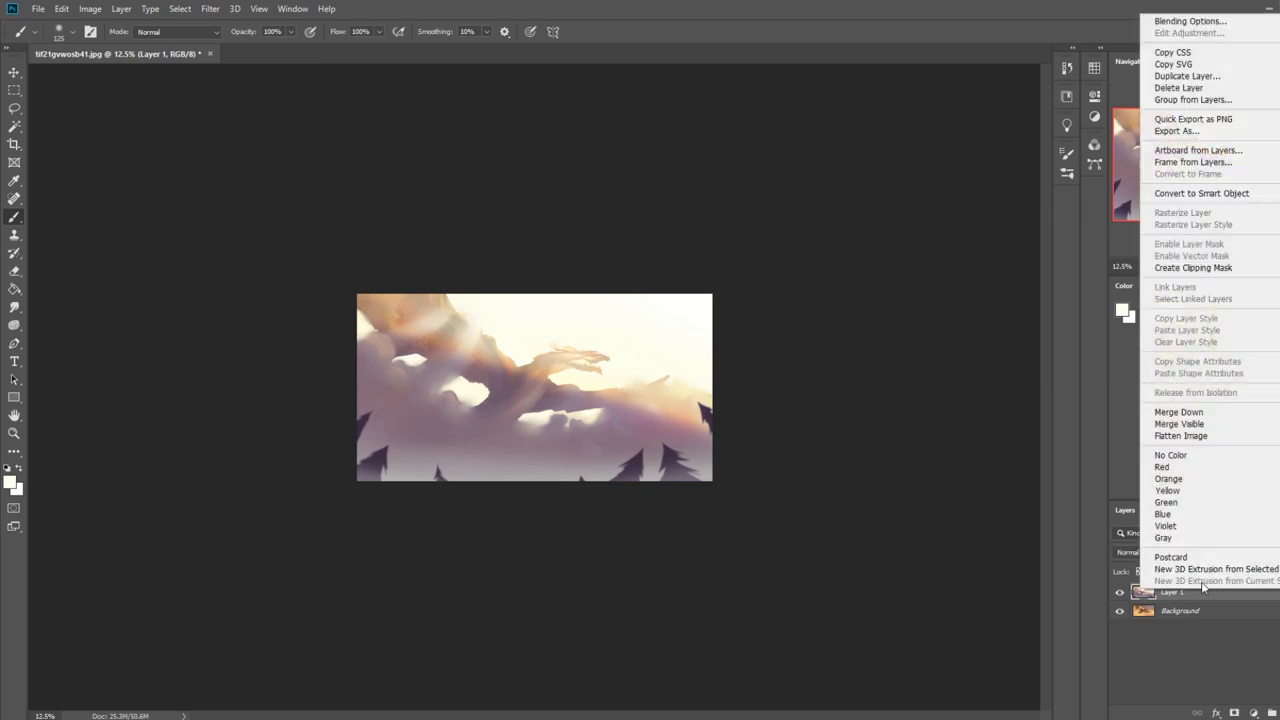
pyautogui.click(1206, 442)
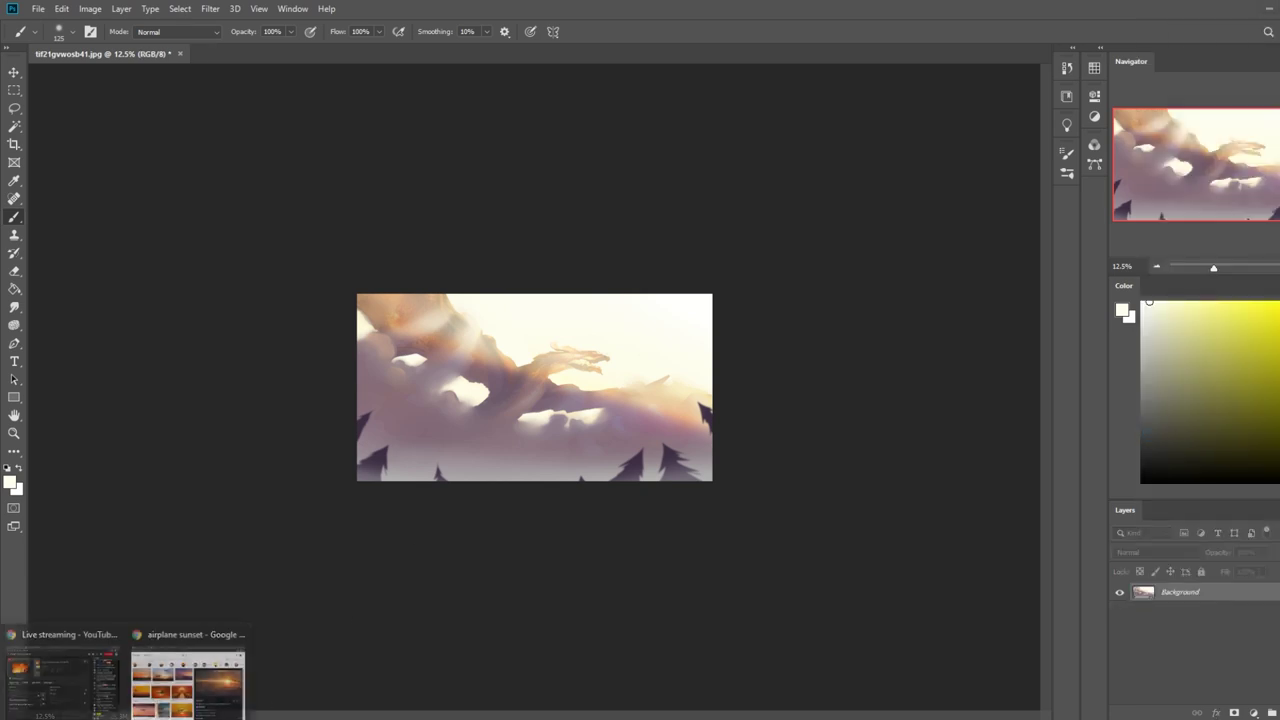
# Switch to Chrome and view the Istebrak portfolio site and the membership levels on the Istebrak Patreon page.
pyautogui.click(157, 705)
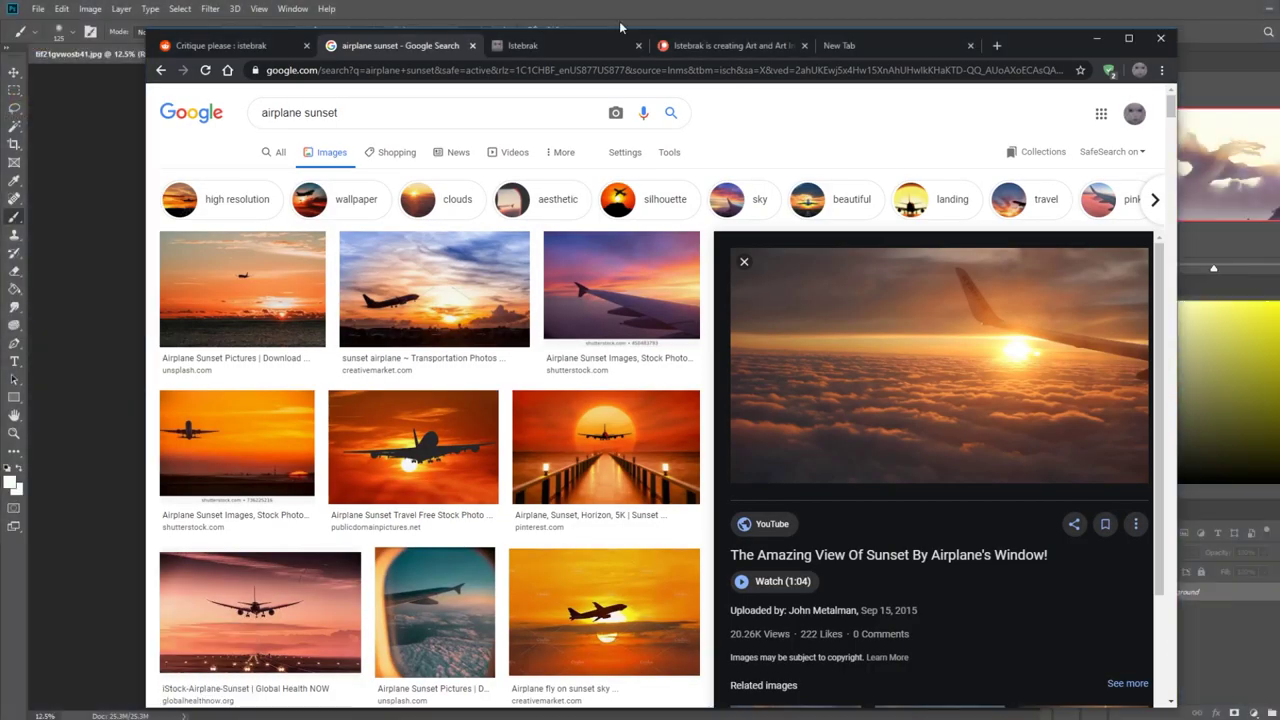
pyautogui.click(564, 45)
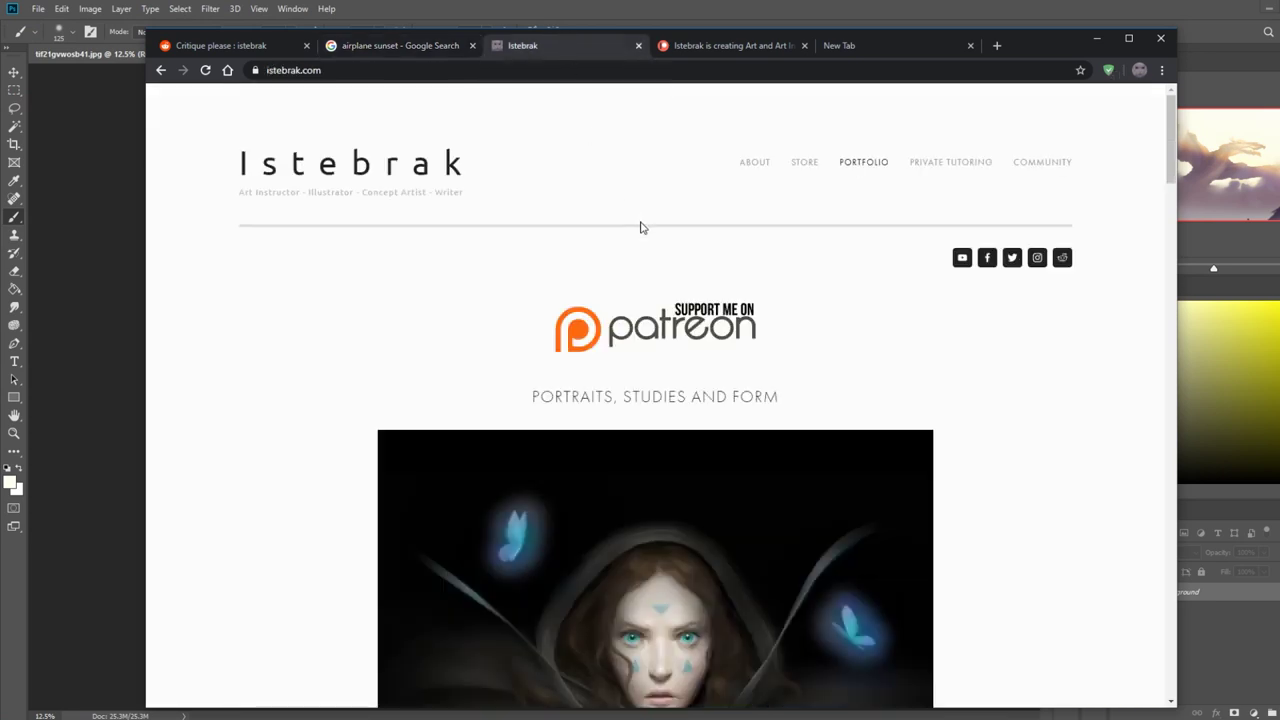
pyautogui.click(720, 46)
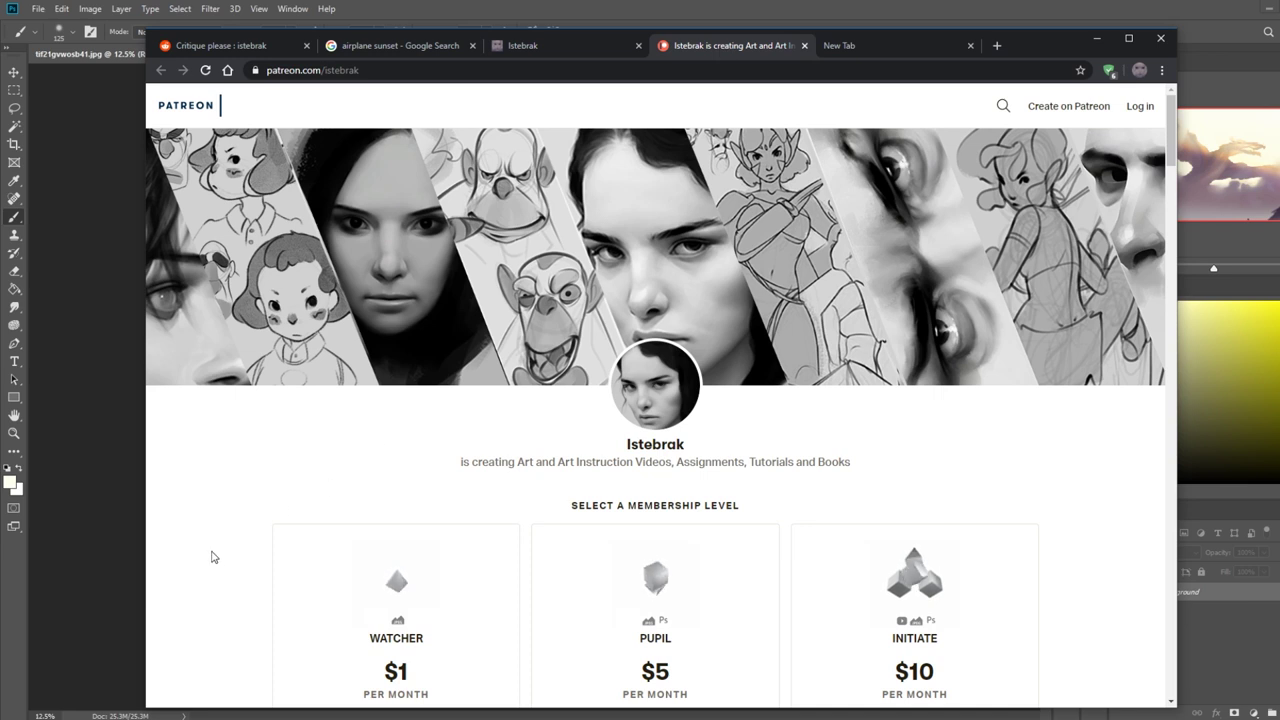
pyautogui.scroll(-1, 211, 556)
pyautogui.scroll(-2, 211, 555)
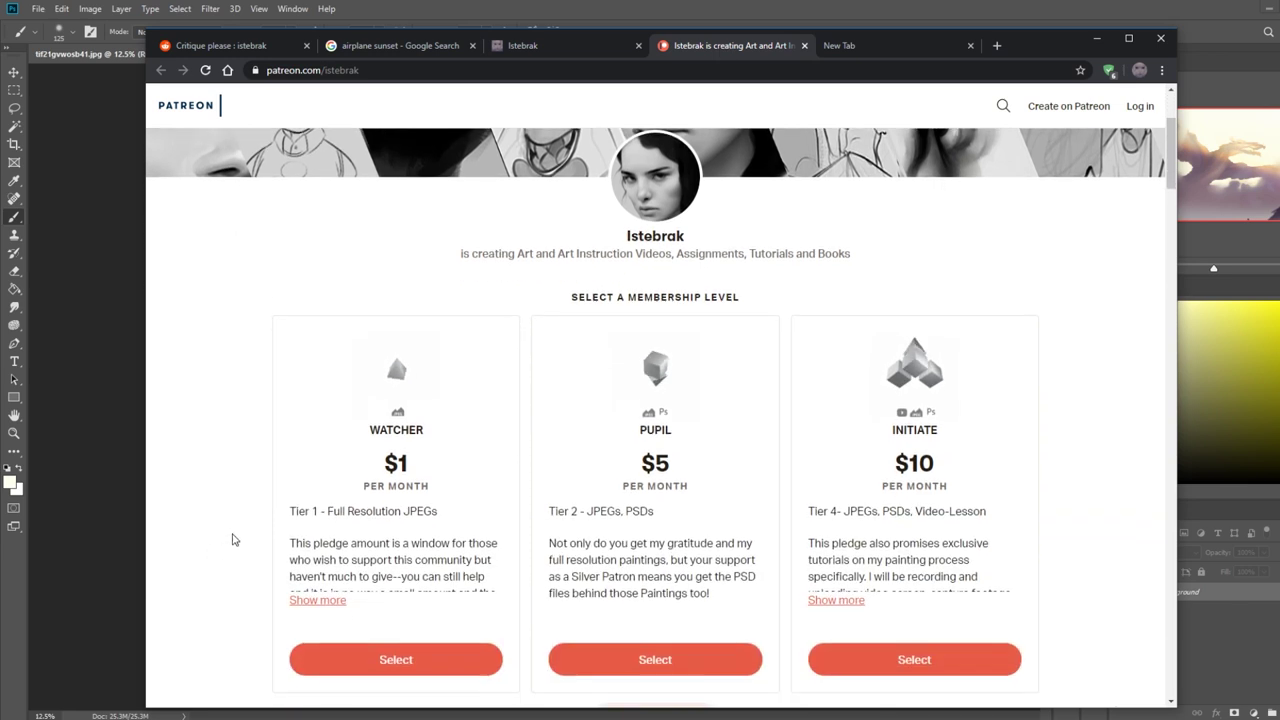
# Go to the Critique please post on Reddit and open the r/istebrak community page from it.
pyautogui.click(215, 45)
pyautogui.moveTo(836, 324)
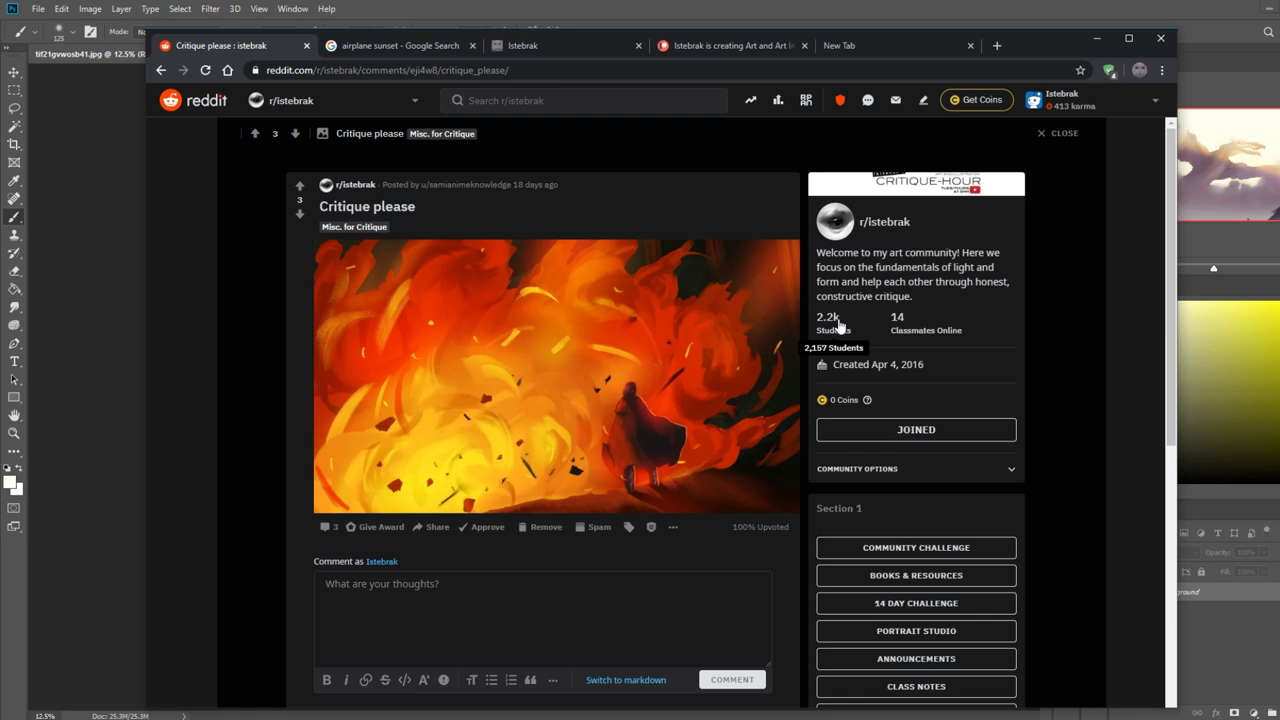
pyautogui.moveTo(836, 326); pyautogui.dragTo(817, 325)
pyautogui.click(860, 221)
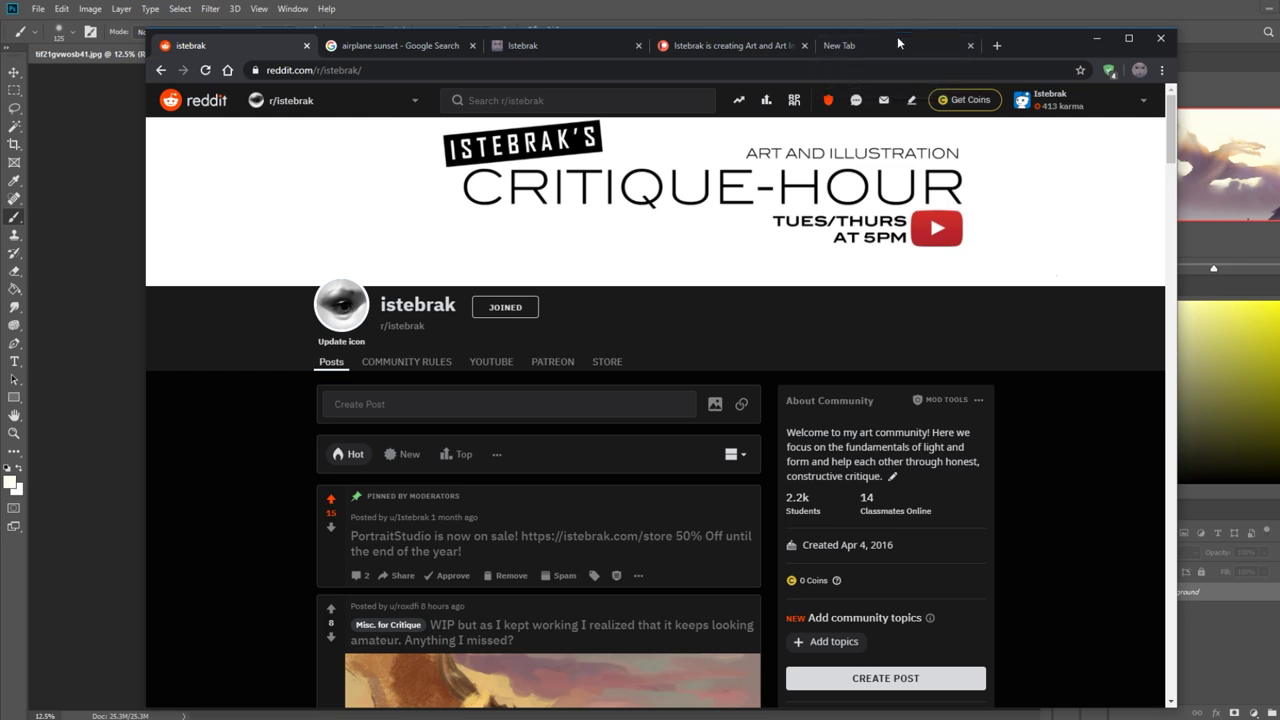
# Return to the Istebrak Patreon page and close the blank New Tab page.
pyautogui.click(895, 45)
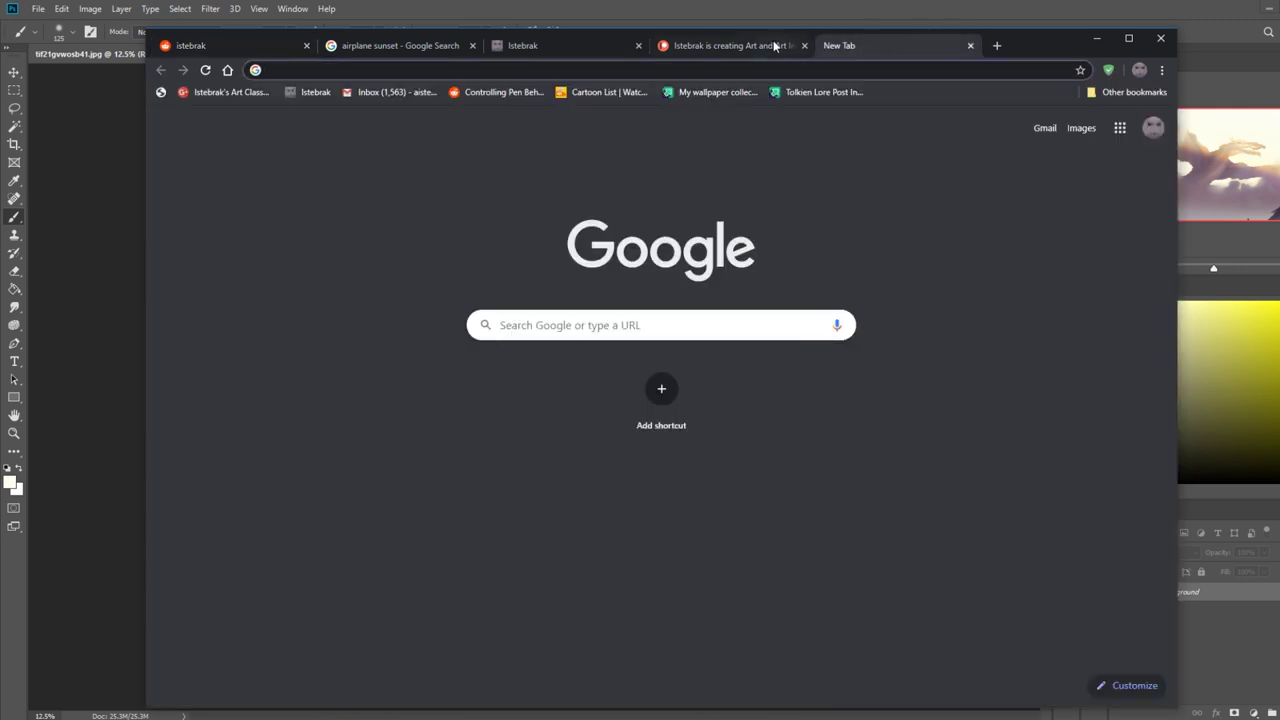
pyautogui.click(714, 46)
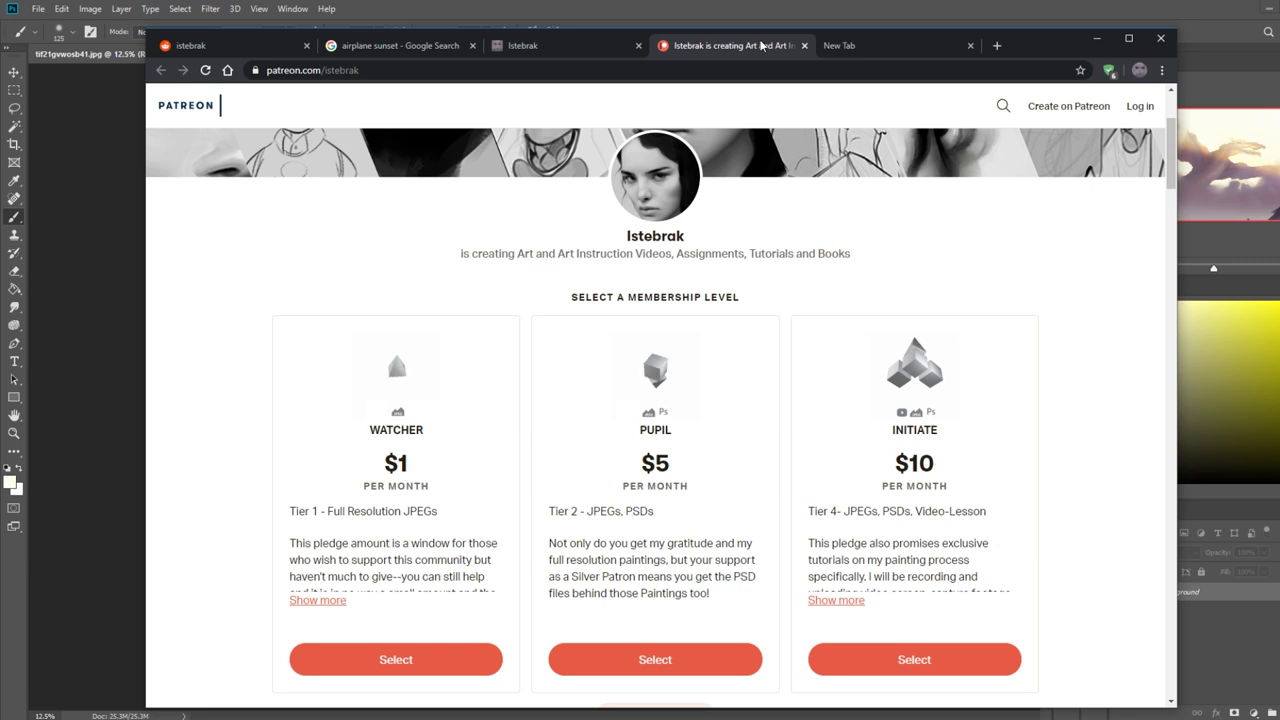
pyautogui.click(969, 46)
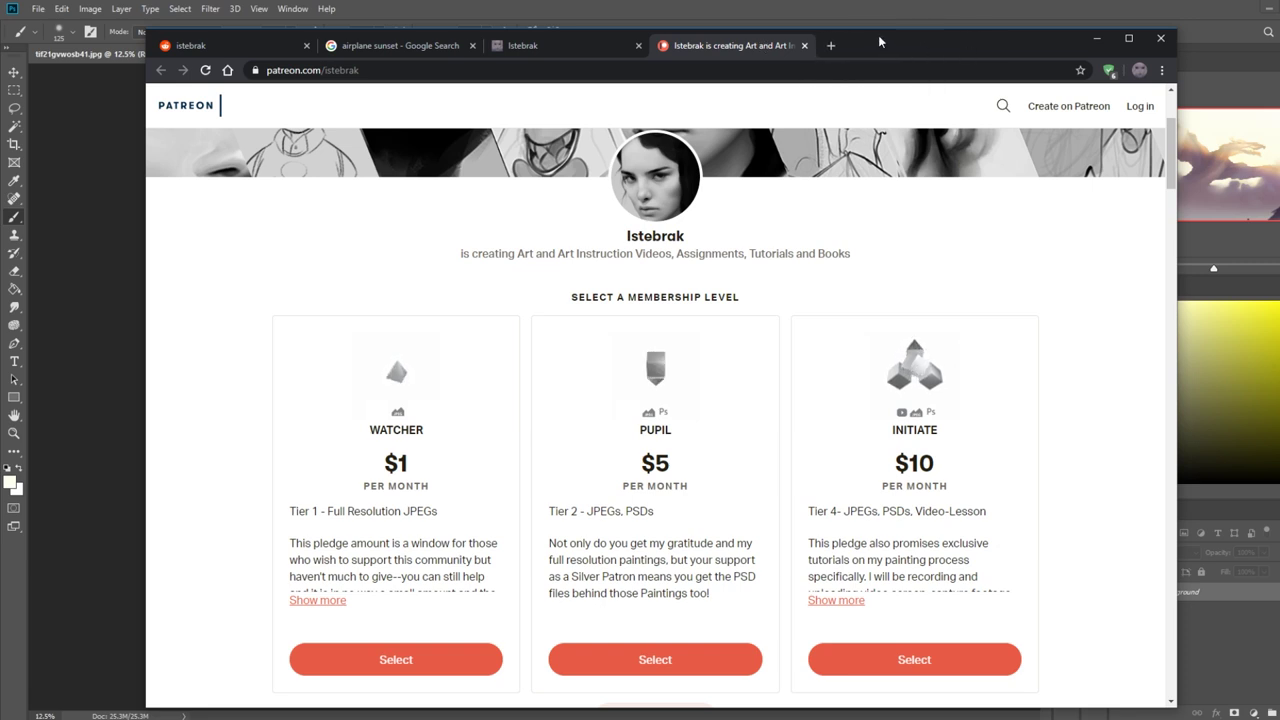